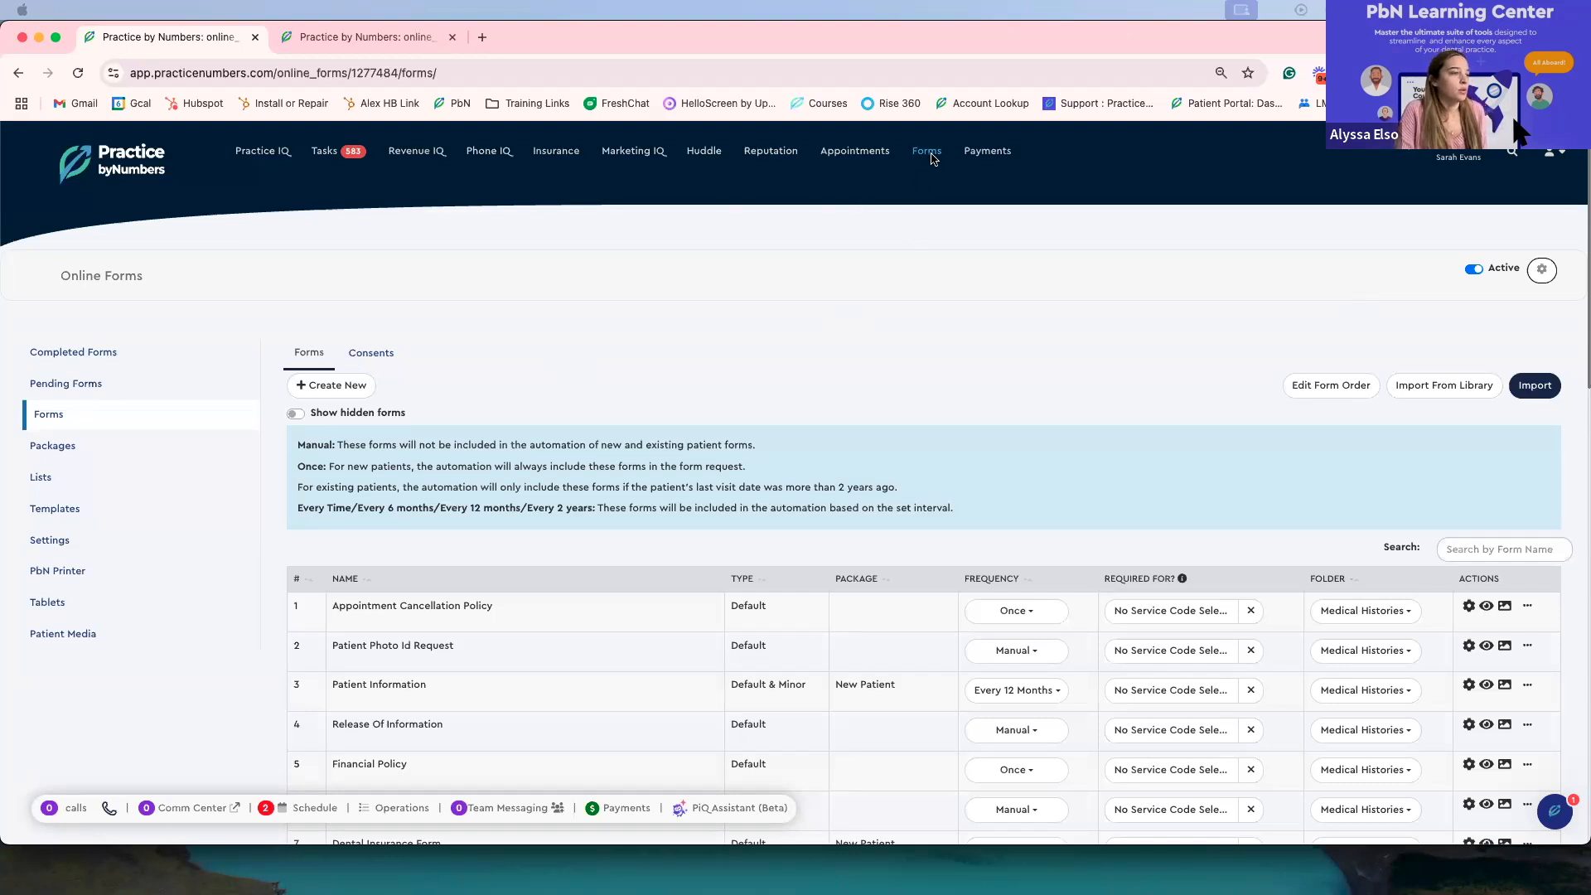
Step: Open the Completed Forms list in the first practice tab, then in the second practice tab
scroll(497, 335, down, 2)
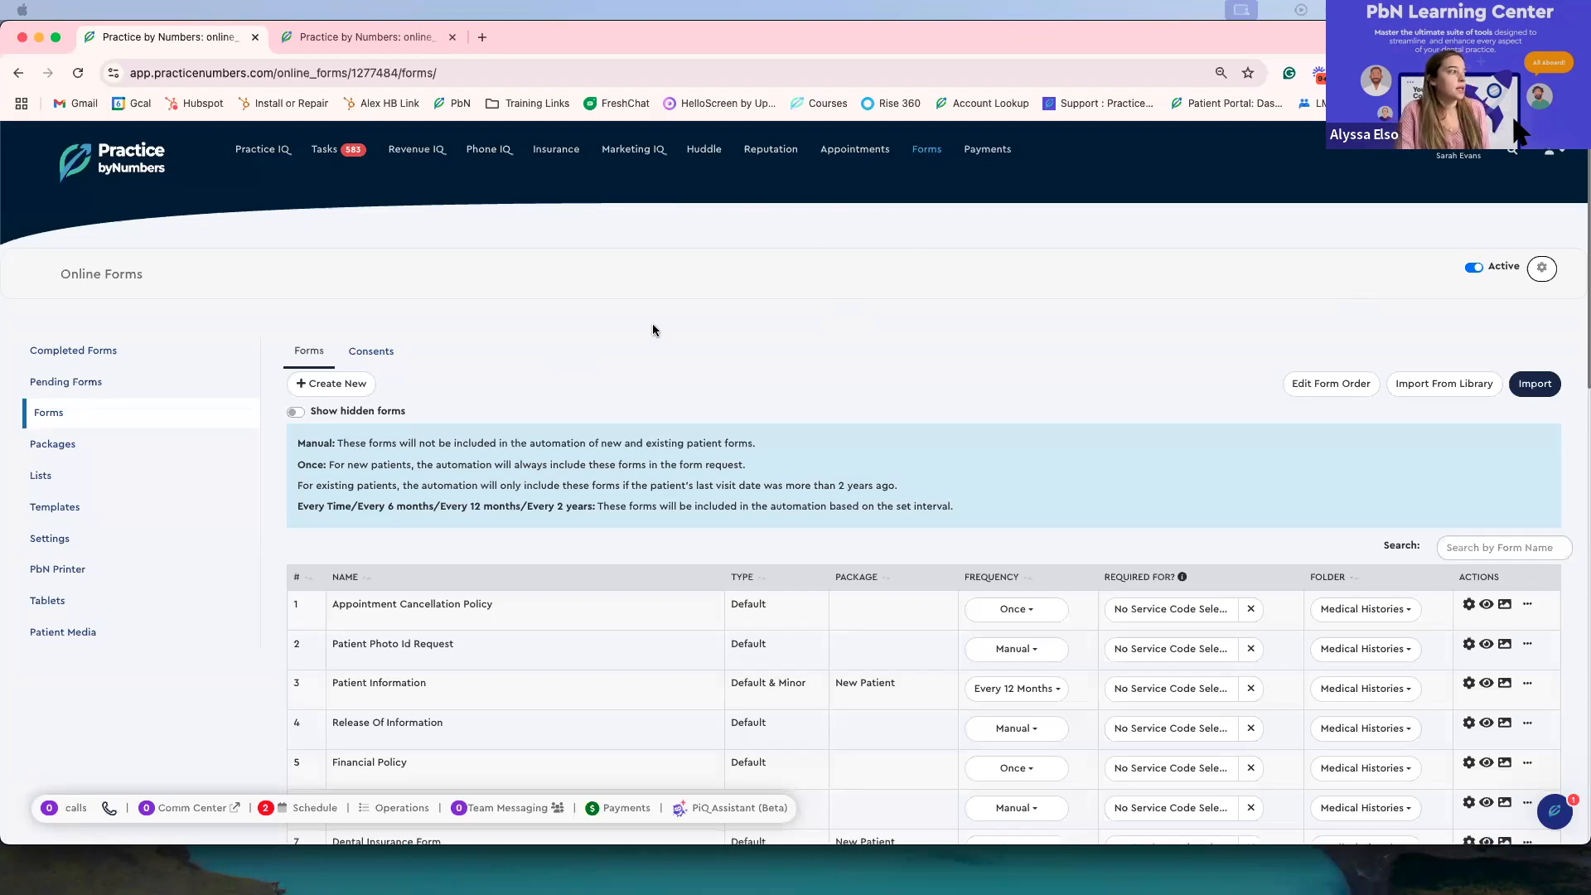
click(93, 287)
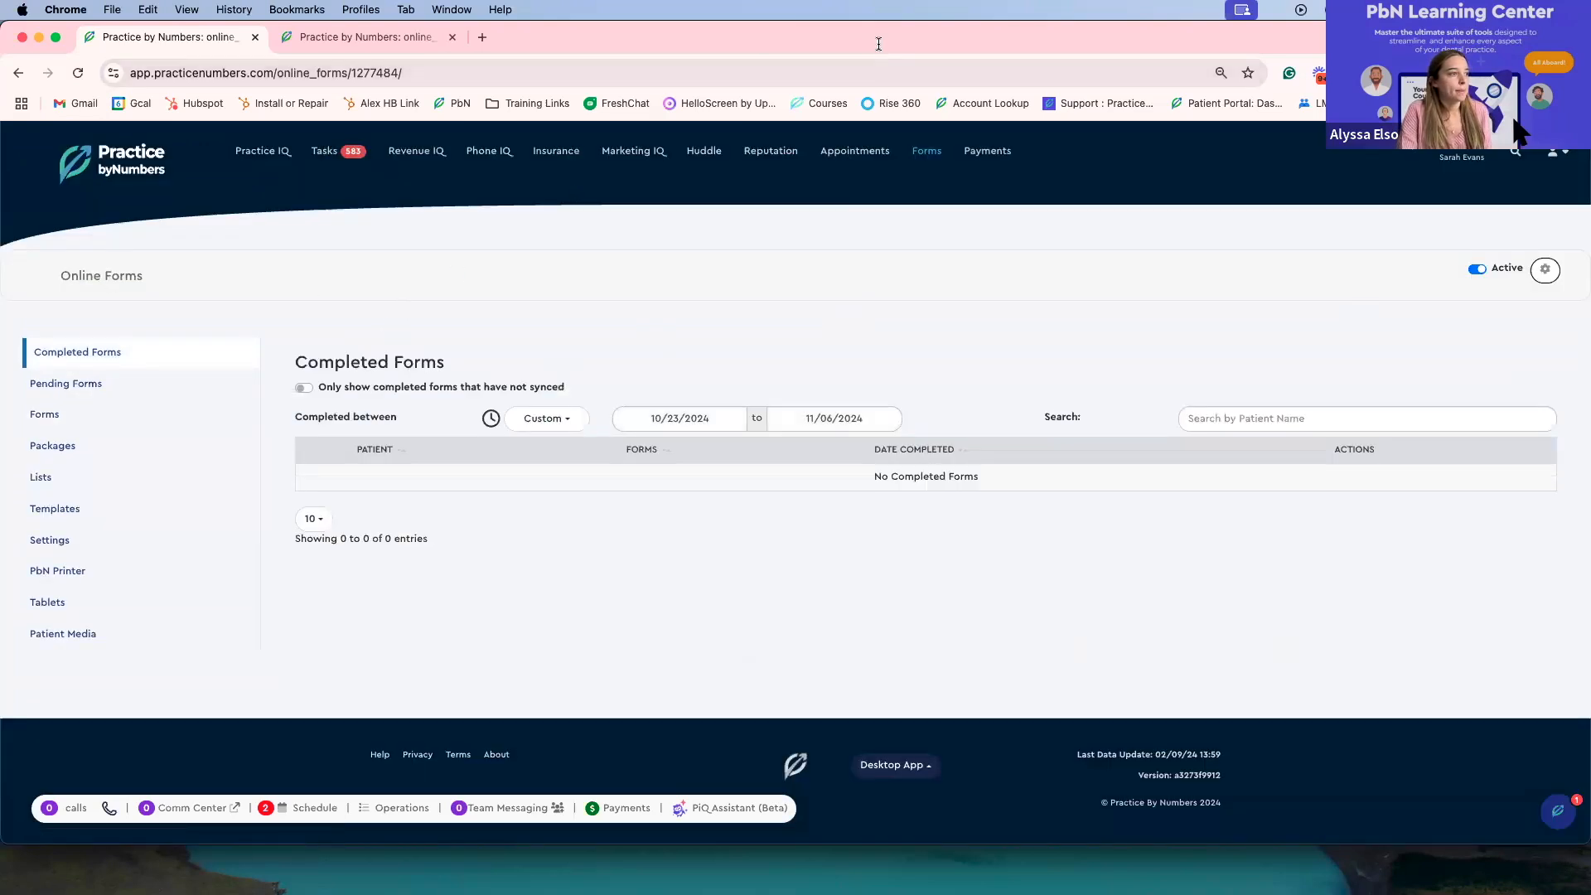
click(326, 42)
scroll(483, 318, down, 3)
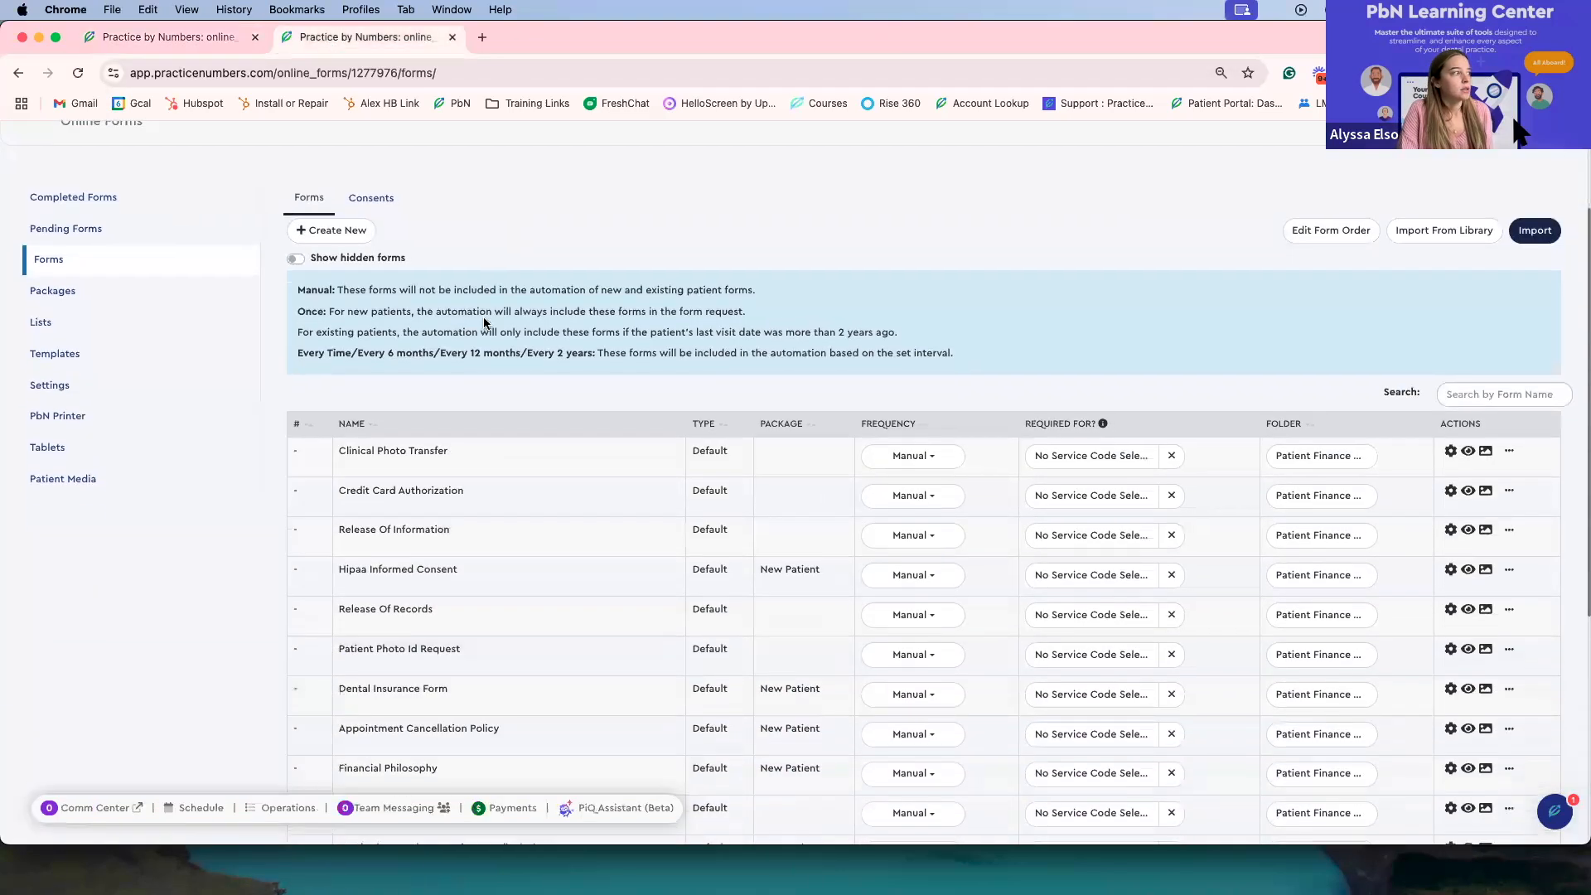
click(170, 199)
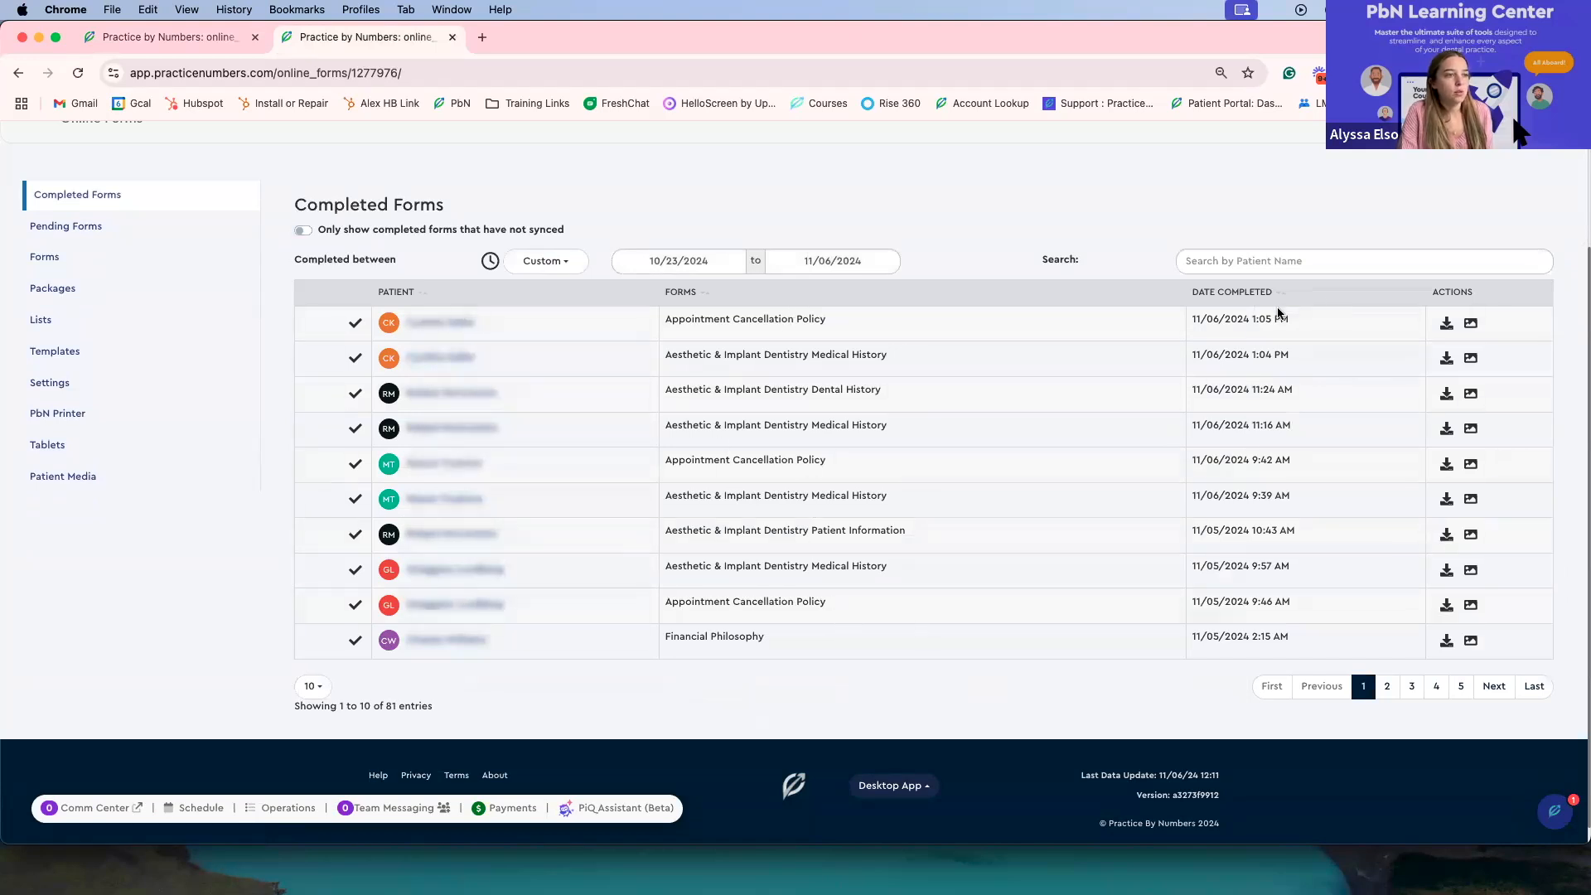
Step: Preview the AI report summary of the first completed form and close it
click(1470, 325)
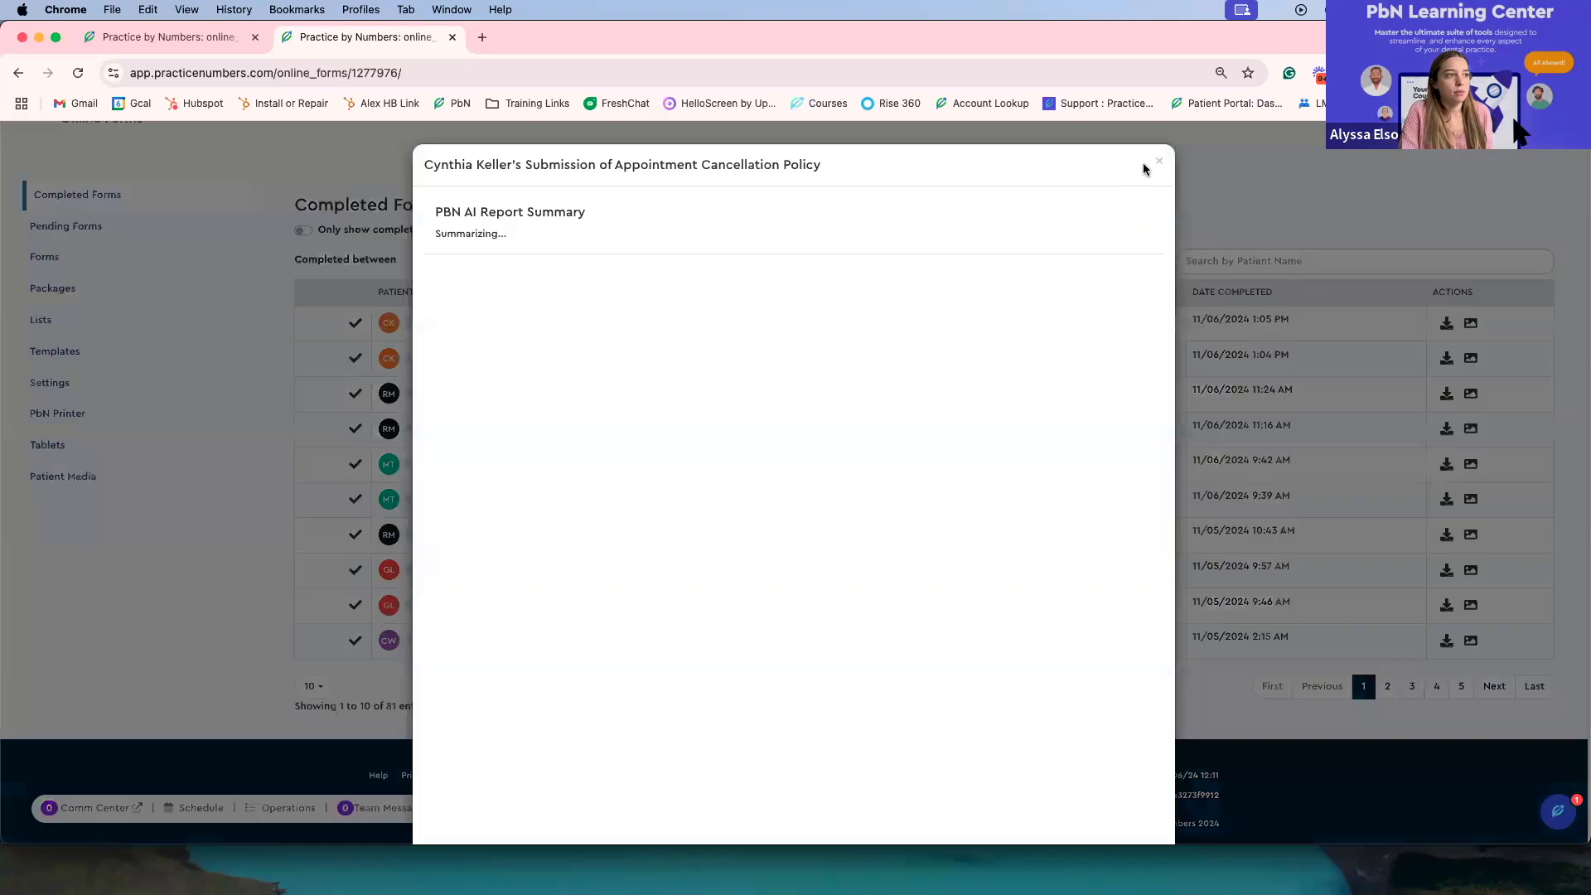
click(1160, 163)
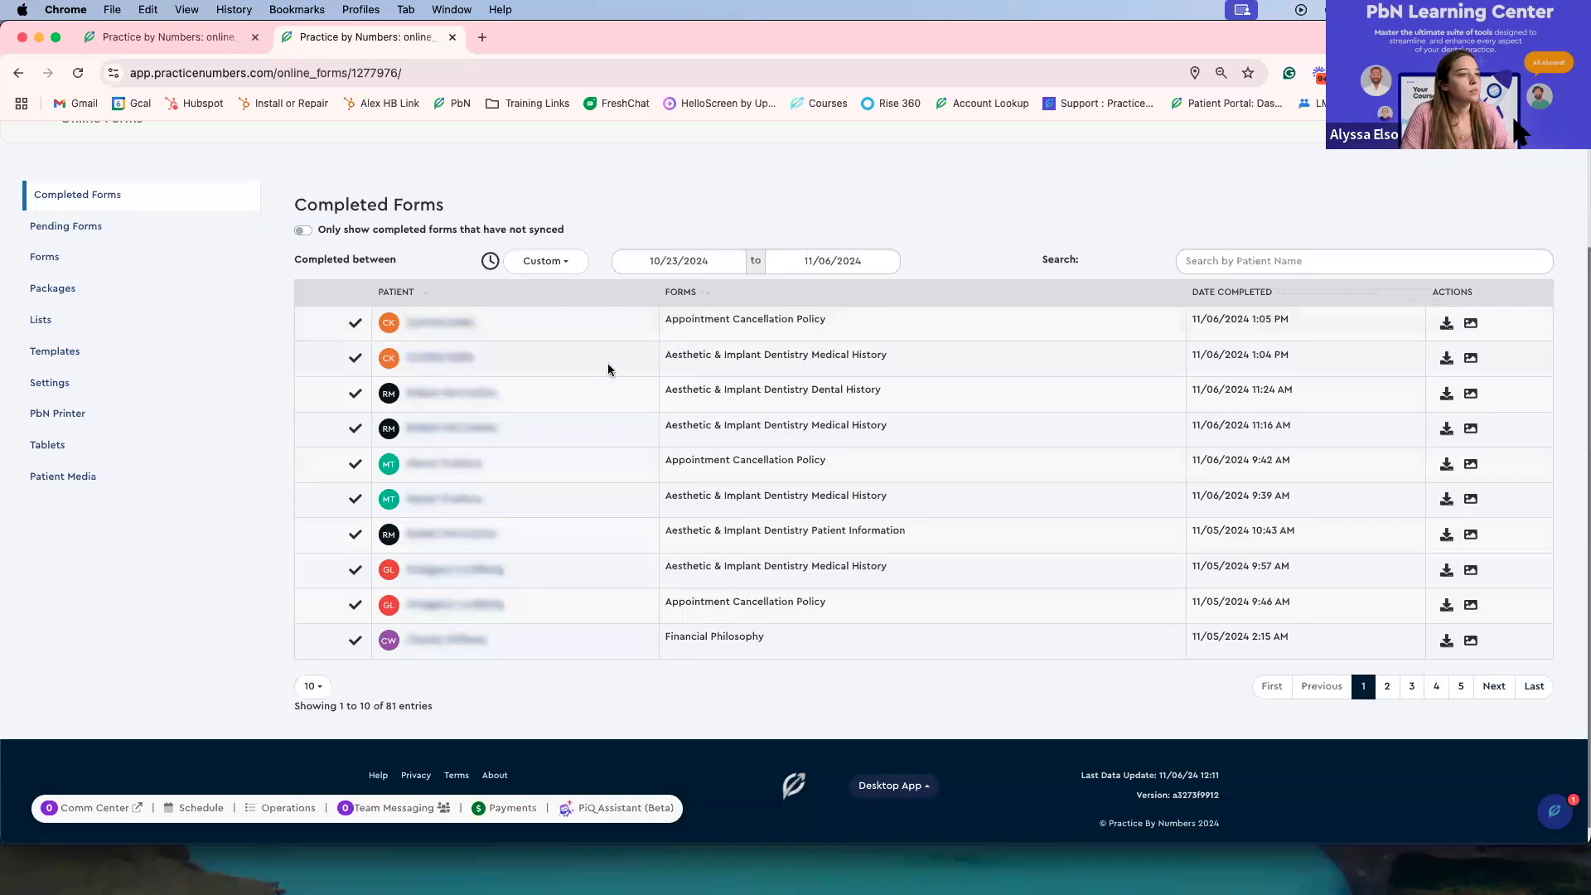
Step: Switch the filter for completed forms that have not synced on and off
click(303, 235)
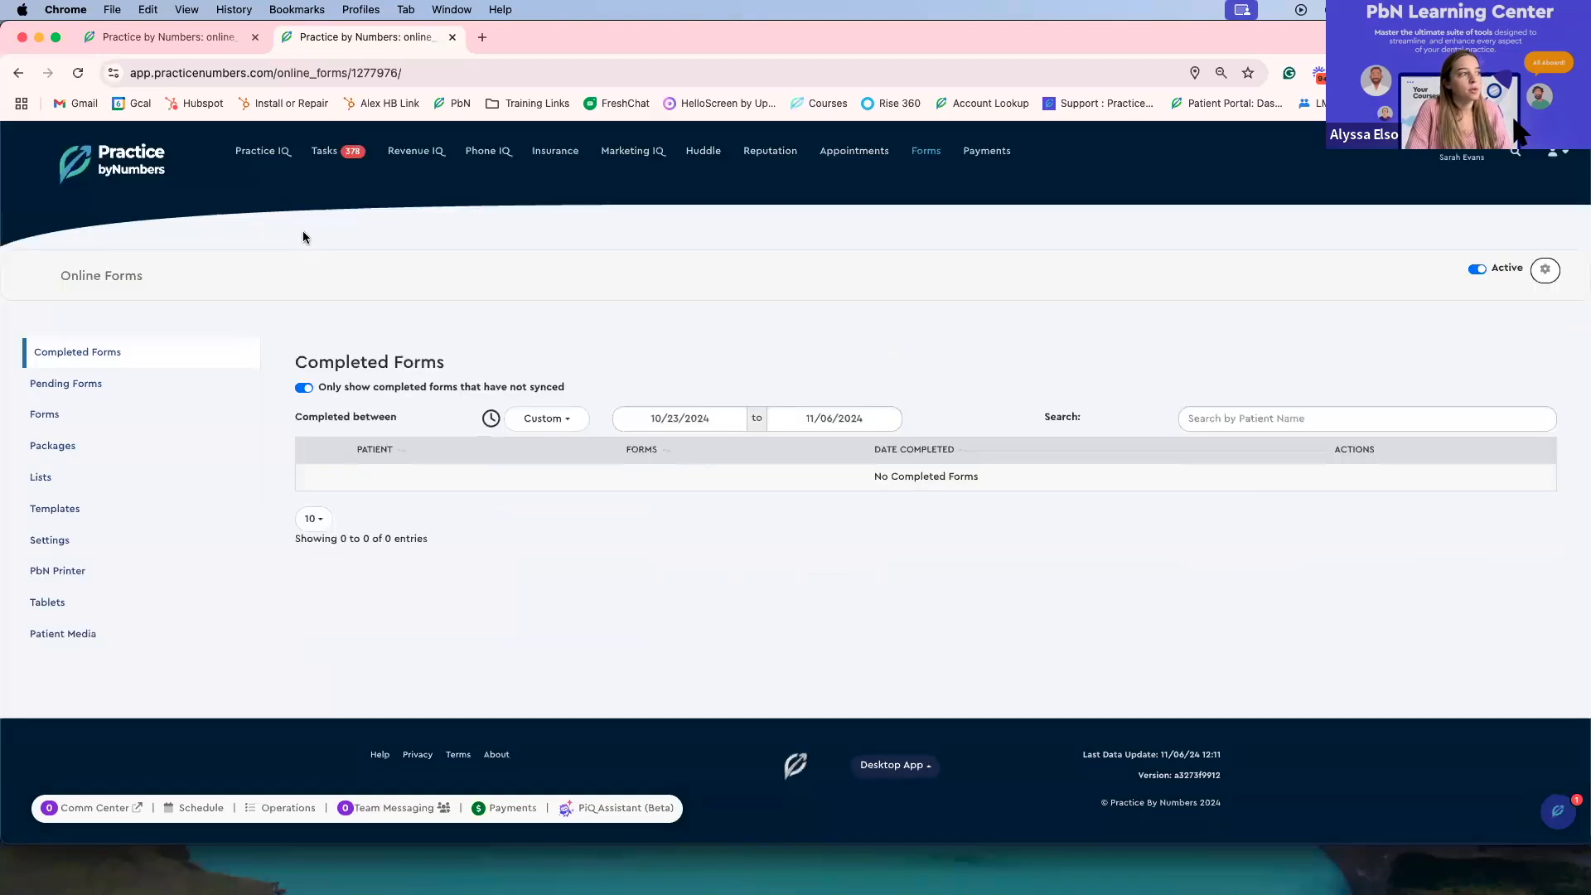
click(306, 387)
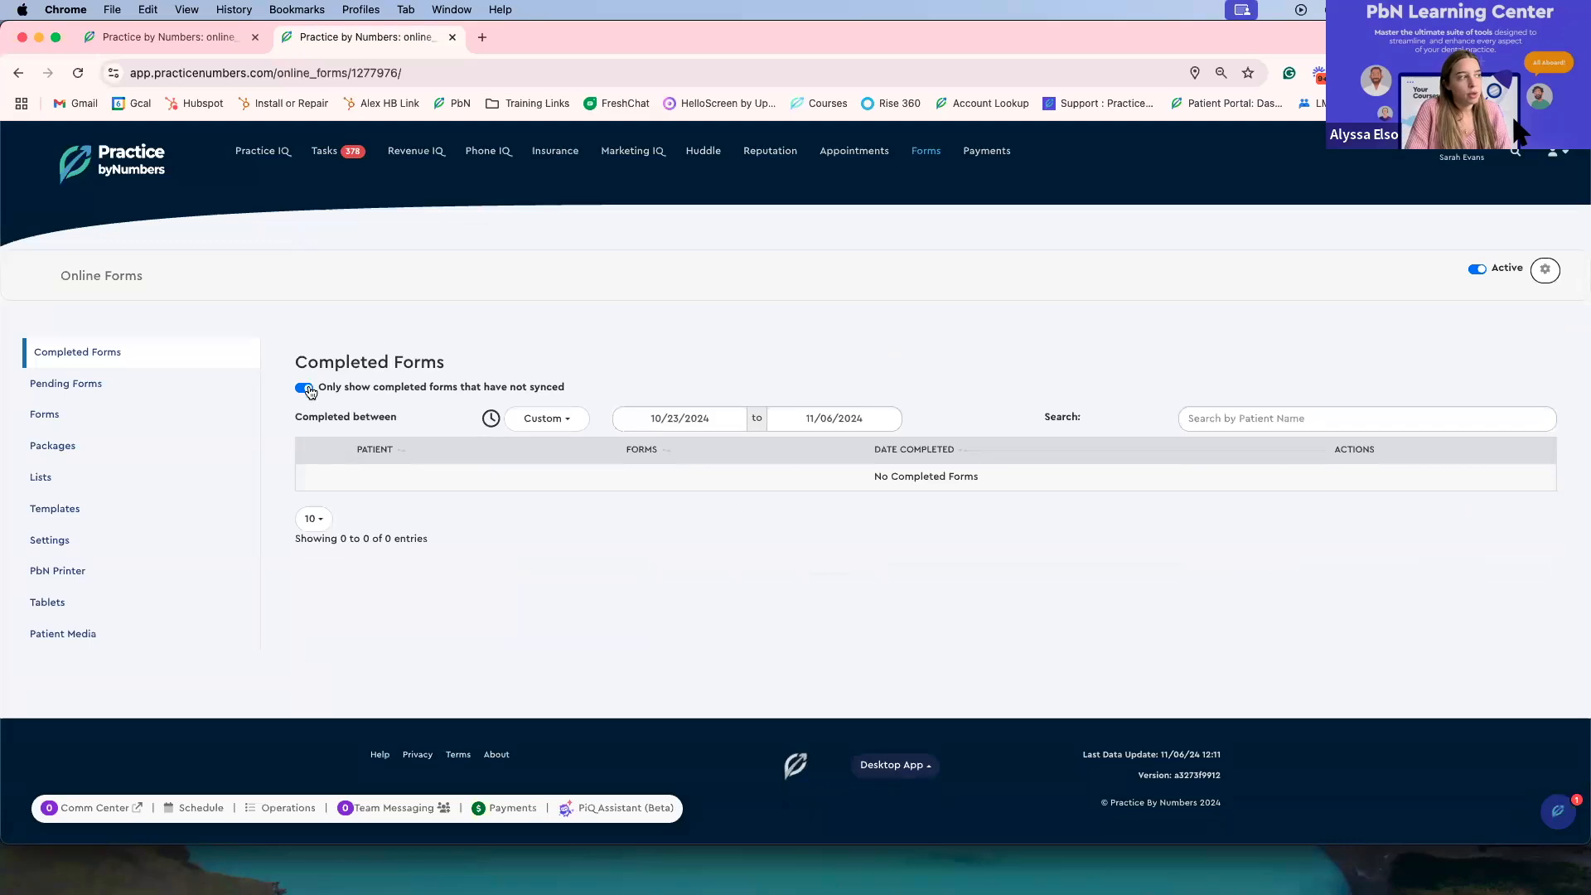
mouse_move(354, 487)
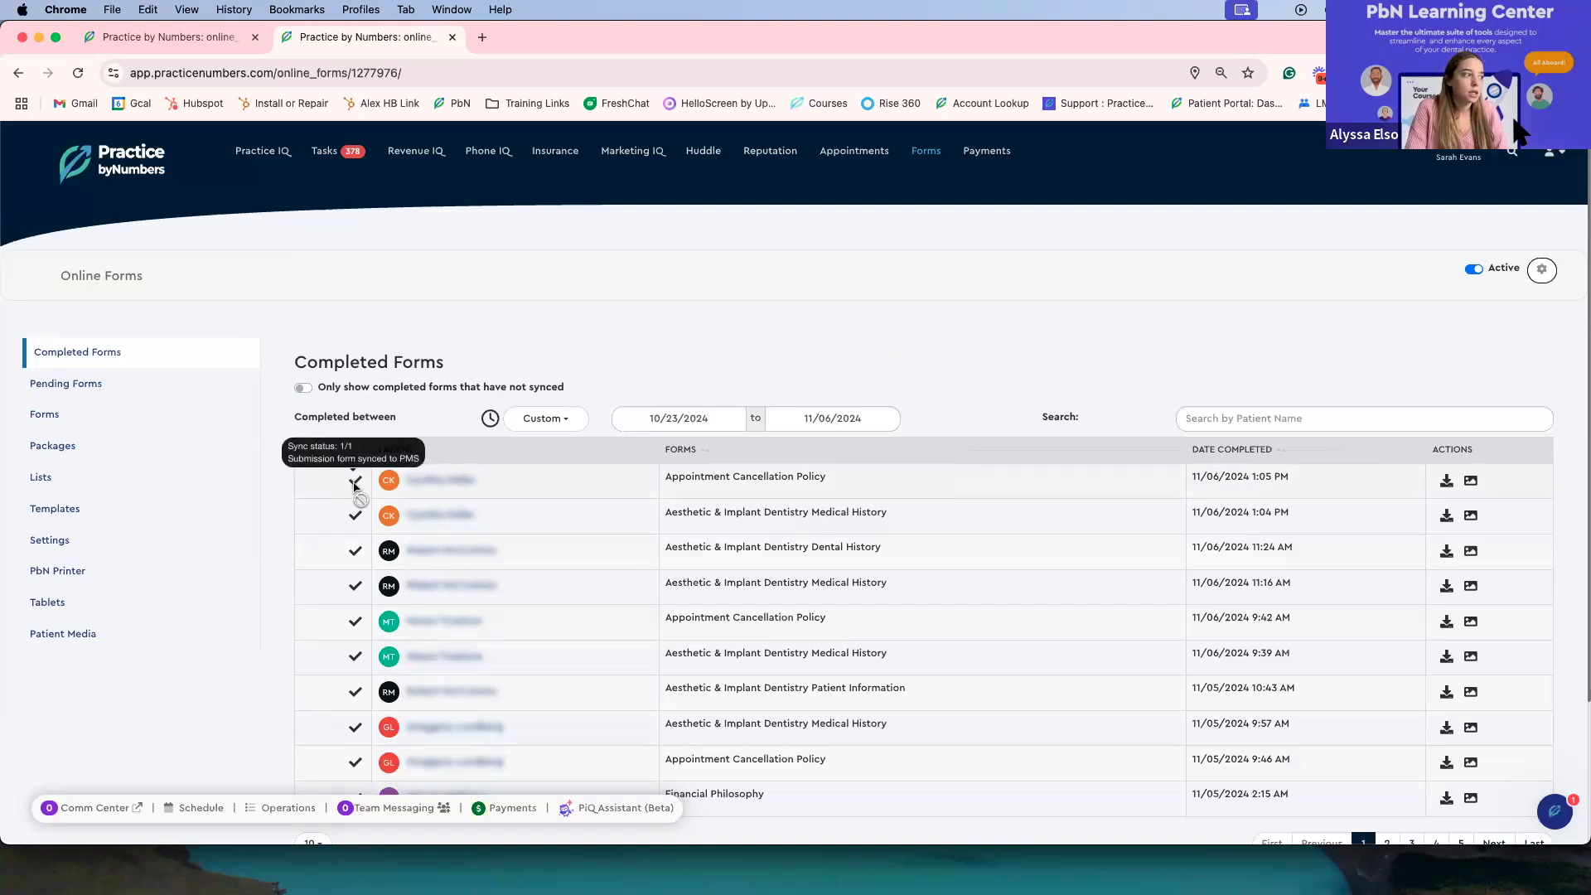
click(304, 388)
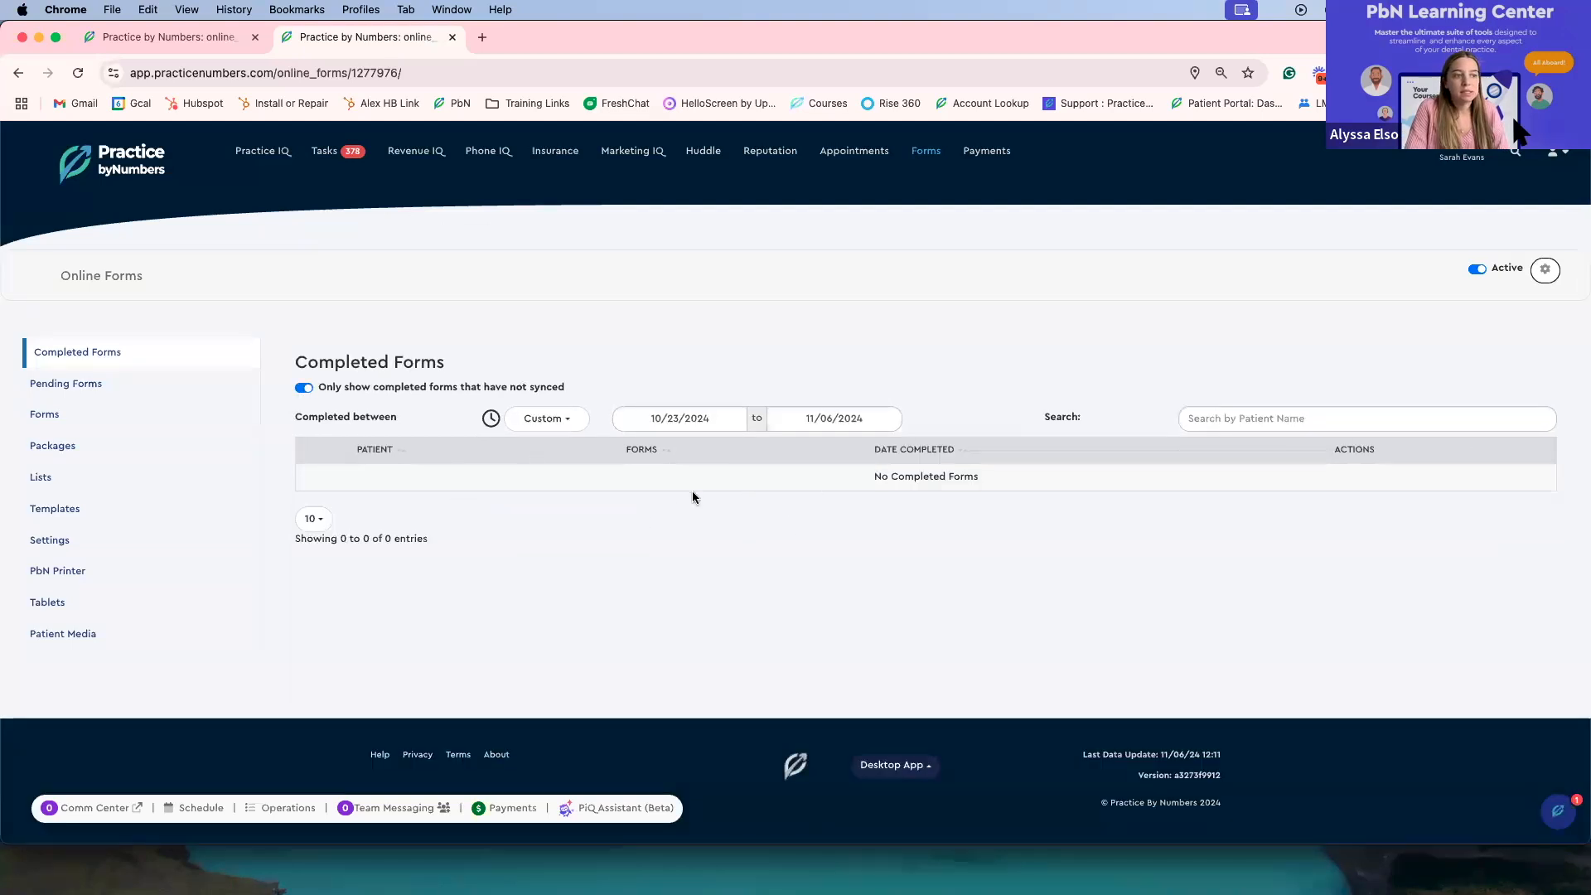
click(304, 389)
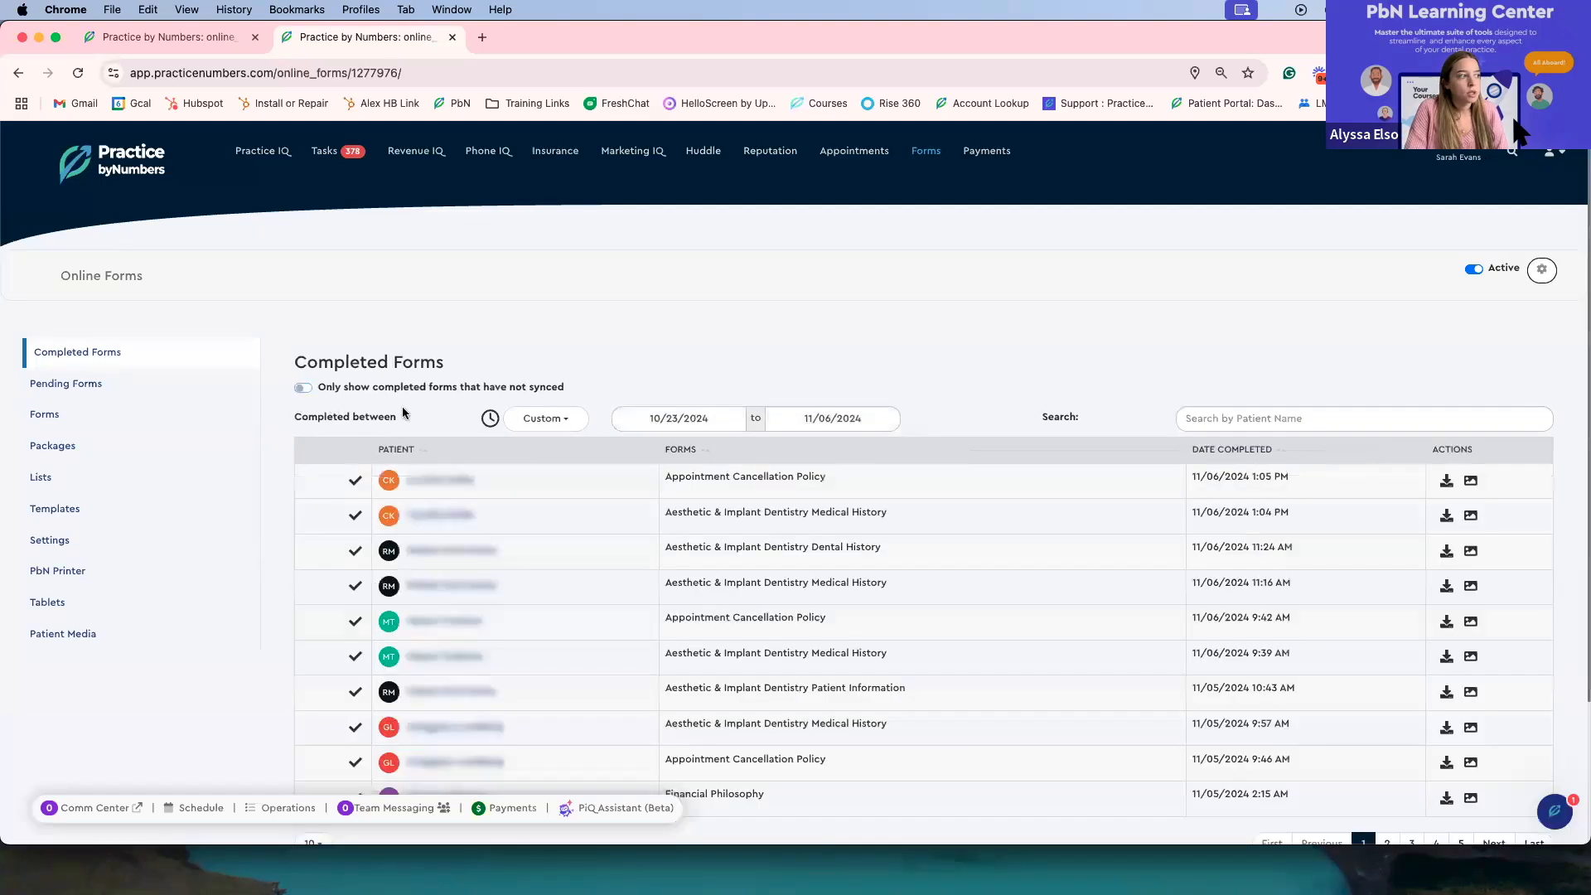
Step: Filter the completed forms to the Last 7 Days
scroll(496, 426, down, 1)
click(535, 387)
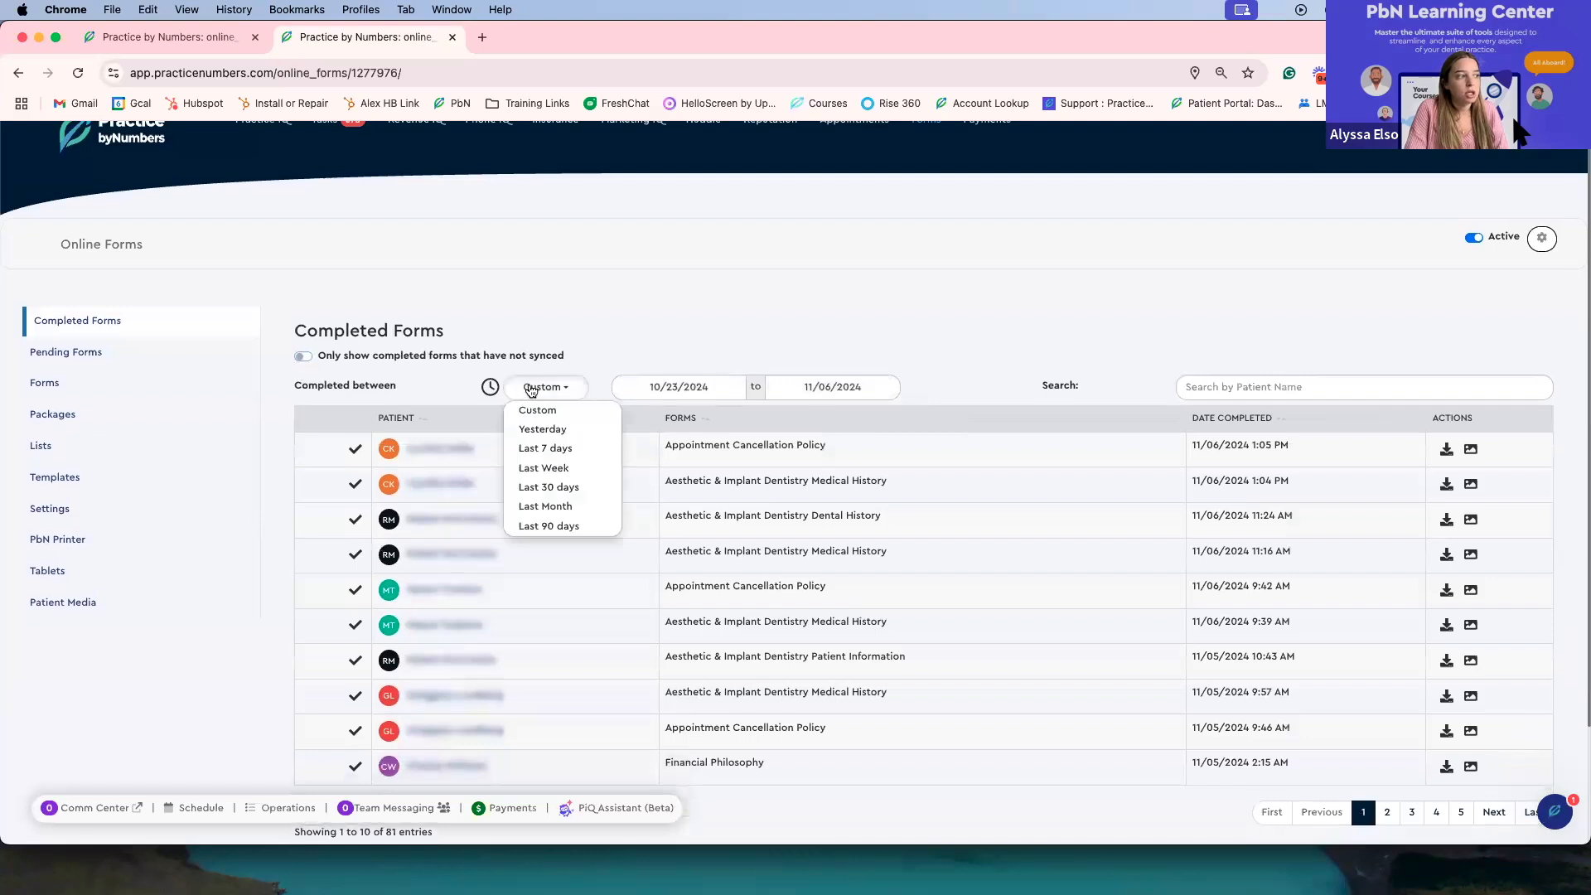
click(544, 449)
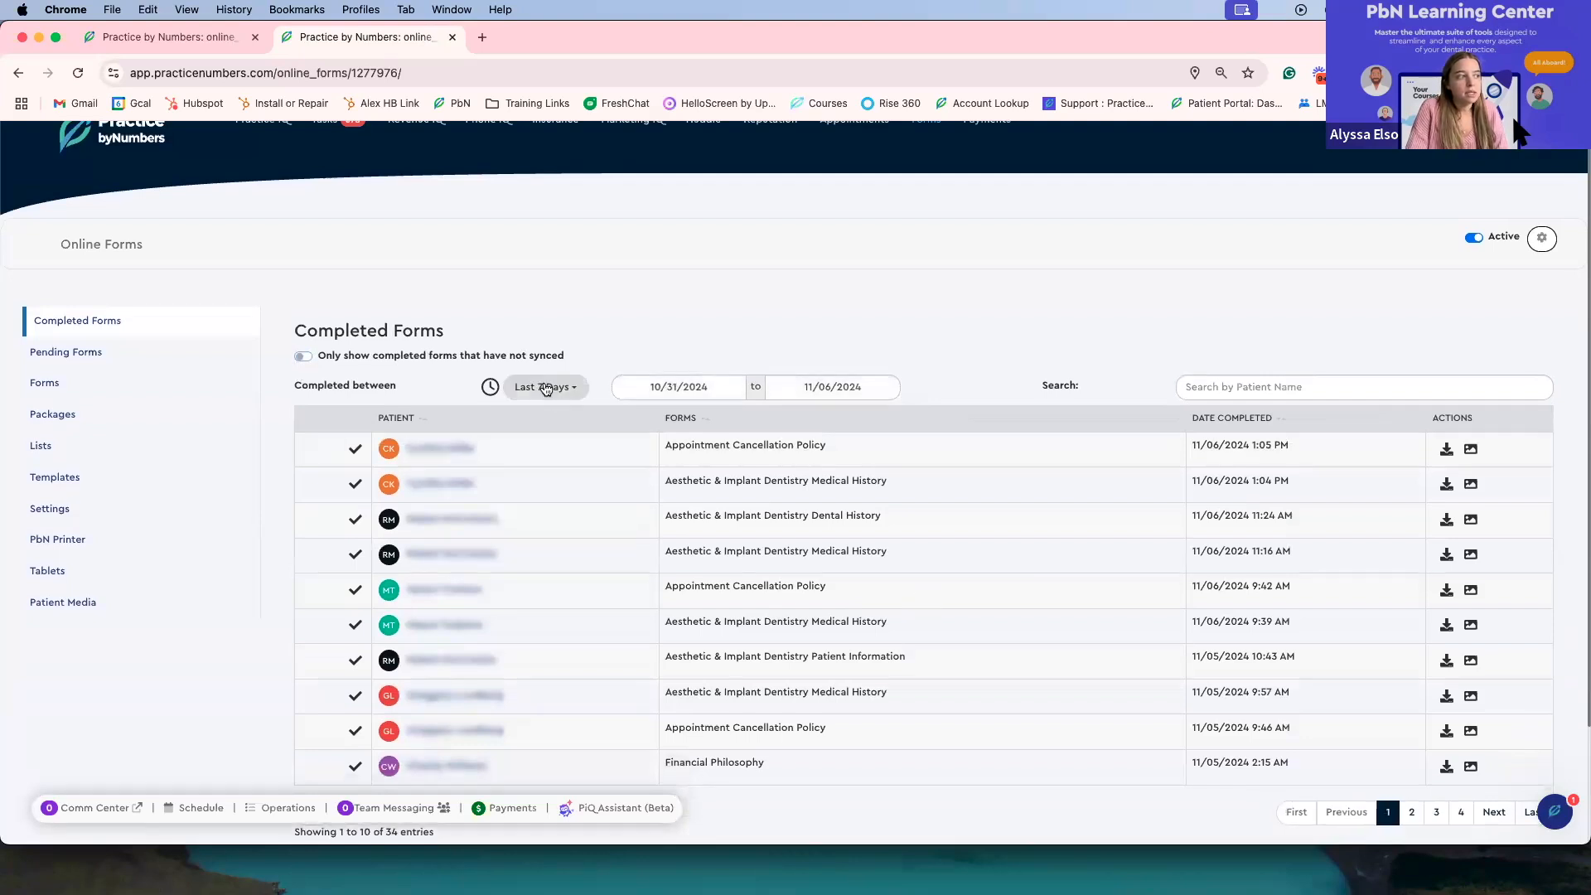
Step: Set the completed-between date range from 10/01/2024 to 11/06/2024
click(651, 387)
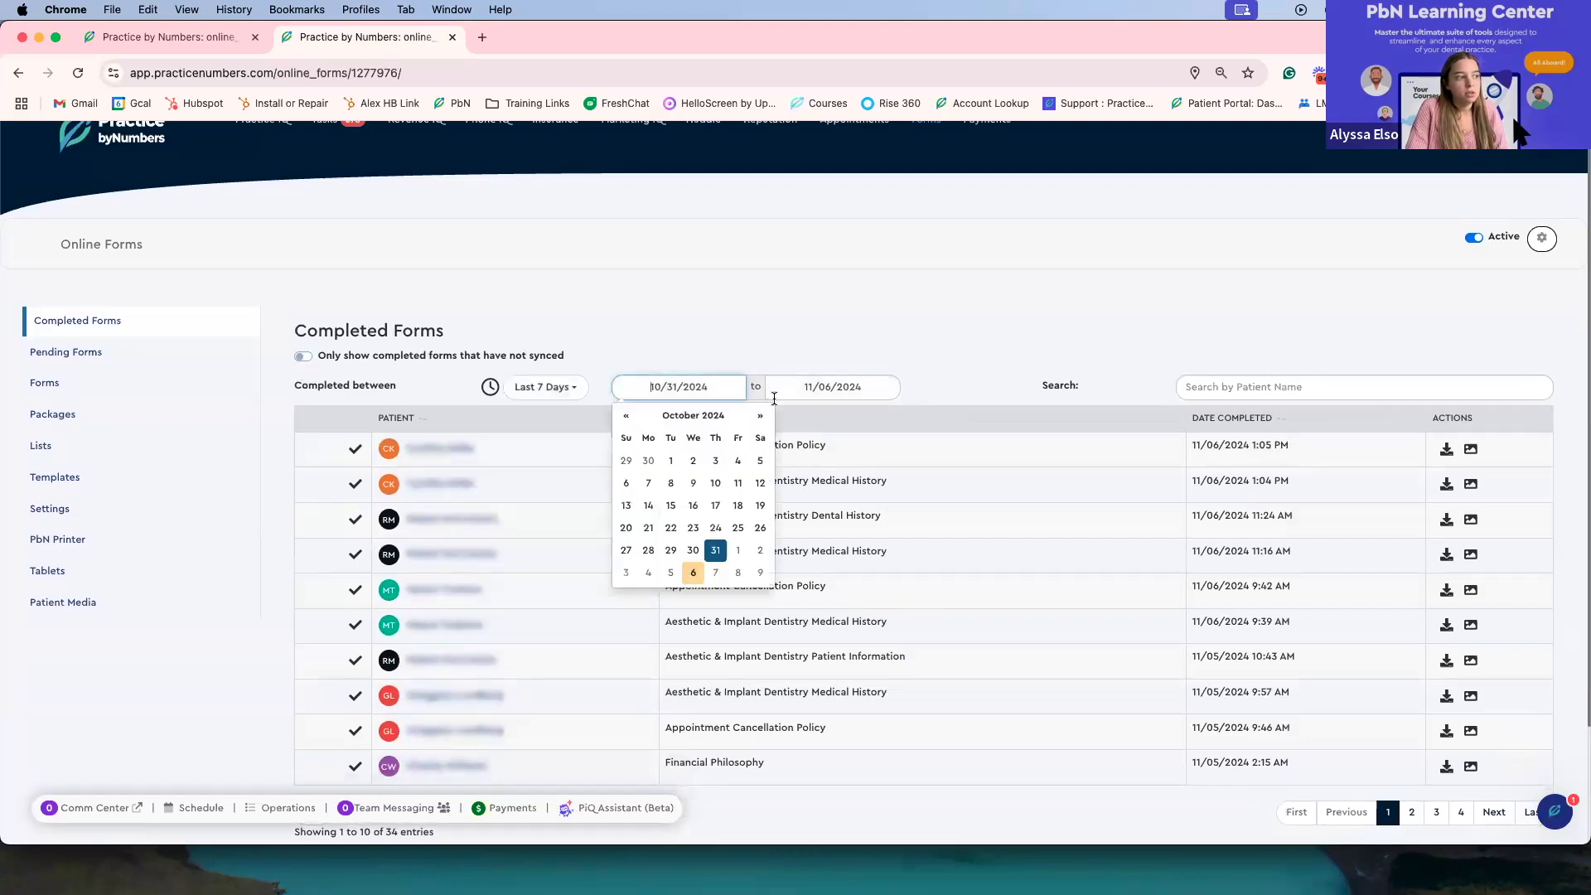
click(670, 460)
click(853, 386)
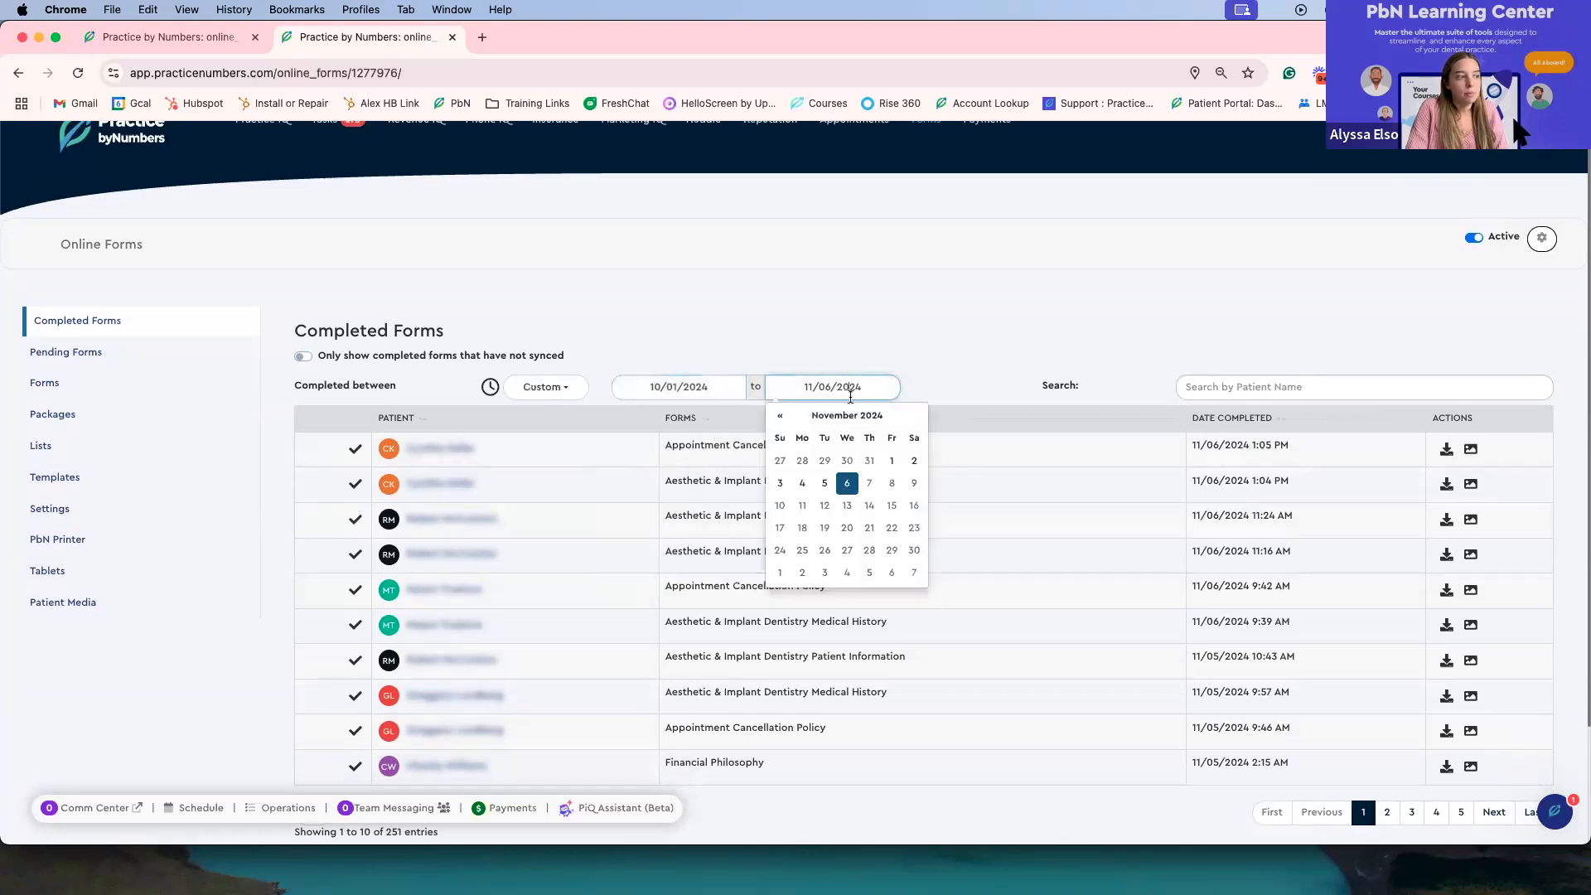
click(848, 482)
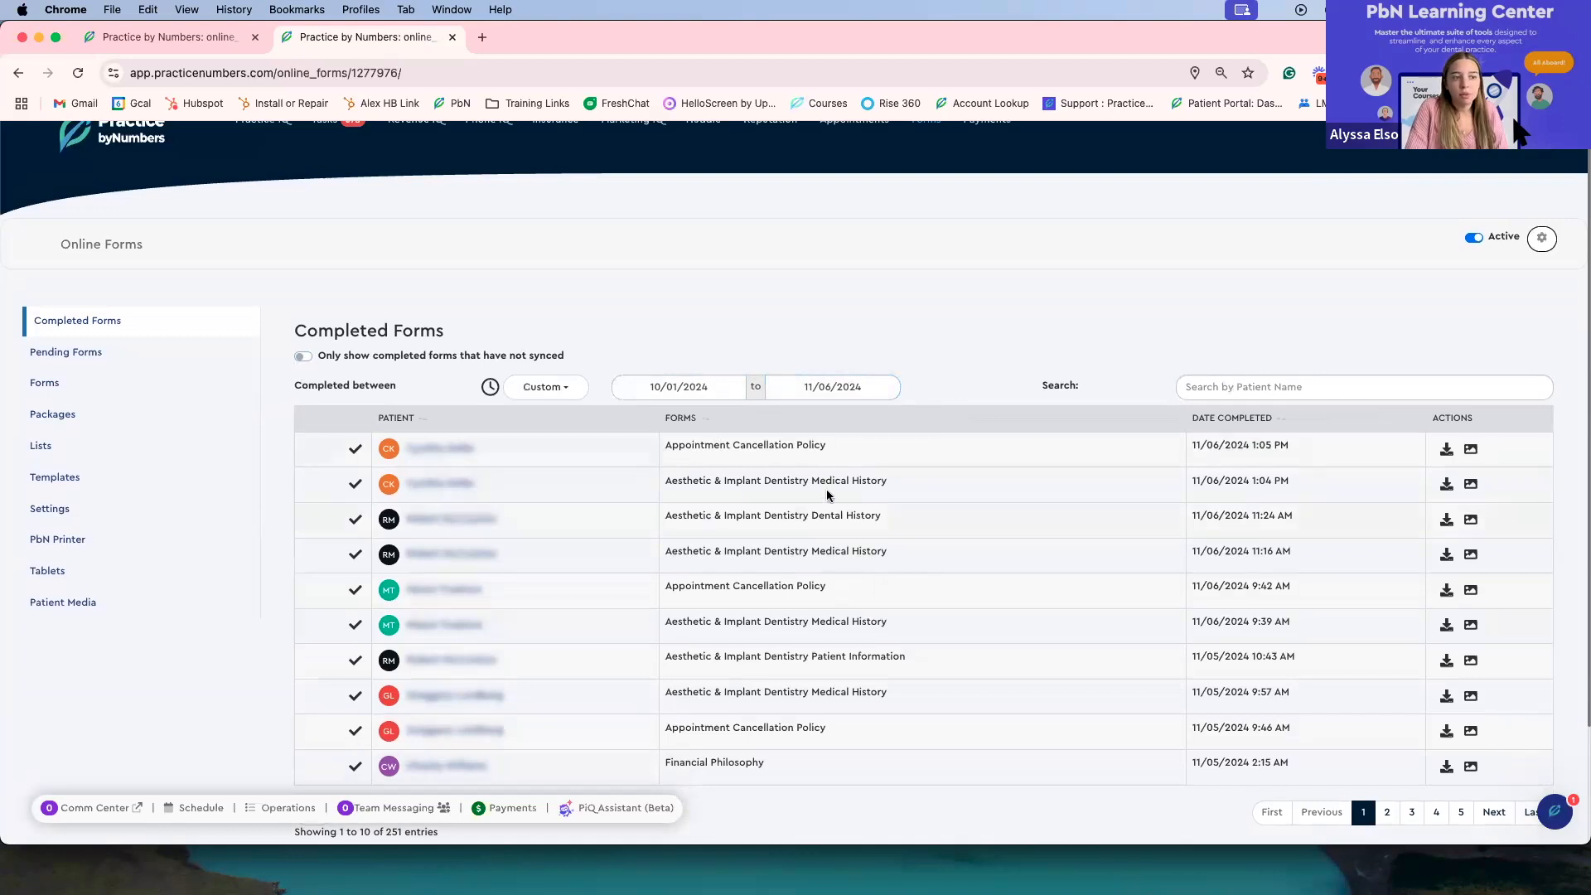
Step: Open the Pending Forms list
scroll(837, 534, down, 2)
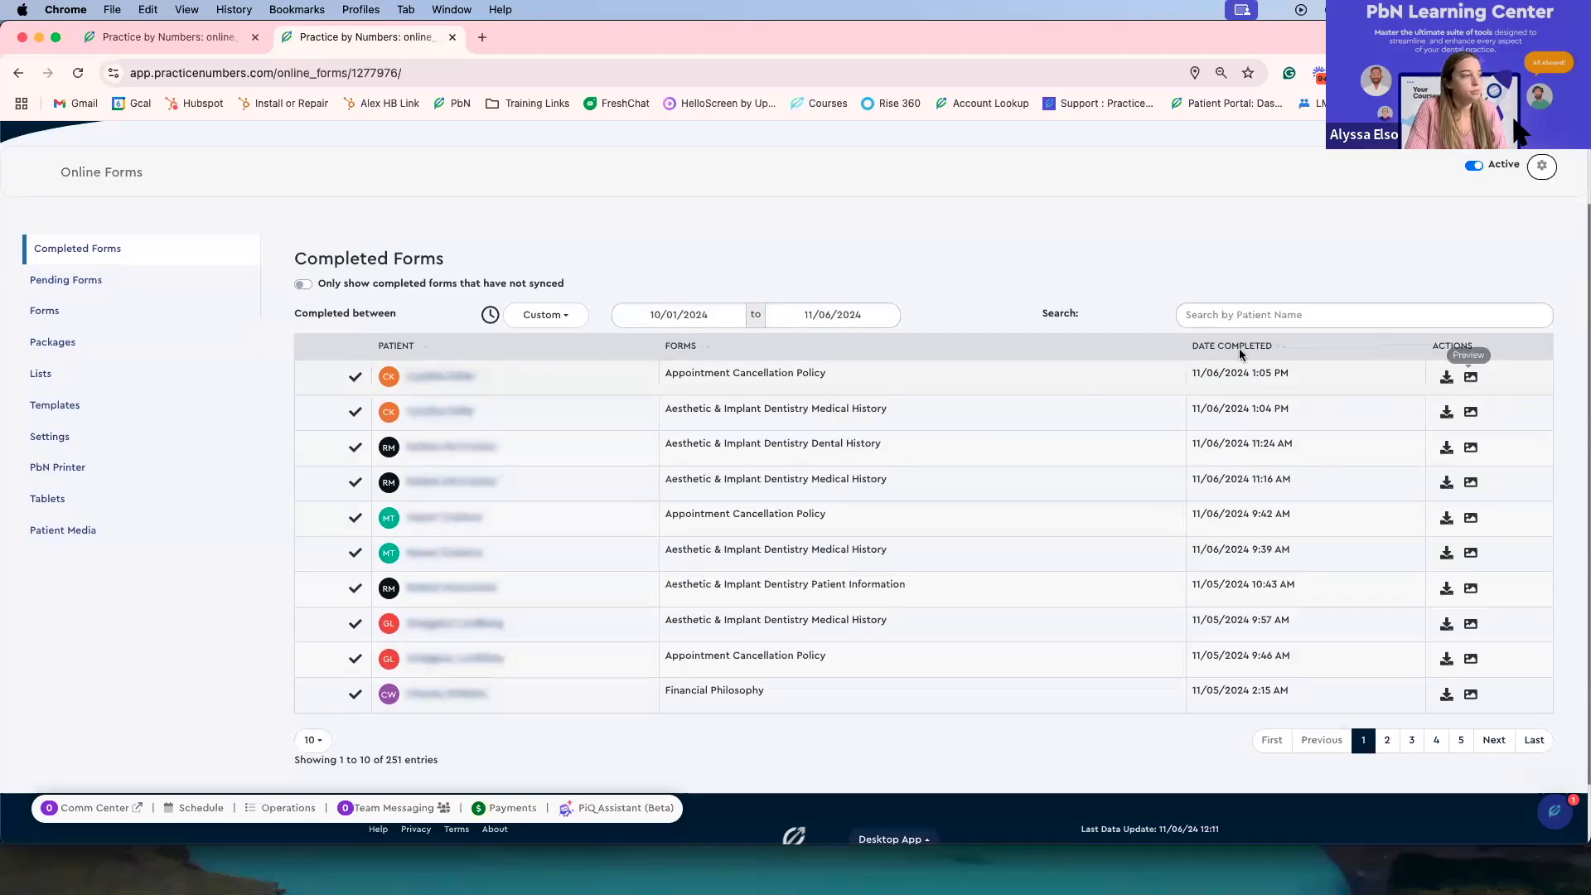
click(148, 285)
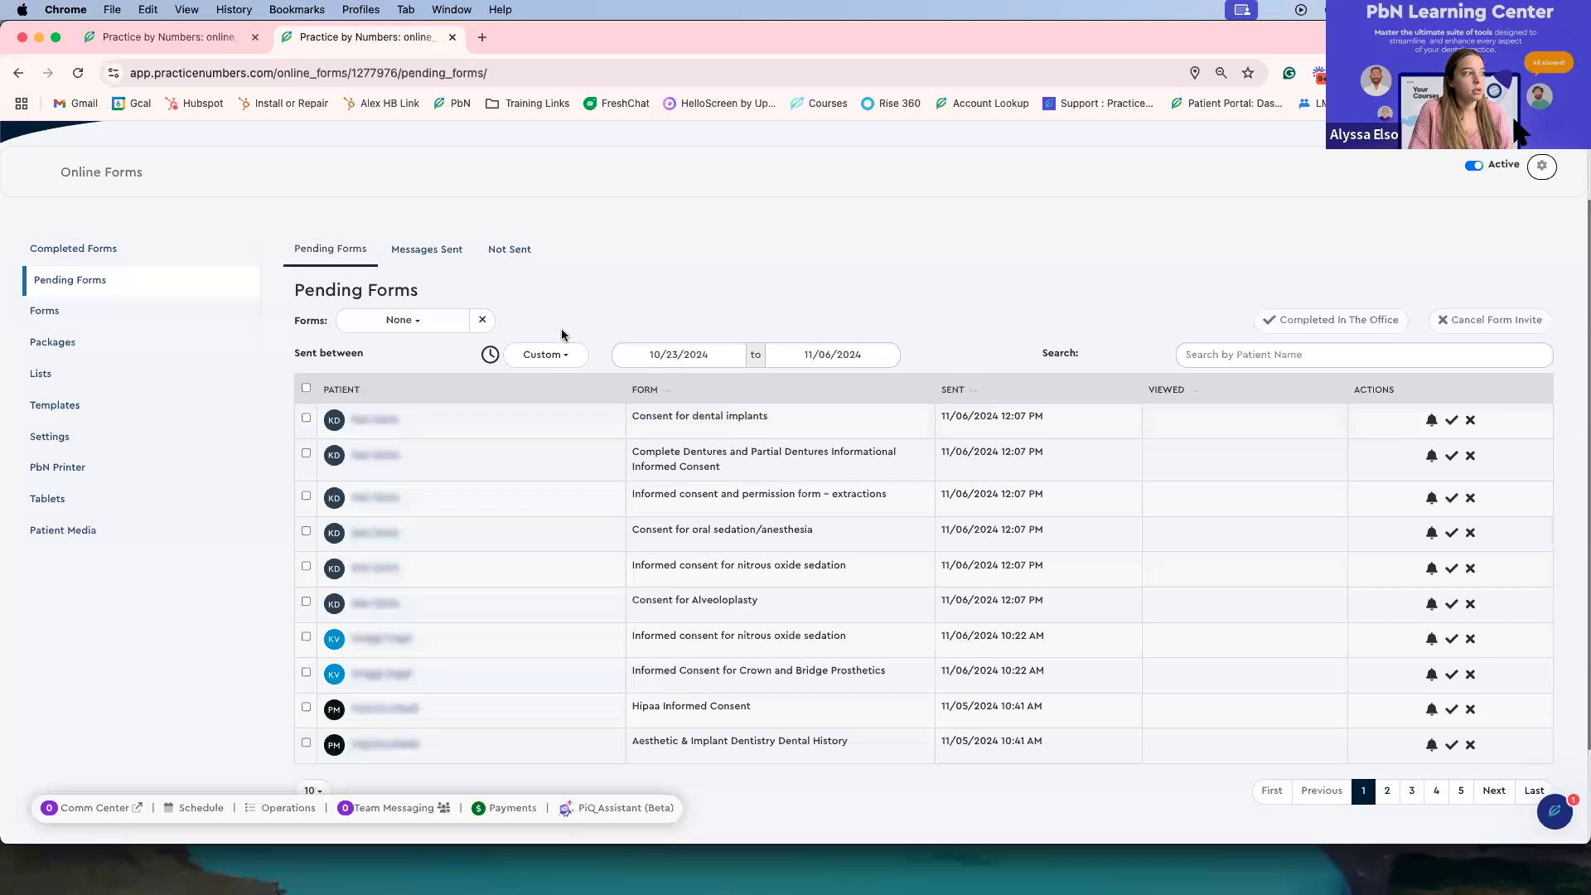
Step: Review the sent-between date range options and calendars for pending forms
click(544, 355)
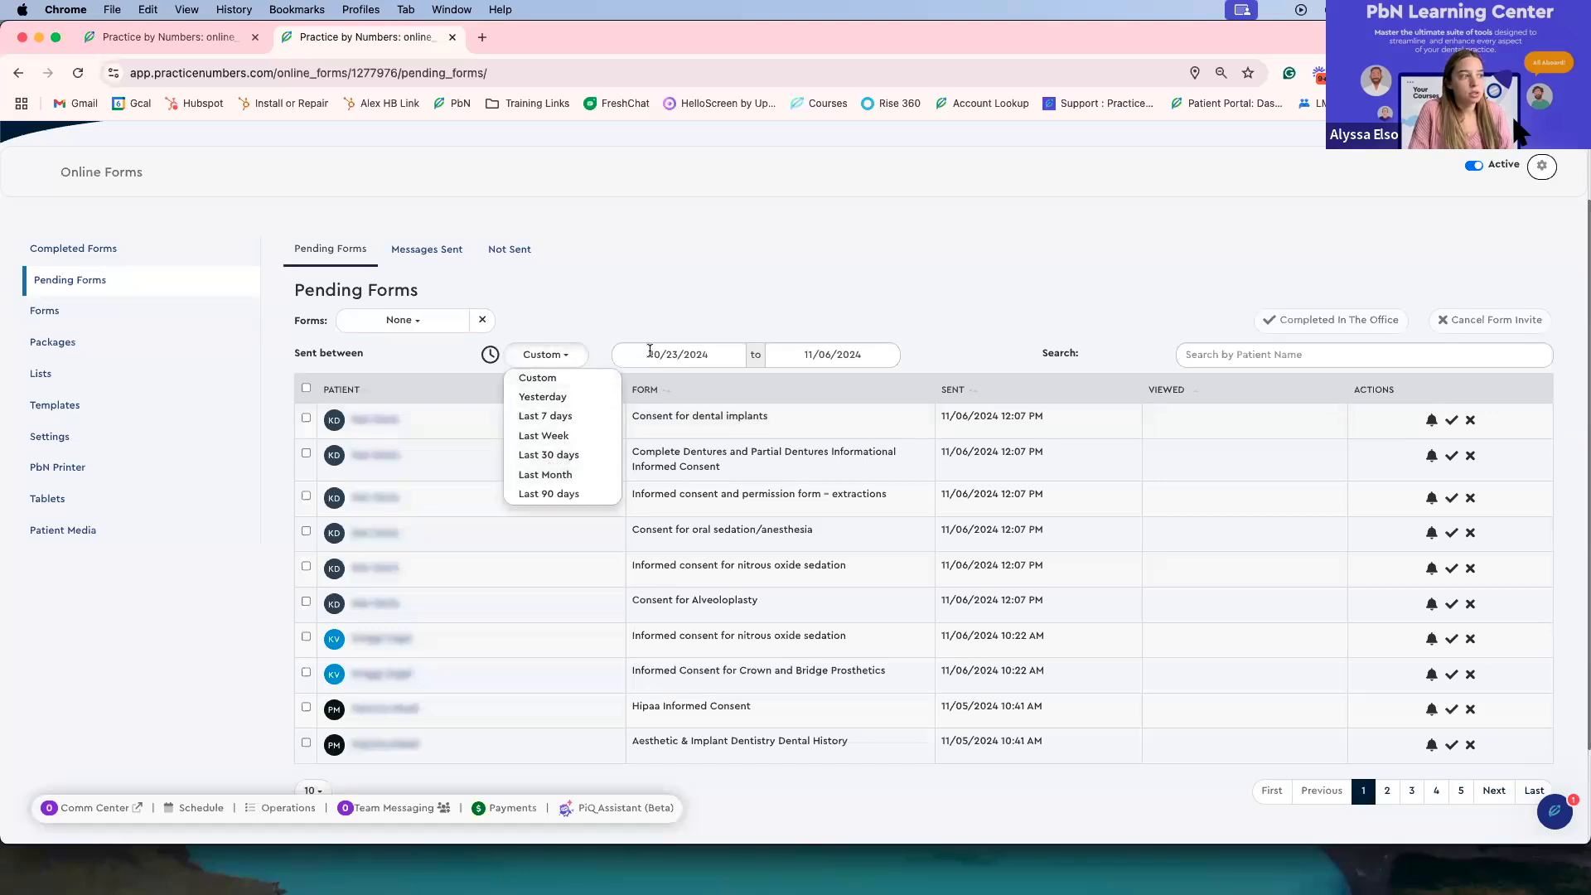
click(571, 378)
click(576, 363)
click(571, 377)
click(843, 354)
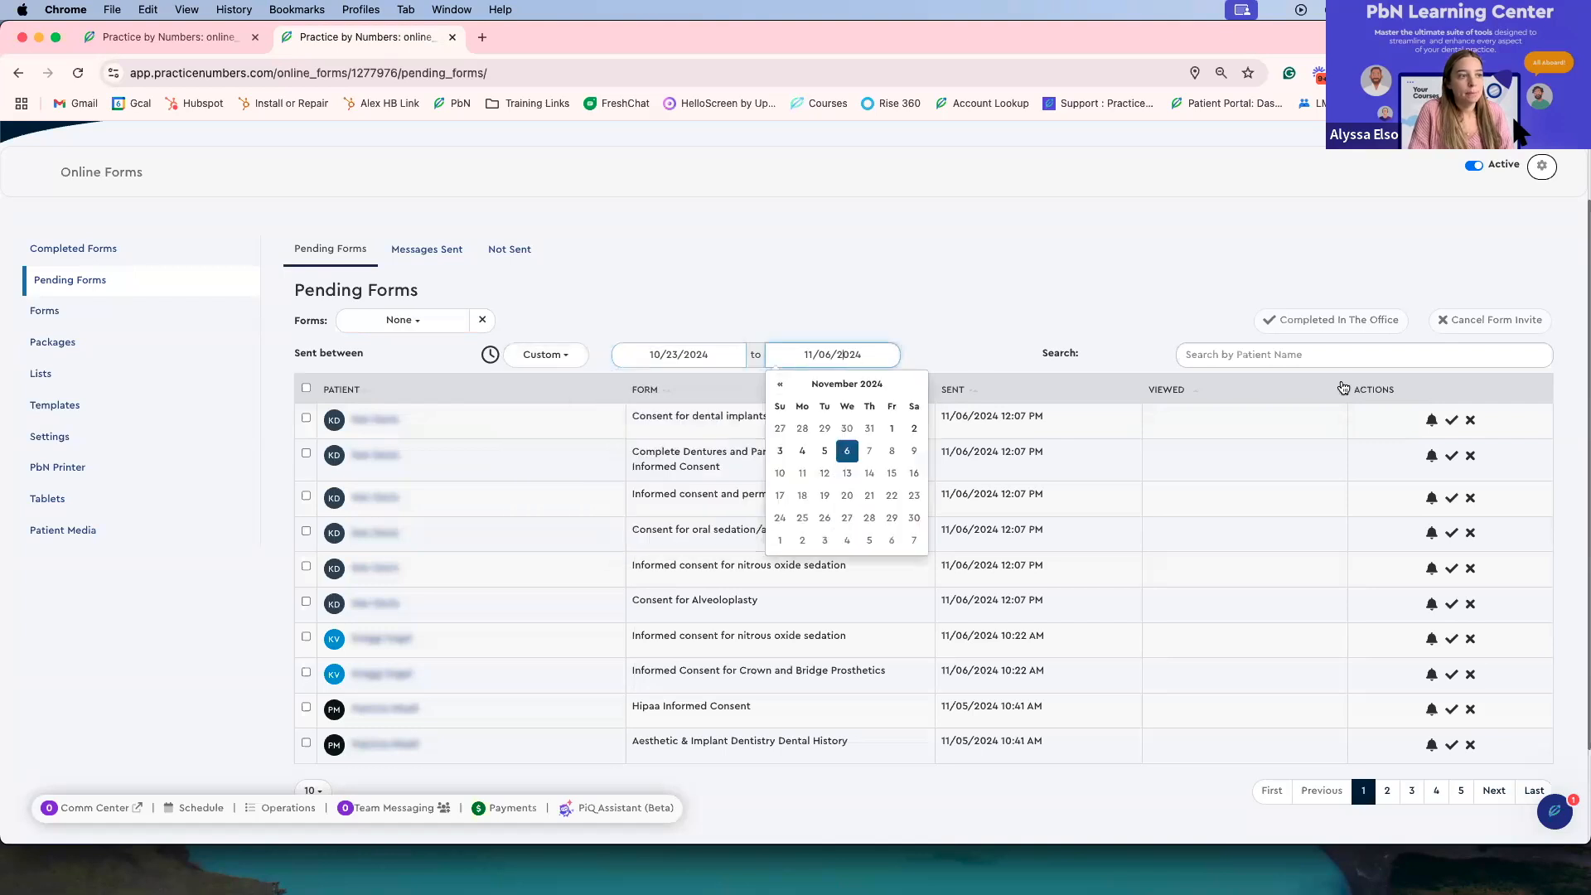
click(1289, 354)
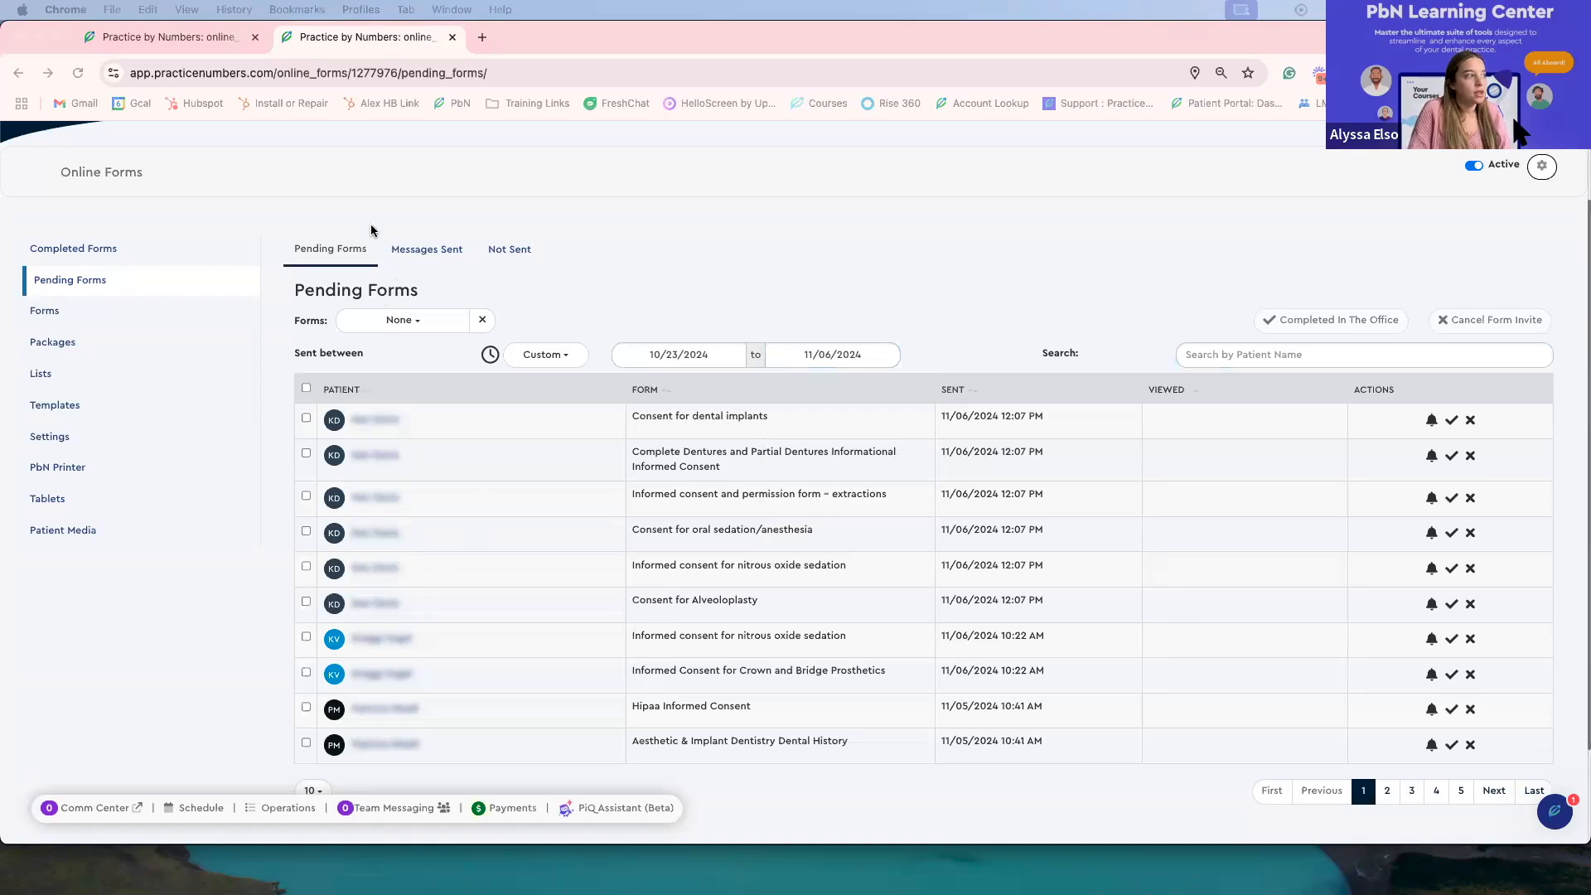
Step: Open Messages Sent and switch the invite type to Existing Patient Form Invite
click(430, 250)
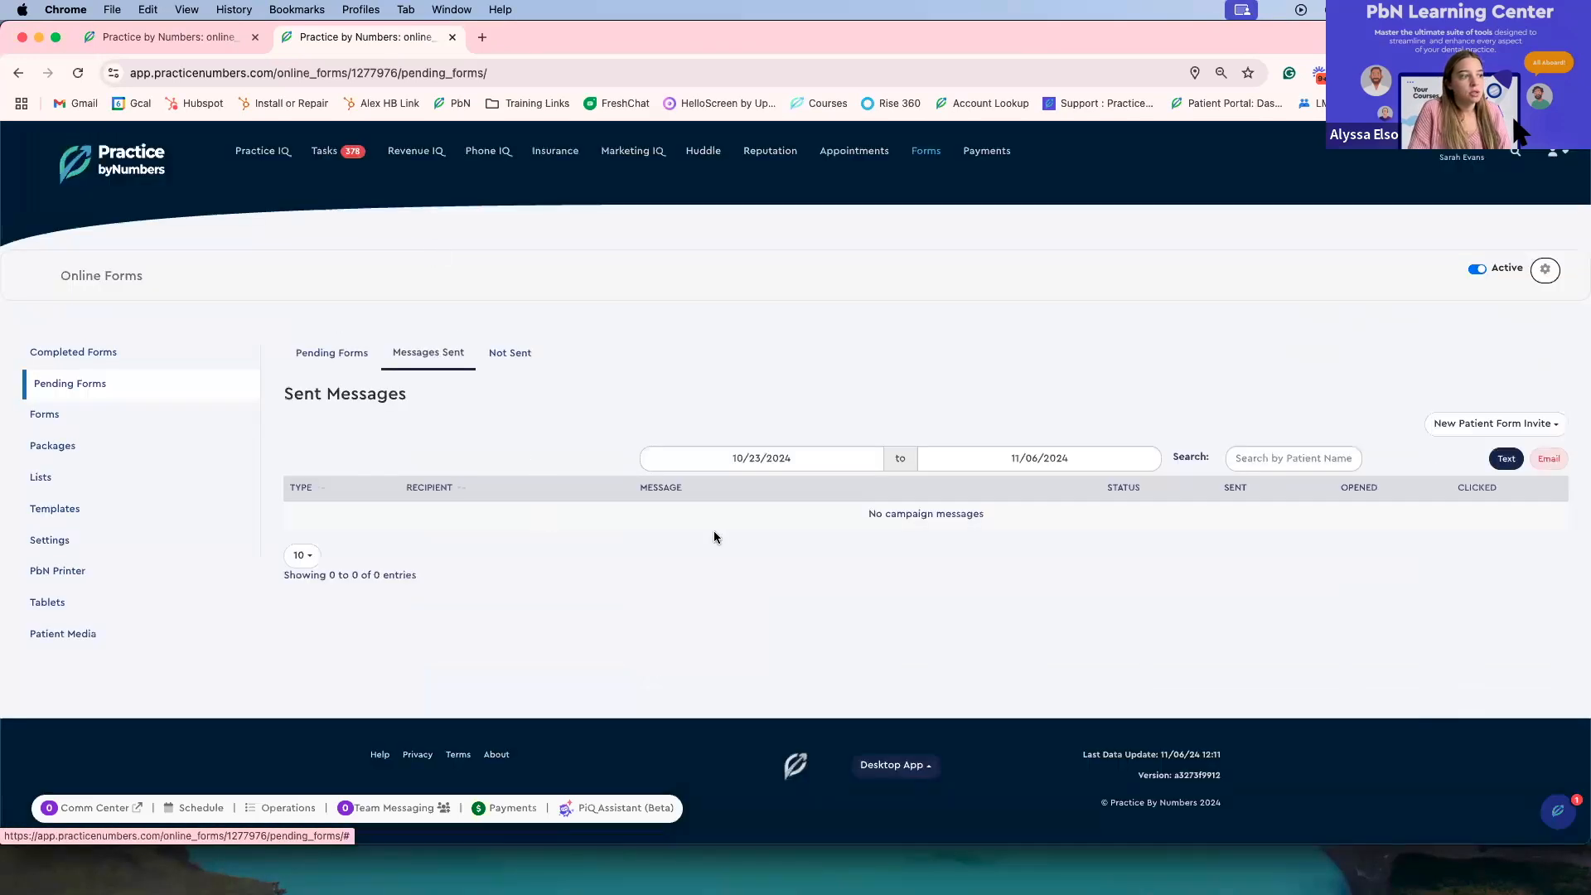
click(1489, 426)
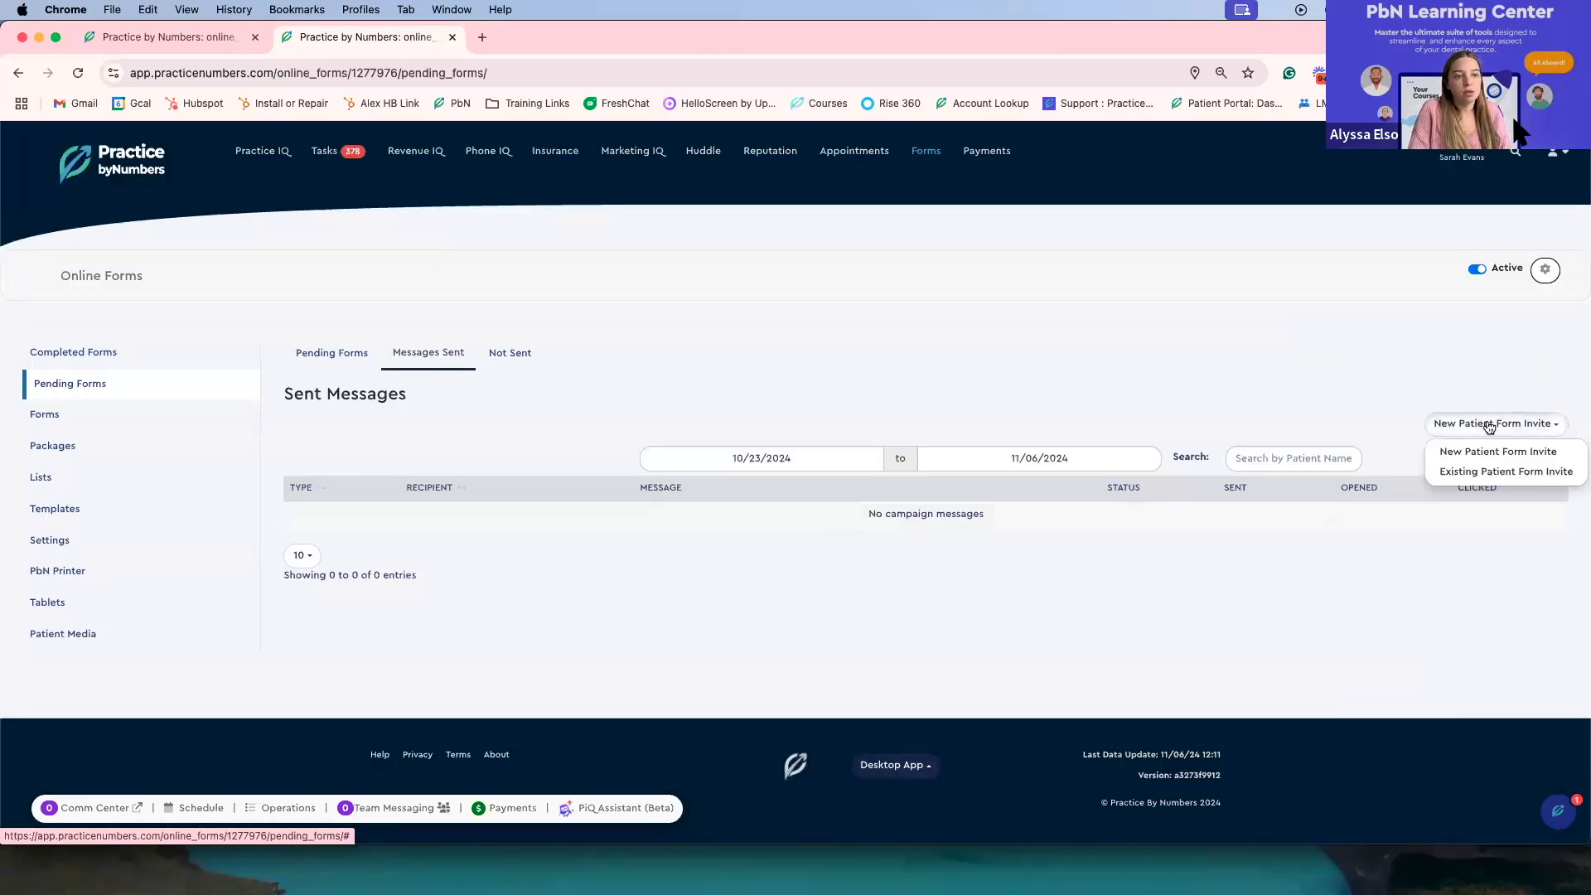
click(1460, 484)
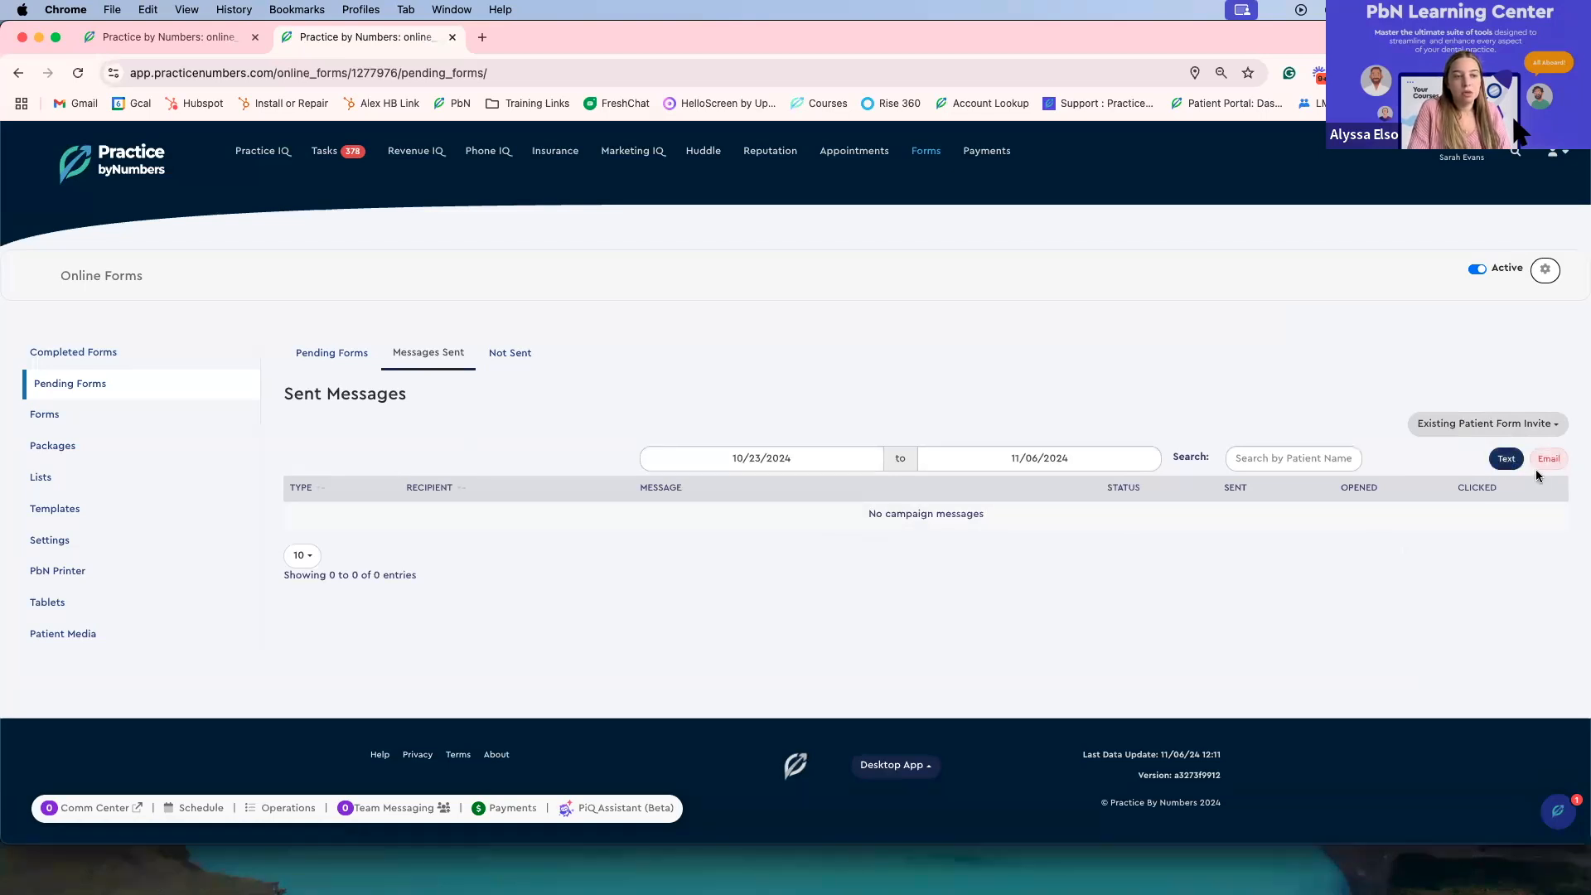
Step: Toggle the Text and Email filters for sent messages
click(1506, 461)
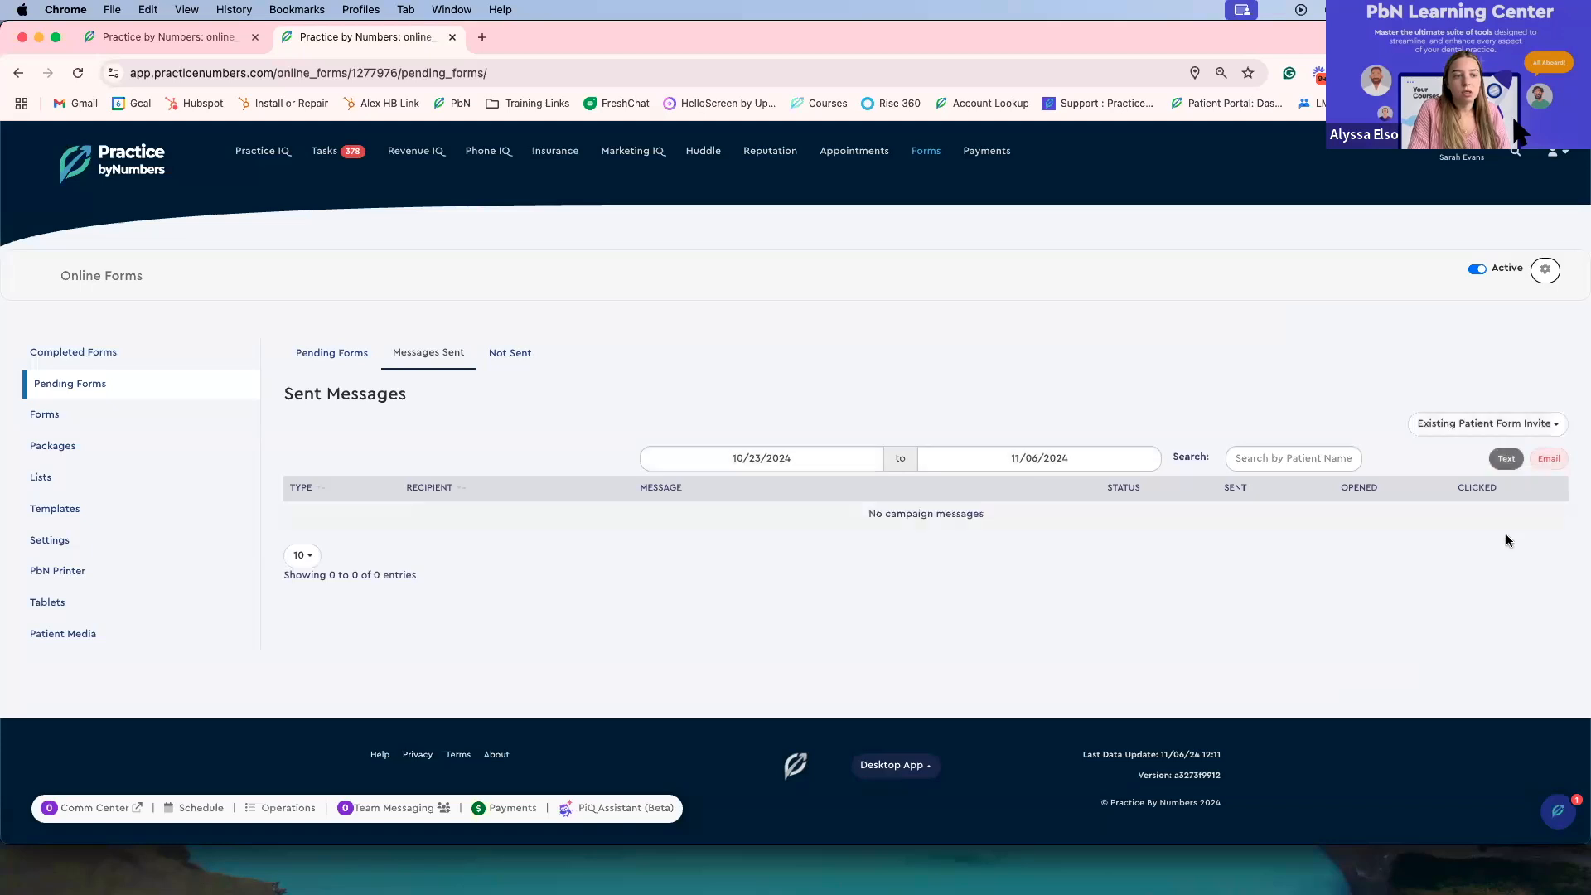
click(1514, 471)
click(1549, 461)
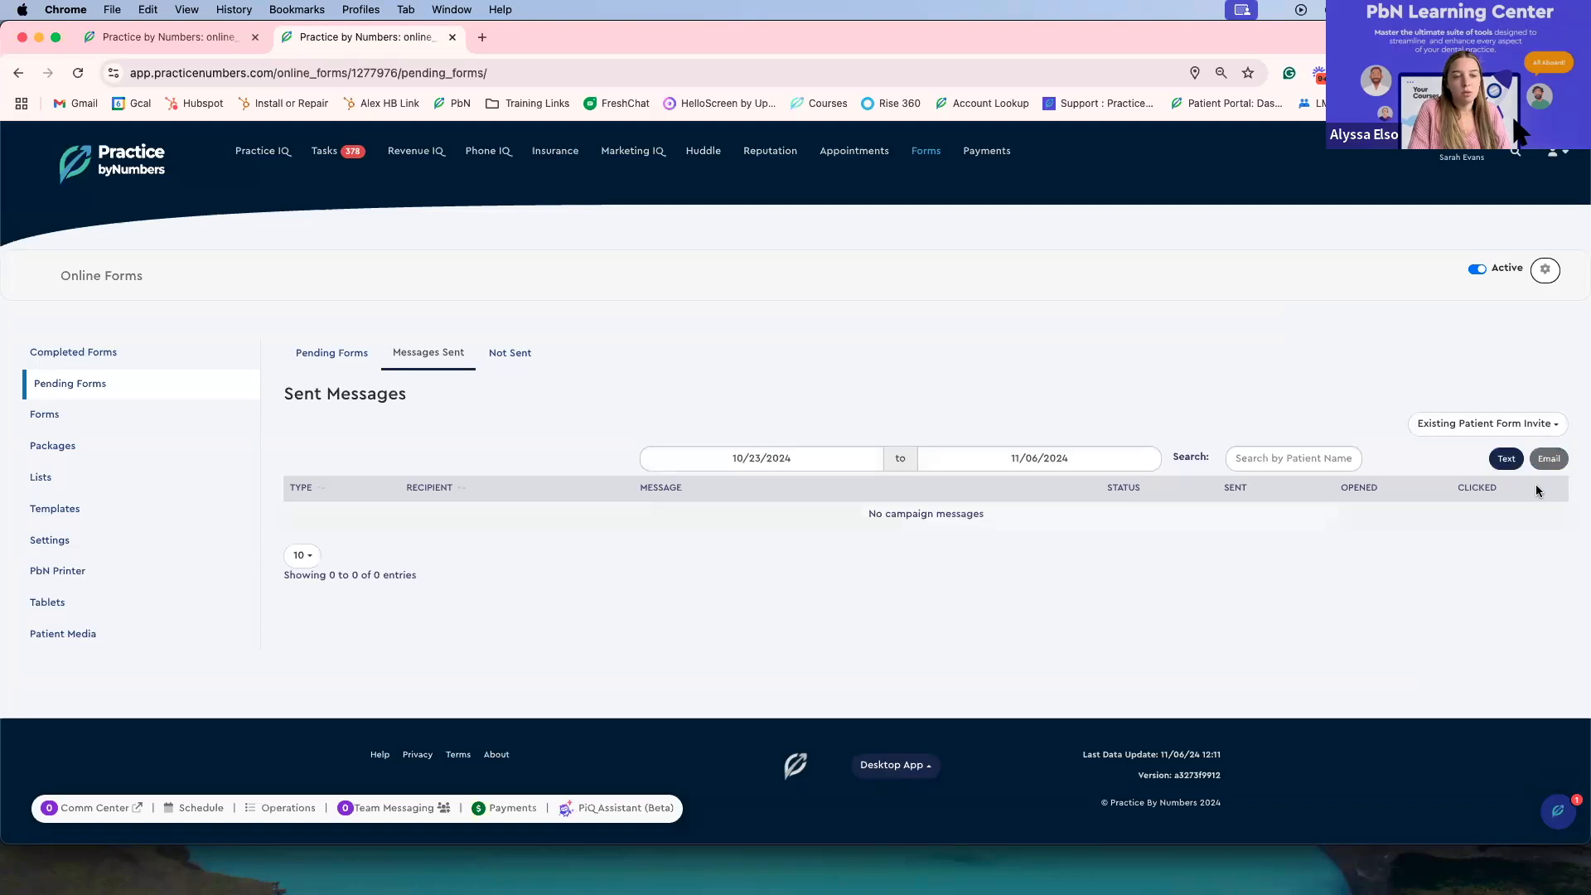
click(1549, 465)
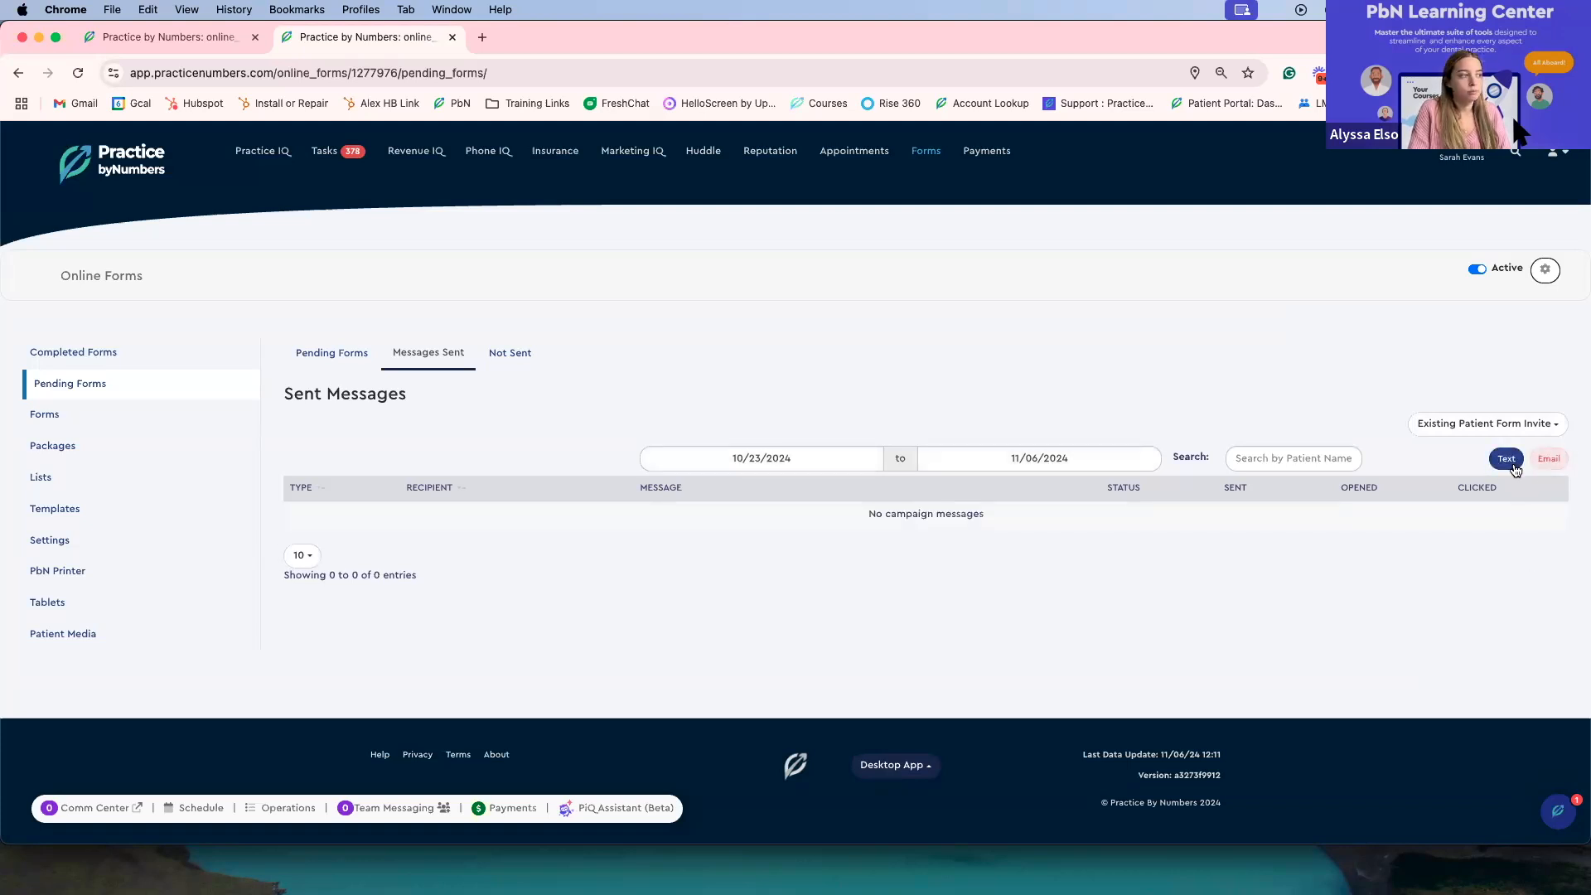
Step: Open the Not Sent failed messages and examine their date range, search and invite-type filters
click(528, 367)
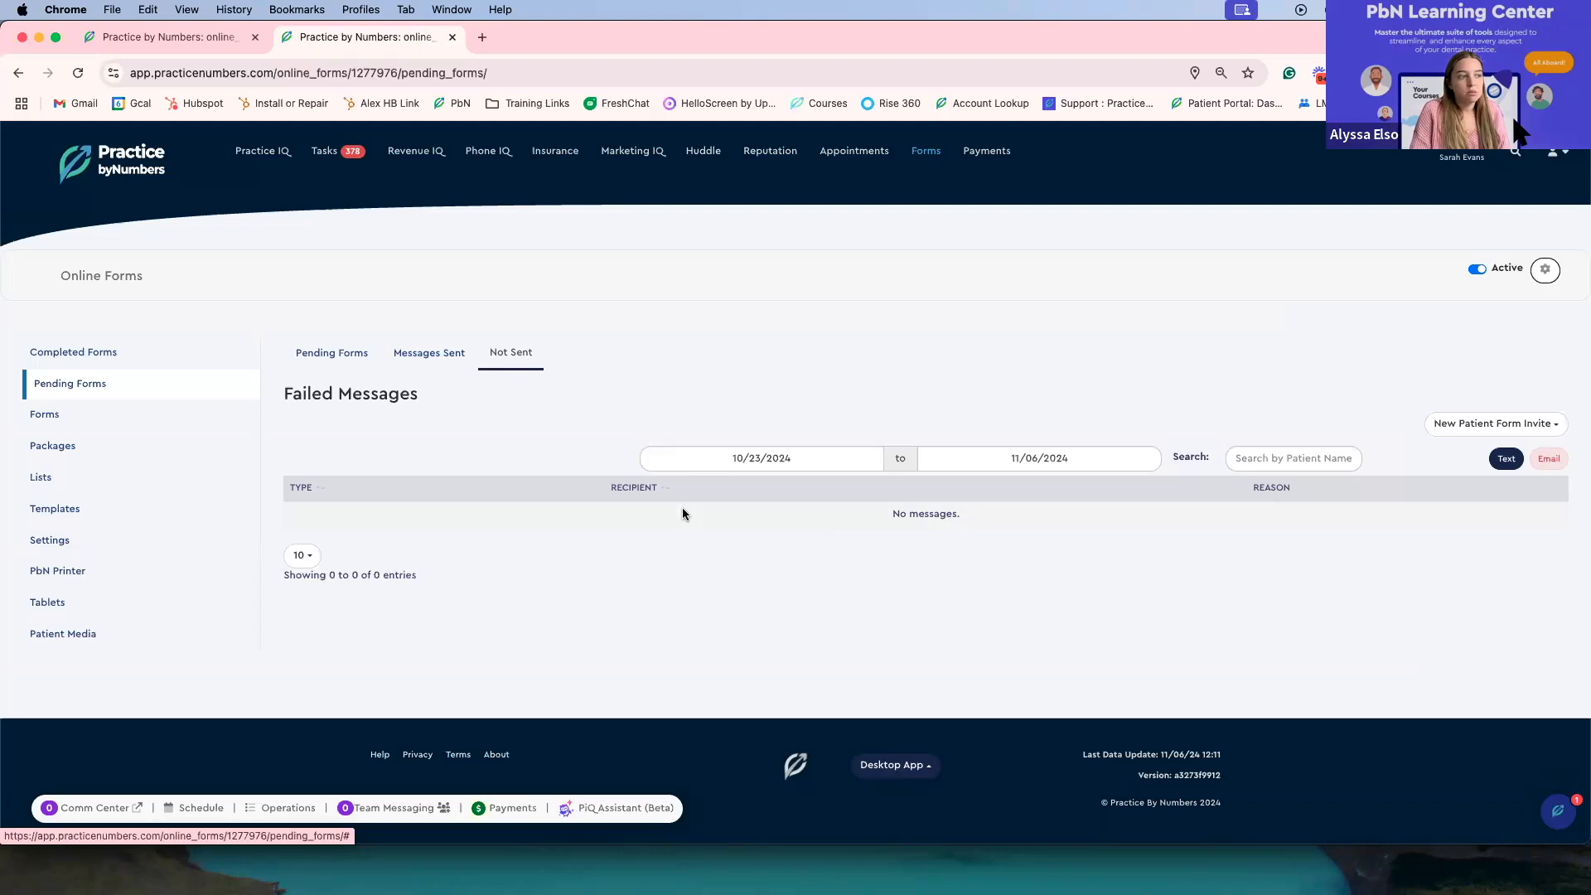
click(726, 454)
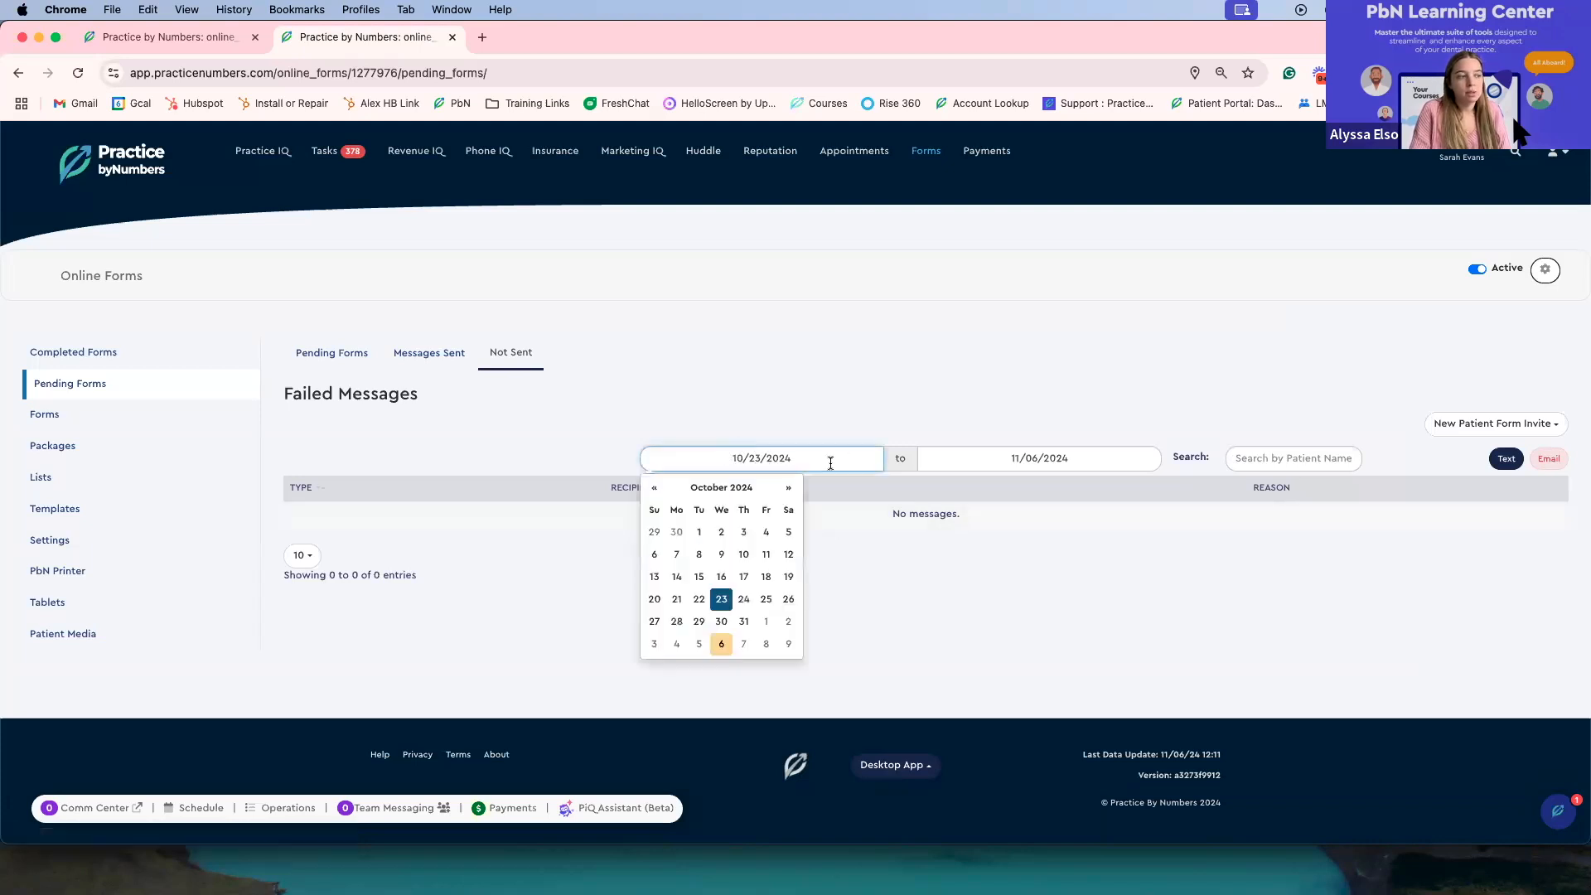
click(1021, 453)
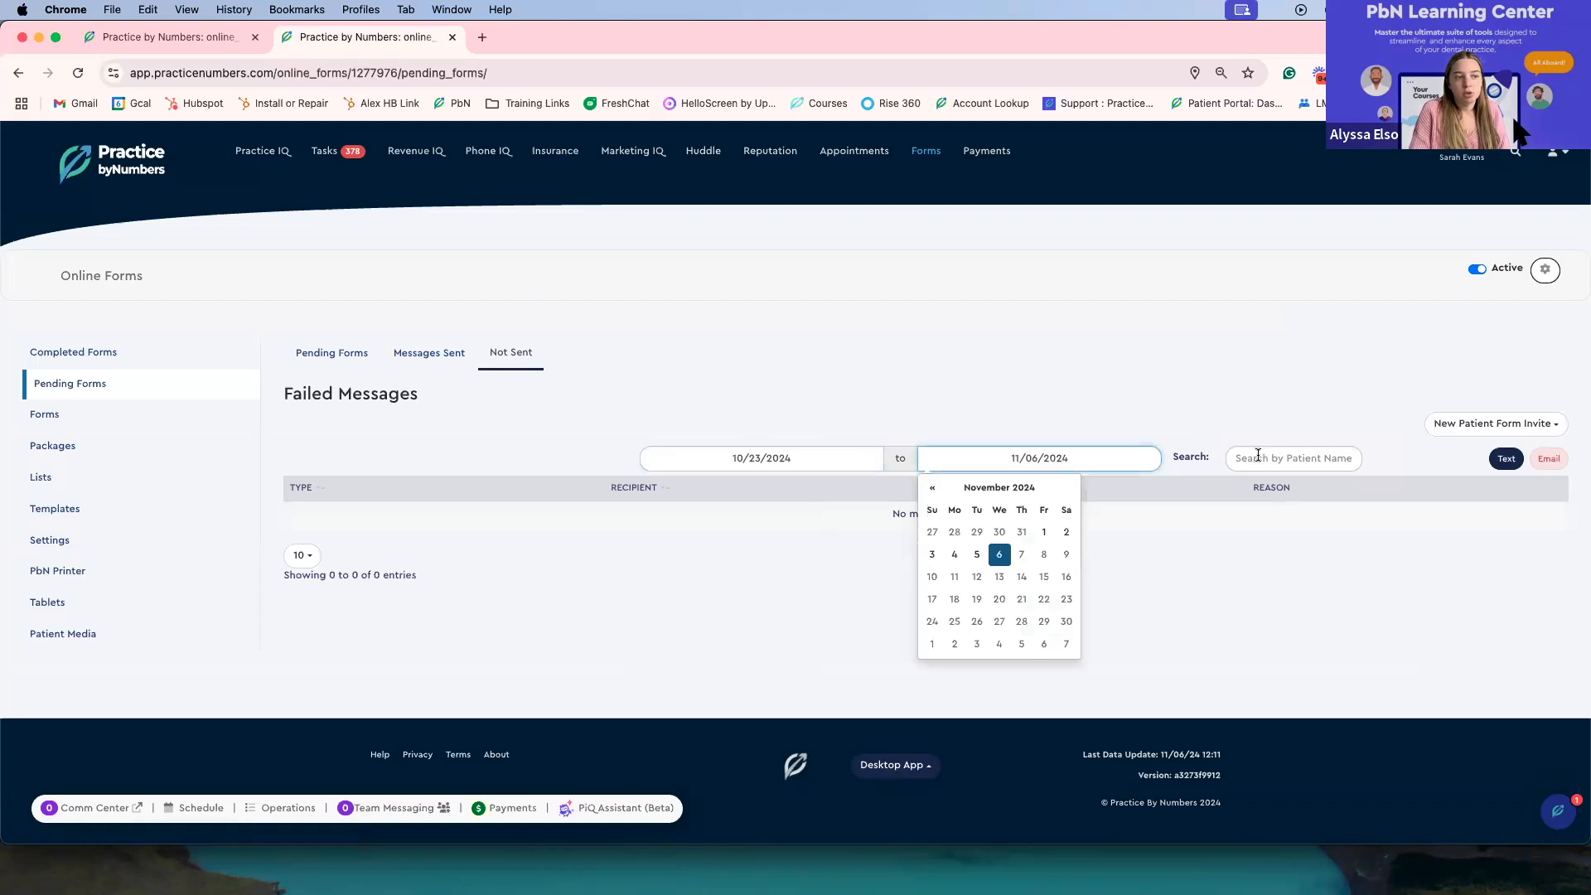
click(1253, 461)
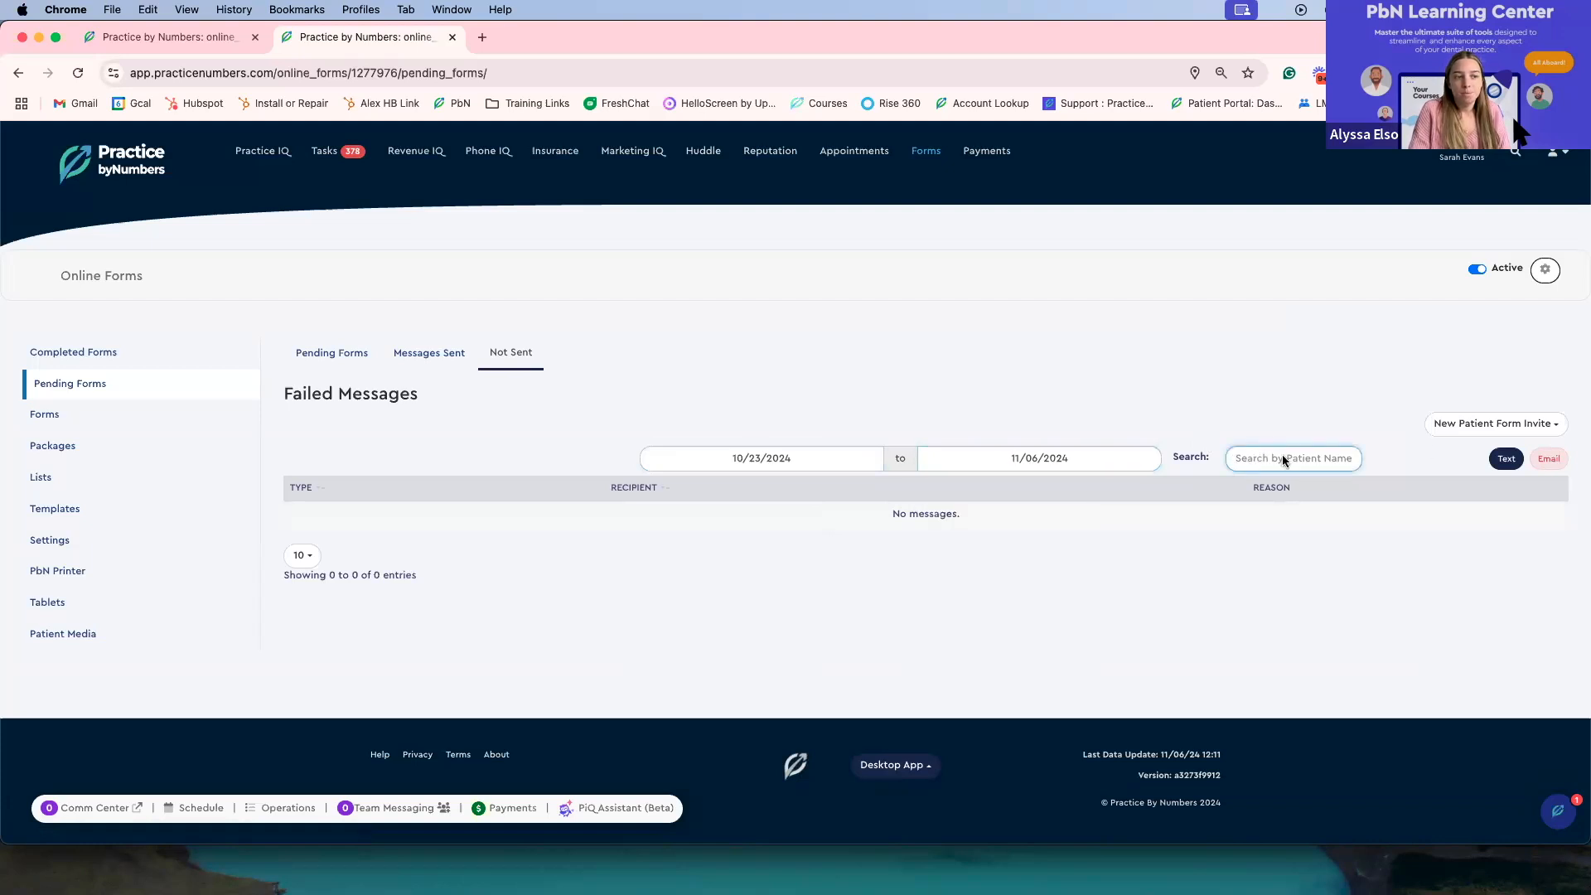
click(1450, 433)
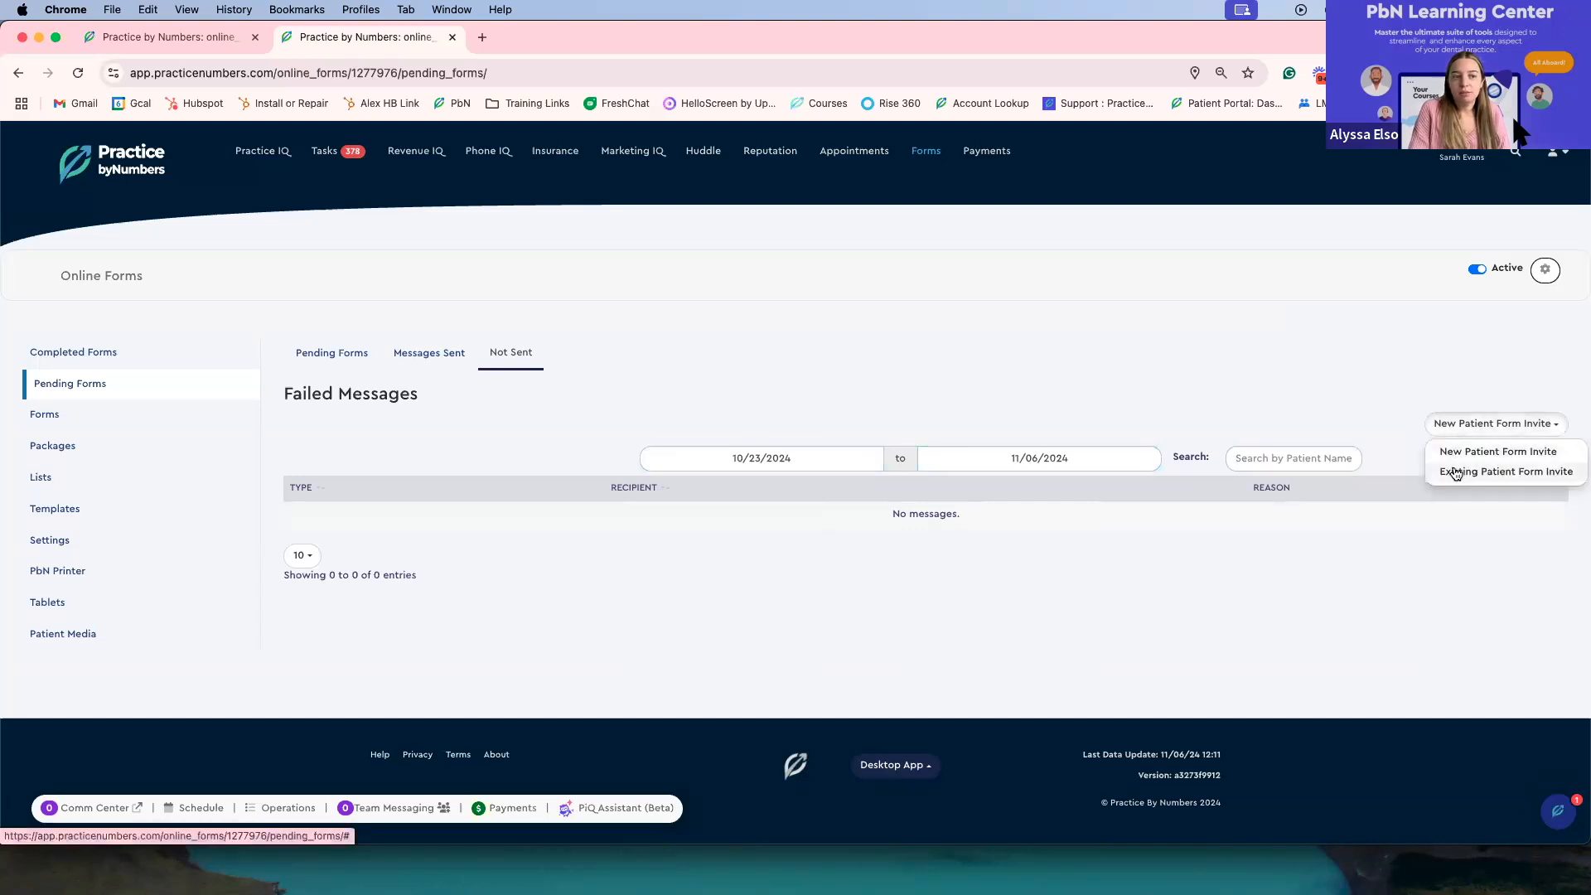
click(1448, 427)
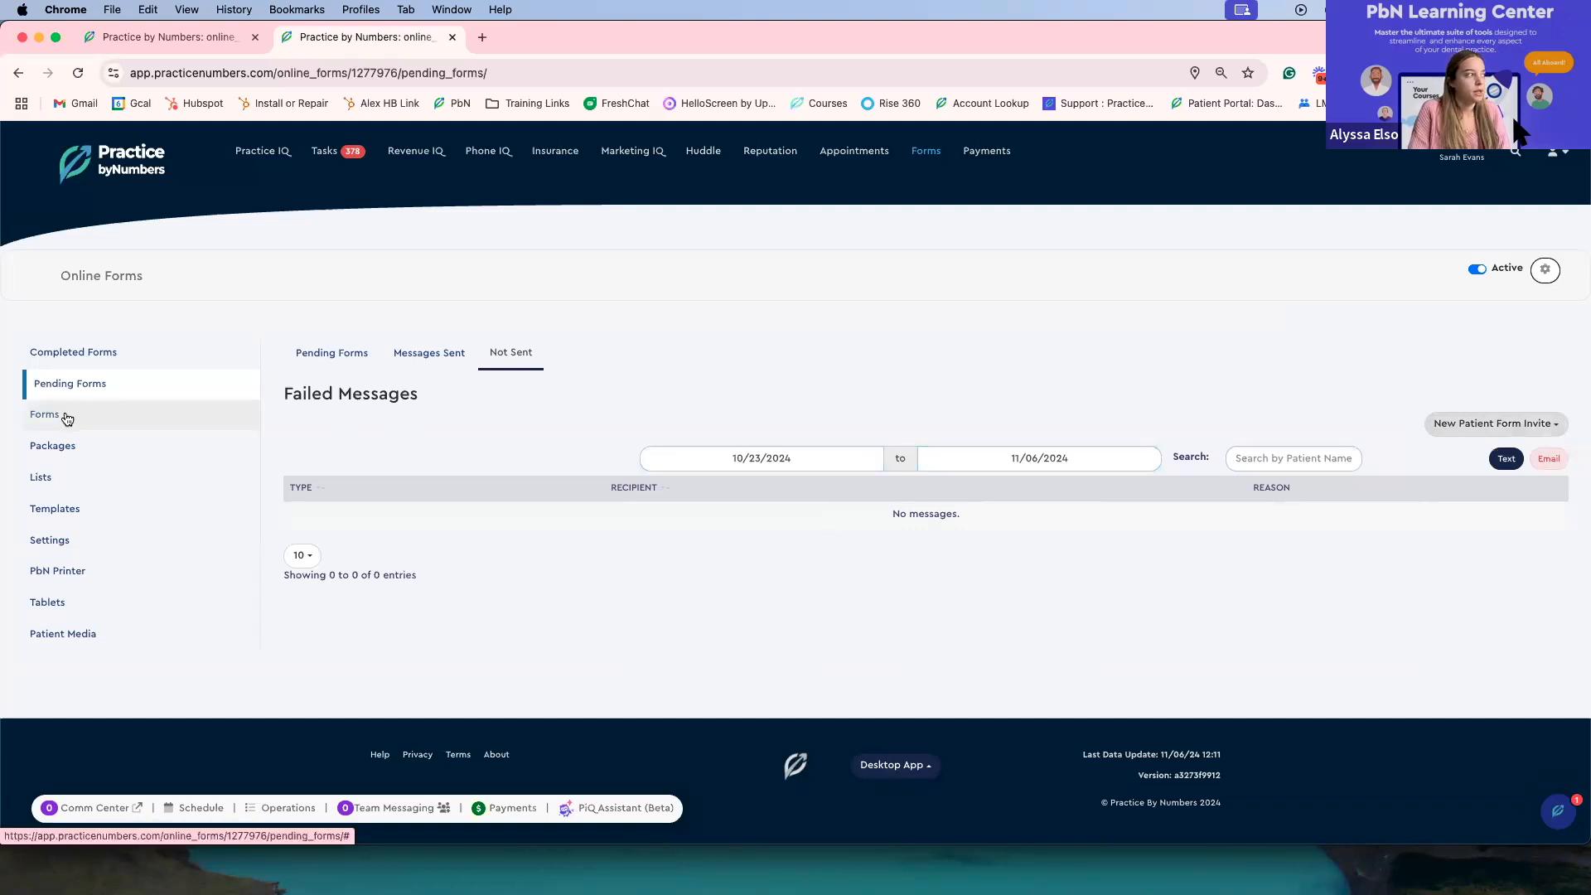
Step: Return to the first practice tab and open its Forms list
click(146, 35)
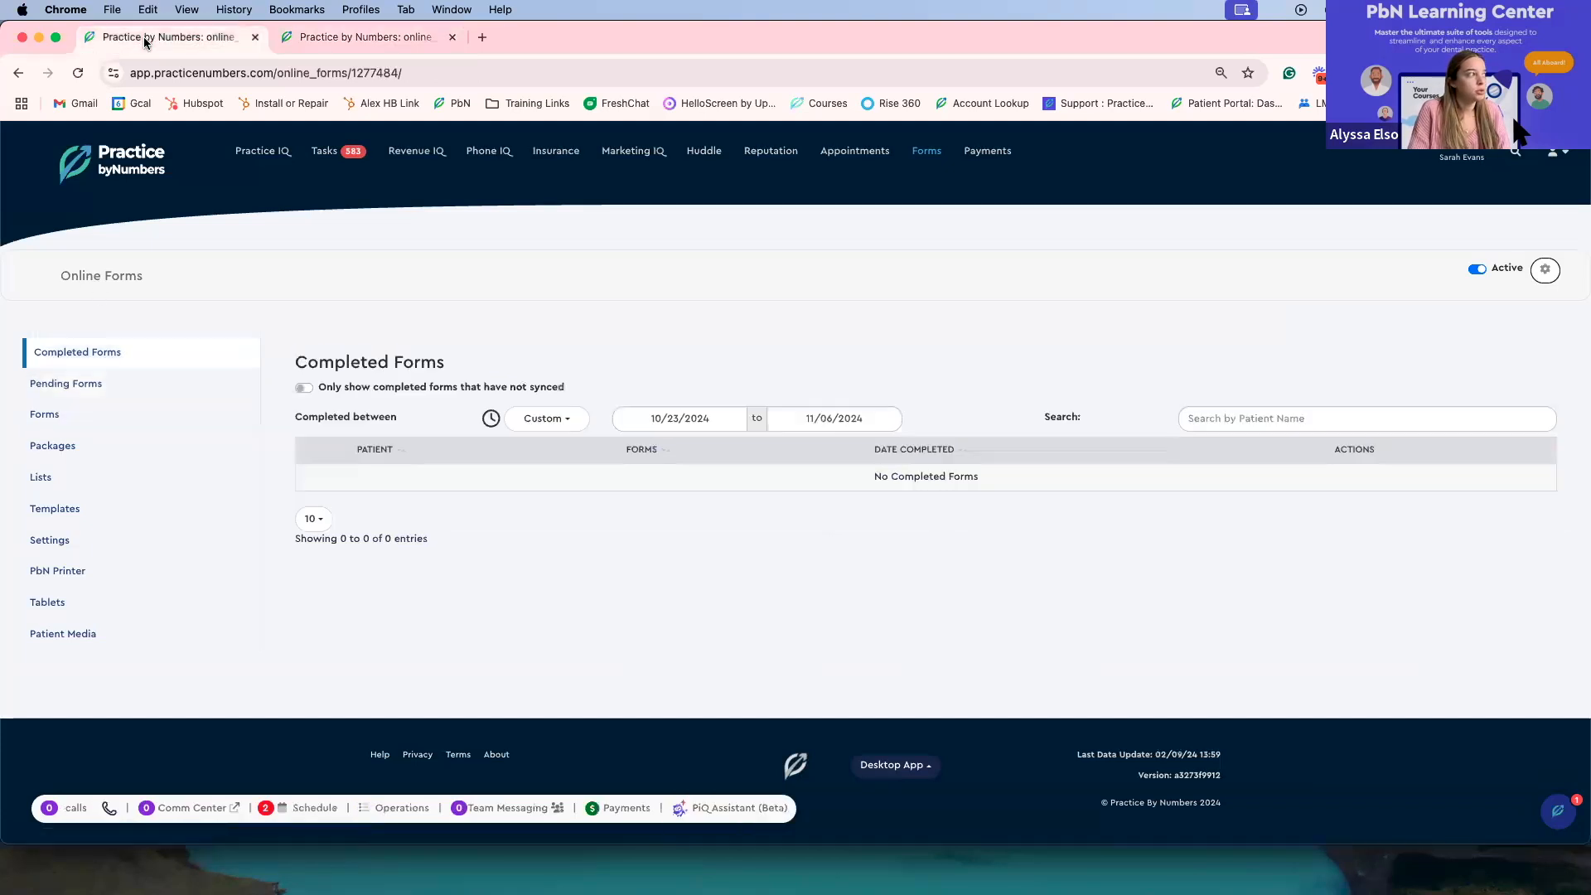
click(130, 425)
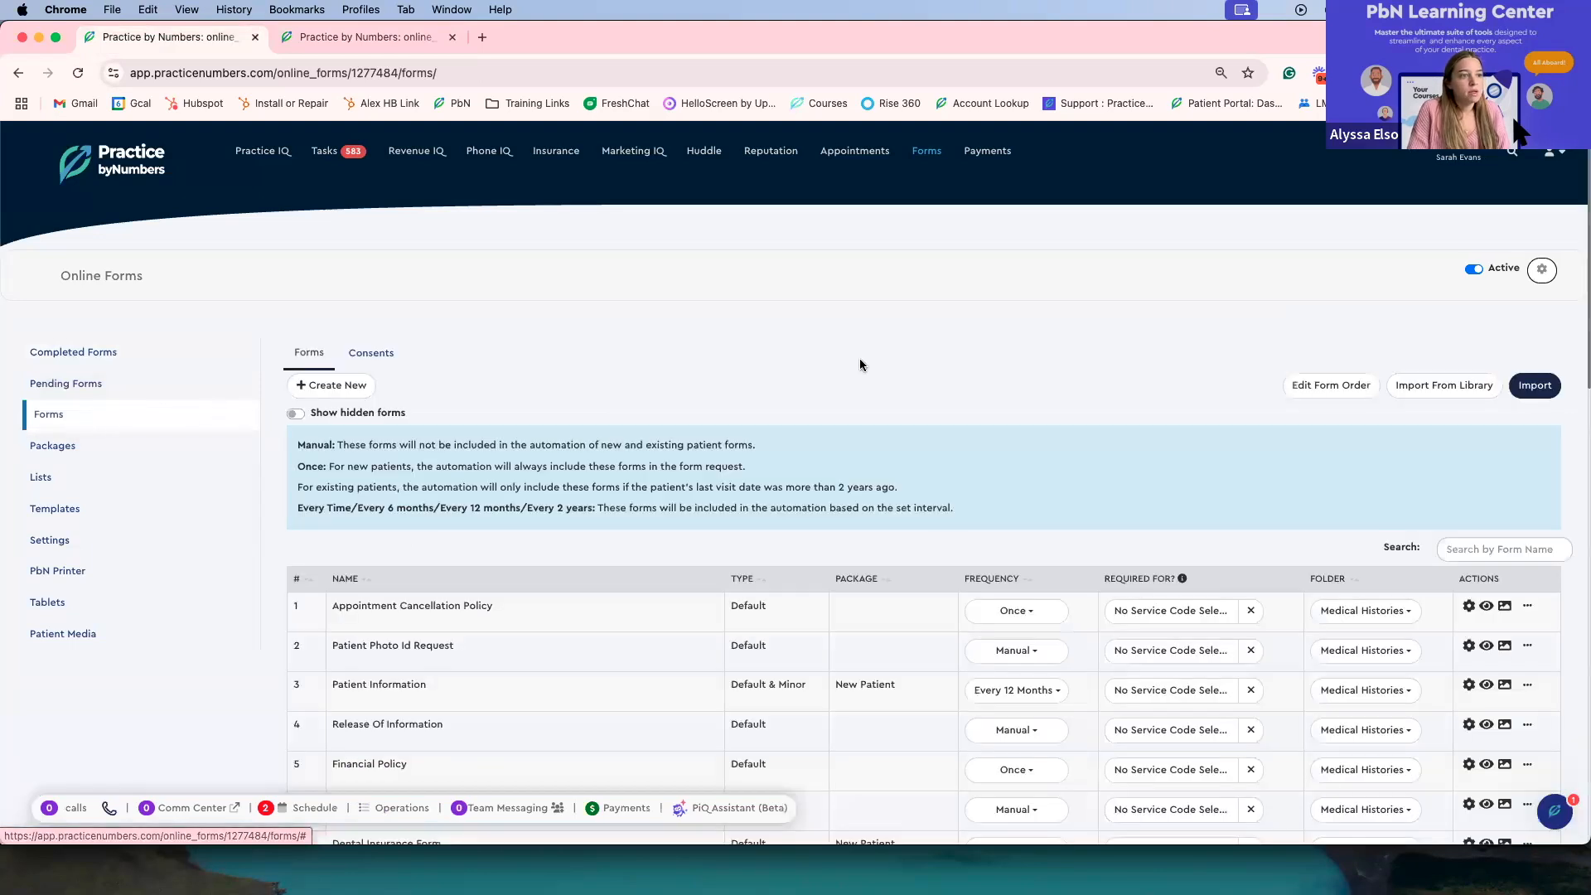
Step: Open the Consents tab and view the Composite Fillings consent form
scroll(858, 362, down, 3)
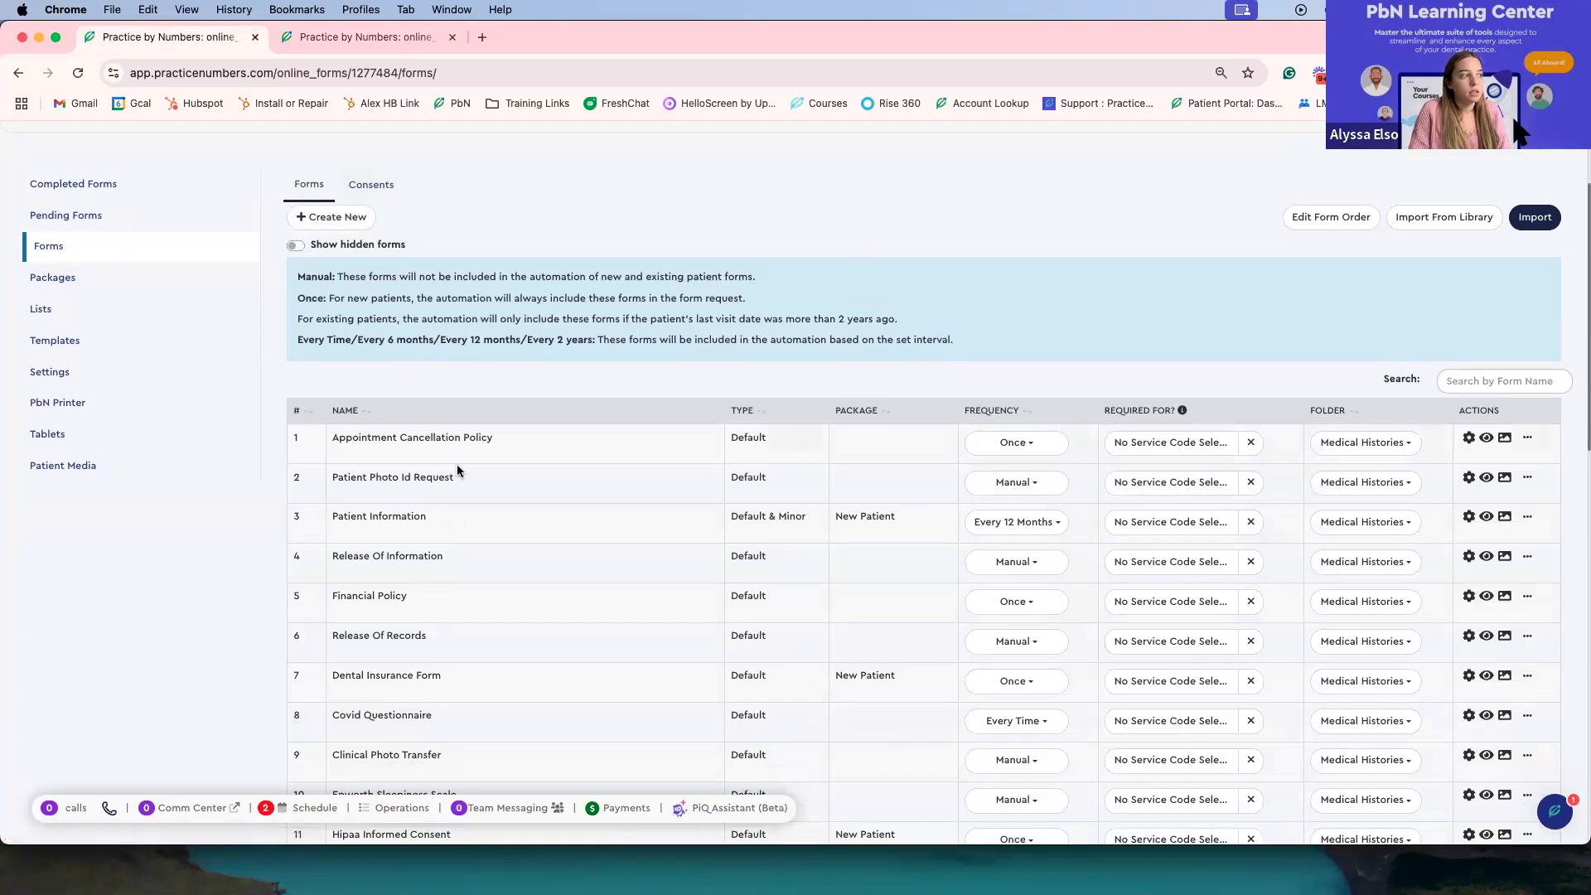
click(363, 186)
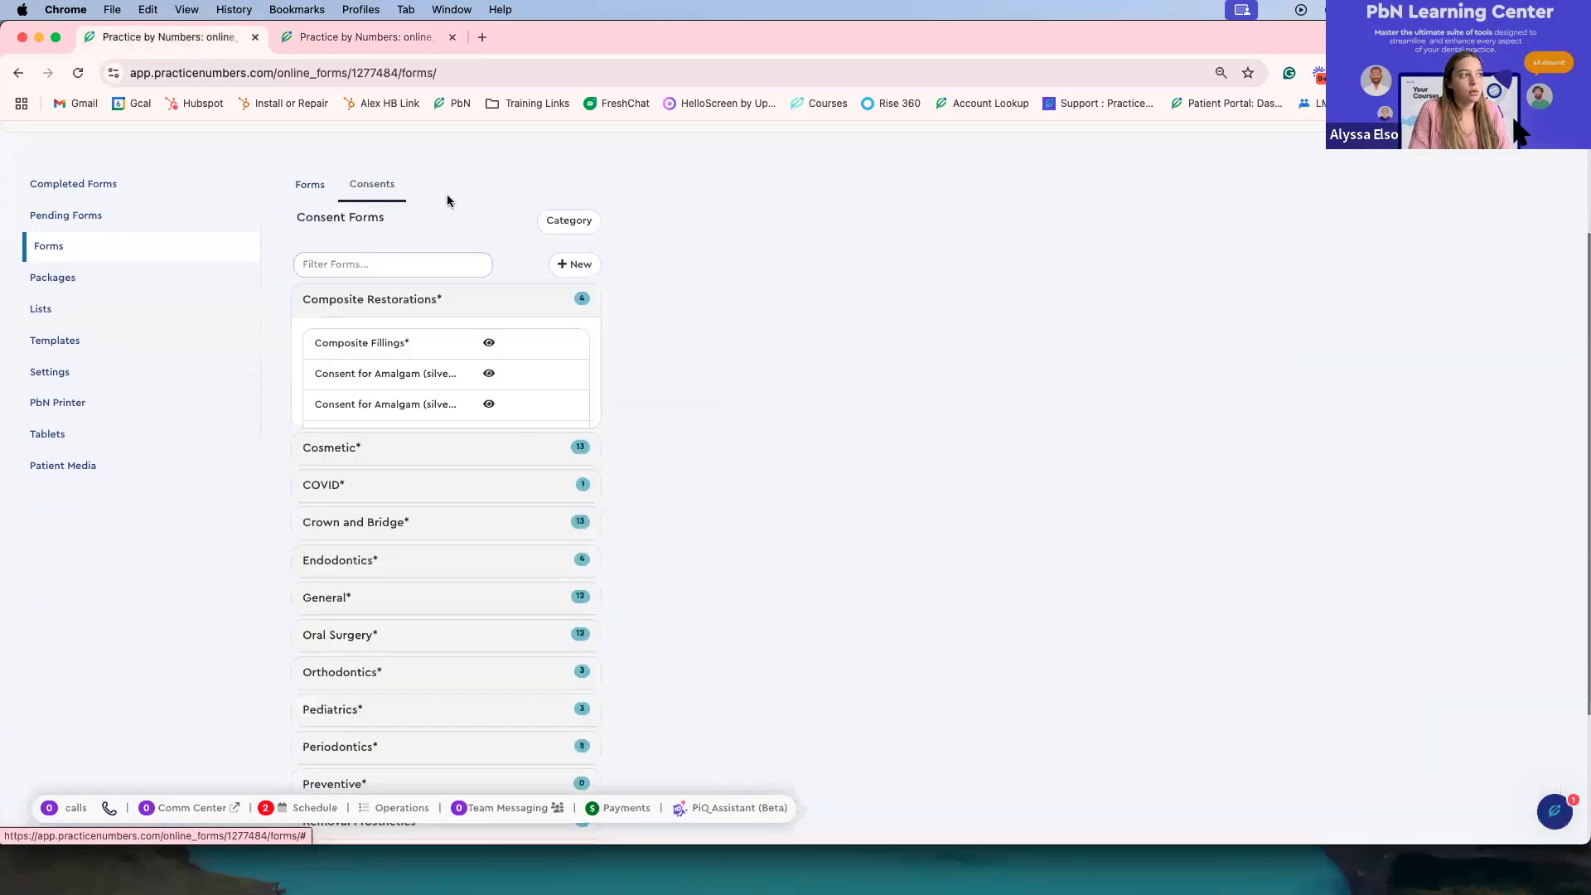
click(381, 347)
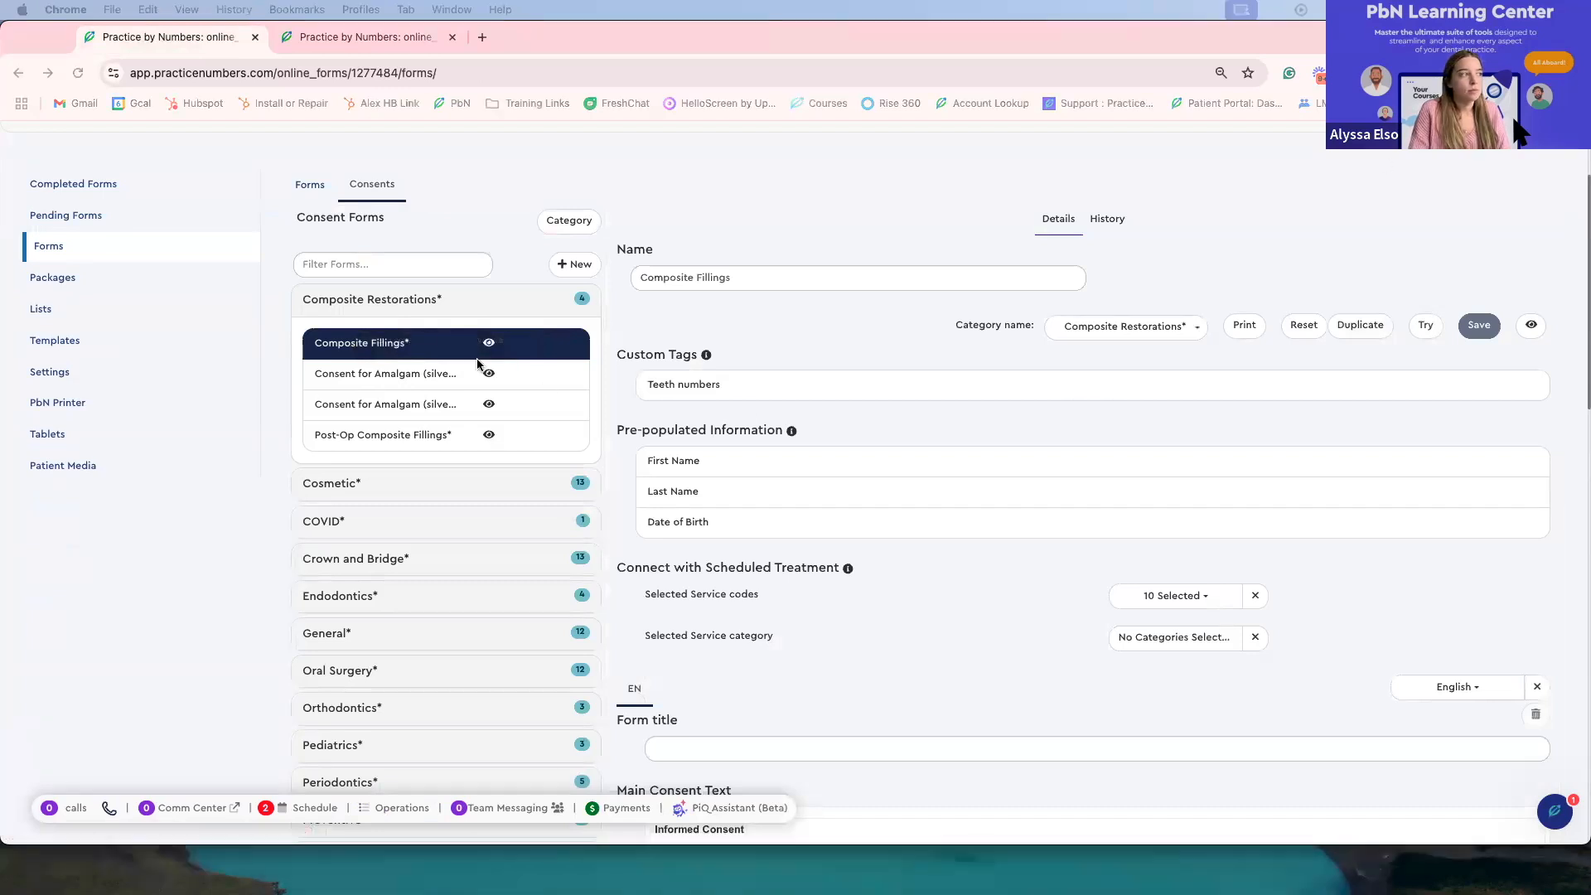
Step: Return to the Forms list and open the Add Form dialog, then go back without creating a form
click(309, 185)
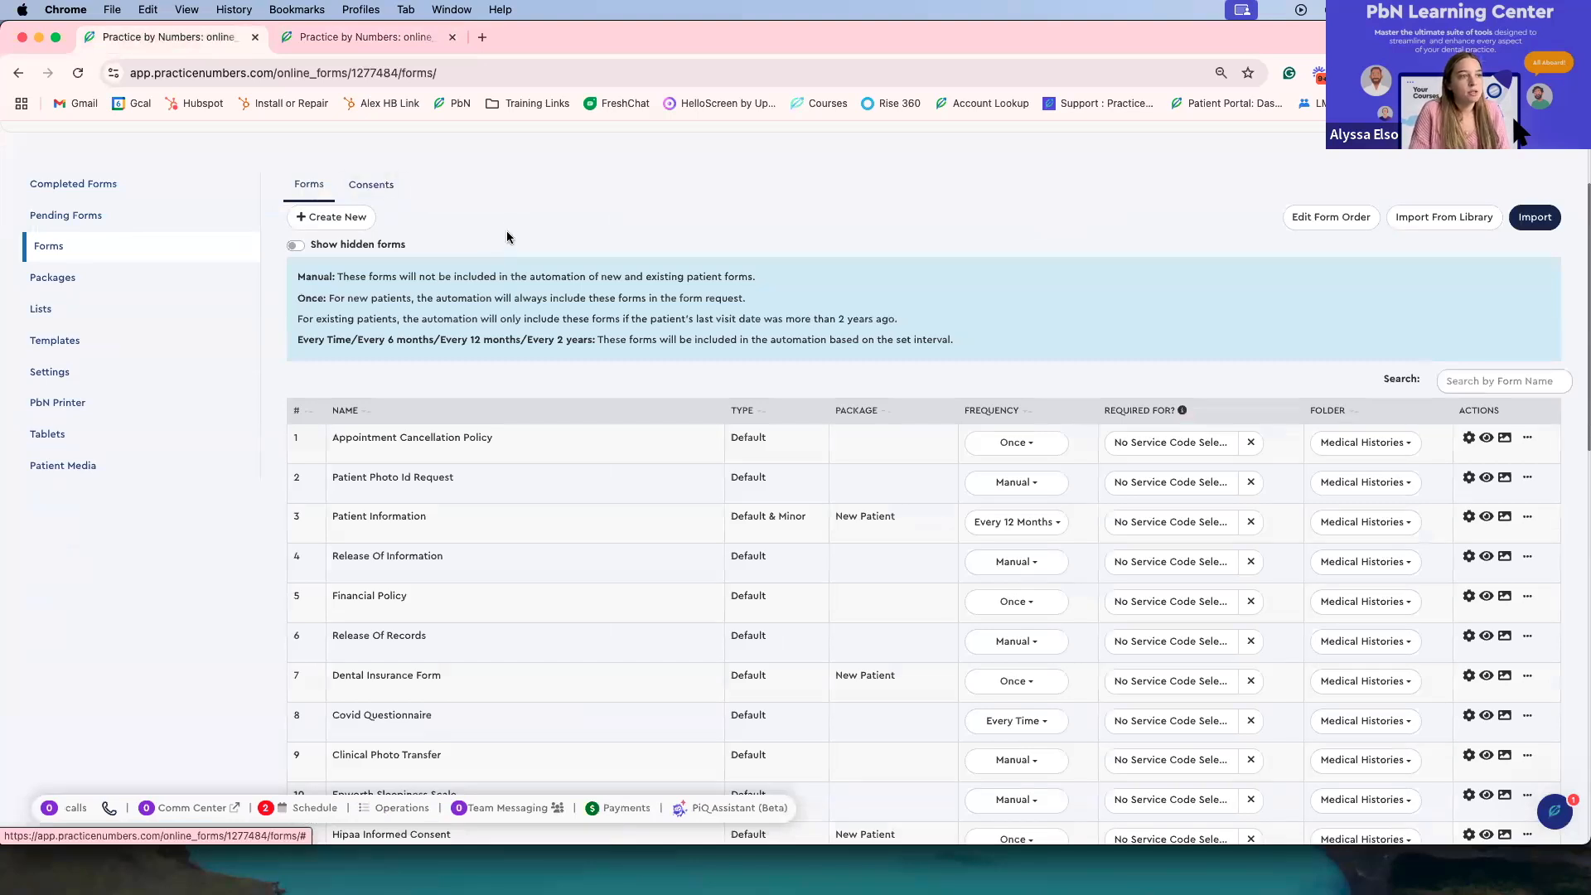
click(354, 220)
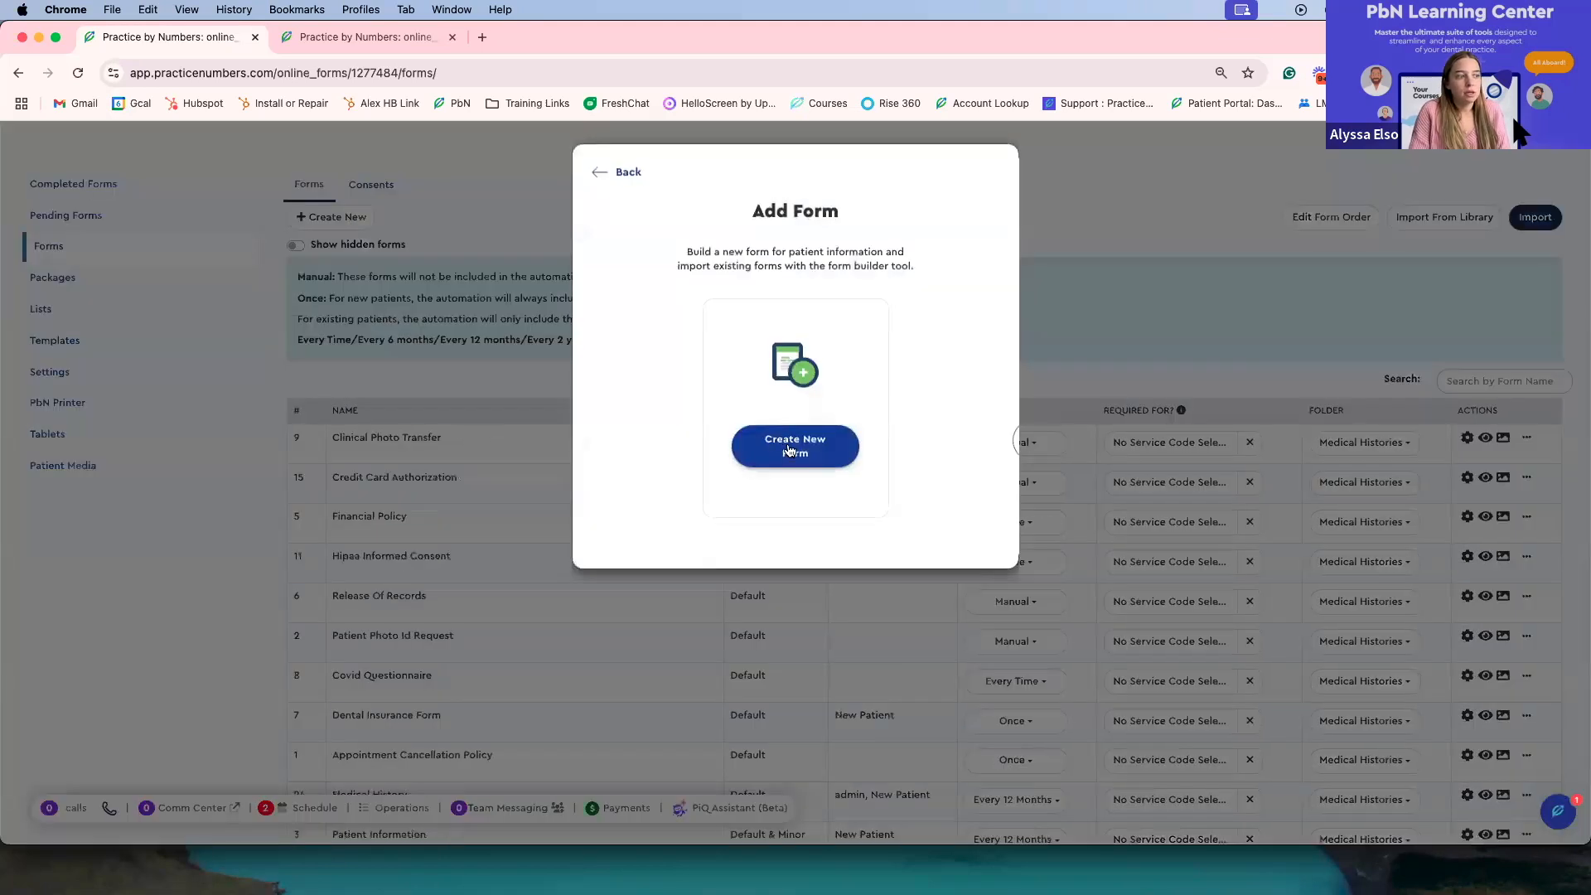
click(600, 174)
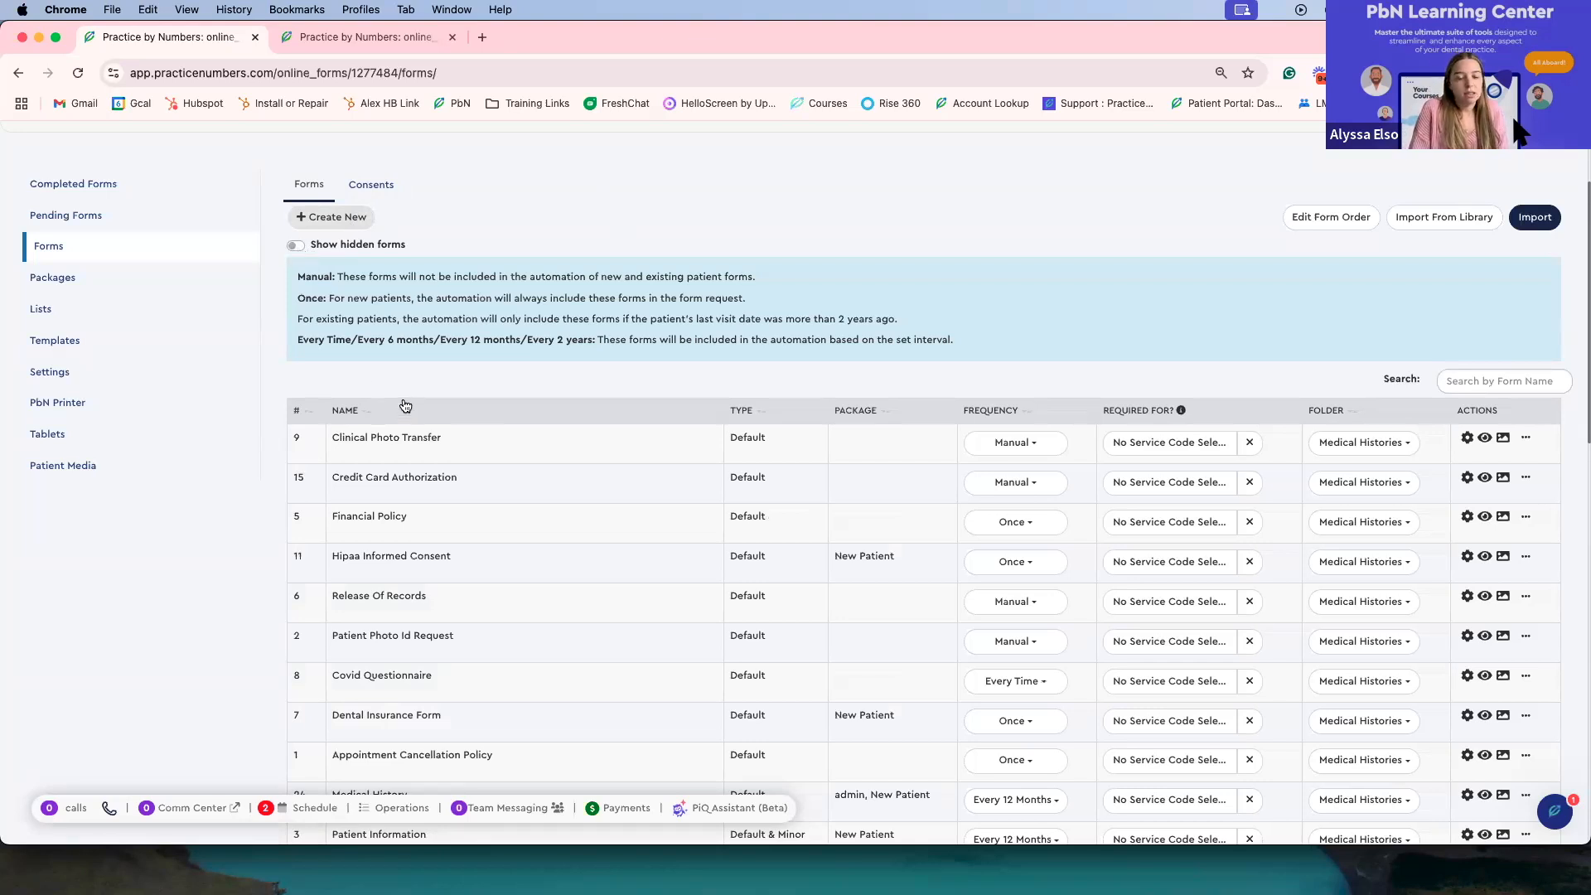
Step: Show hidden forms and activate the hidden Clinical Photo Transfer (2) form
click(296, 248)
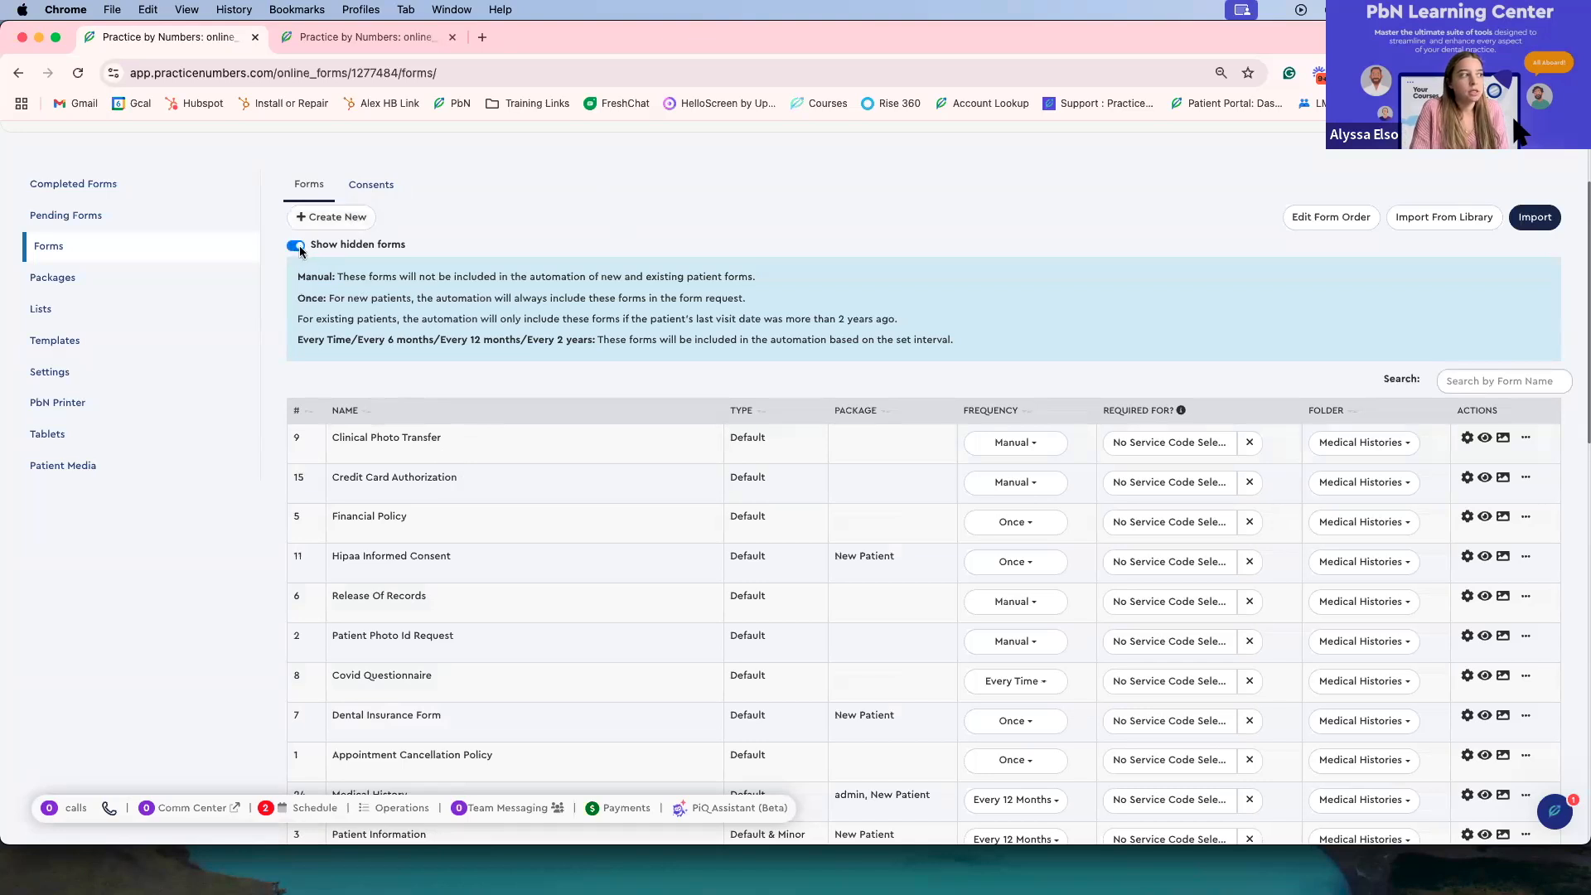
scroll(450, 501, down, 10)
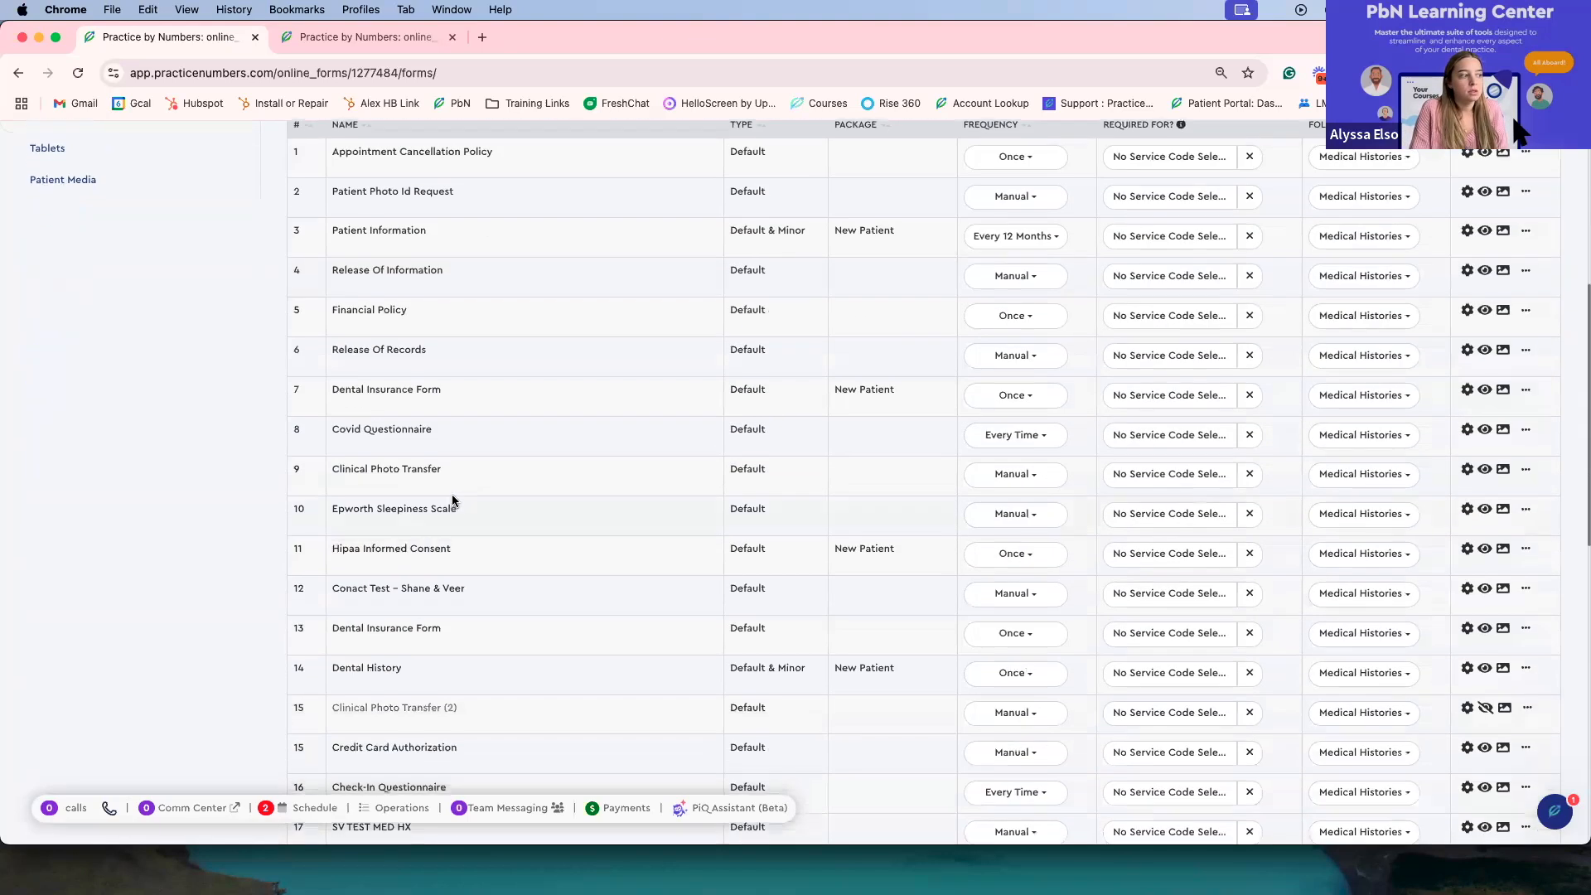
scroll(456, 495, down, 2)
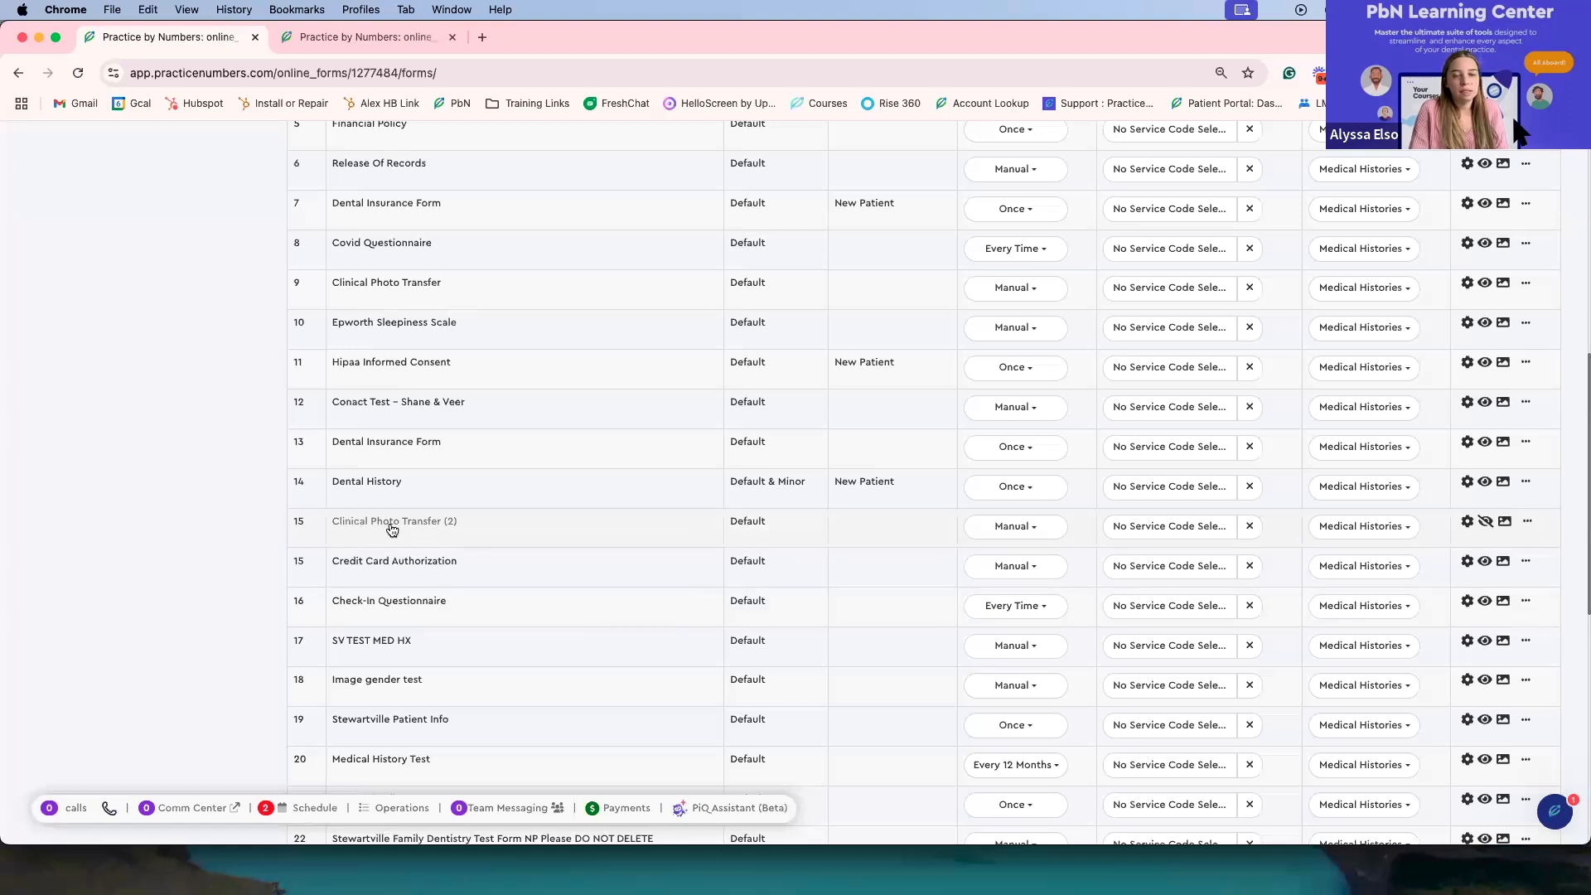
click(1486, 523)
Step: Turn off the display of hidden forms in the forms list
scroll(913, 372, down, 3)
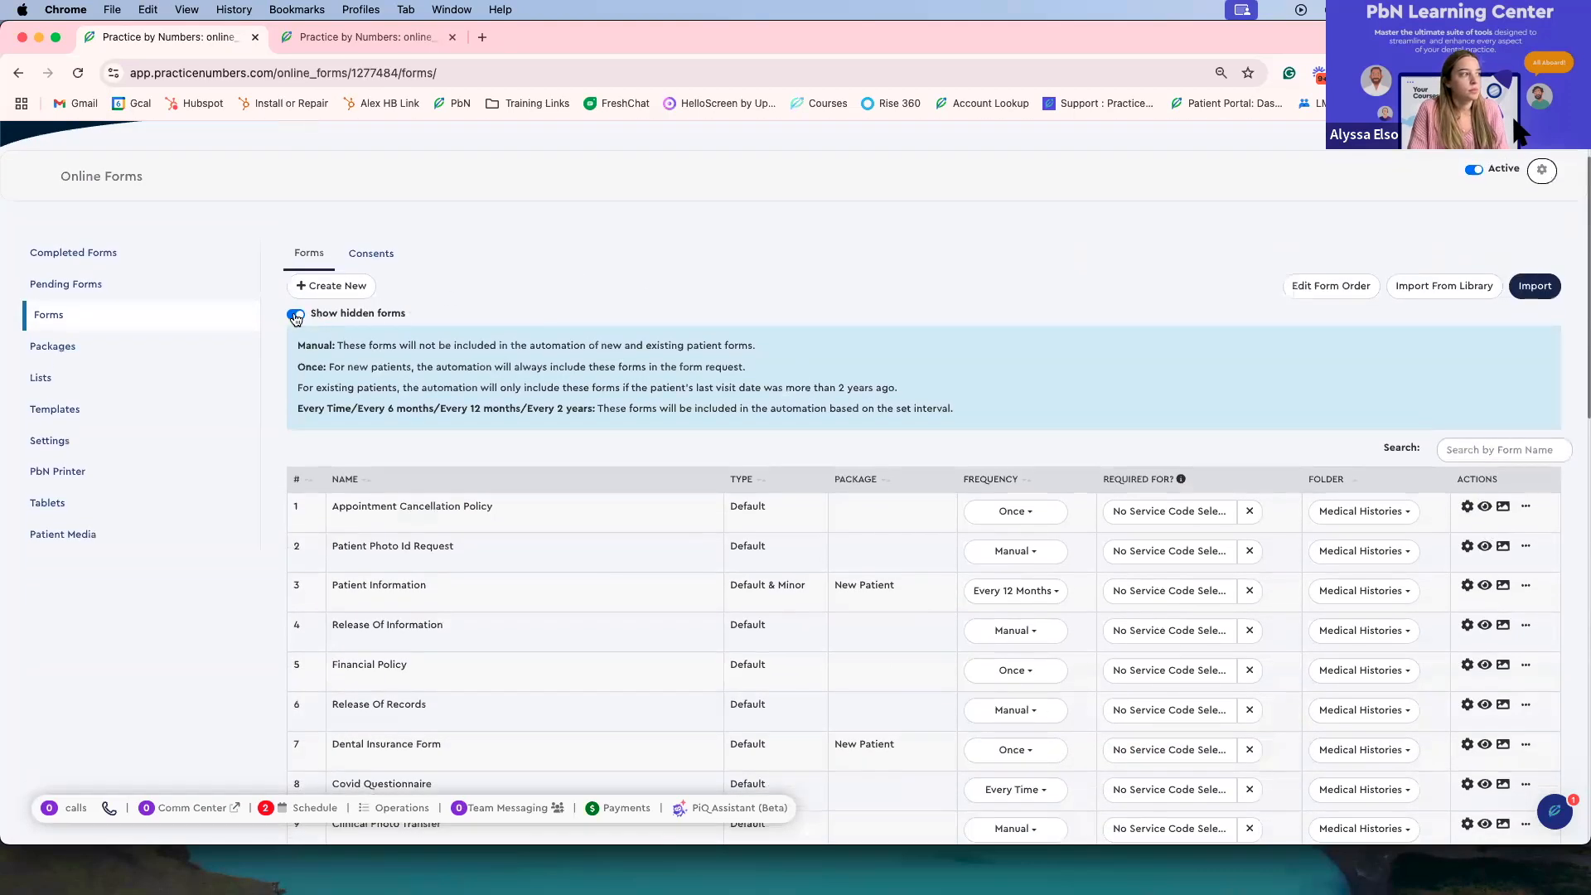
click(297, 315)
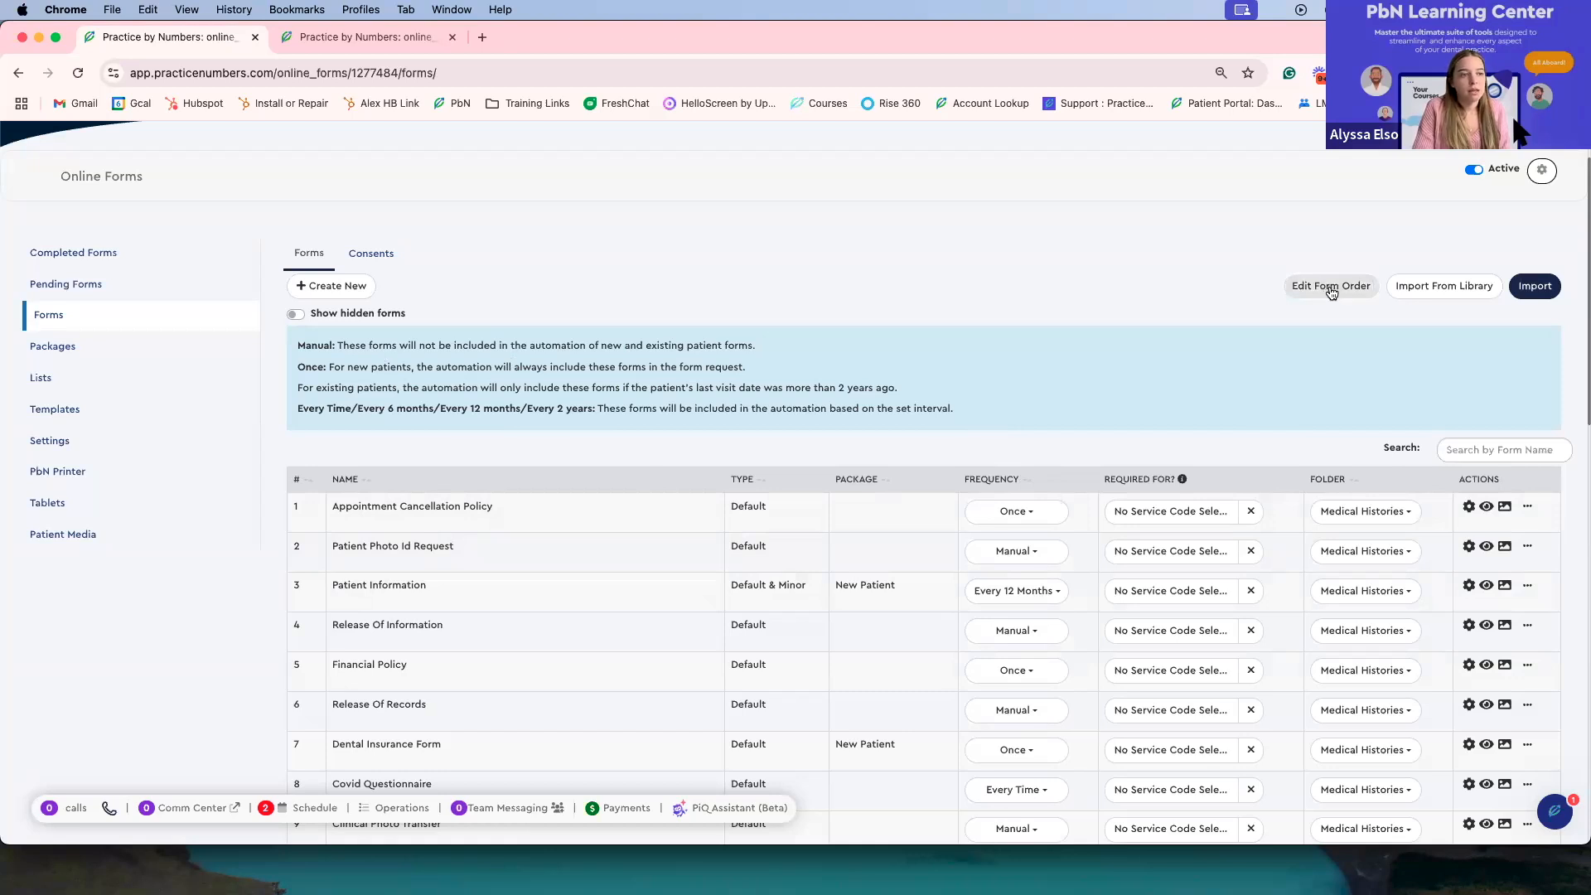
scroll(1332, 290, down, 3)
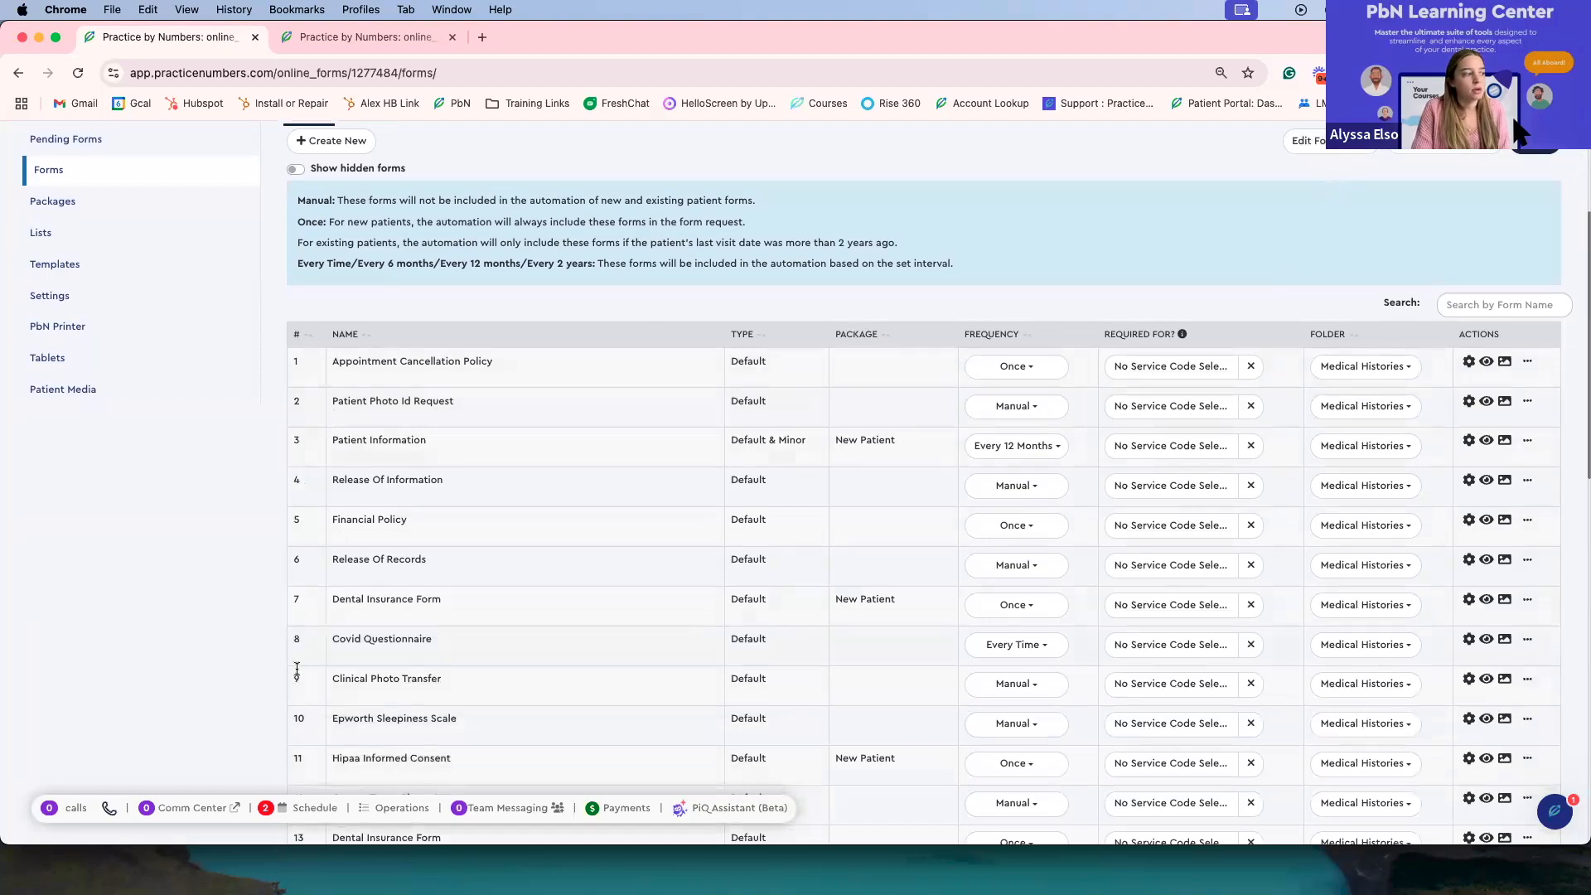
scroll(298, 647, down, 8)
scroll(303, 696, up, 12)
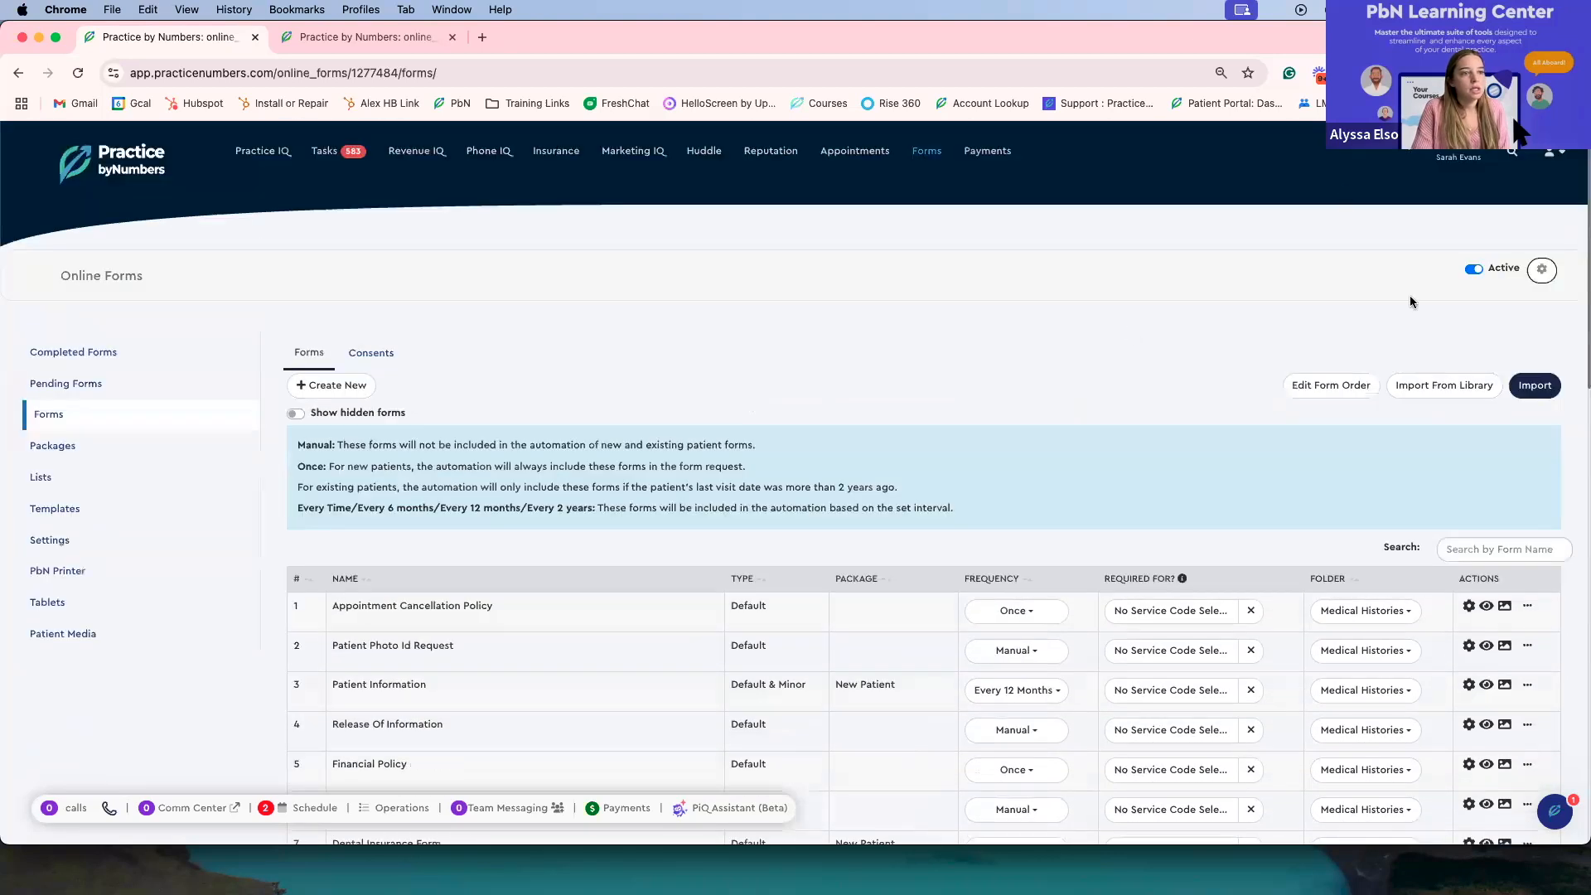
Step: Edit the form order, moving Appointment Cancellation Policy below Release Of Information, and submit
click(1349, 383)
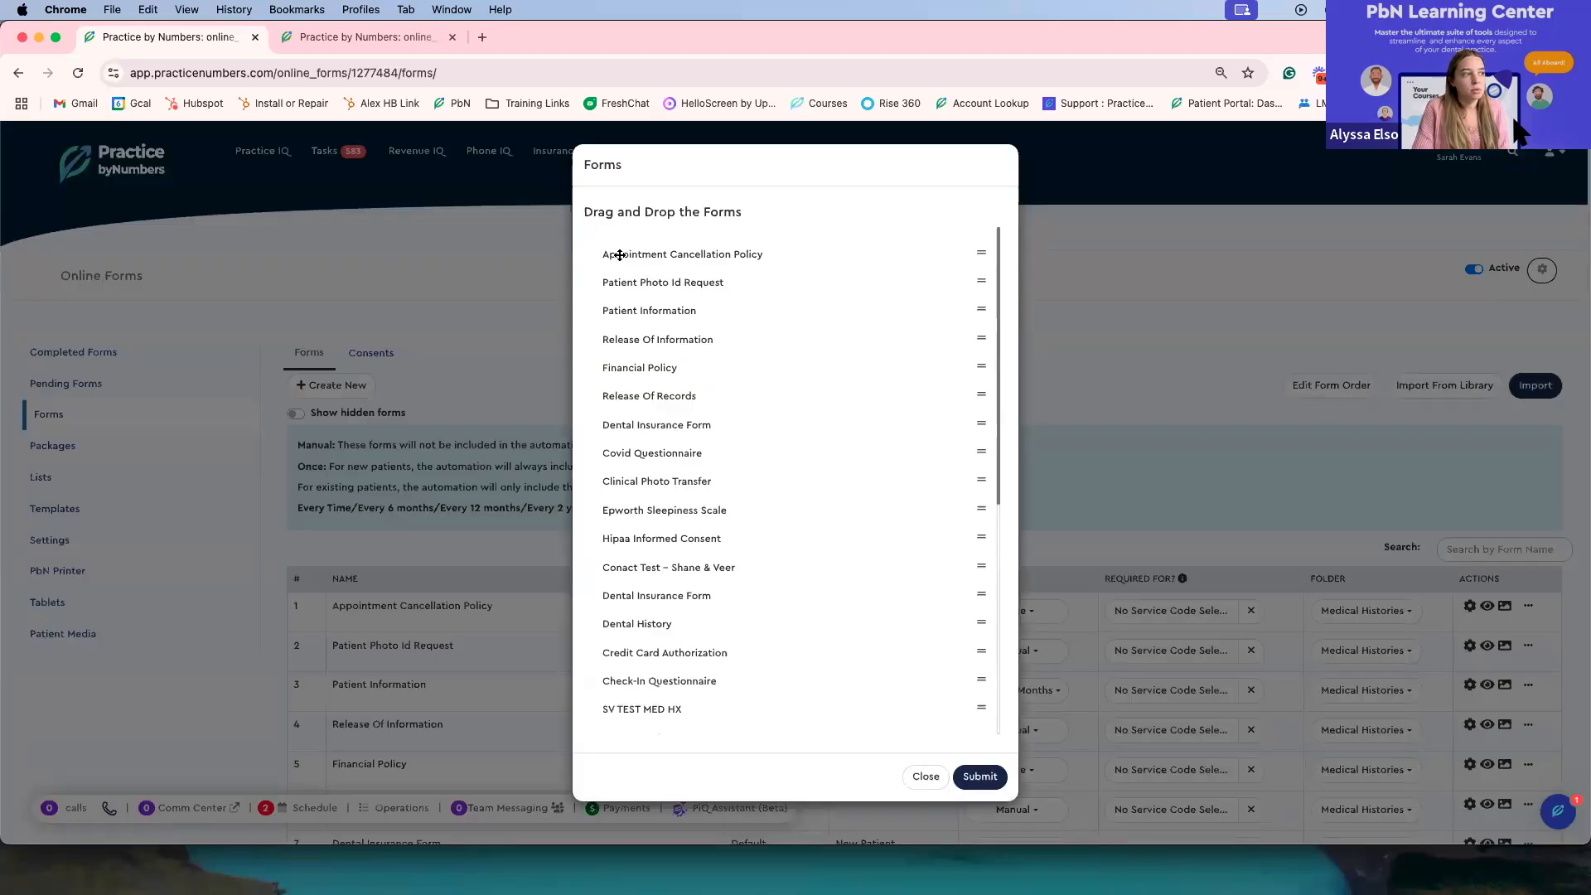
drag(620, 255, 603, 372)
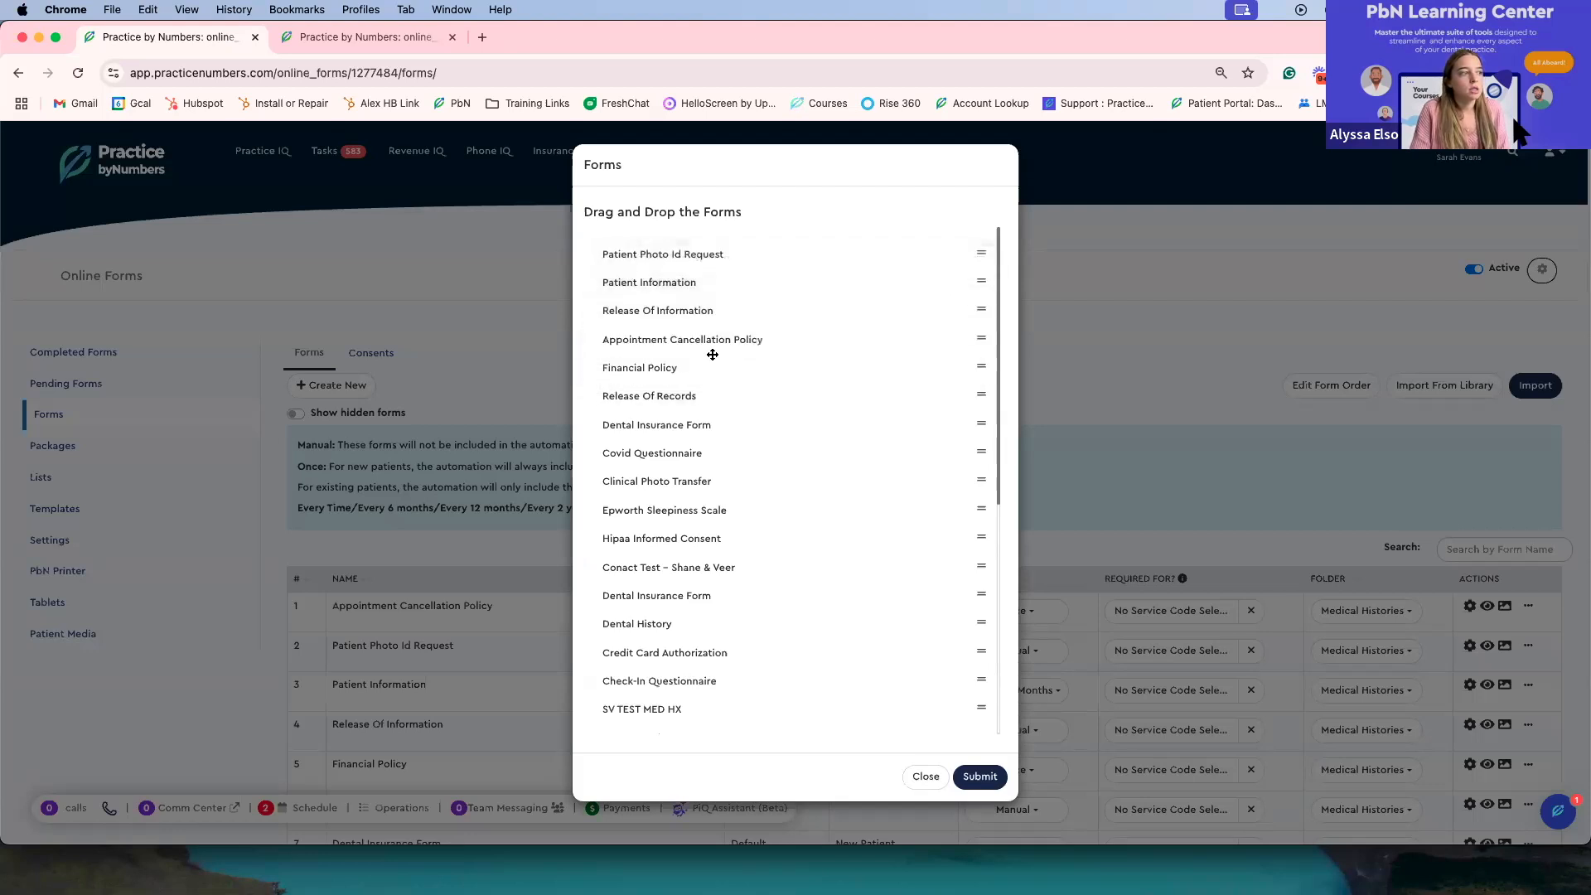
click(986, 777)
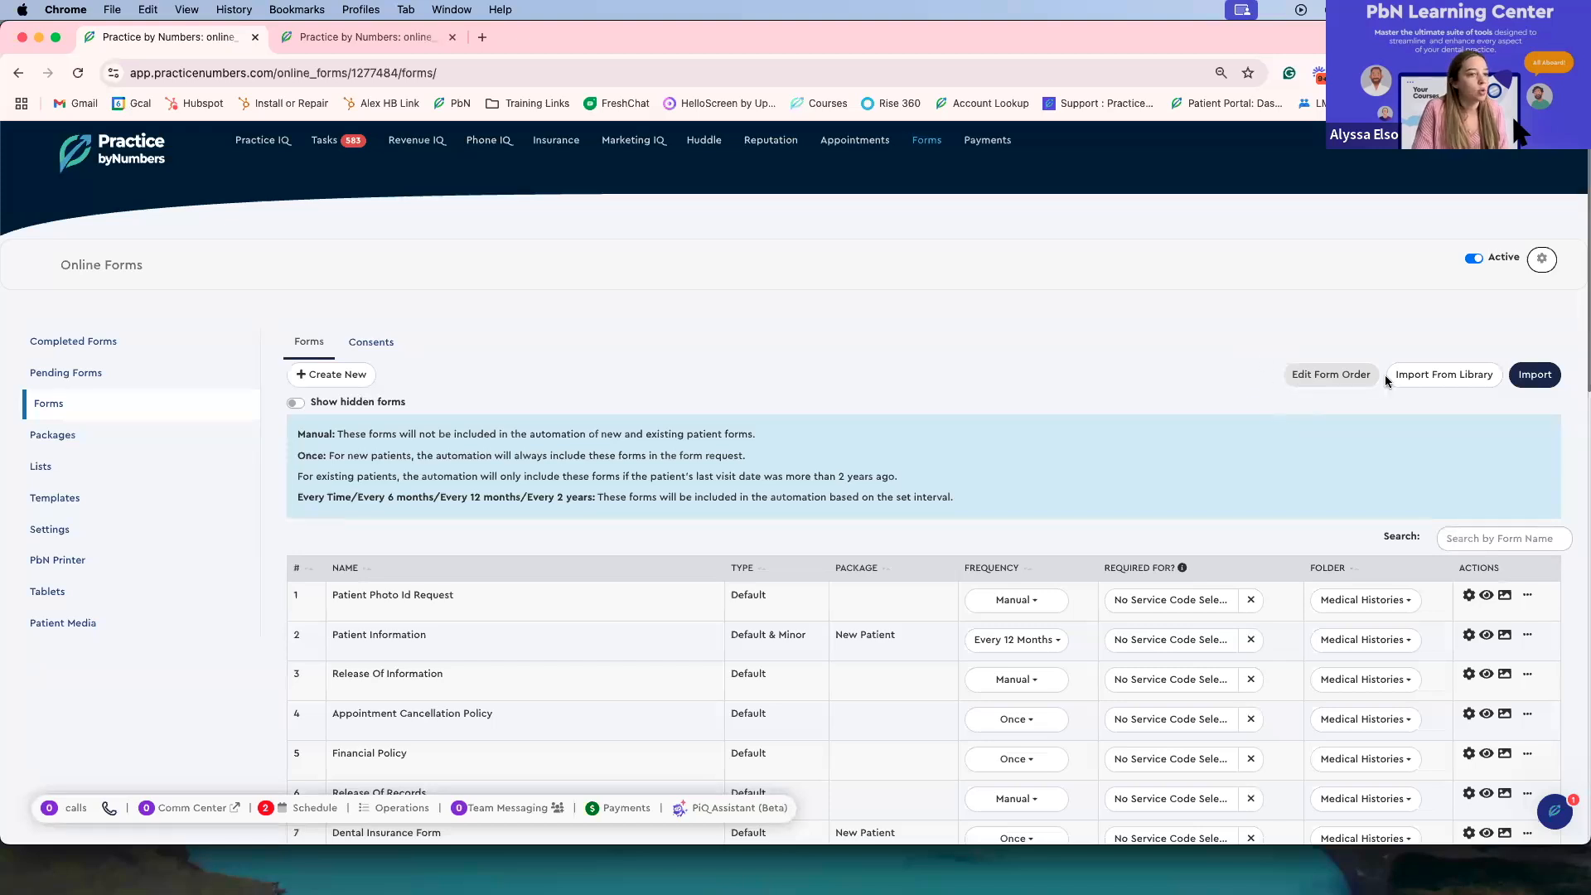
Step: Open the built-in form library for importing and close it
scroll(1419, 395, down, 5)
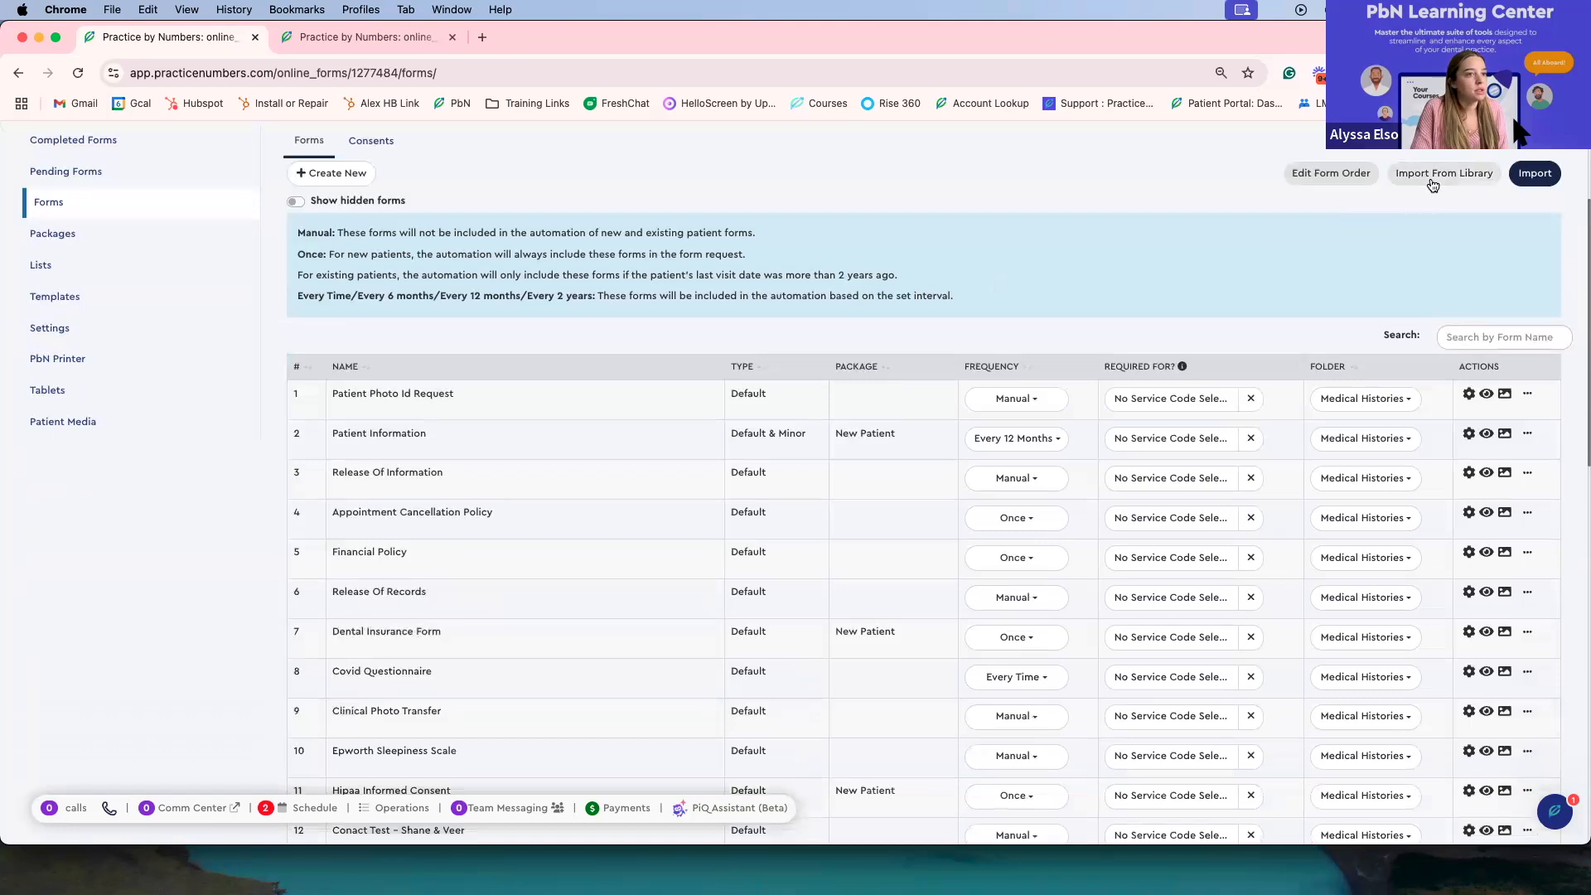
click(1431, 177)
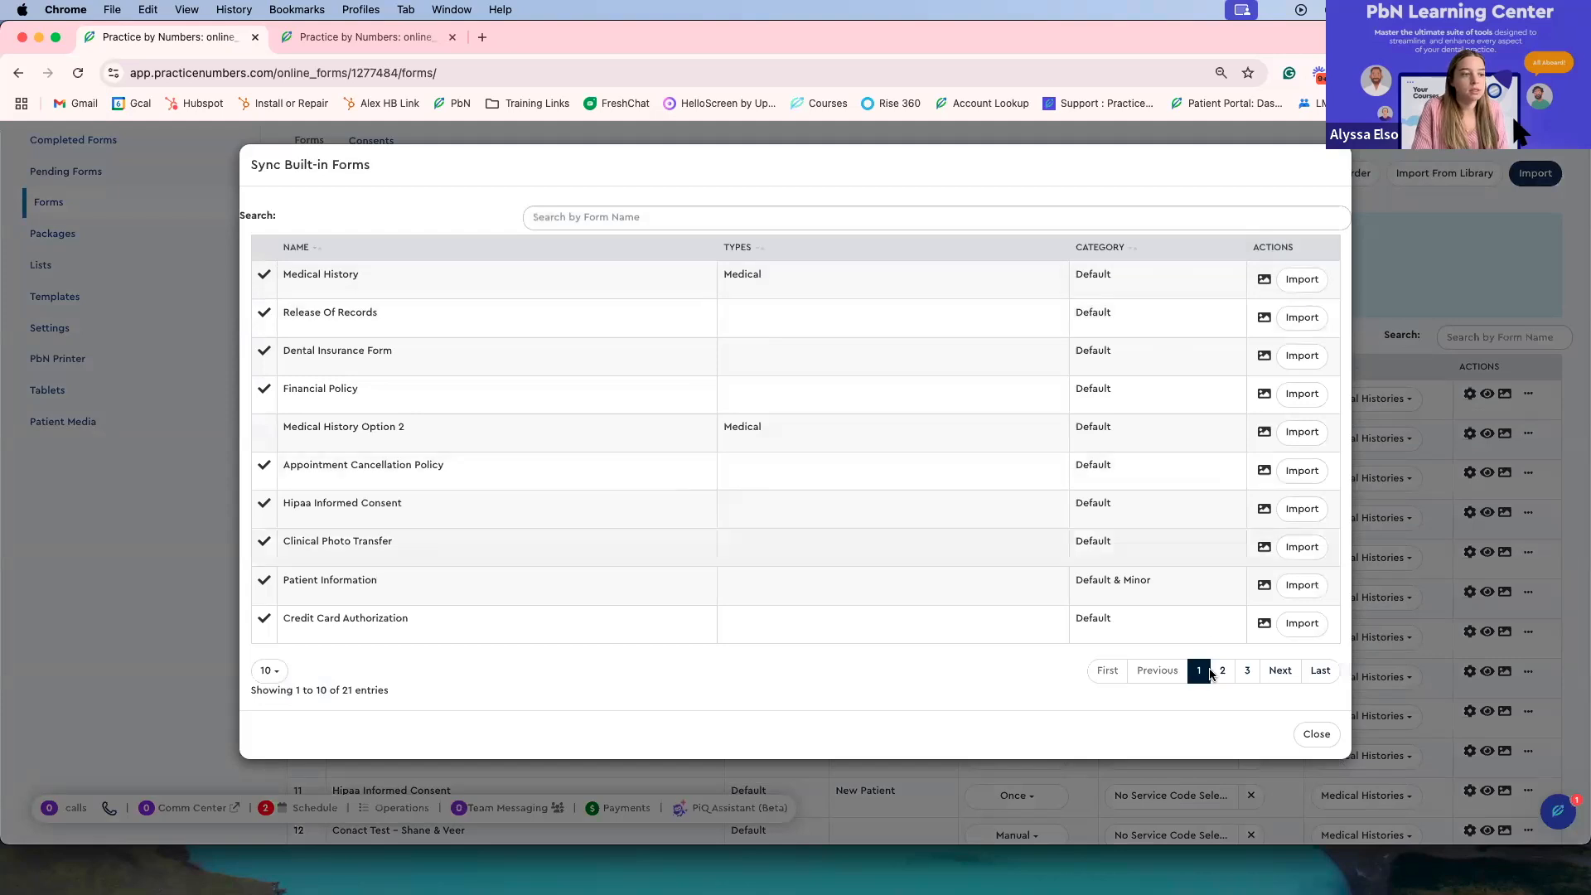
click(1308, 734)
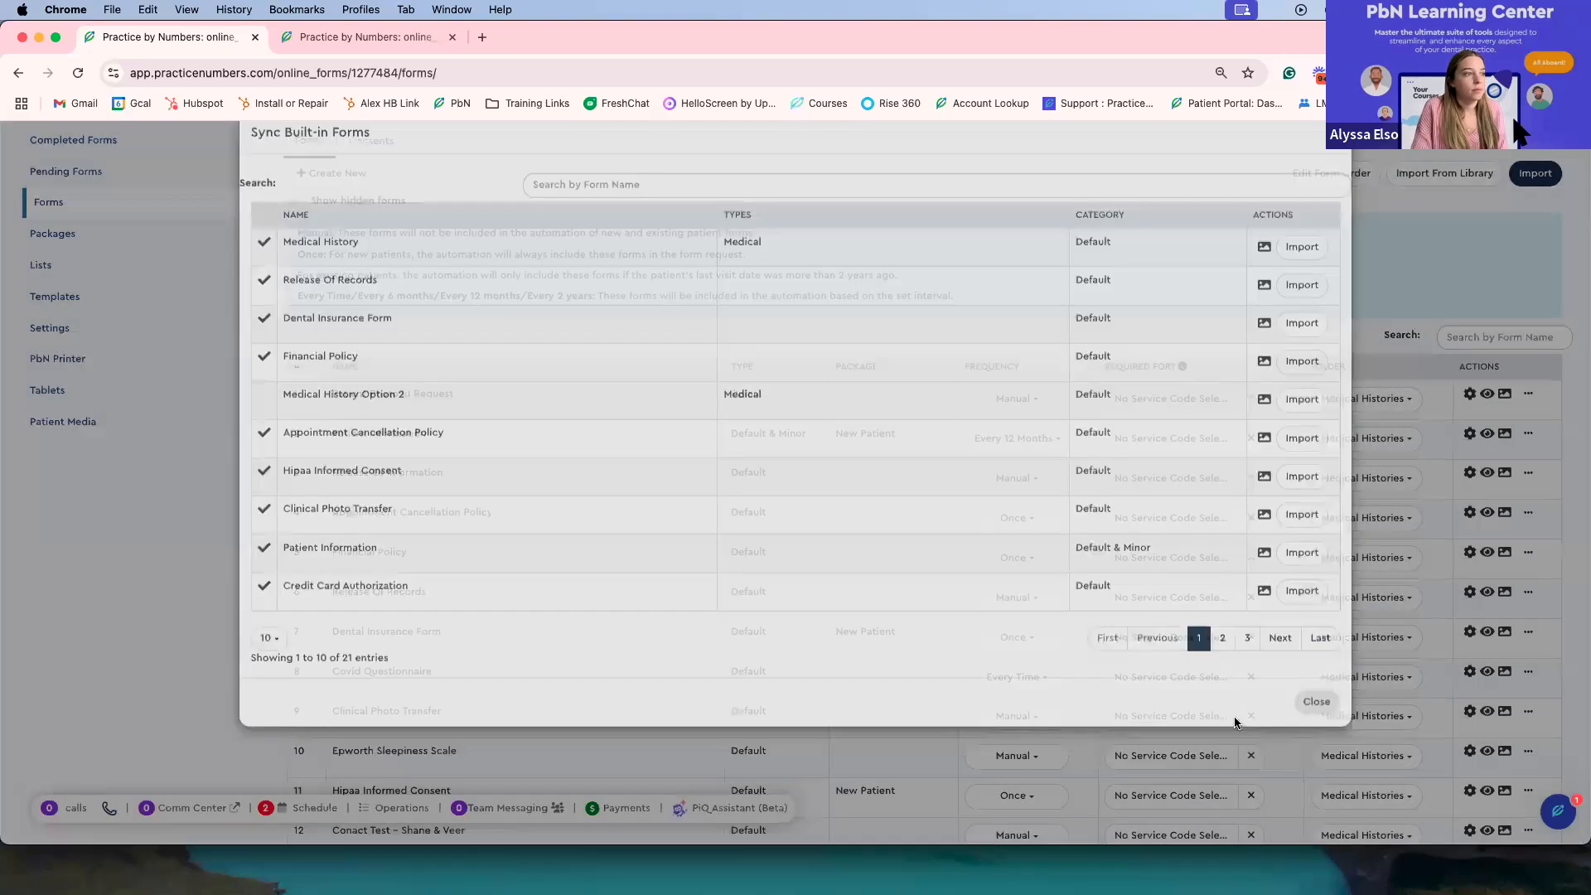
Step: Open the Required For service code list of the Patient Information form
scroll(1195, 577, down, 3)
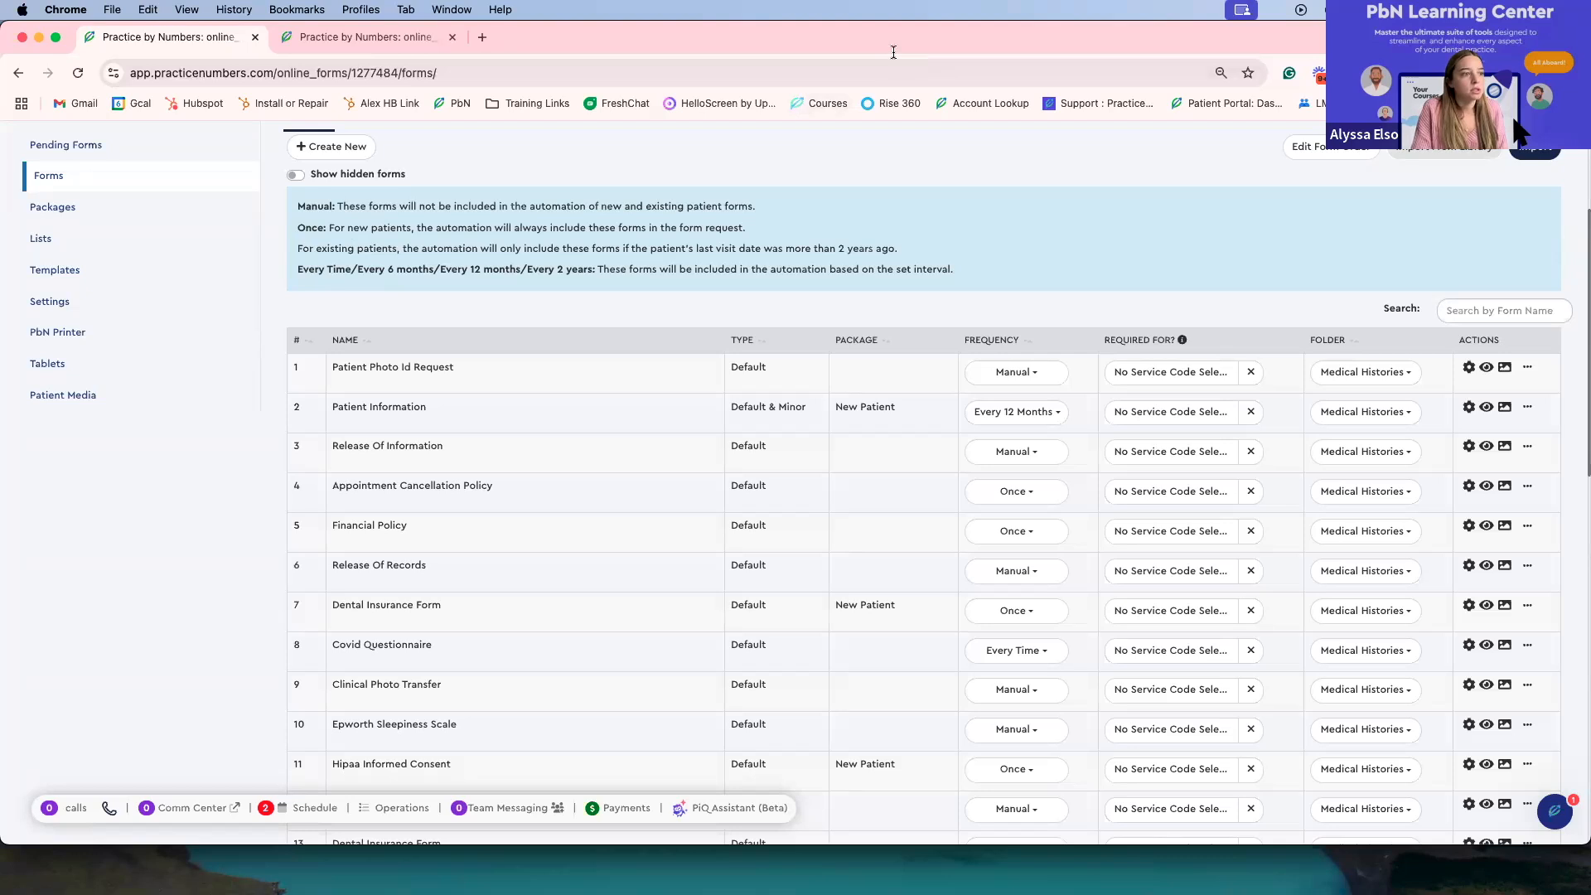
scroll(386, 397, down, 1)
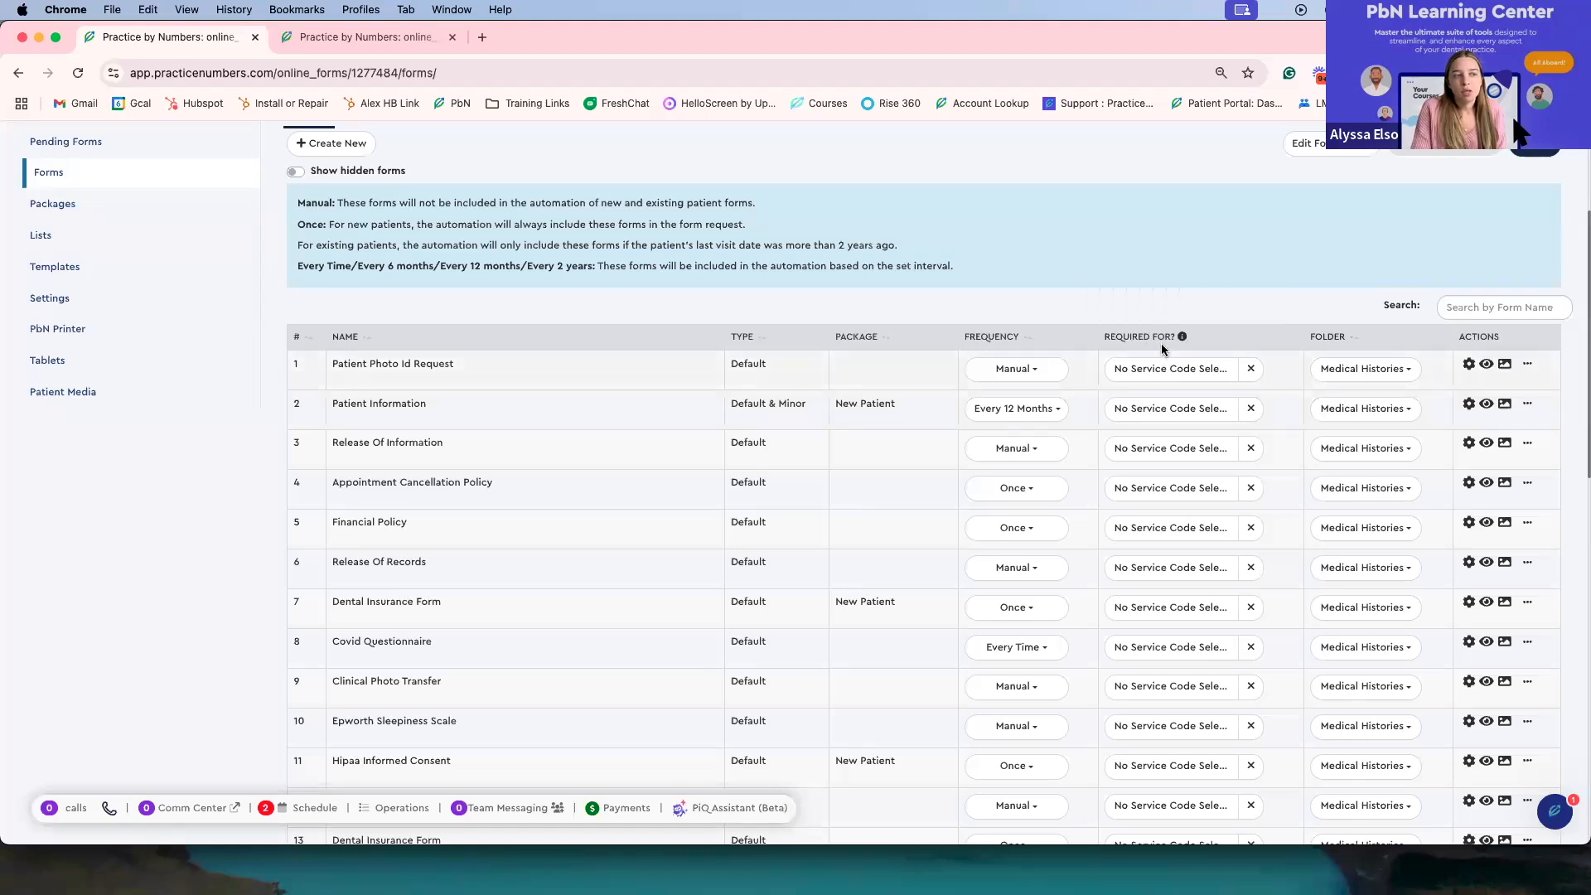
click(1147, 409)
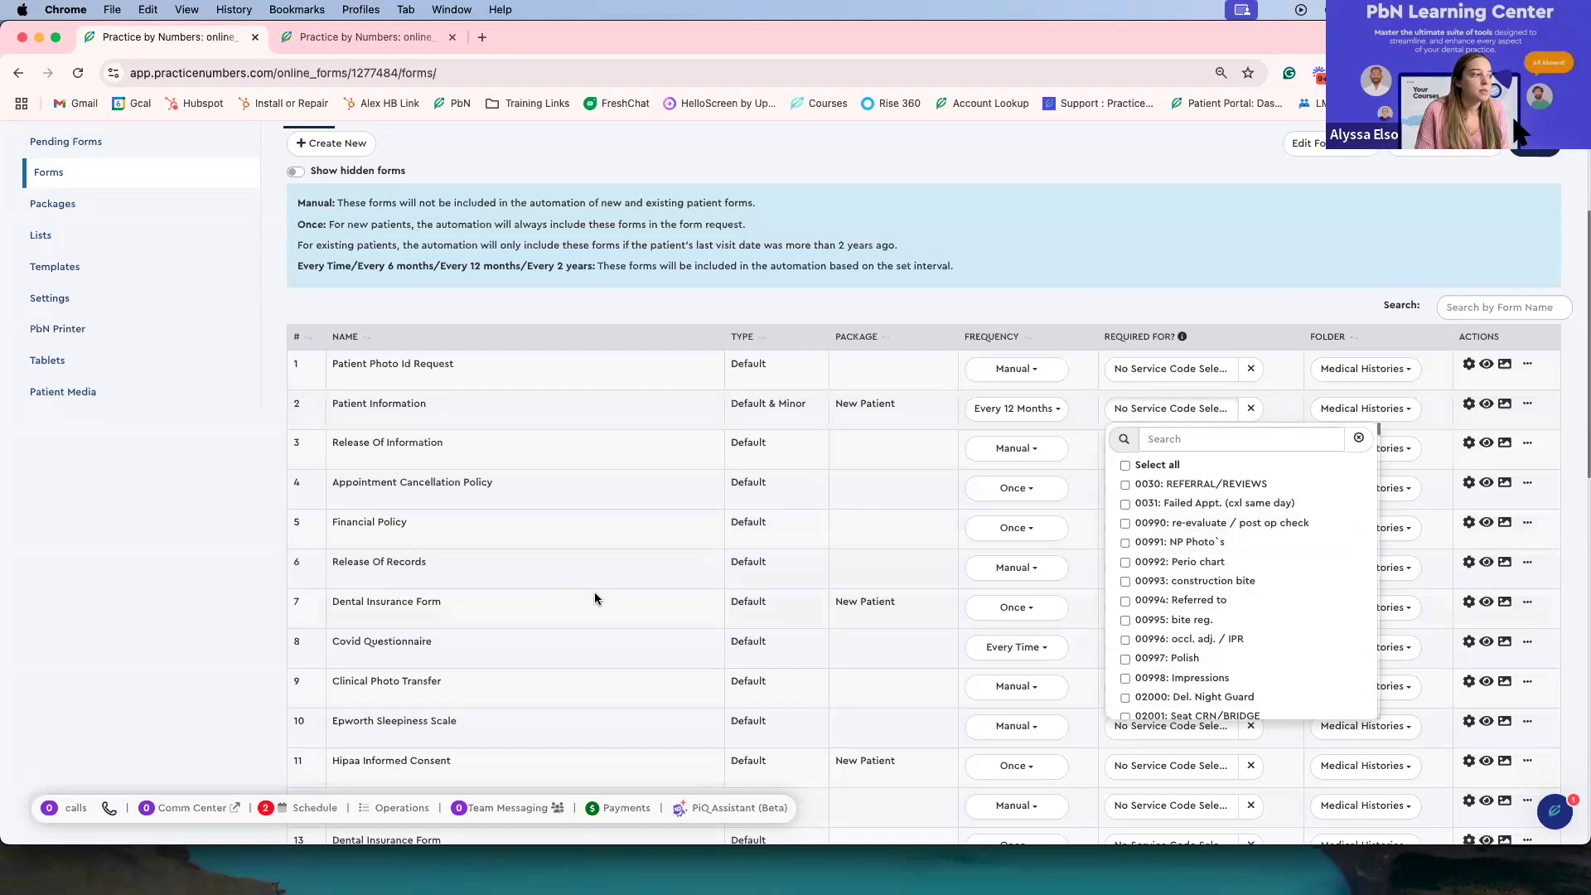
scroll(594, 593, down, 4)
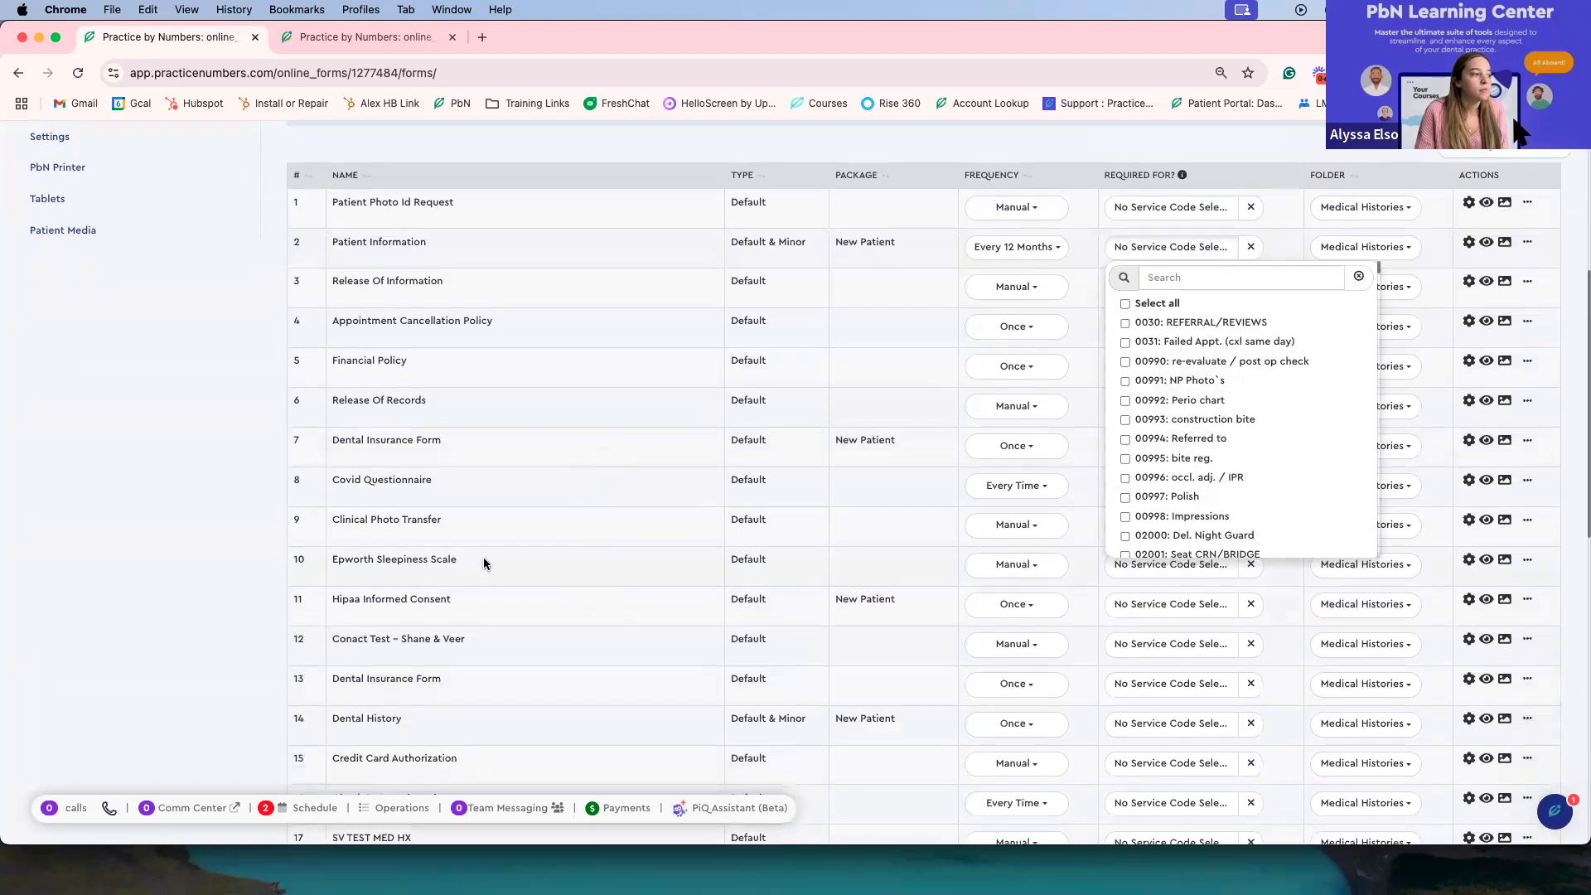
Step: Open the Epworth Sleepiness Scale form in the form editor and exit the editor
click(500, 561)
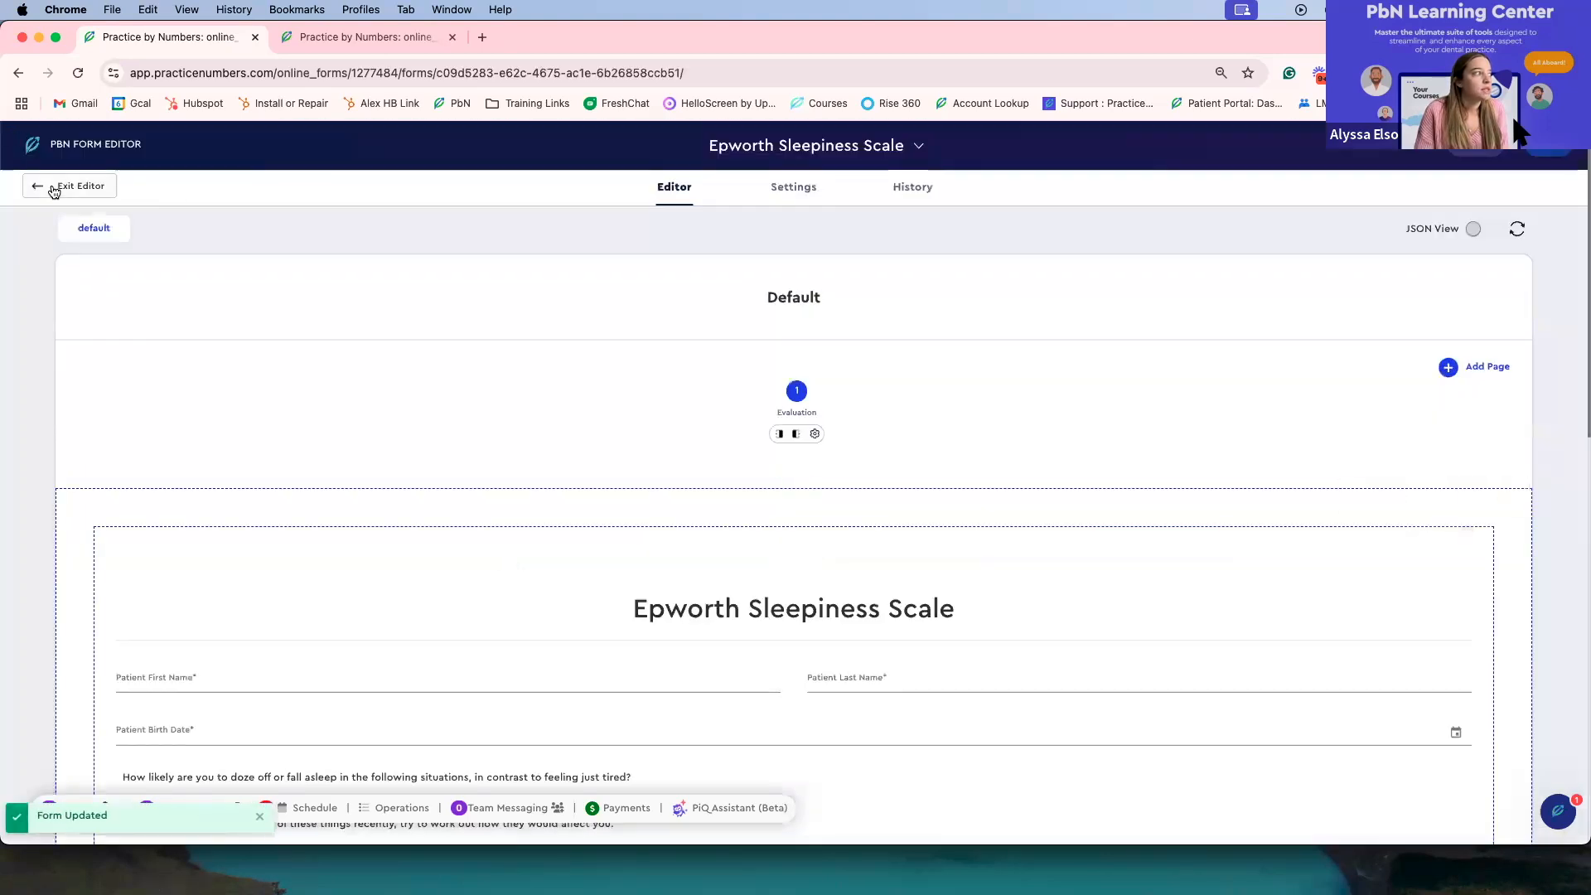
click(52, 193)
scroll(635, 672, down, 4)
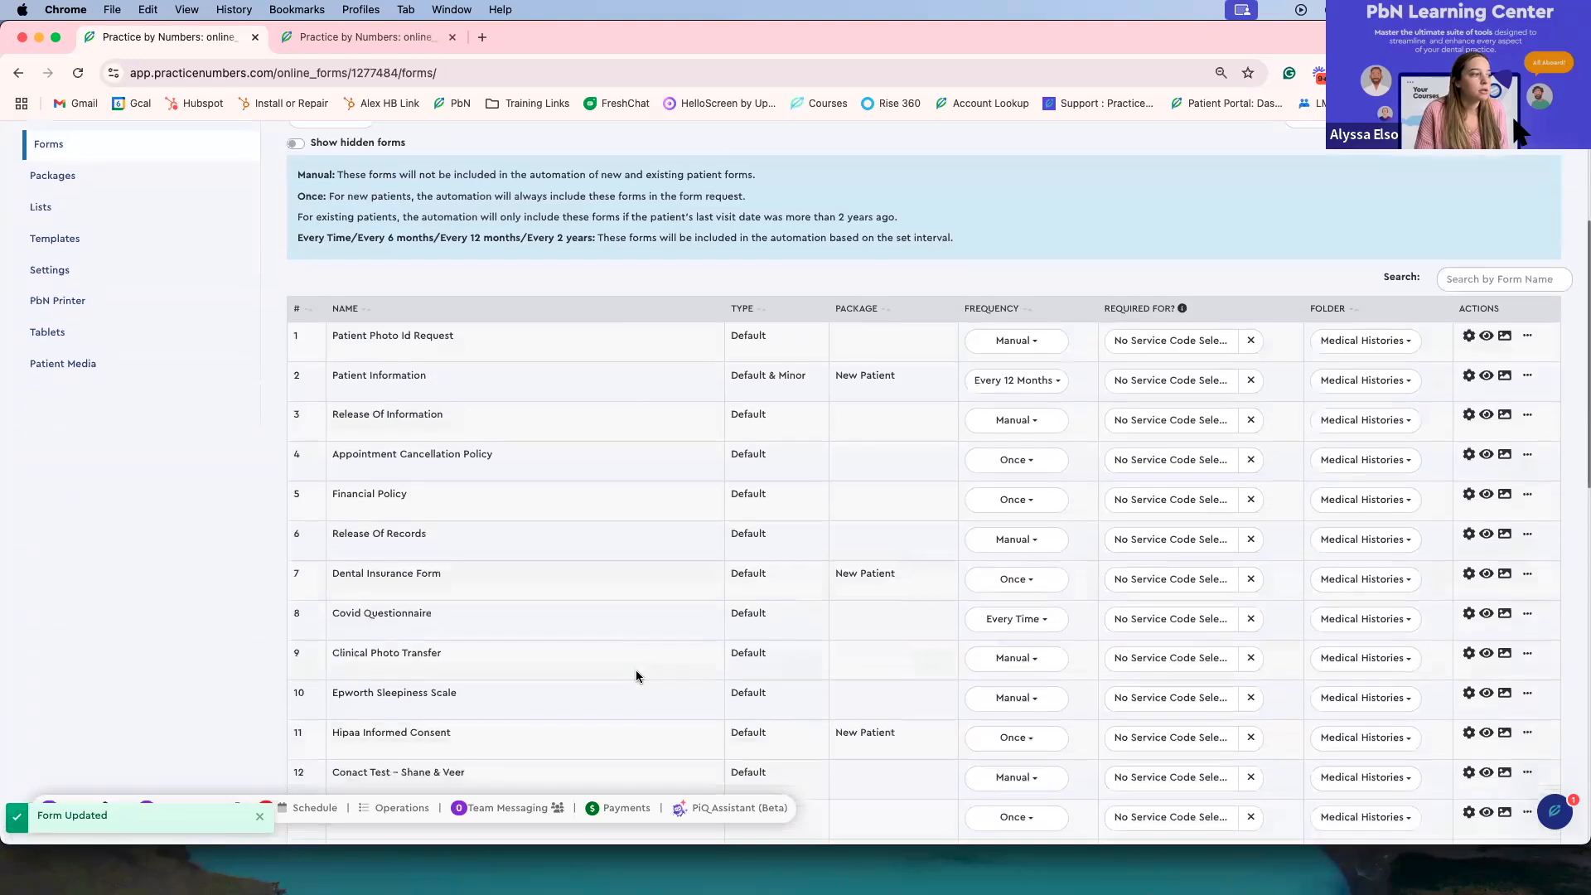
scroll(497, 634, down, 1)
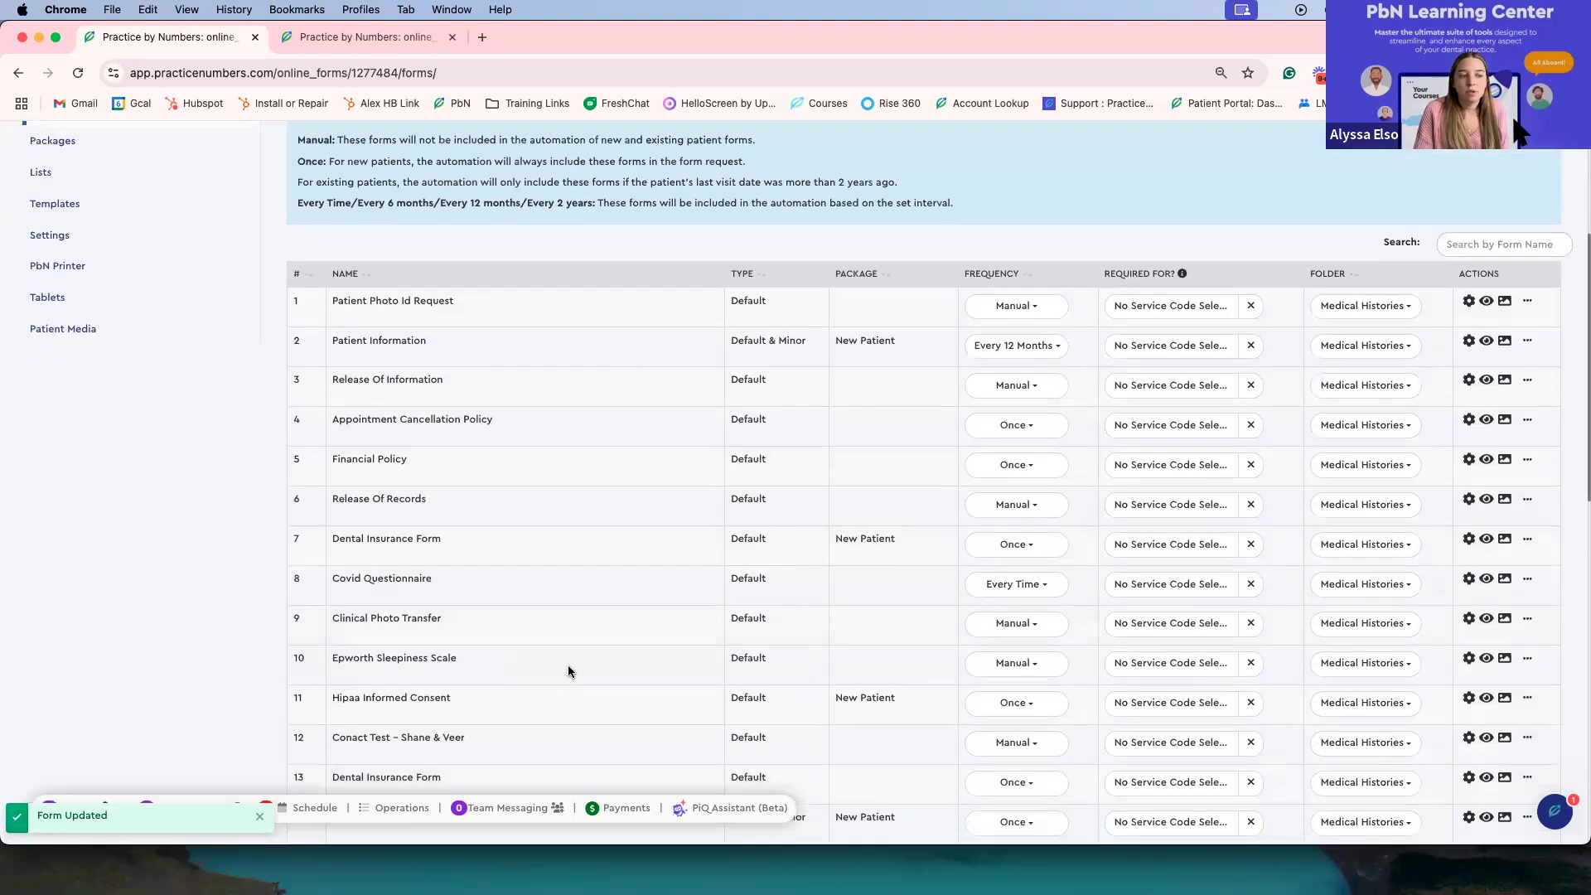
Step: Search the Epworth Sleepiness Scale's Required For service codes for night guard, then clear and close the list
click(1118, 667)
click(1149, 681)
text(night)
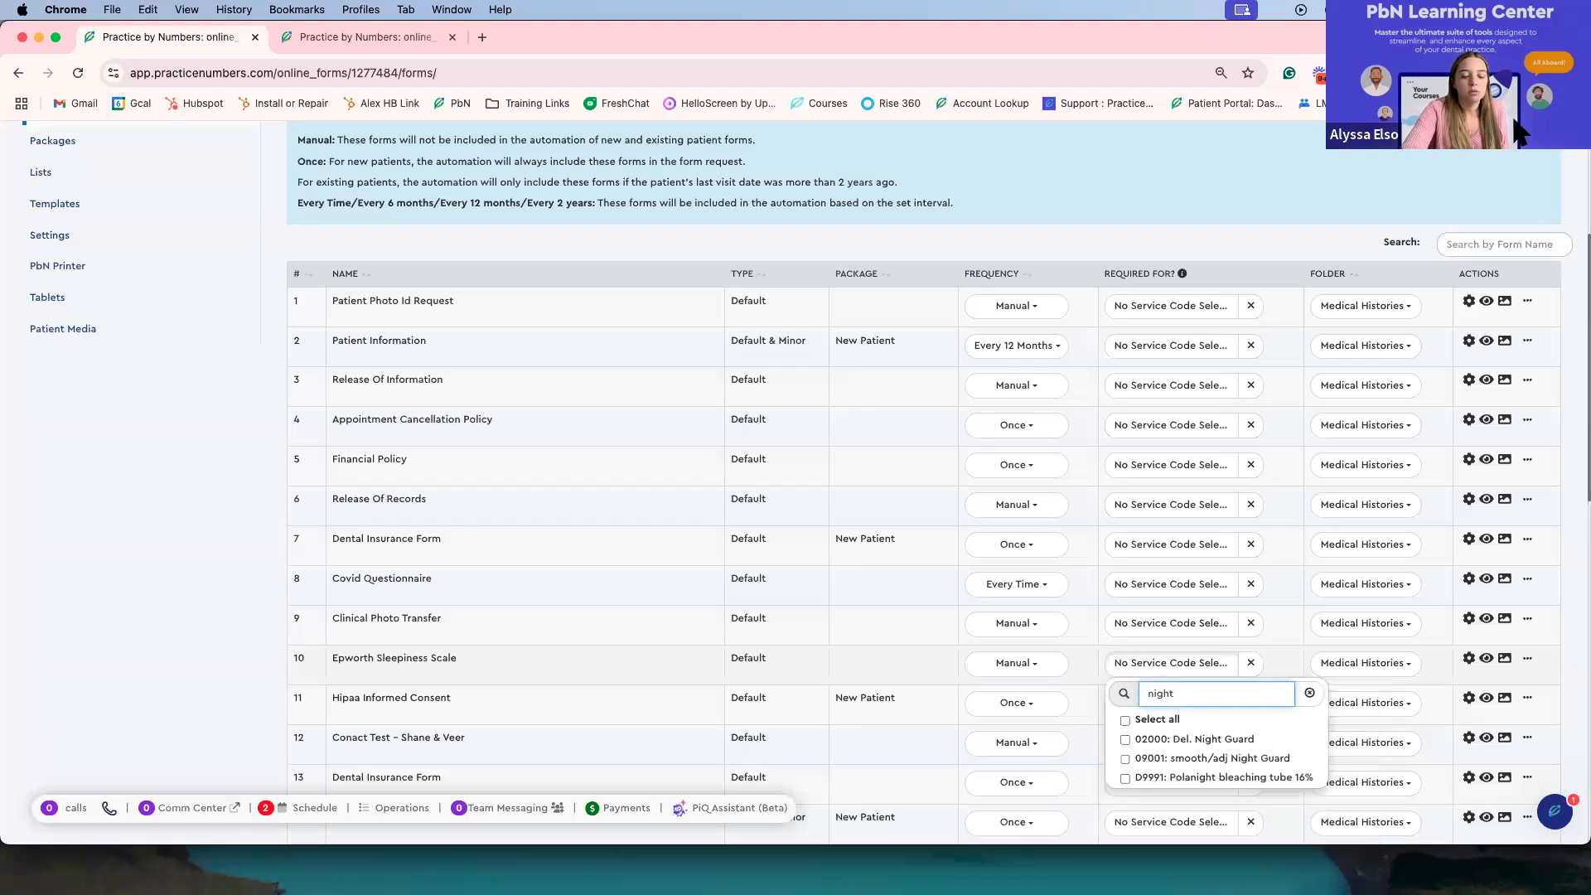
text(guard)
key(BackSpace)
key(BackSpace)
key(BackSpace)
key(BackSpace)
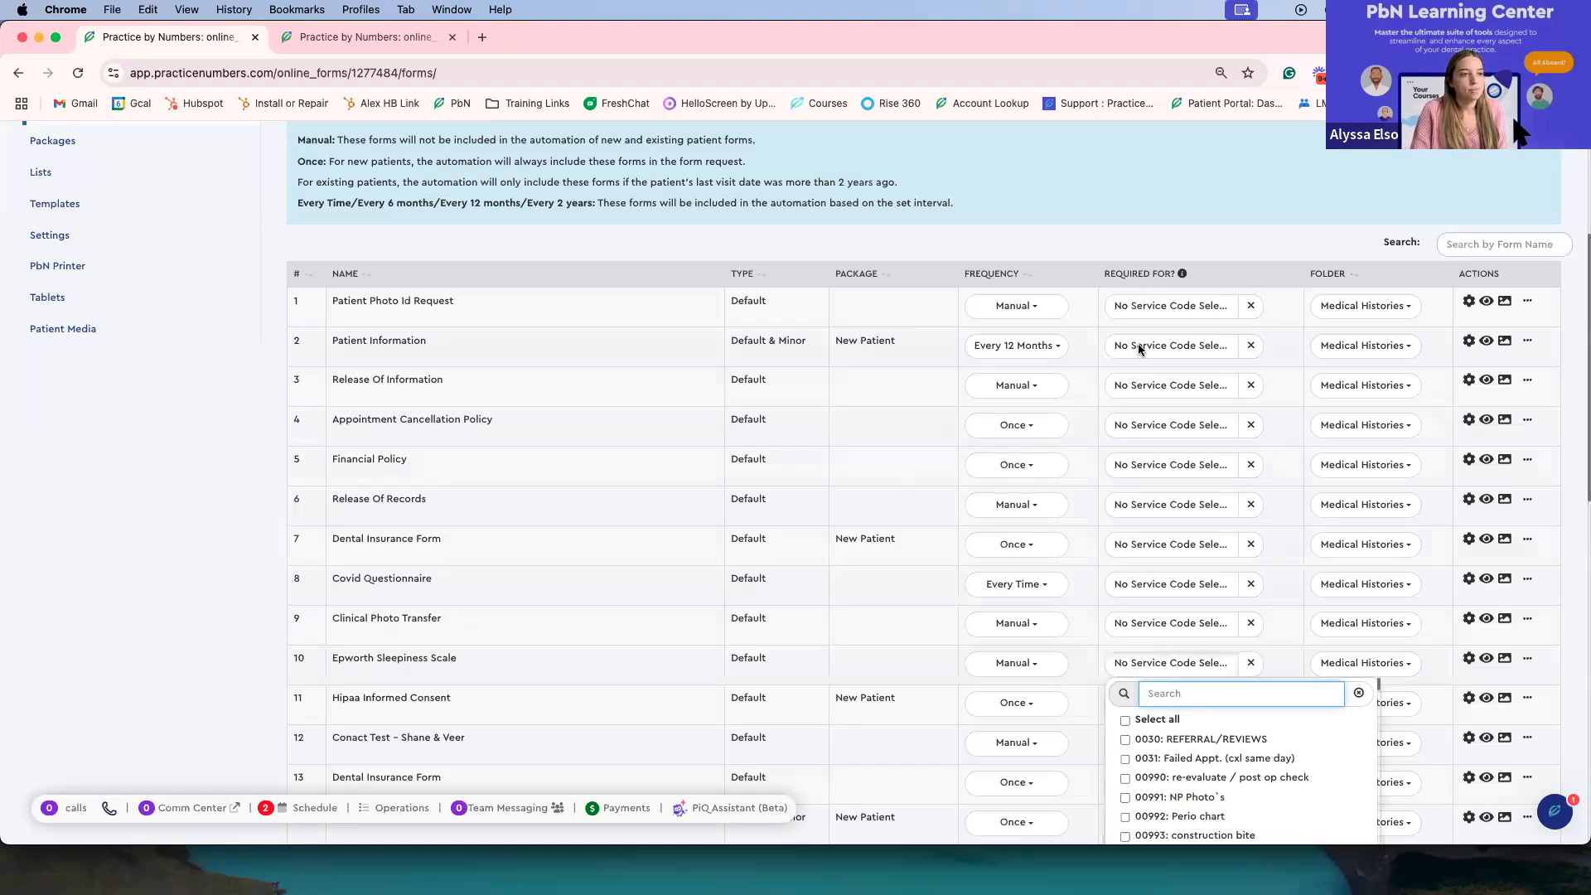
click(1360, 261)
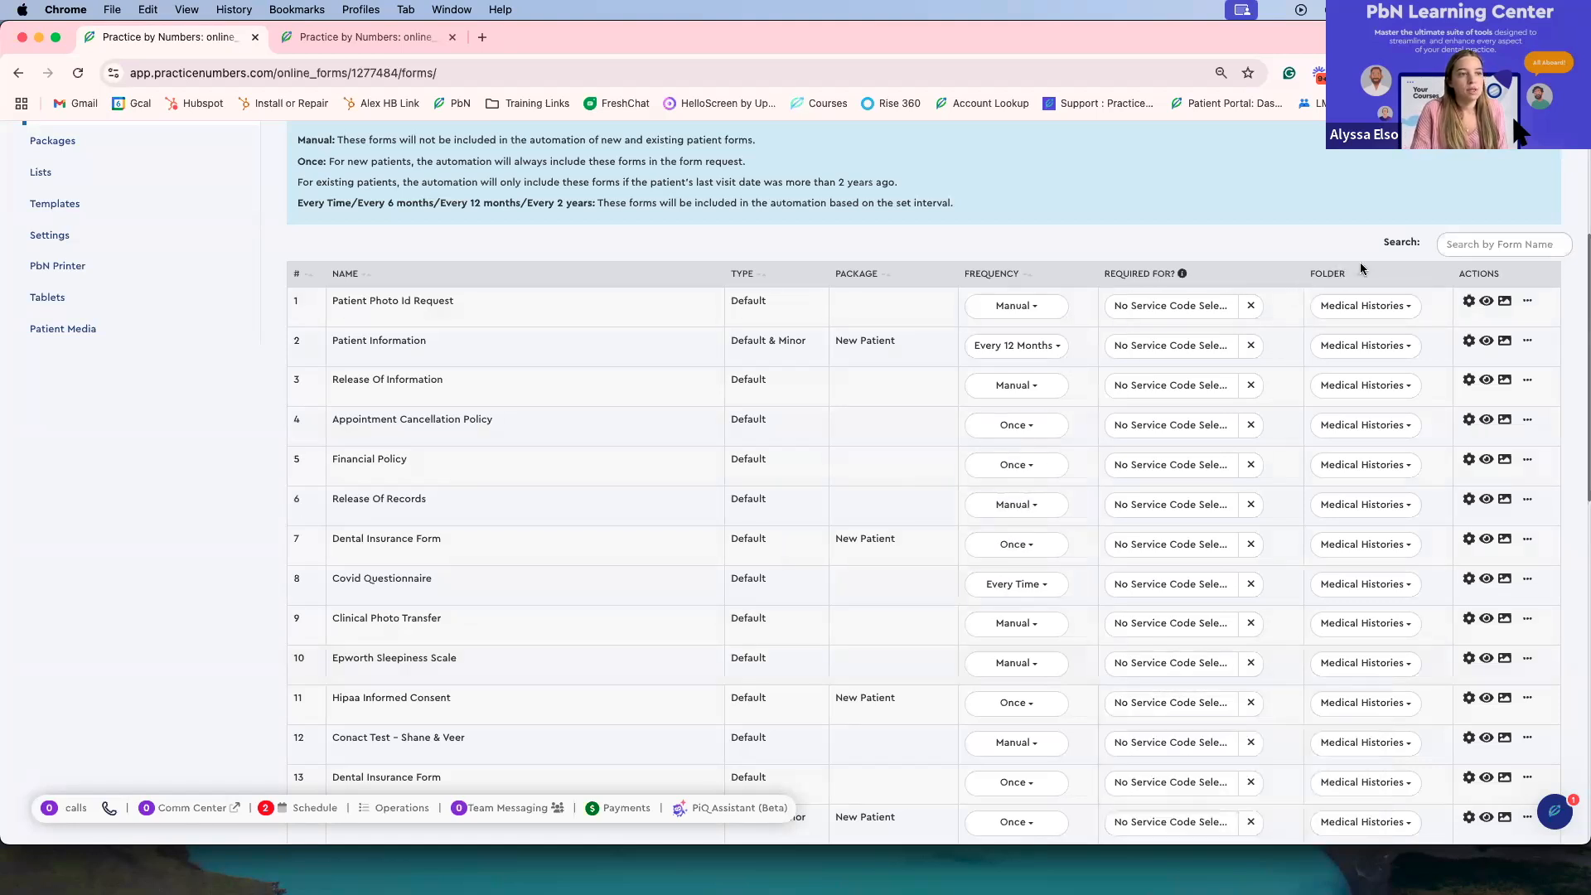
Step: Open the Patient Photo Id Request's folder choices and pick Medical Histories
click(1365, 318)
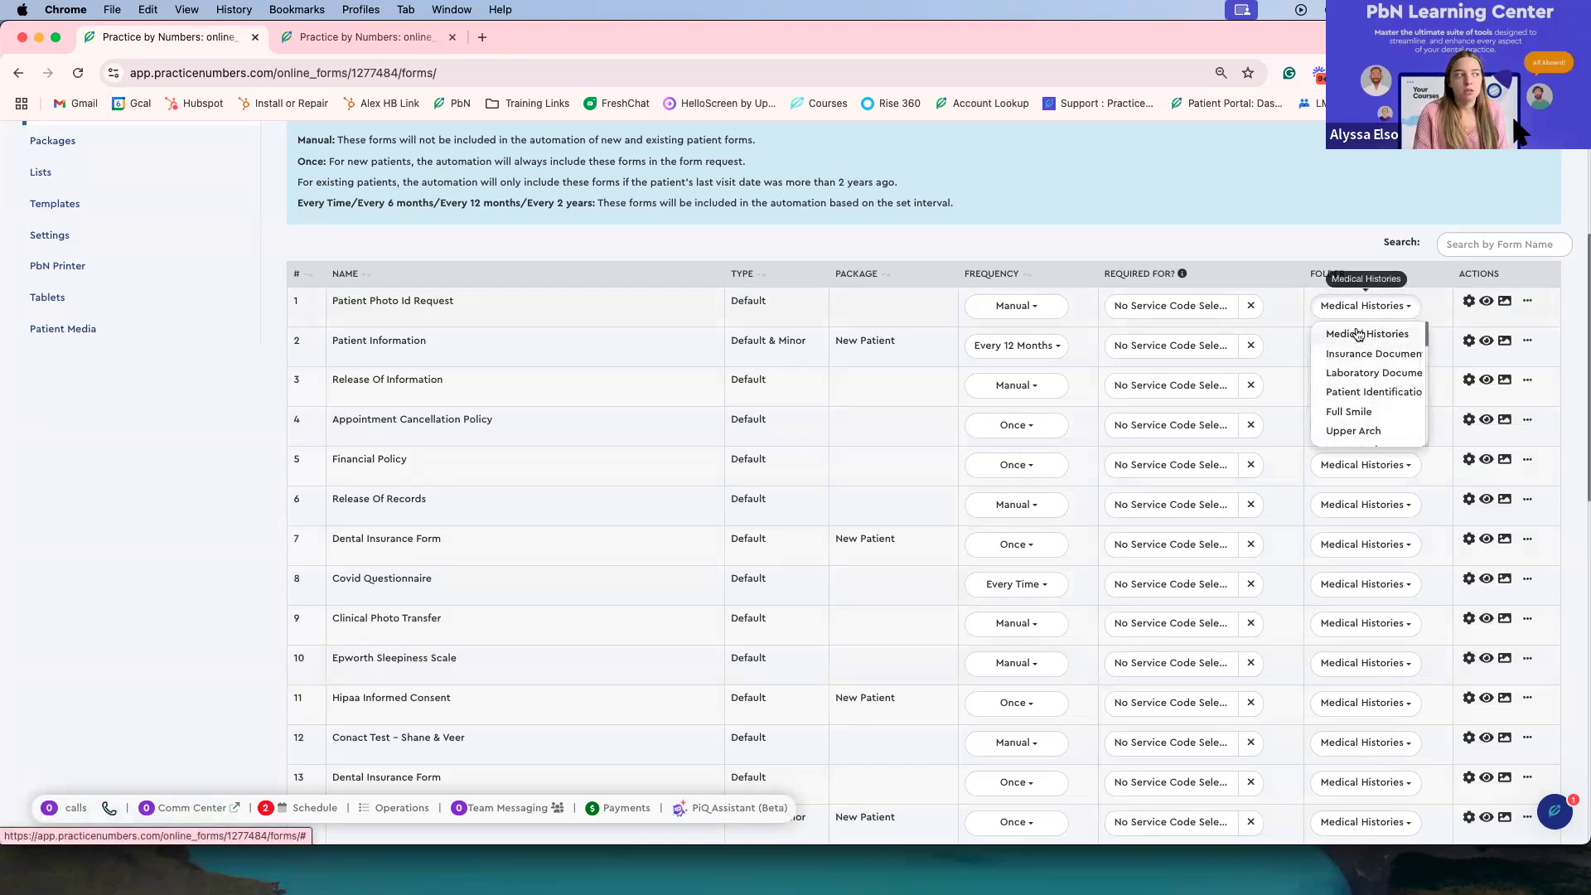
click(1359, 336)
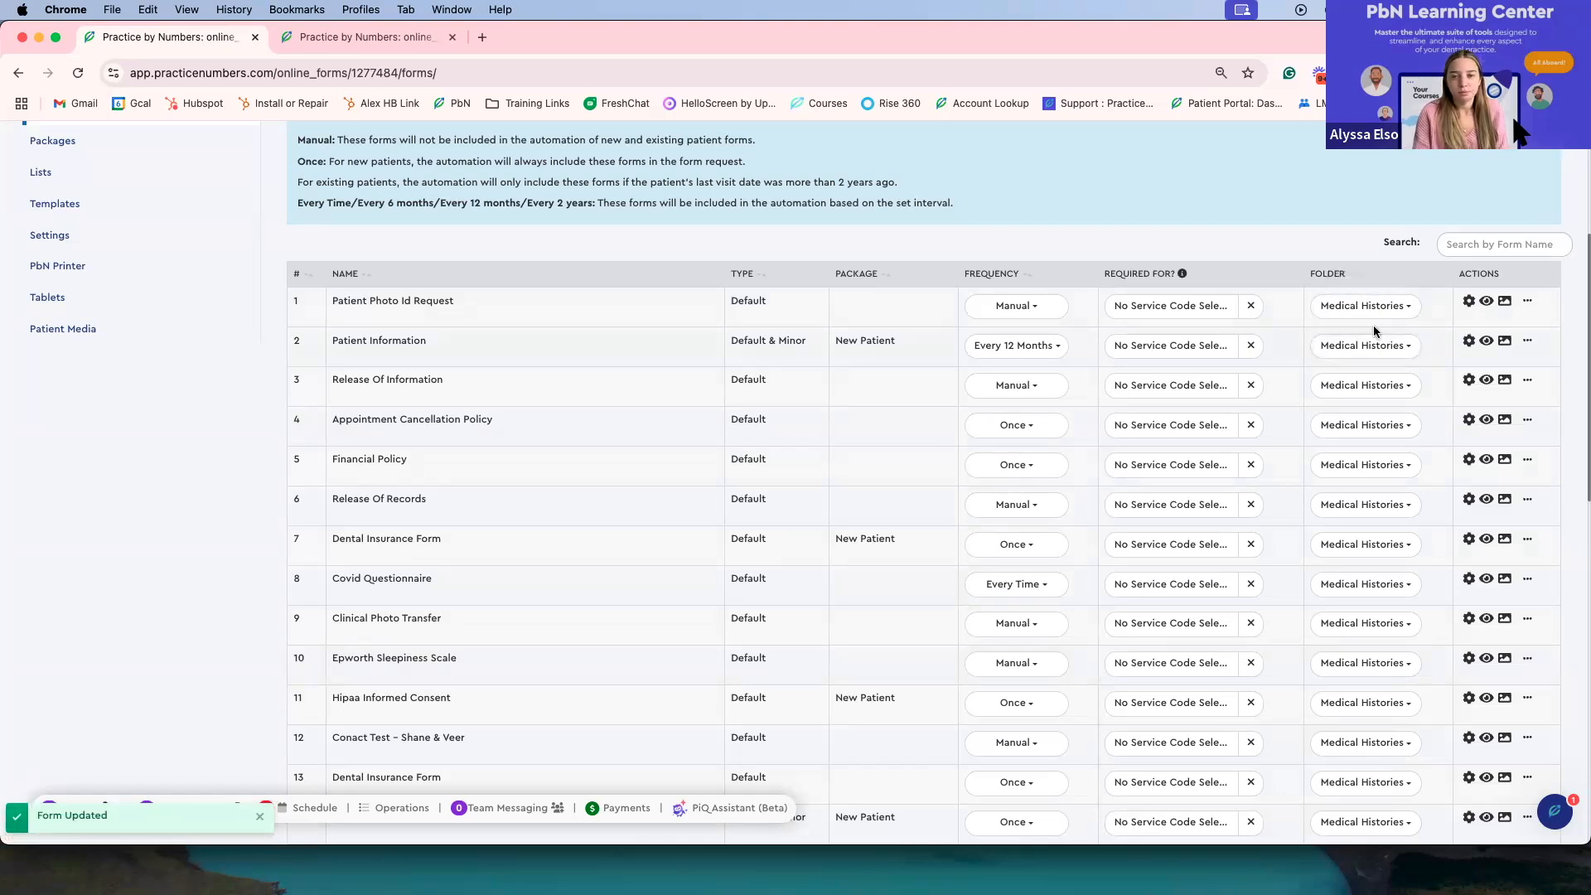
Step: Open the Patient Photo Id Request settings, toggle the name and birth date Required switches, and close without saving
click(1470, 302)
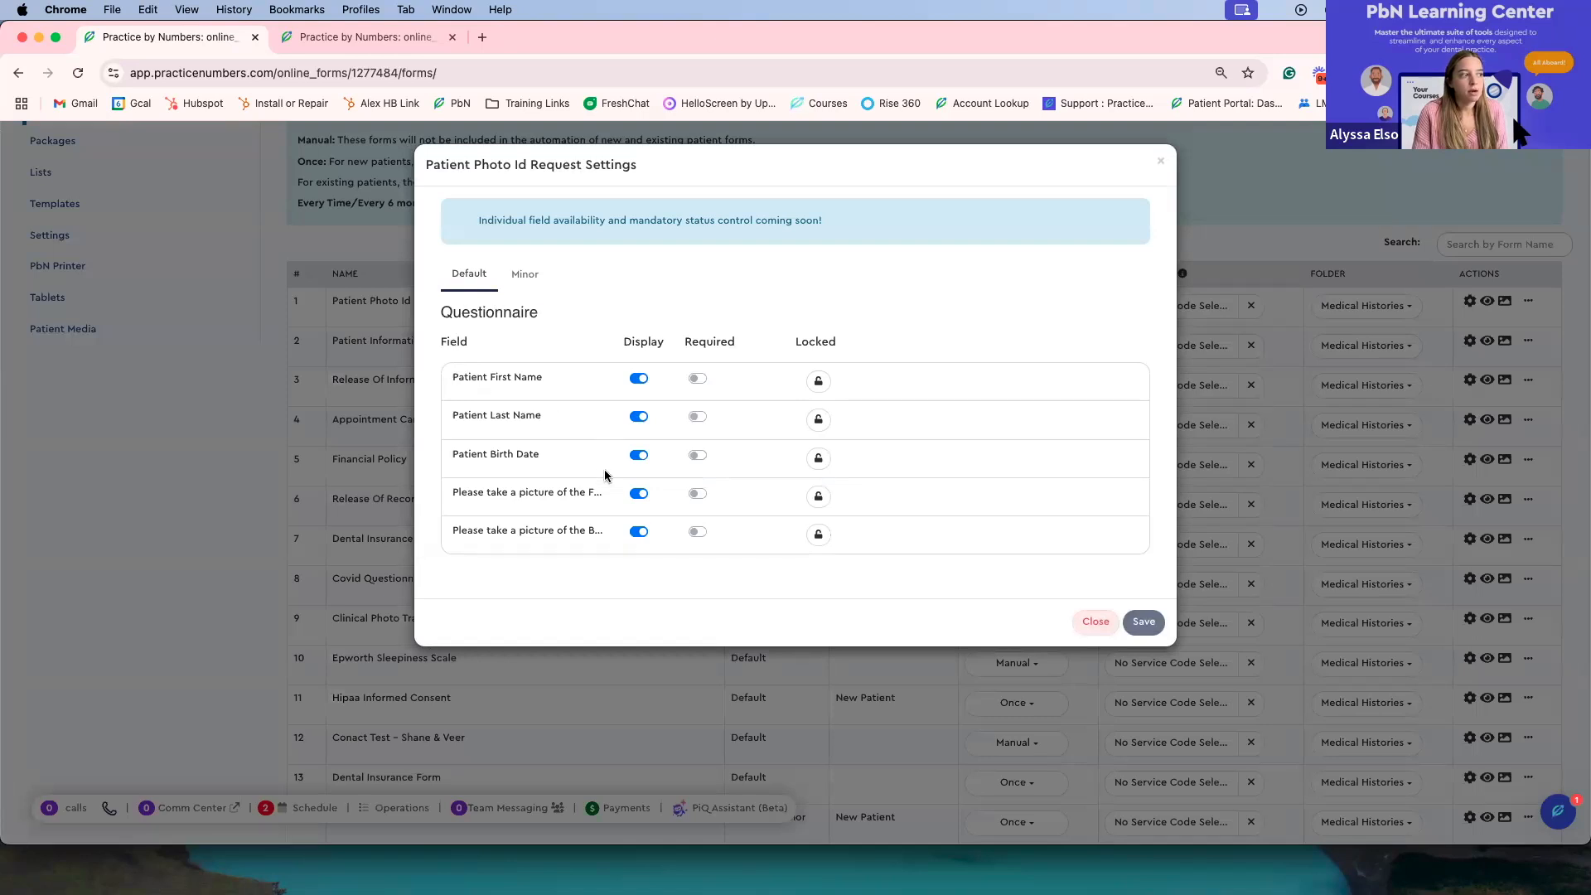
click(699, 379)
click(698, 417)
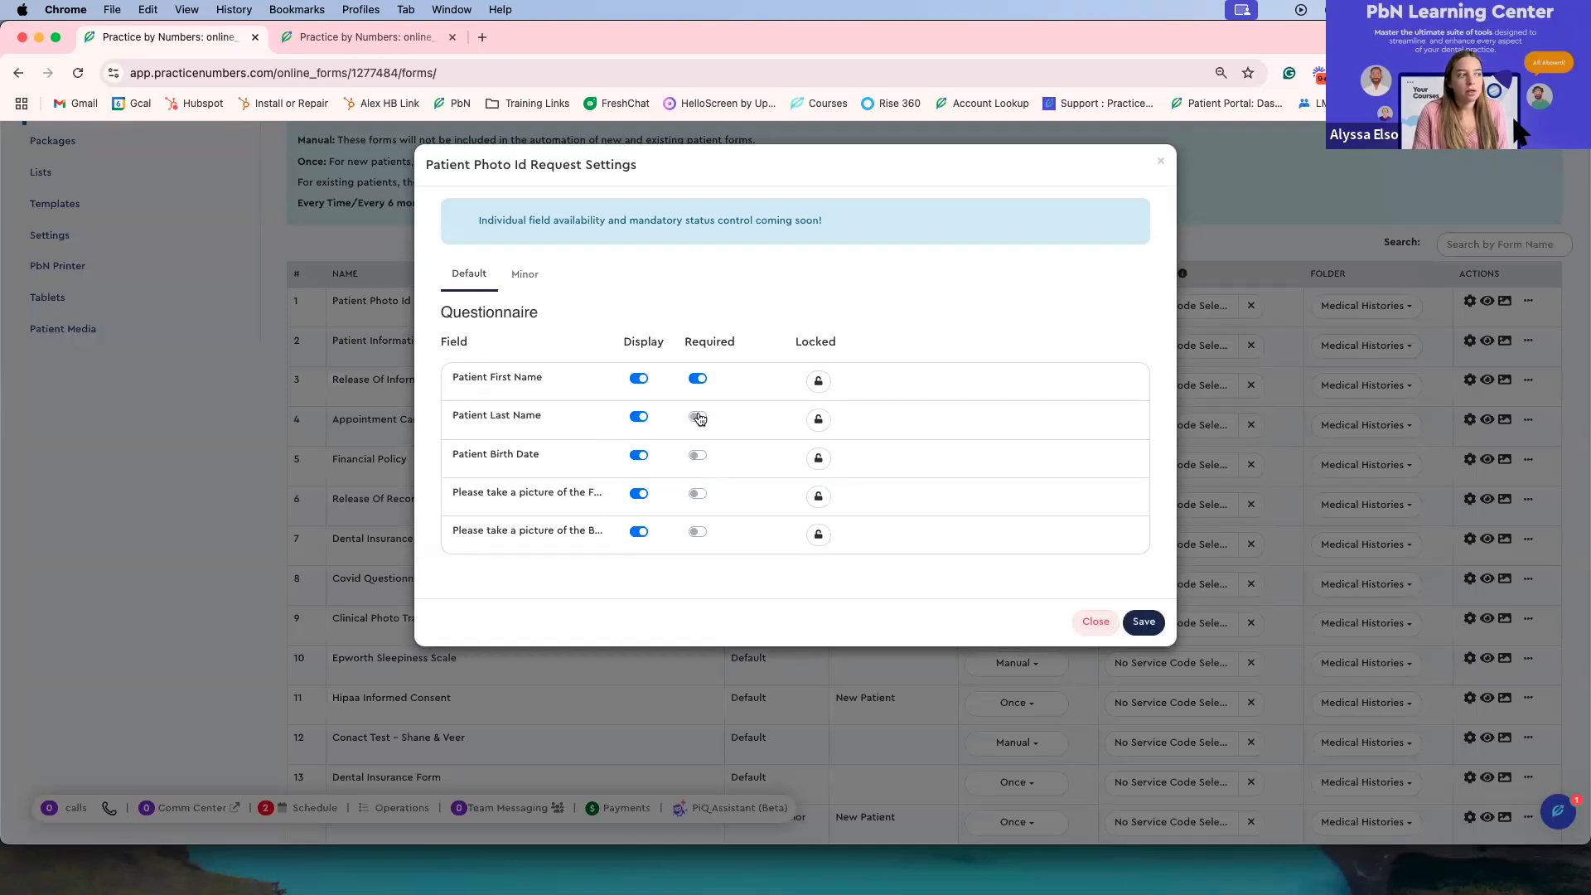
click(697, 457)
click(705, 420)
click(698, 381)
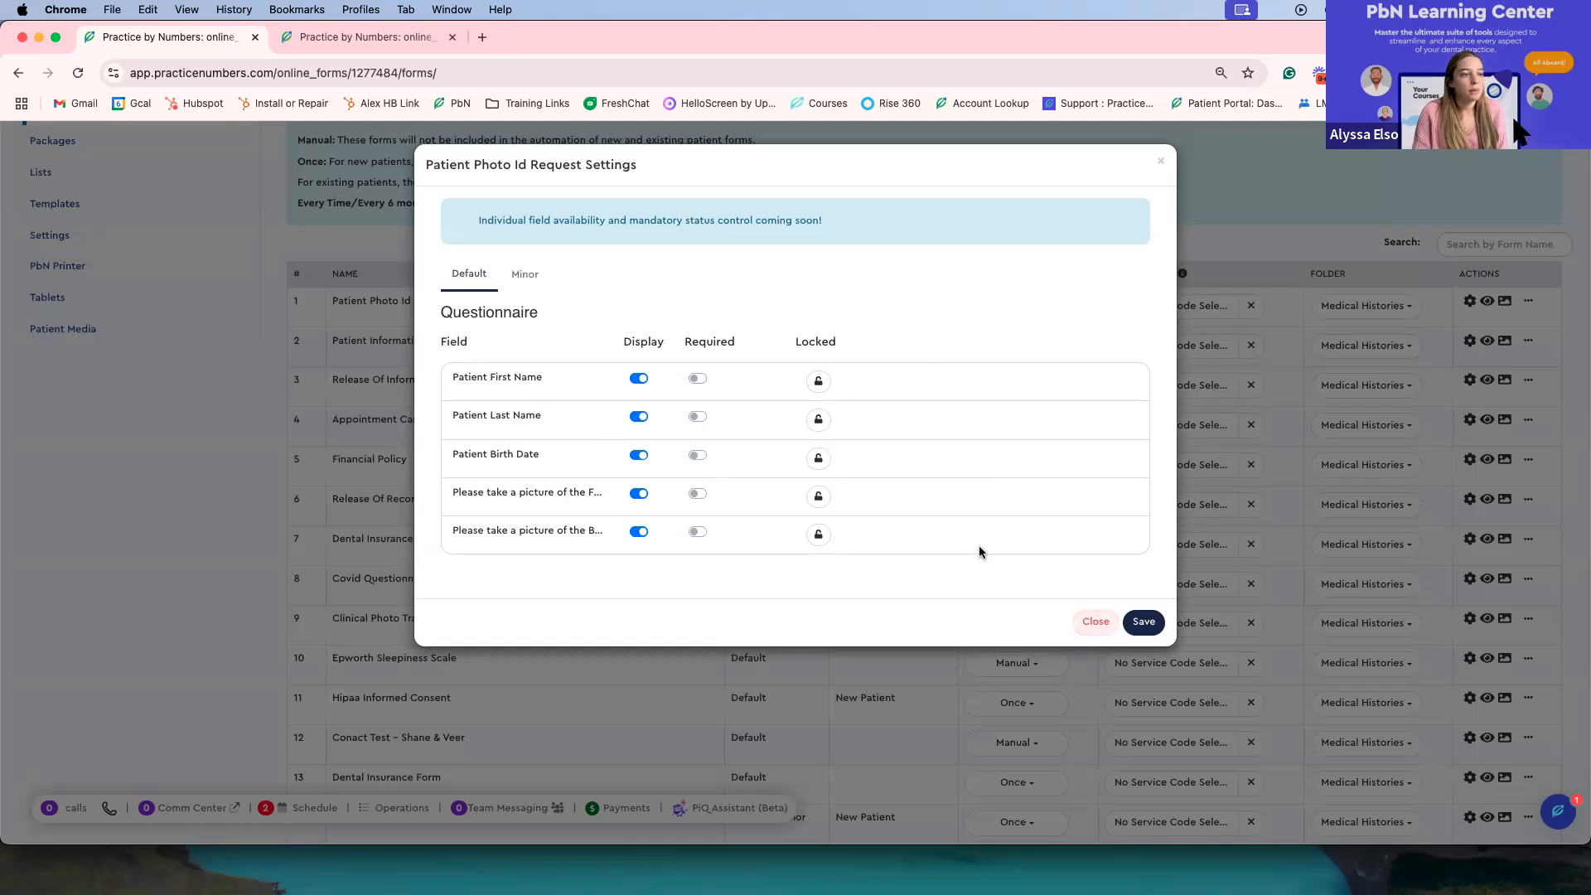
click(1114, 622)
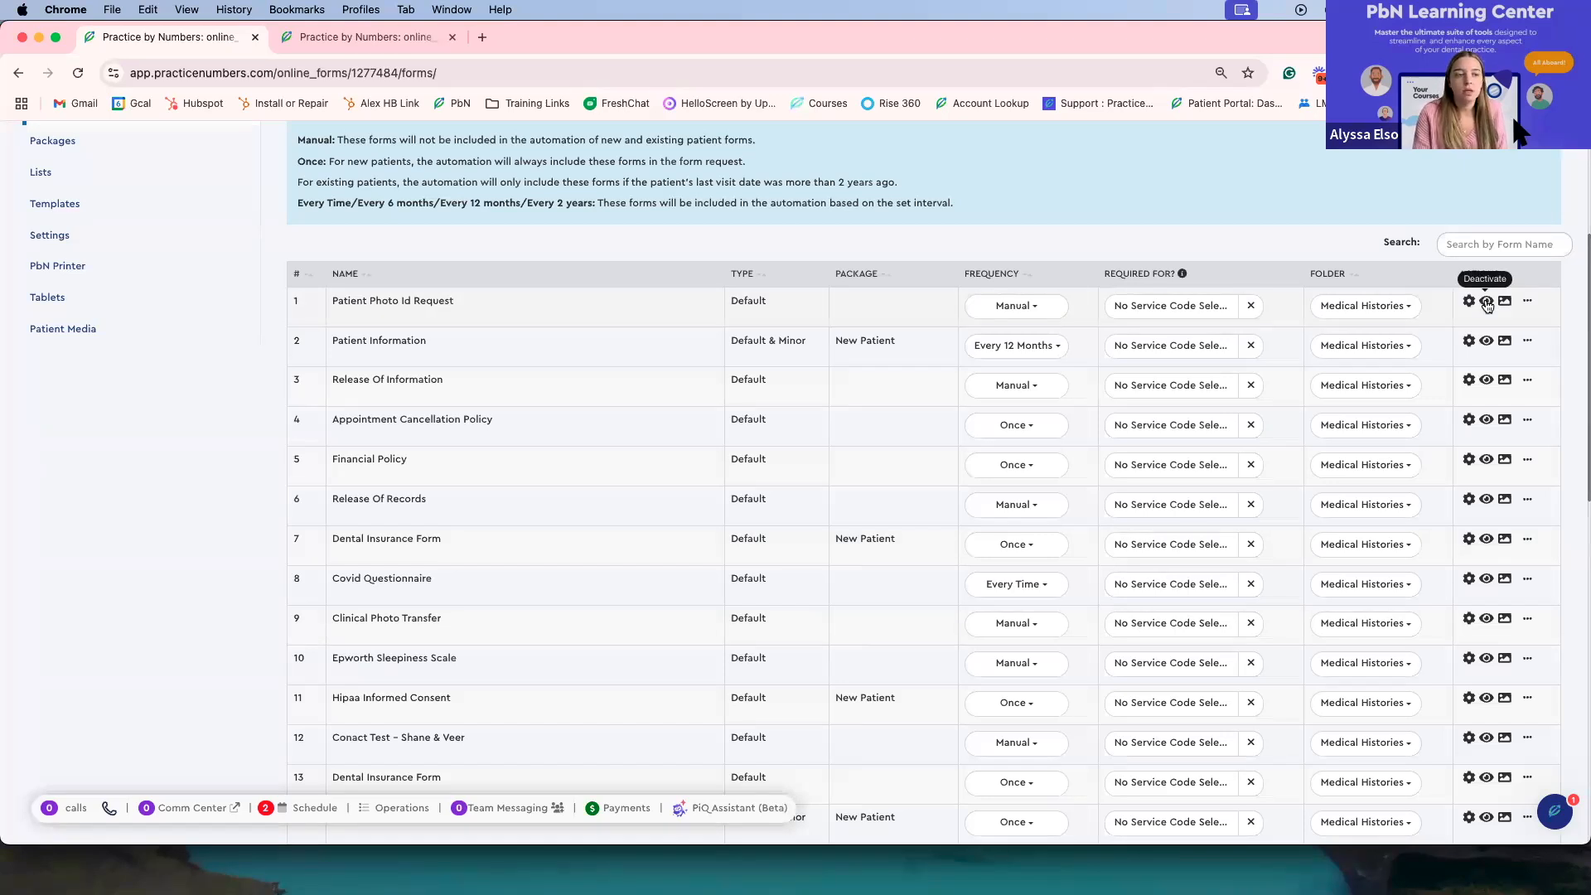
Step: Deactivate the Patient Information form and confirm making it inactive
click(1487, 341)
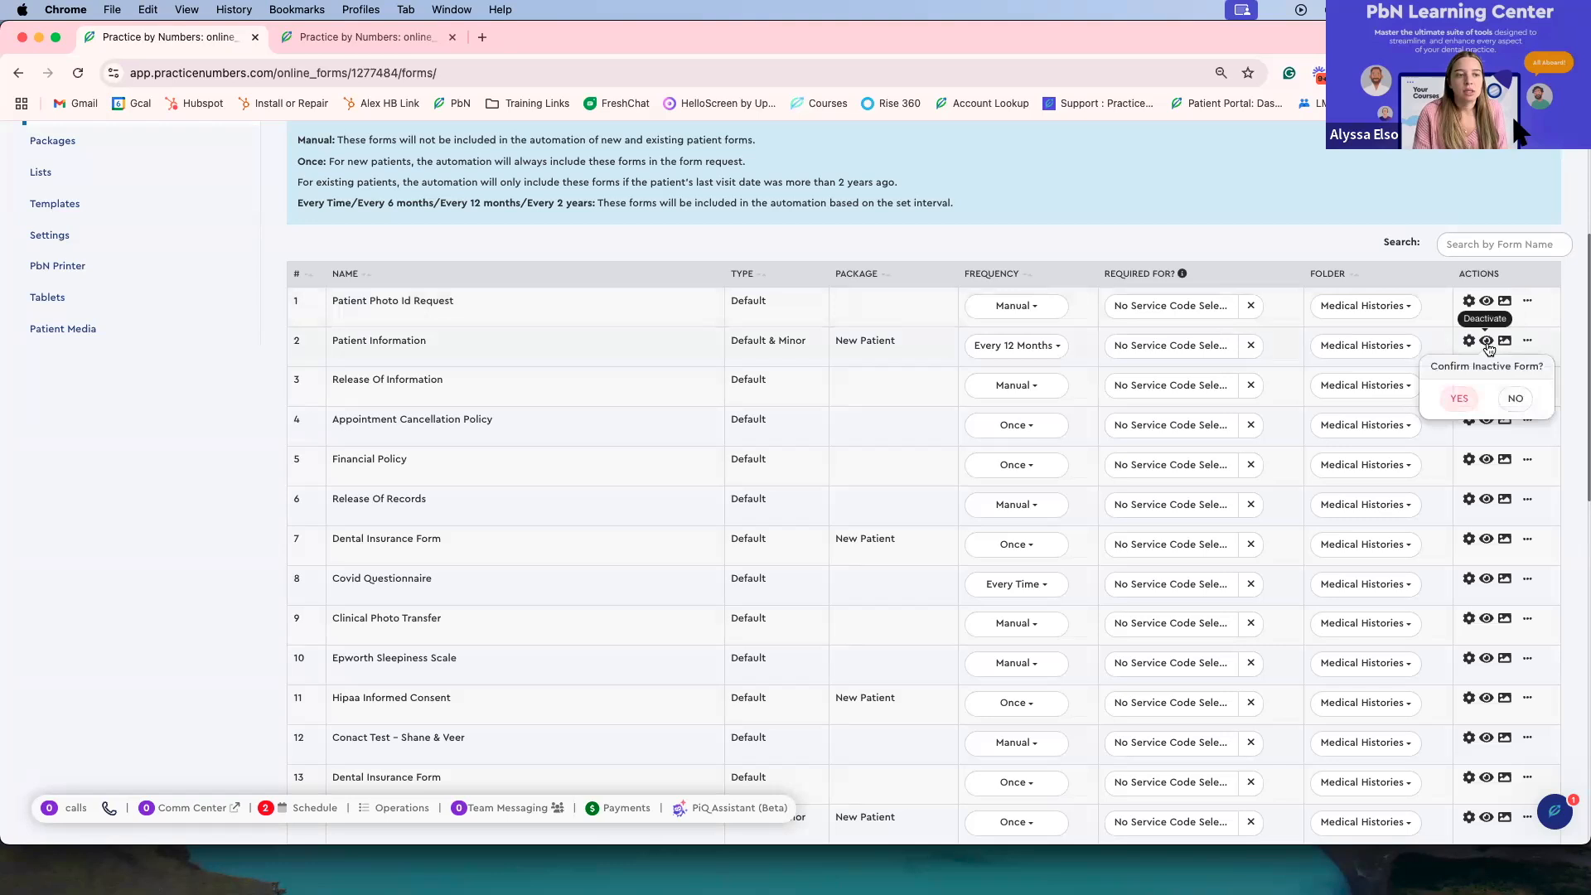
click(1454, 400)
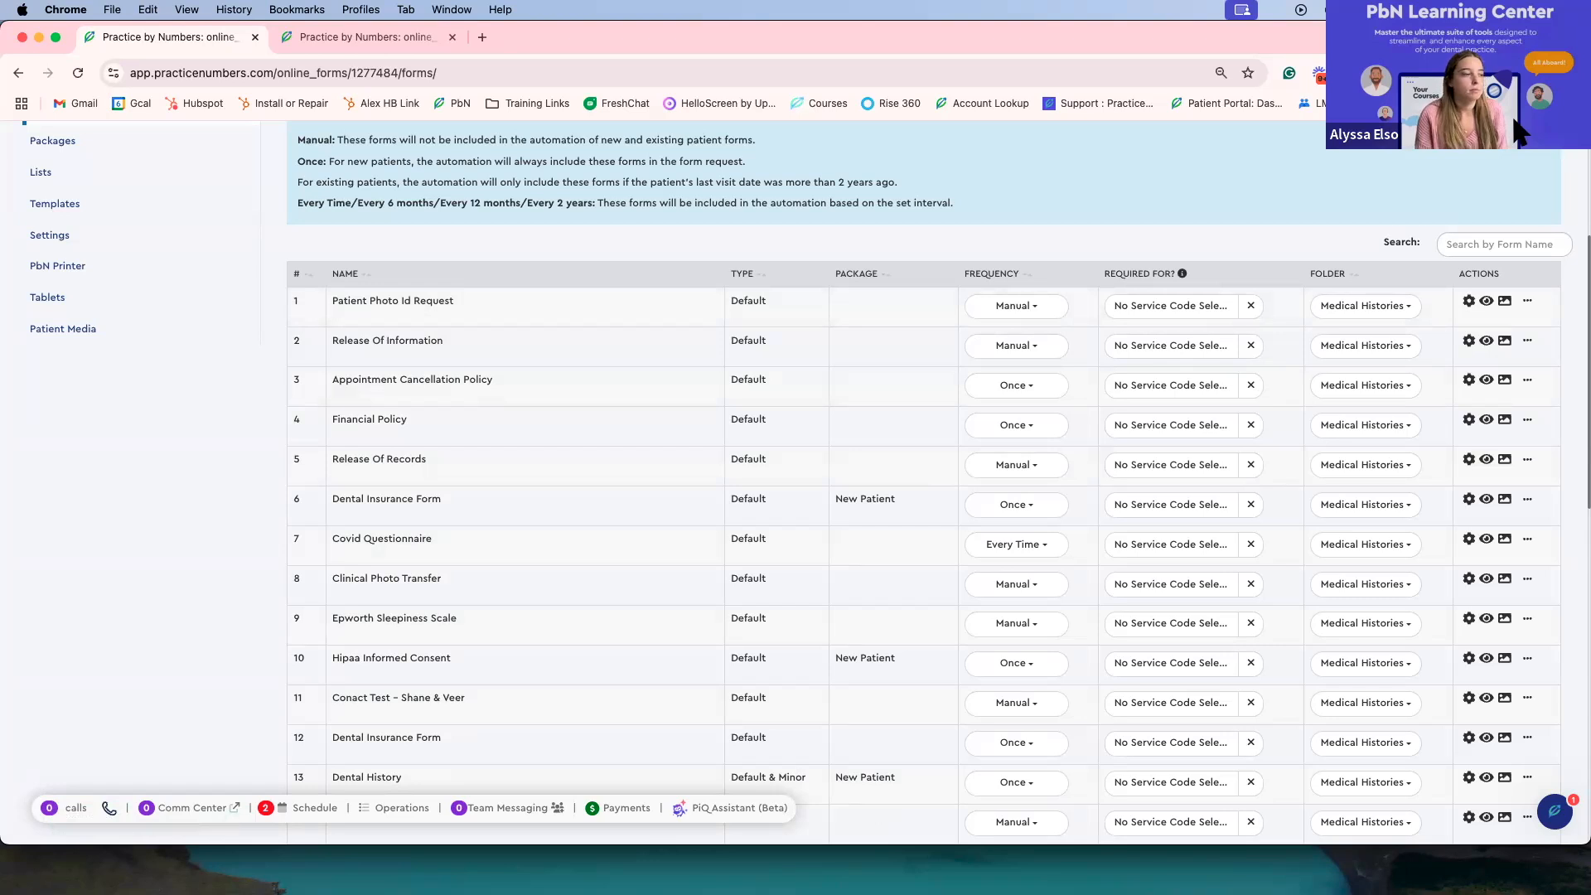
Step: Preview the Patient Photo Id Request form, scroll through it, and close the preview
scroll(911, 332, up, 1)
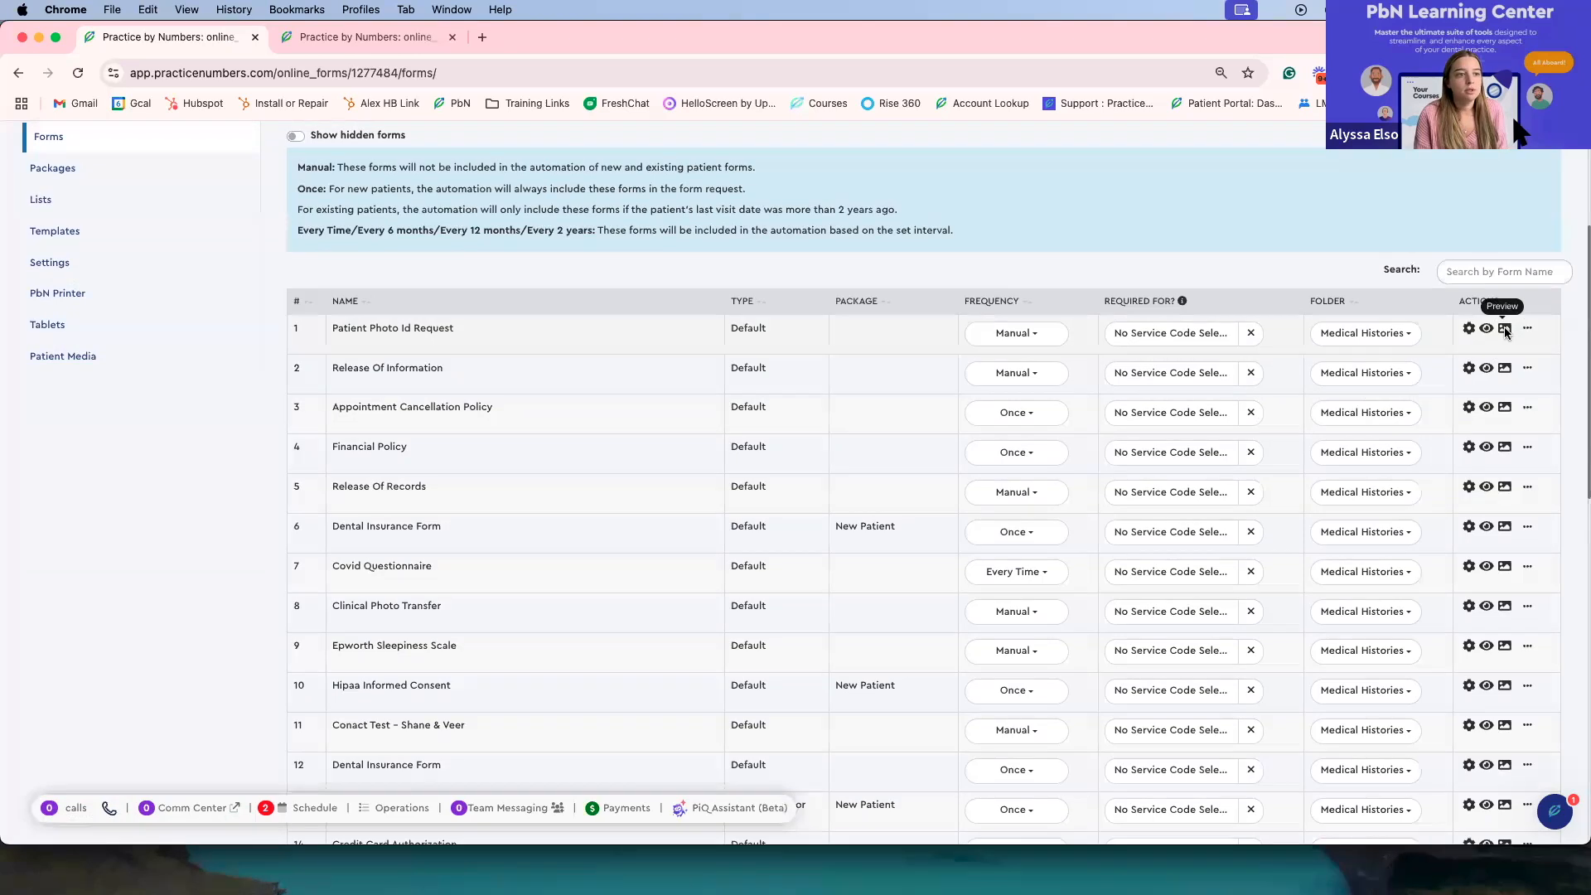
click(1505, 330)
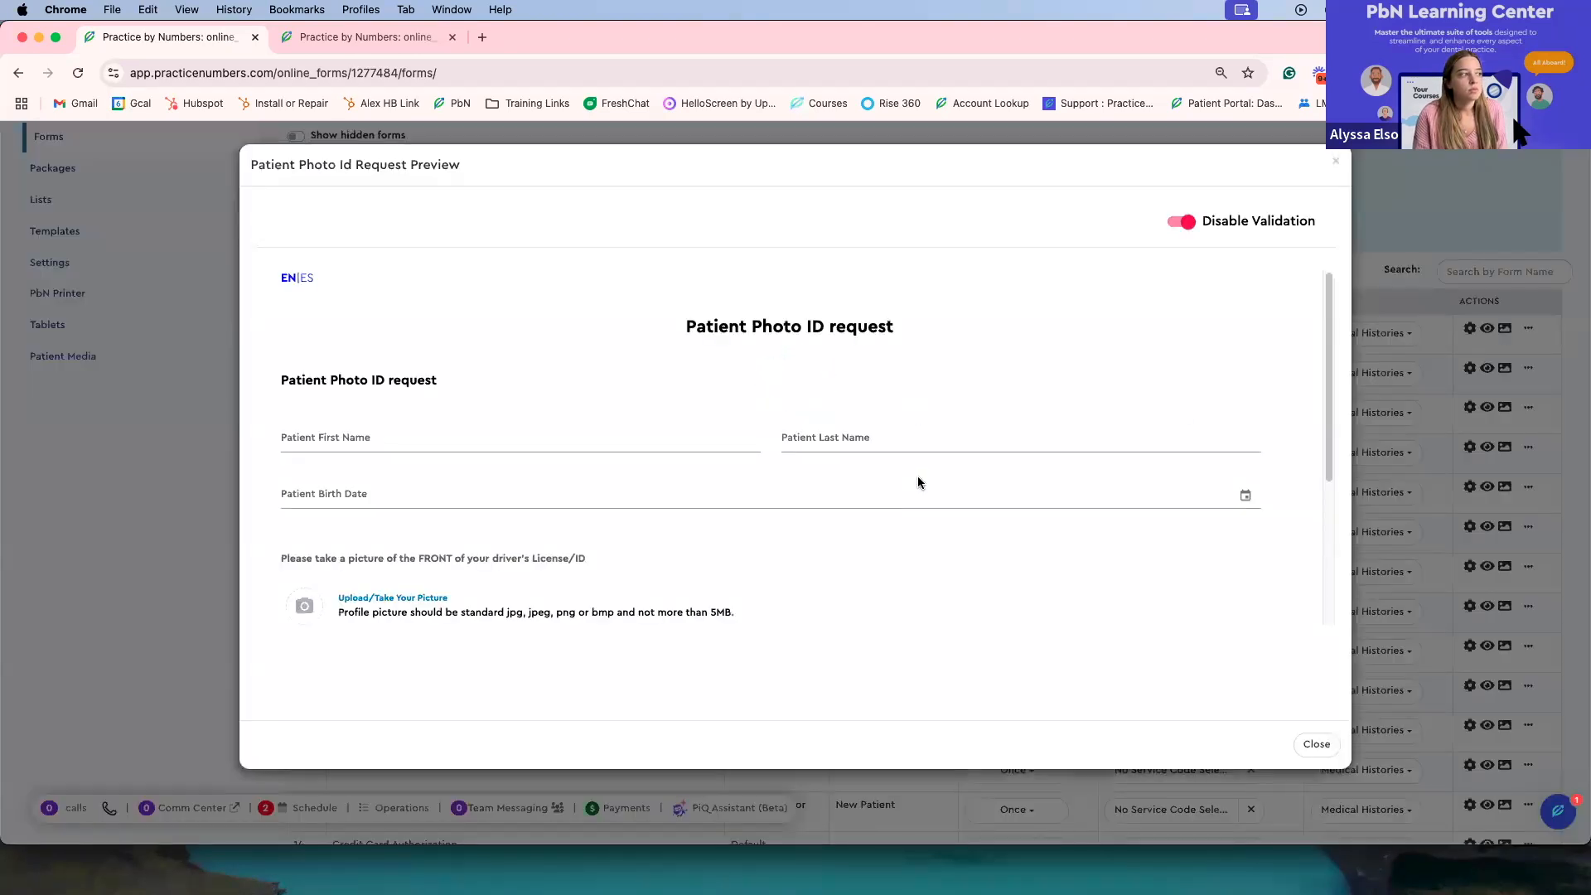
scroll(917, 483, down, 5)
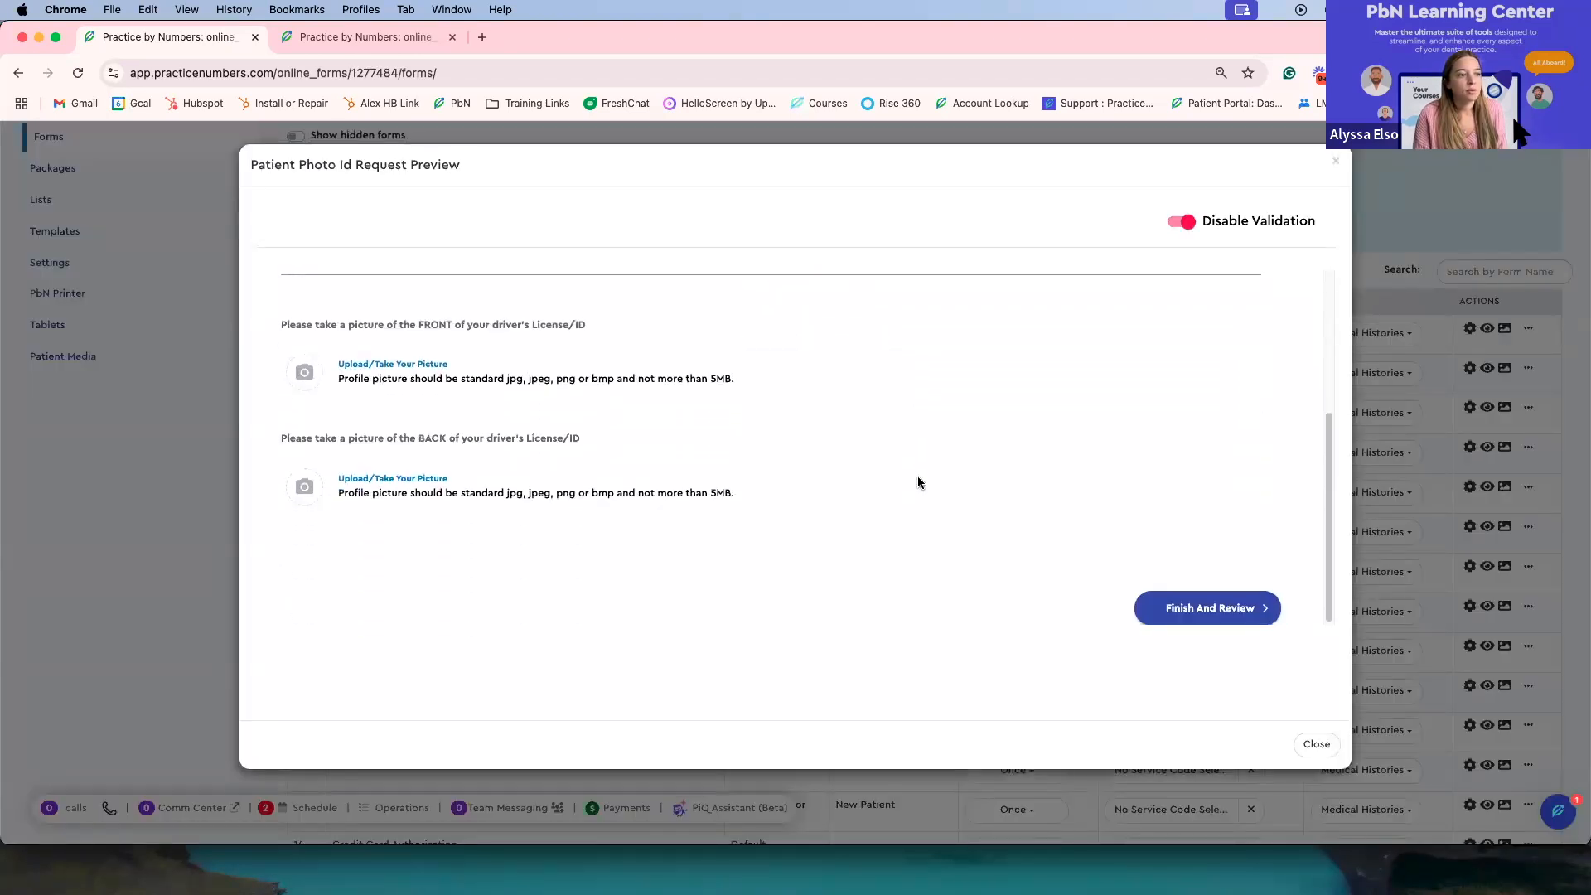
scroll(917, 483, up, 5)
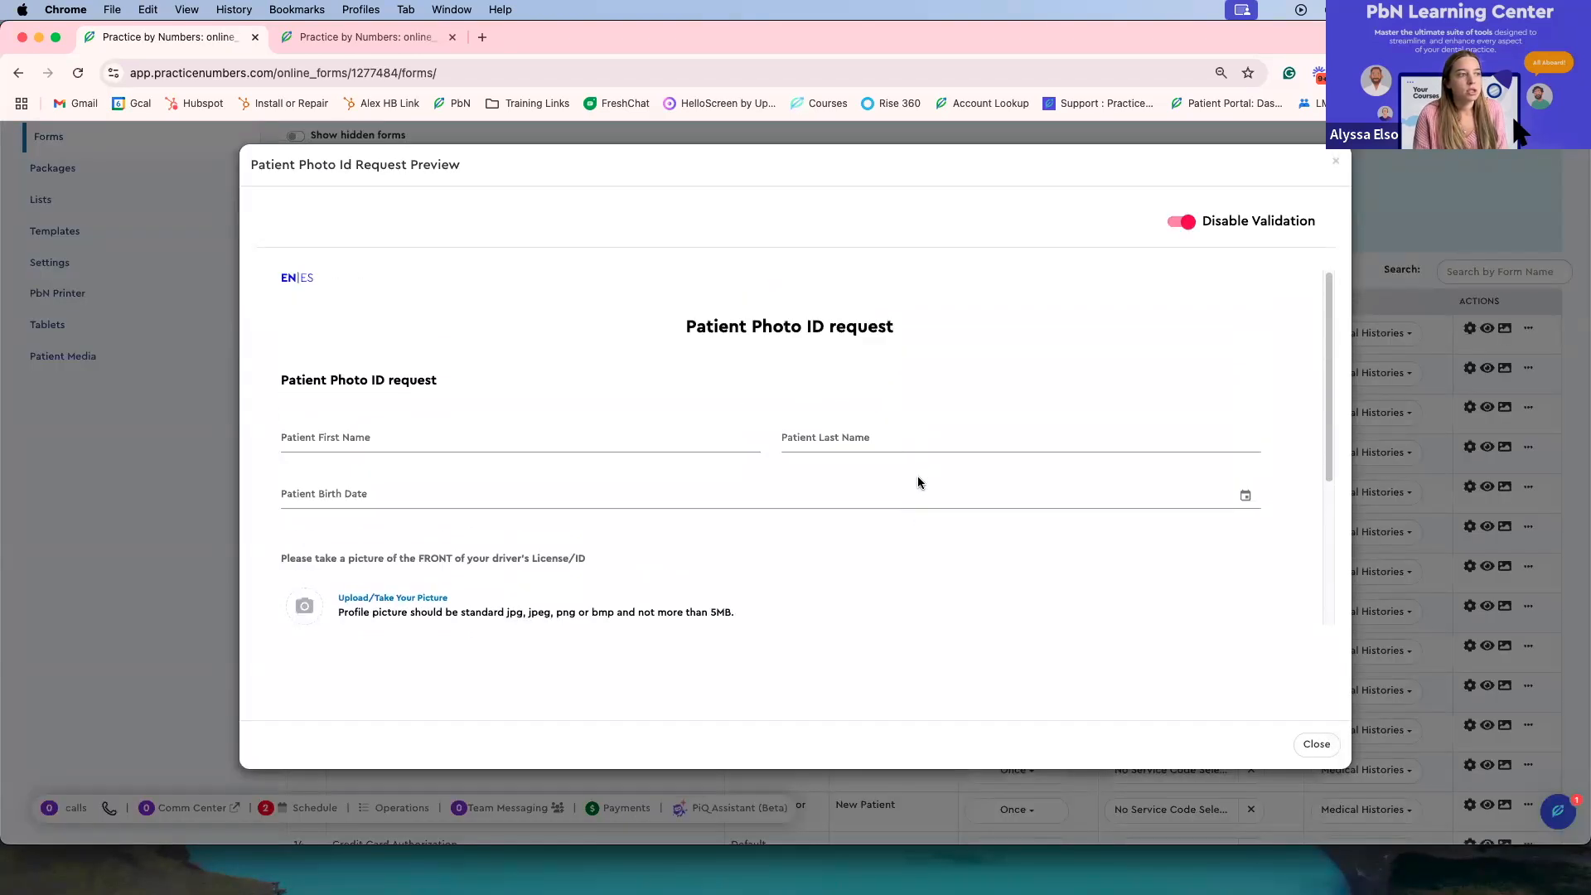
click(1336, 166)
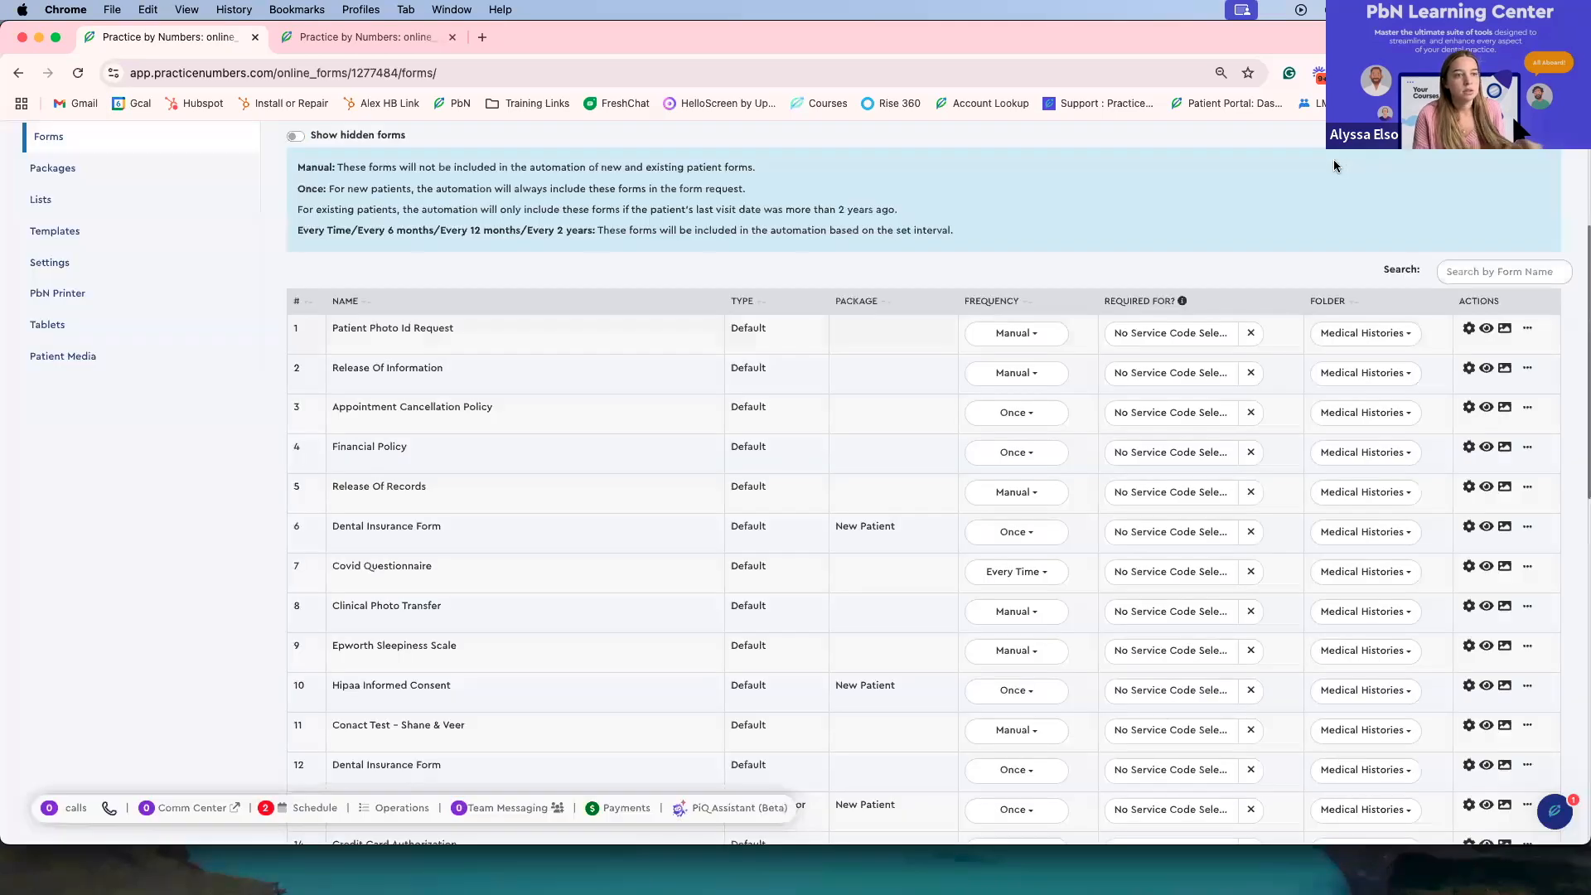
Step: Open the Patient Photo Id Request in the form editor from its action menu, then exit the editor
click(1529, 332)
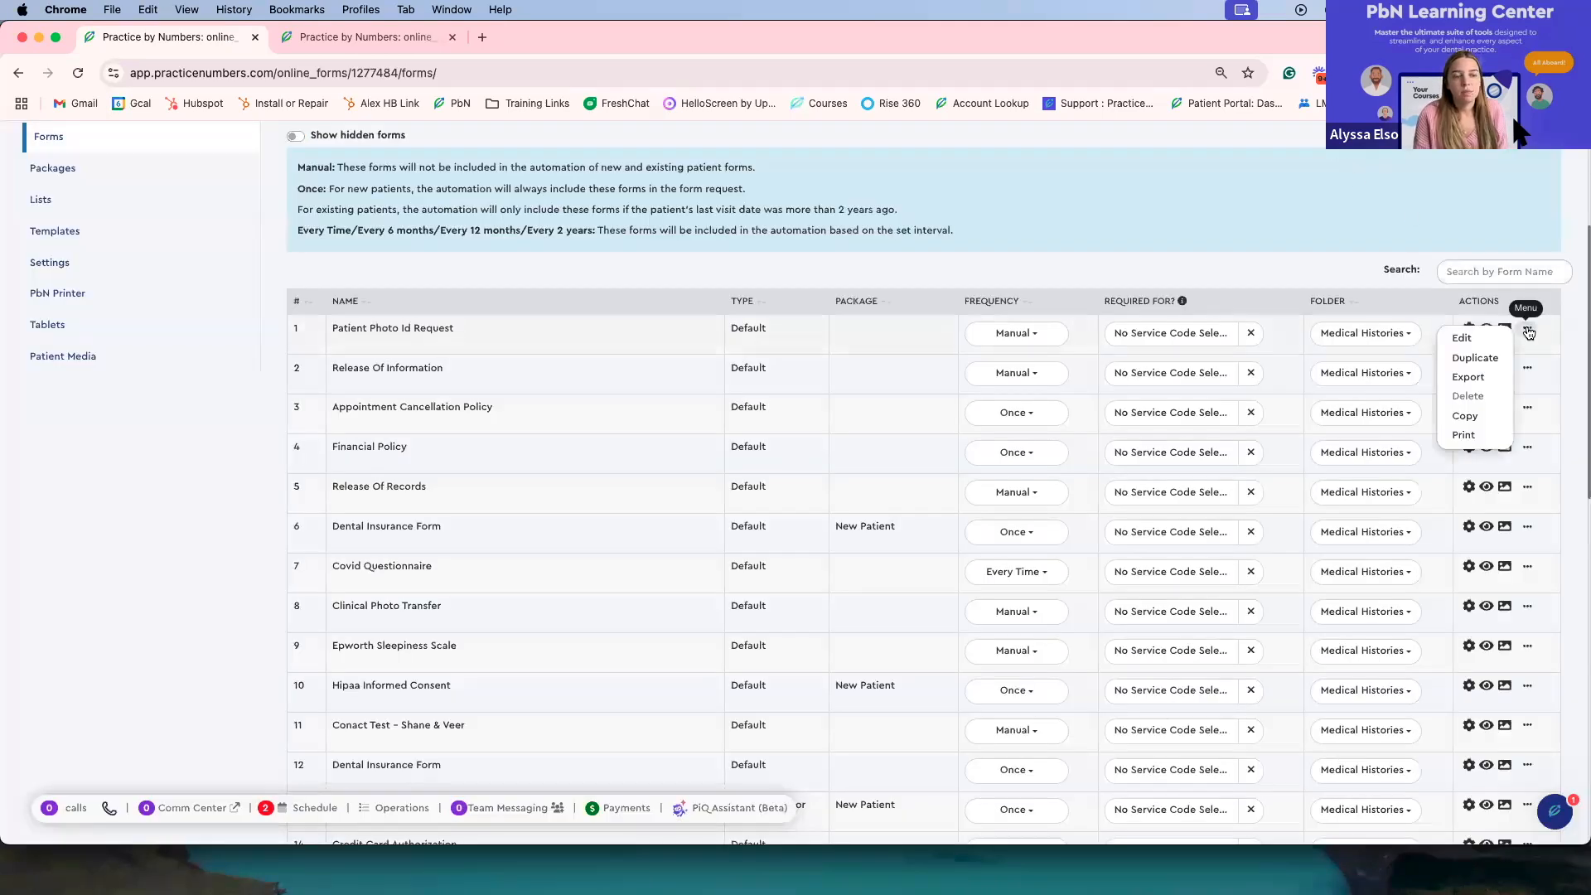
click(1463, 338)
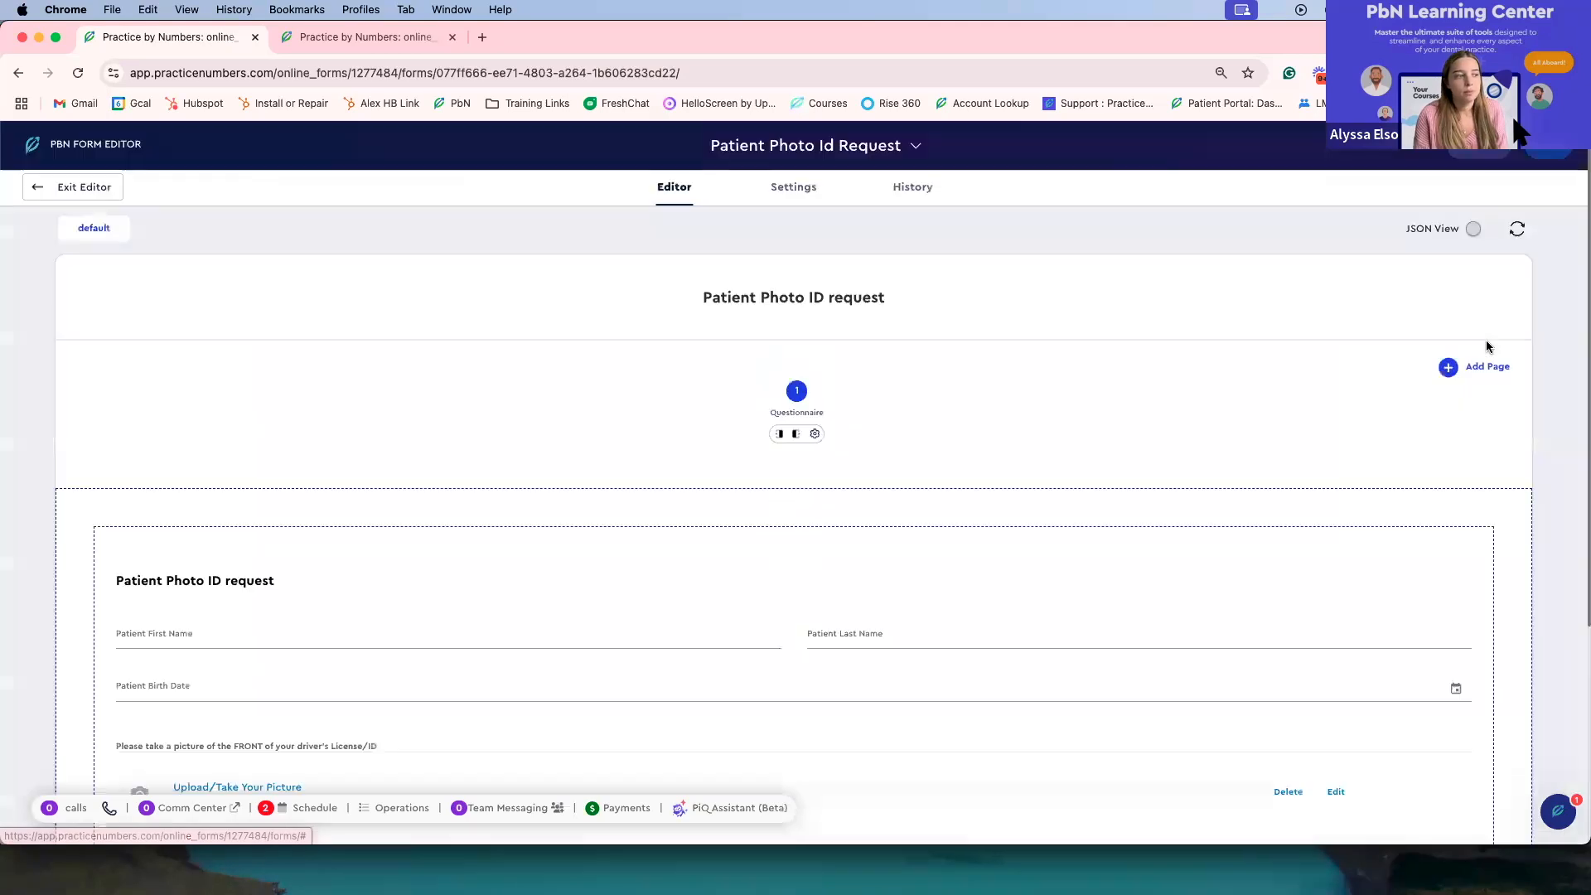
click(98, 187)
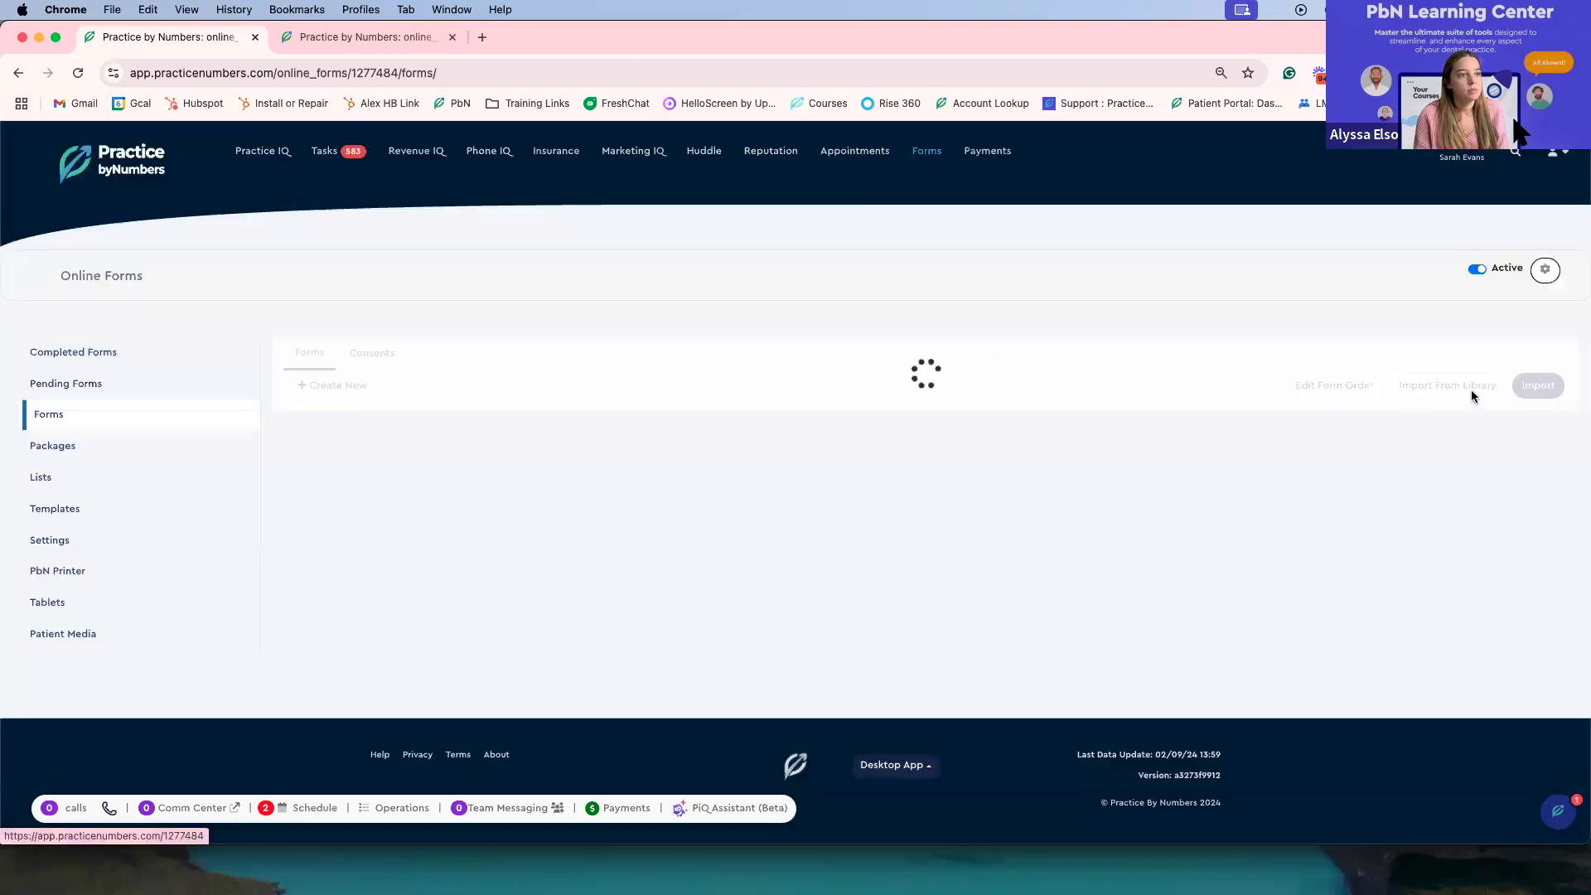
Step: Duplicate the Patient Photo Id Request form and find the copy at the end of the forms list
scroll(1529, 565, down, 1)
click(1527, 570)
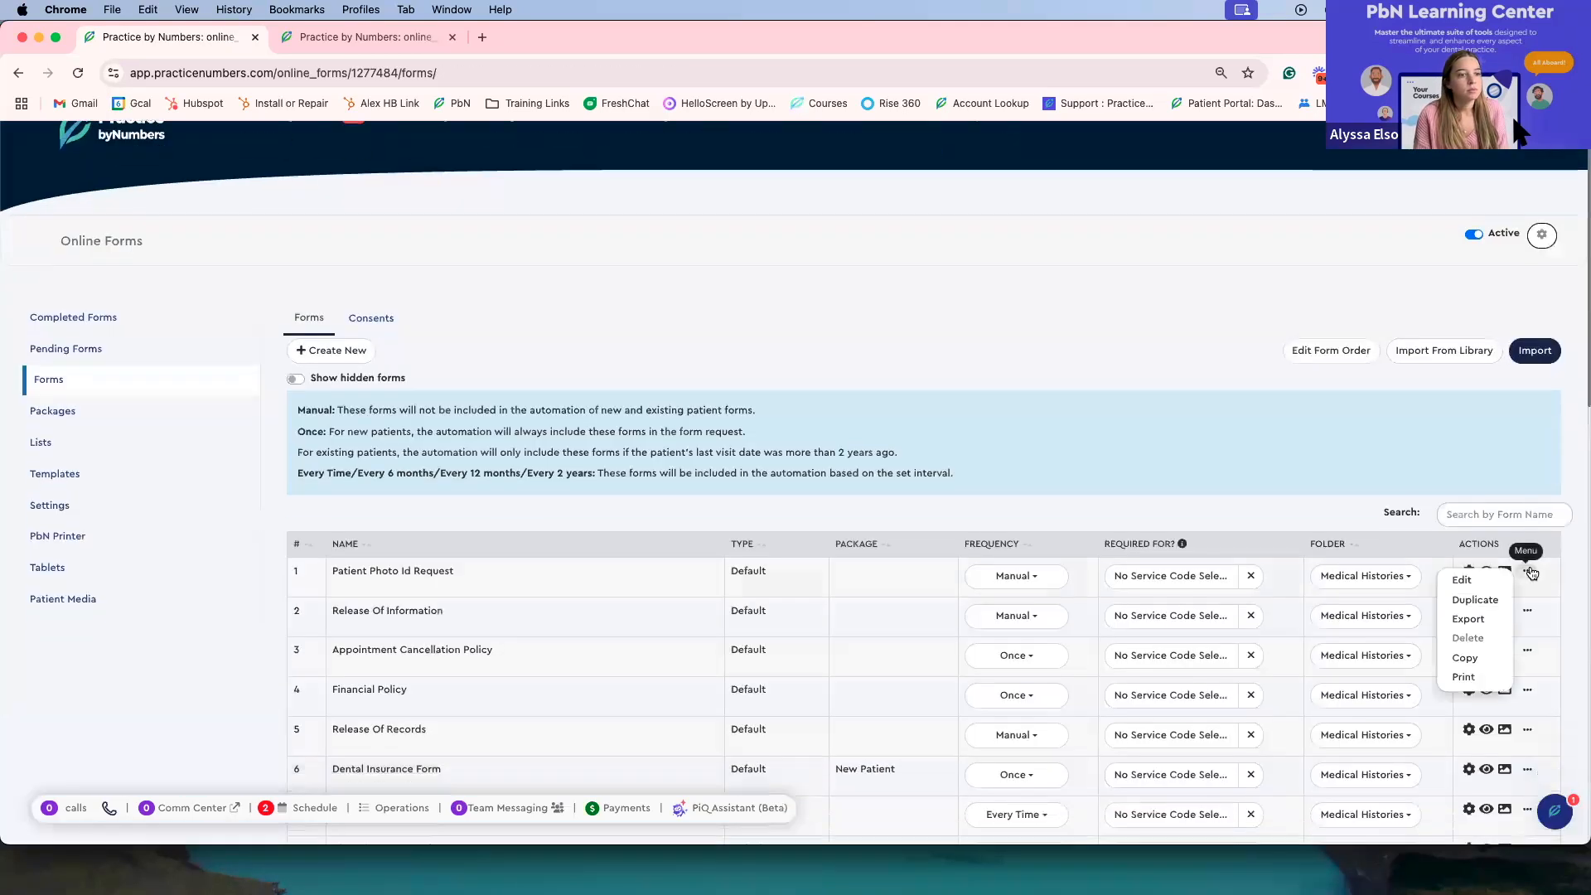
scroll(1493, 599, down, 1)
click(1493, 591)
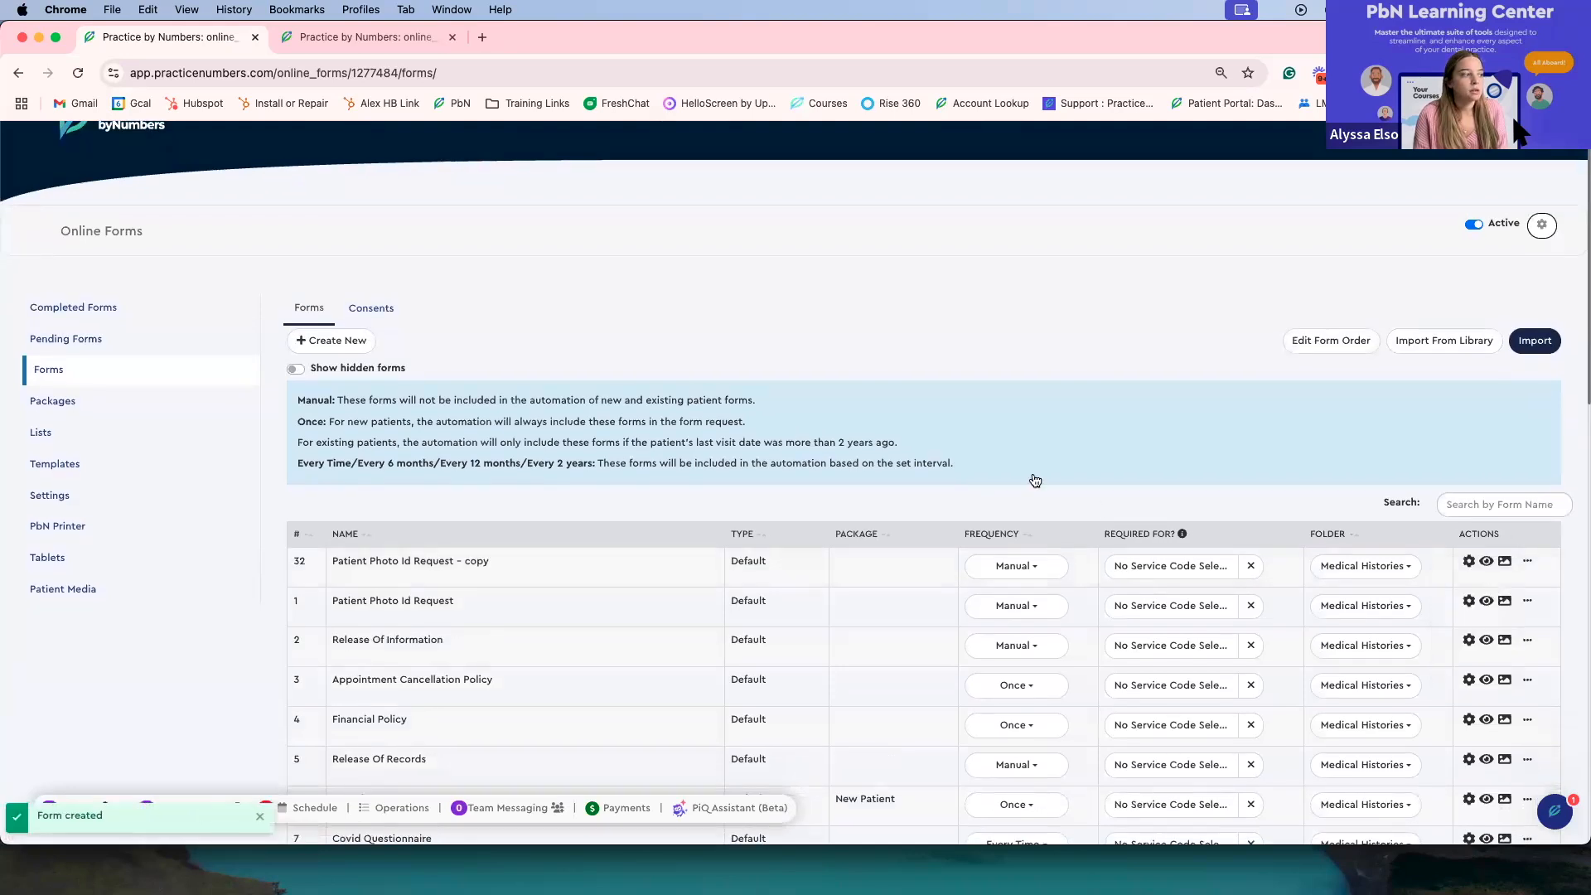
scroll(474, 437, down, 8)
scroll(474, 437, down, 6)
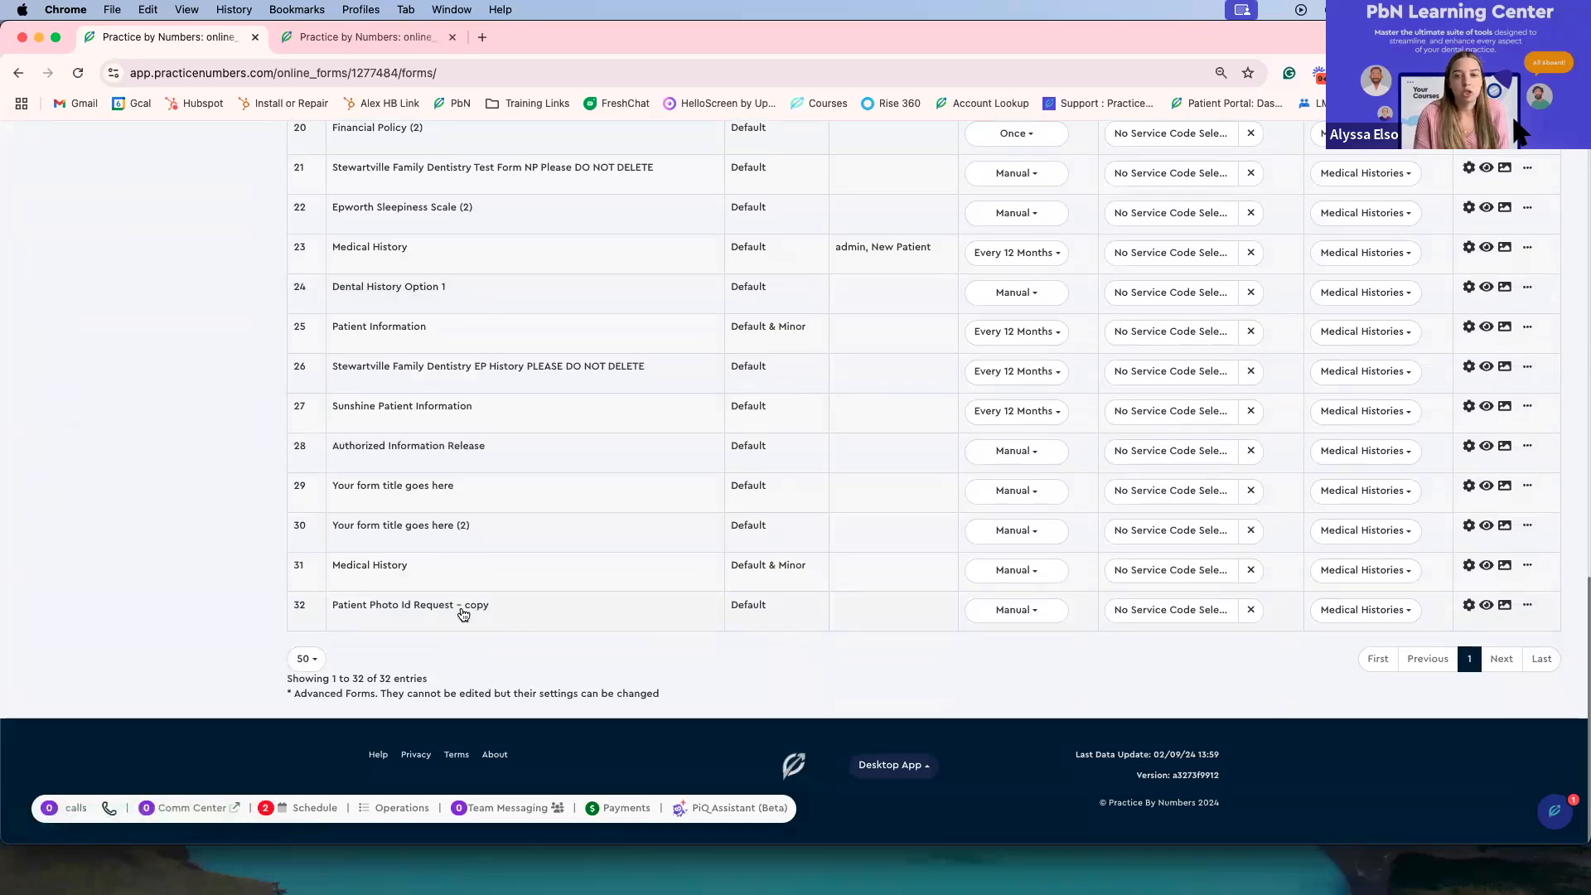
scroll(455, 202, up, 5)
scroll(454, 237, up, 10)
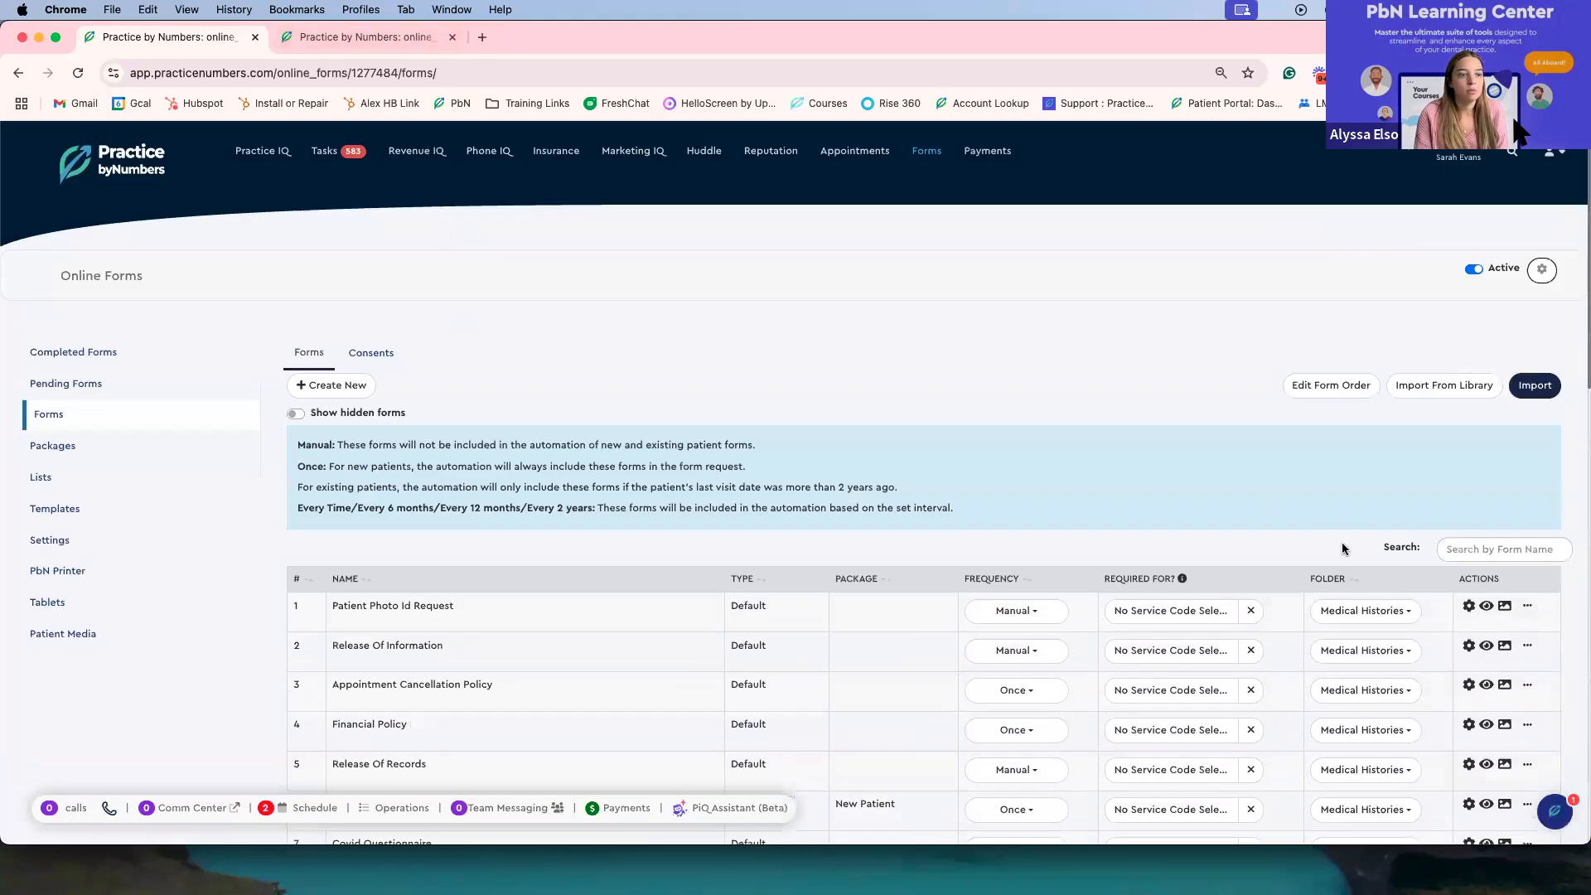
Step: Open the Copy to practices dialog for the Patient Photo Id Request, then reload the page
click(1527, 606)
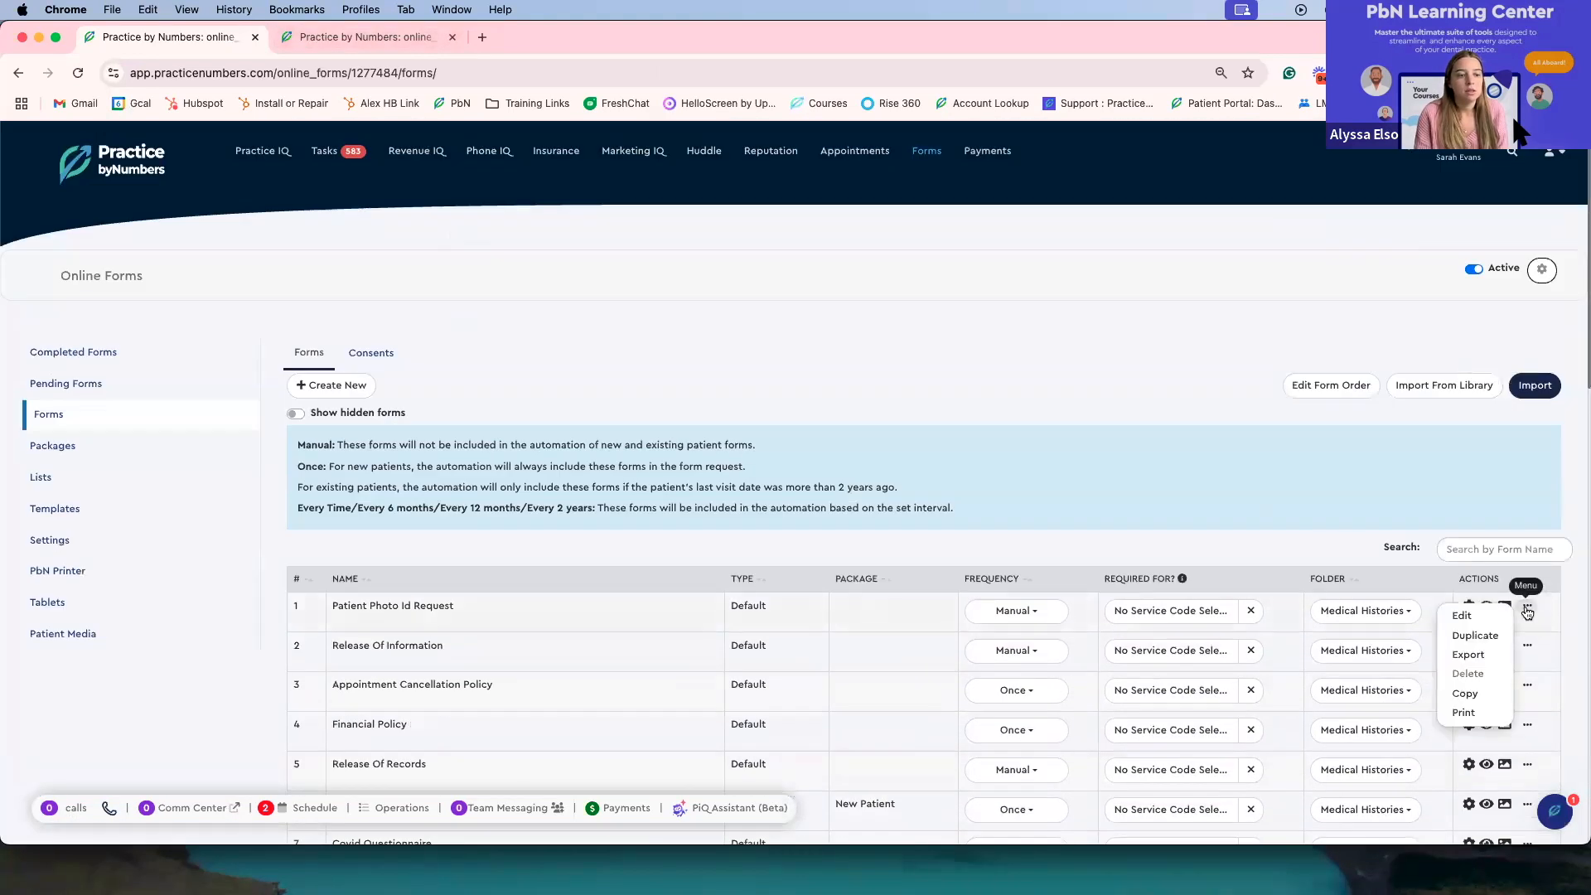
scroll(1525, 609, down, 2)
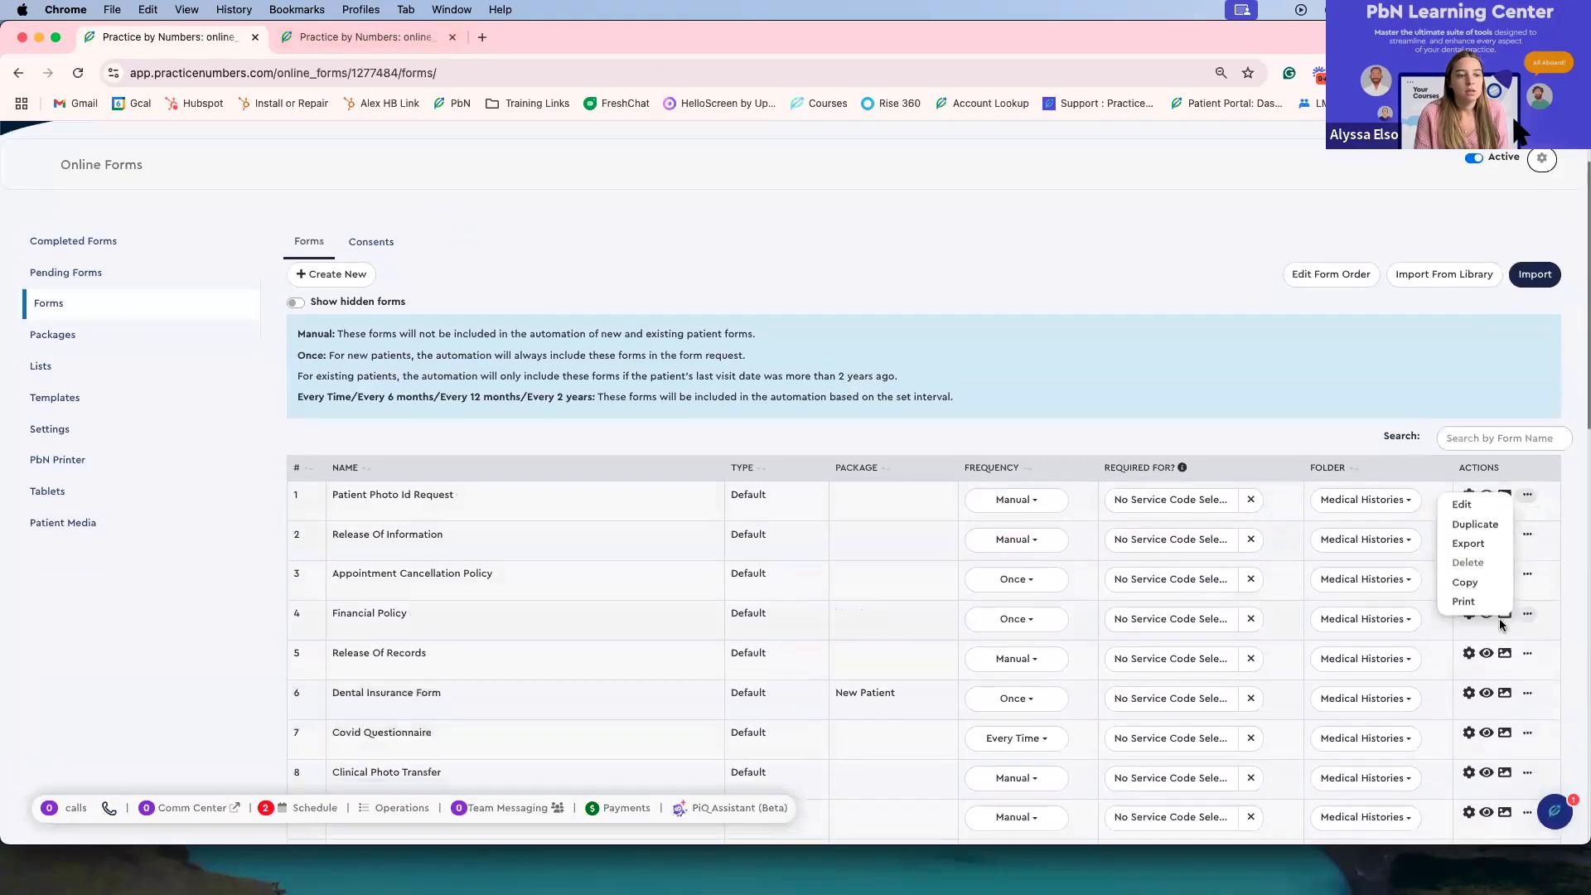
click(1464, 582)
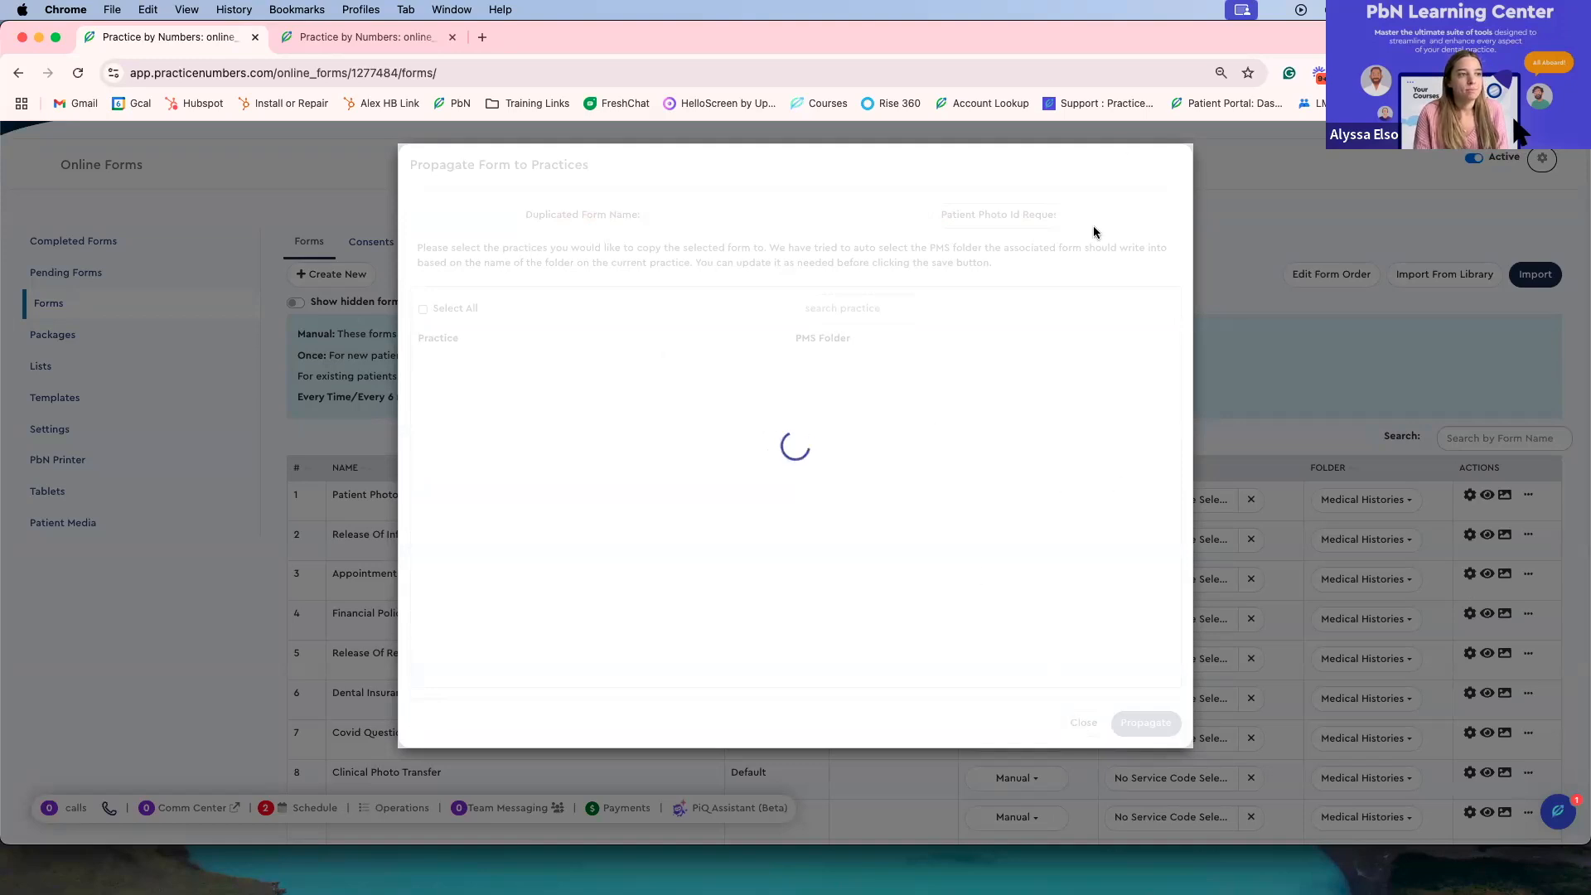
click(75, 73)
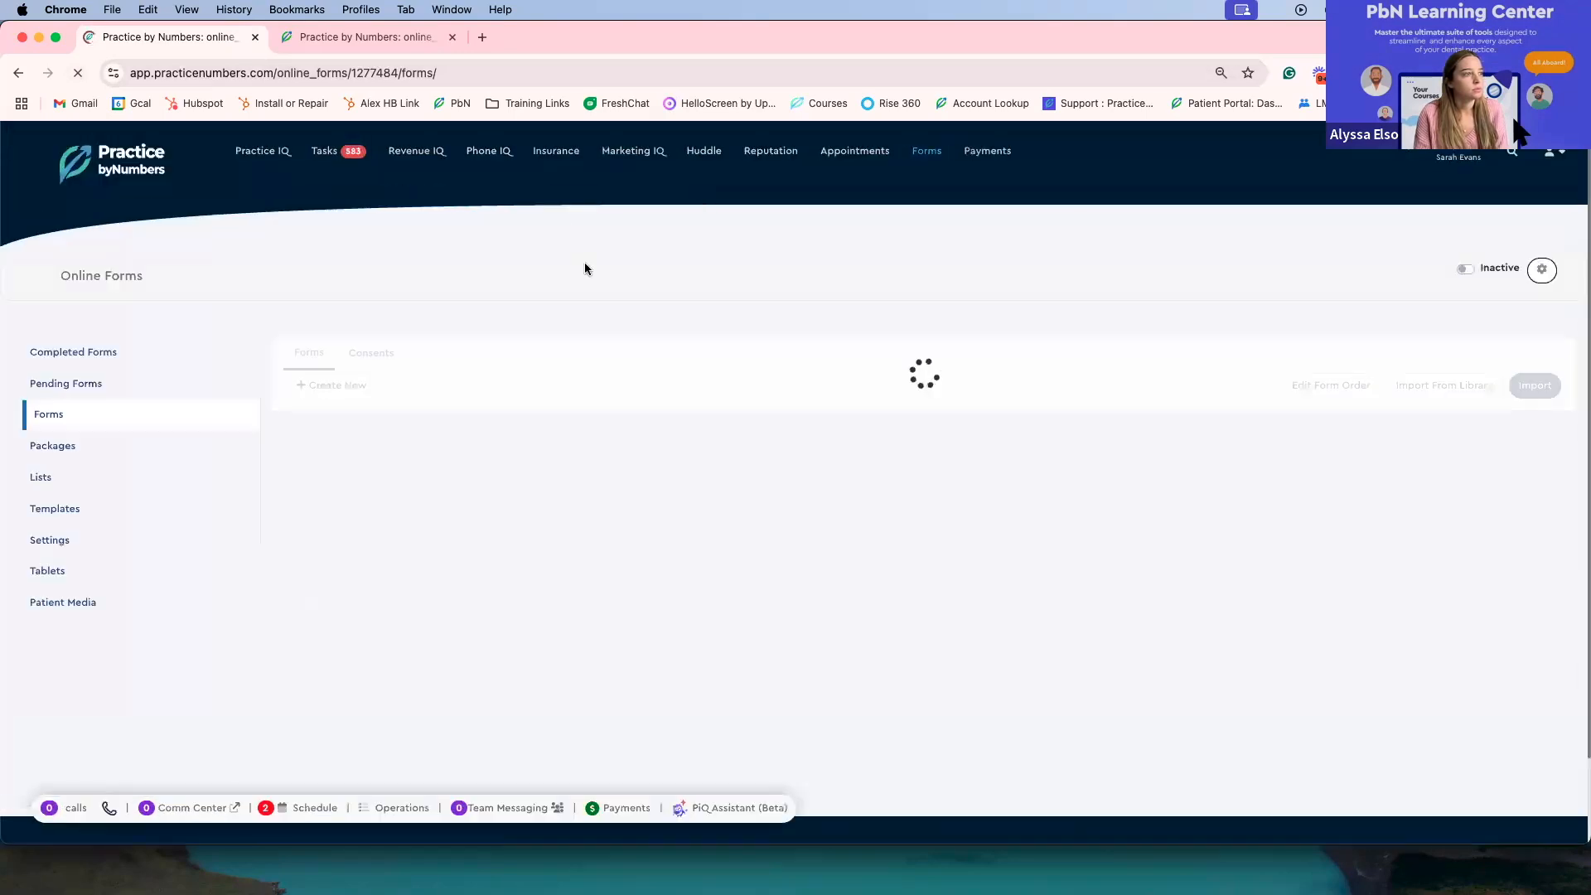
Step: Open a blank print preview of the Financial Policy form in Default and EN, then cancel printing and close
scroll(1066, 579, down, 5)
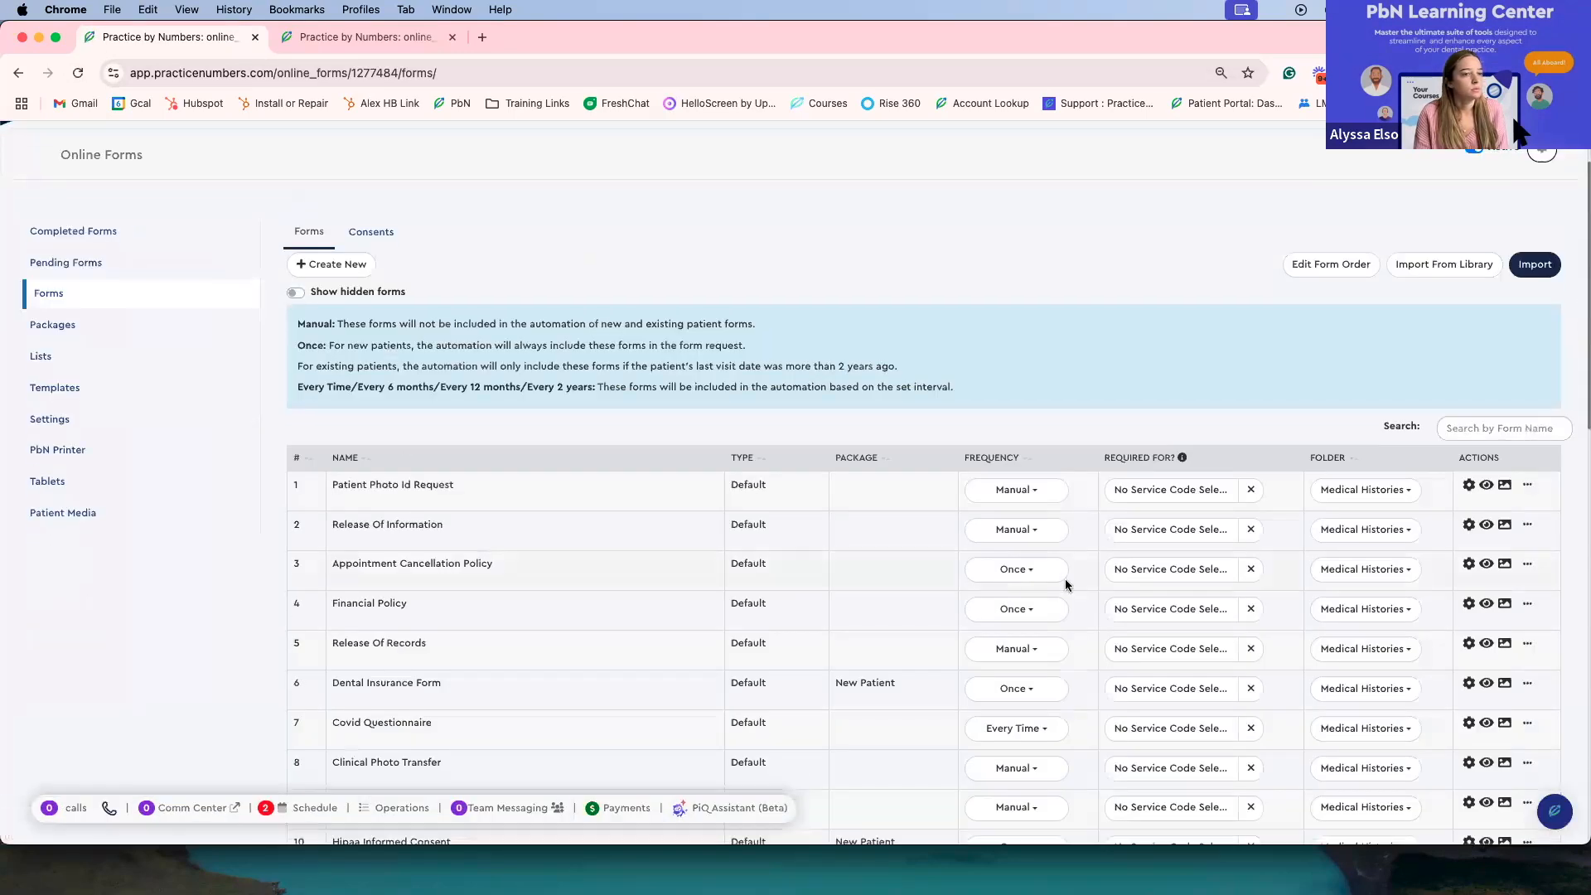
click(1527, 459)
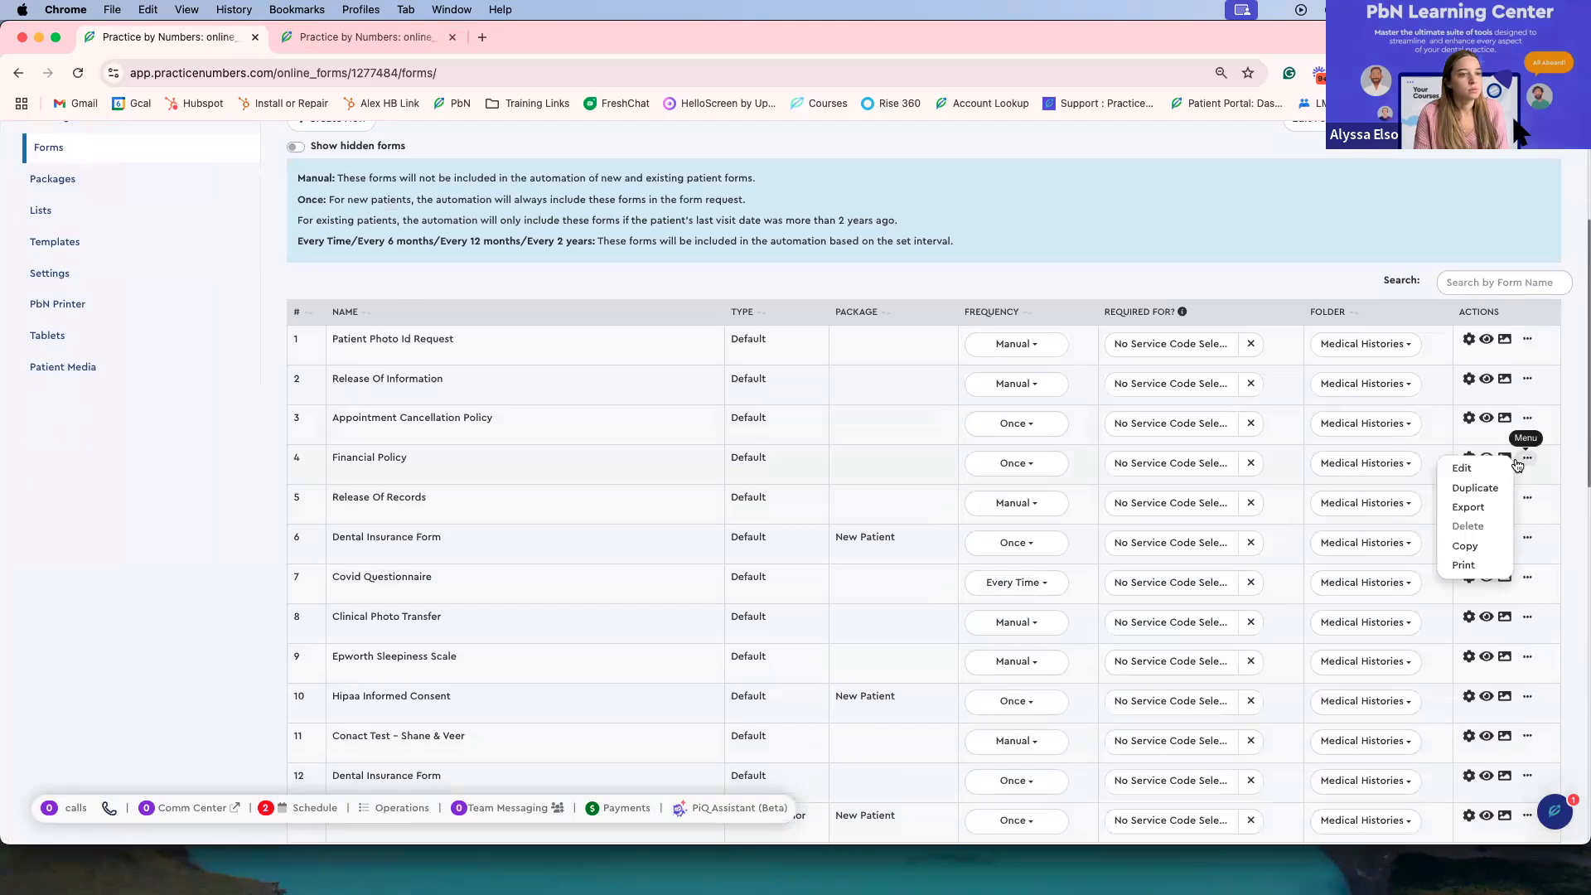
click(1464, 566)
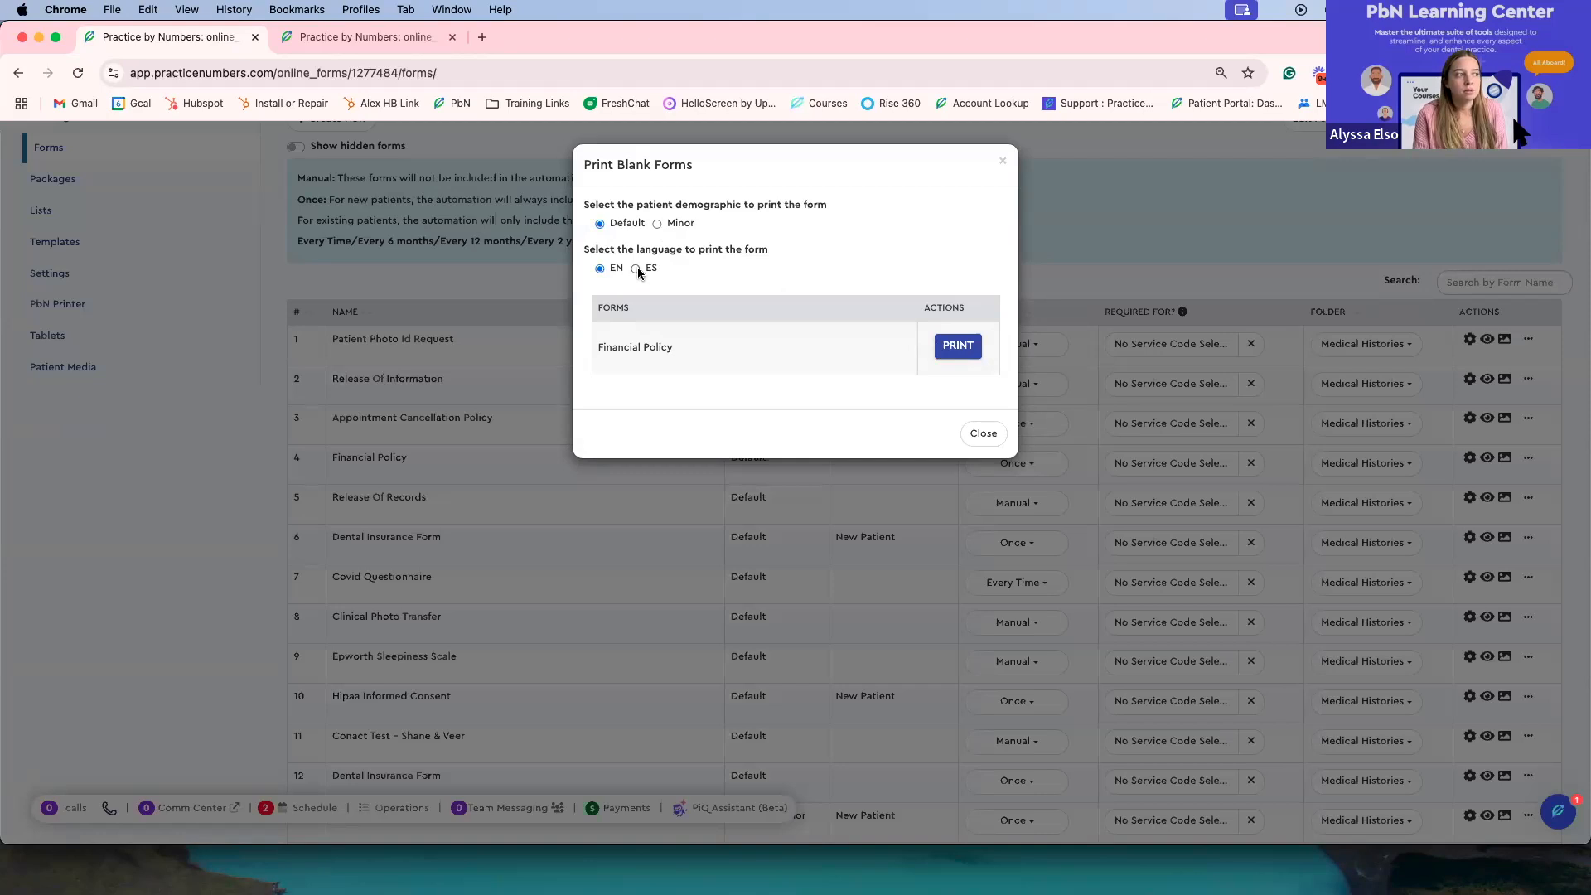
click(953, 355)
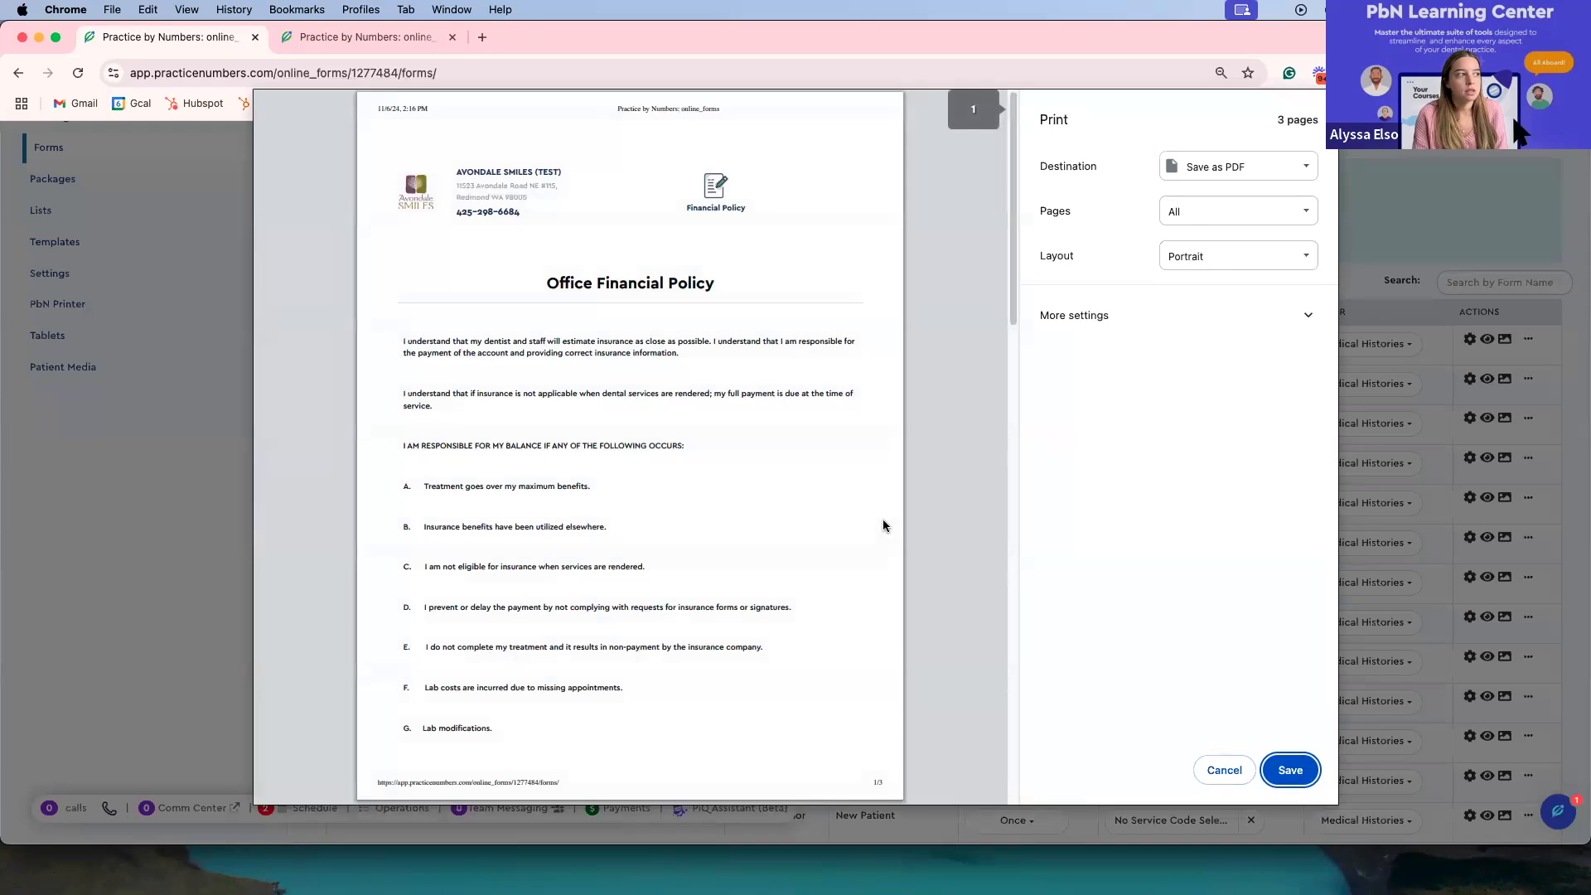
scroll(719, 514, down, 6)
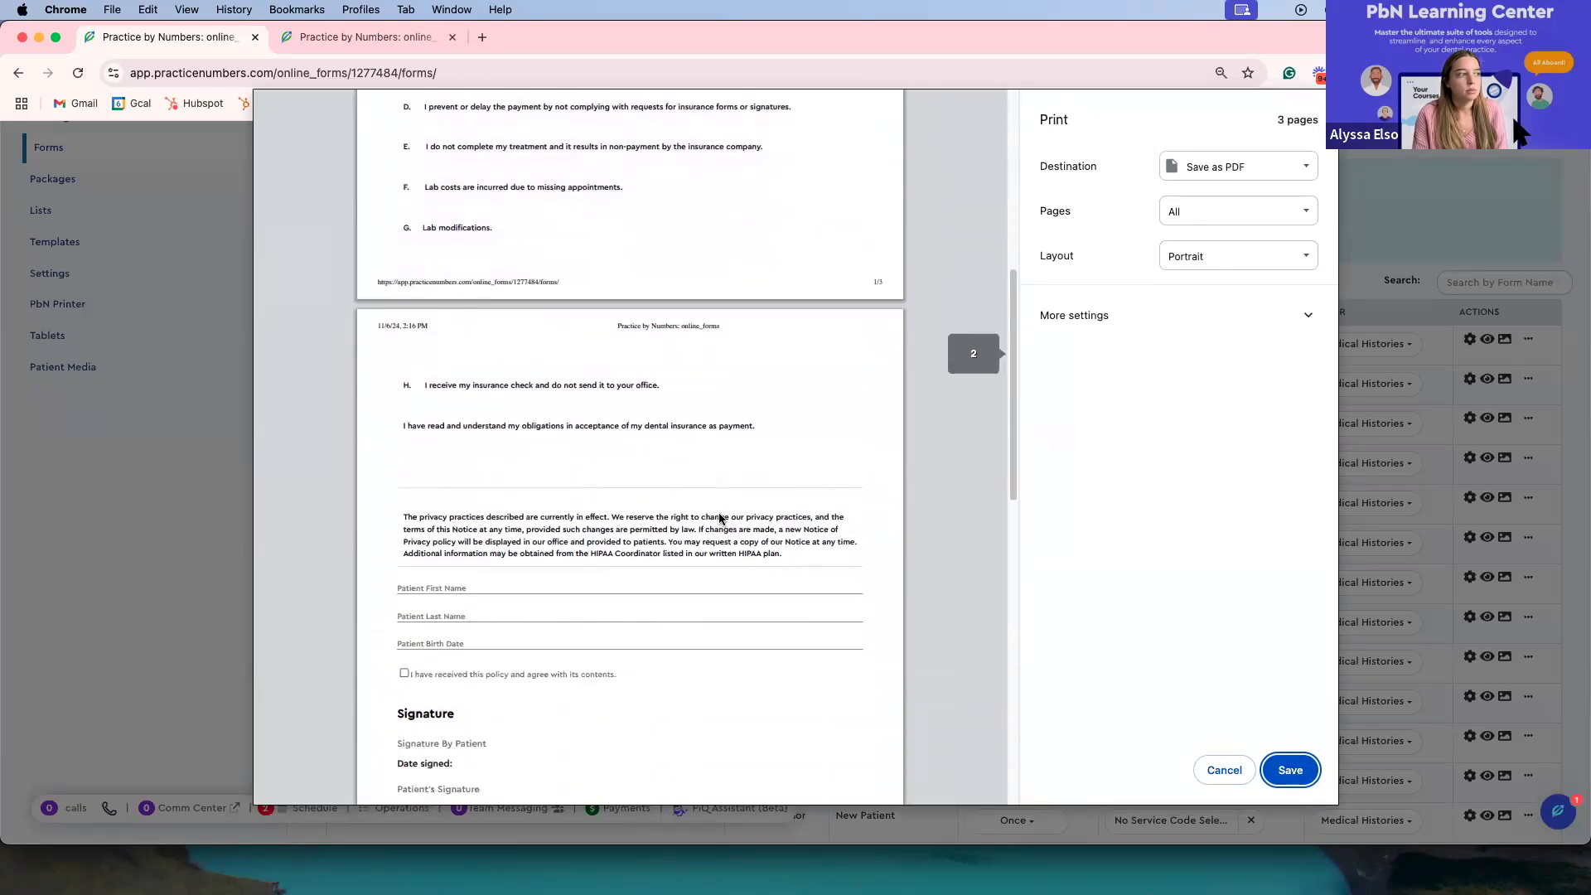
scroll(719, 518, down, 1)
click(1211, 766)
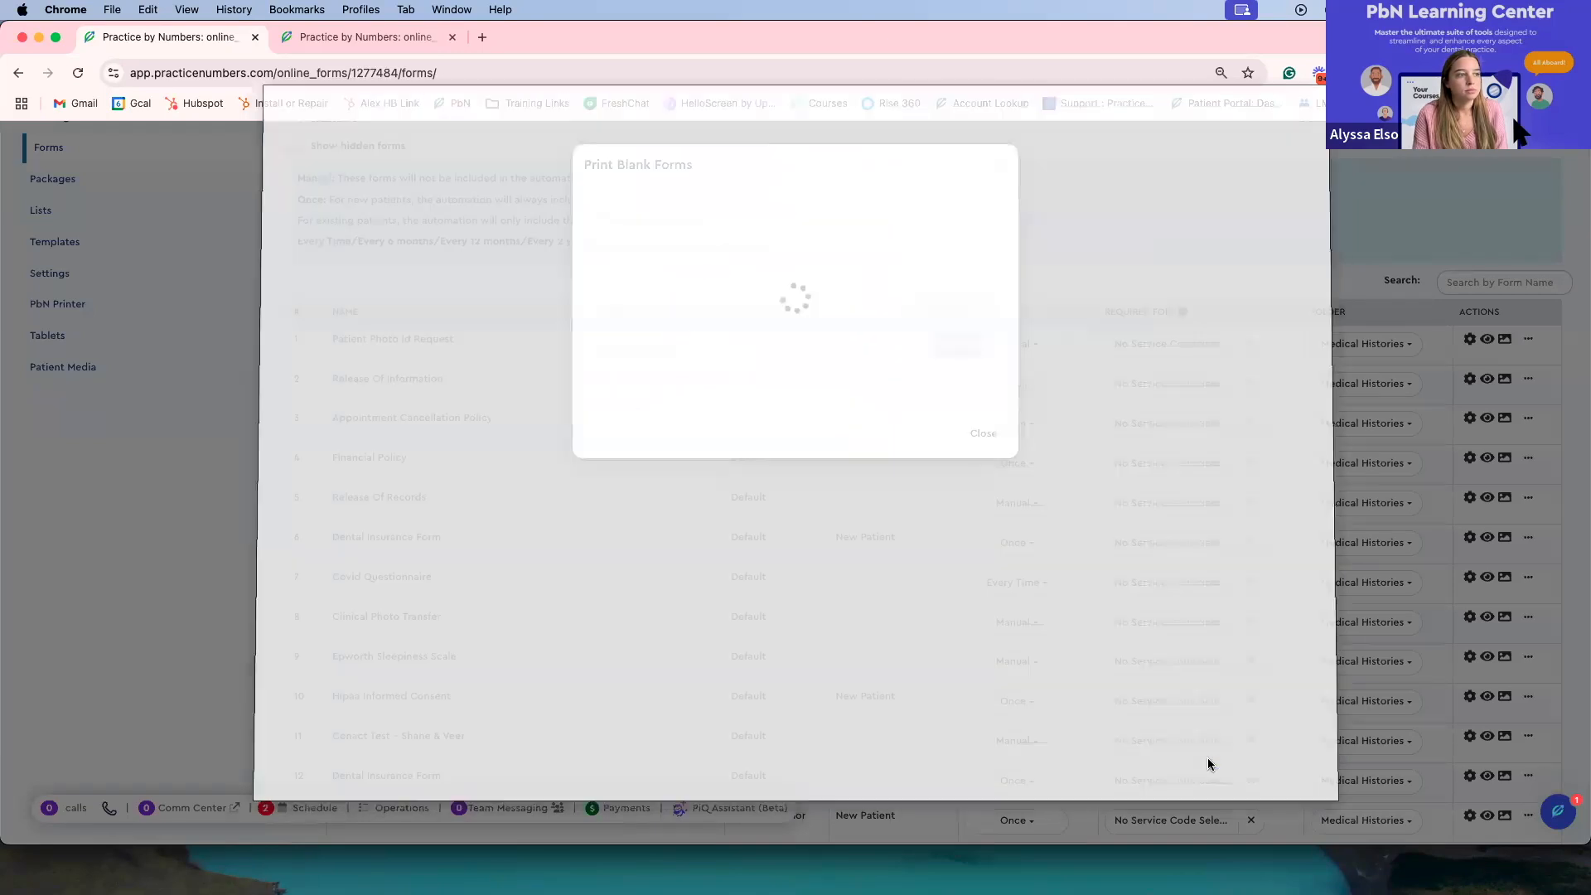
click(984, 433)
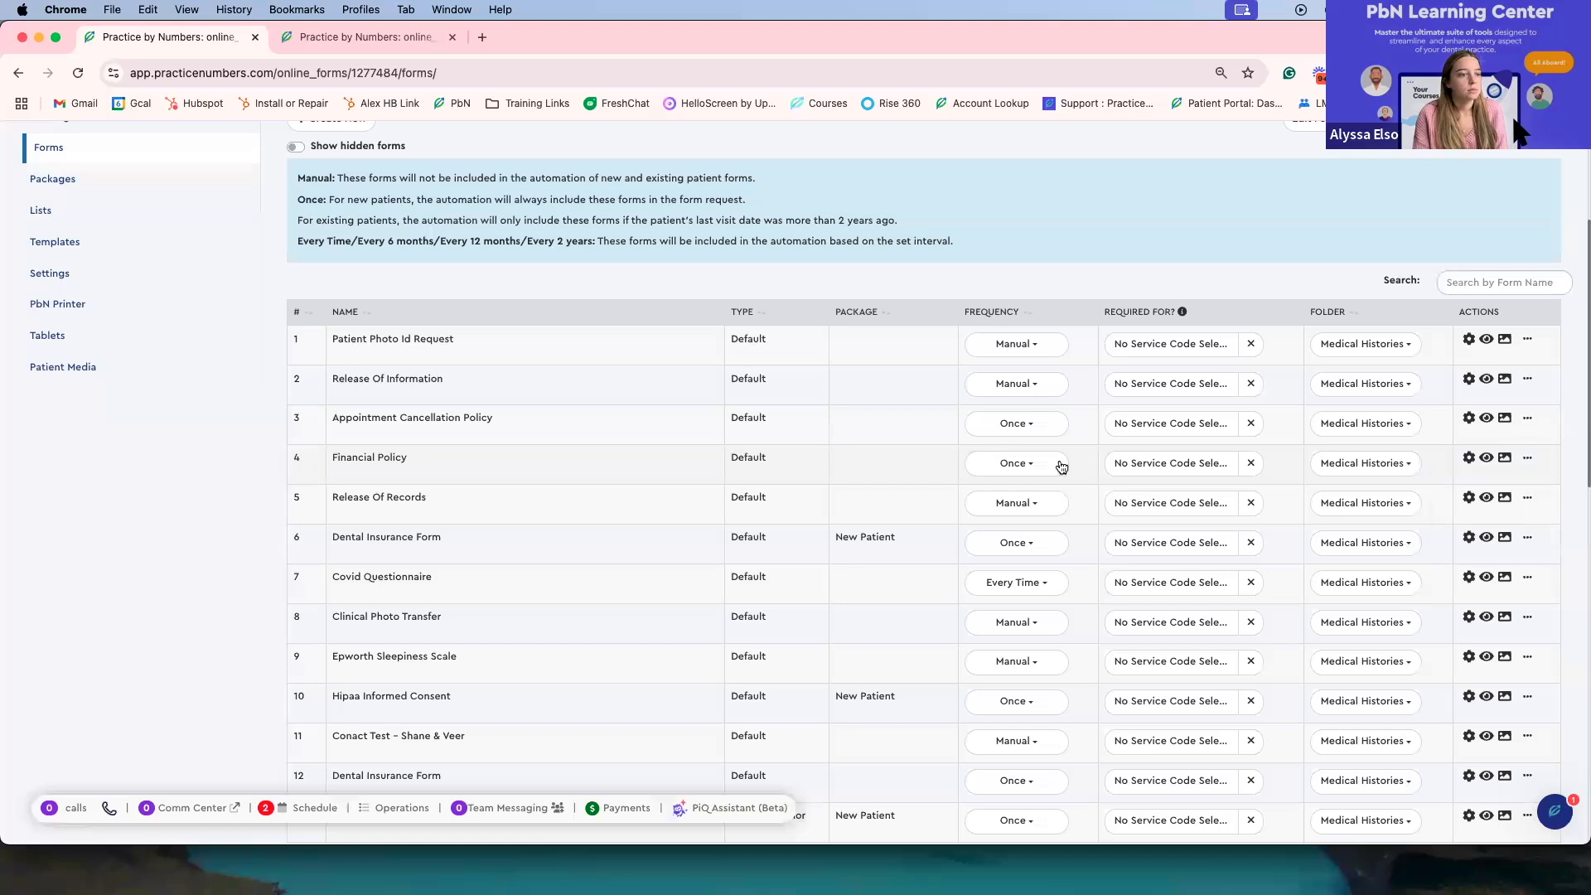
Step: Open the Packages section of Online Forms
scroll(743, 447, up, 1)
scroll(774, 457, up, 2)
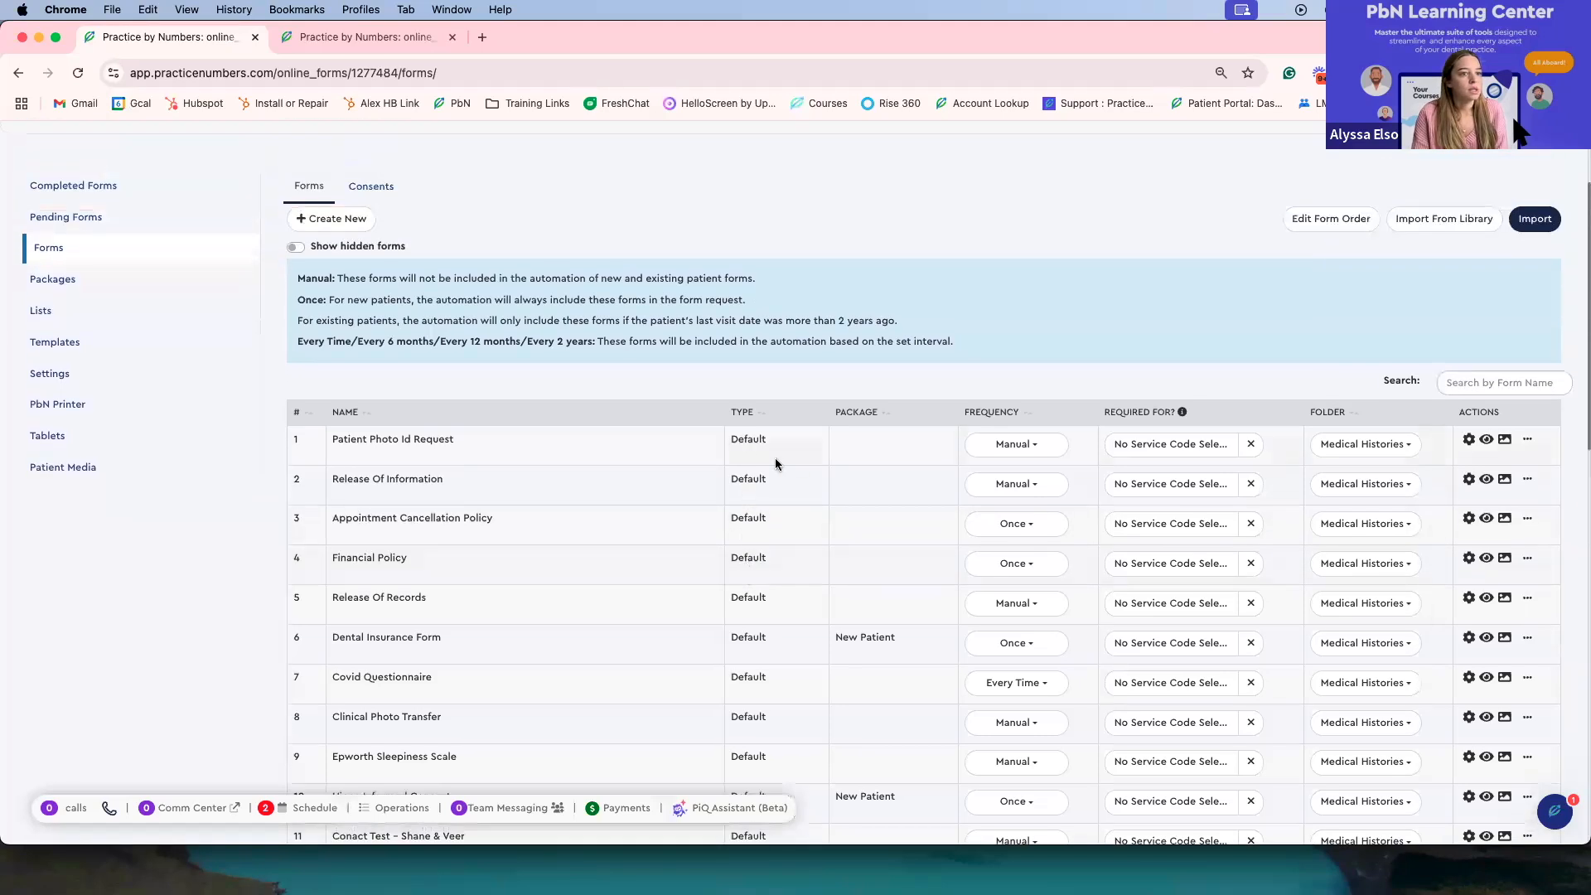
scroll(793, 456, down, 4)
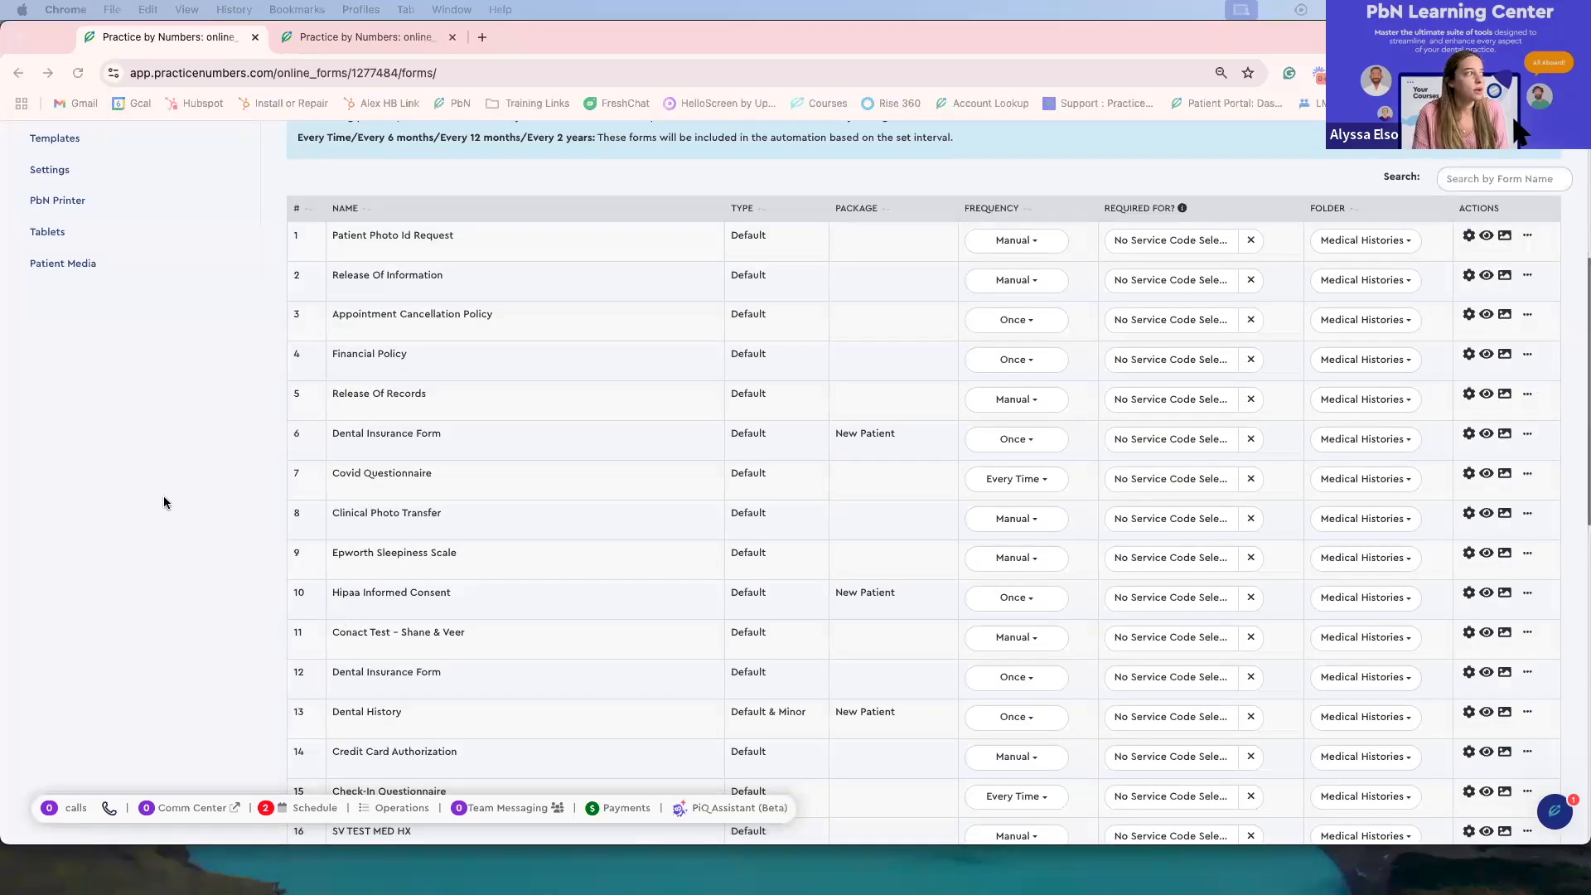
scroll(164, 502, up, 5)
click(49, 253)
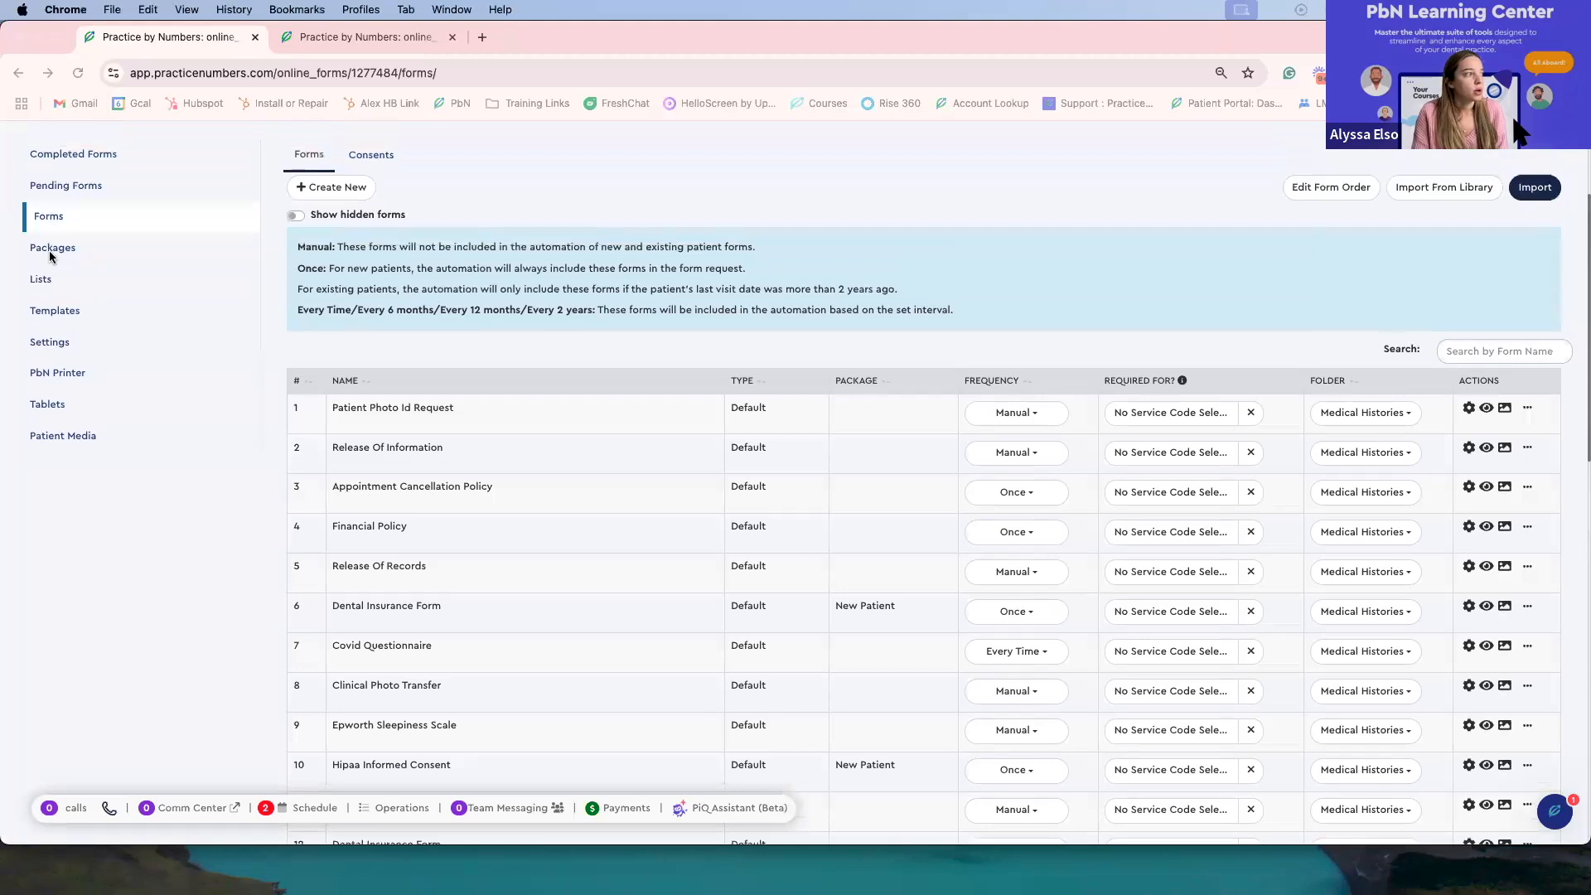
click(61, 252)
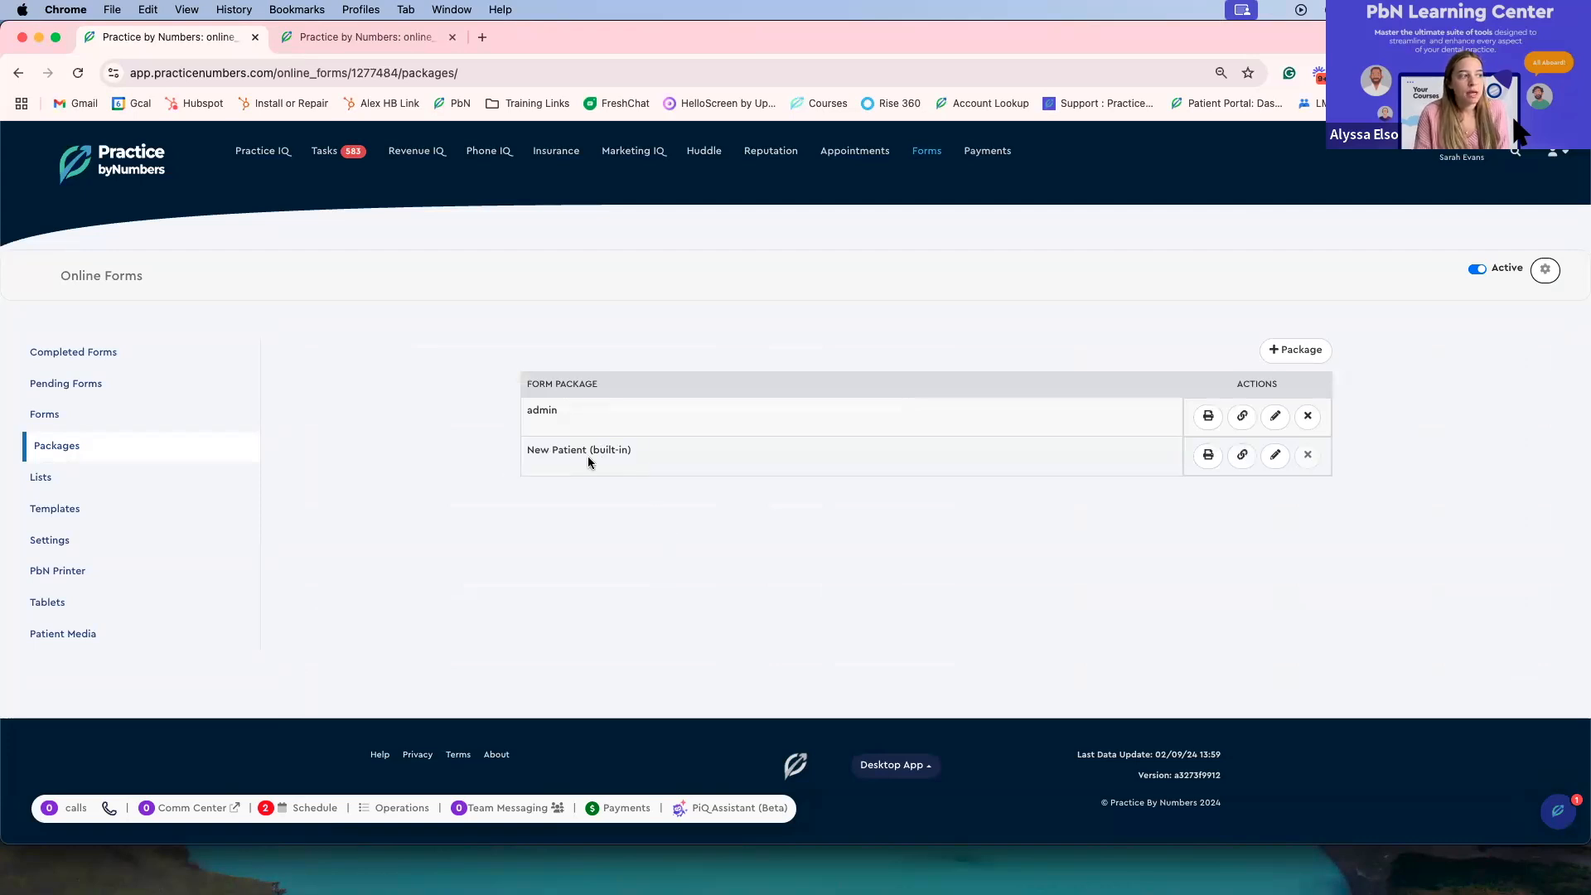
Step: Return to the Forms list and scroll through it
click(47, 414)
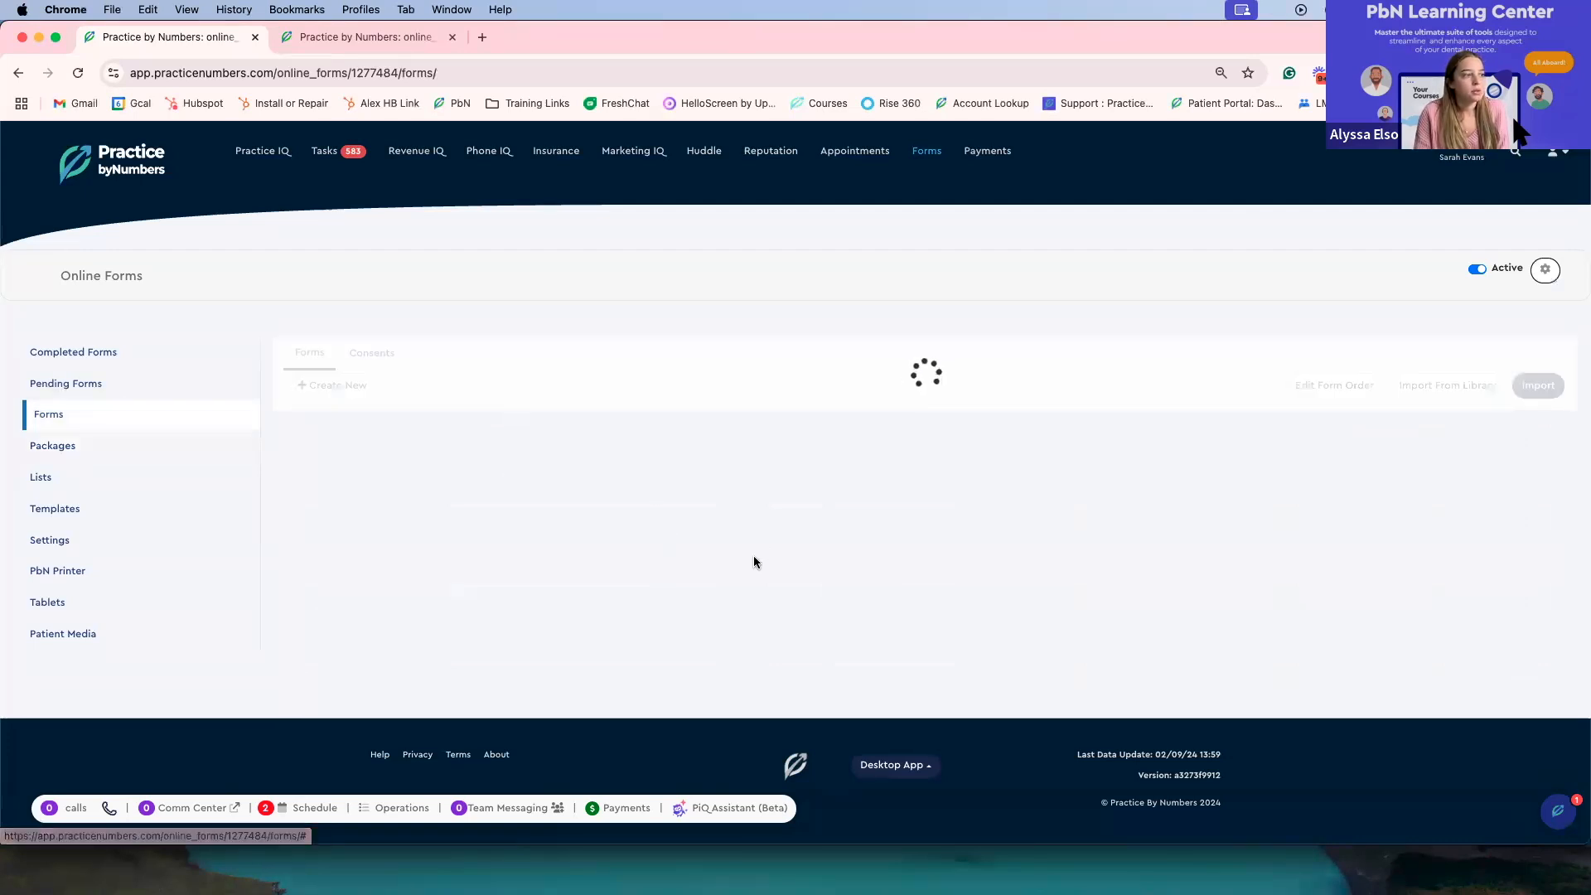
scroll(746, 547, down, 10)
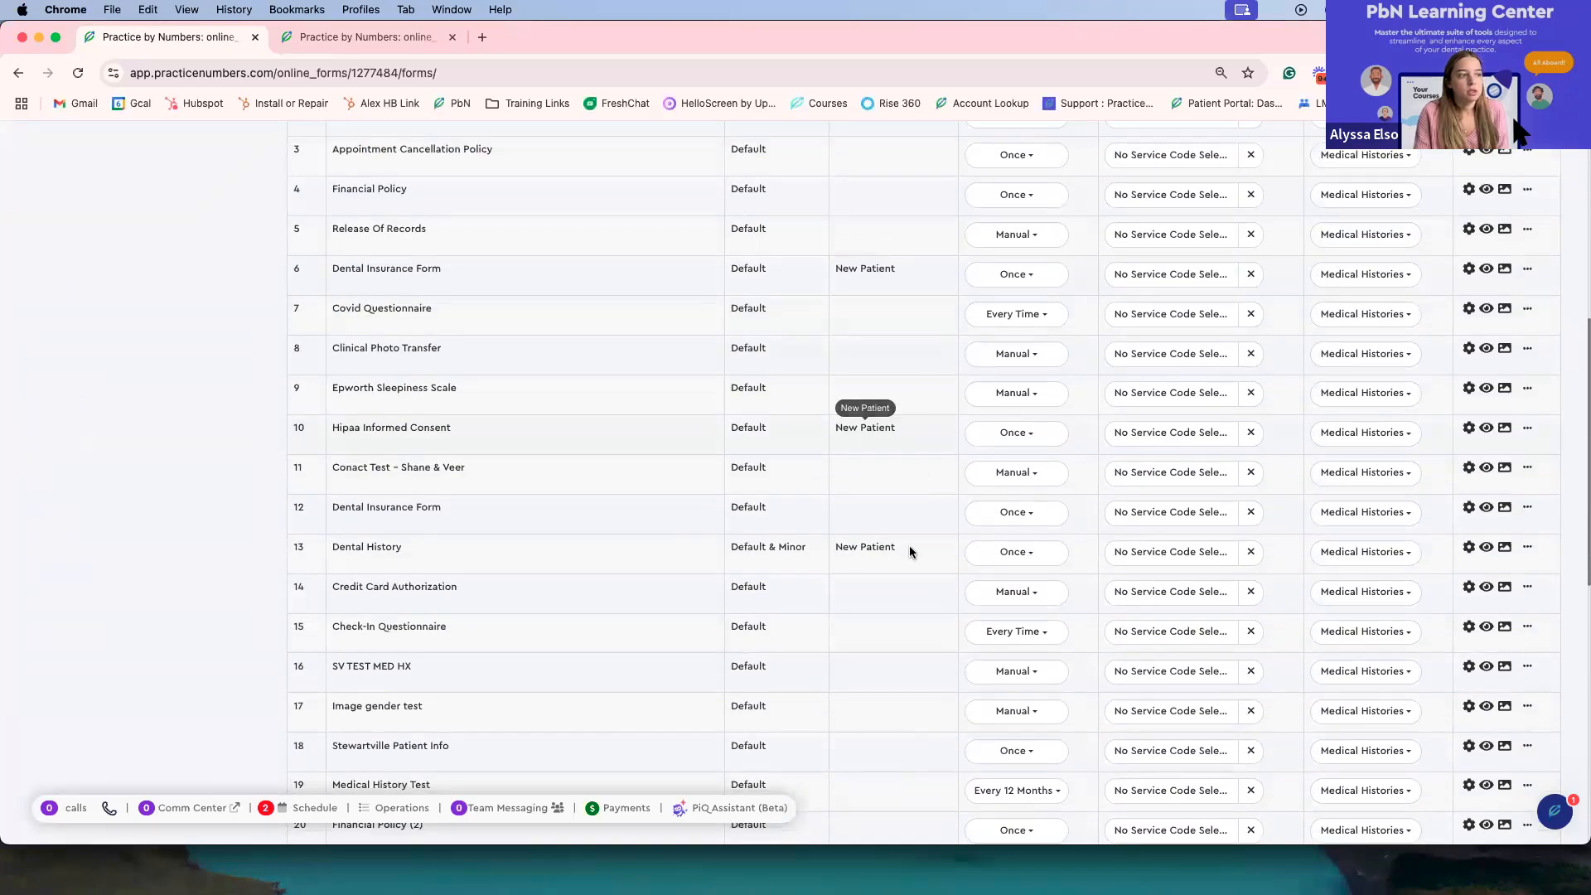
scroll(266, 427, up, 5)
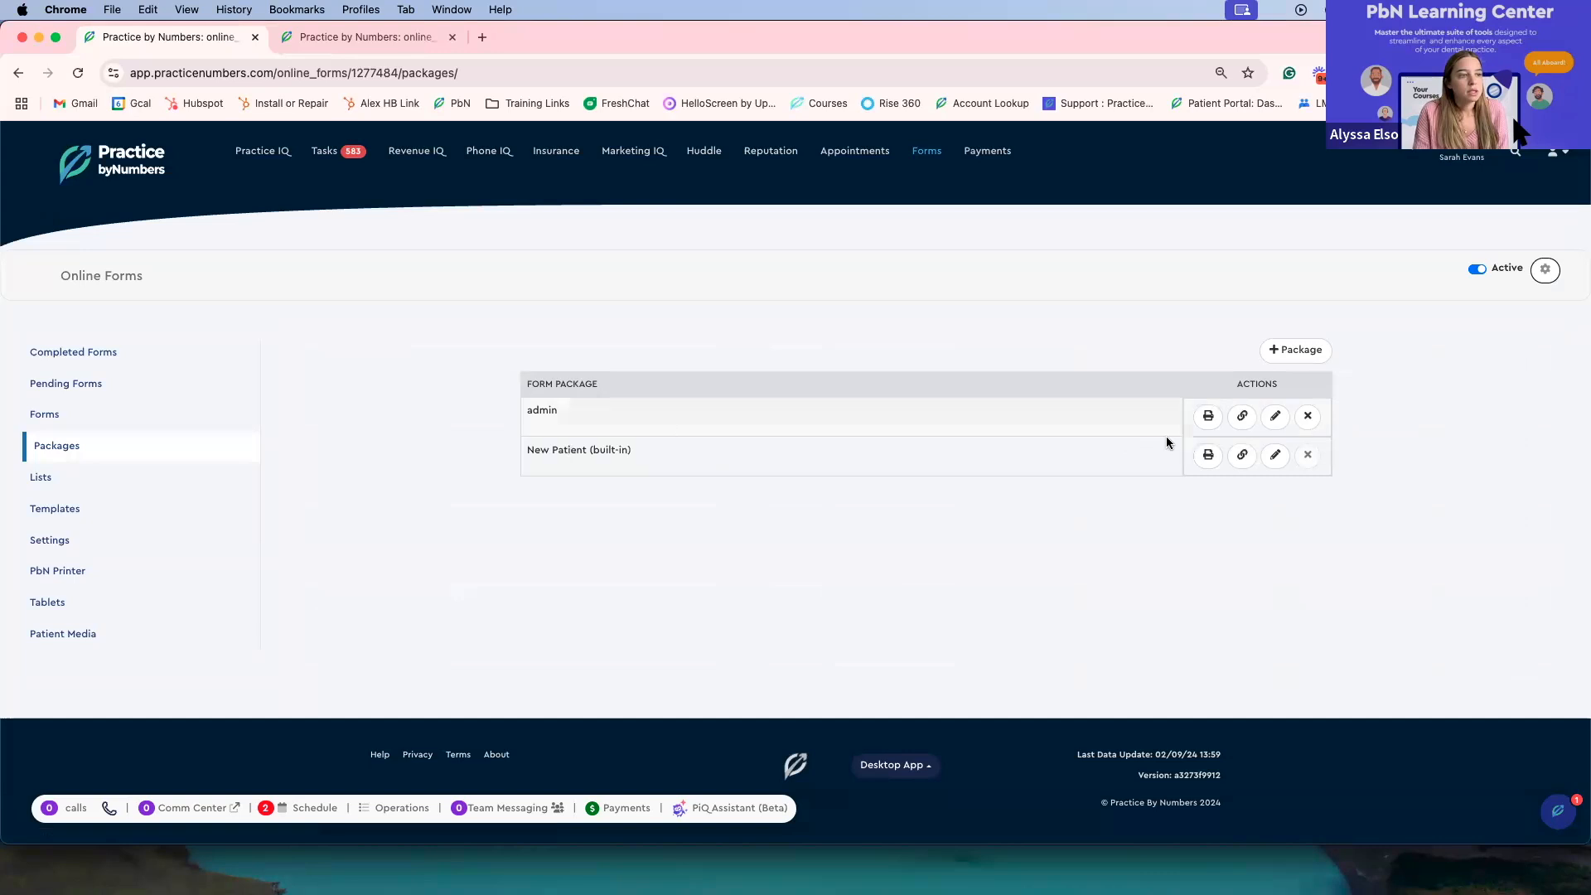
Step: Open the New Patient package for editing and review its forms and consent forms
click(1275, 454)
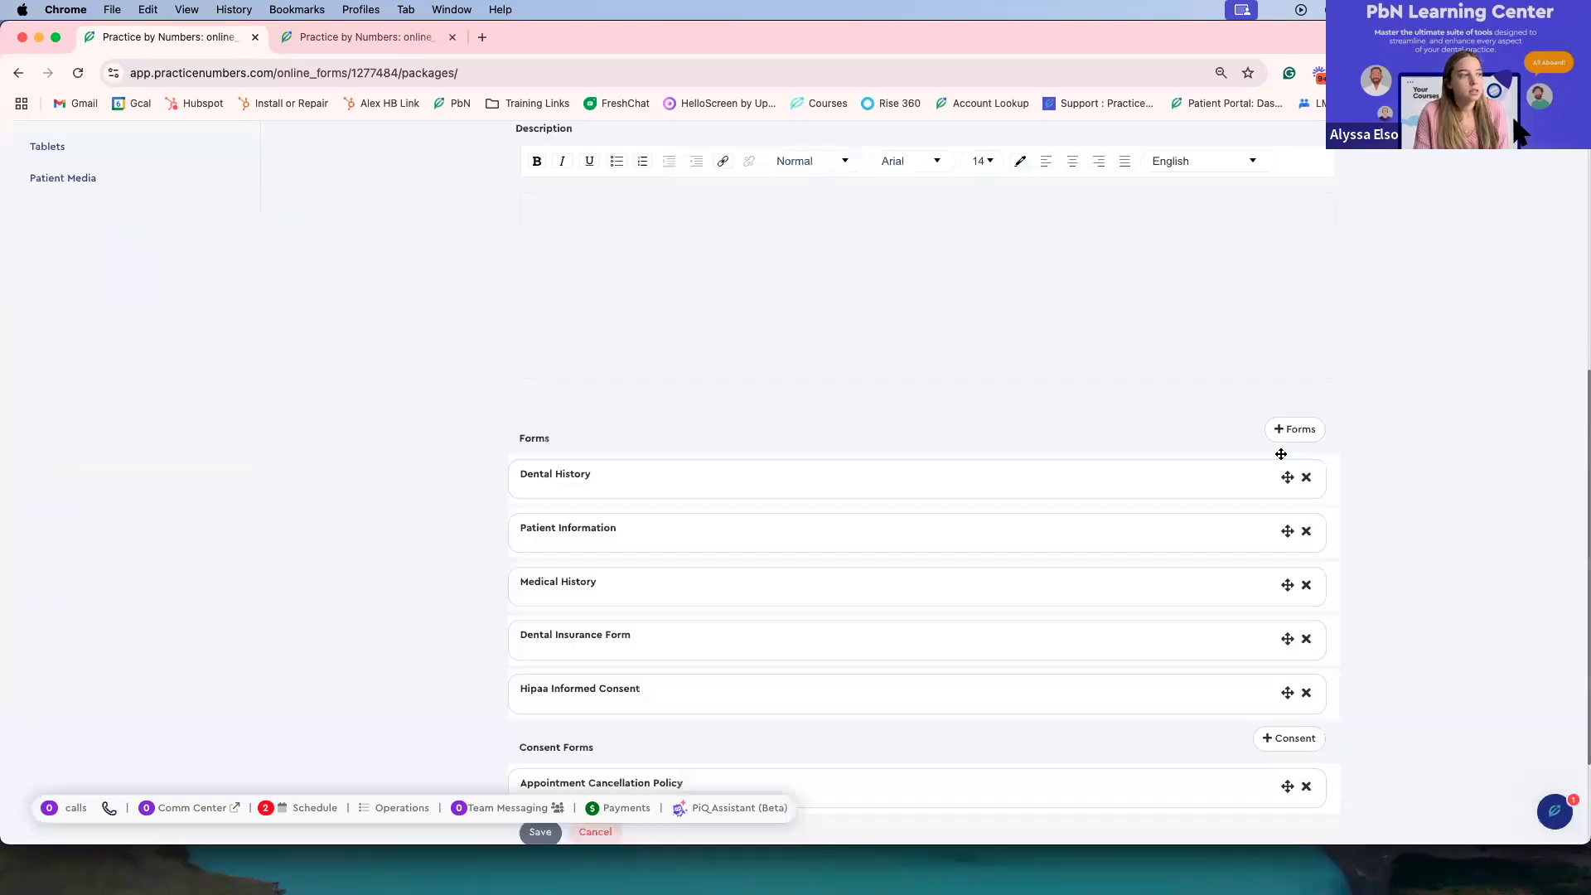
scroll(1176, 463, down, 2)
scroll(1177, 462, up, 5)
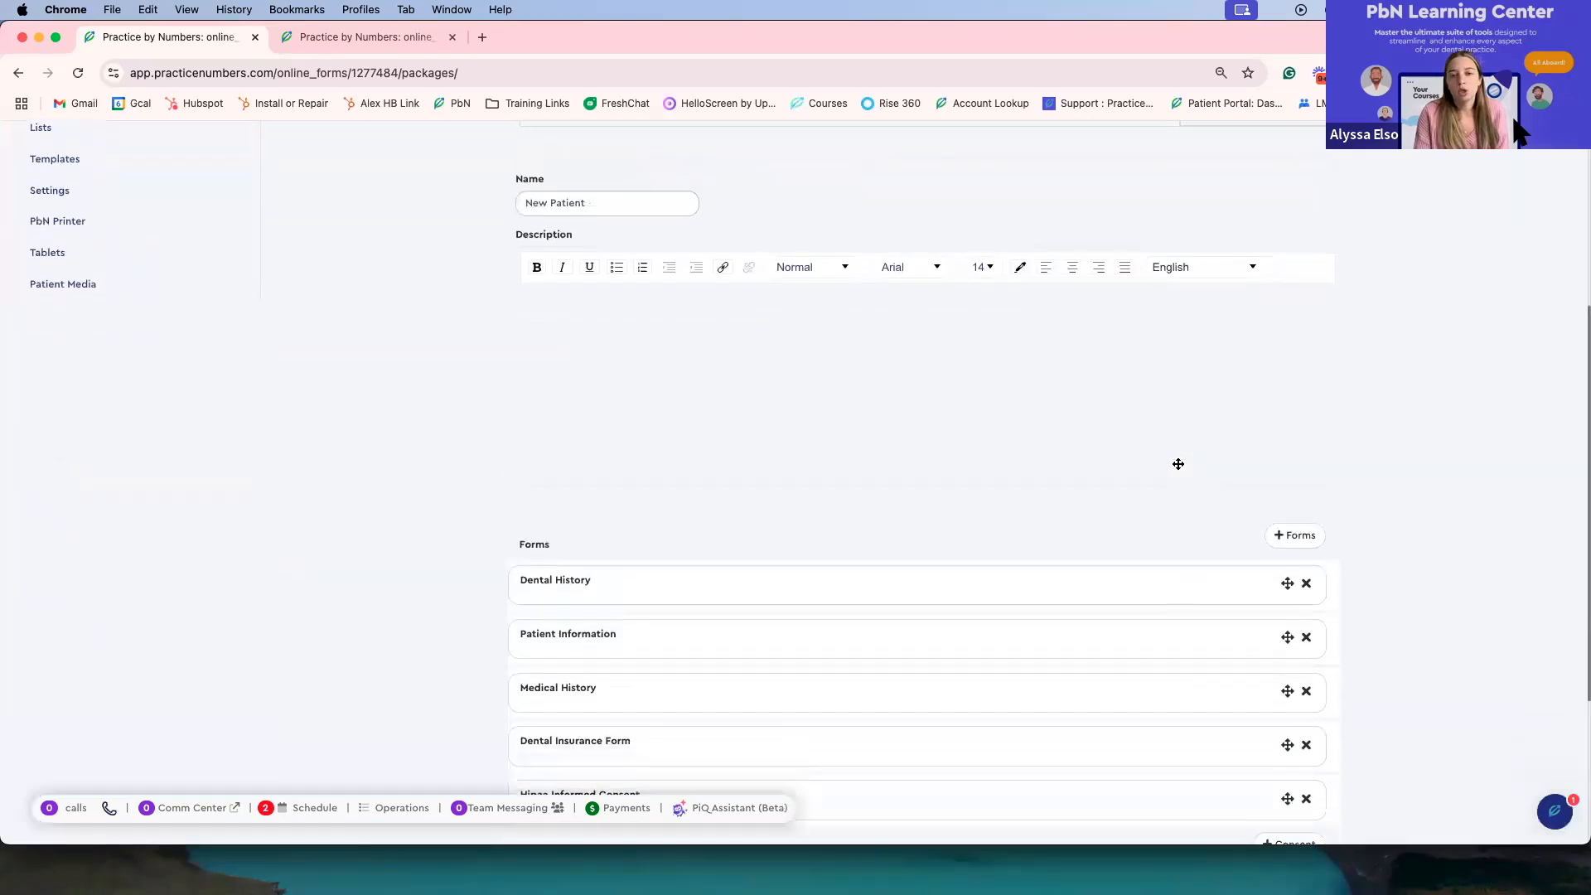
scroll(681, 356, down, 3)
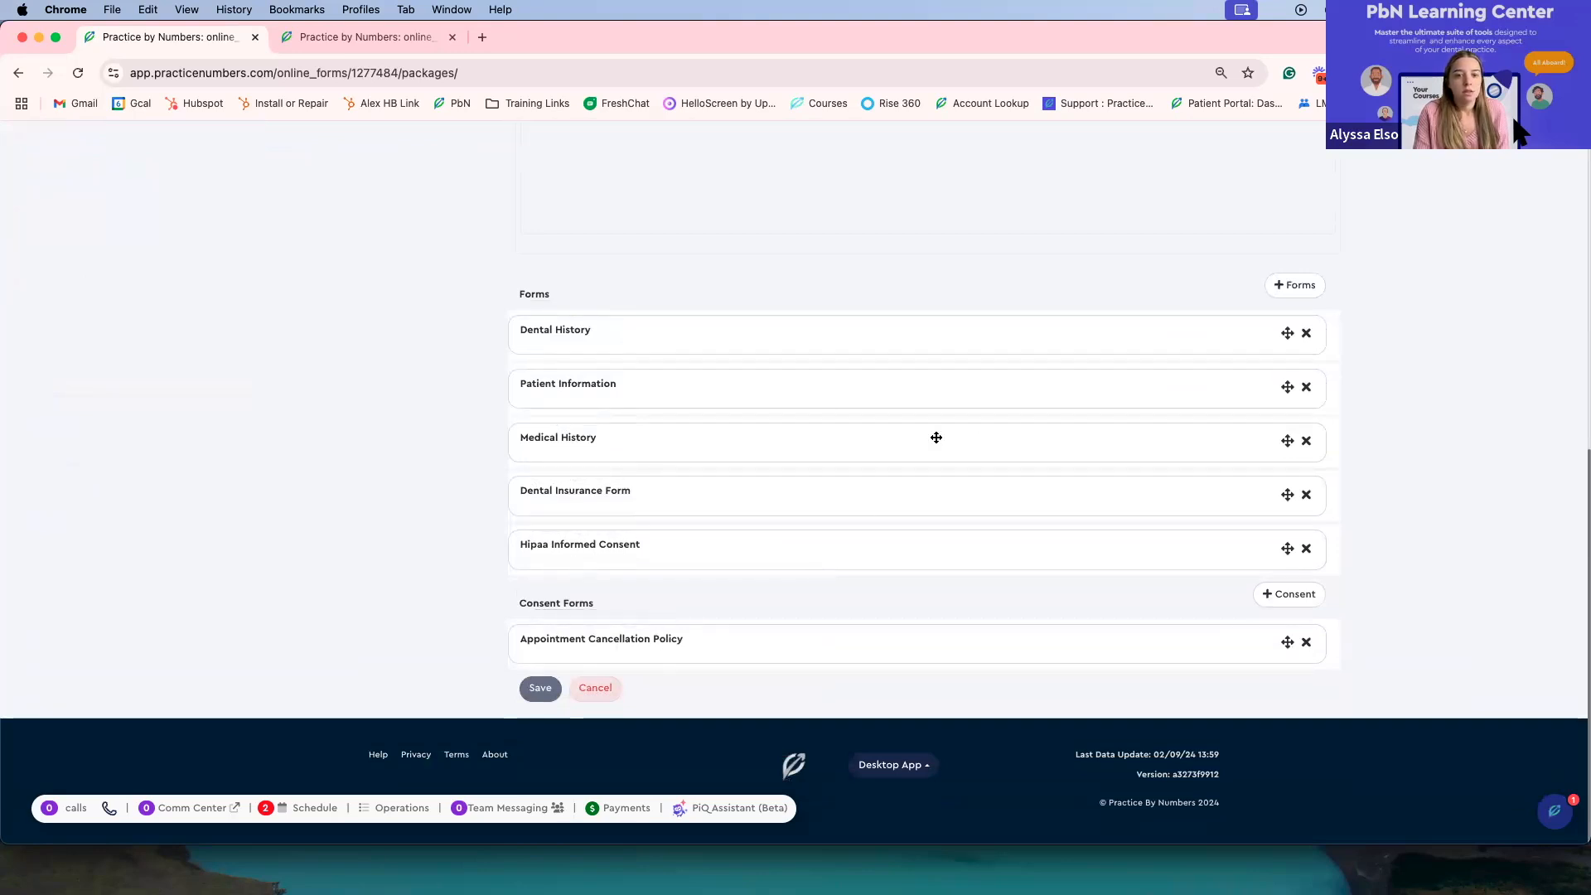
Step: Reorder the New Patient package's forms so Dental History sits below Medical History
scroll(986, 393, up, 2)
scroll(987, 393, down, 1)
drag(1105, 406, 1097, 505)
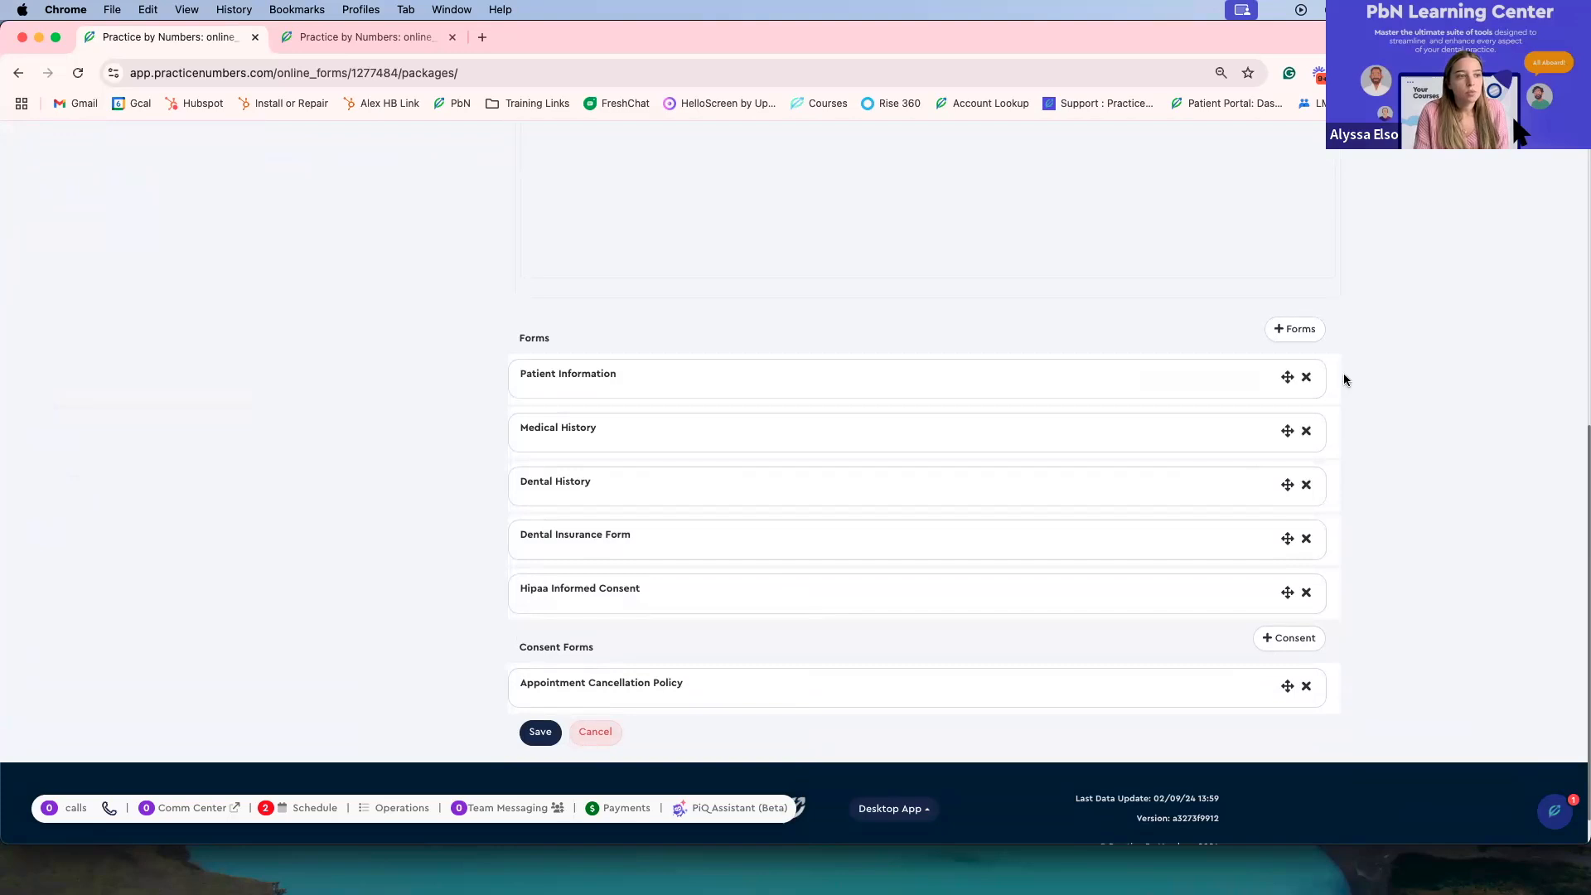
Step: Add the Credit Card Authorization form to the New Patient package's forms
click(1300, 331)
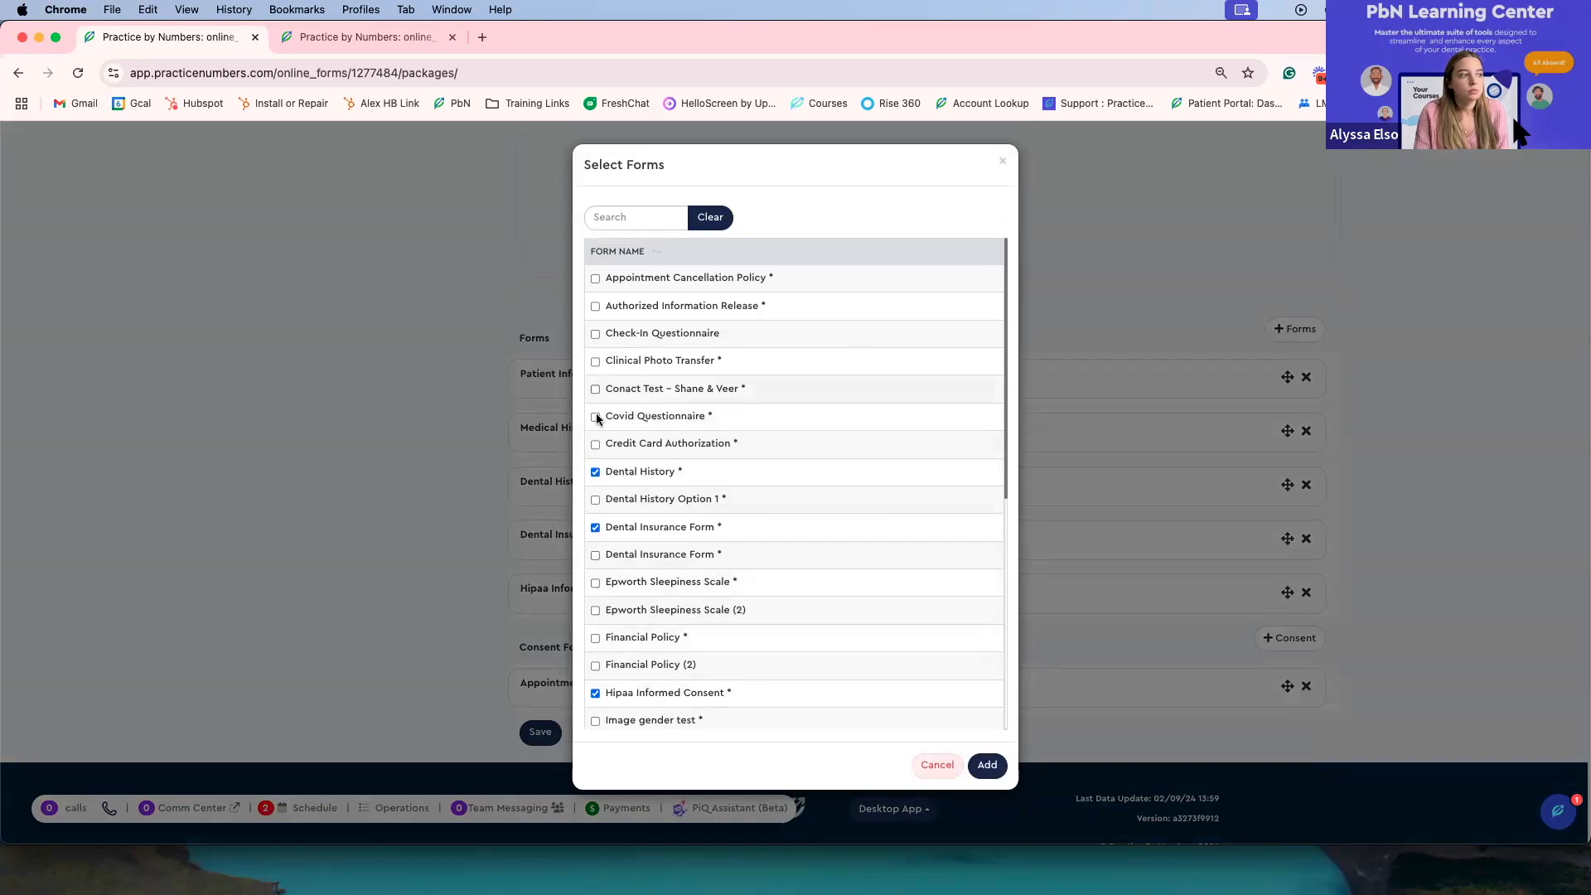
click(987, 764)
scroll(809, 247, down, 2)
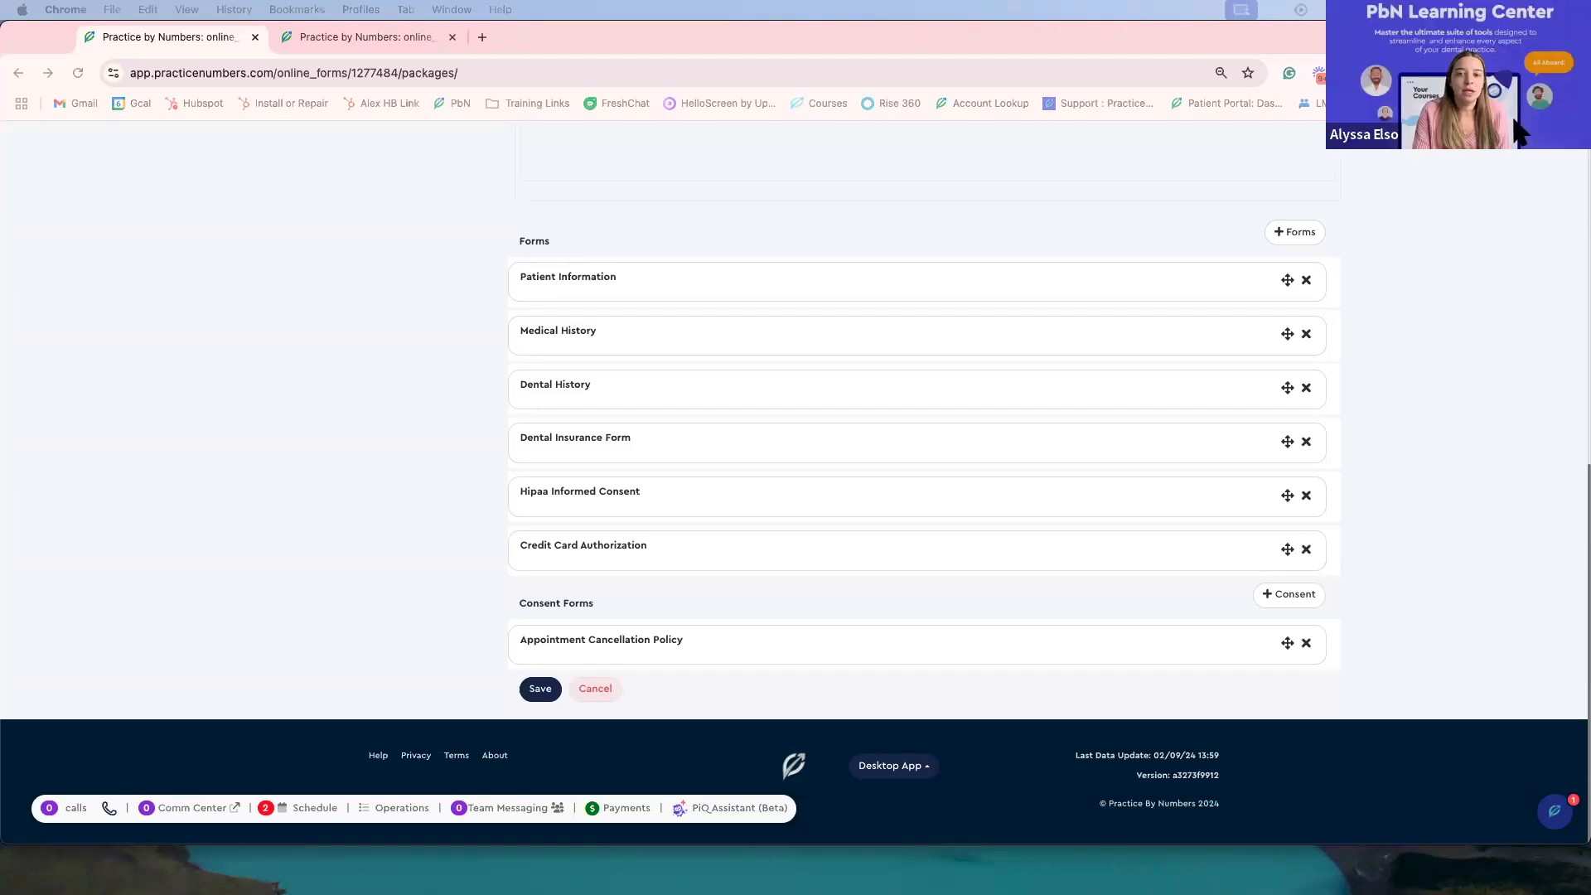
scroll(804, 286, up, 8)
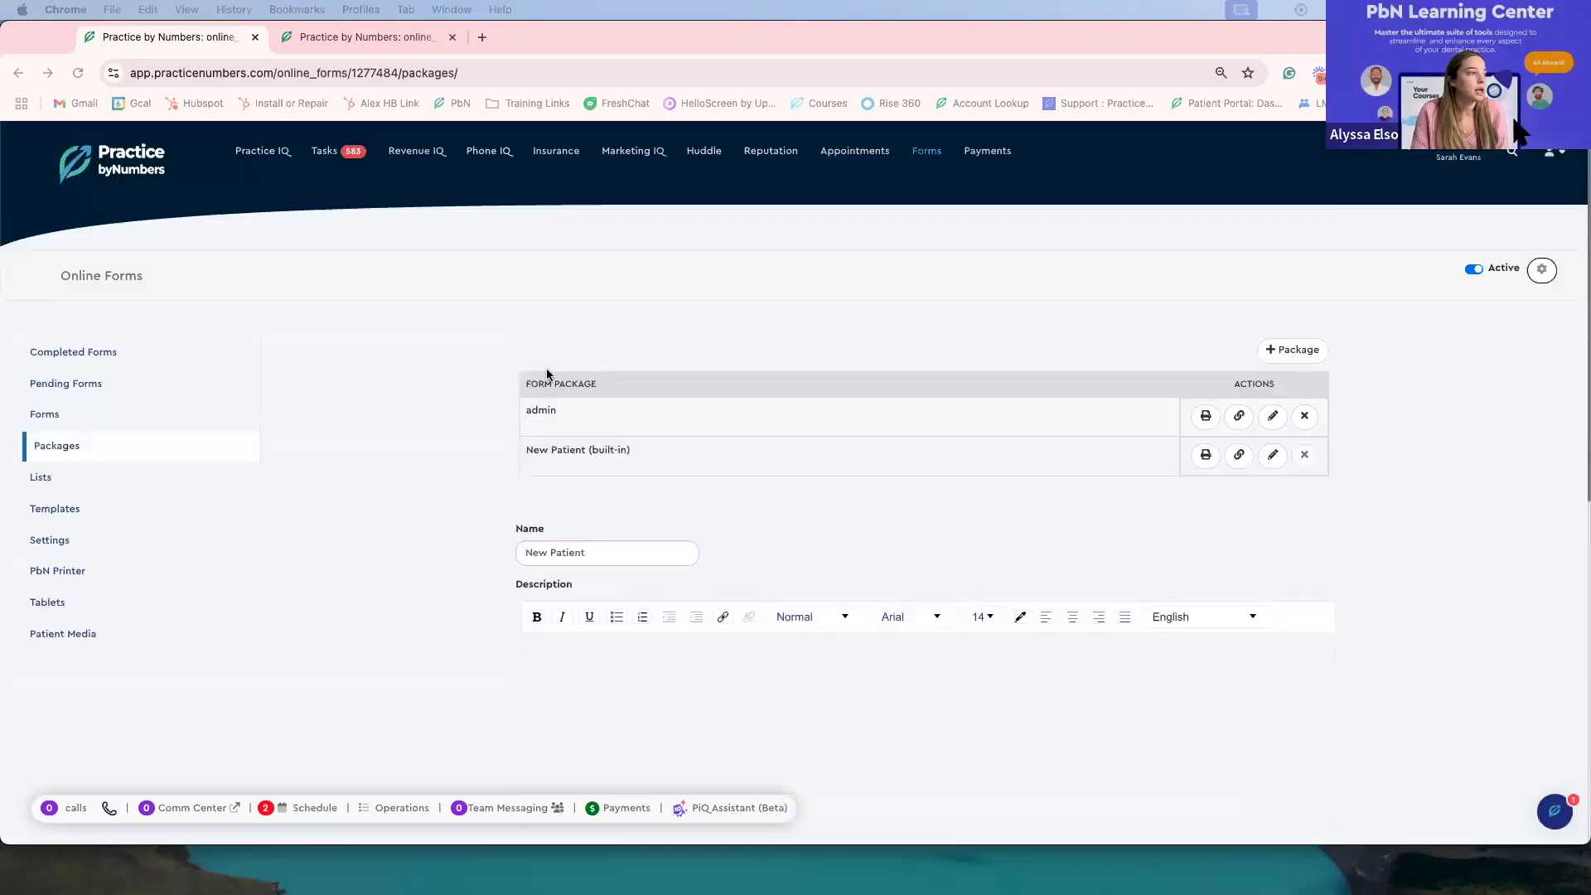
Step: Go to the Forms list, open the Release Of Information form in the form editor, and exit the editor
click(48, 410)
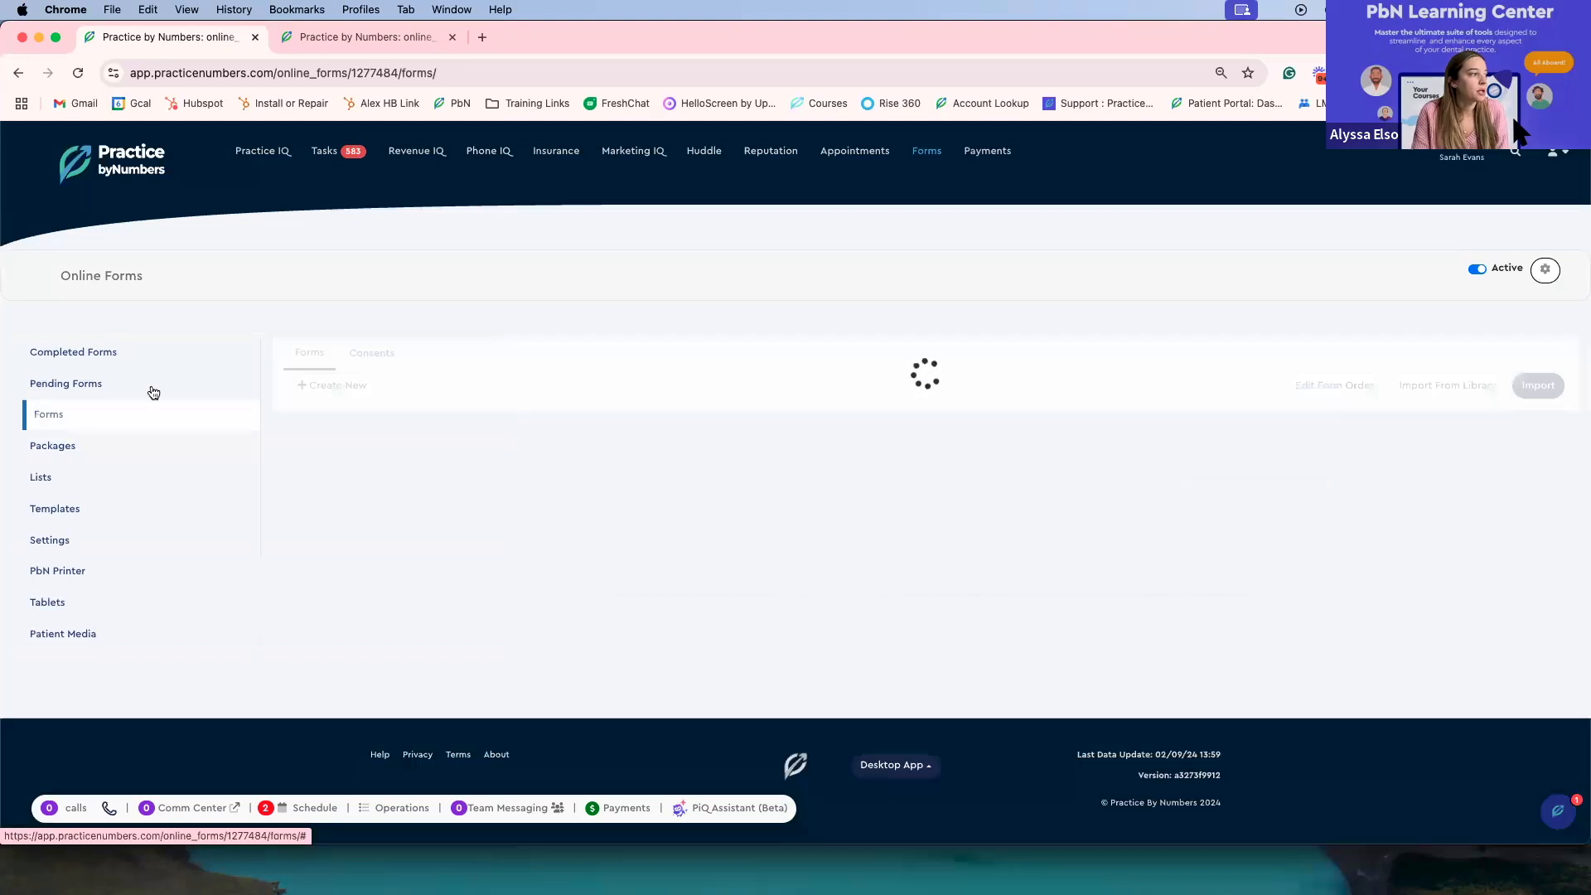
scroll(449, 476, down, 5)
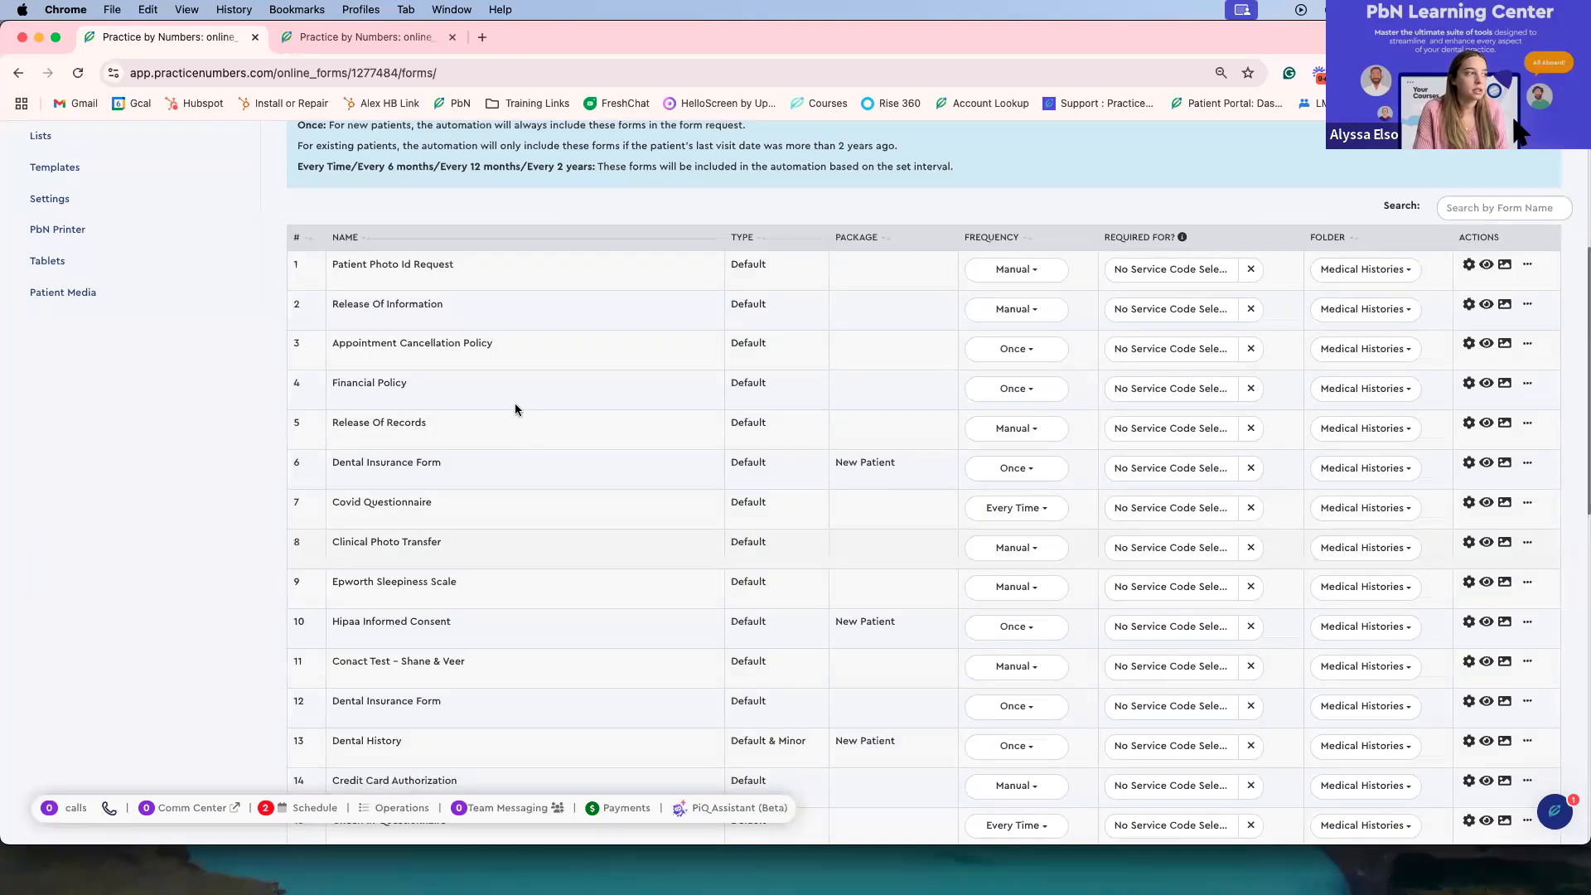
scroll(414, 286, up, 1)
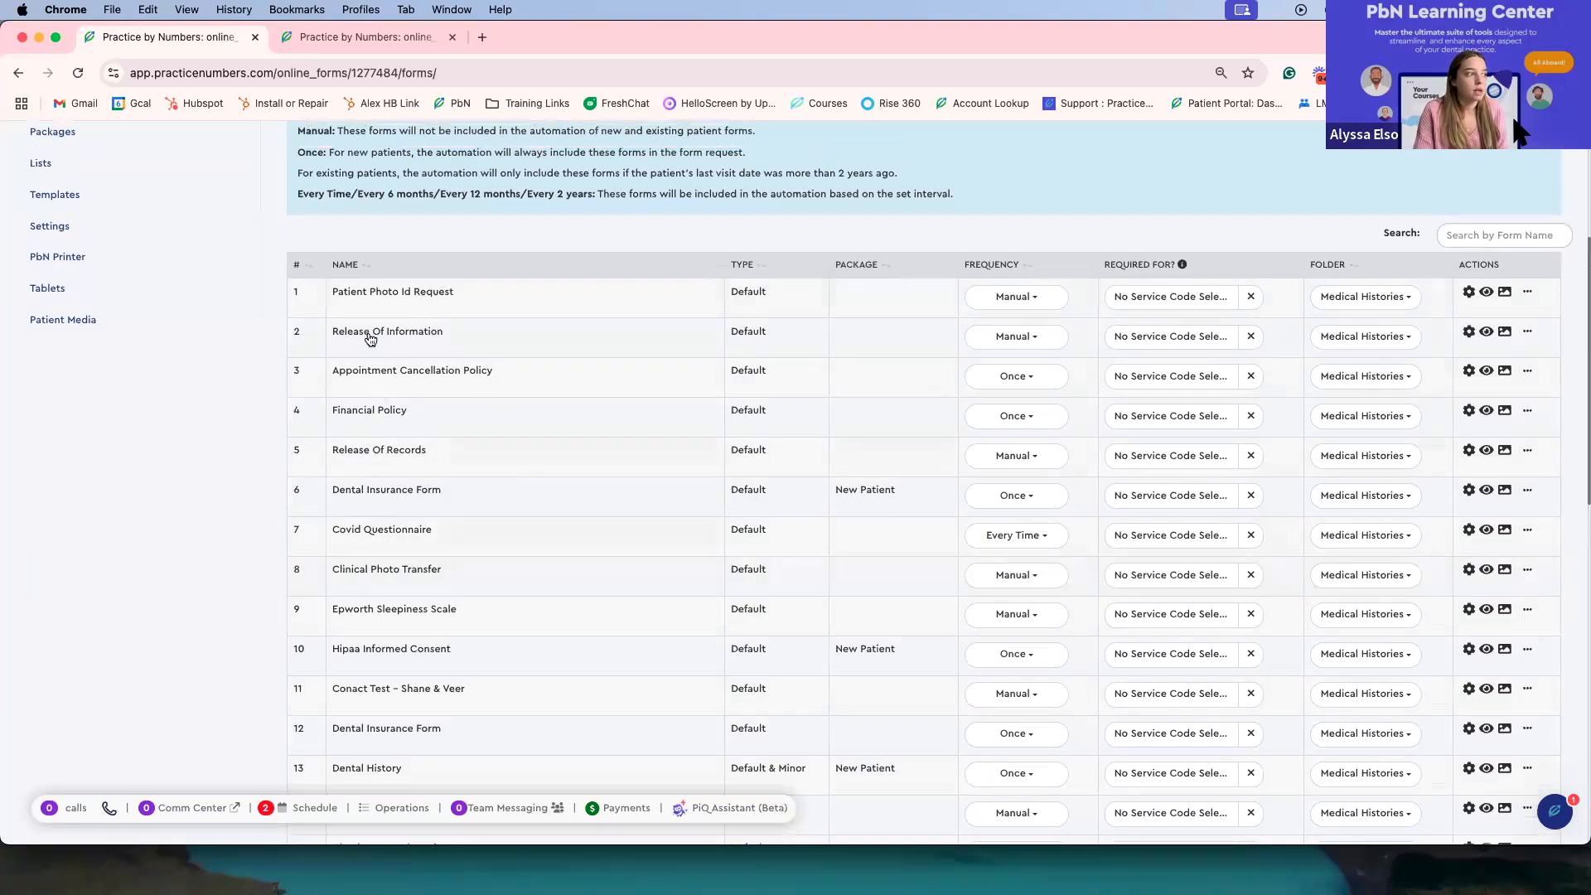
click(370, 335)
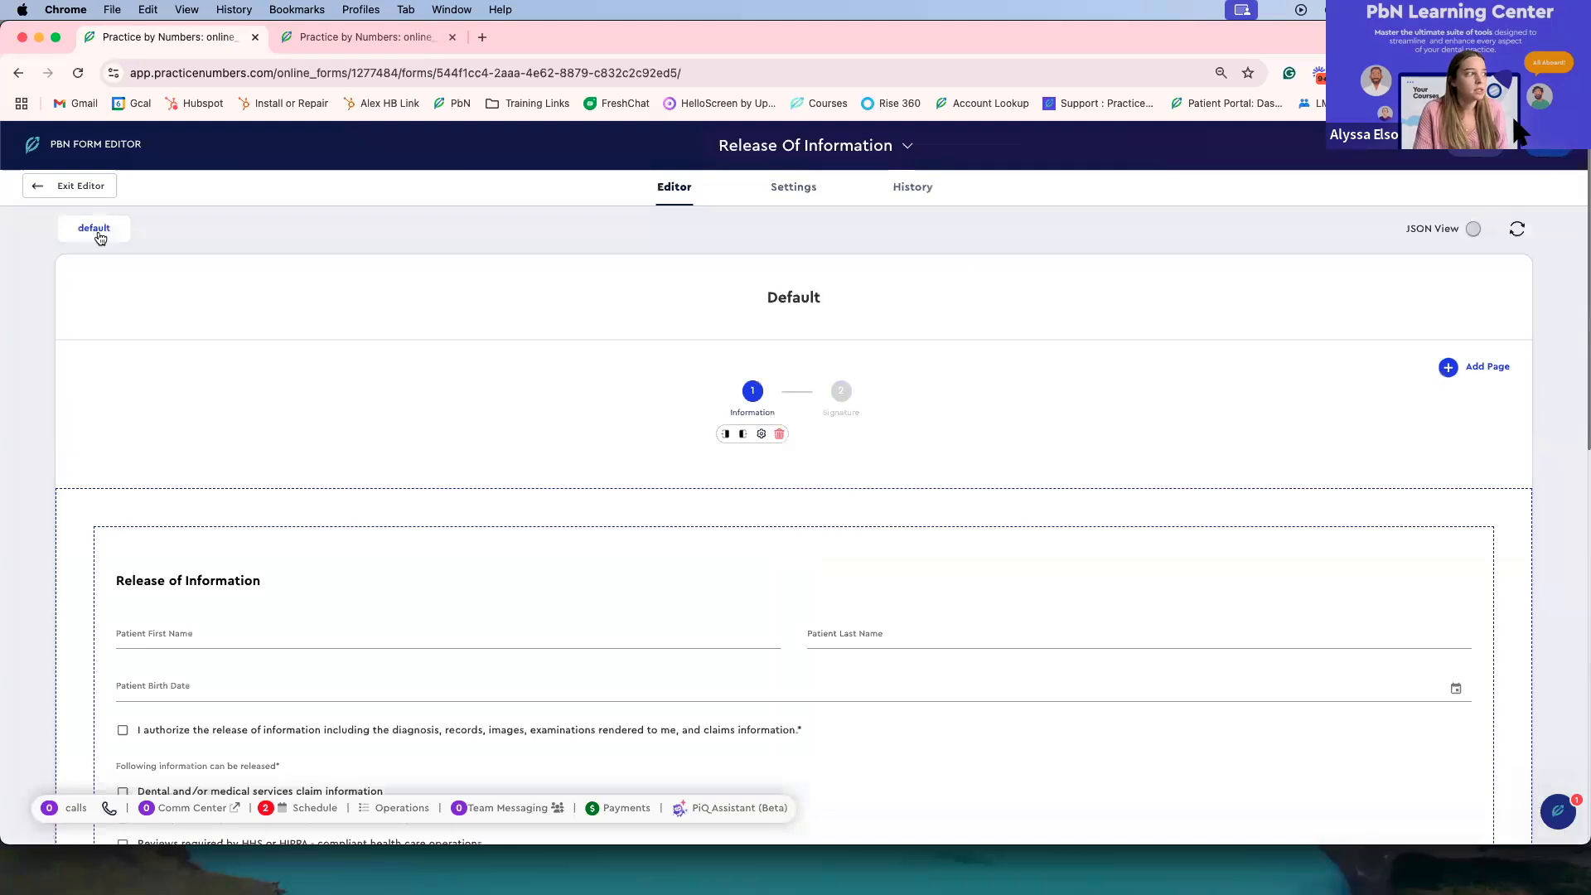
click(90, 188)
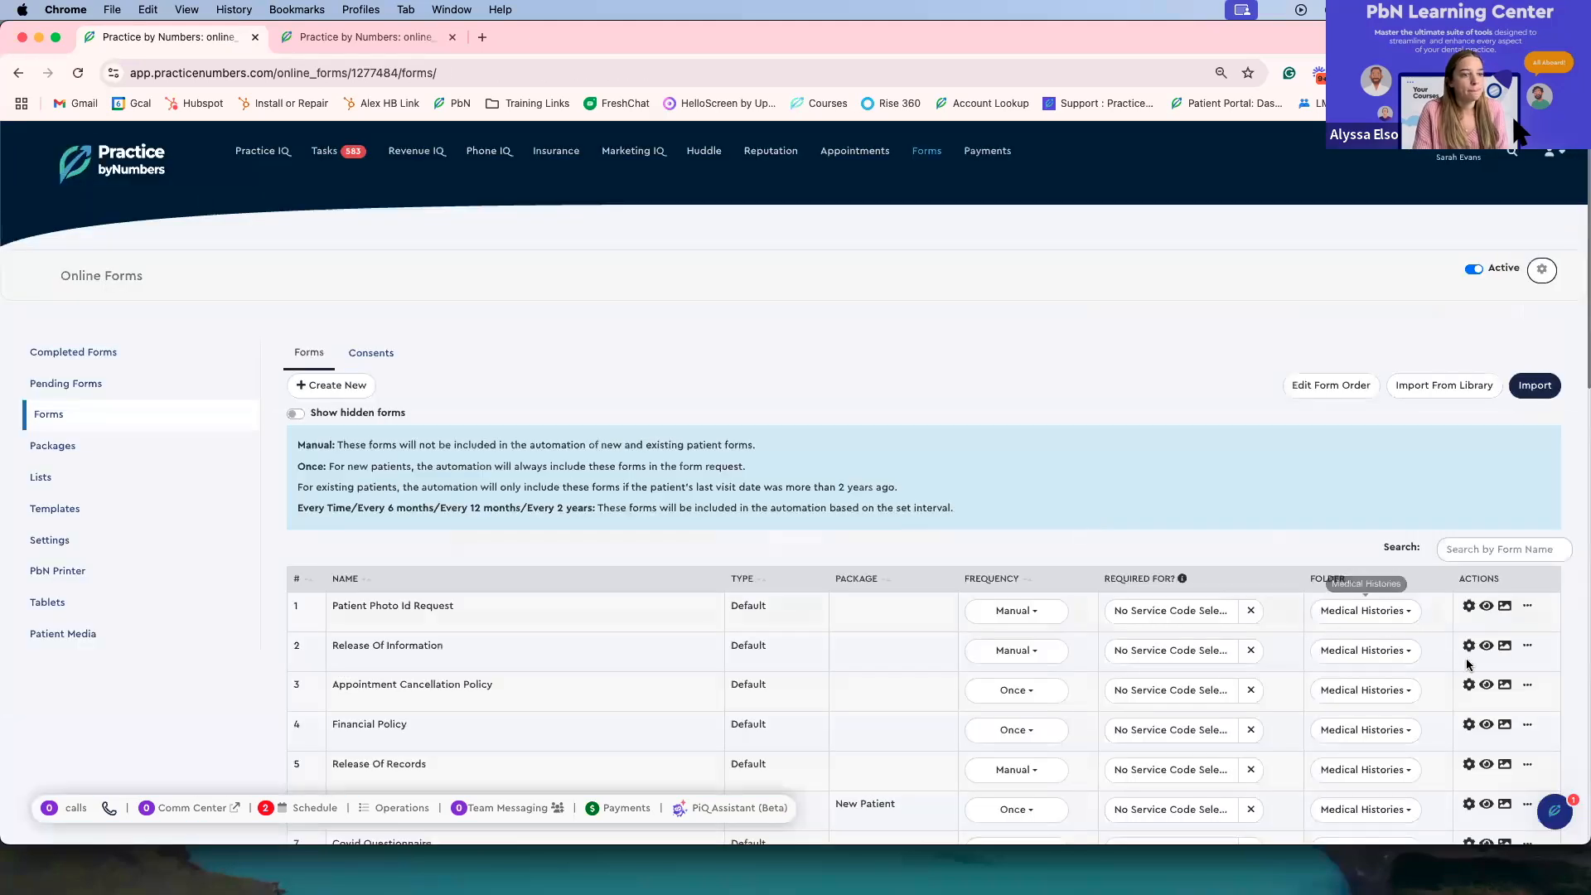
Step: Preview the Release Of Information form, switch it to ES, scroll through the Spanish version, and close the preview
click(1503, 647)
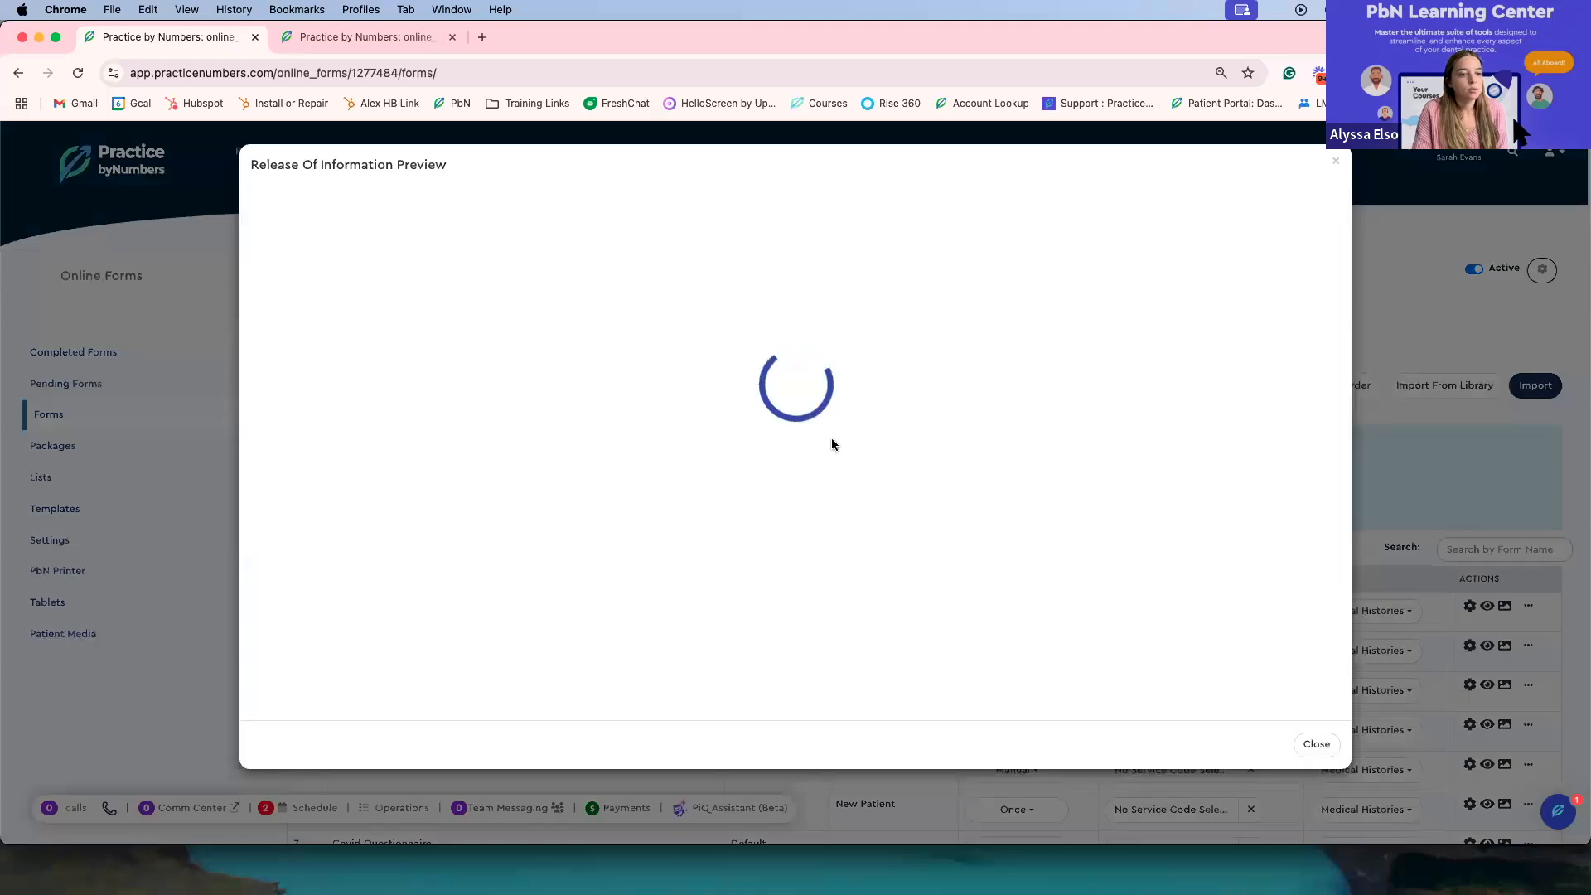
scroll(673, 415, down, 3)
scroll(673, 415, up, 3)
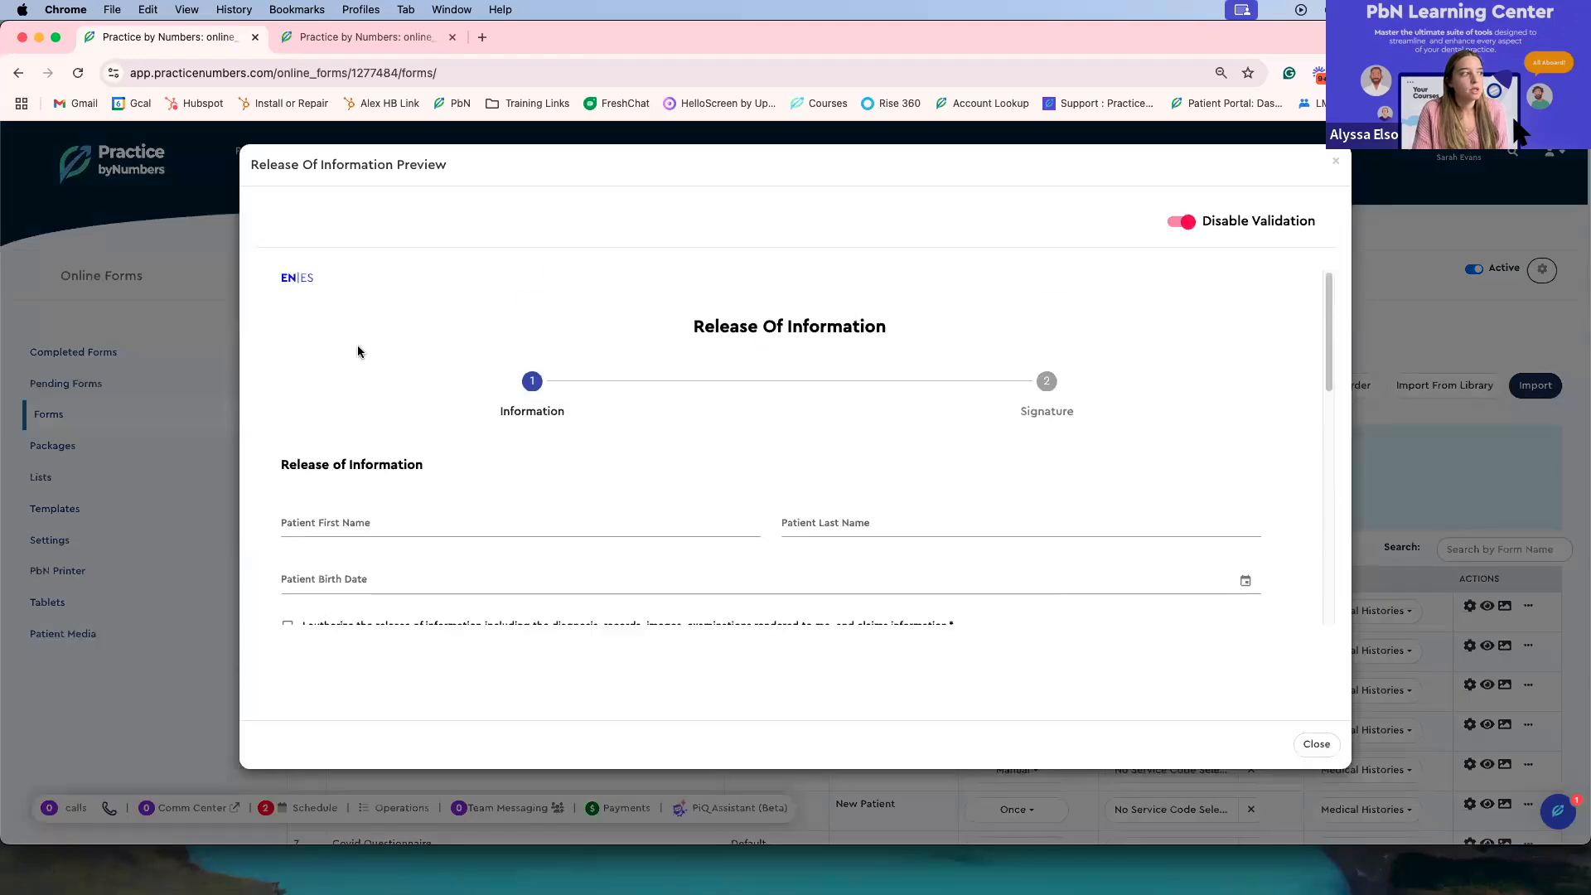
click(307, 283)
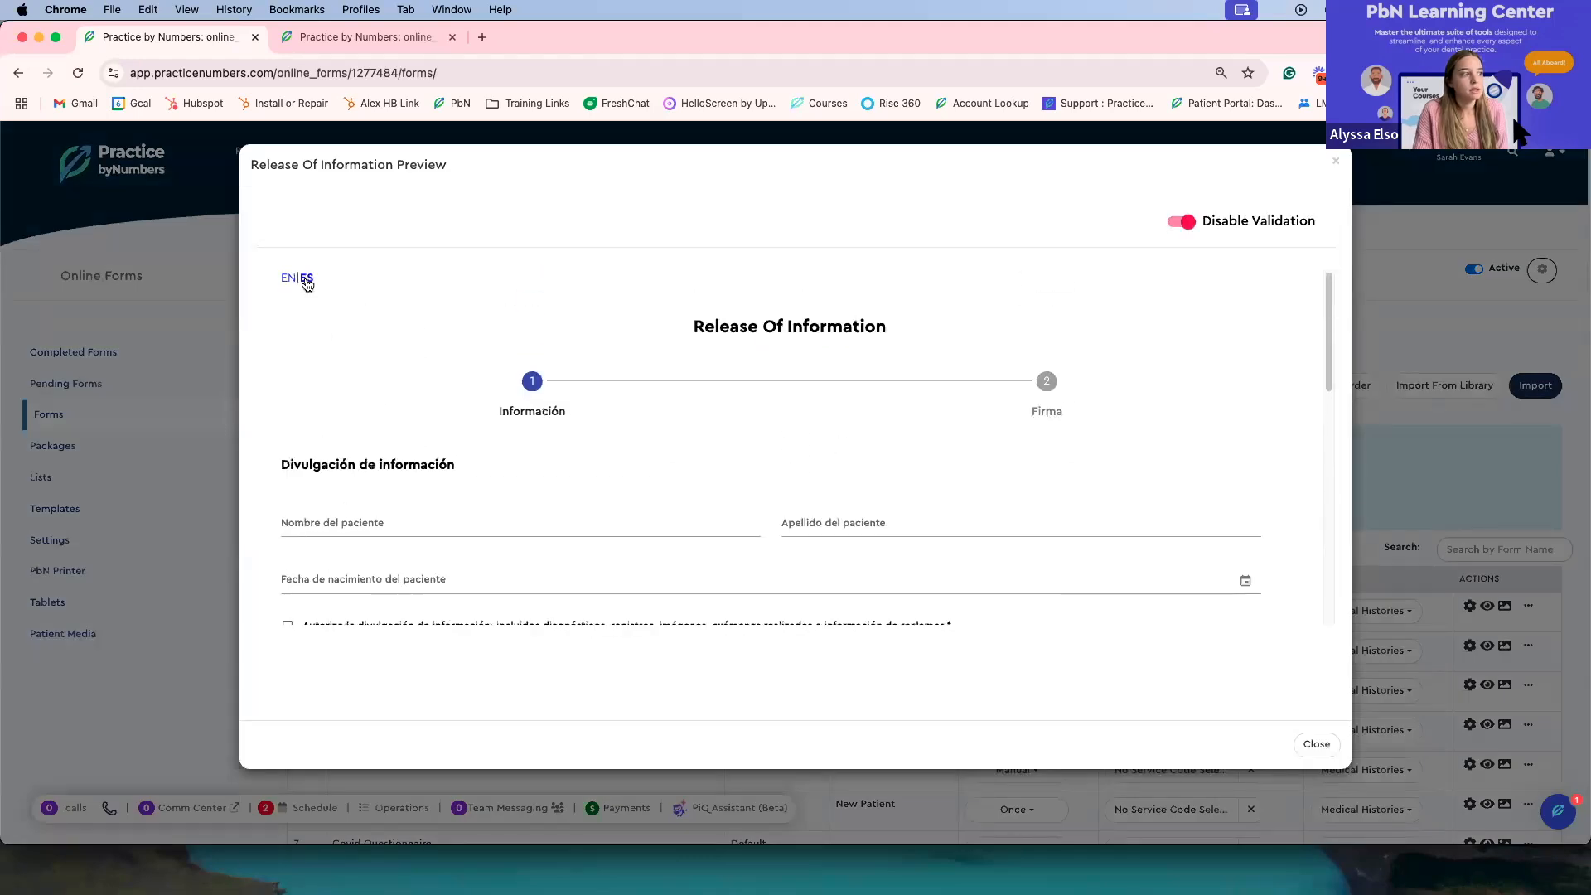
scroll(316, 357, down, 1)
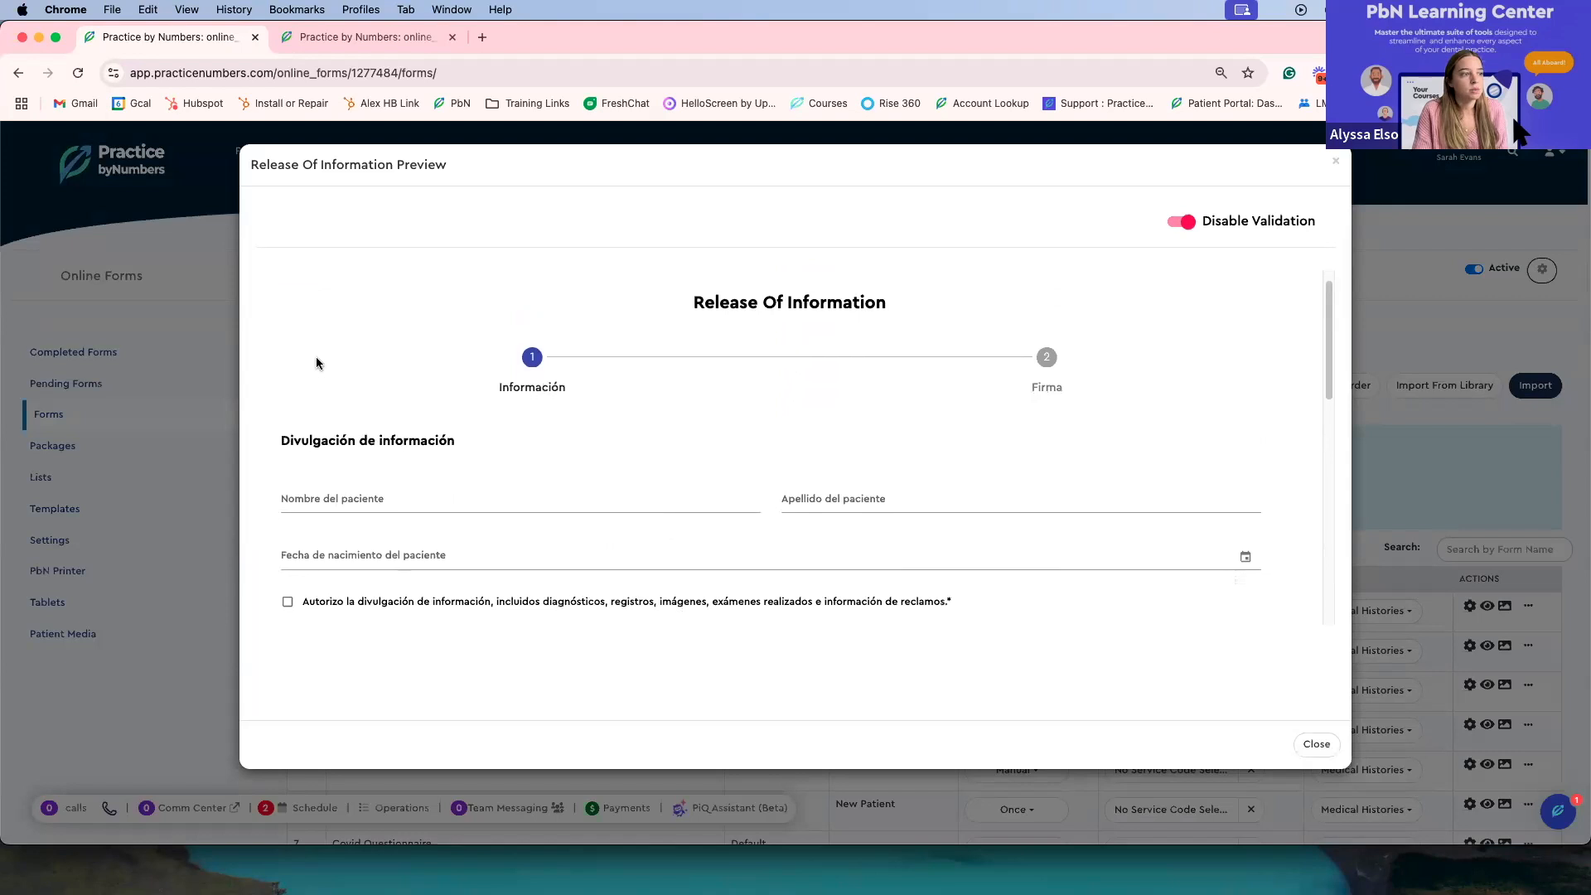
scroll(317, 363, down, 3)
scroll(430, 568, up, 3)
scroll(430, 564, down, 1)
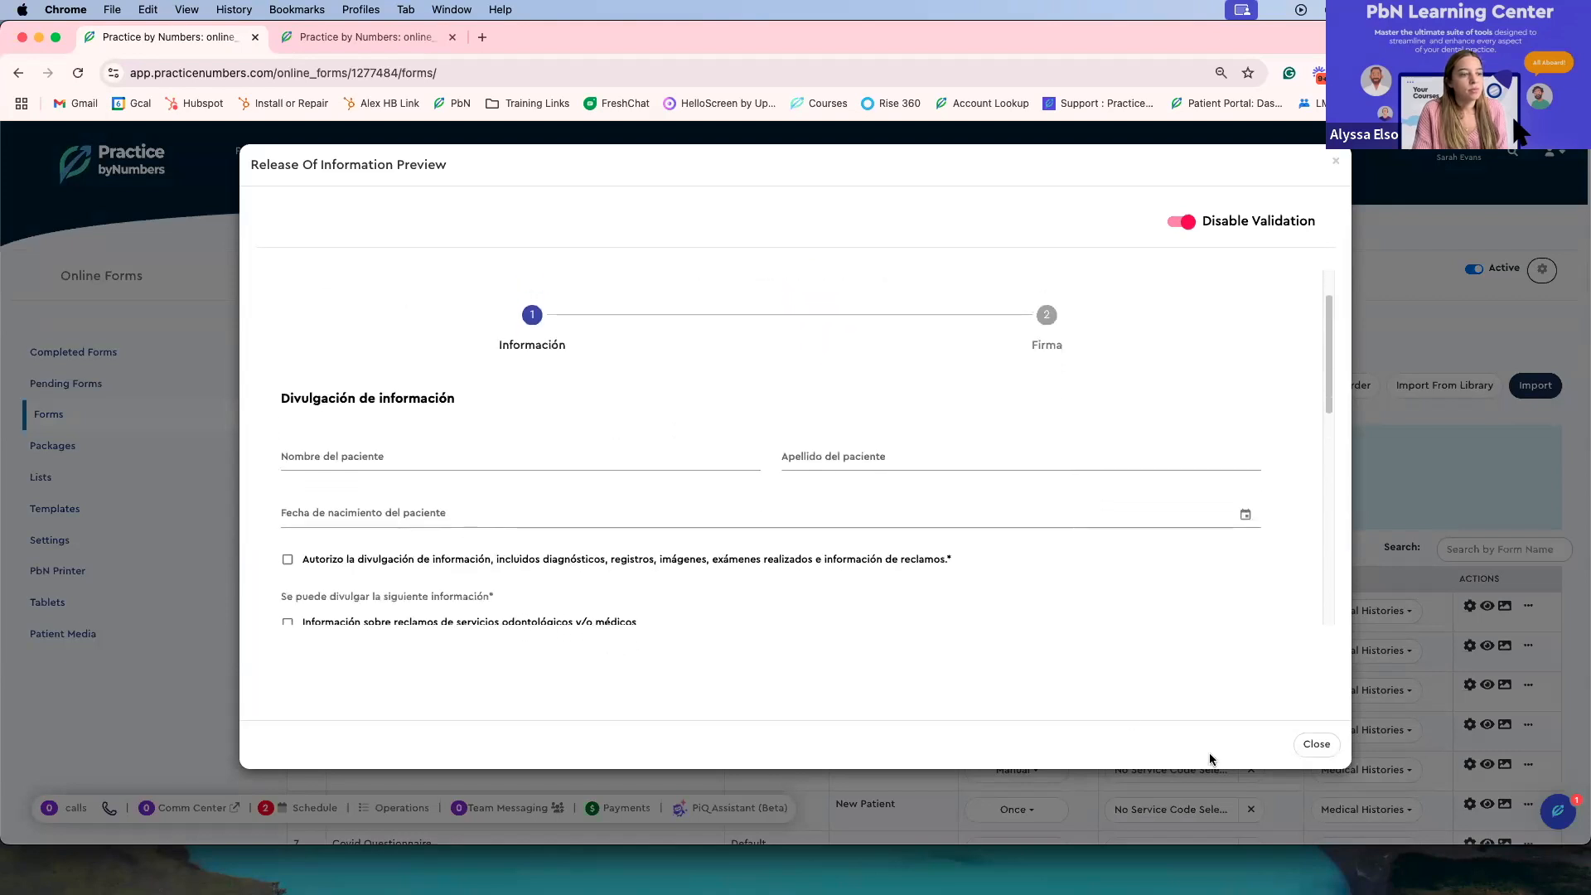
scroll(728, 508, up, 2)
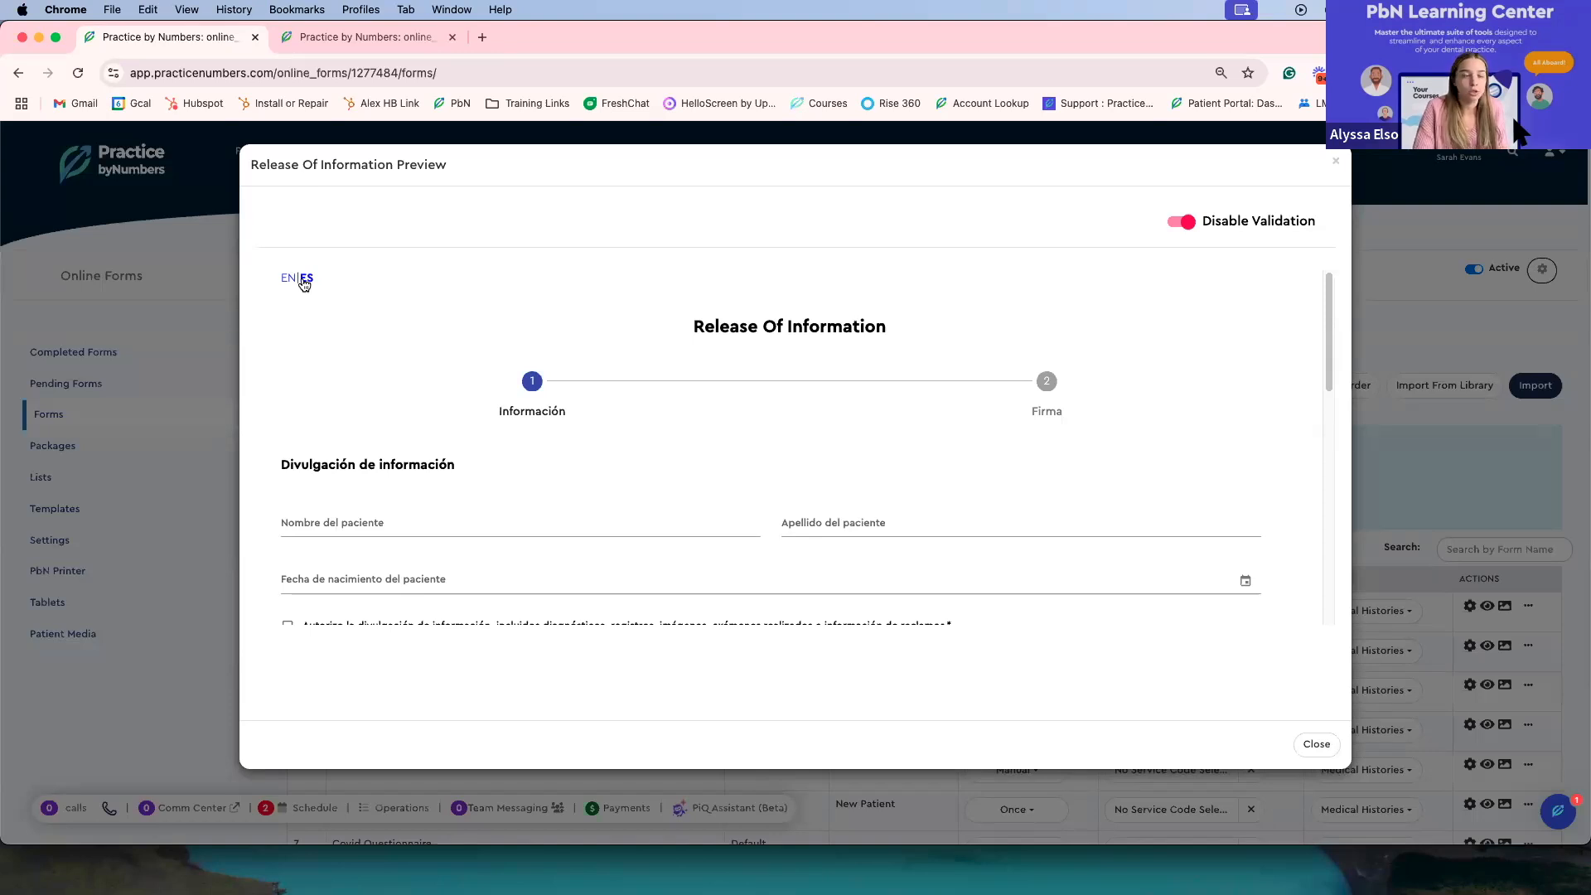
drag(278, 271, 327, 307)
click(292, 302)
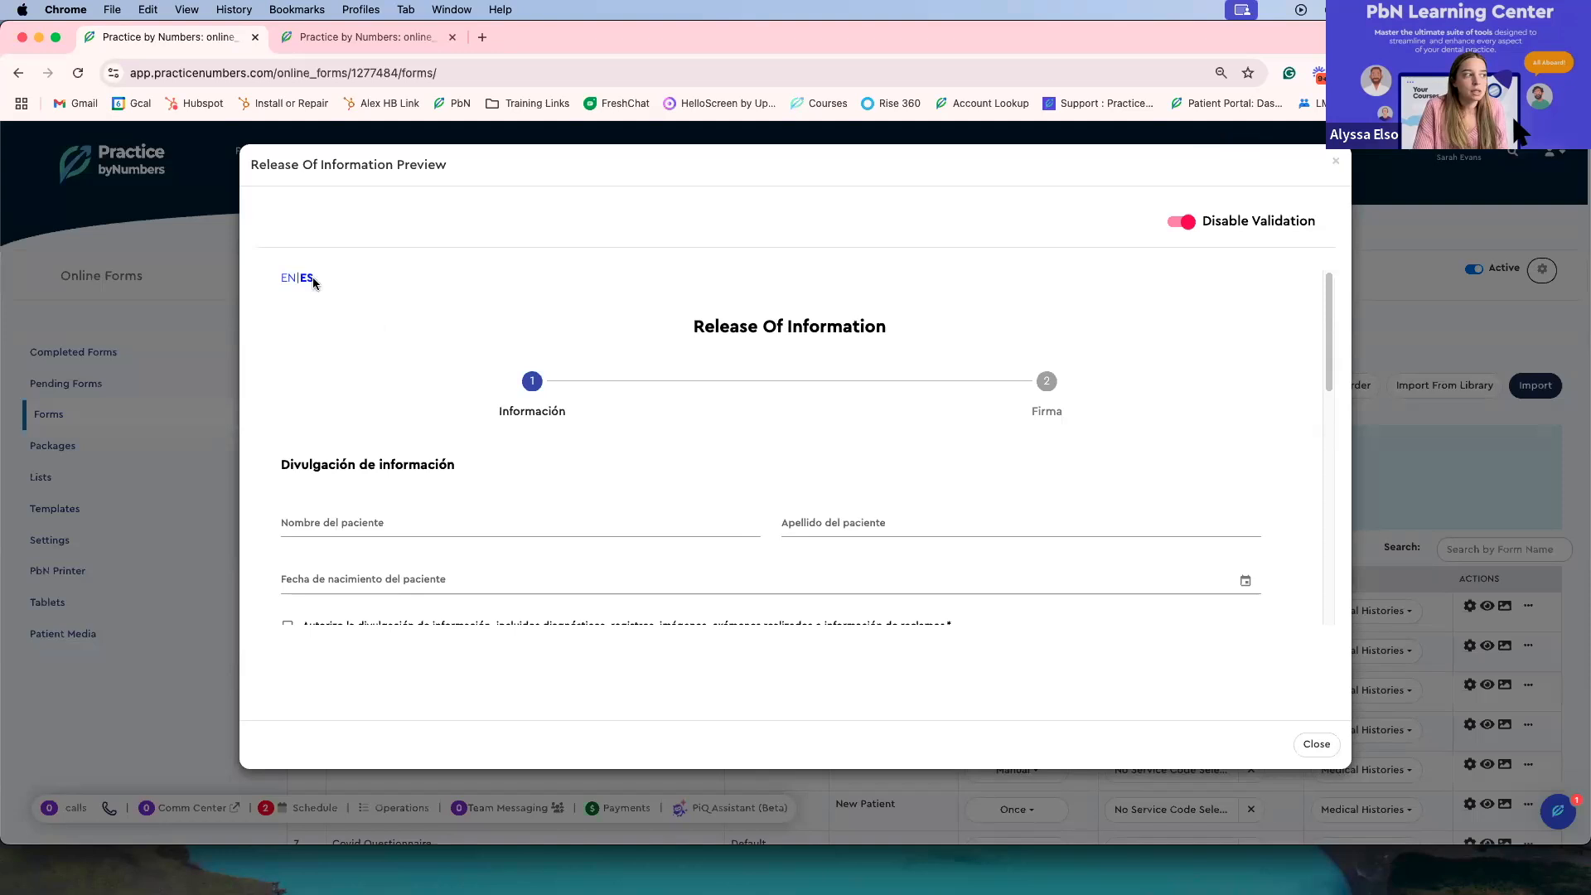
scroll(447, 381, down, 2)
scroll(447, 382, down, 1)
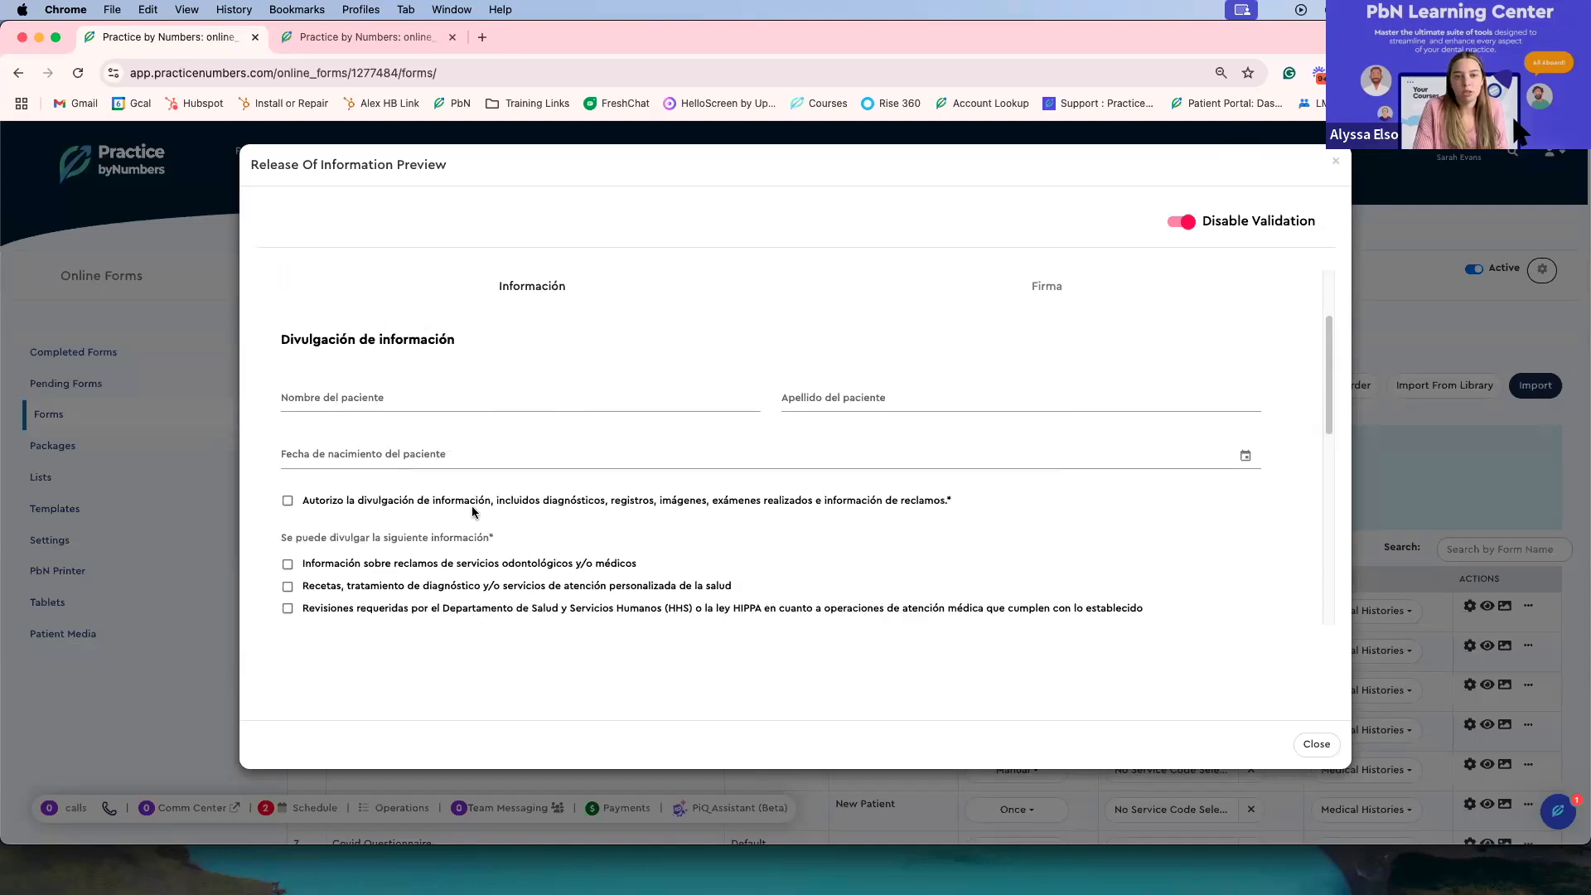
scroll(572, 514, up, 2)
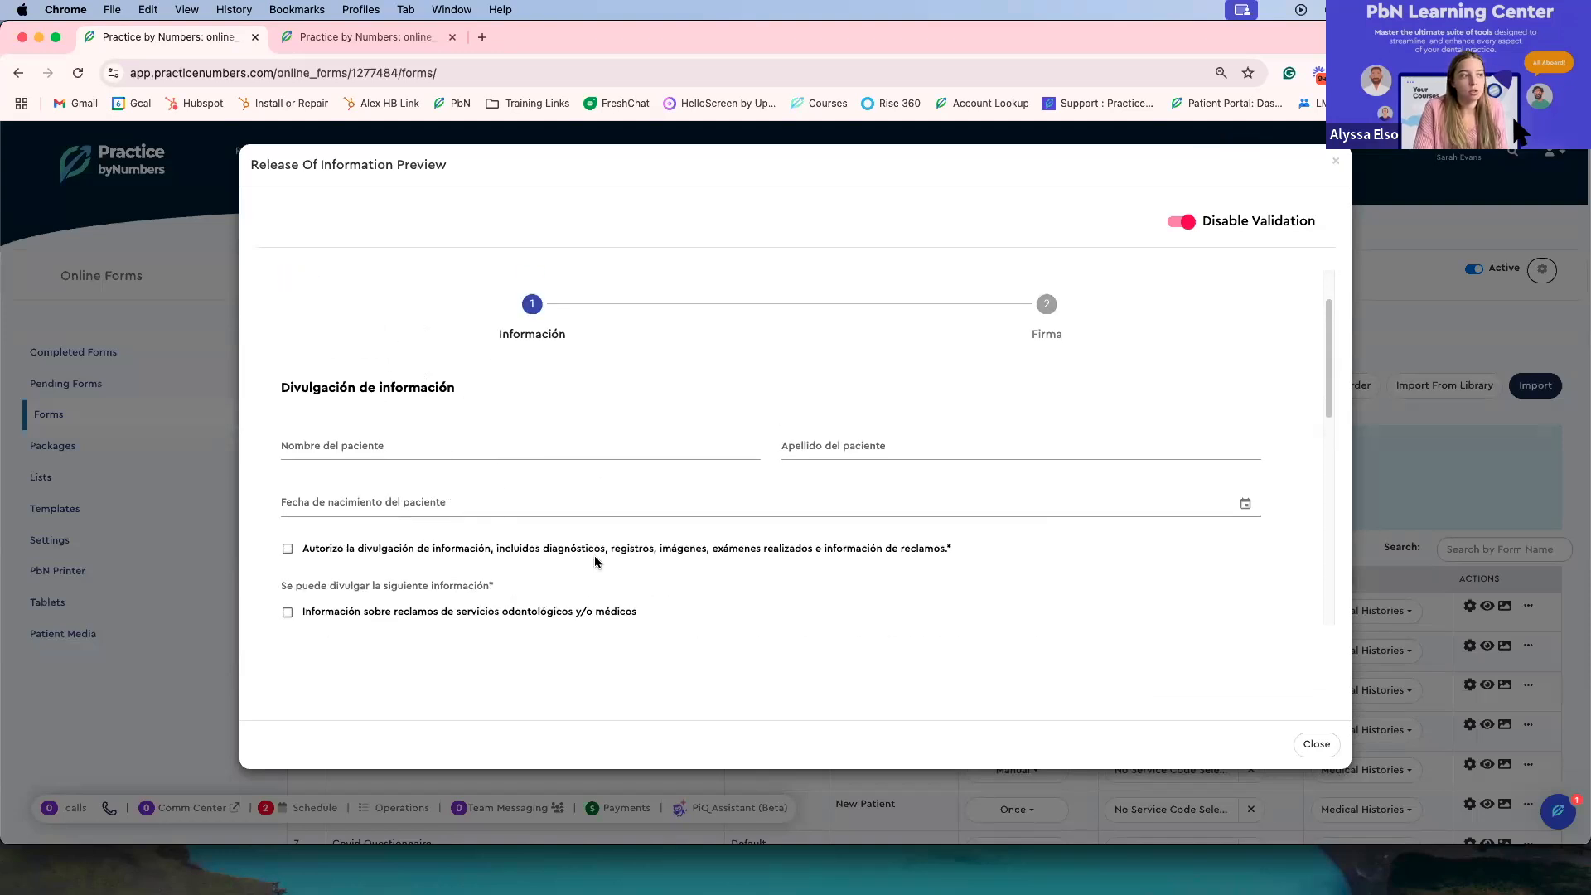
scroll(1128, 504, up, 1)
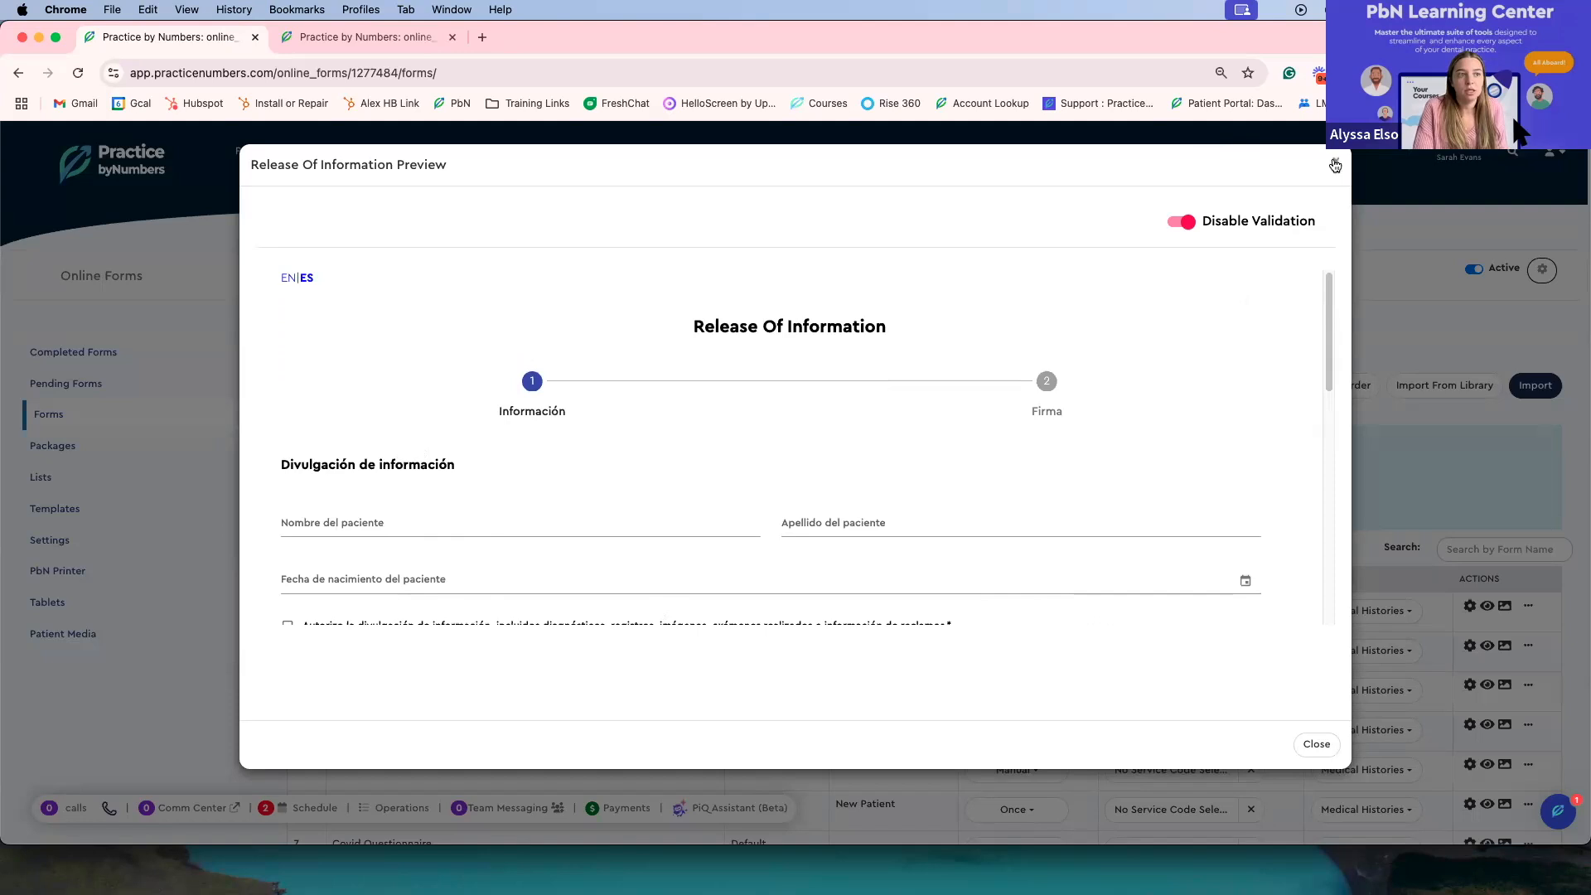
click(1335, 165)
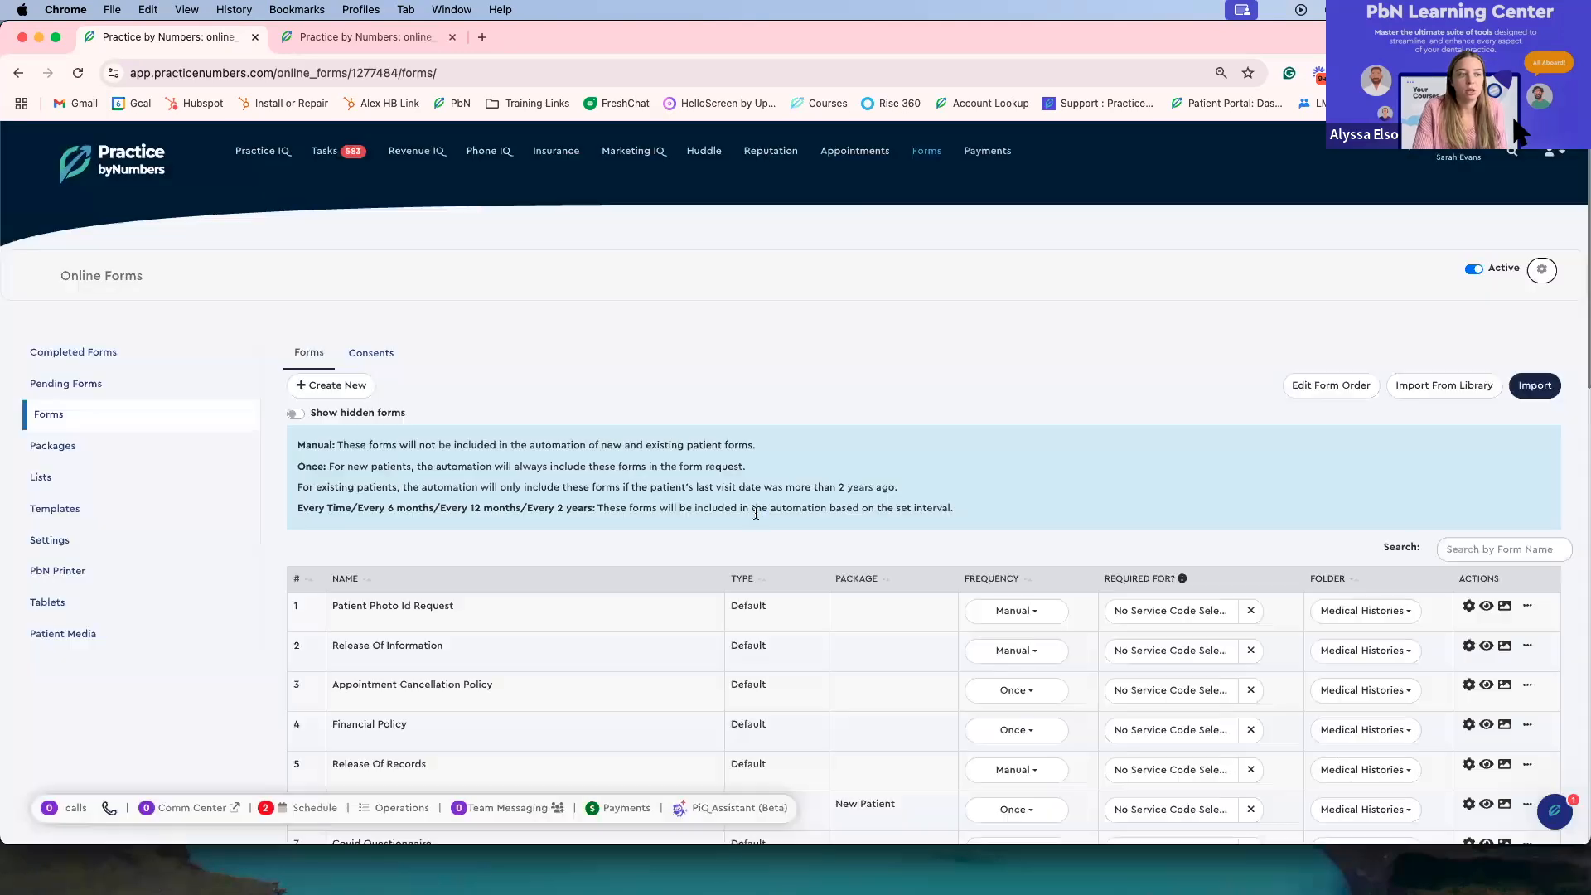
Step: Open the Release Of Information form editor, inspect the Patient First Name field's ES label, then exit the editor
click(410, 644)
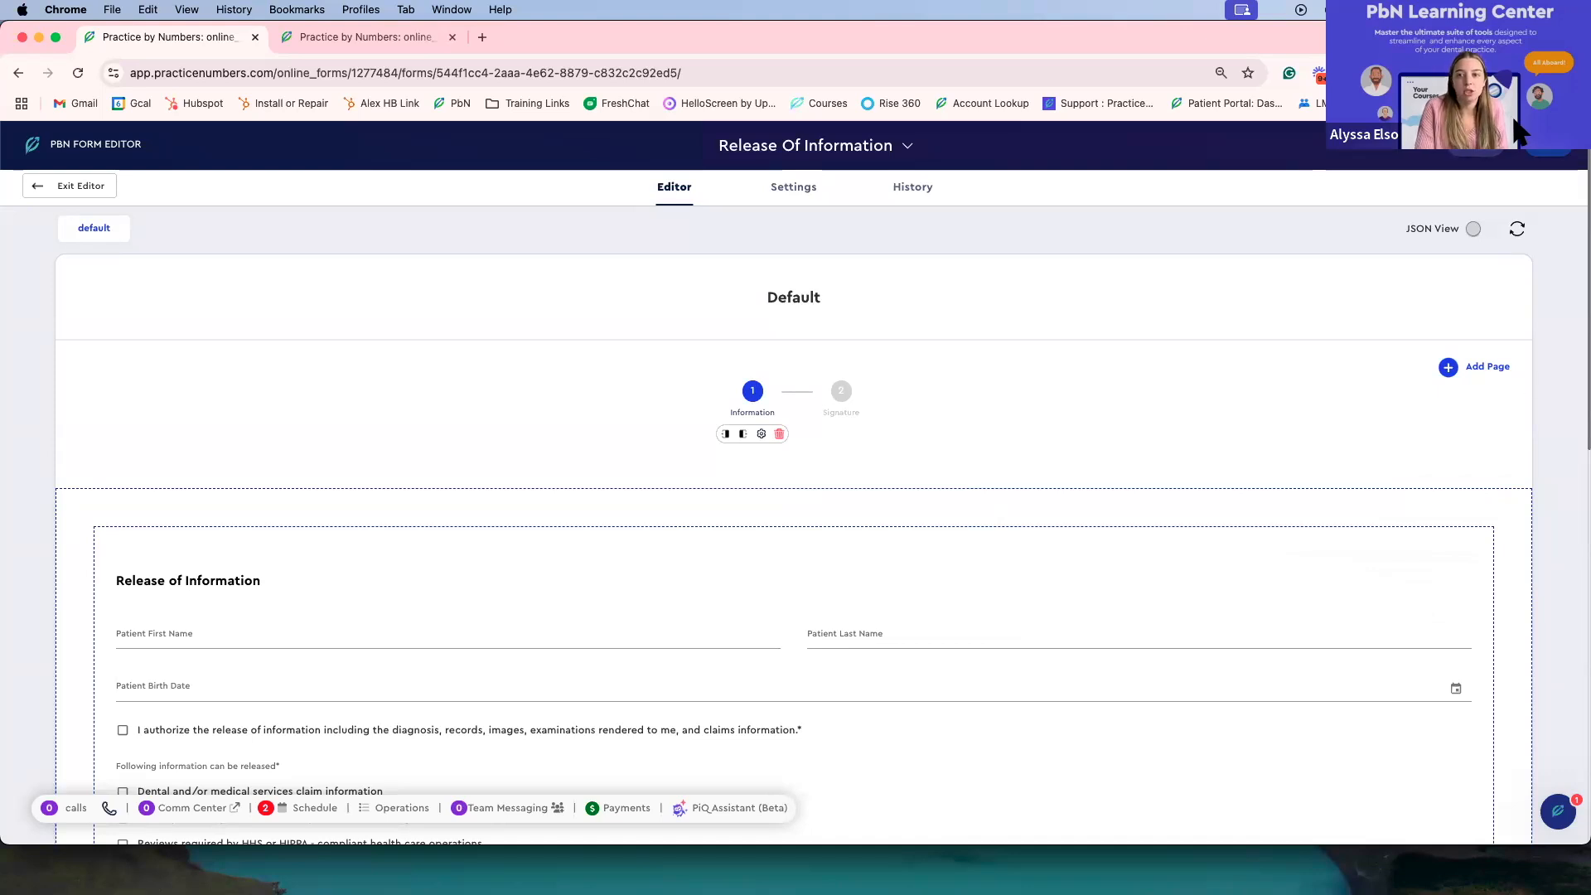
click(1515, 122)
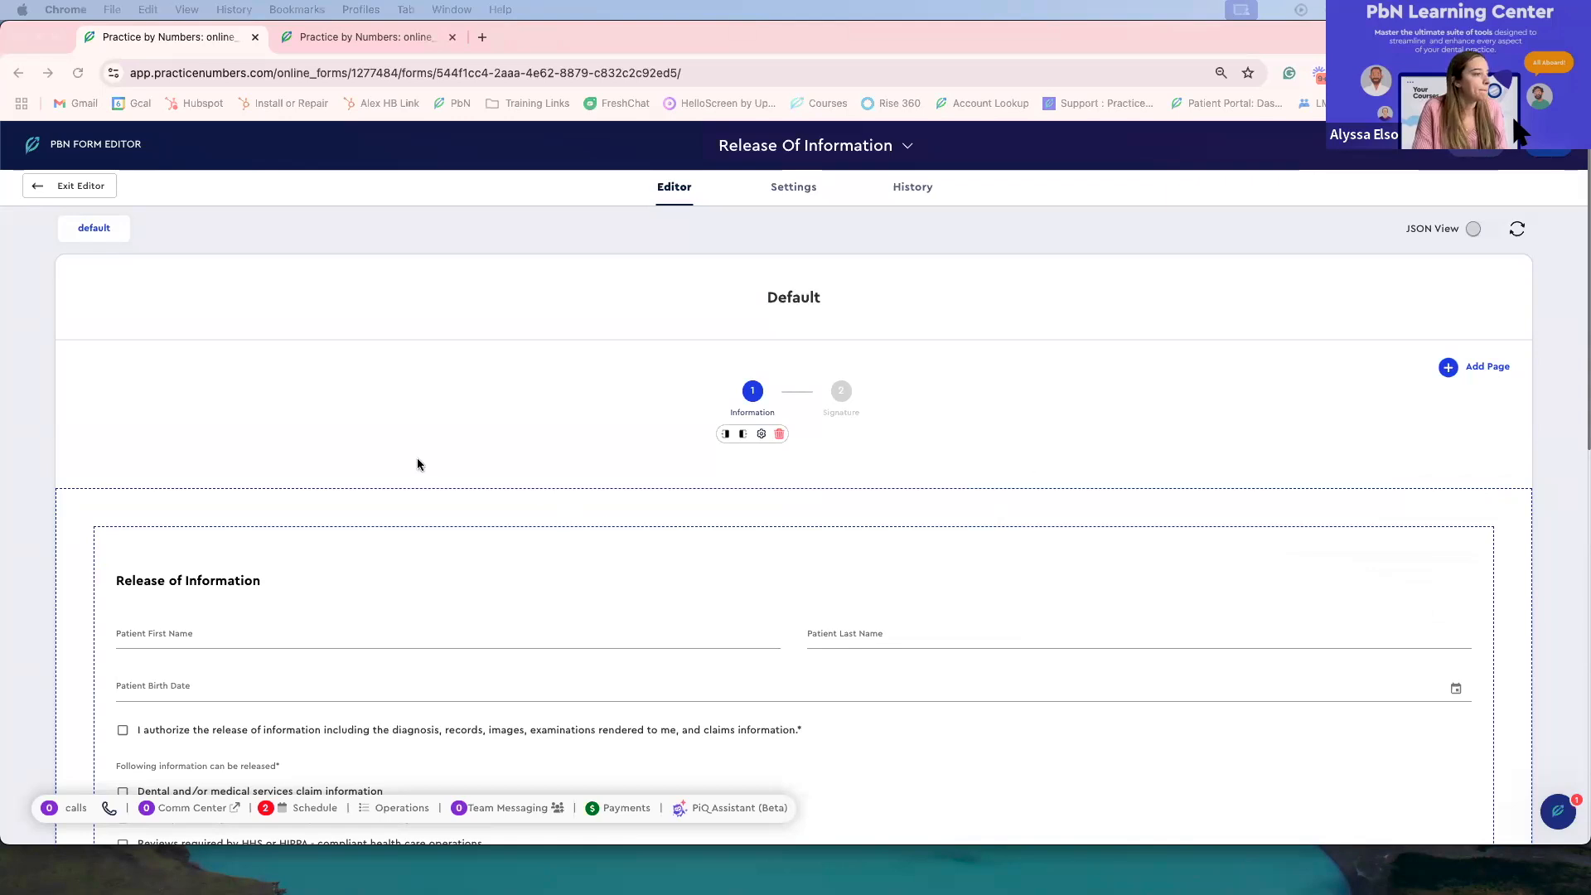
scroll(409, 464, down, 1)
scroll(460, 535, down, 3)
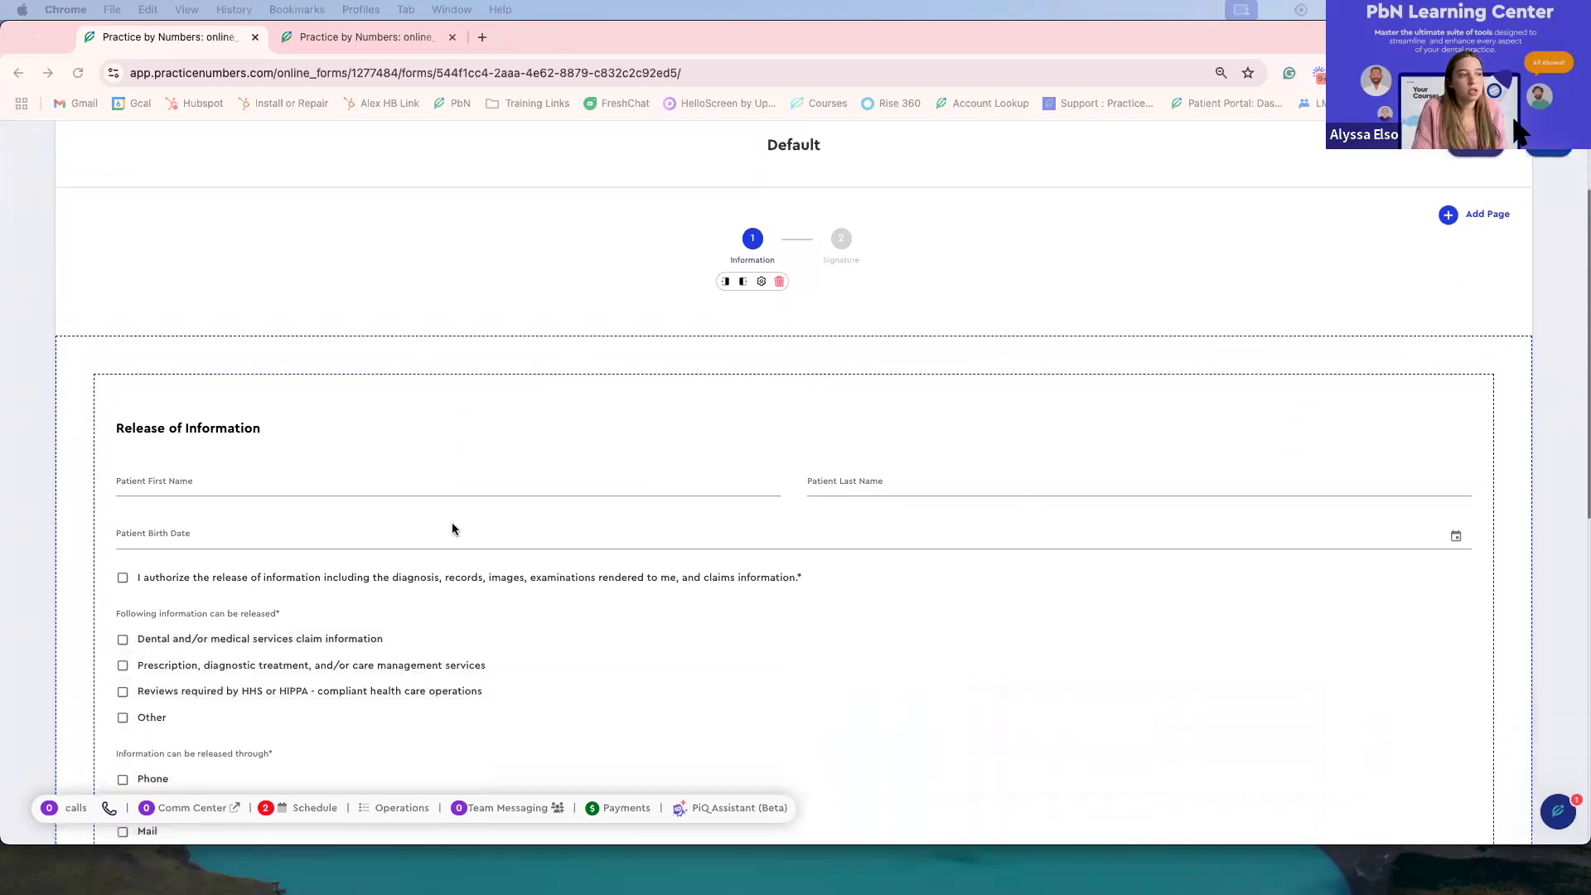
scroll(454, 522, down, 1)
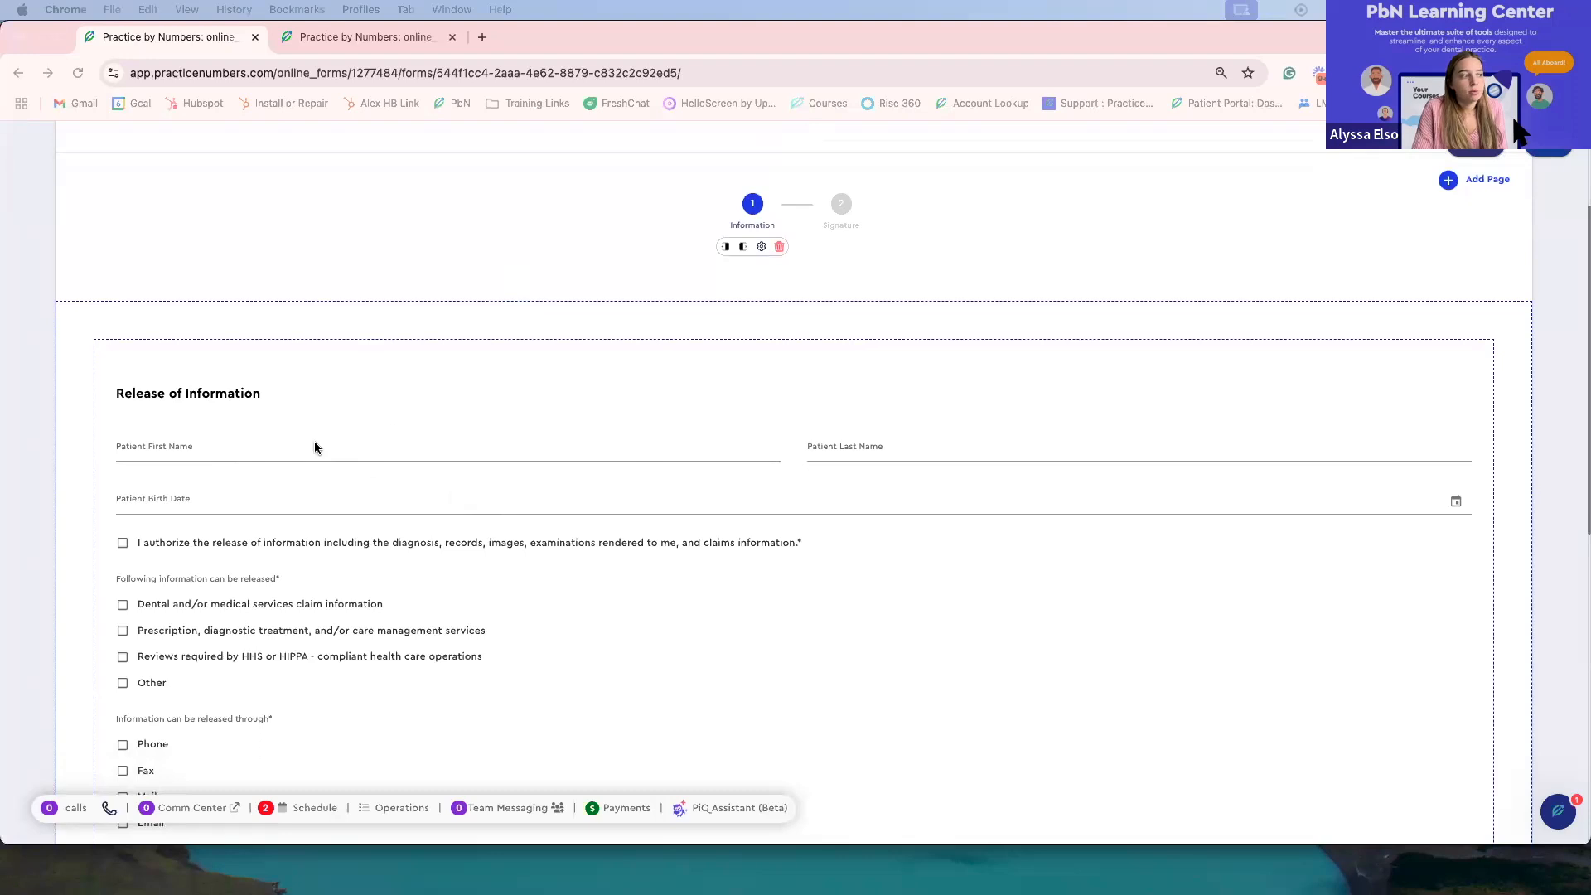
click(282, 452)
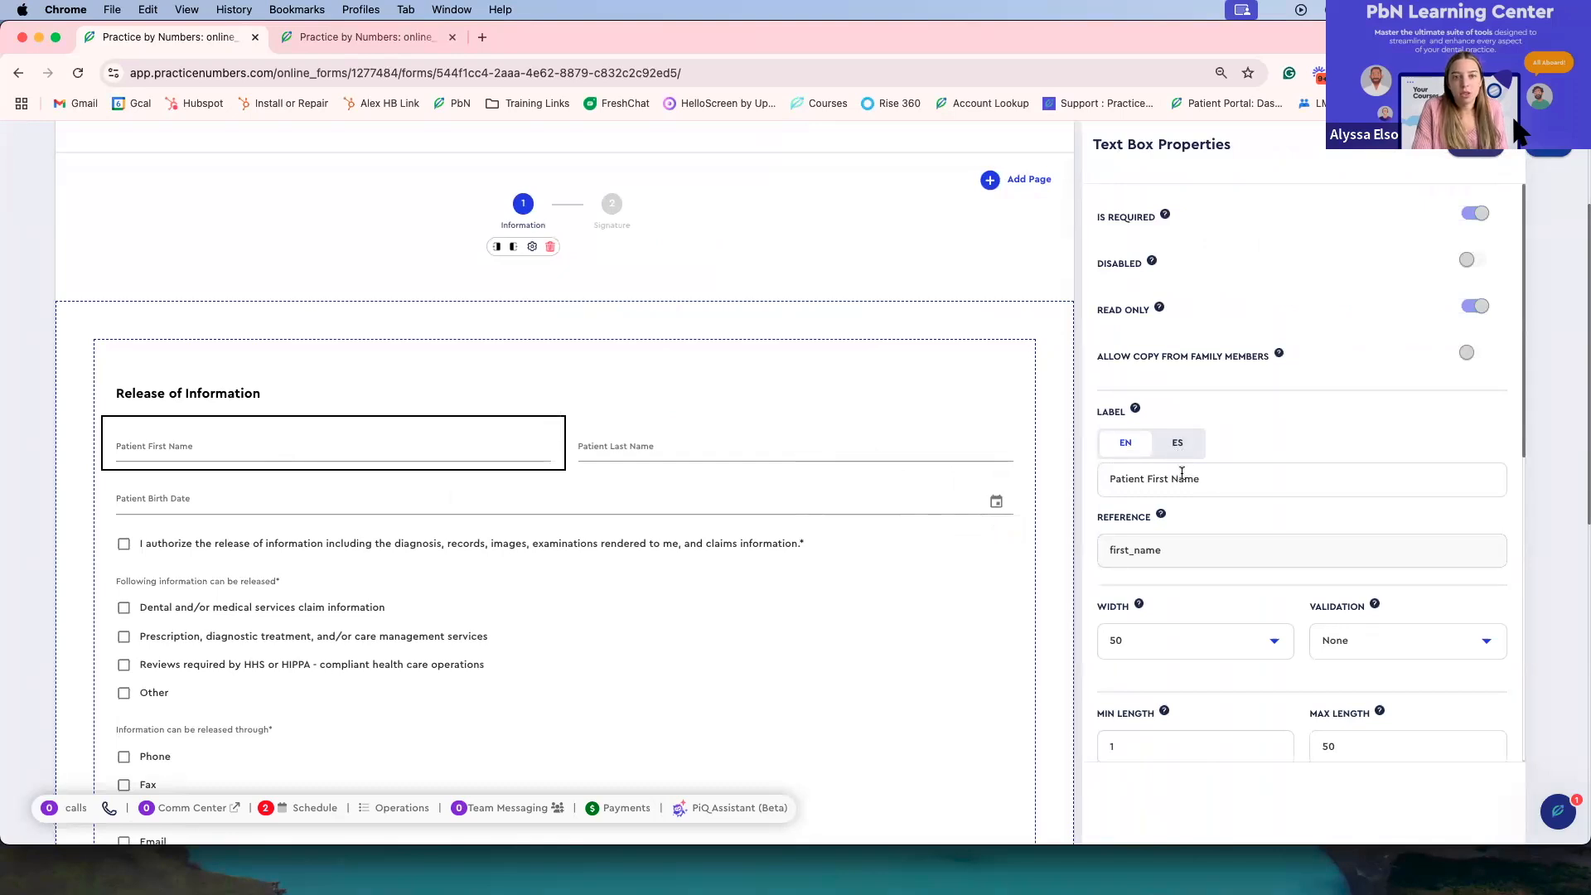
click(1171, 448)
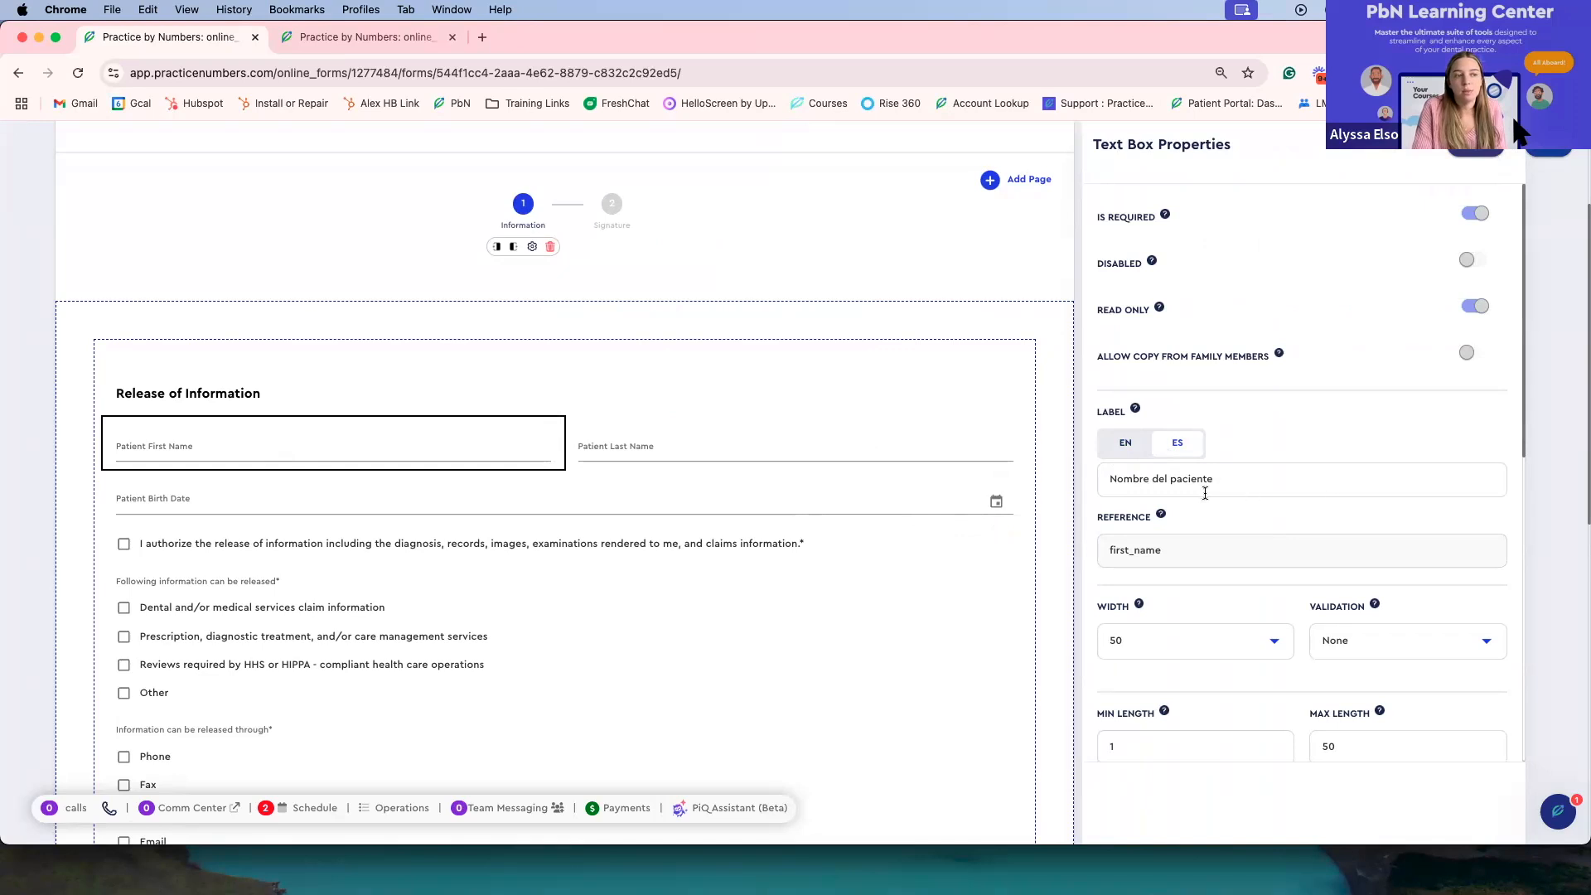
drag(1238, 480, 1103, 472)
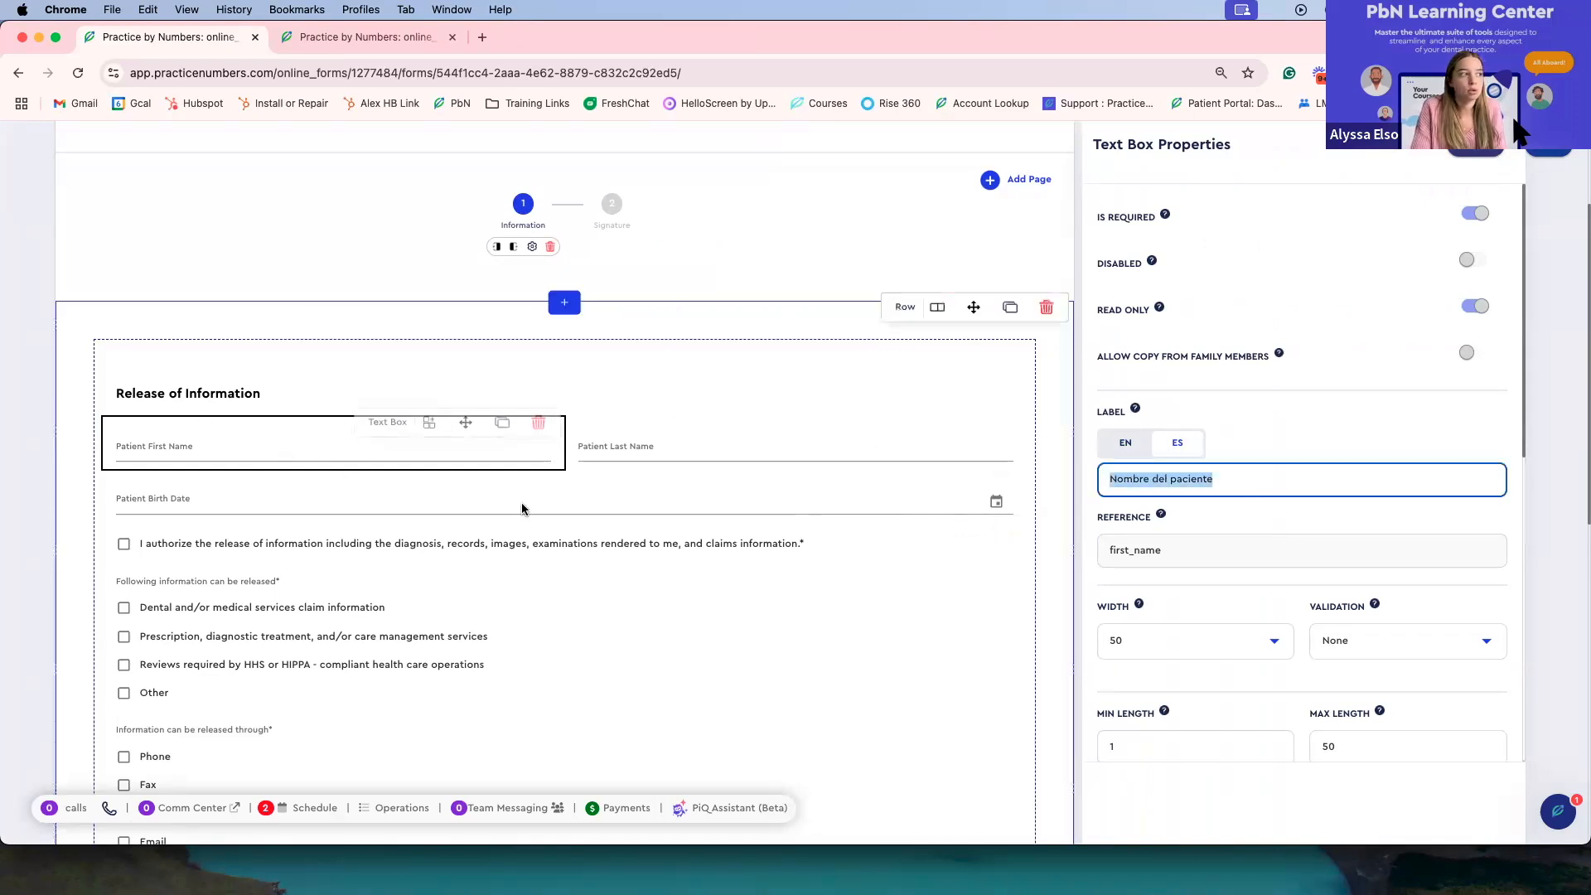
scroll(739, 540, up, 5)
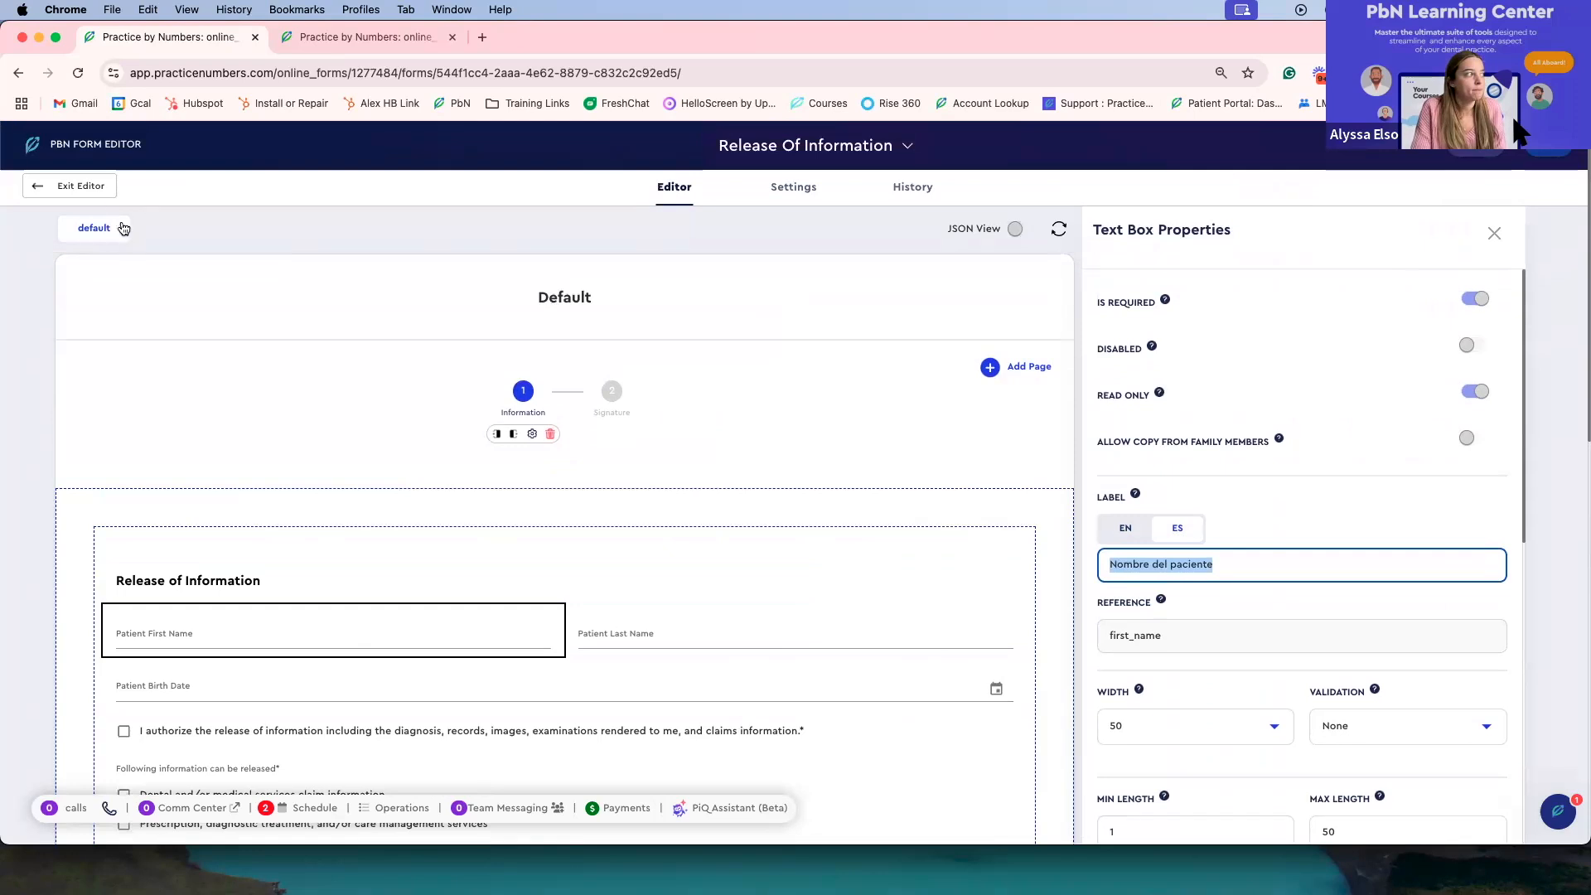
click(87, 184)
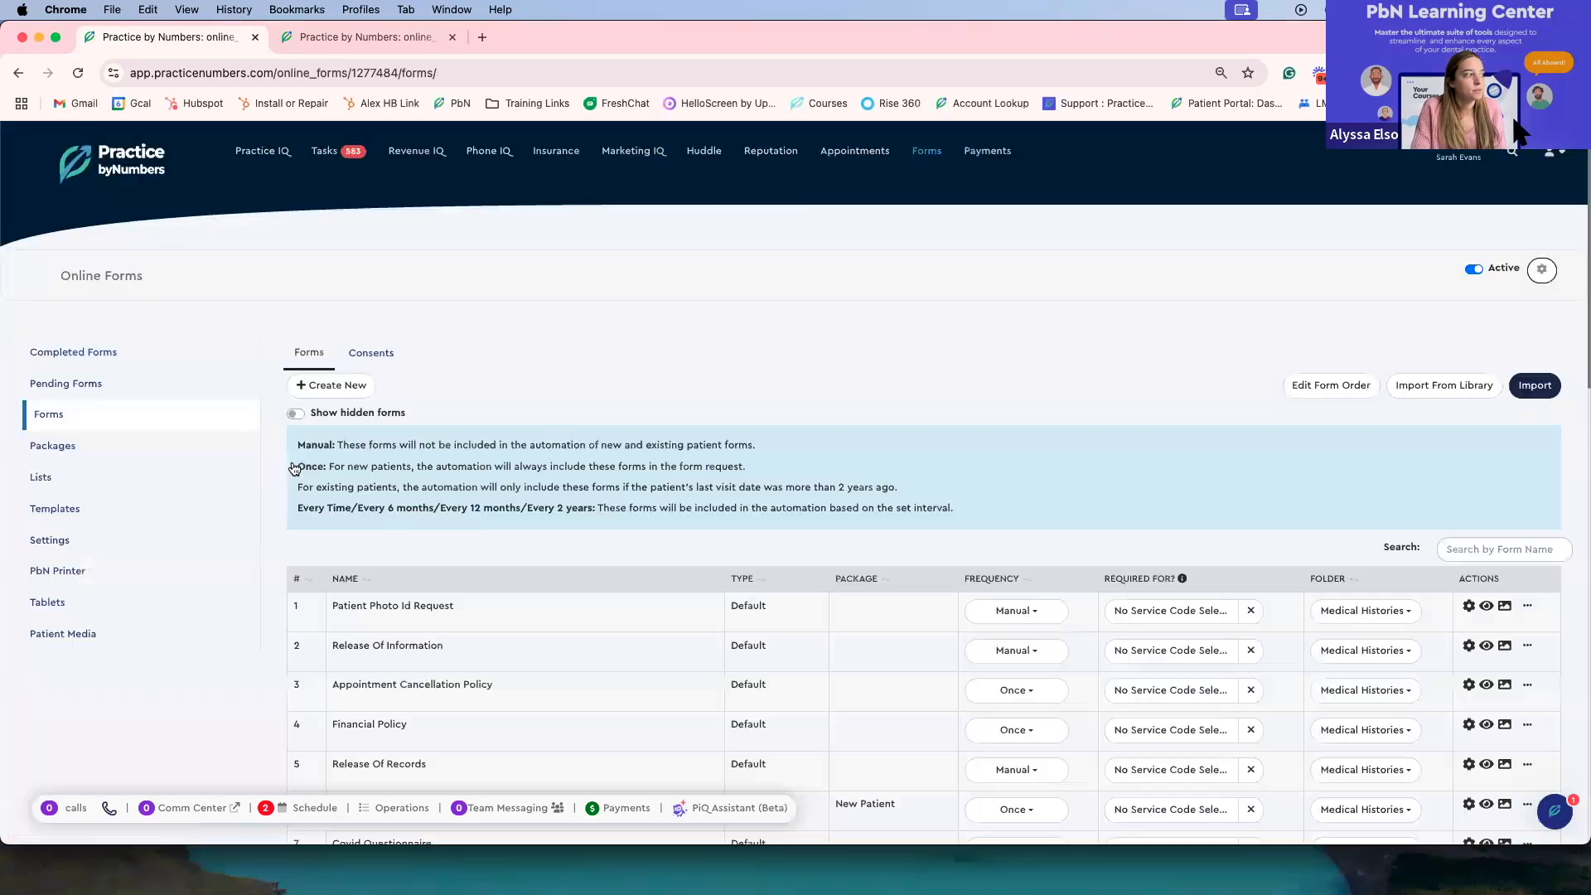
Step: In Packages, open the New Patient package's blank forms print list, close it, and show its invitation link
click(105, 449)
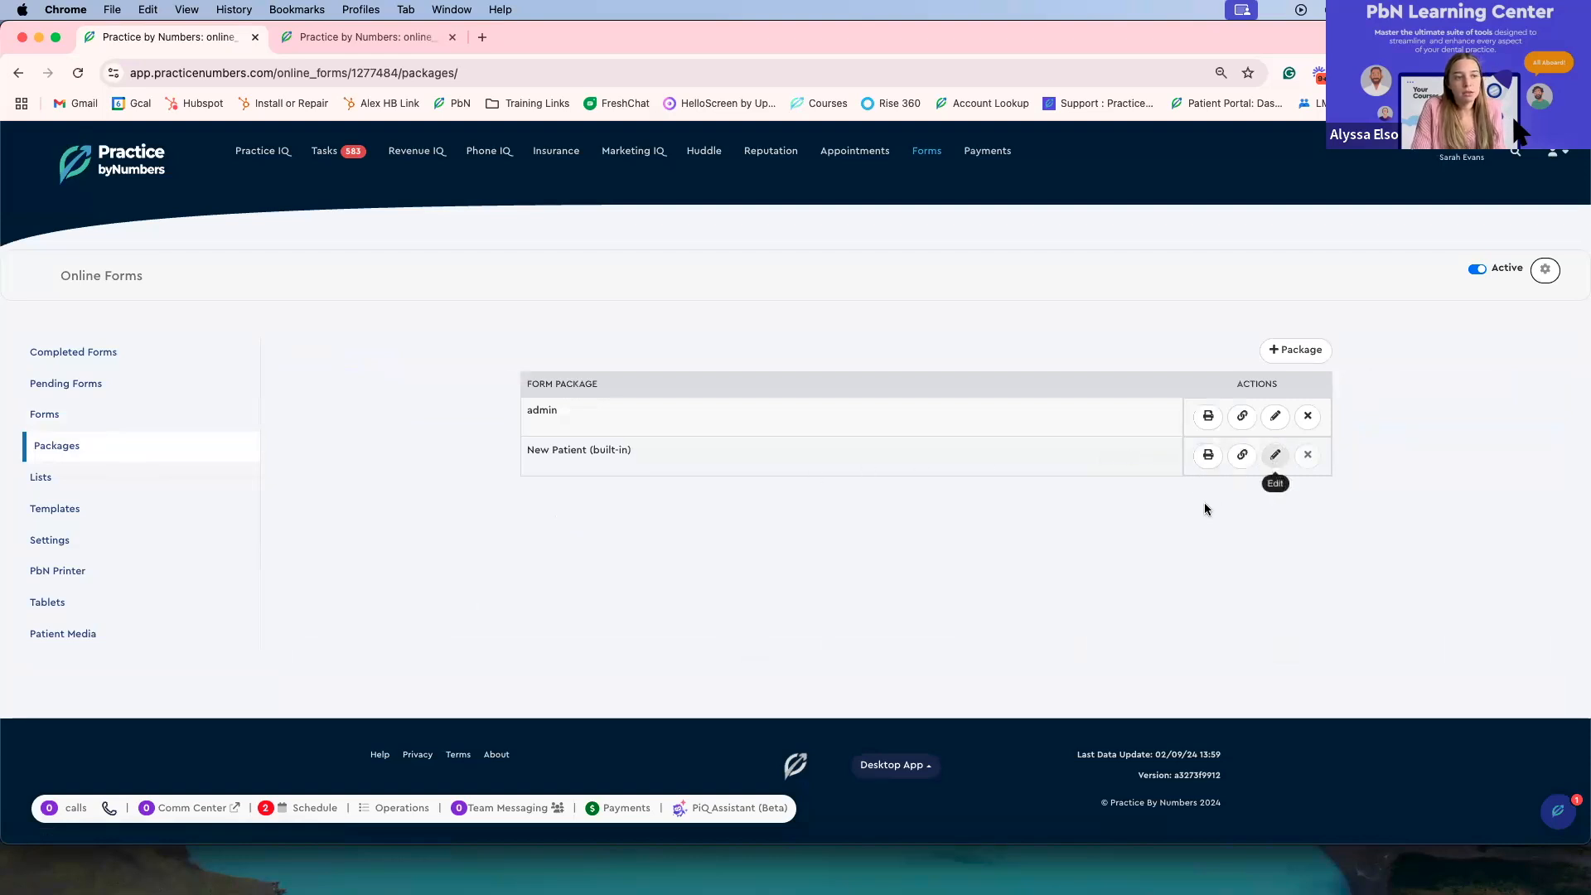
click(1207, 455)
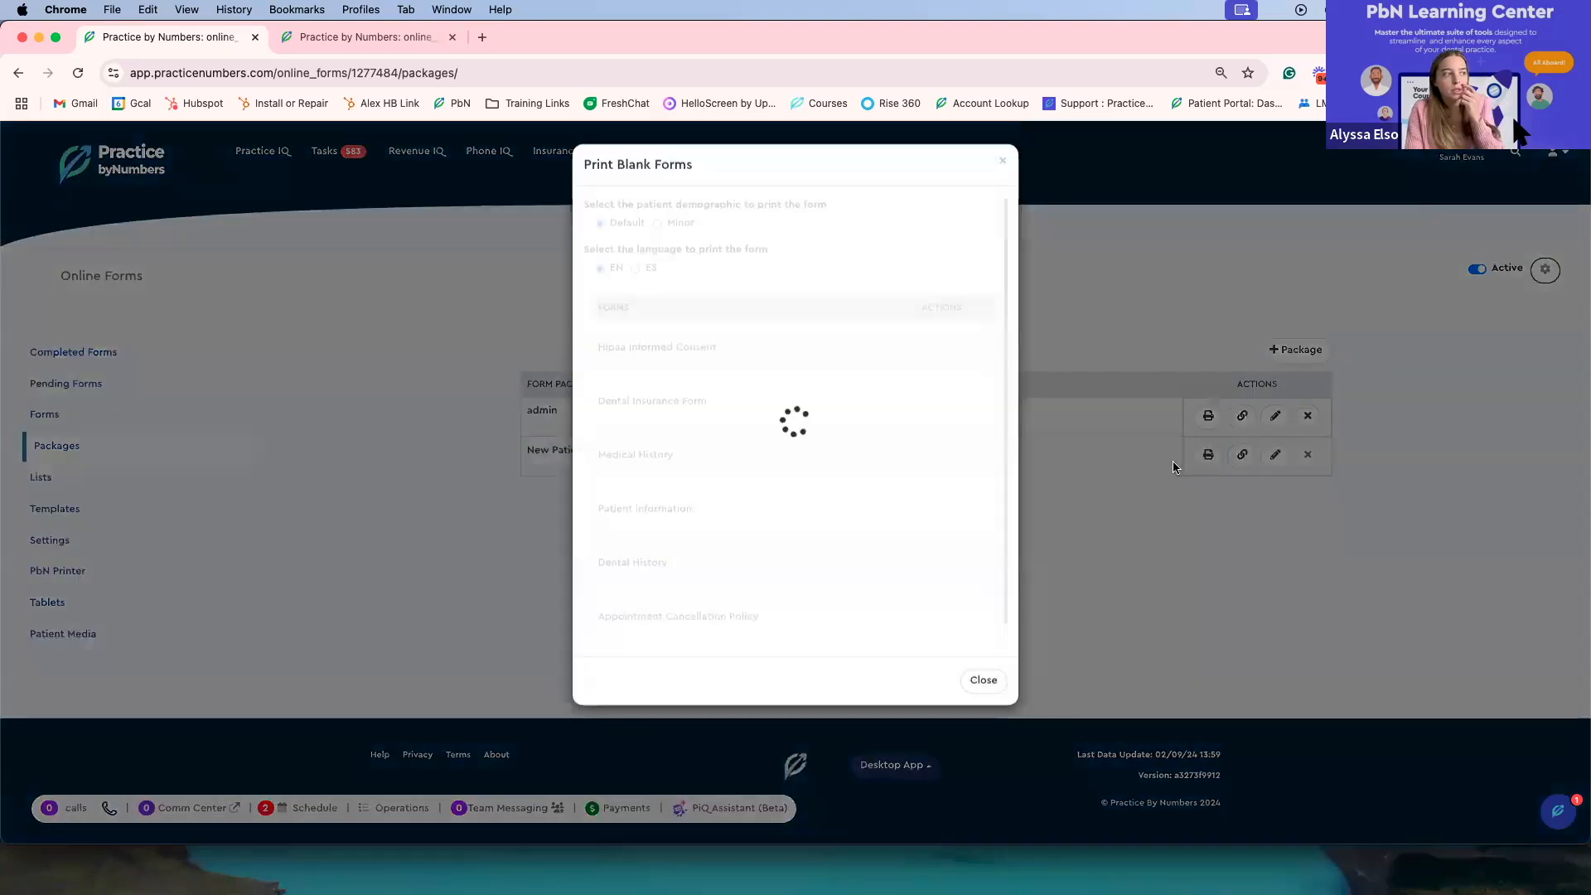
scroll(907, 465, down, 1)
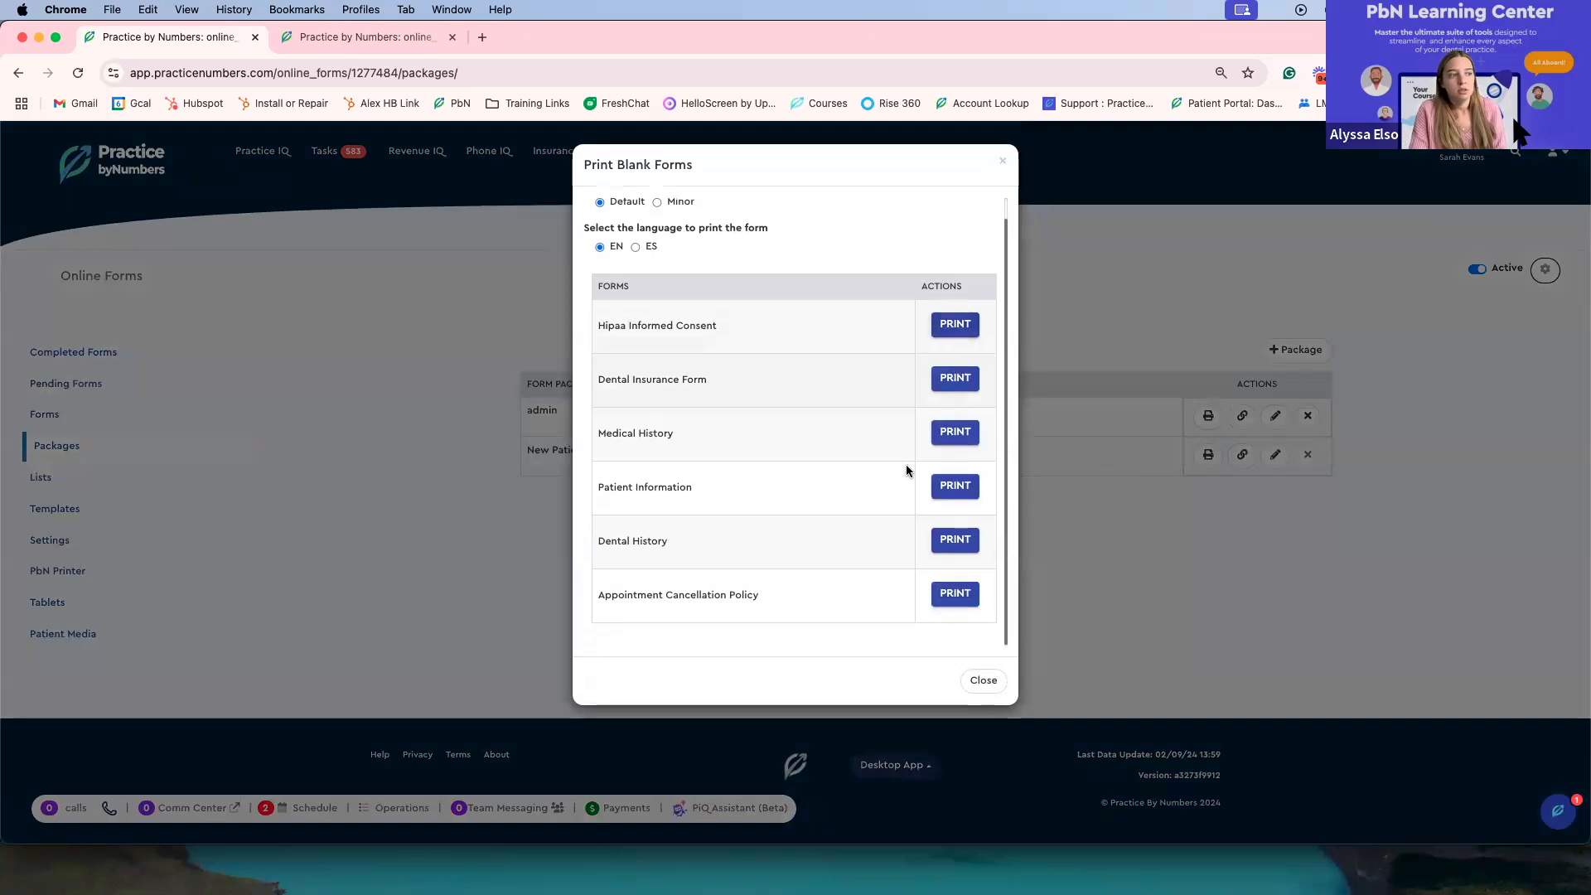
scroll(838, 427, up, 1)
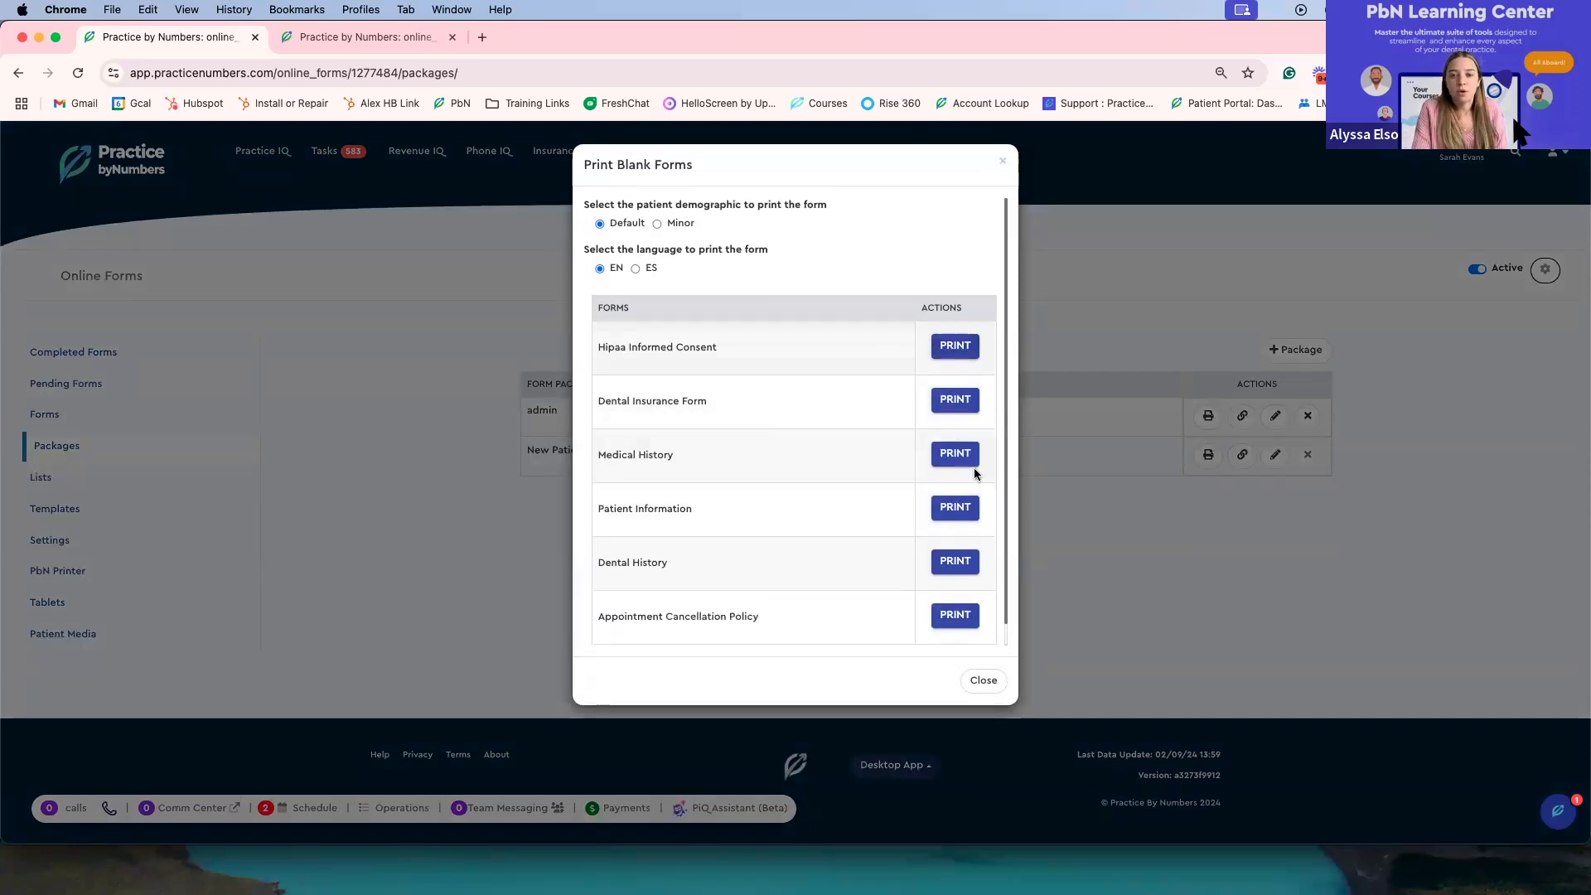
click(982, 680)
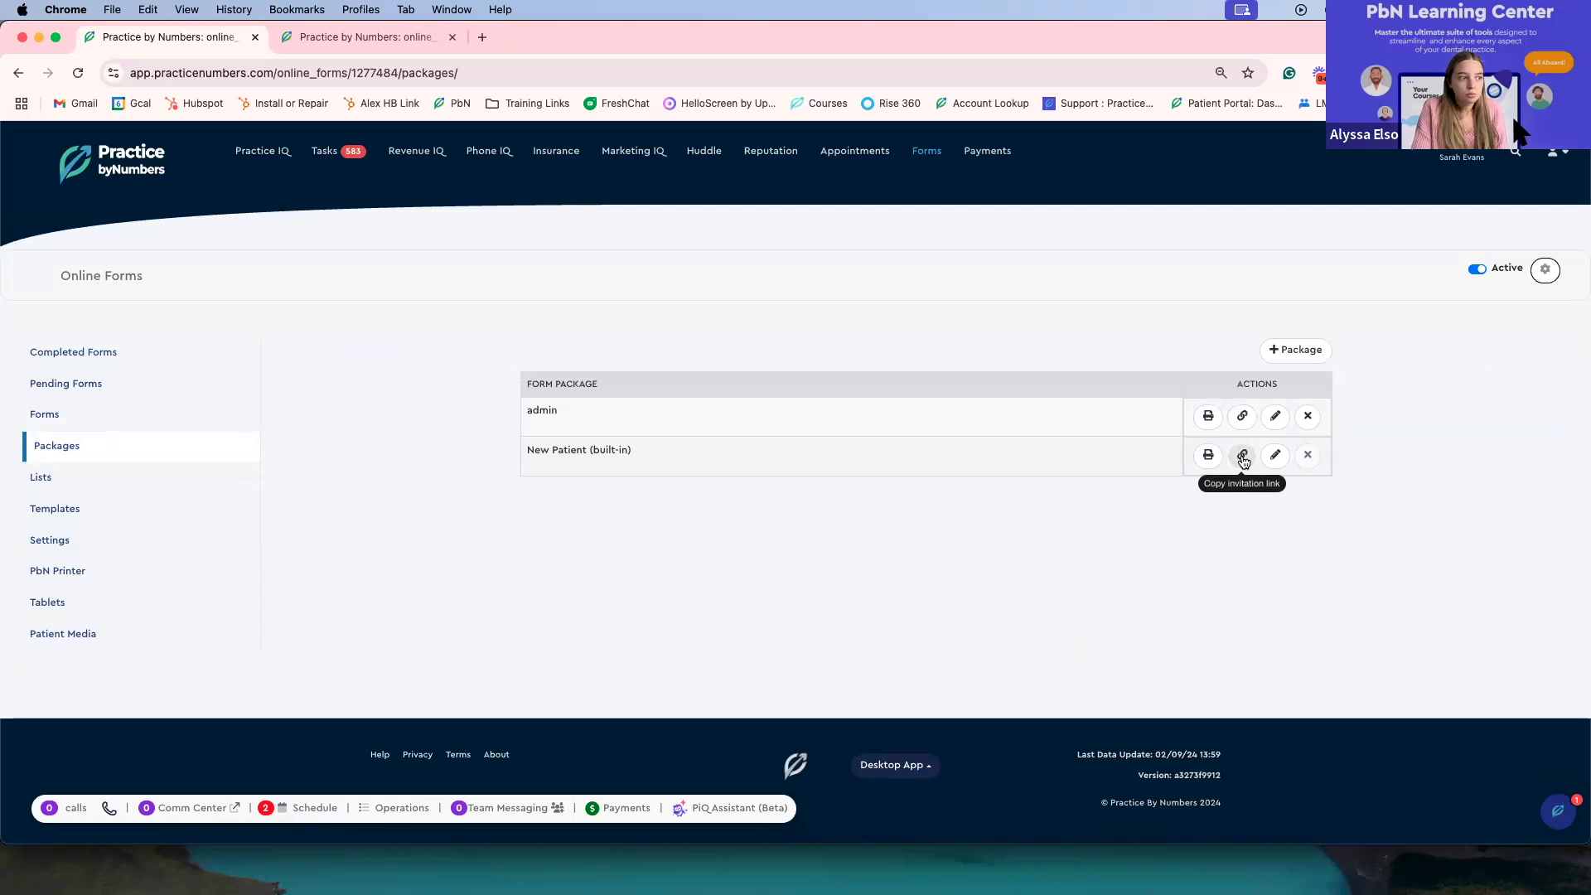
click(1243, 458)
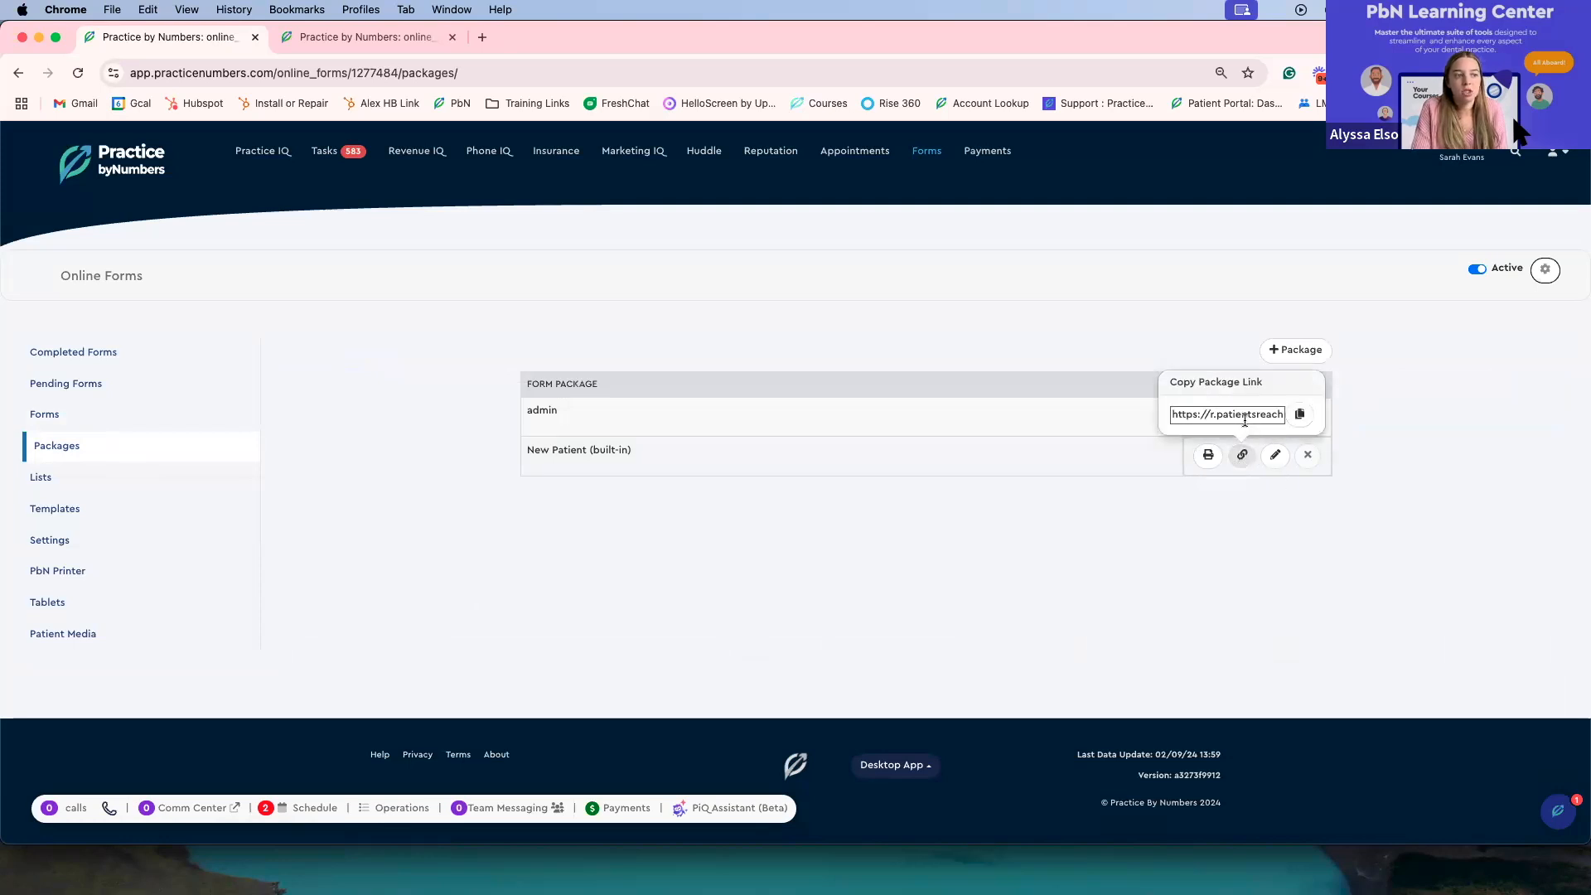
Step: Copy the New Patient package's invitation link and close the link popup
click(1303, 414)
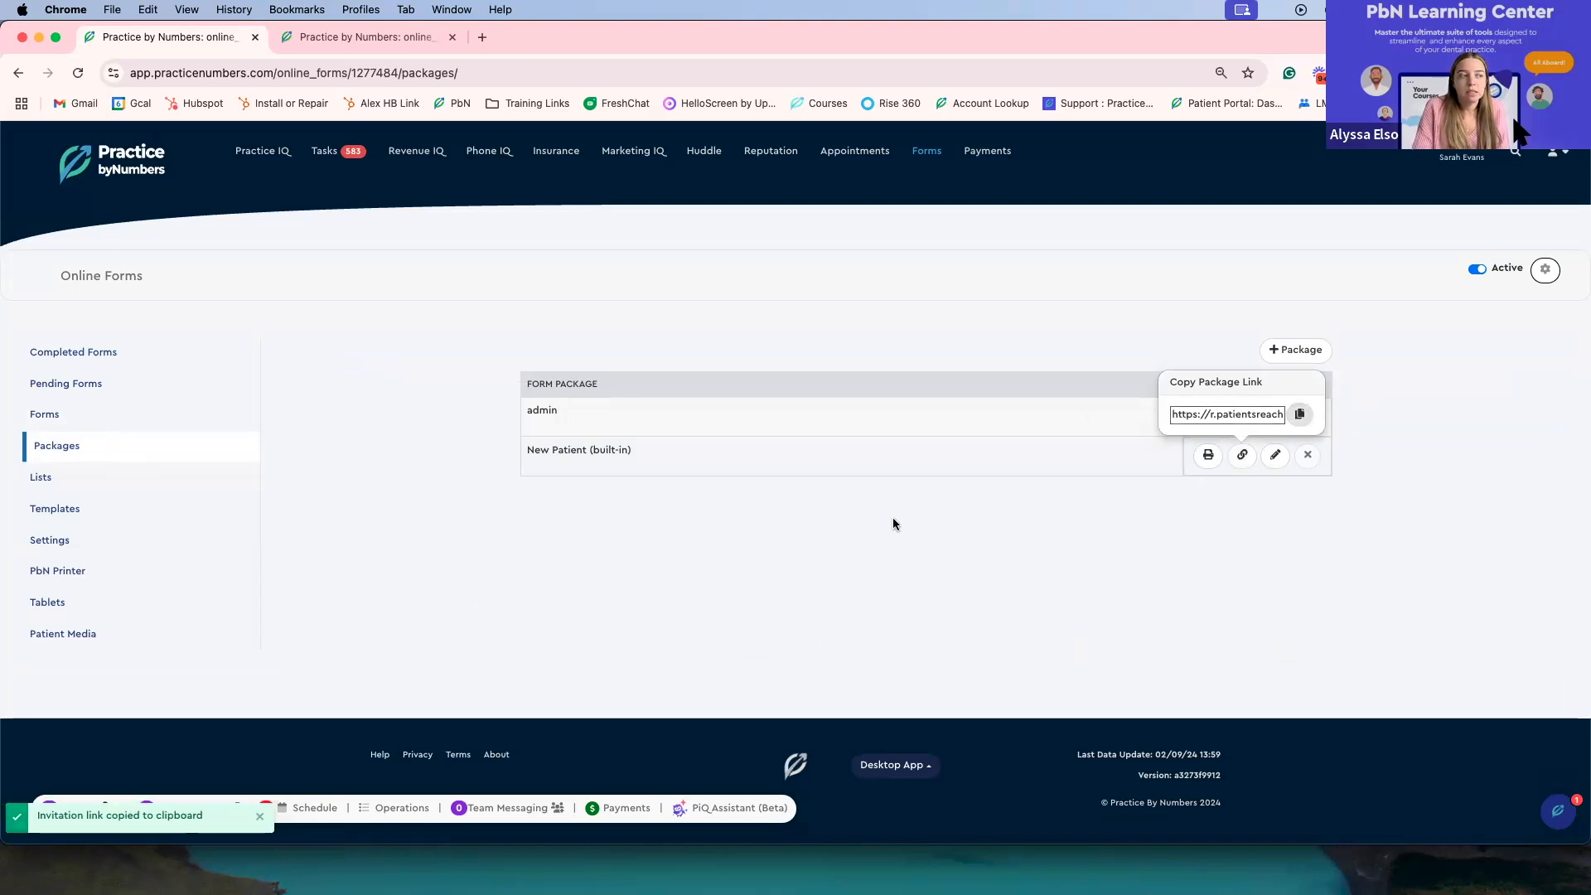
click(762, 516)
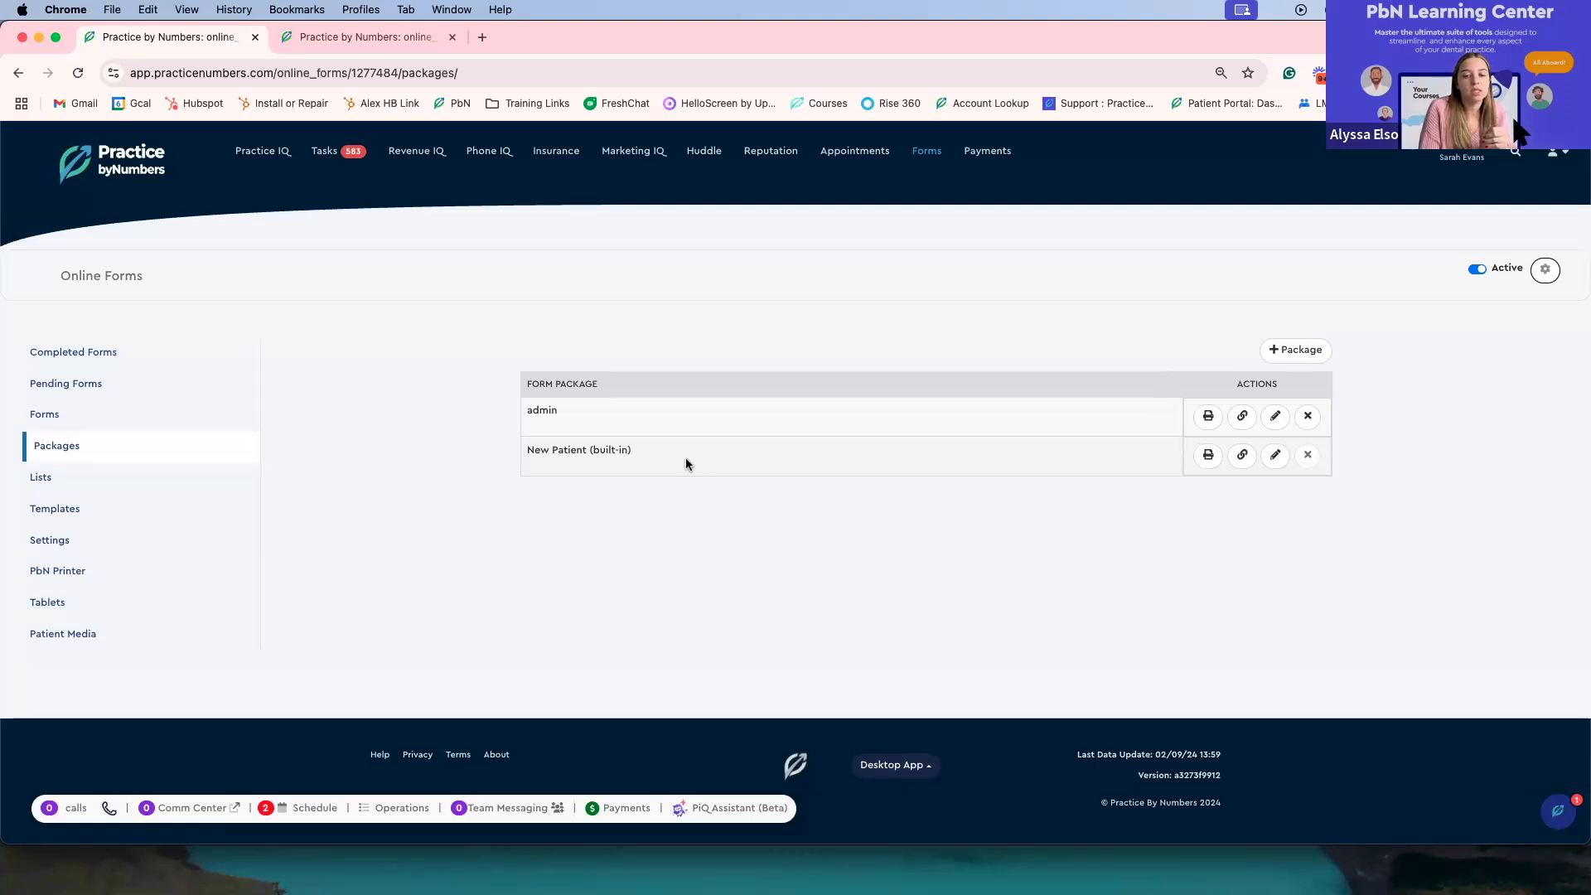
Step: Start a new form package and name it Existing Patient
click(1310, 351)
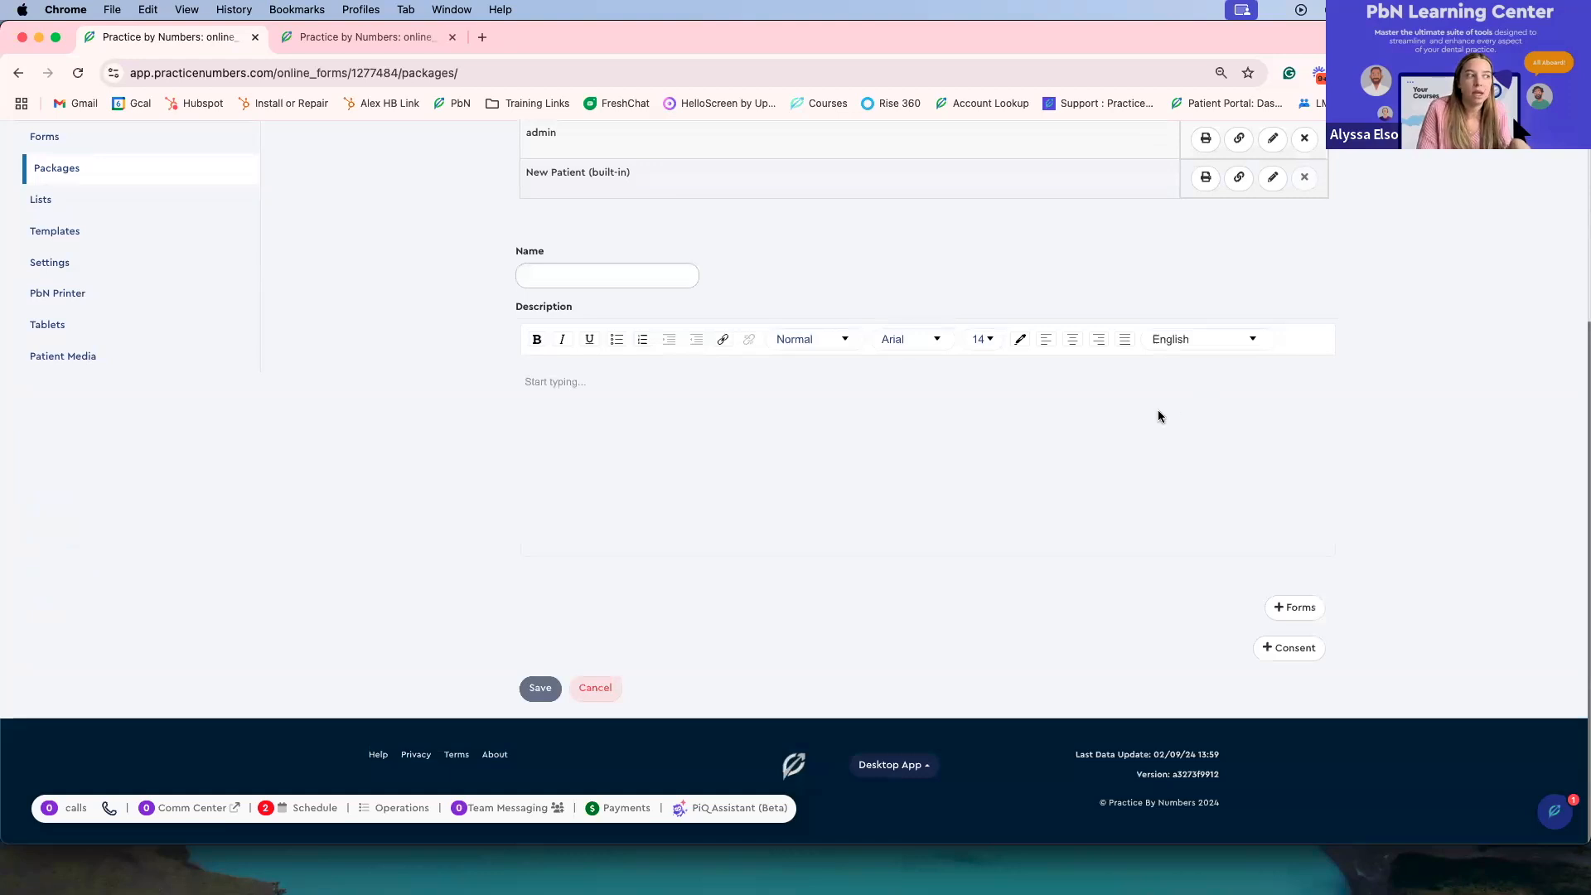
scroll(1140, 423, up, 1)
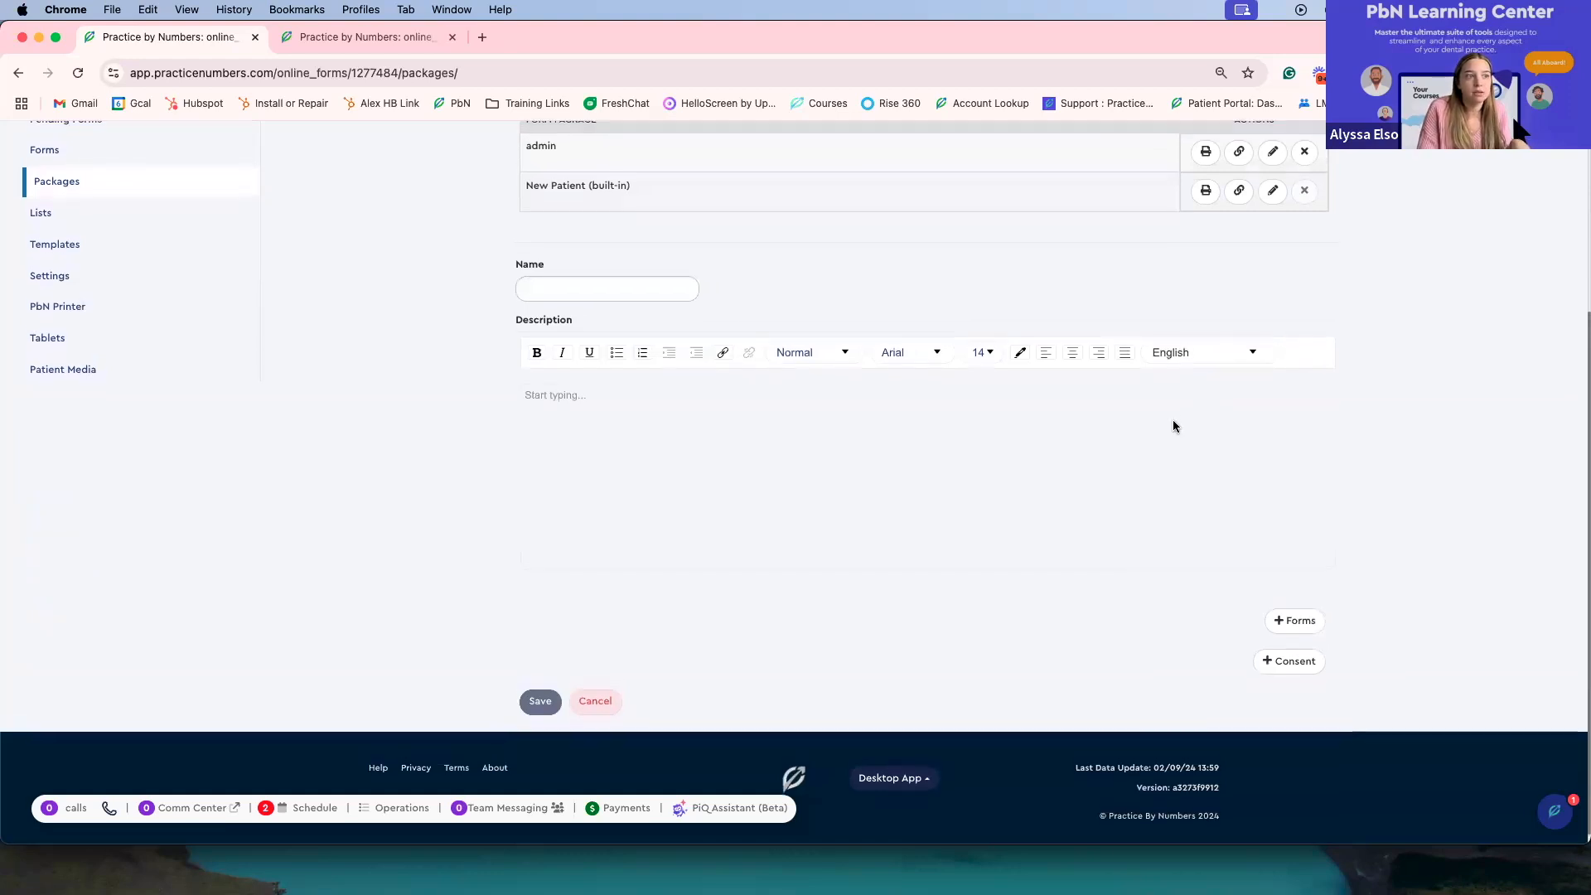
scroll(1171, 426, up, 5)
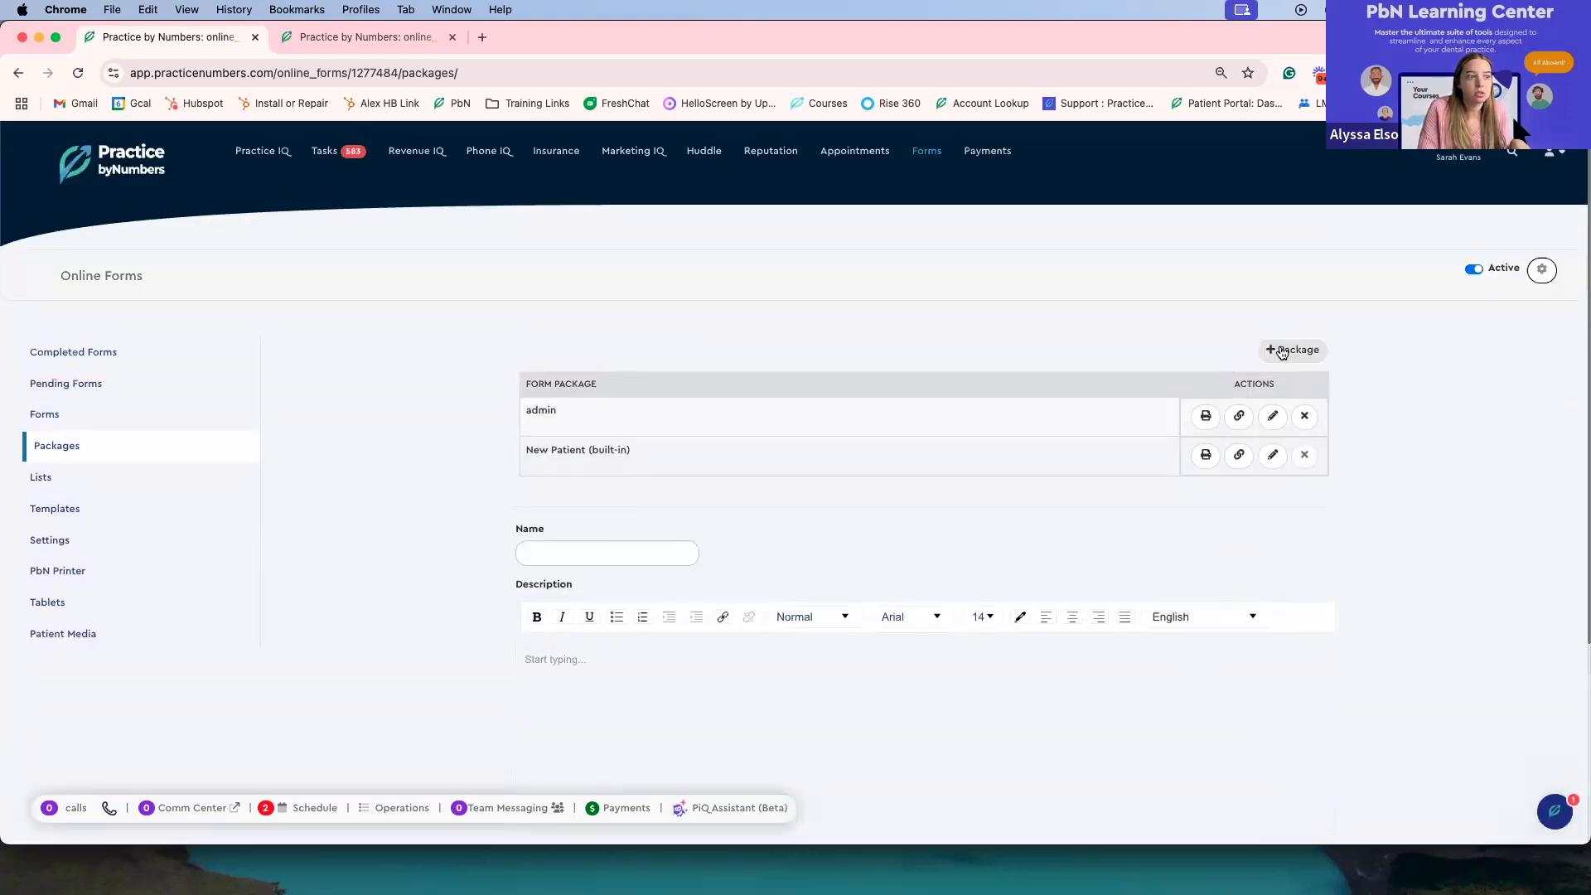
scroll(728, 581, down, 5)
click(663, 357)
click(653, 399)
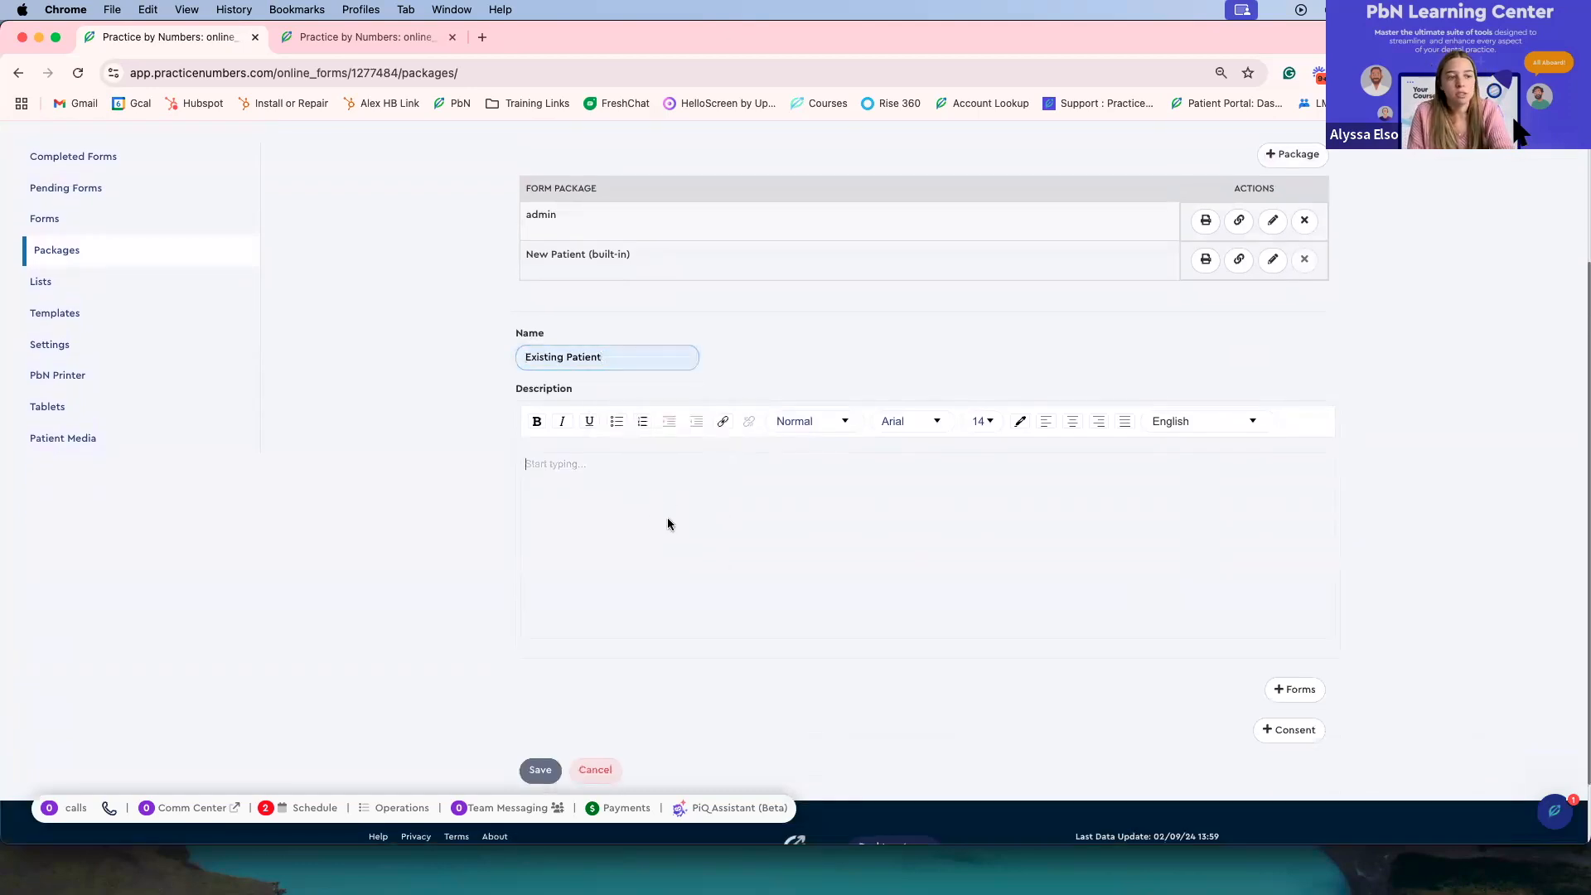
scroll(668, 520, down, 2)
Step: Open the forms picker for the new package, tick Dental History, and cancel the selection
click(1295, 607)
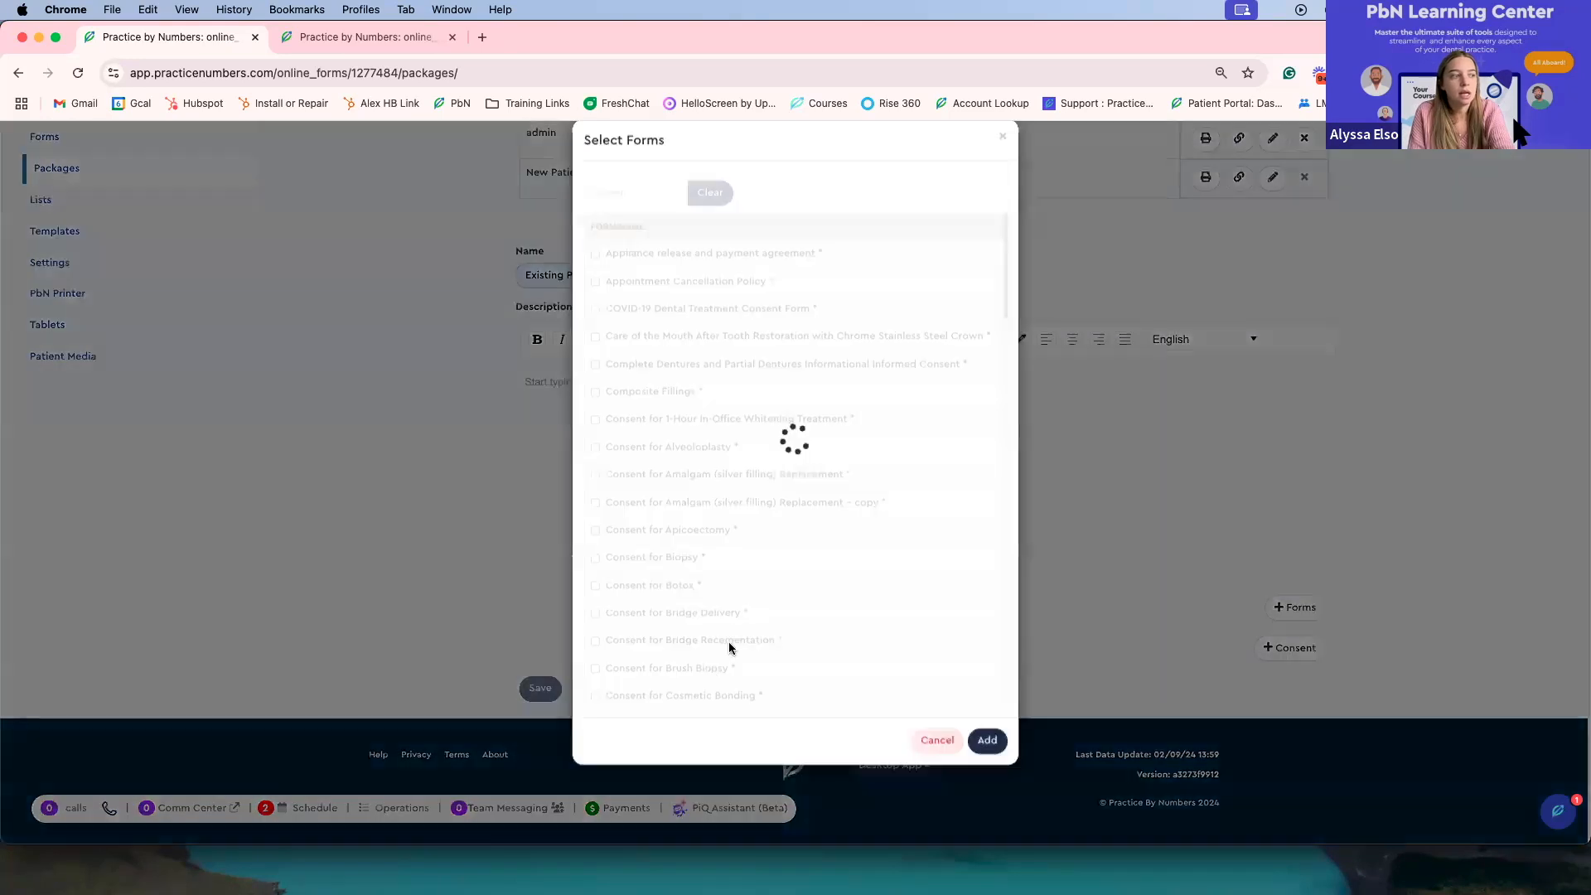
click(635, 471)
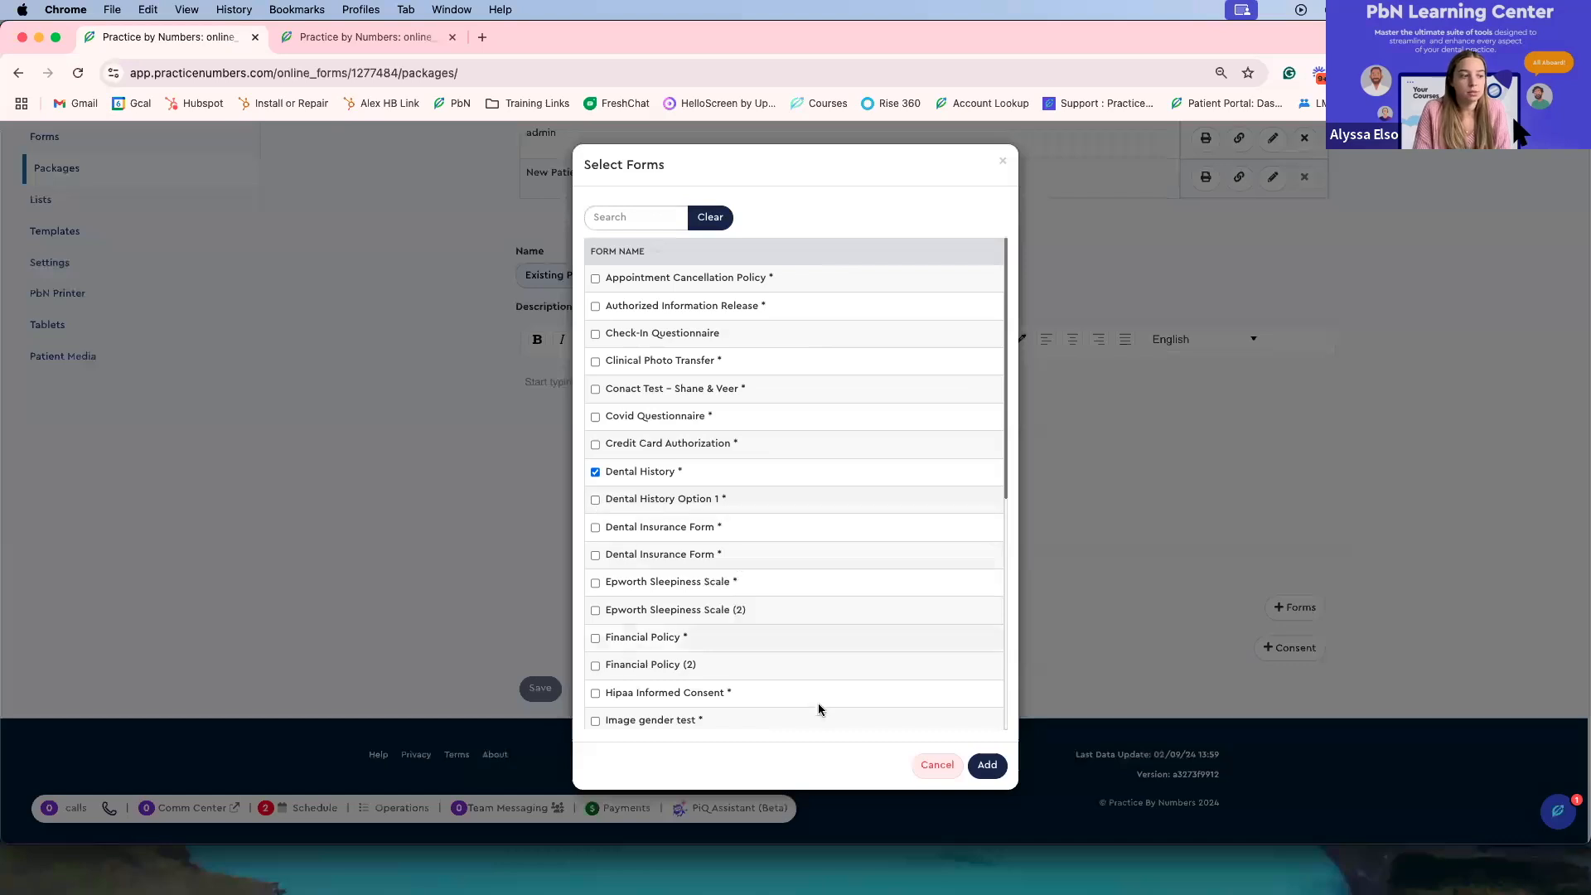
click(937, 765)
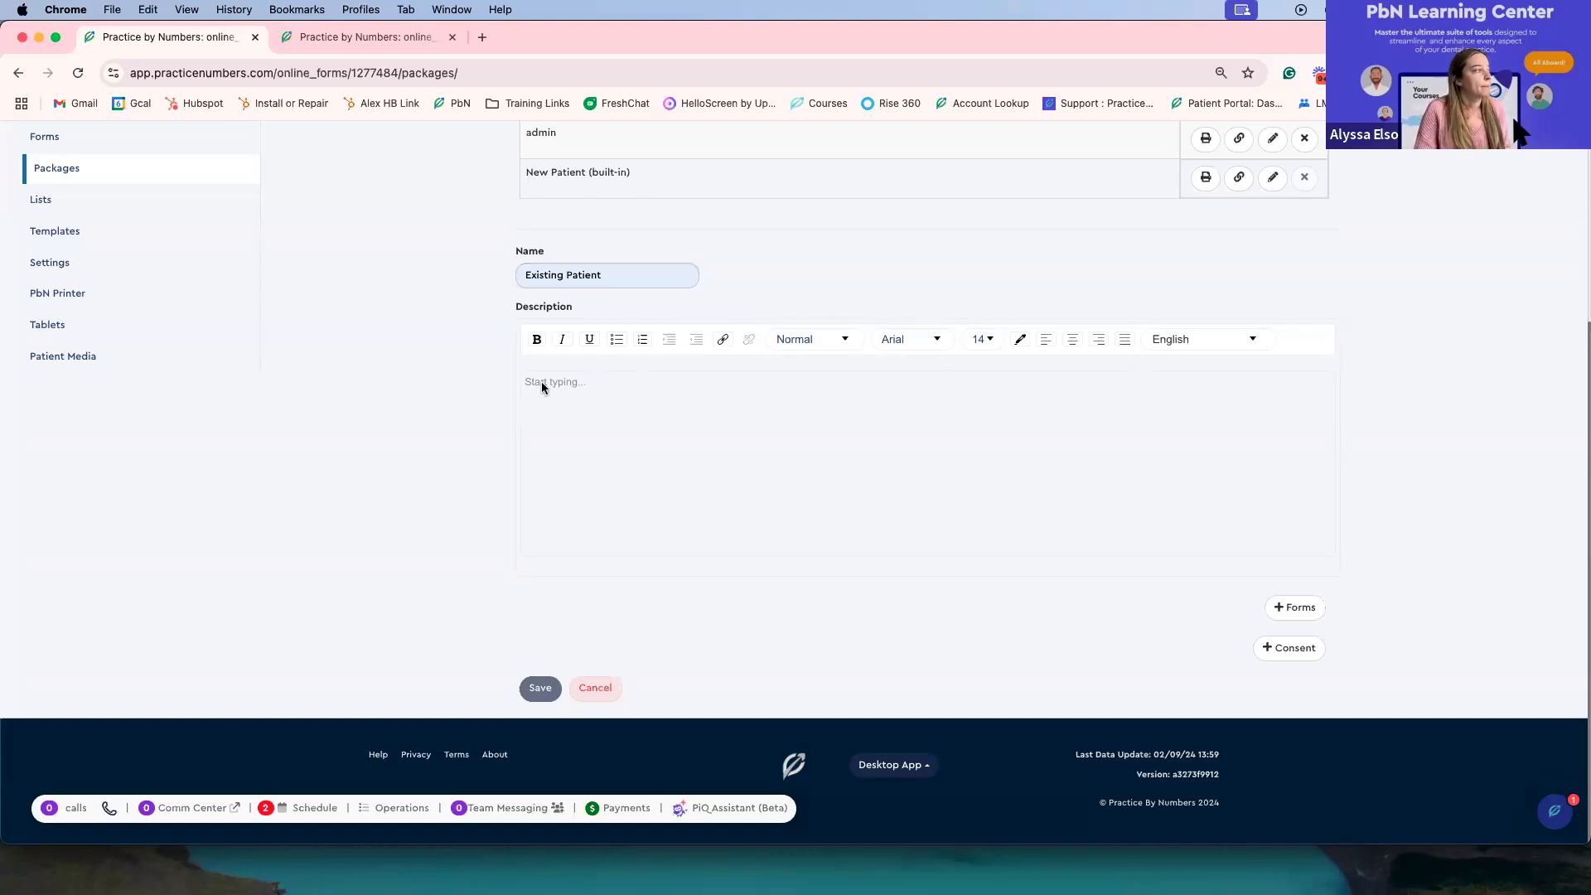
scroll(540, 384, up, 2)
scroll(527, 390, up, 2)
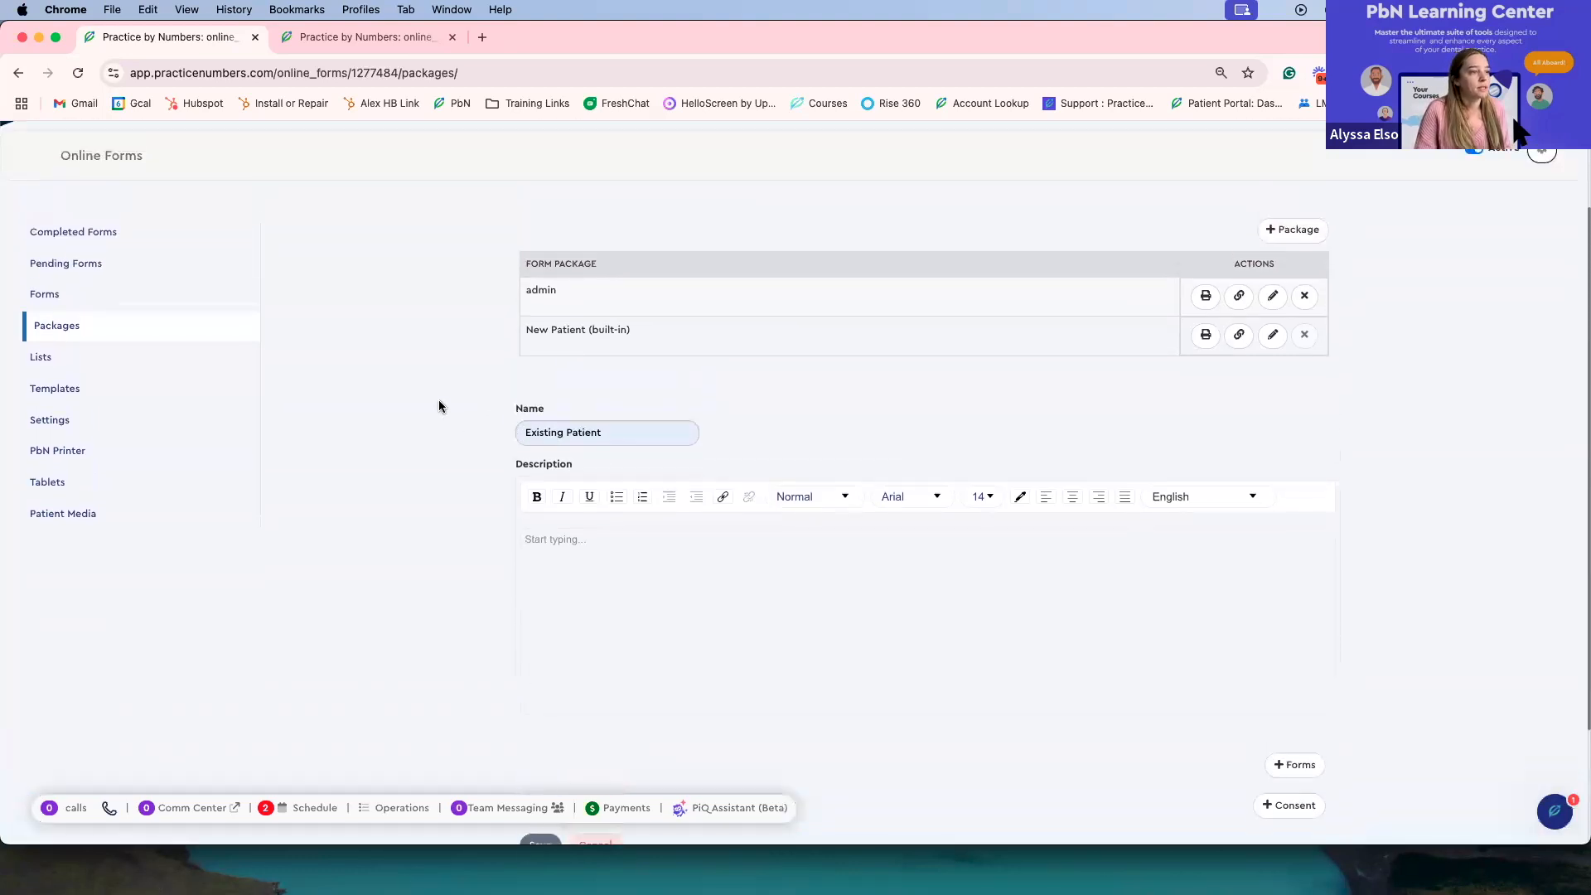
Step: Open Lists and review the Medications list with its PMS map entries
click(92, 365)
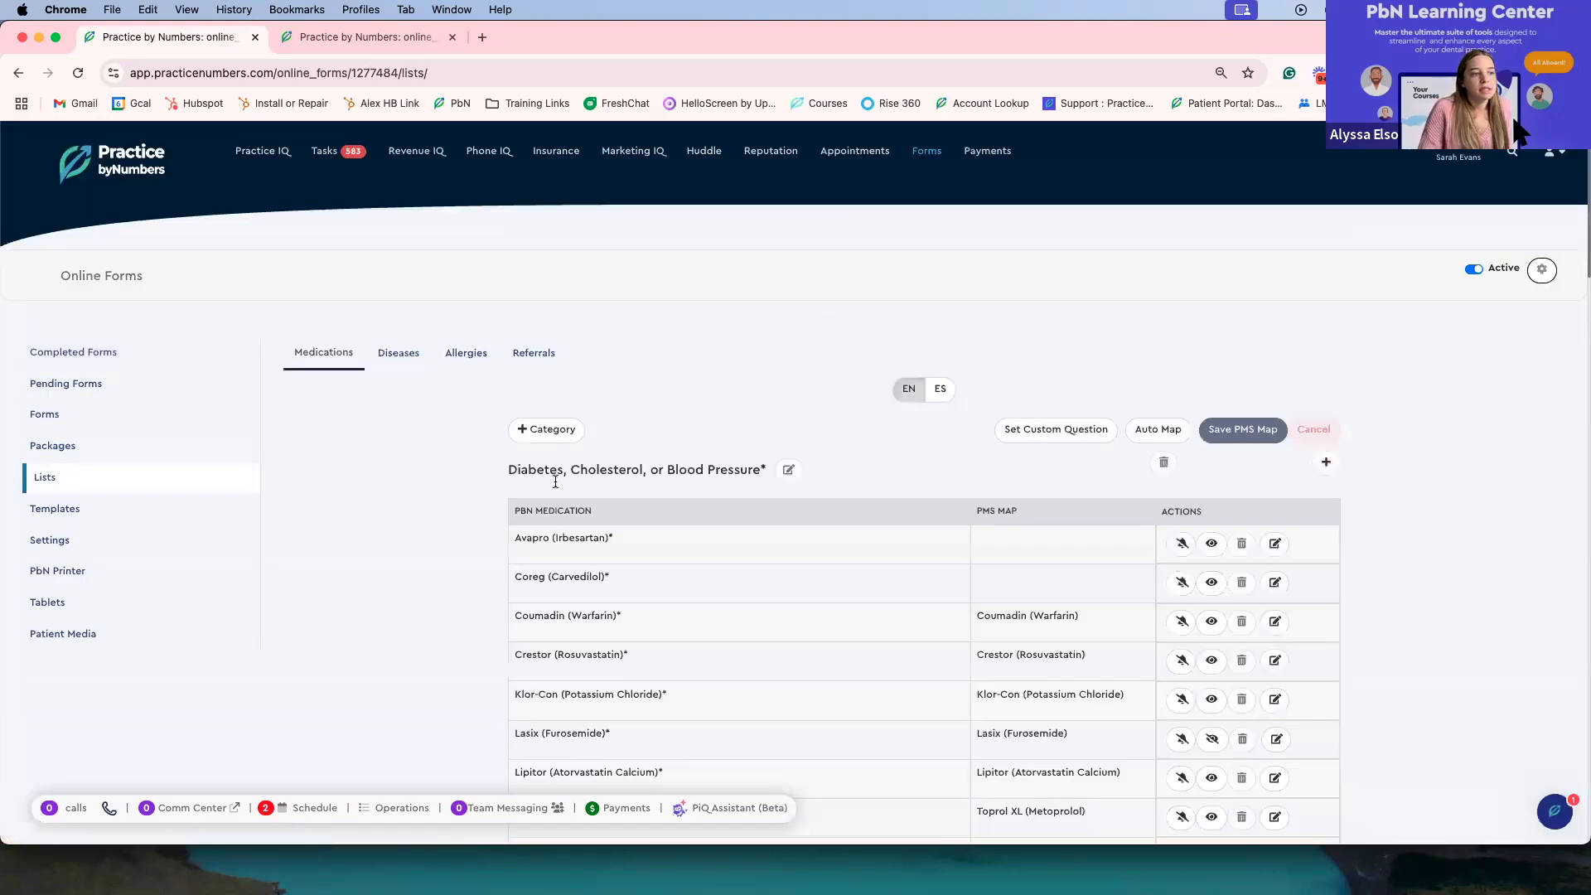
scroll(1408, 502, down, 2)
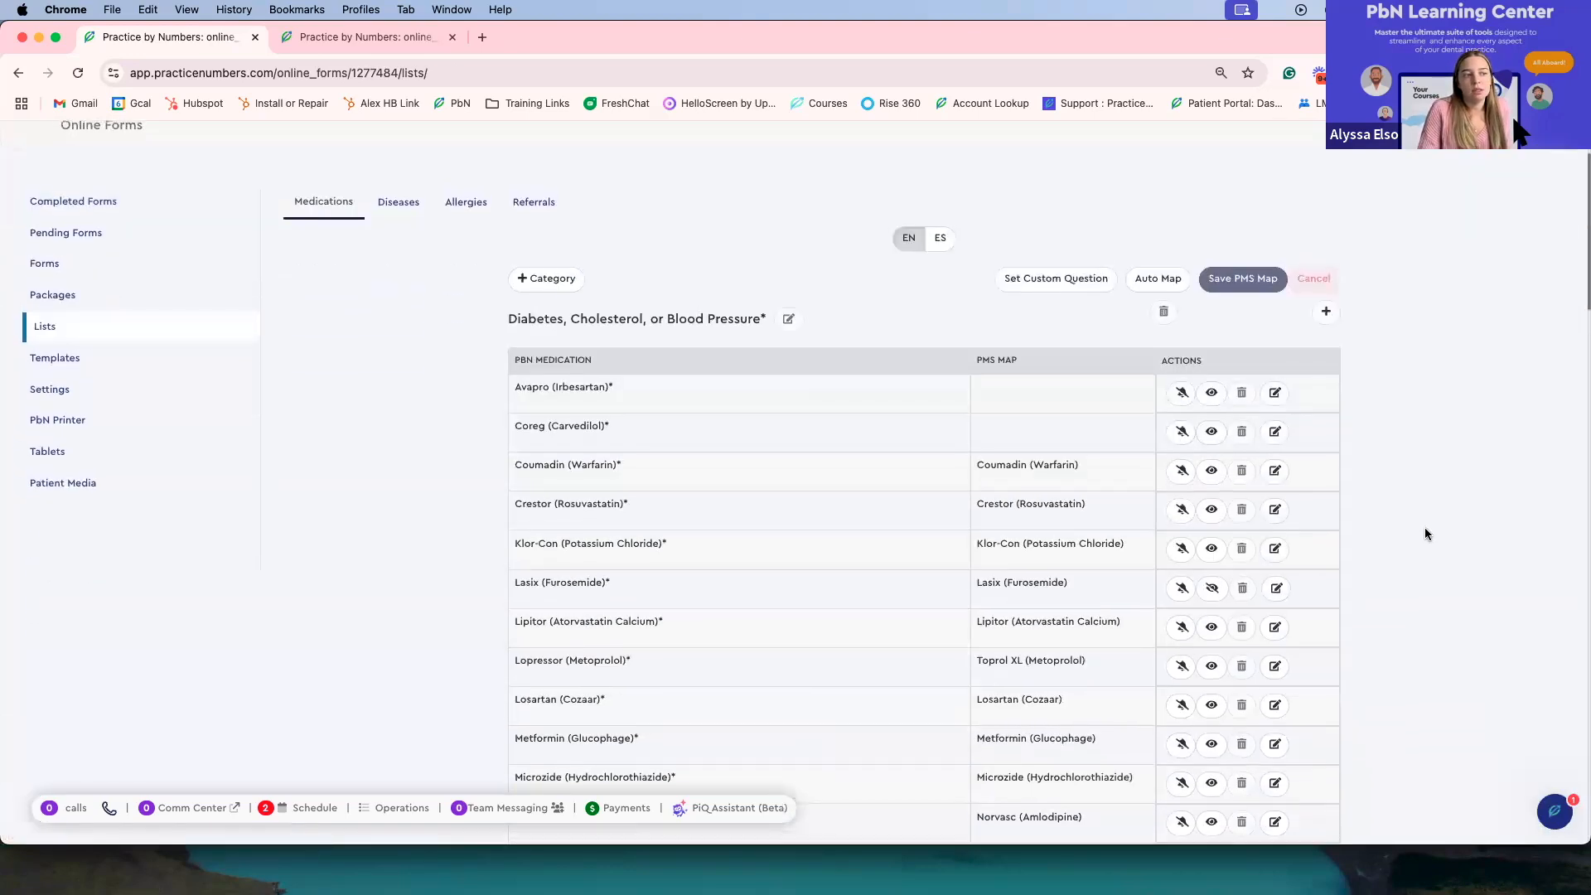
scroll(1426, 532, up, 1)
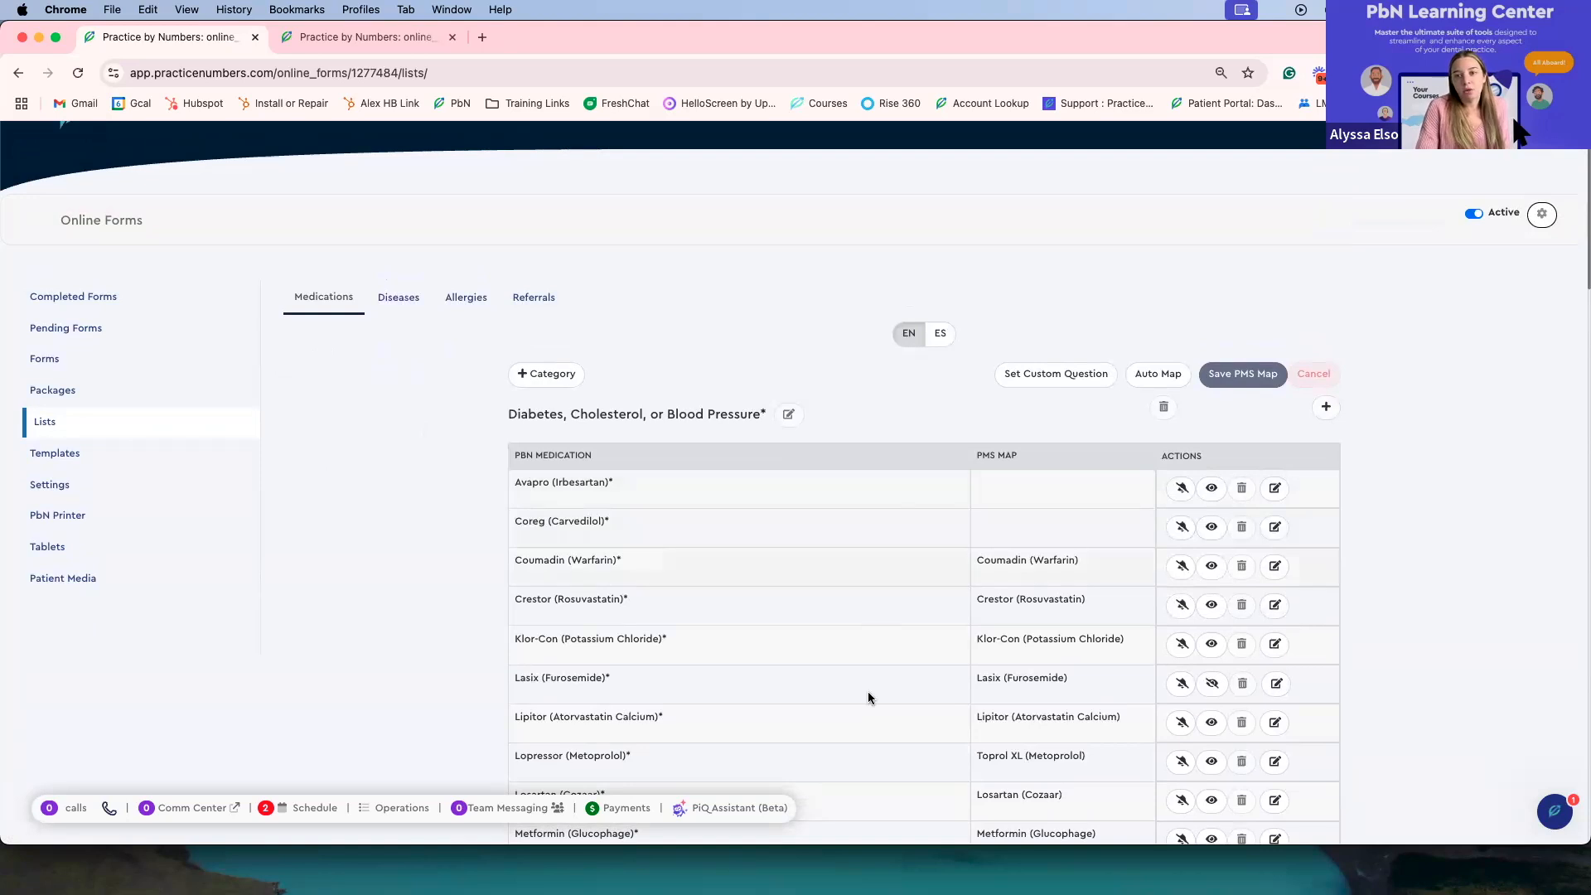
scroll(883, 657, down, 1)
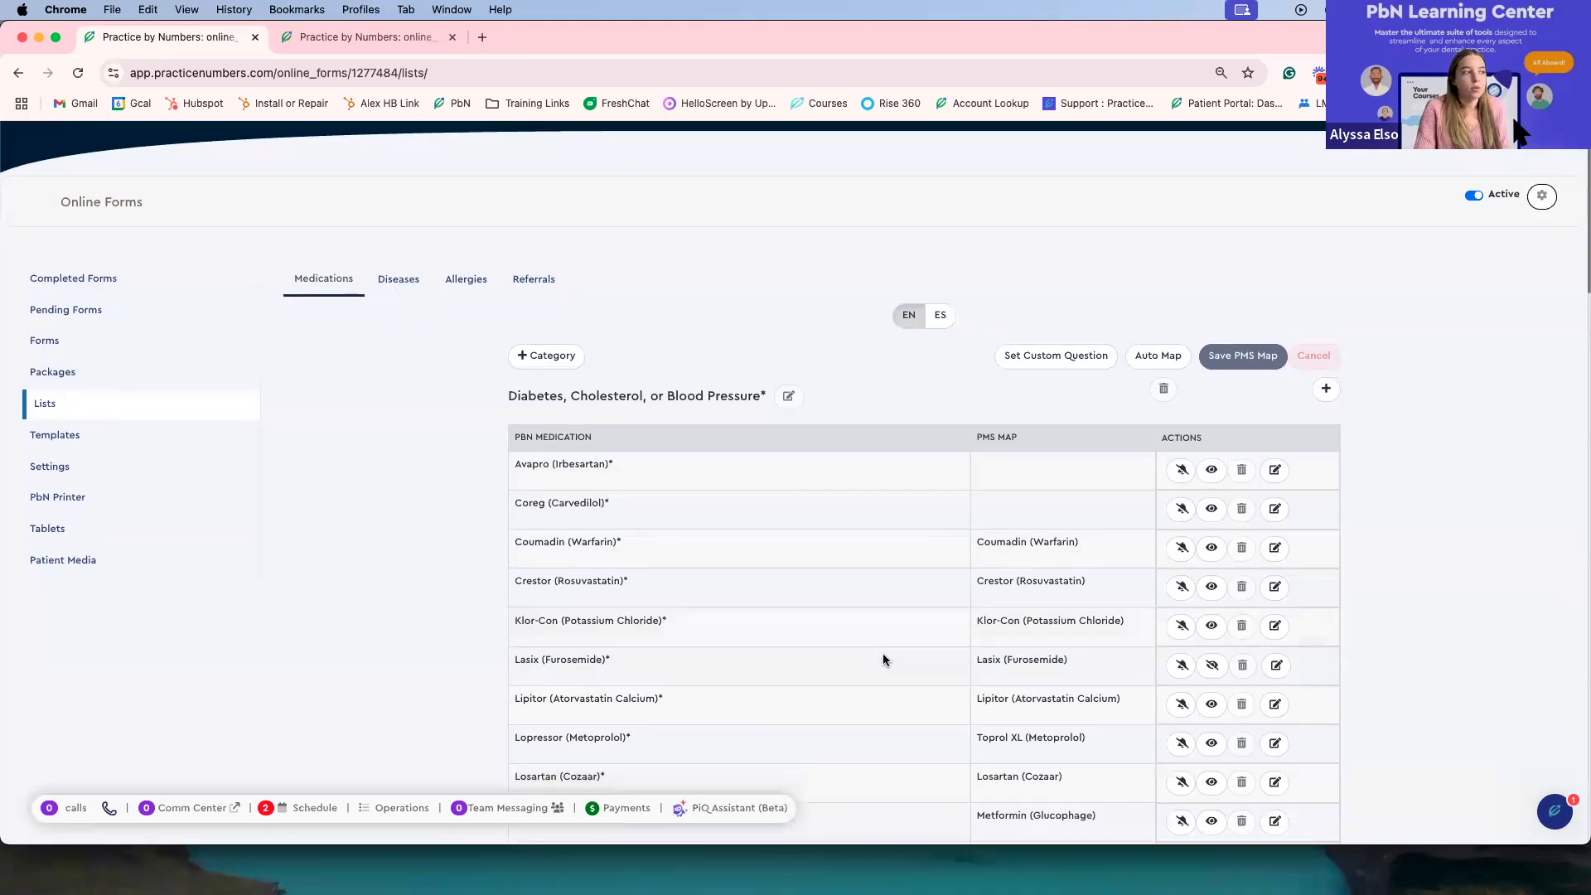
scroll(883, 655, up, 2)
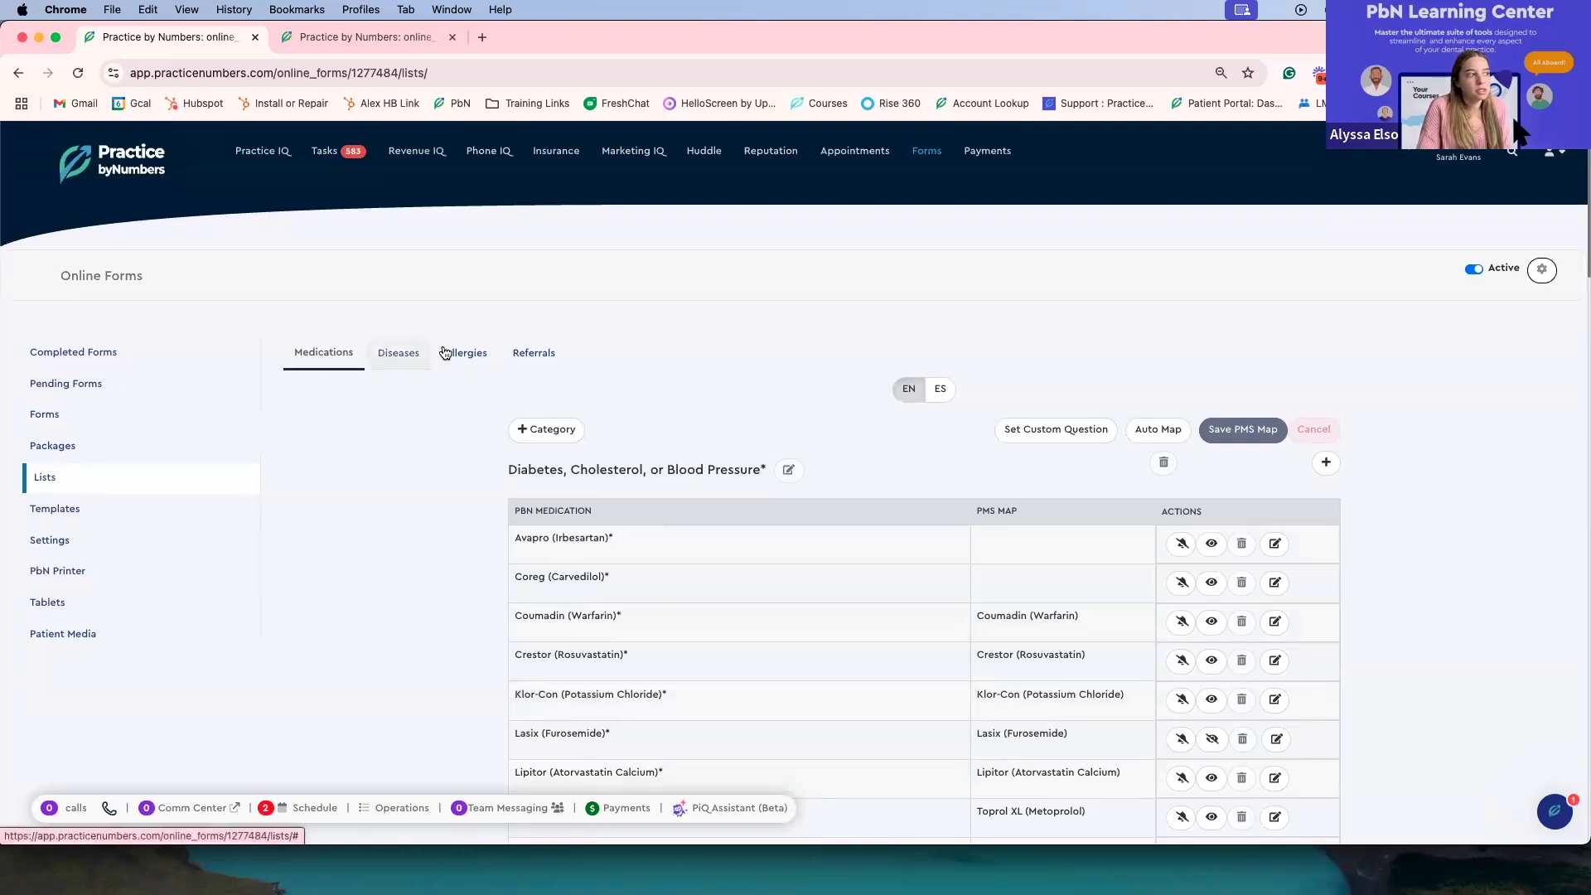
scroll(771, 650, down, 3)
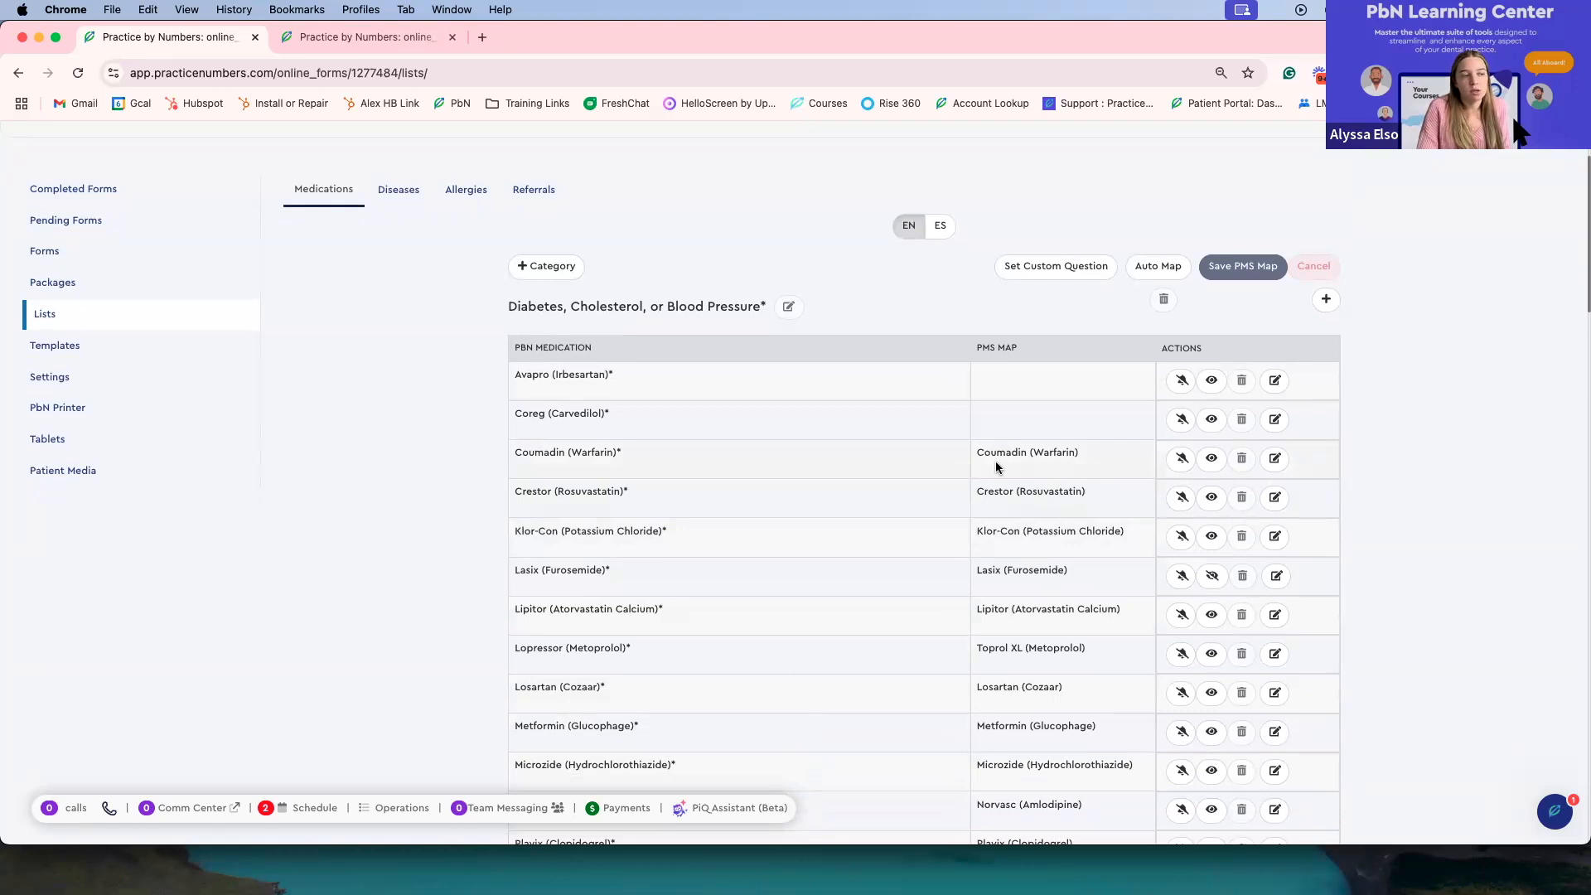
scroll(1022, 479, down, 1)
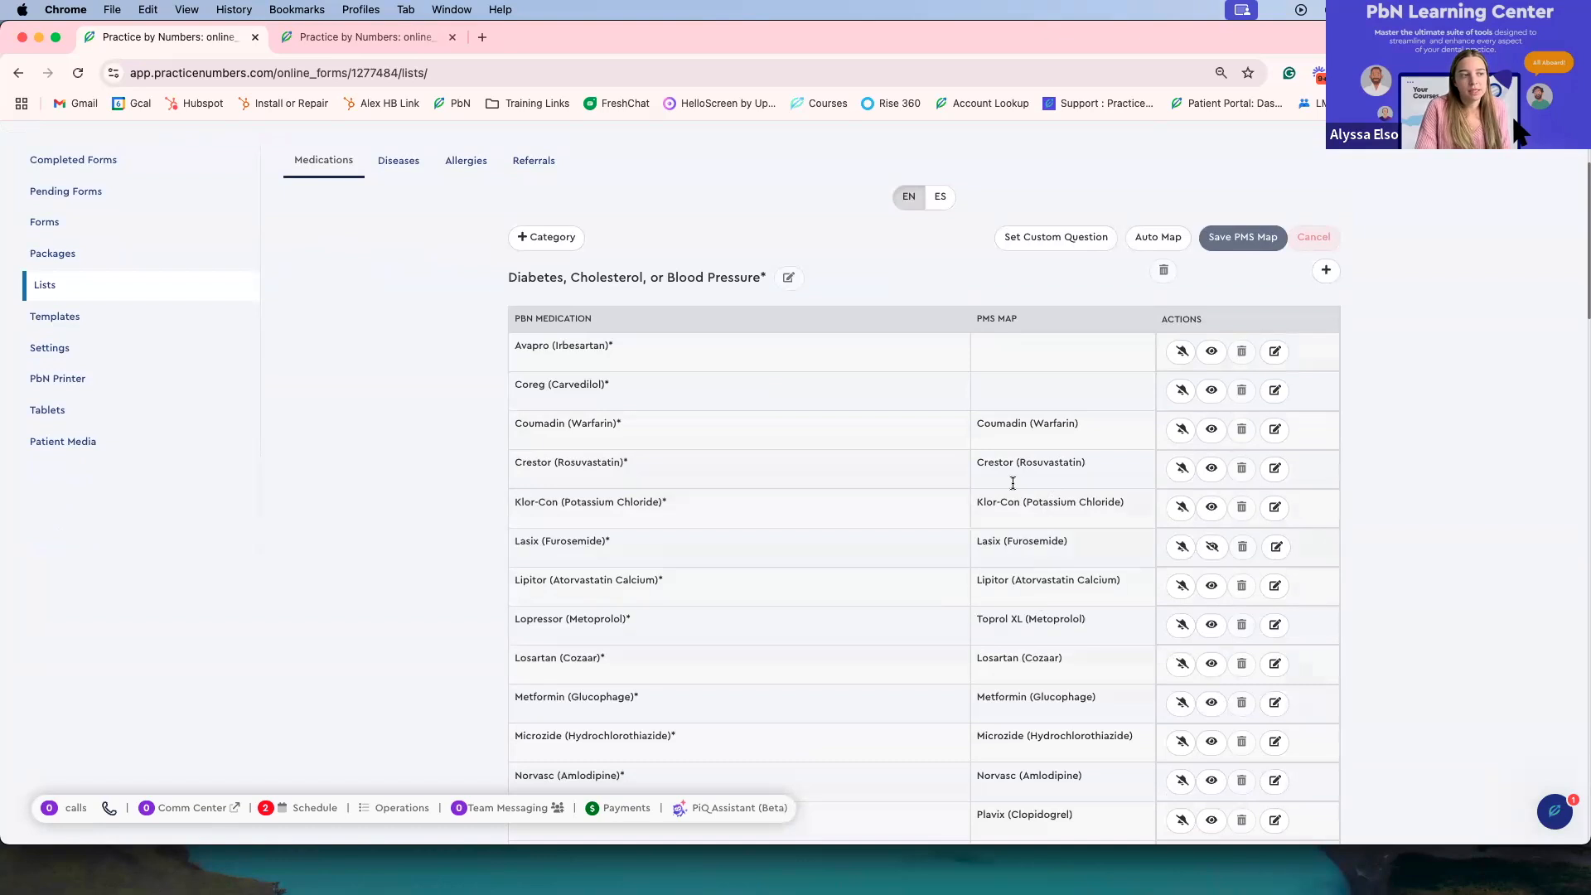
scroll(1019, 452, up, 3)
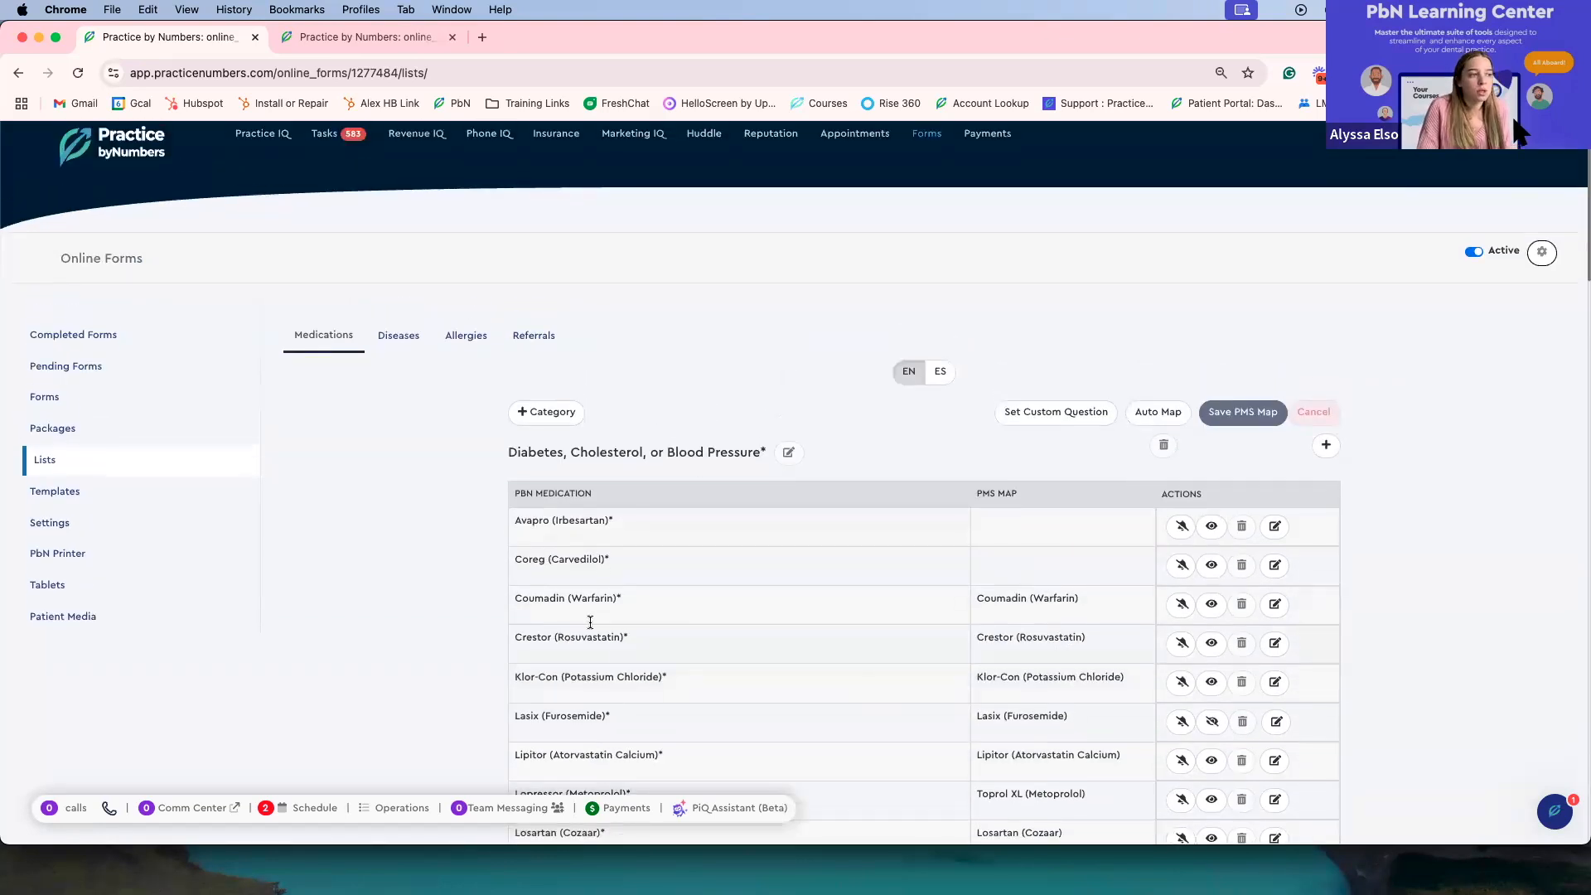
scroll(590, 622, down, 3)
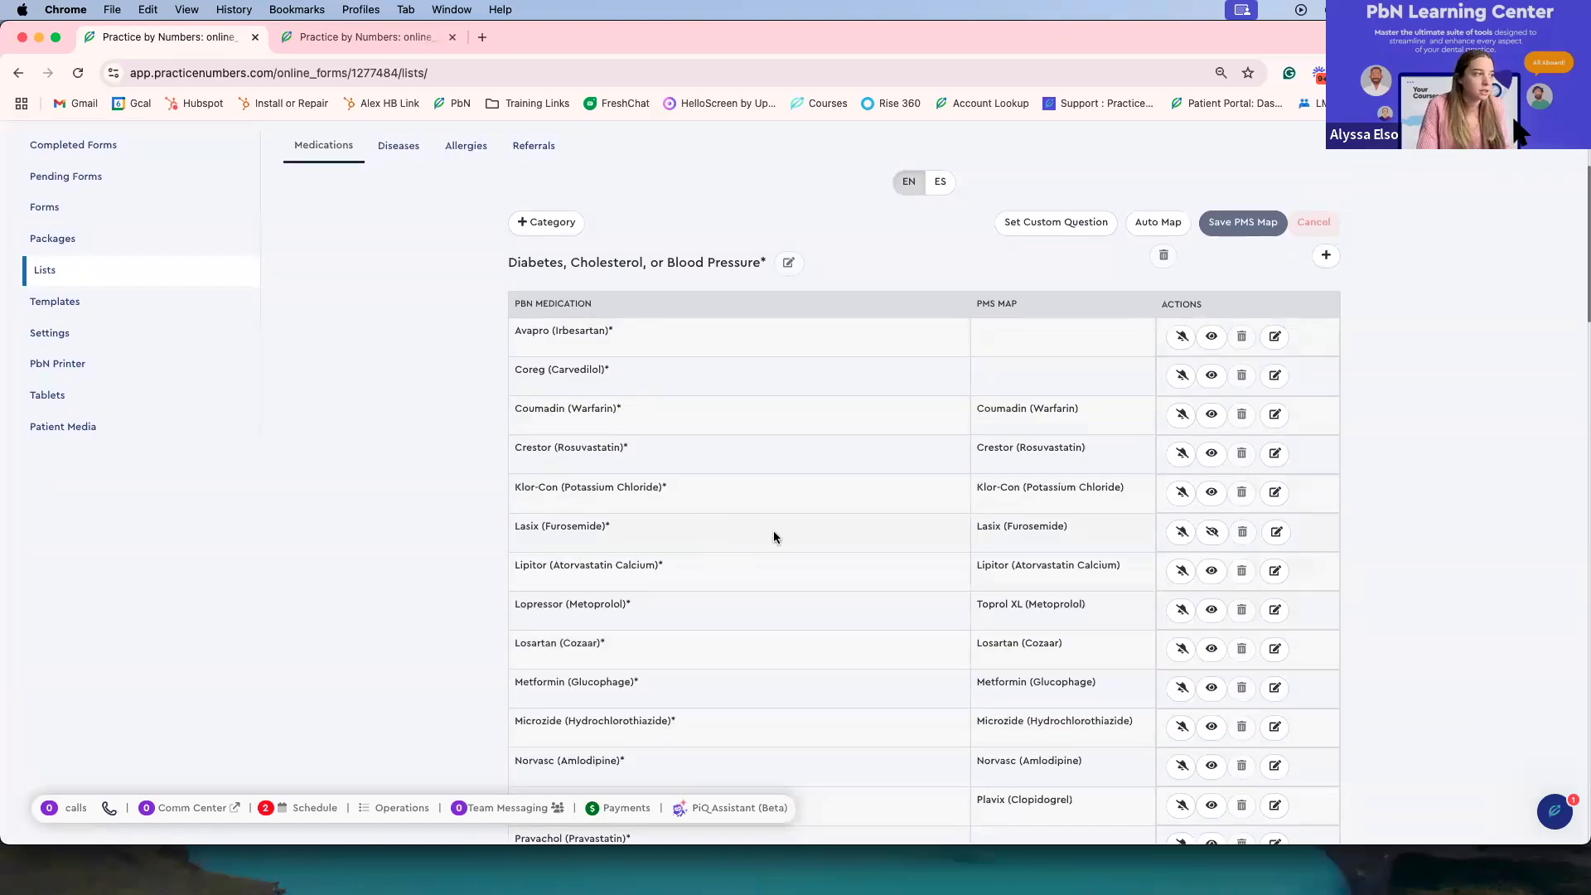
Step: Open Templates and review the email and SMS notification templates
click(178, 301)
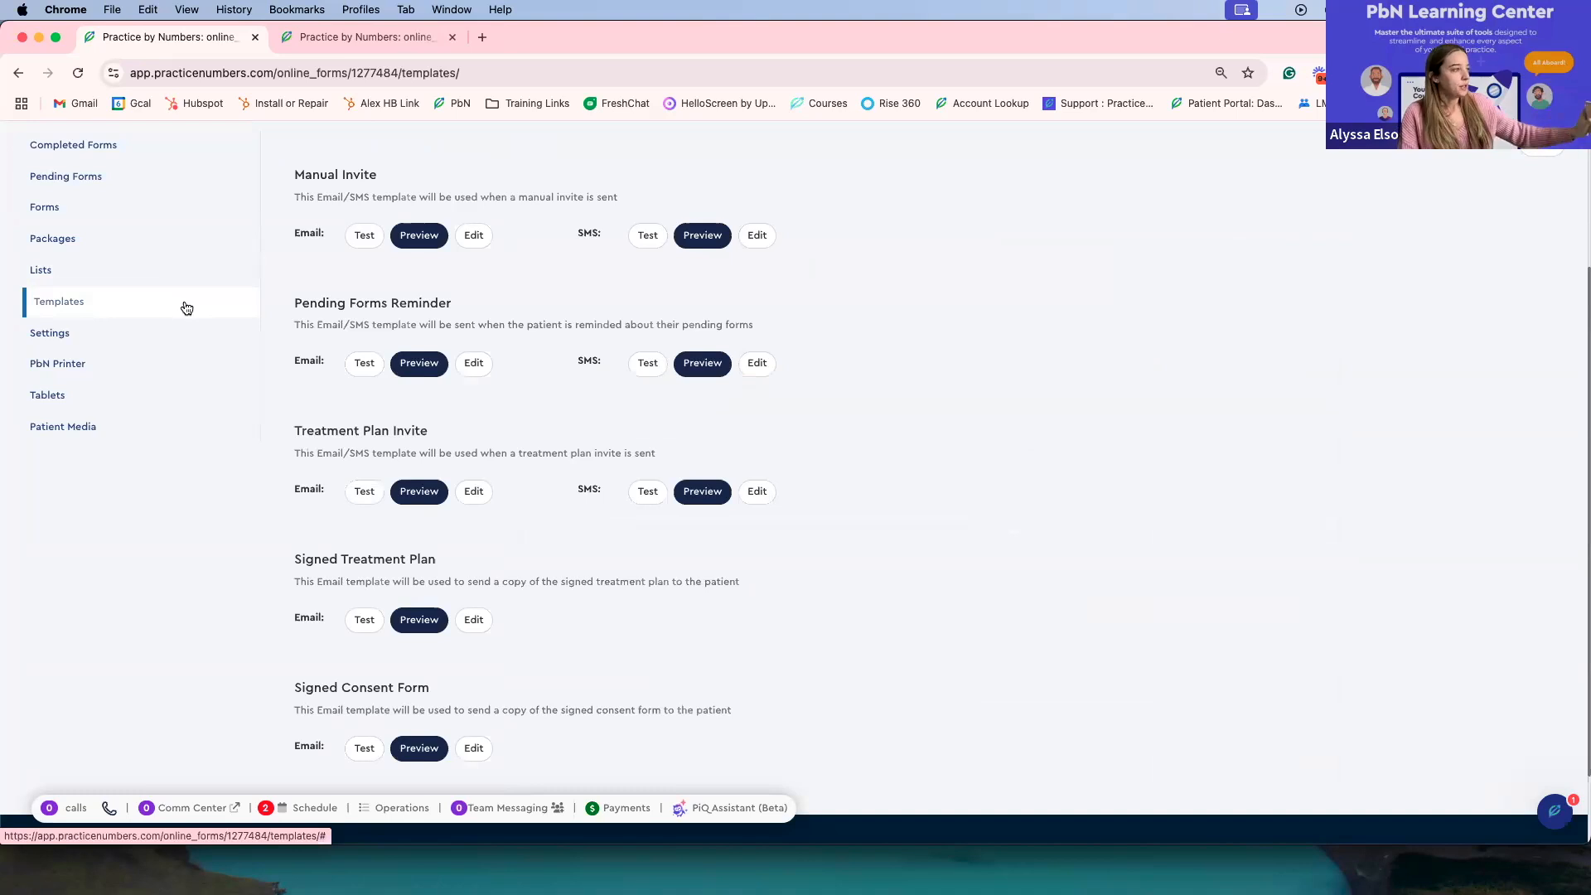
scroll(721, 412, up, 4)
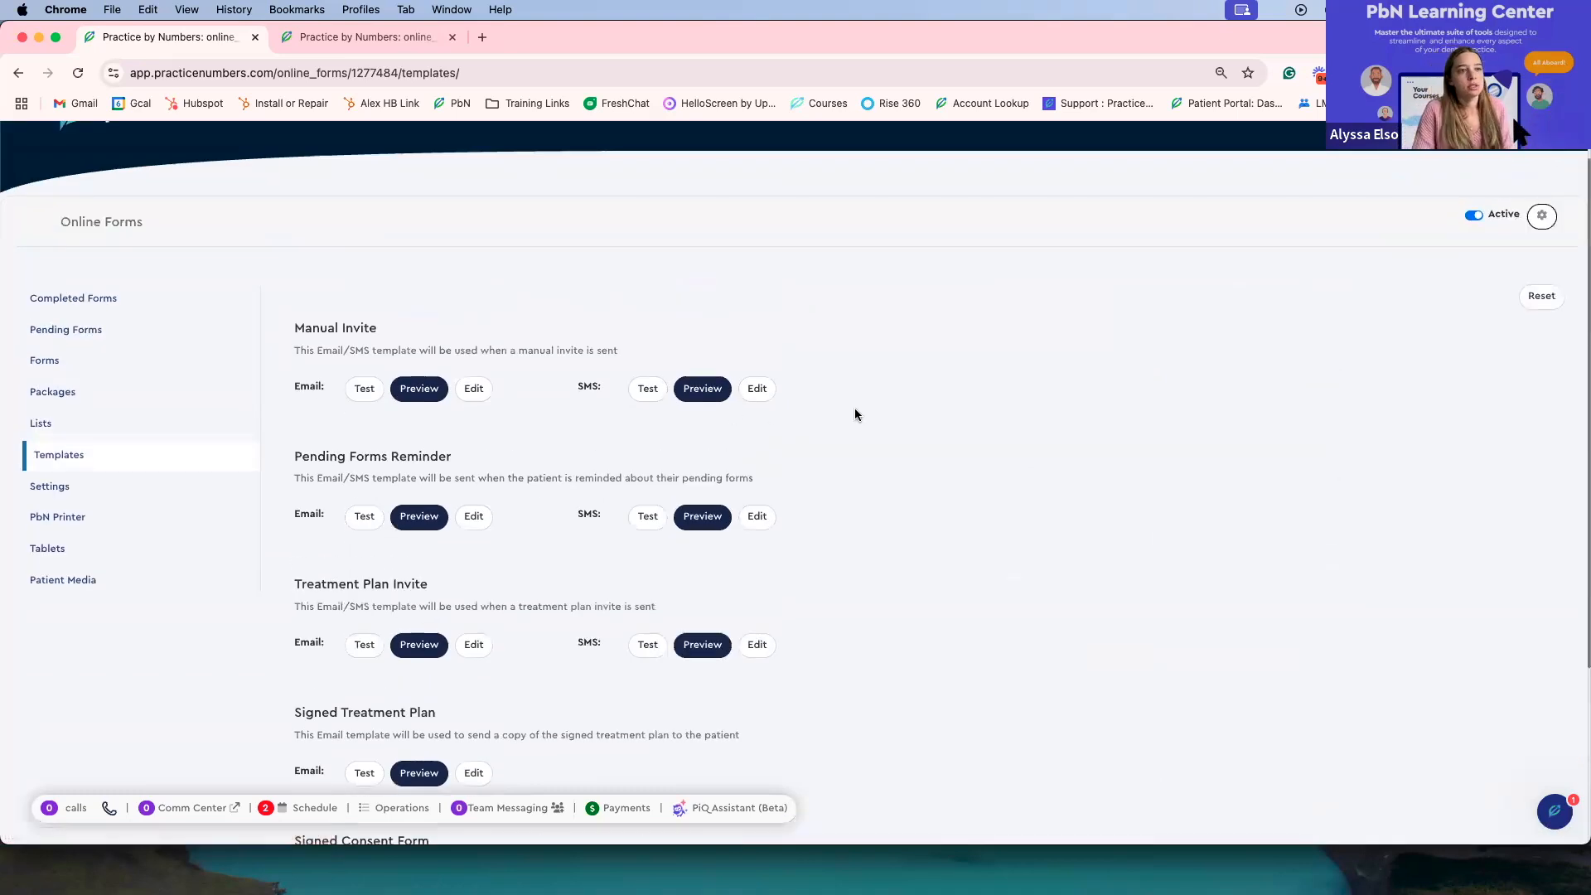
scroll(854, 409, down, 5)
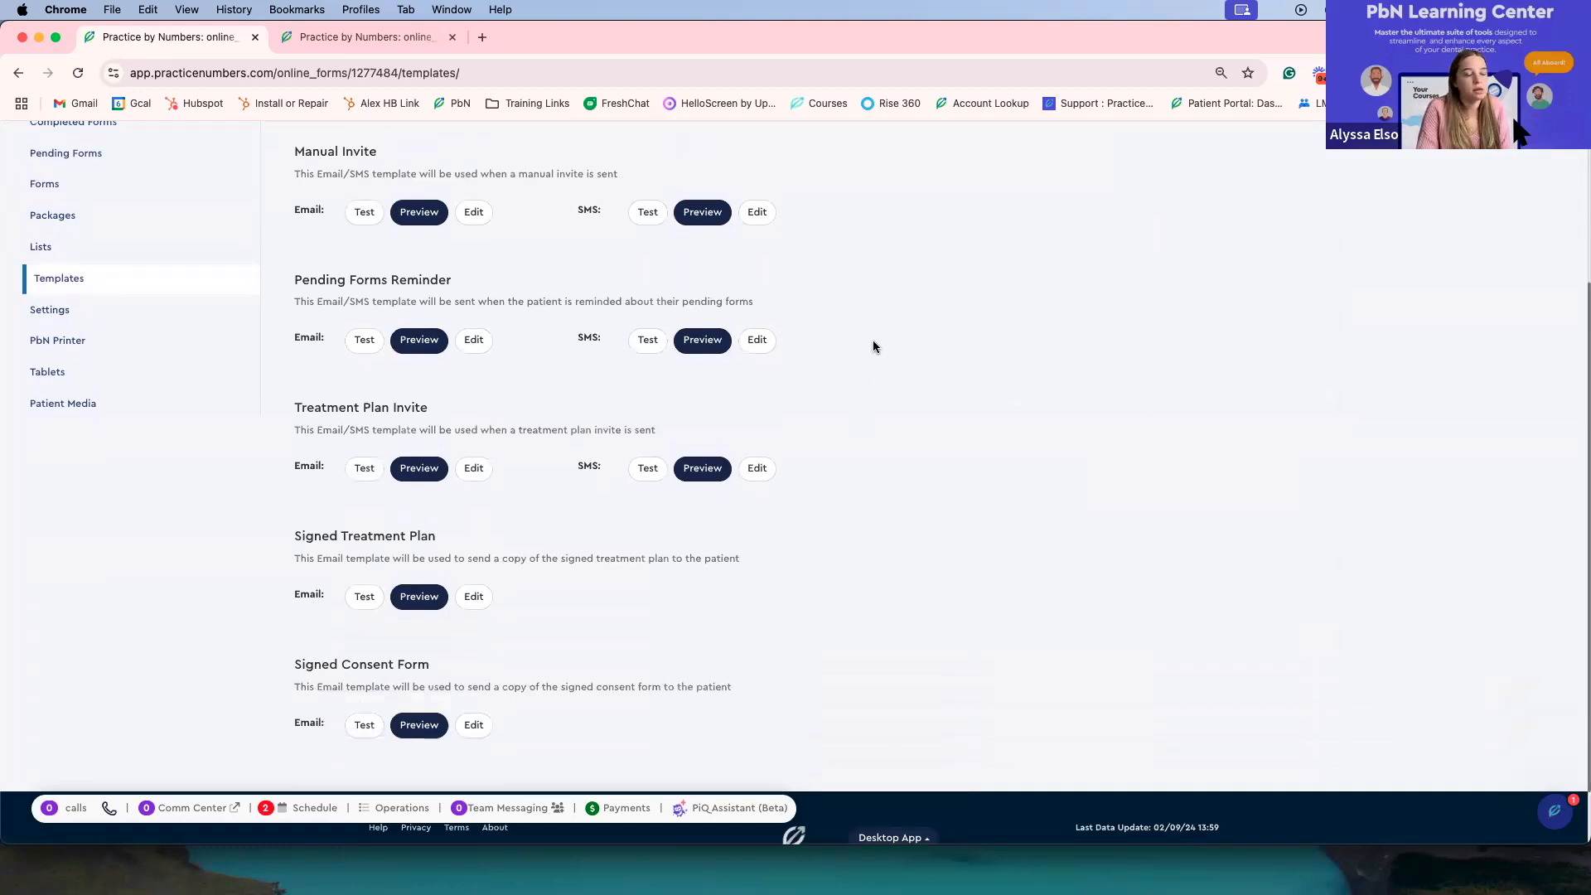
scroll(897, 373, up, 1)
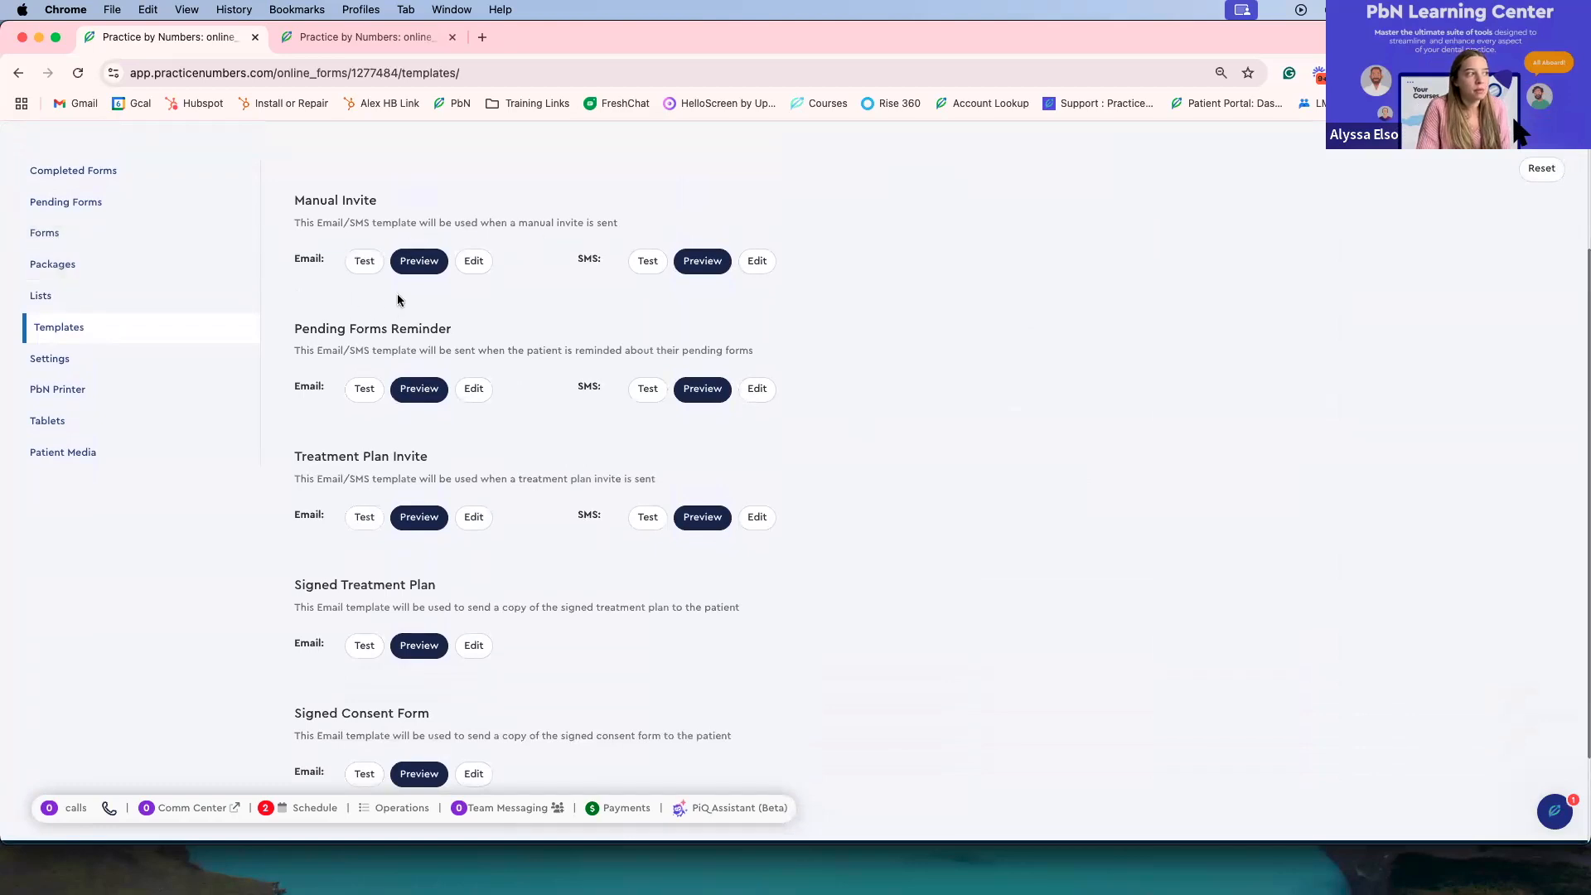
scroll(395, 298, down, 2)
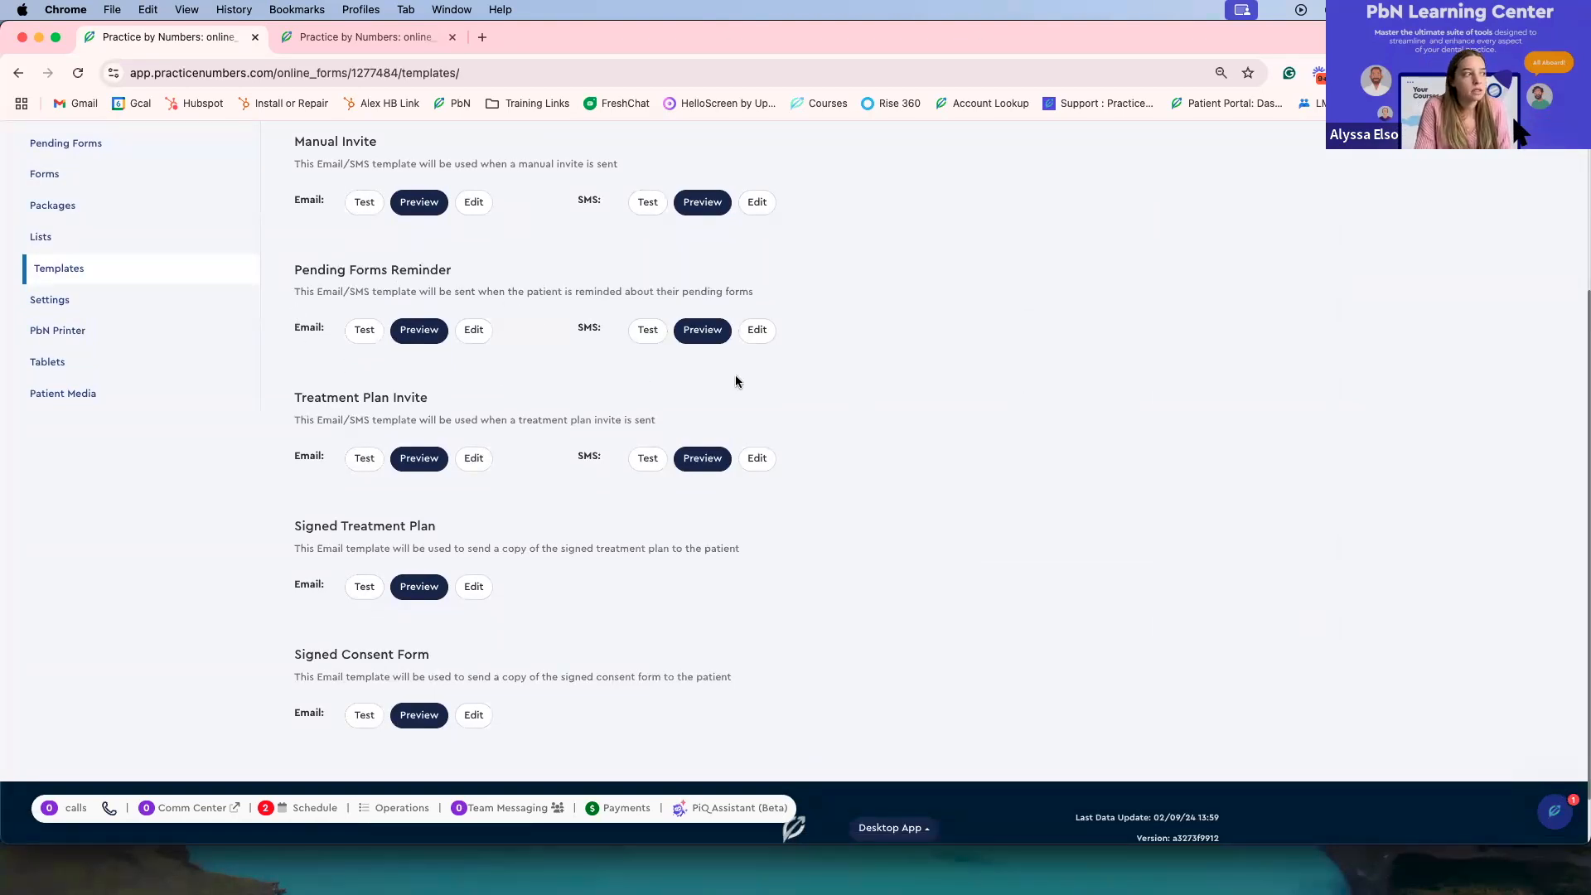
scroll(862, 393, down, 2)
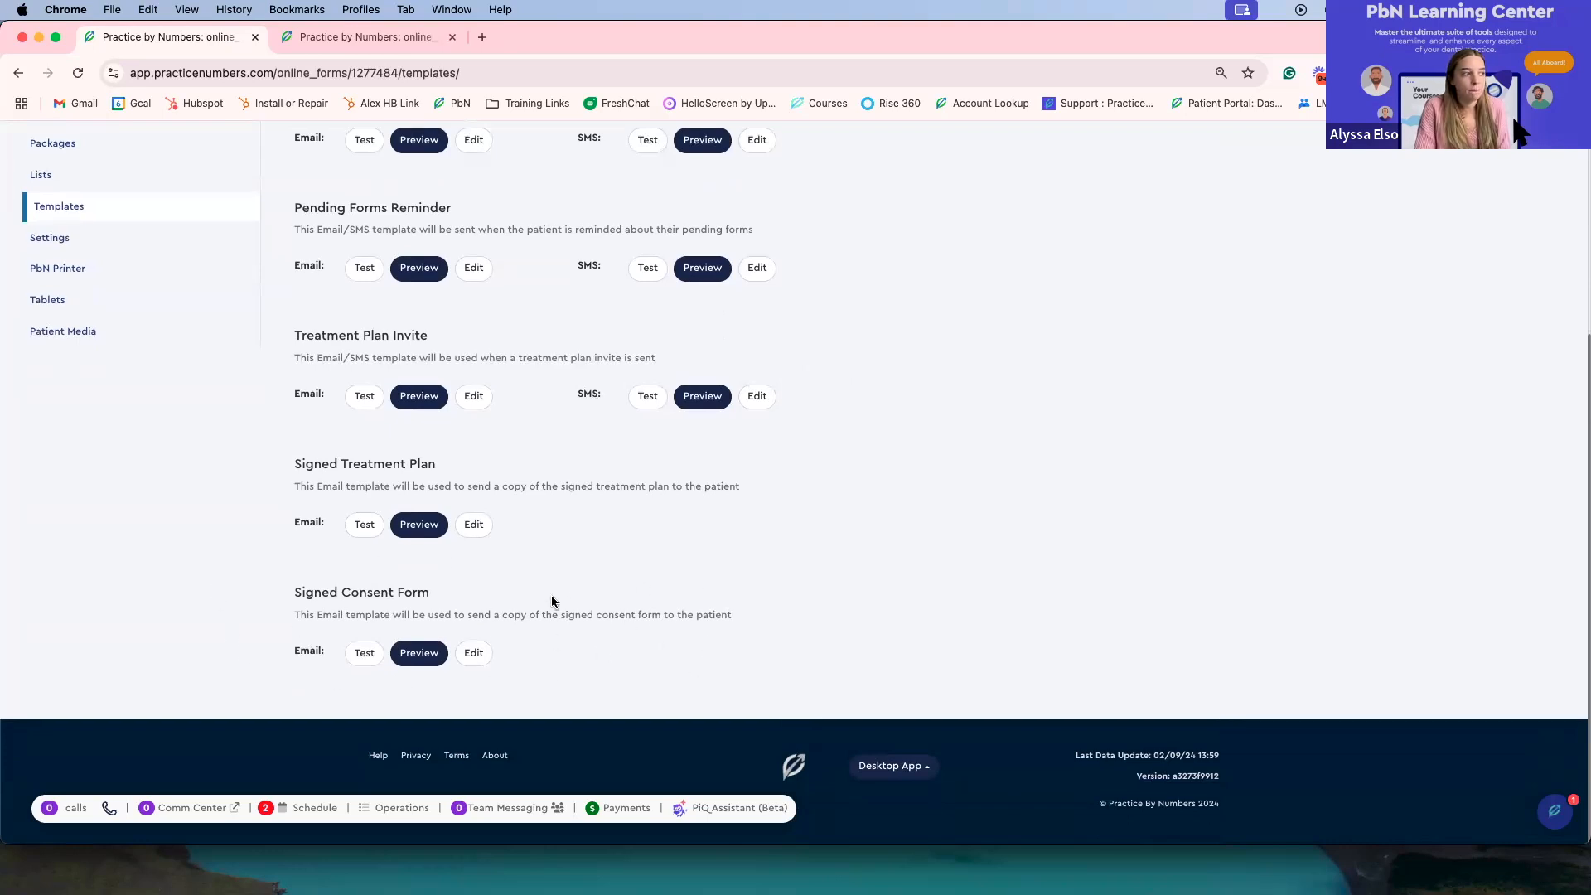
scroll(551, 601, up, 5)
Step: Open and cancel the Manual Invite SMS test dialog, then preview the Manual Invite SMS template and close it
click(644, 441)
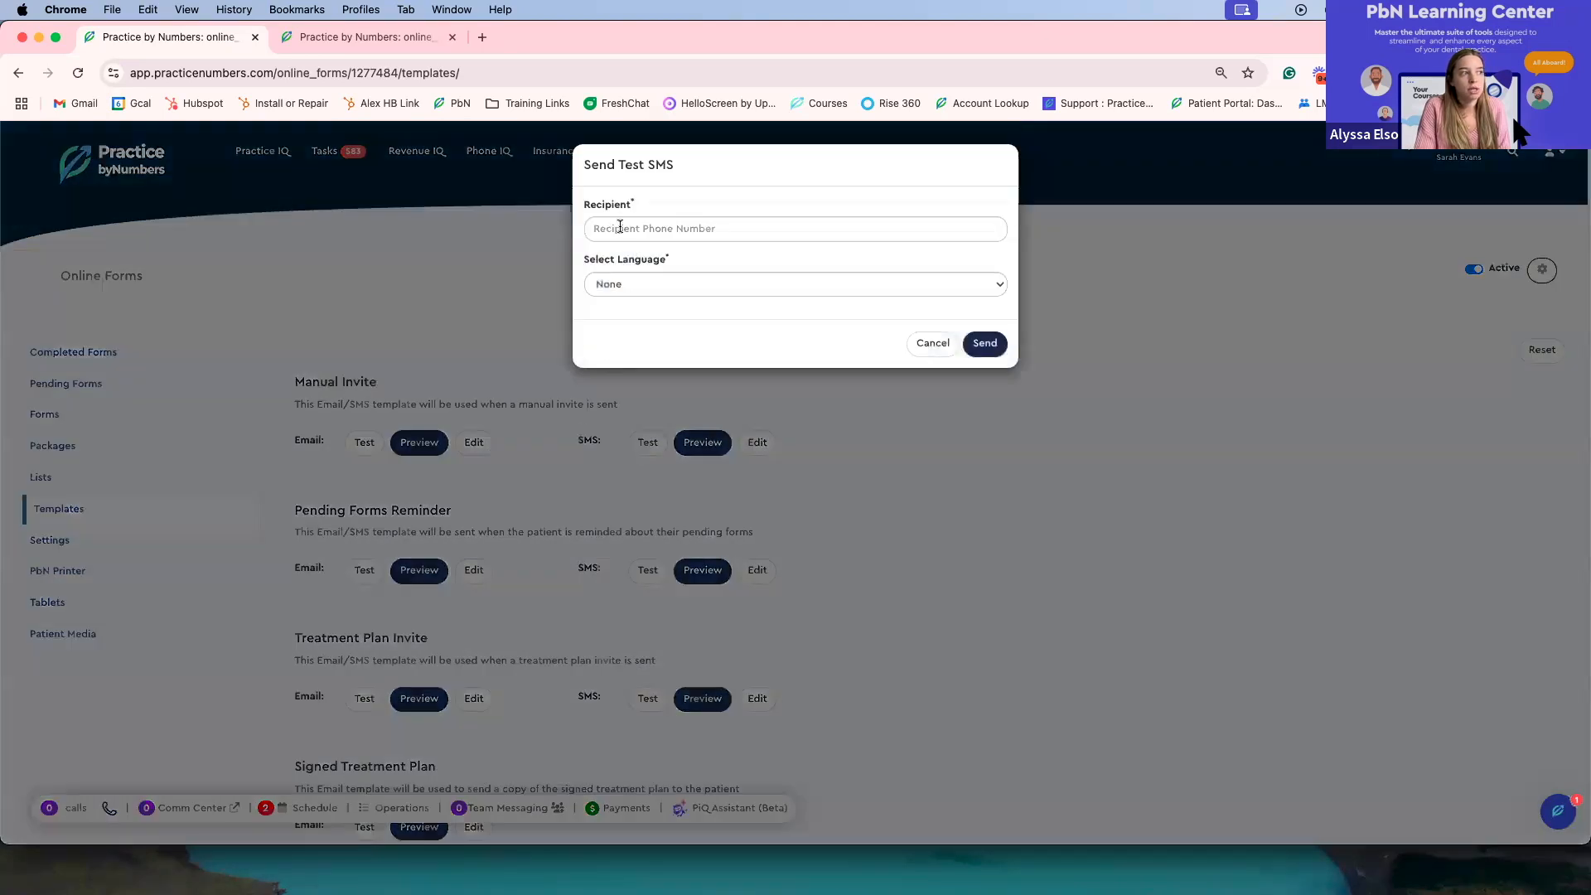
click(613, 286)
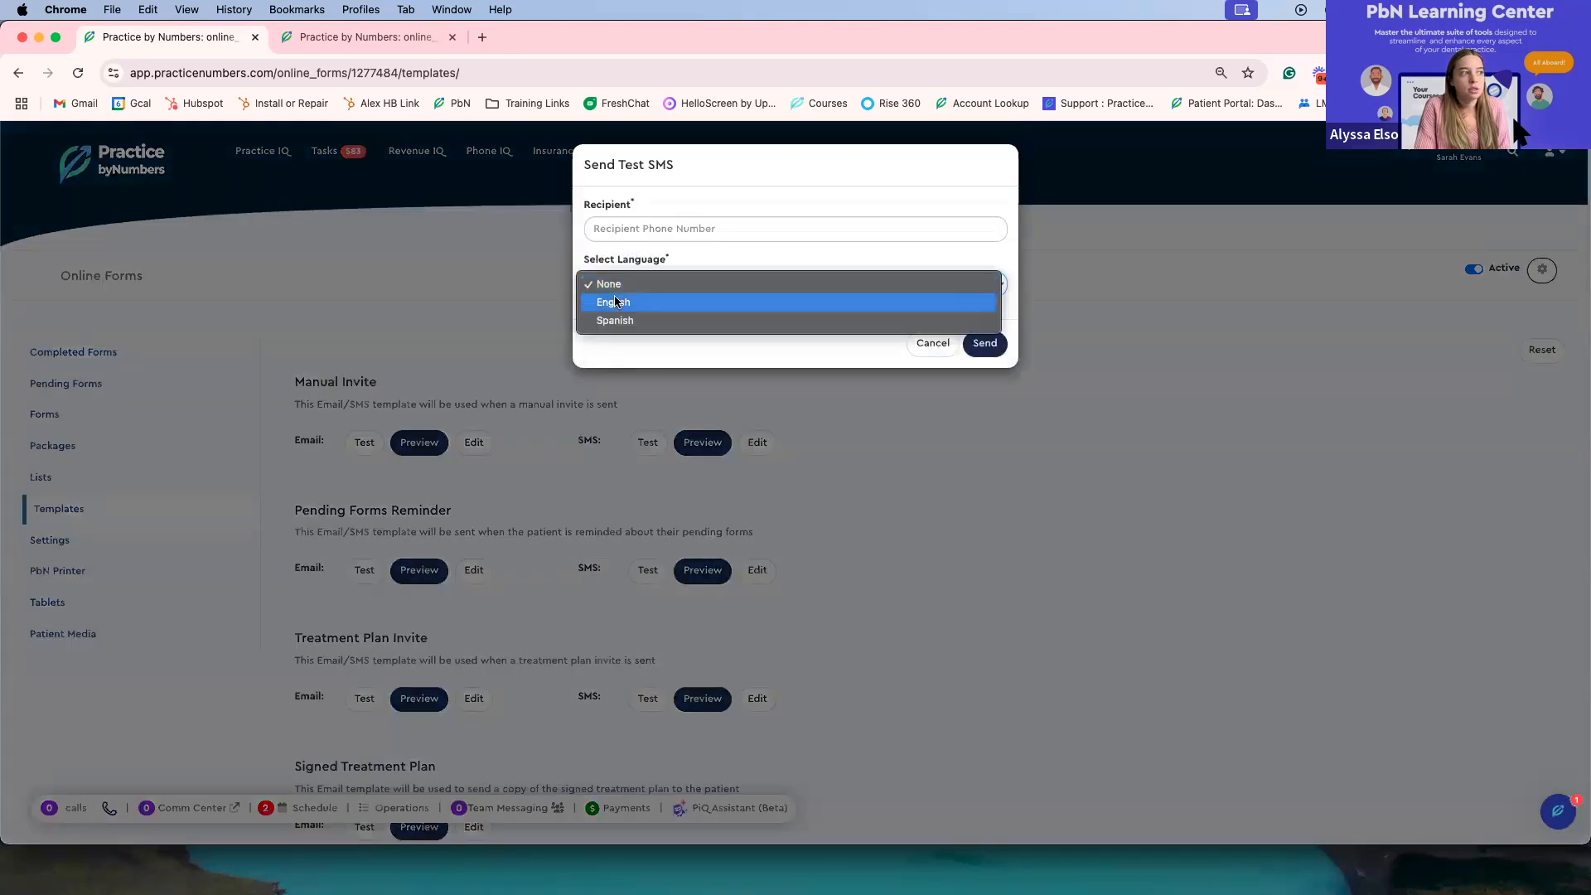
click(630, 219)
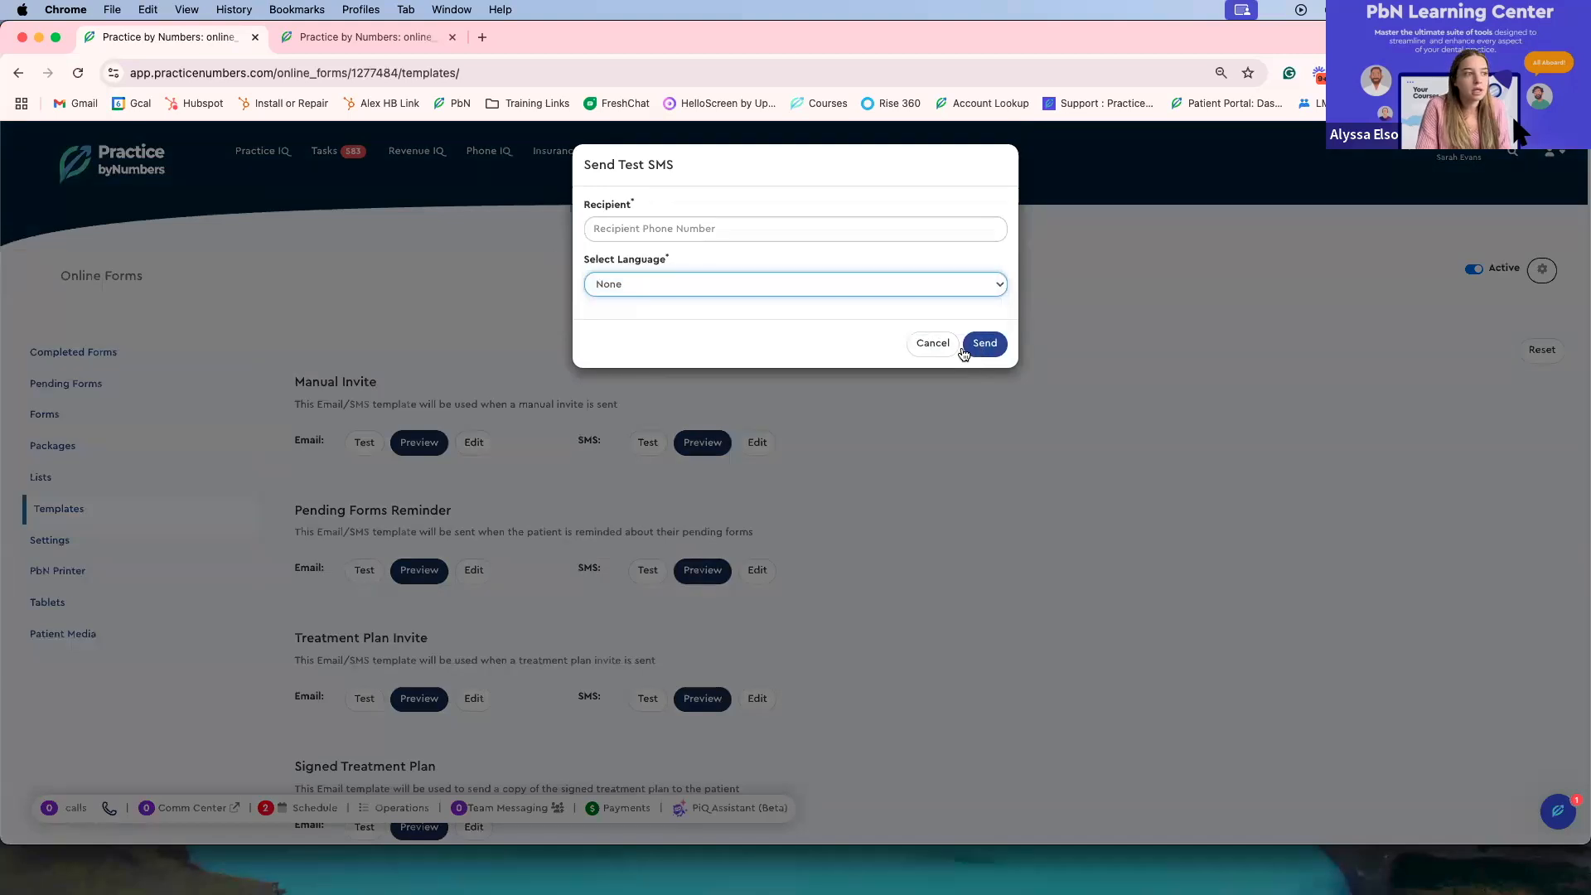
click(933, 343)
click(707, 445)
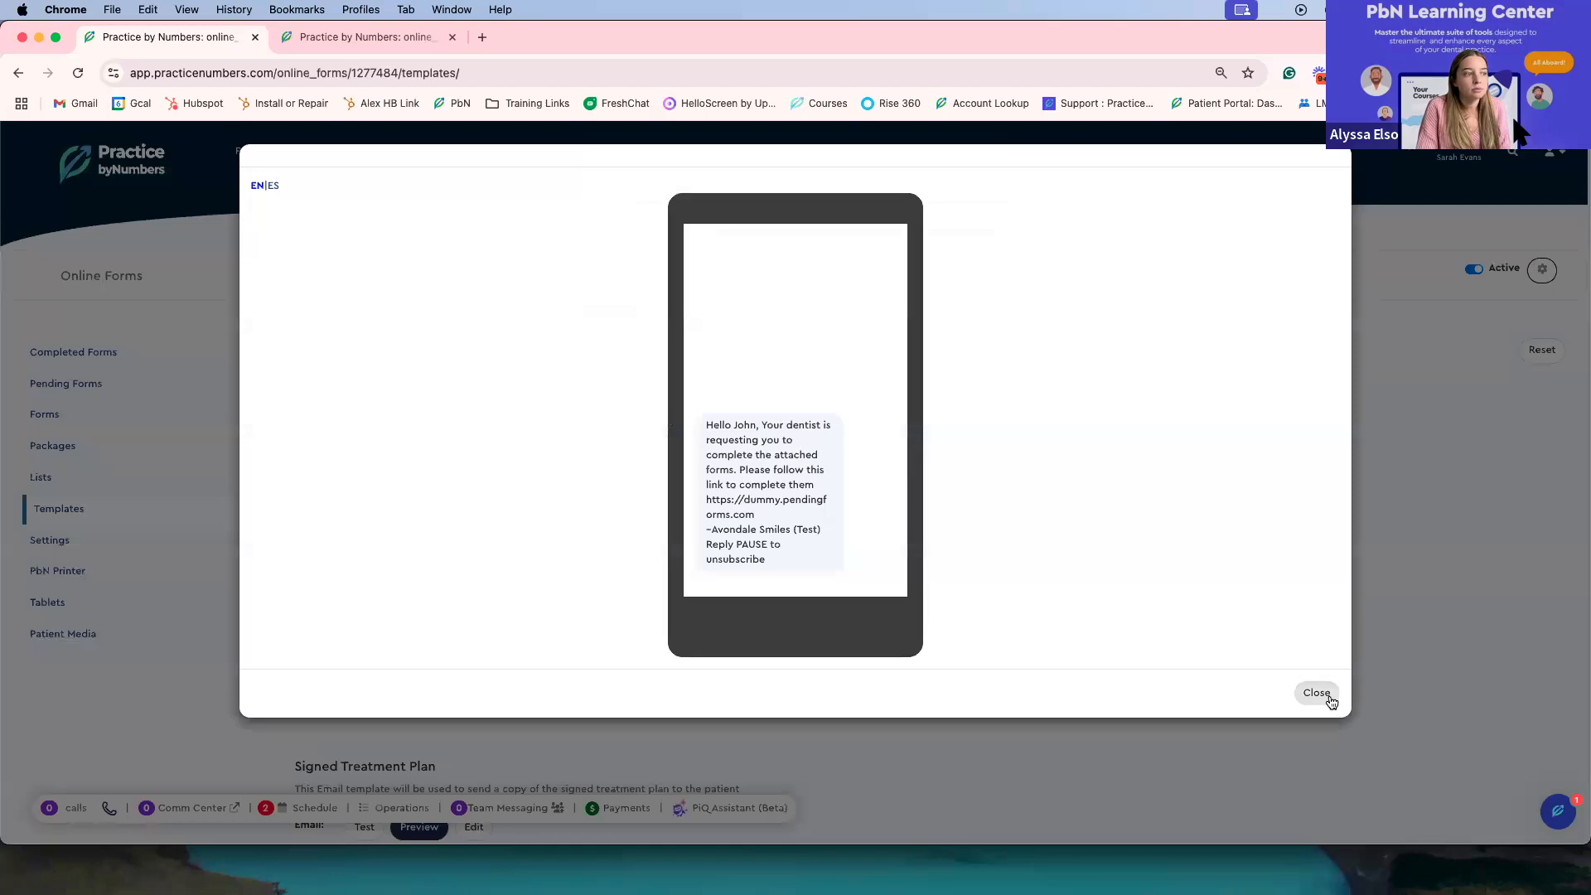
click(1316, 694)
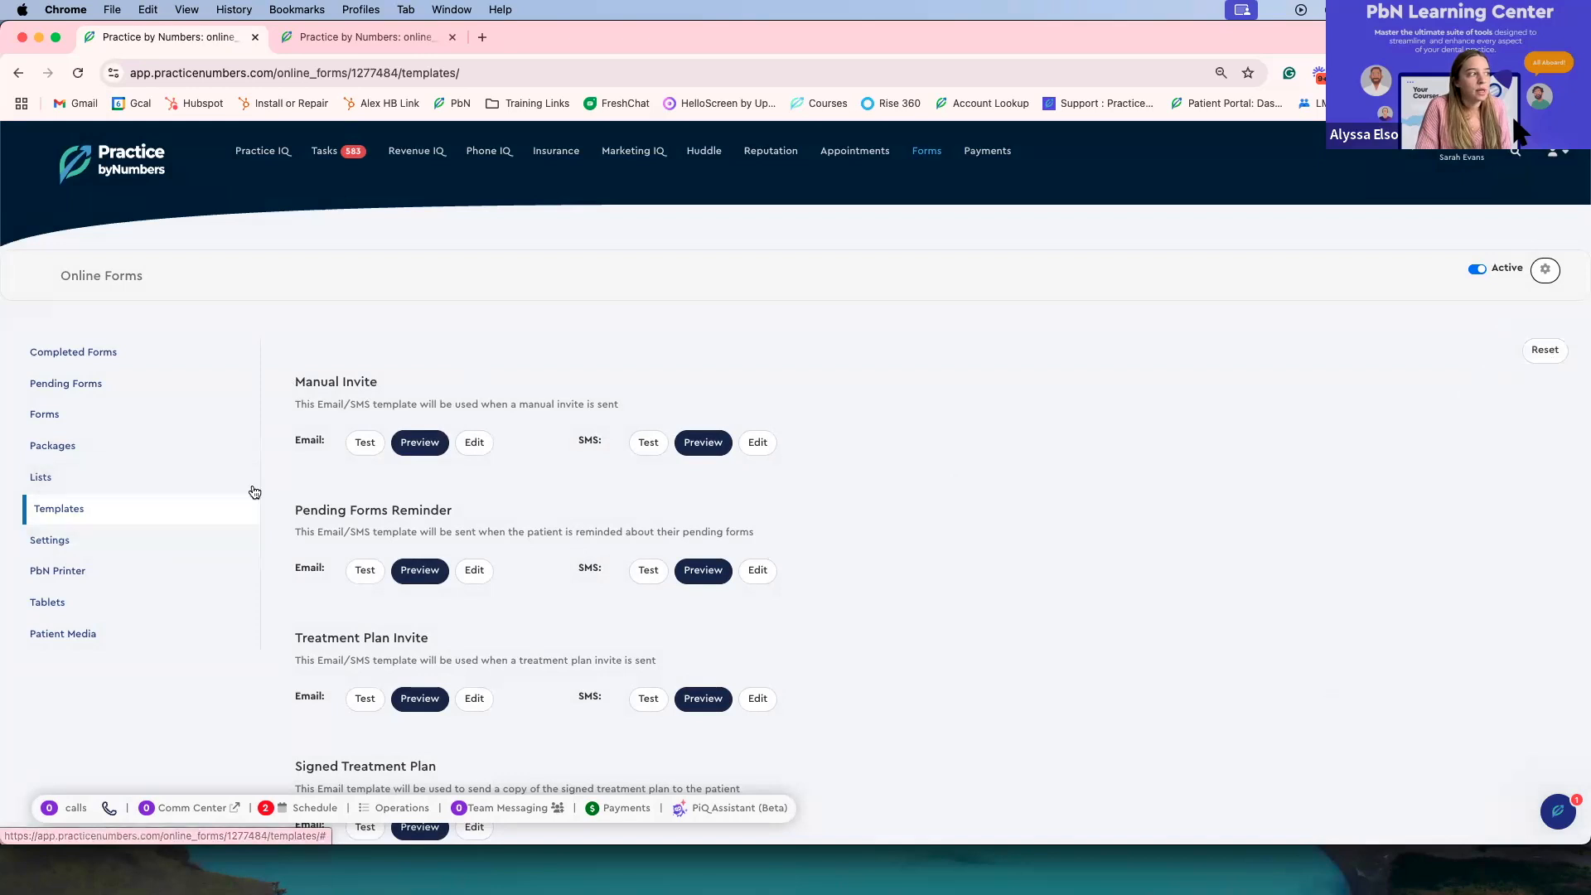
Step: Open Settings, reload the page, and inspect the Online Form Settings default document category options
click(187, 553)
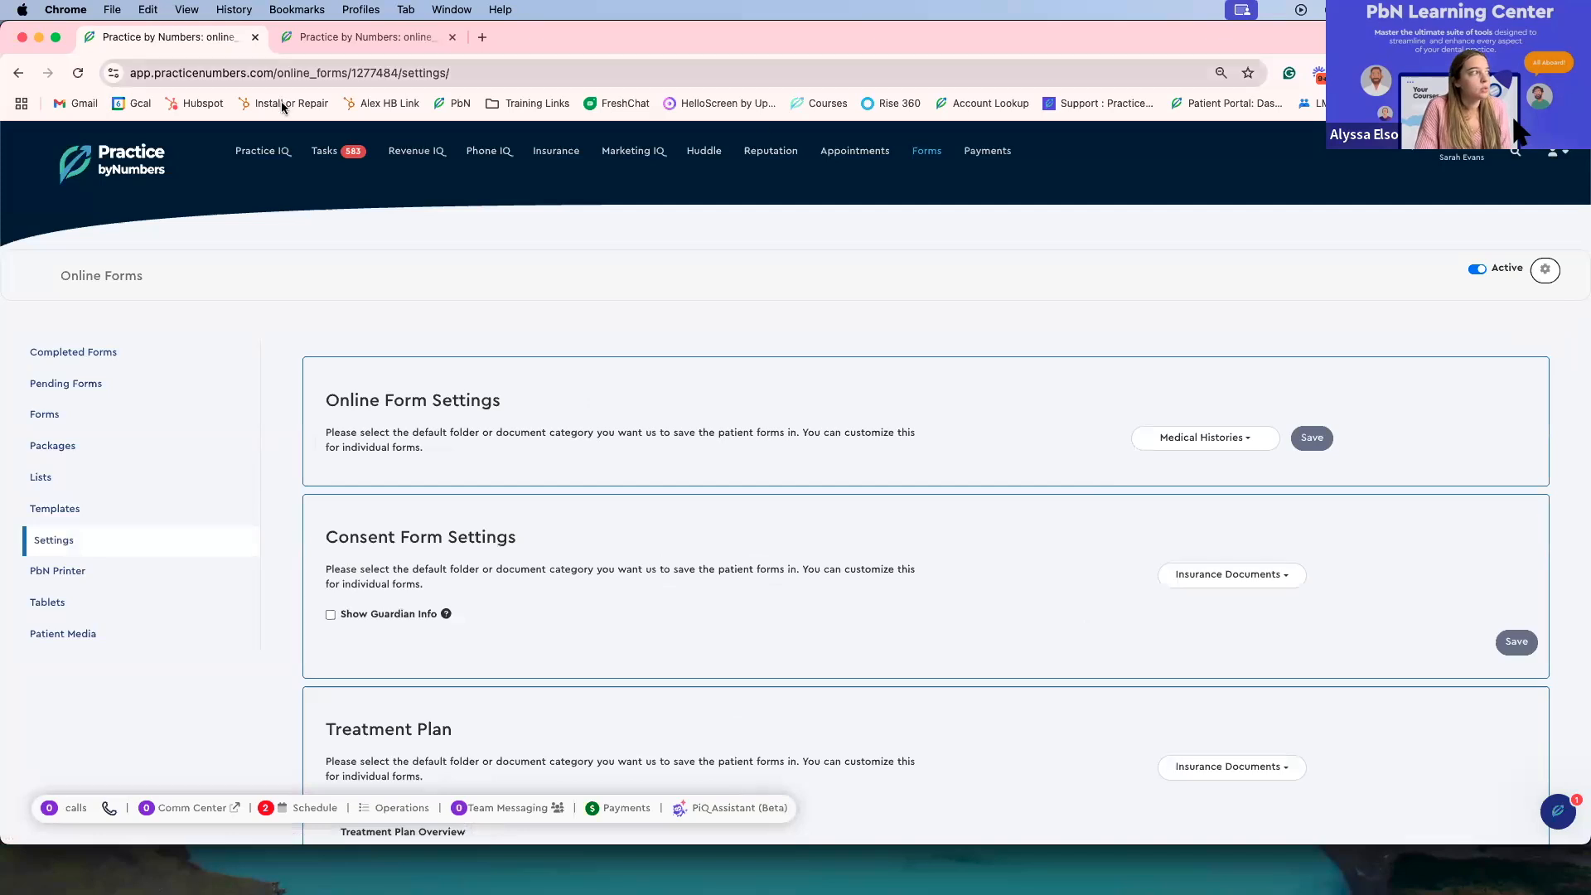
click(77, 74)
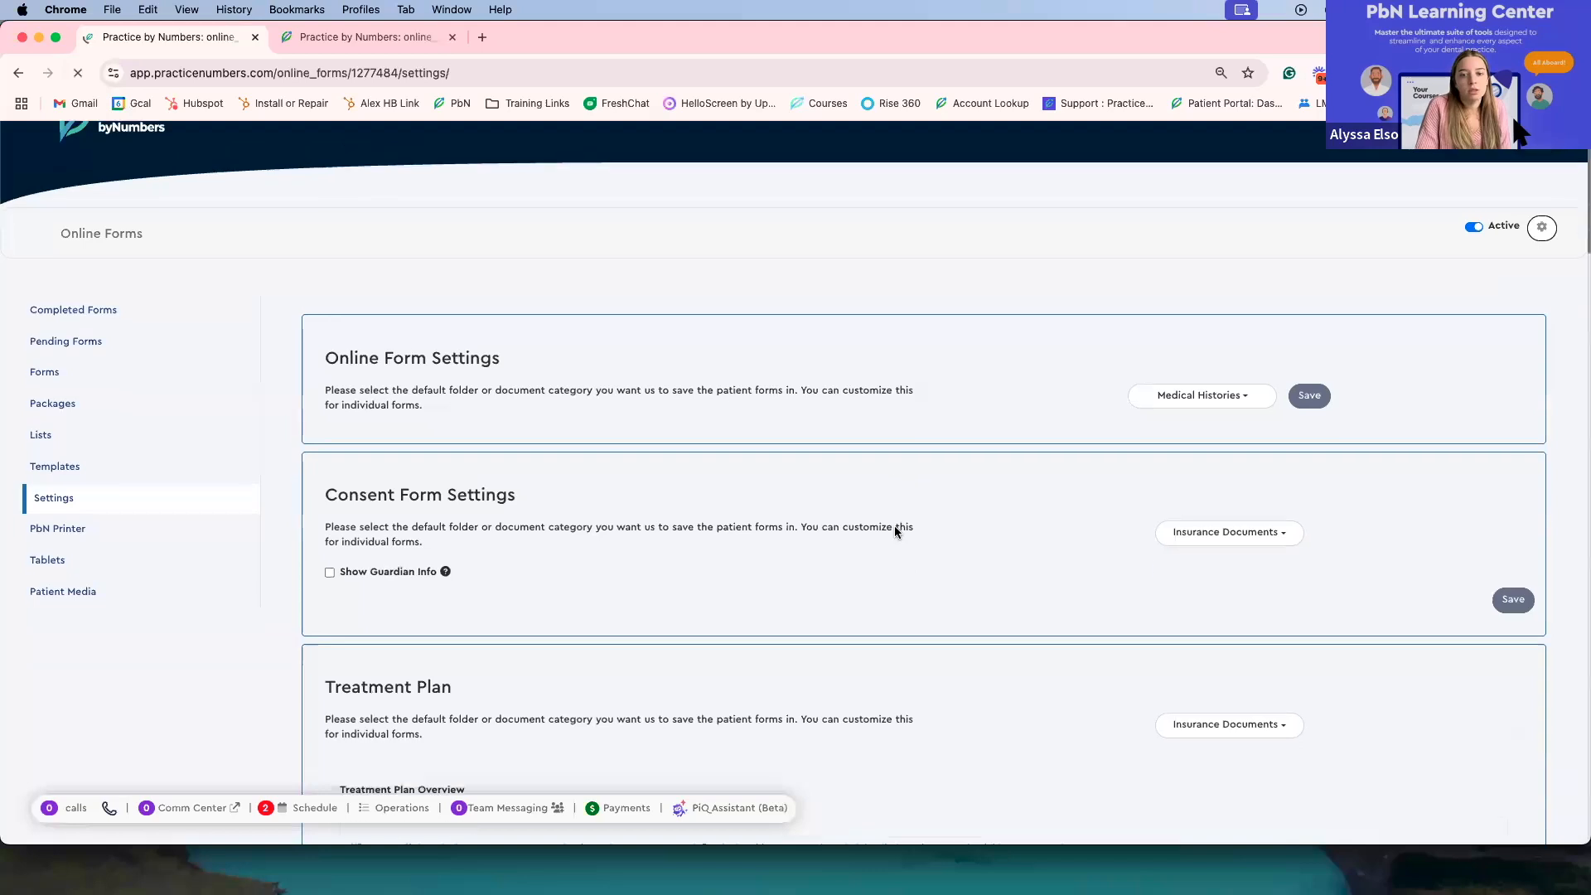
scroll(893, 525, down, 3)
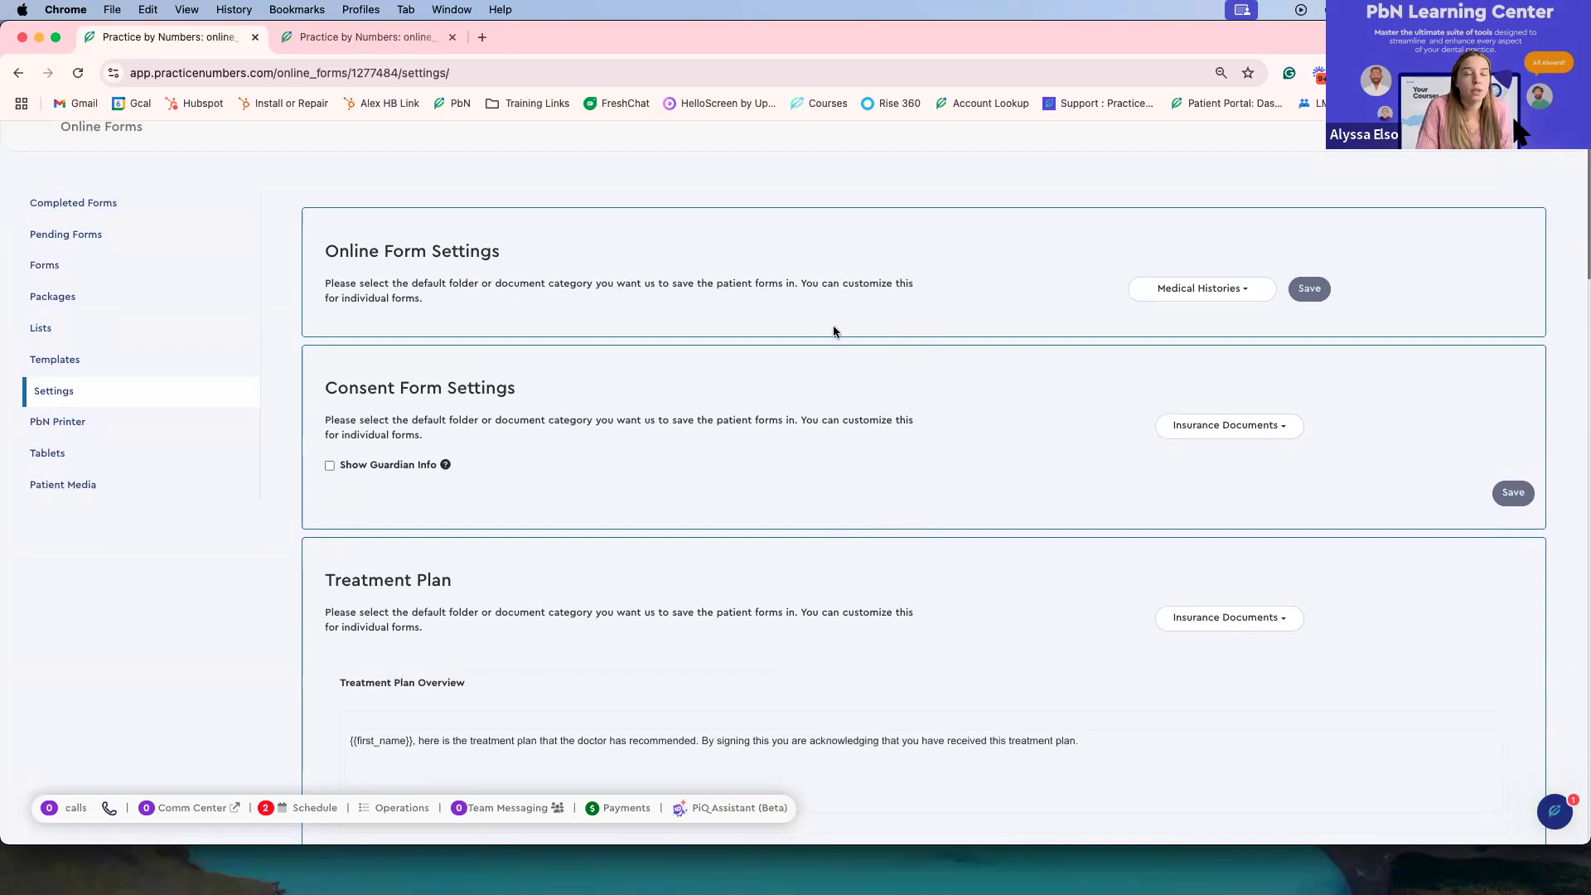
click(1191, 300)
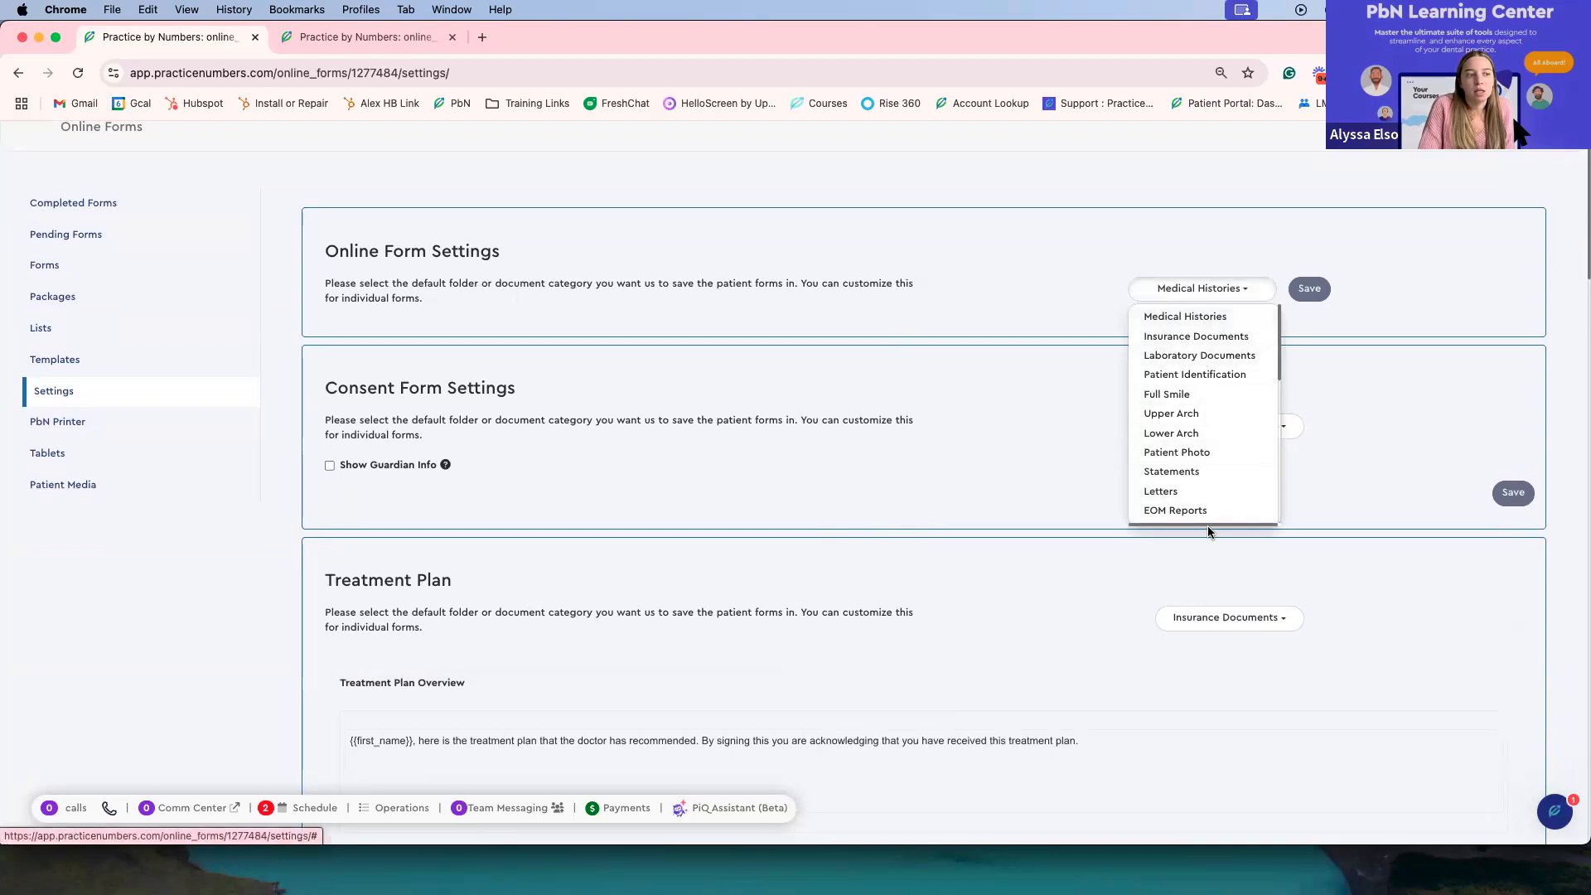
click(1196, 299)
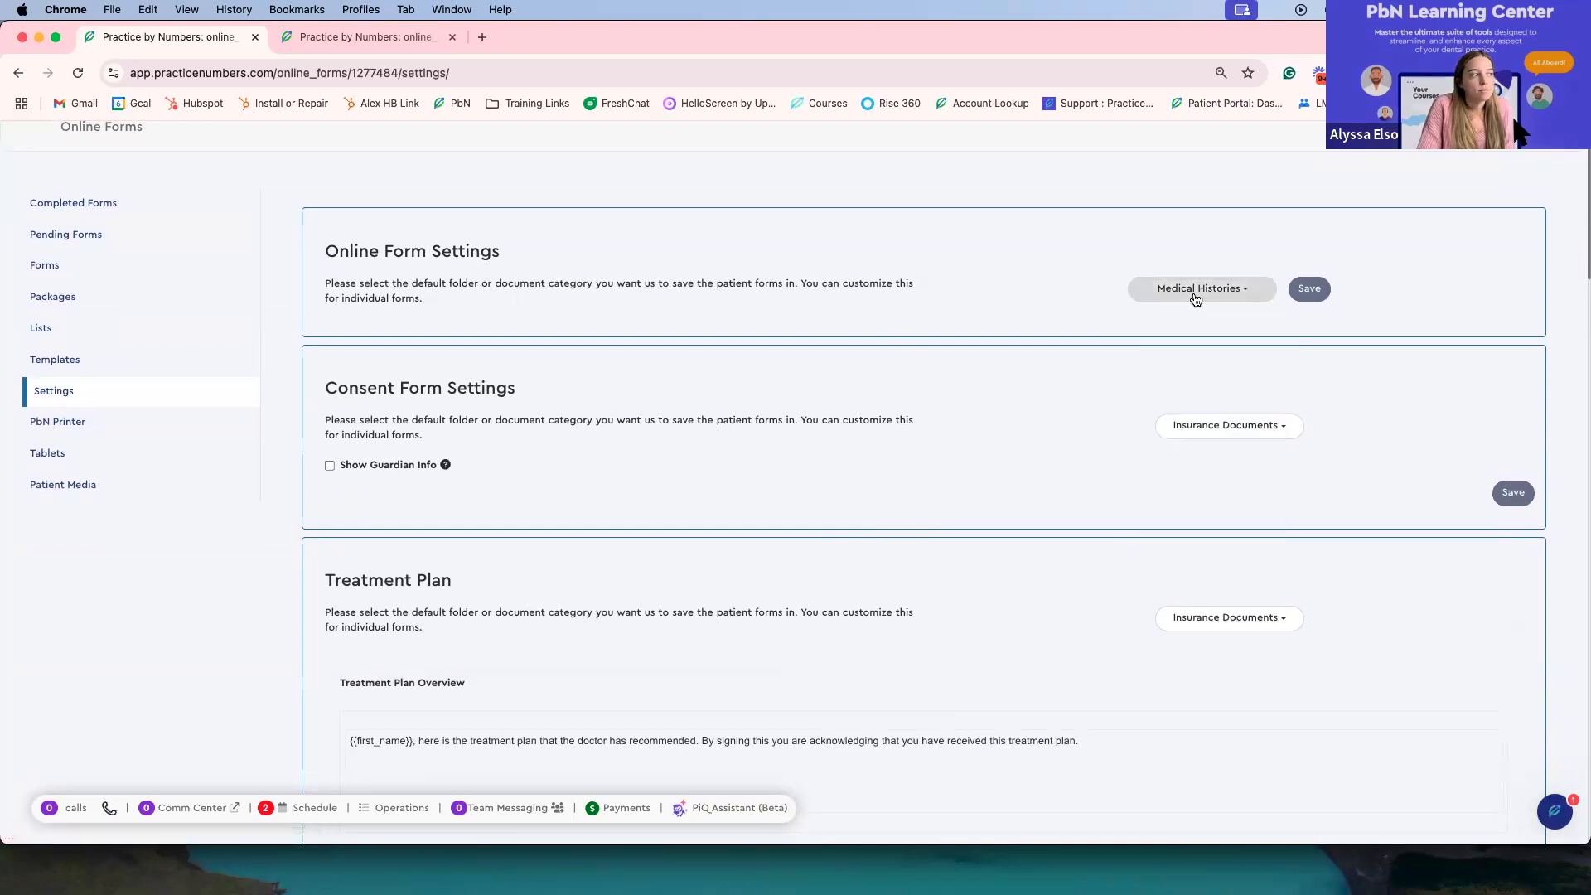
Step: Open and close the Consent Form Settings default document category list
scroll(823, 441, down, 1)
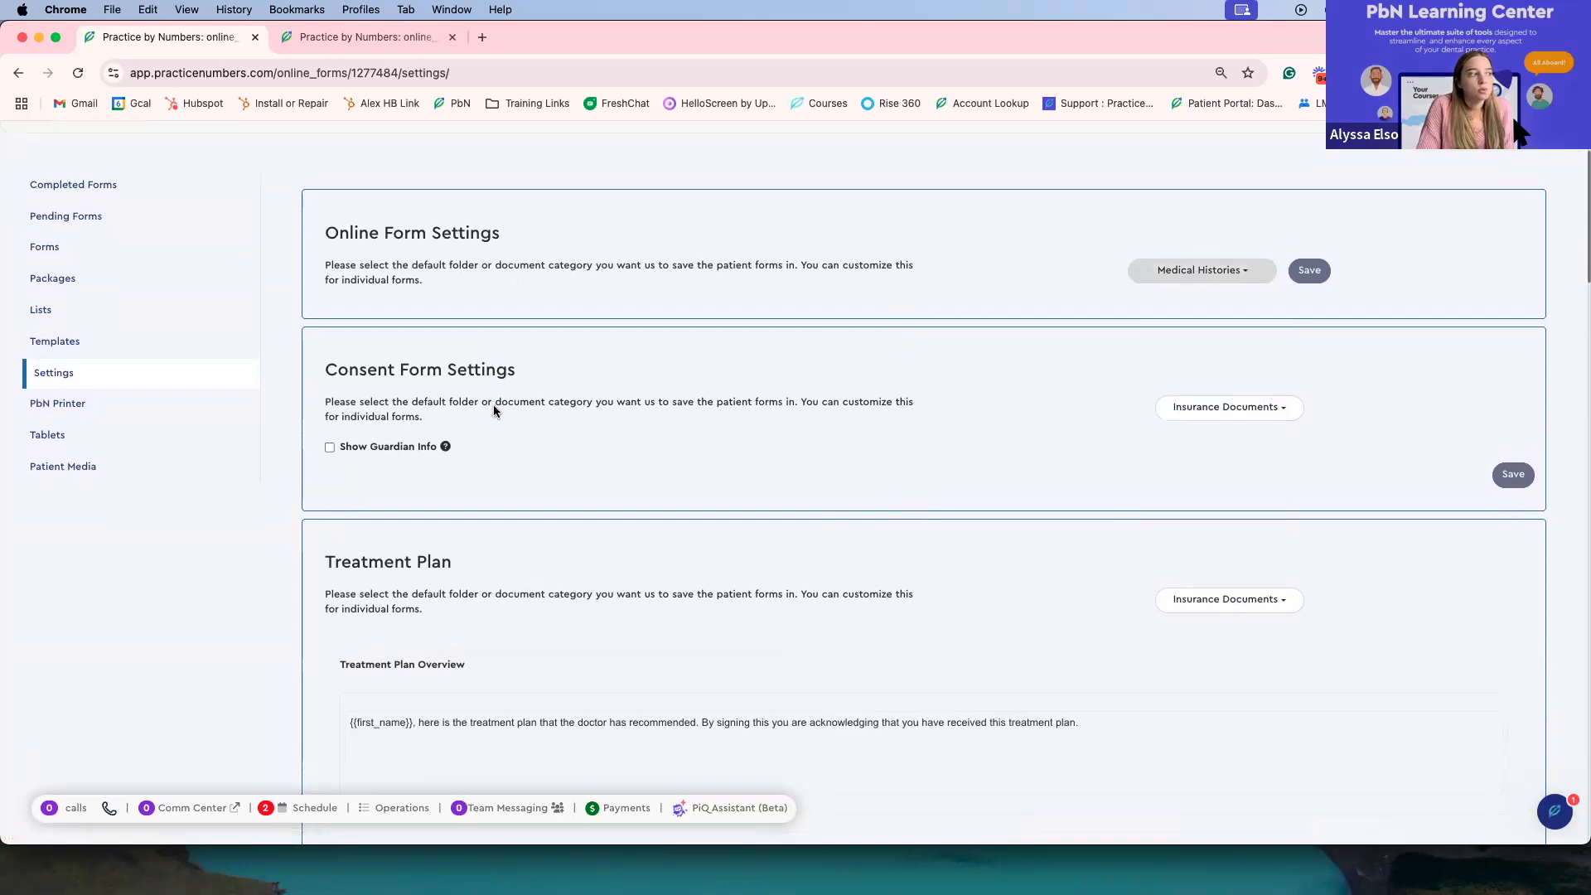
scroll(497, 409, down, 2)
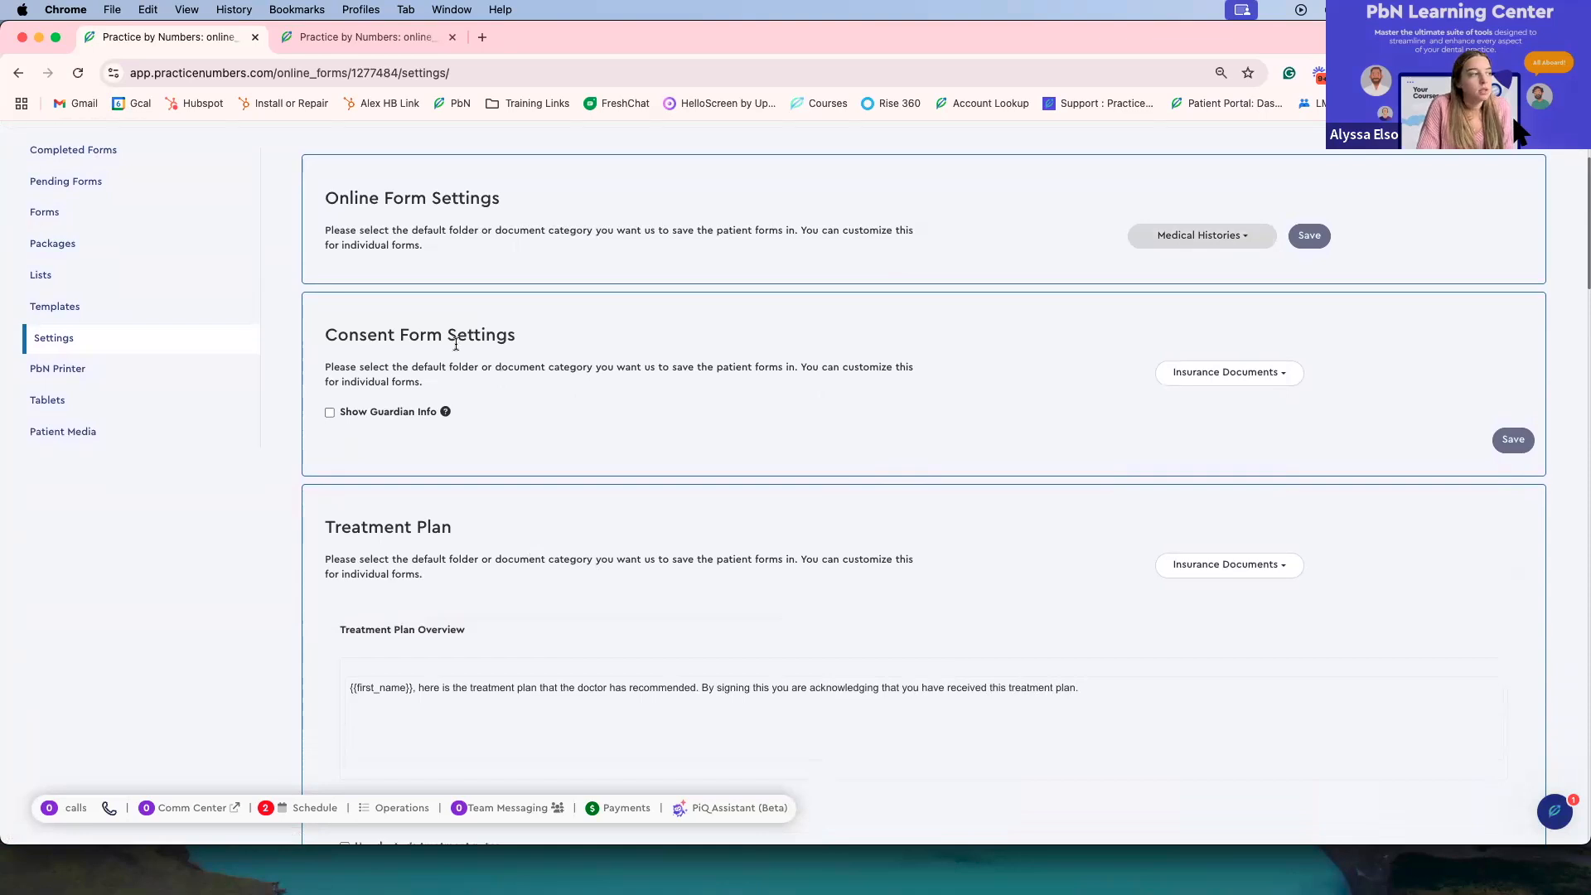
click(1255, 382)
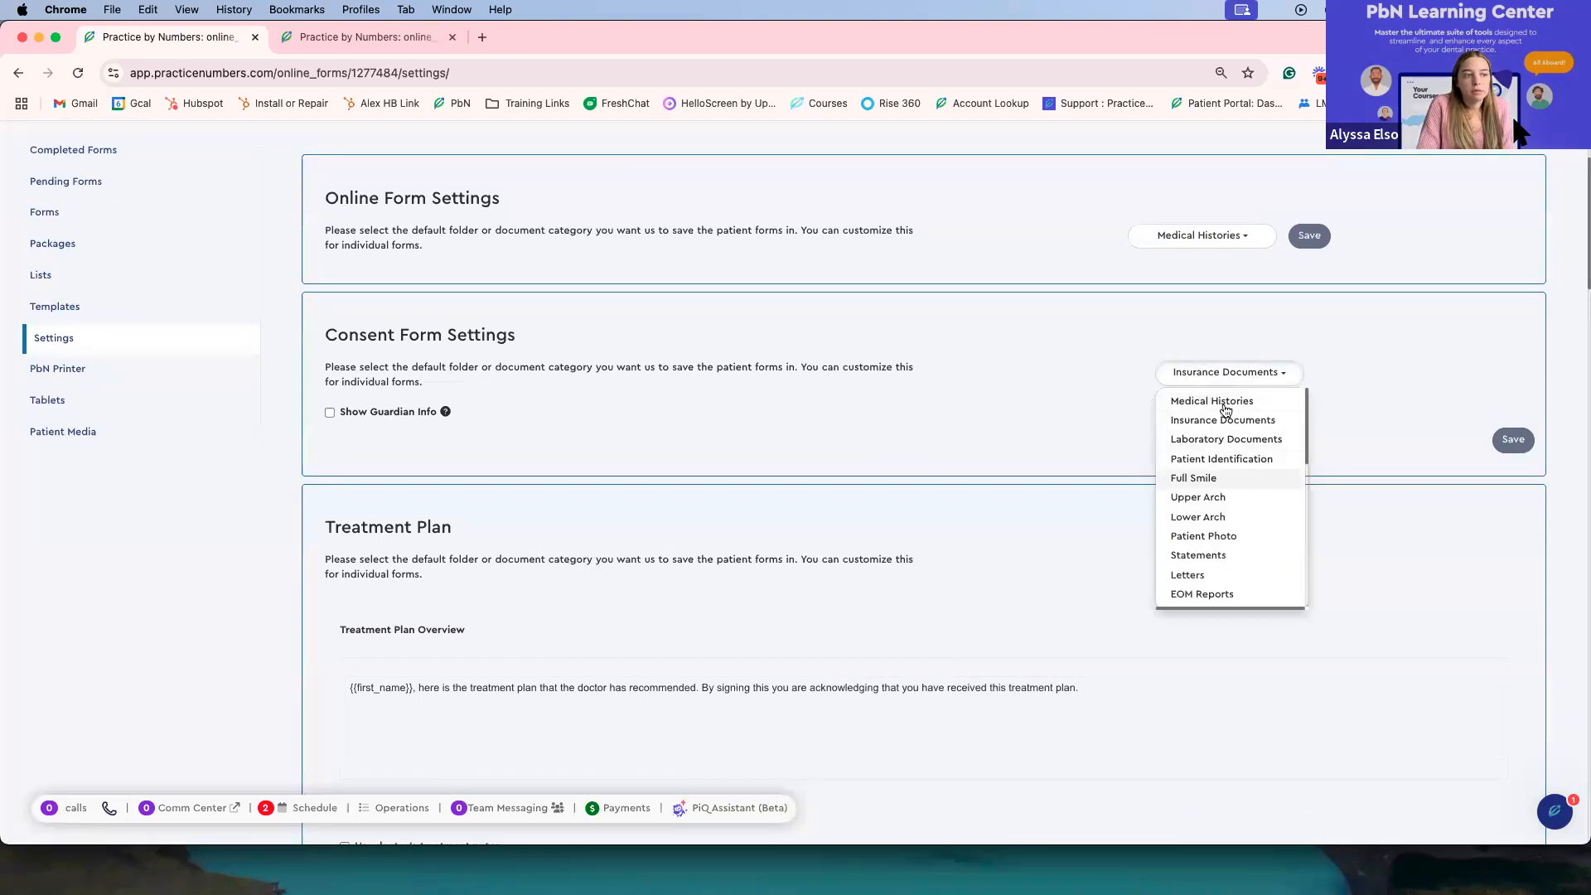
click(1231, 381)
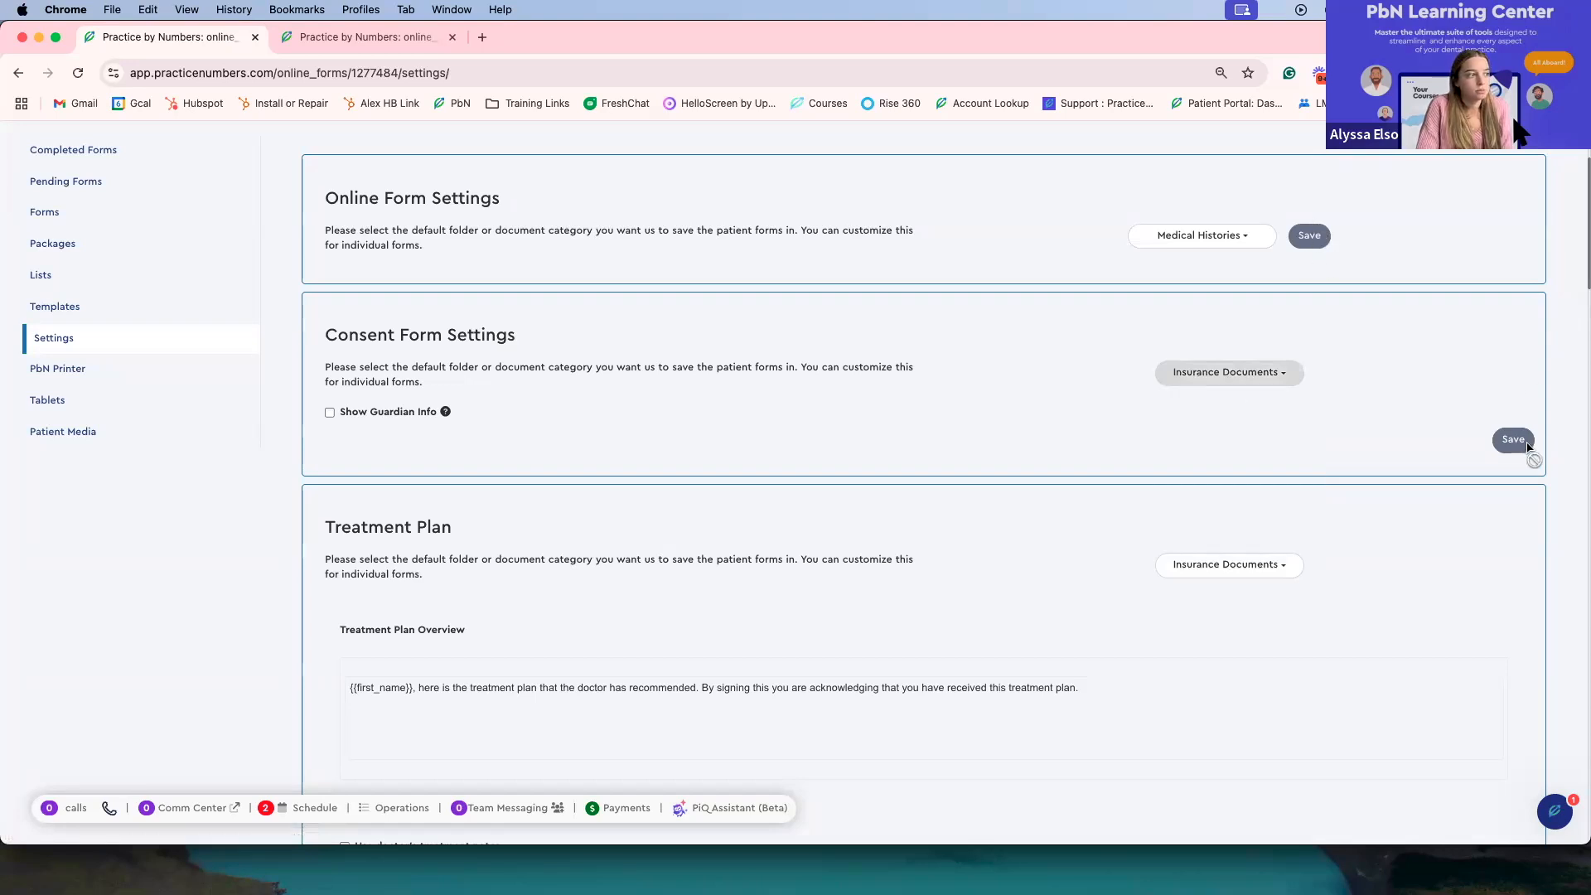
Step: Review the Treatment Plan overview text and the treatment plan notes shown at the bottom of the form
scroll(953, 410, down, 2)
mouse_move(446, 346)
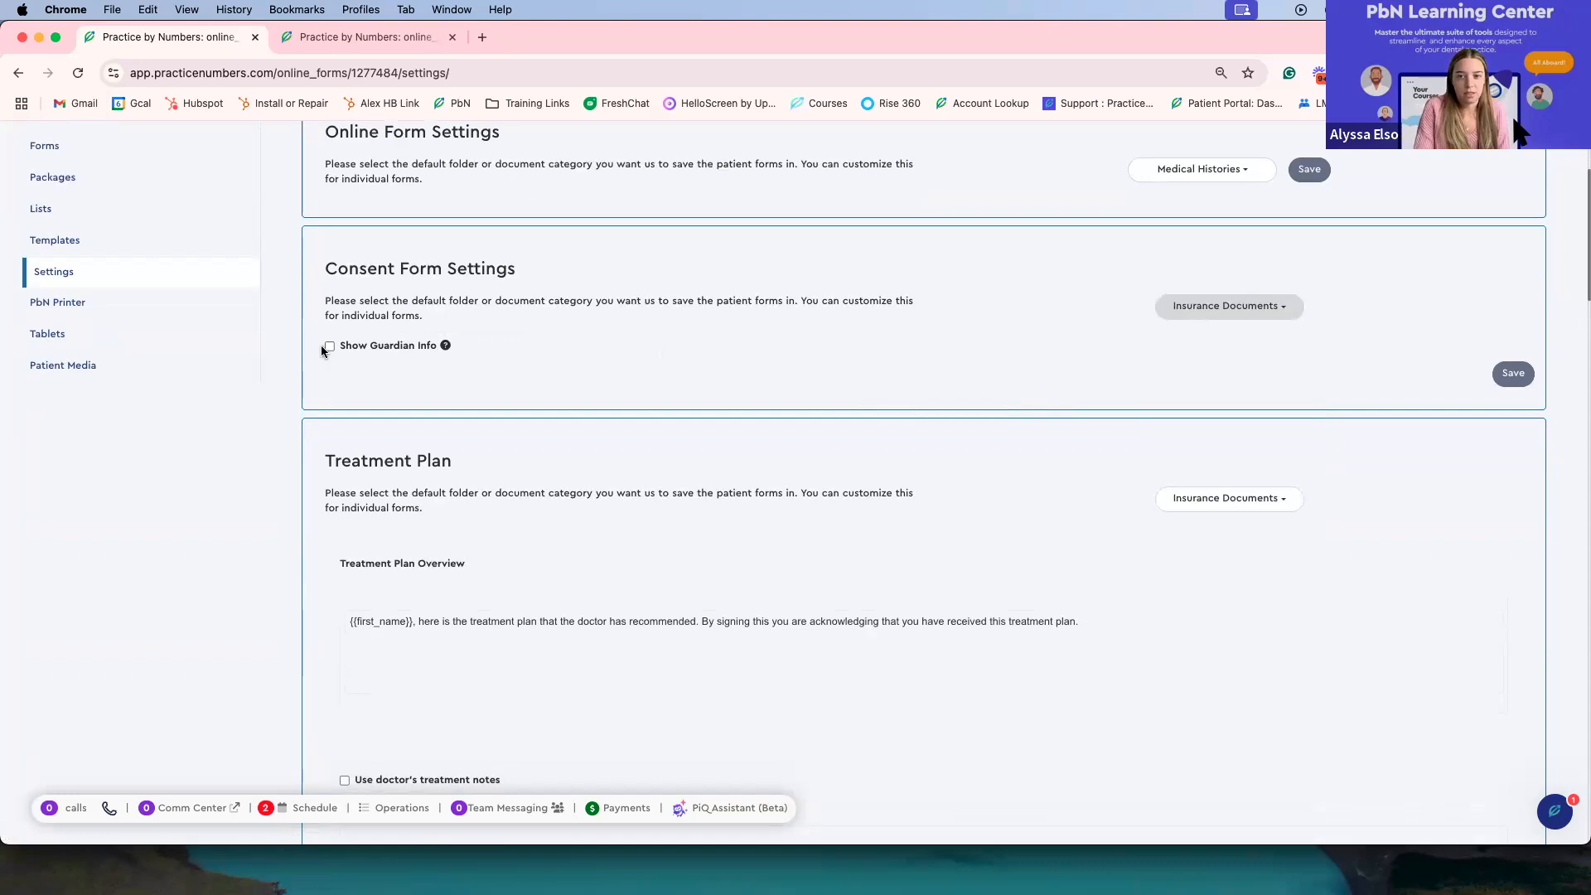
scroll(330, 349, down, 5)
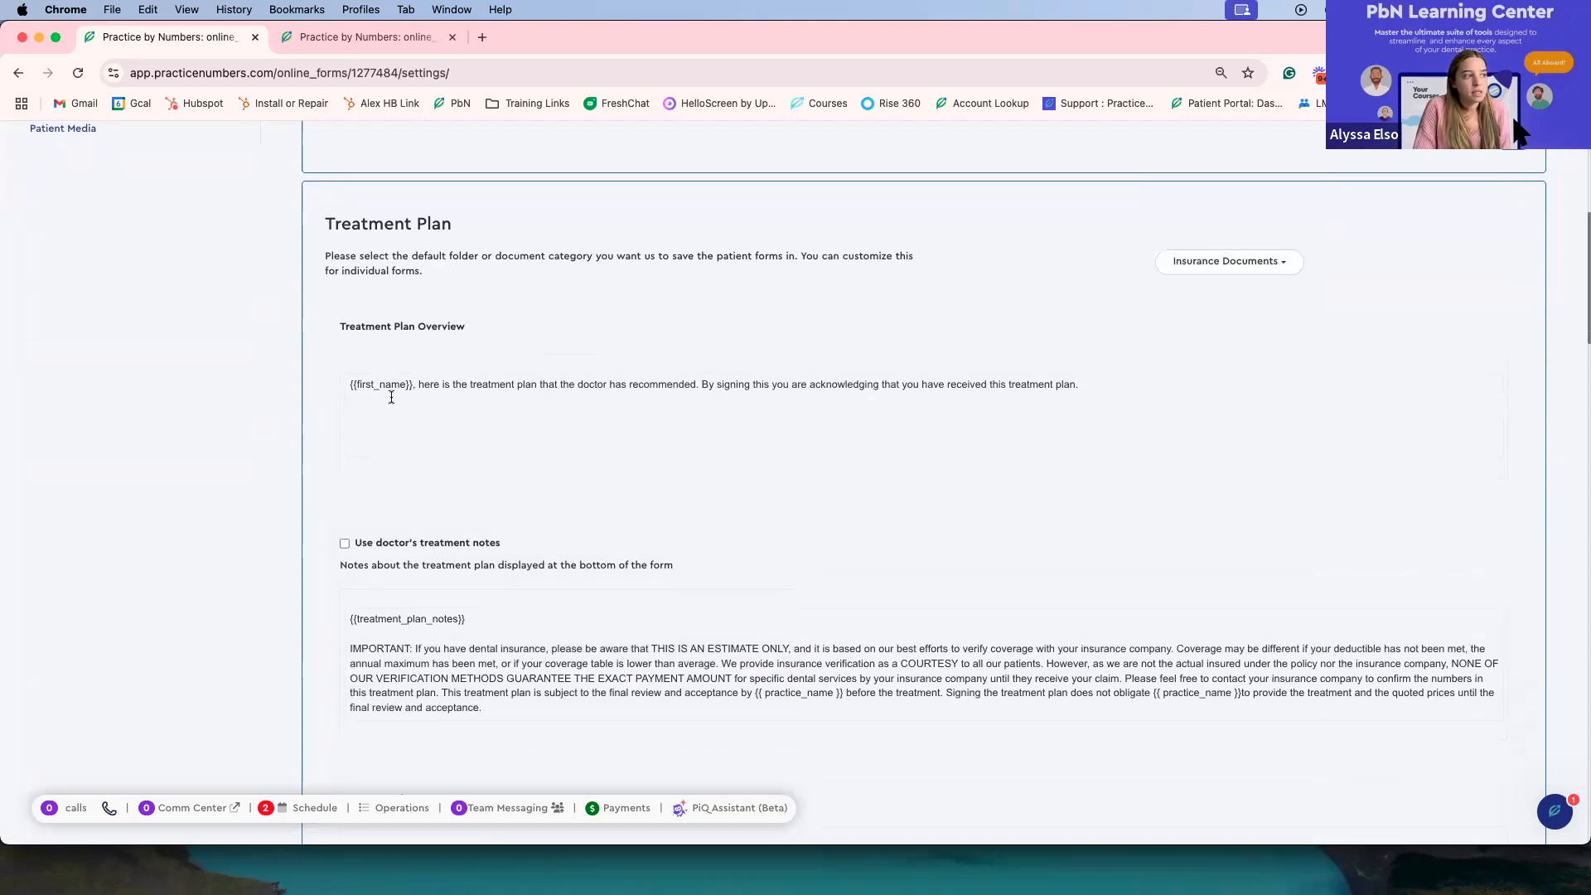
click(1100, 389)
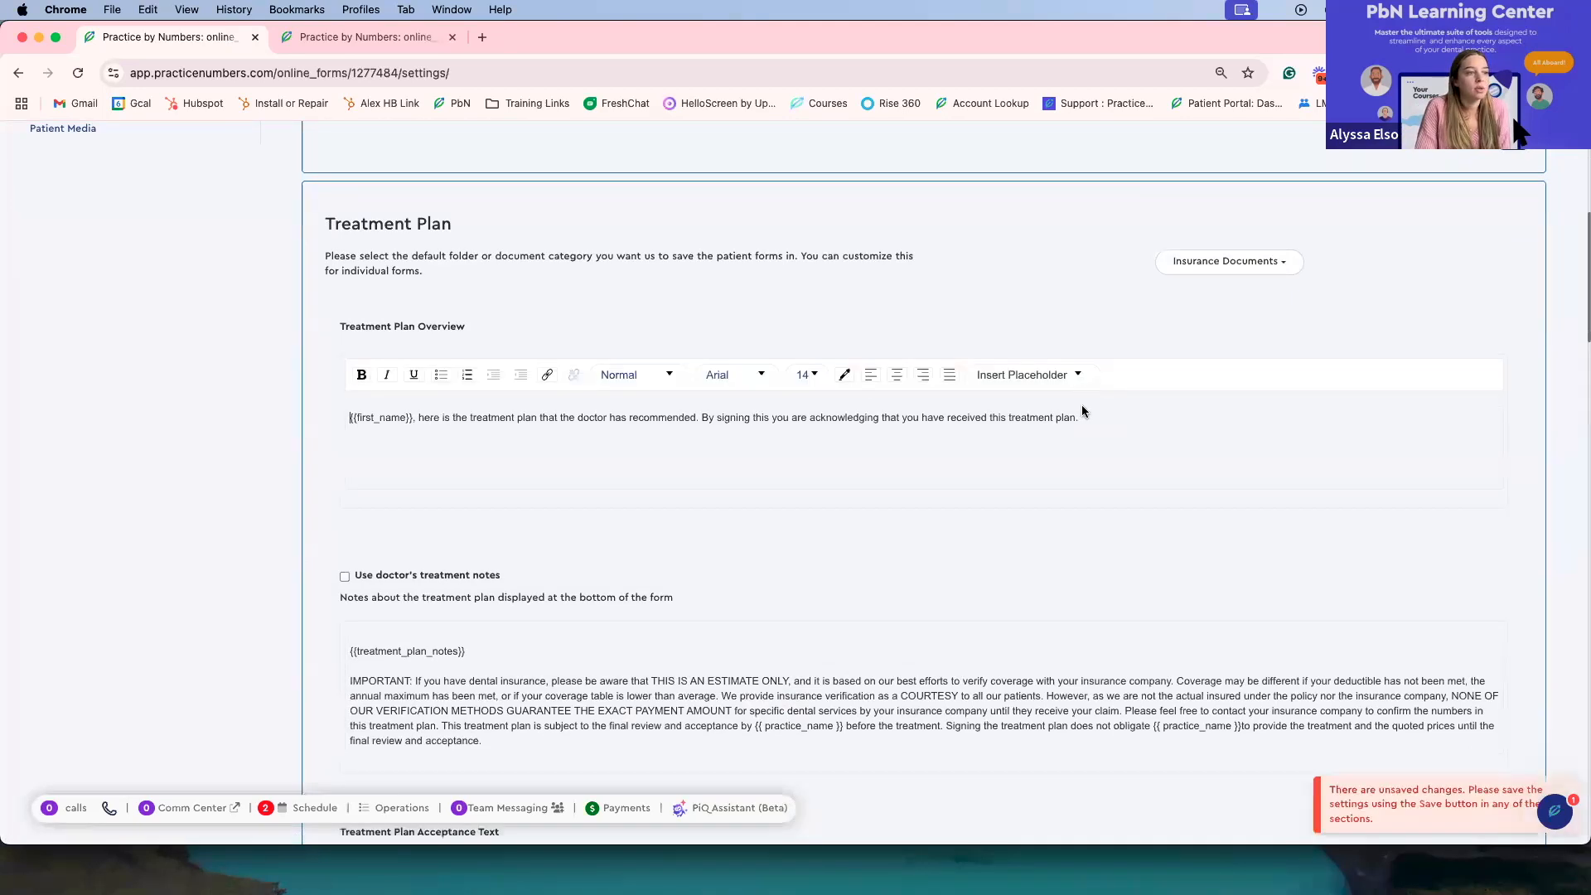
scroll(902, 429, down, 5)
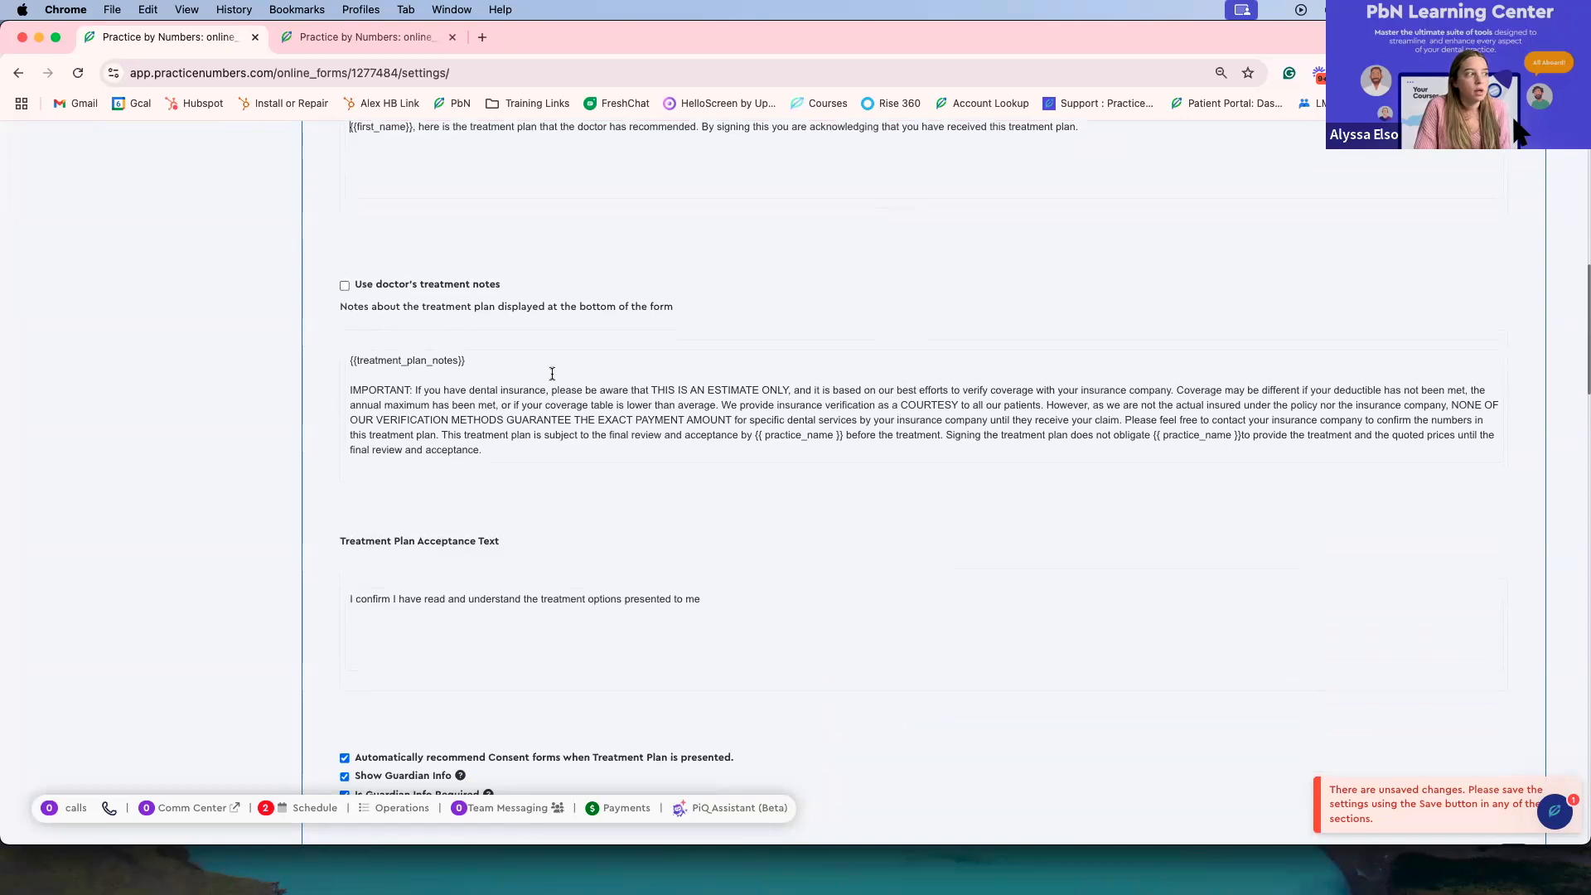
drag(510, 358, 411, 362)
drag(451, 435, 546, 437)
click(558, 466)
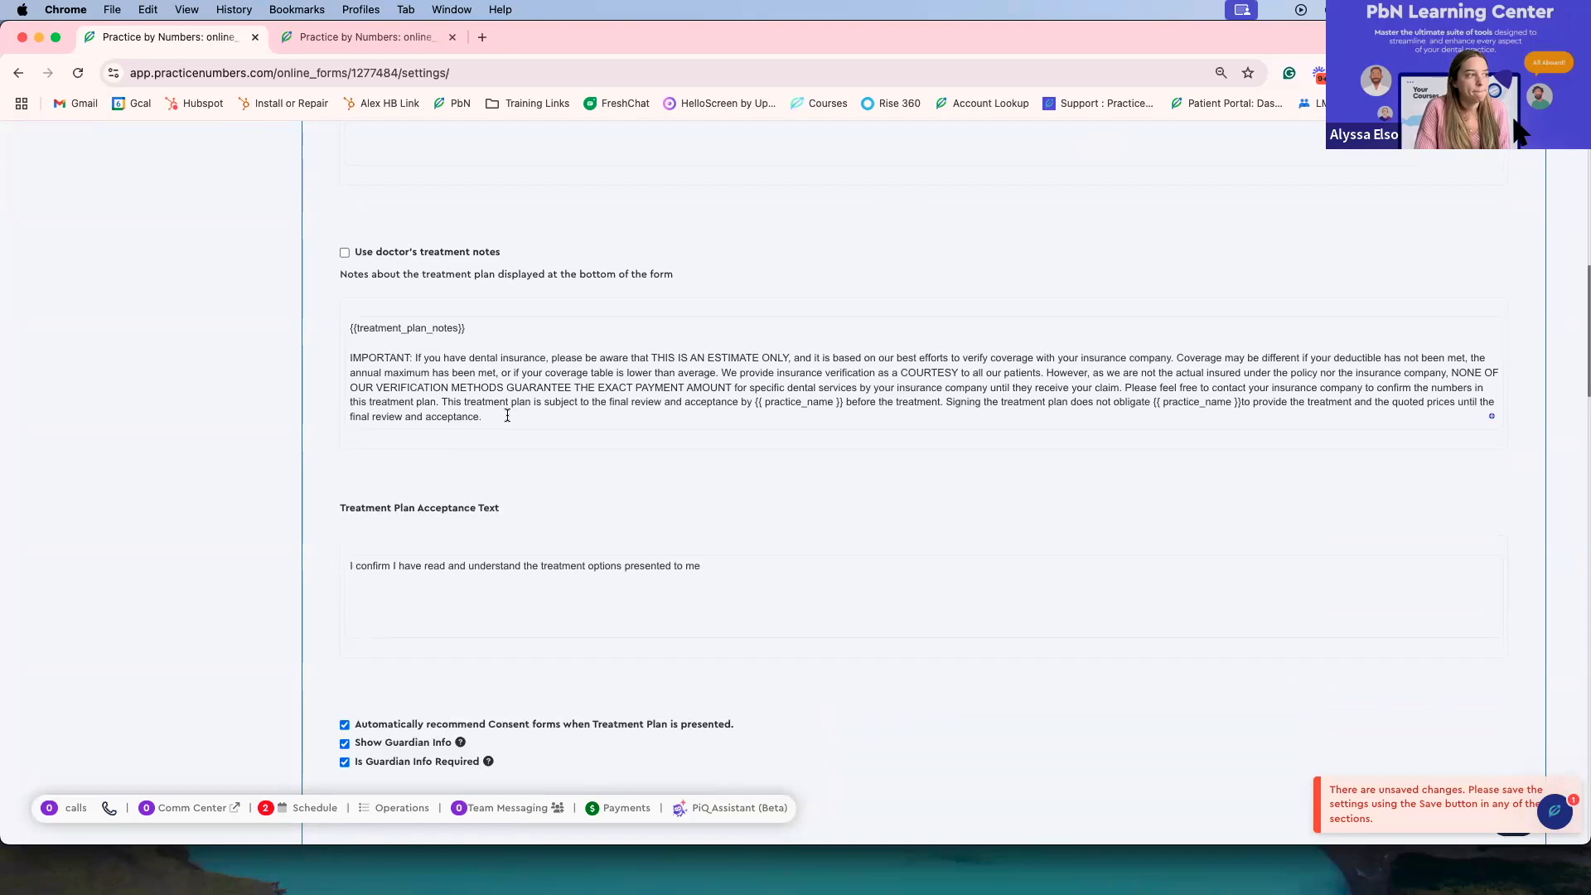
scroll(507, 415, down, 5)
scroll(664, 370, down, 3)
scroll(530, 312, up, 2)
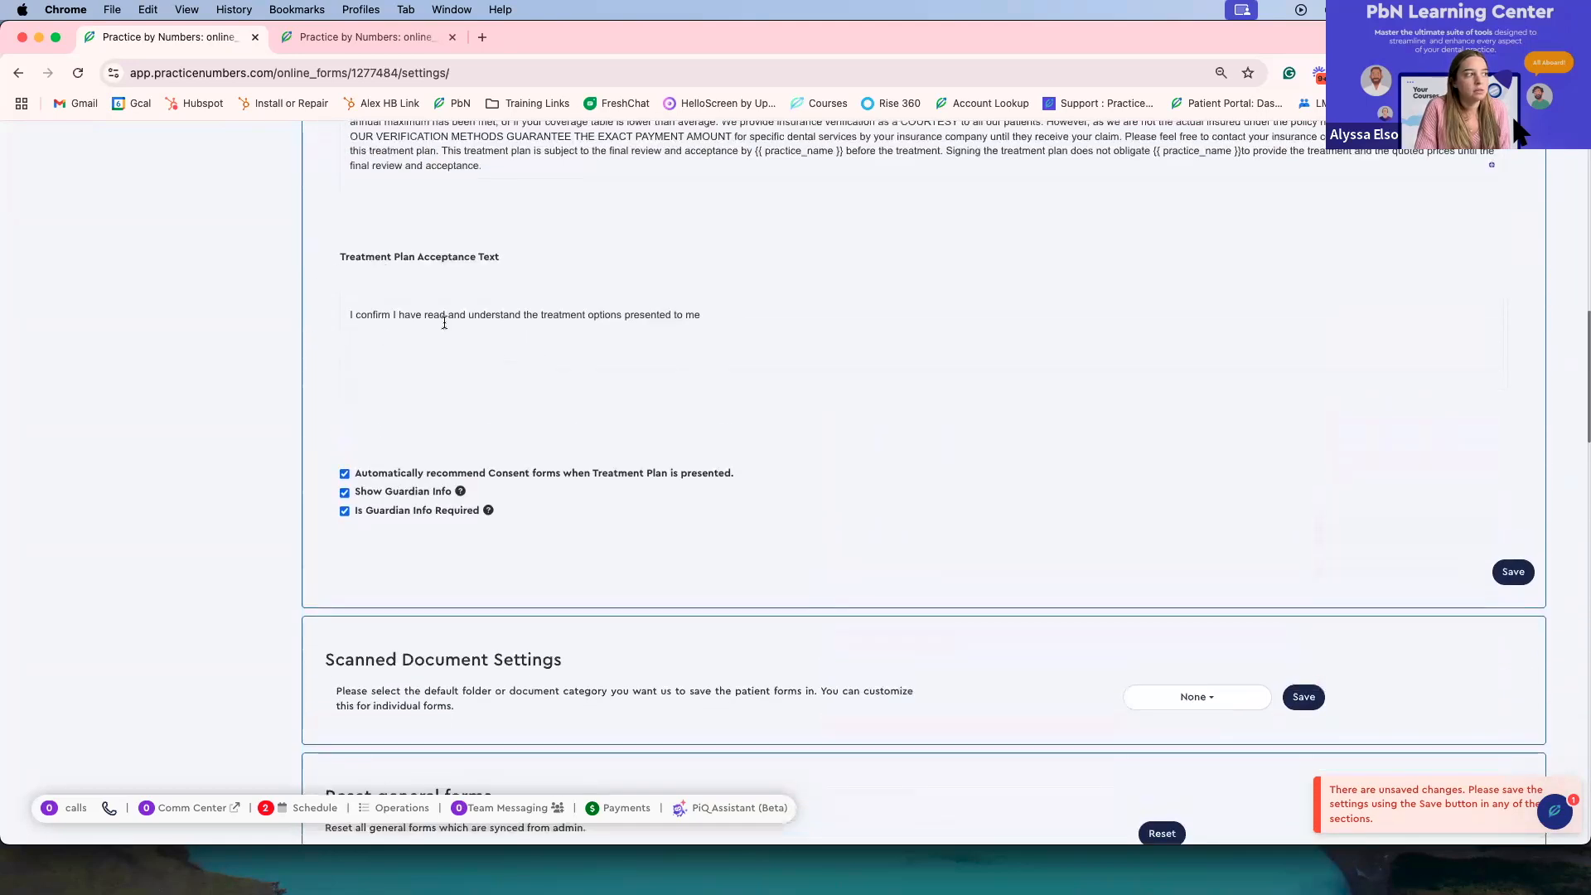
Step: Review the Treatment Plan acceptance text and its consent recommendation and guardian options
drag(712, 312, 622, 315)
click(732, 315)
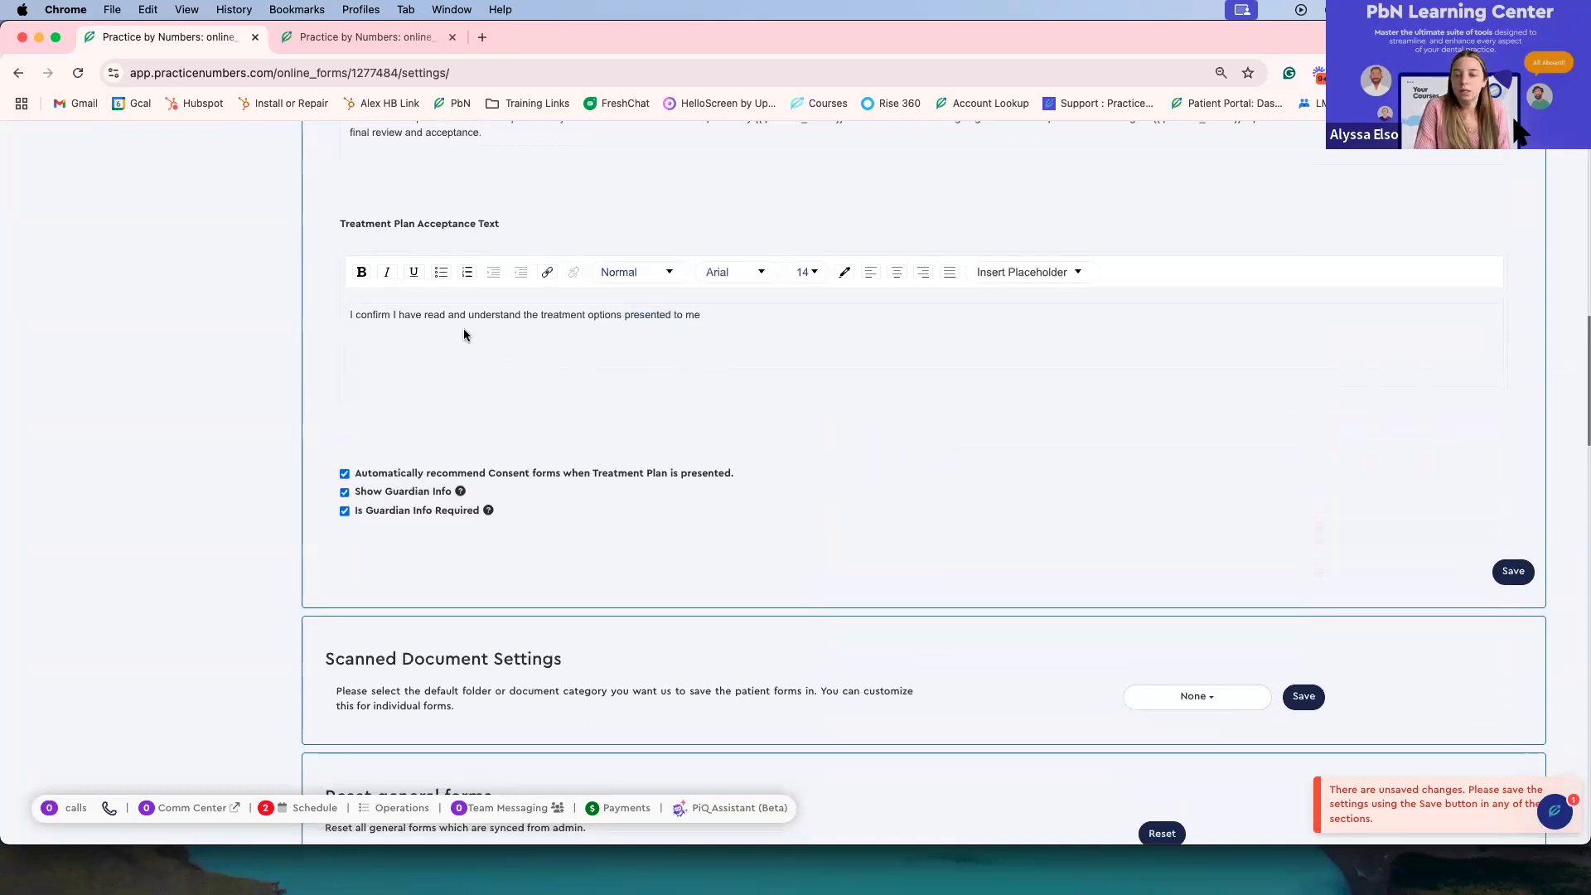
scroll(460, 328, down, 3)
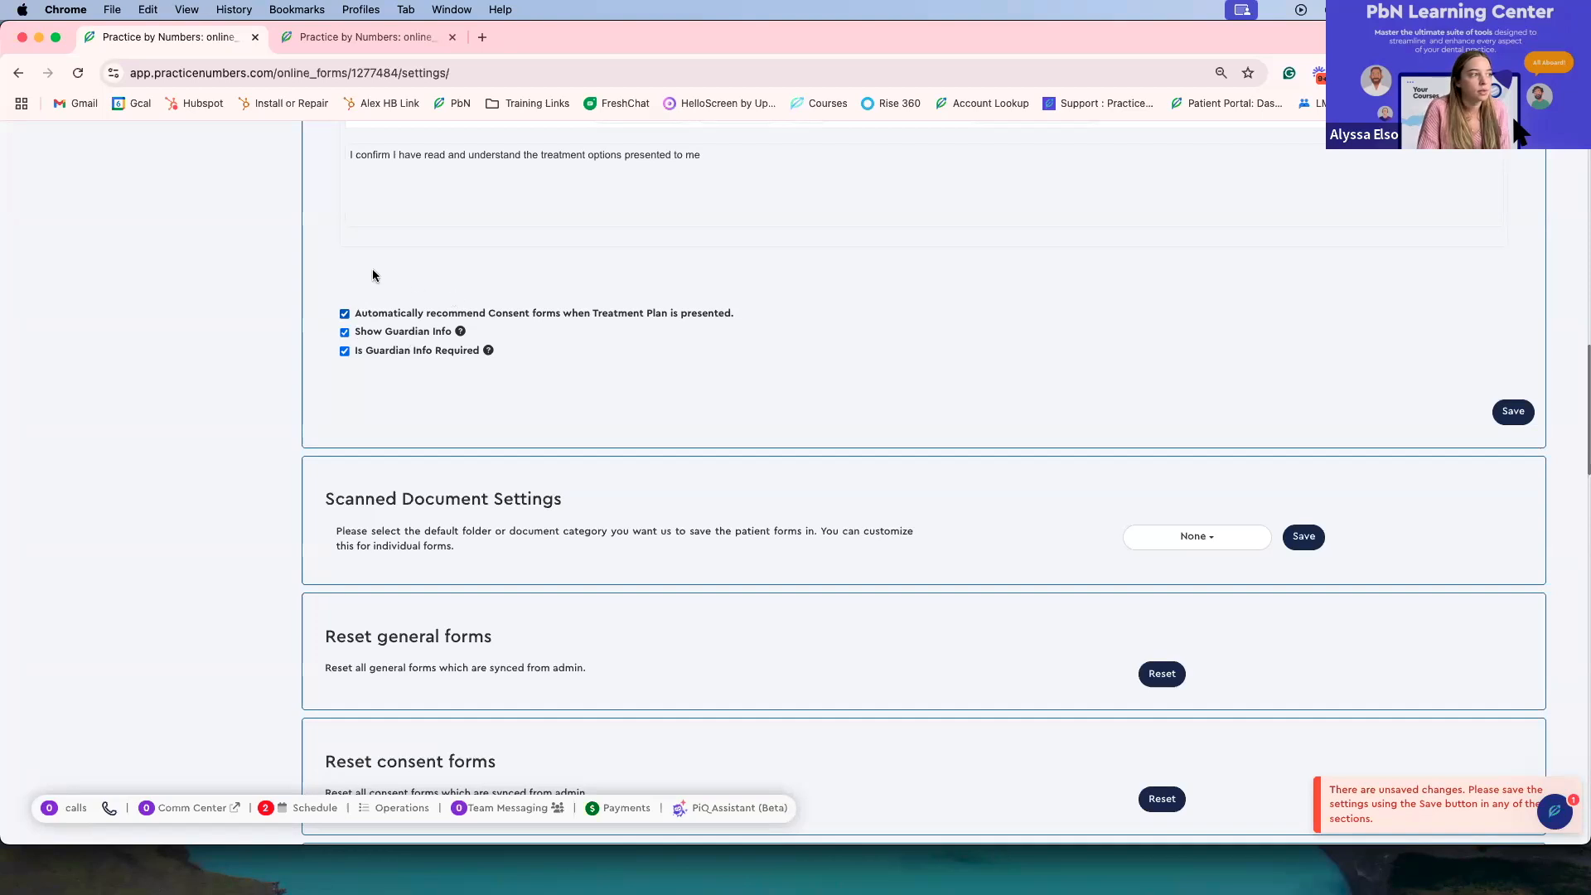
mouse_move(460, 333)
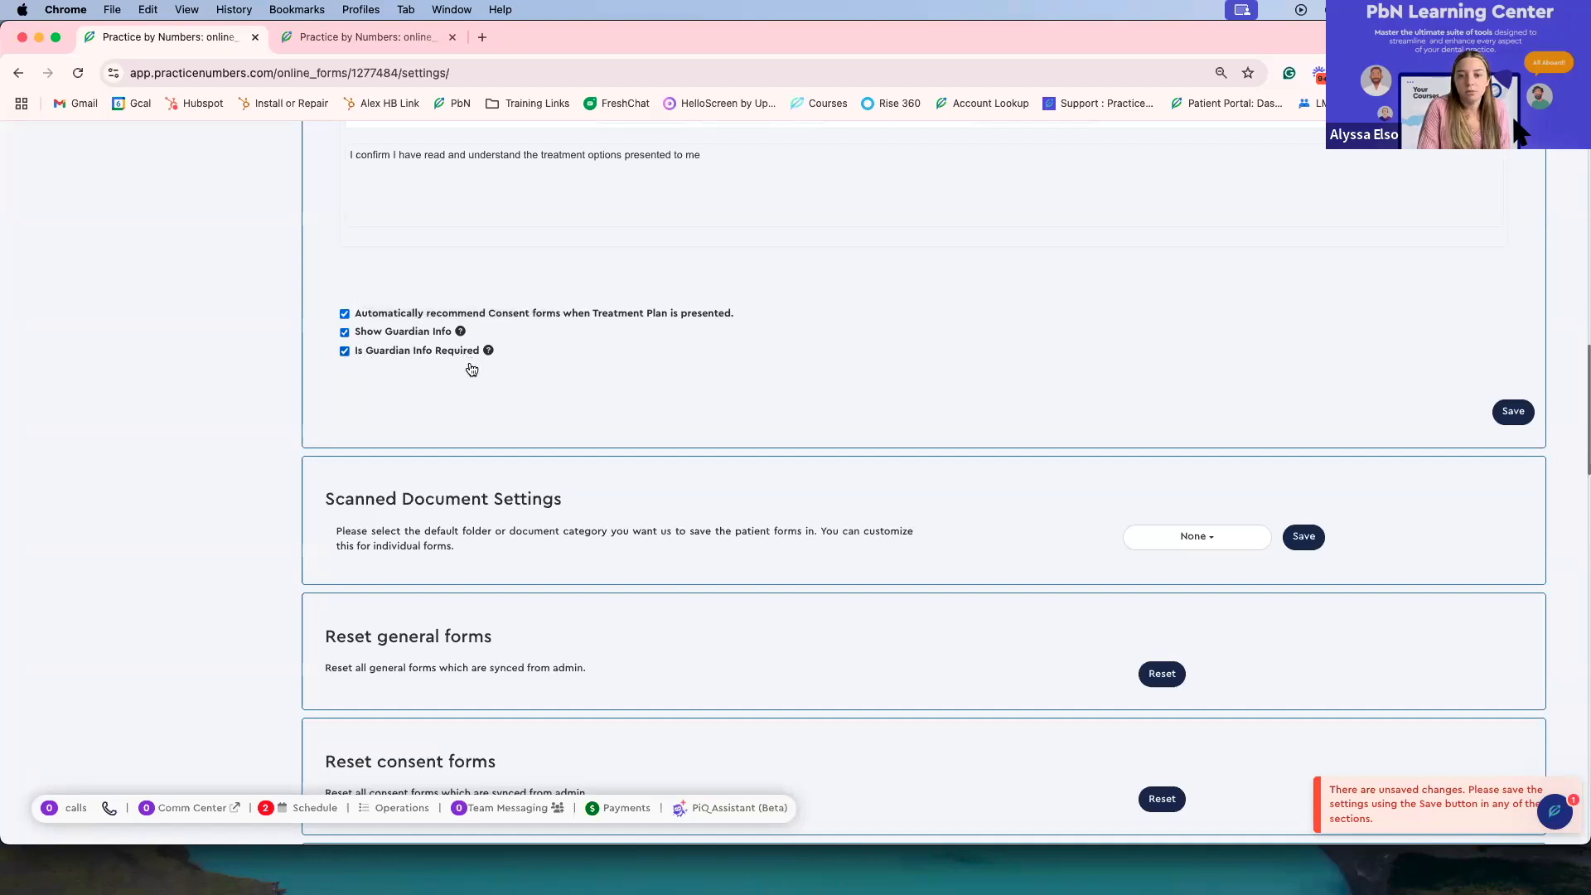
scroll(484, 366, down, 1)
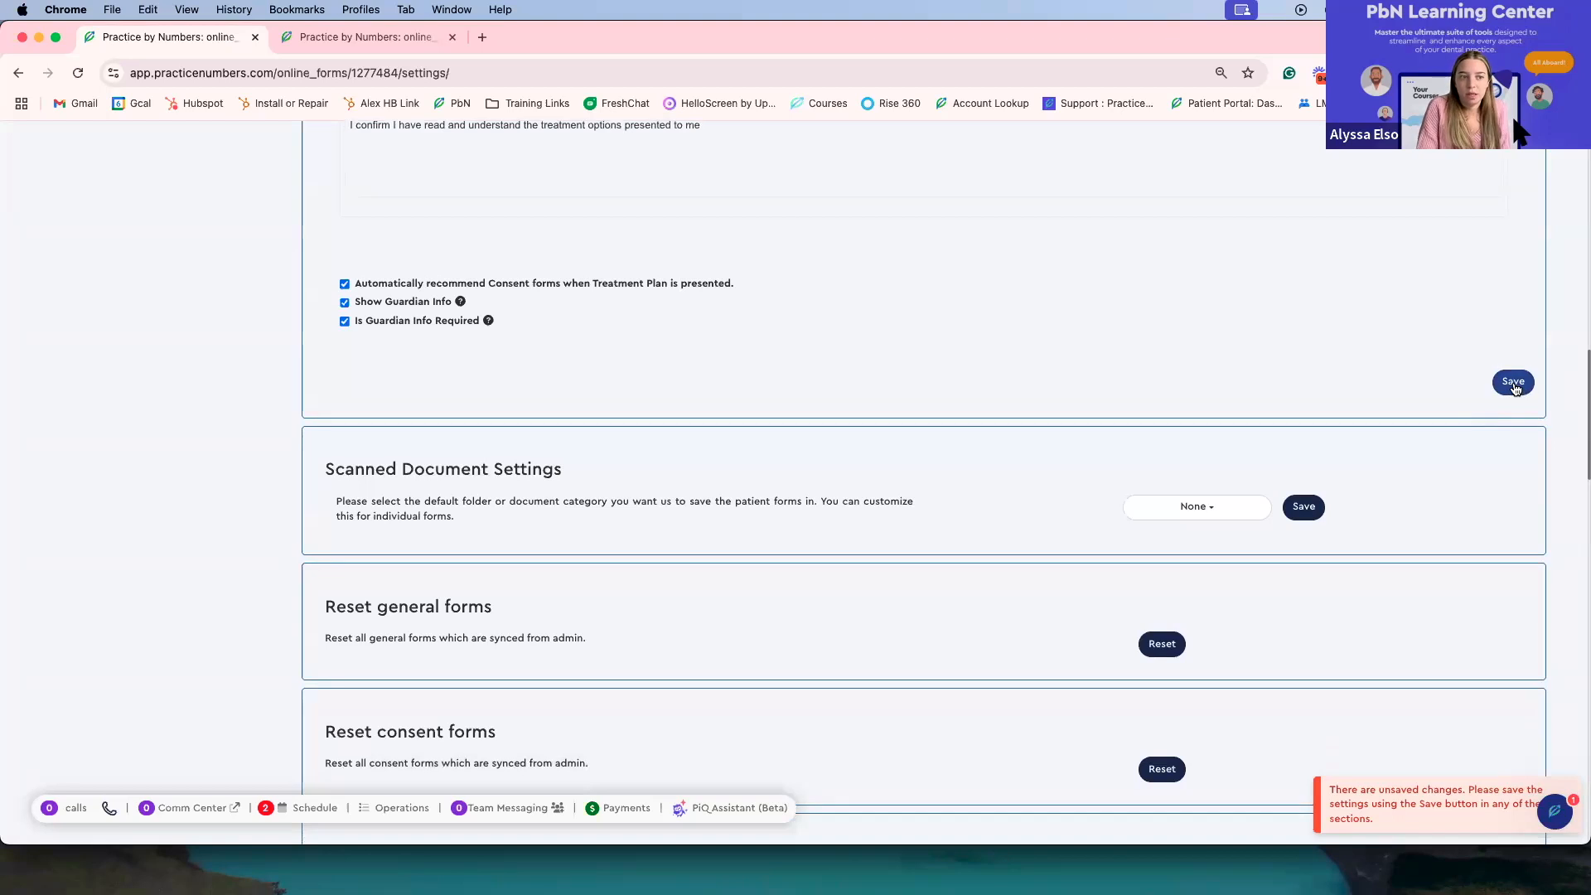
scroll(1508, 398, down, 5)
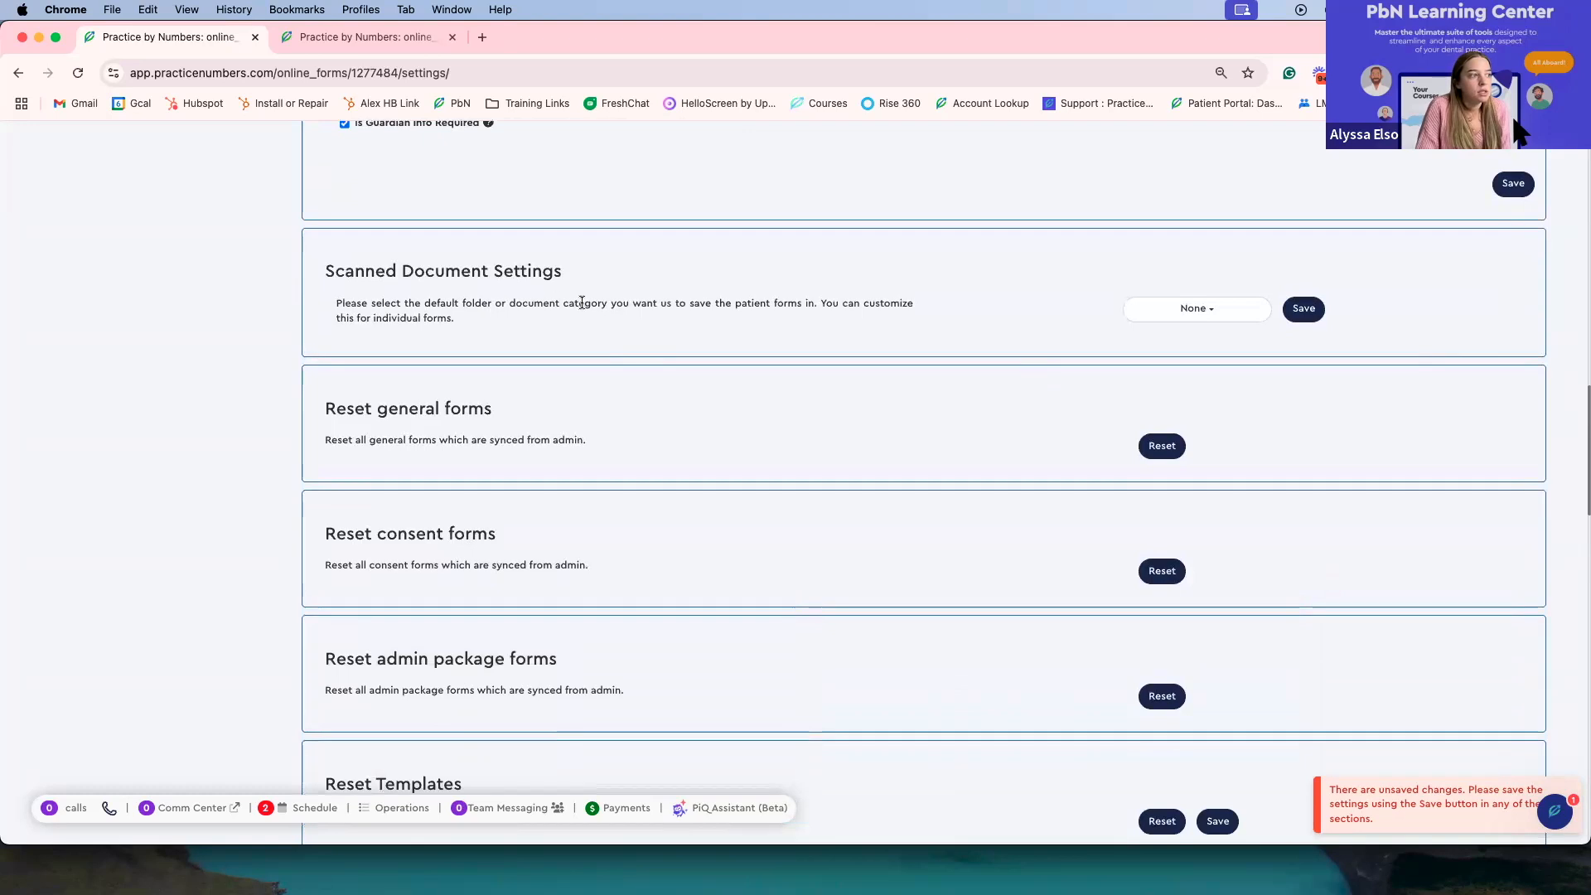
Step: Open and close the Scanned Document Settings category list, then review the reset sections
click(1199, 313)
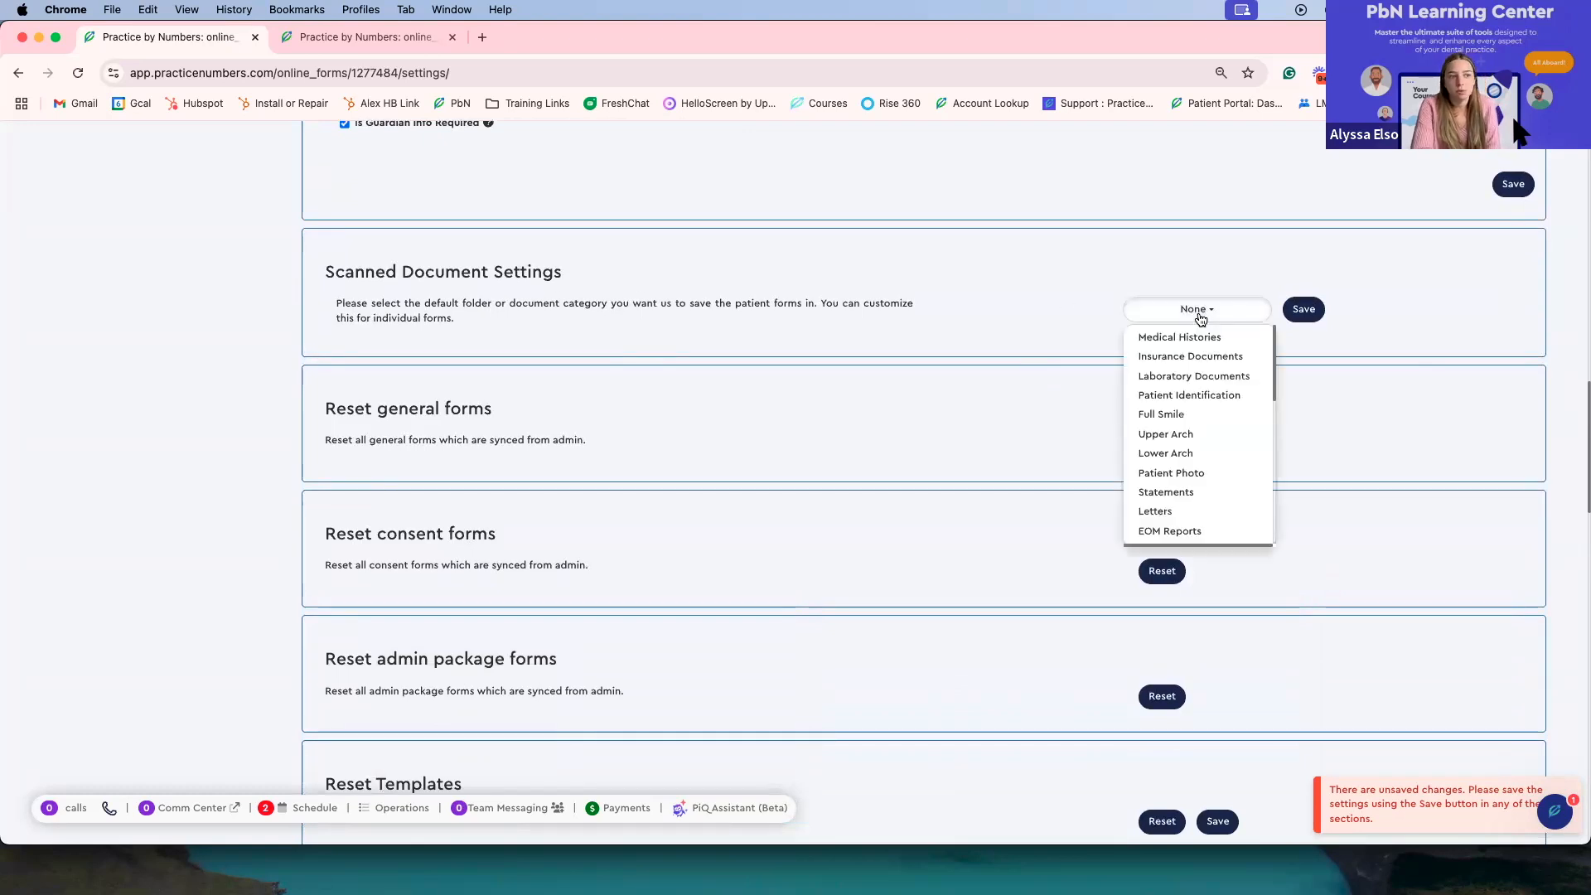
click(1198, 313)
scroll(1197, 311, down, 5)
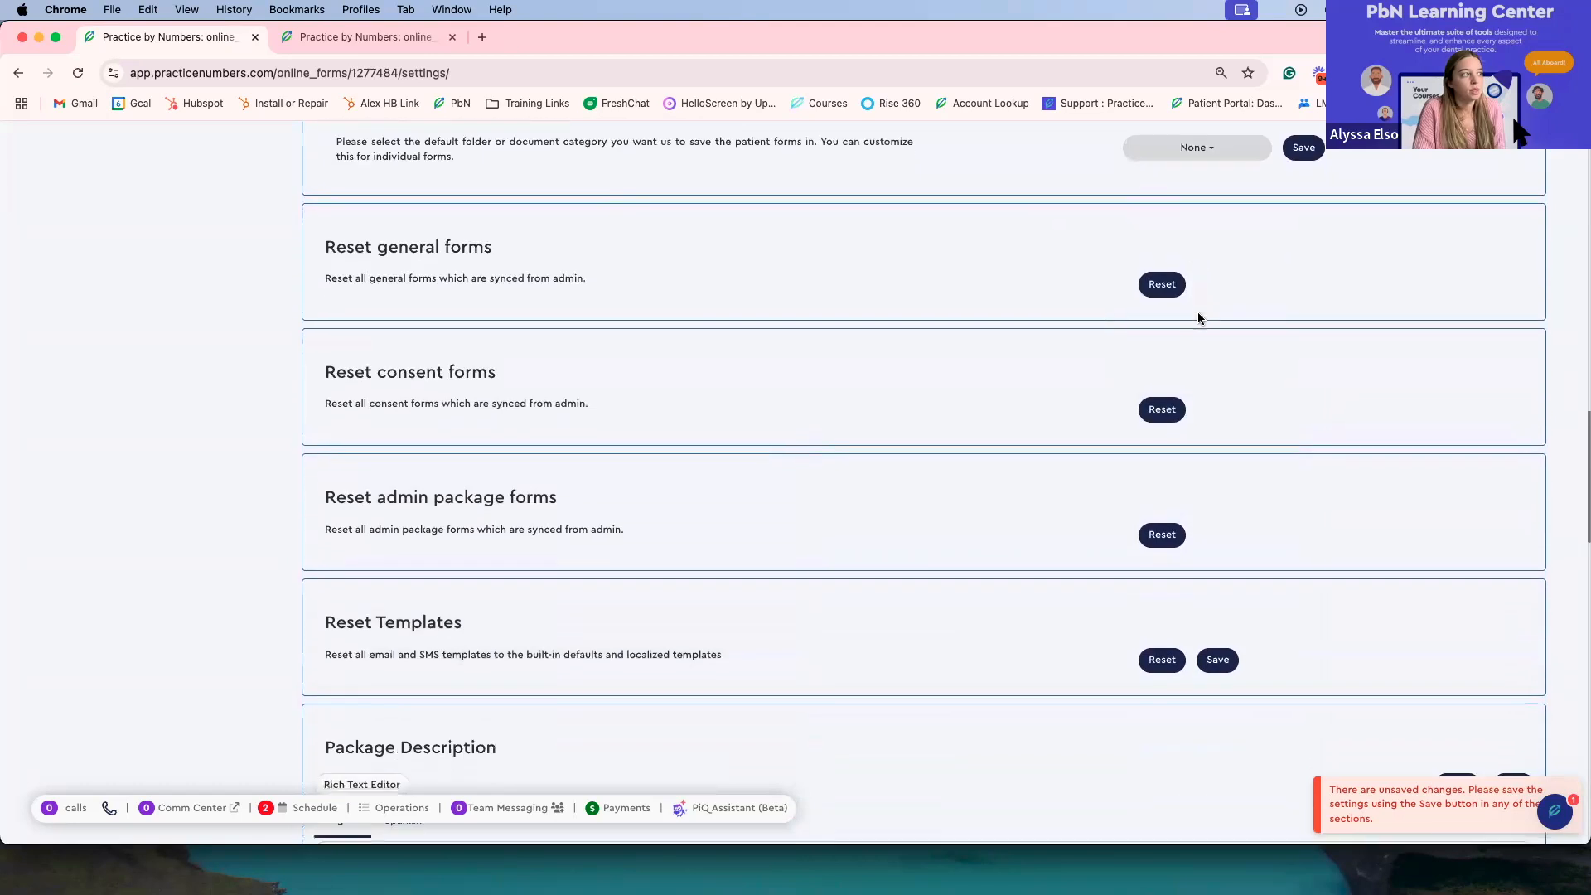
scroll(1198, 315, up, 2)
scroll(1197, 311, up, 1)
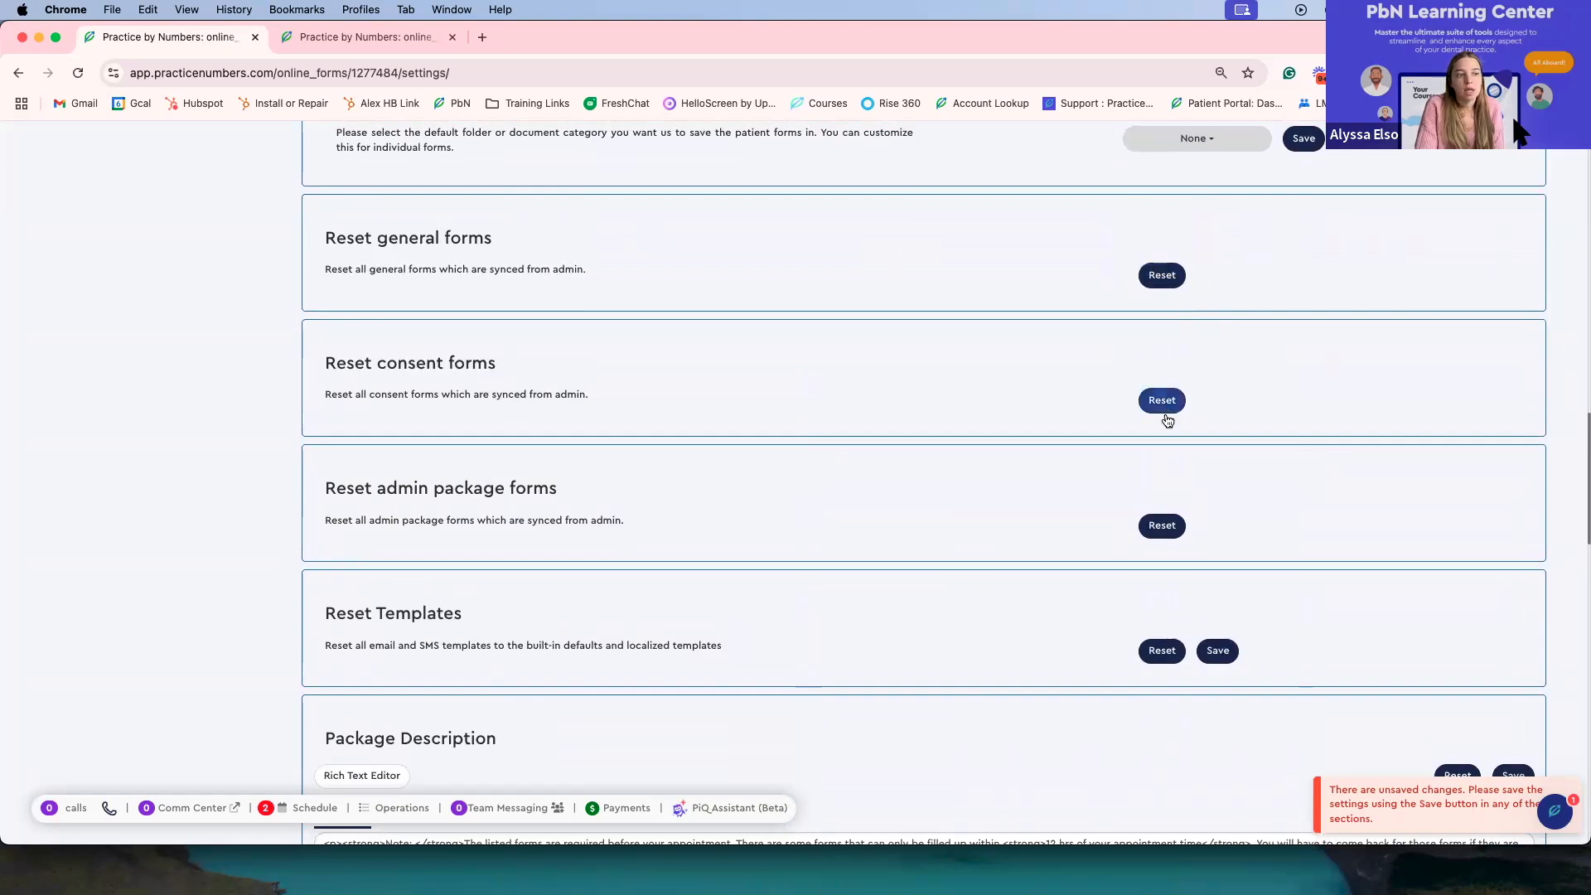
Step: Scroll to the Package Description and select all of its English text to inspect it
scroll(1163, 412, down, 2)
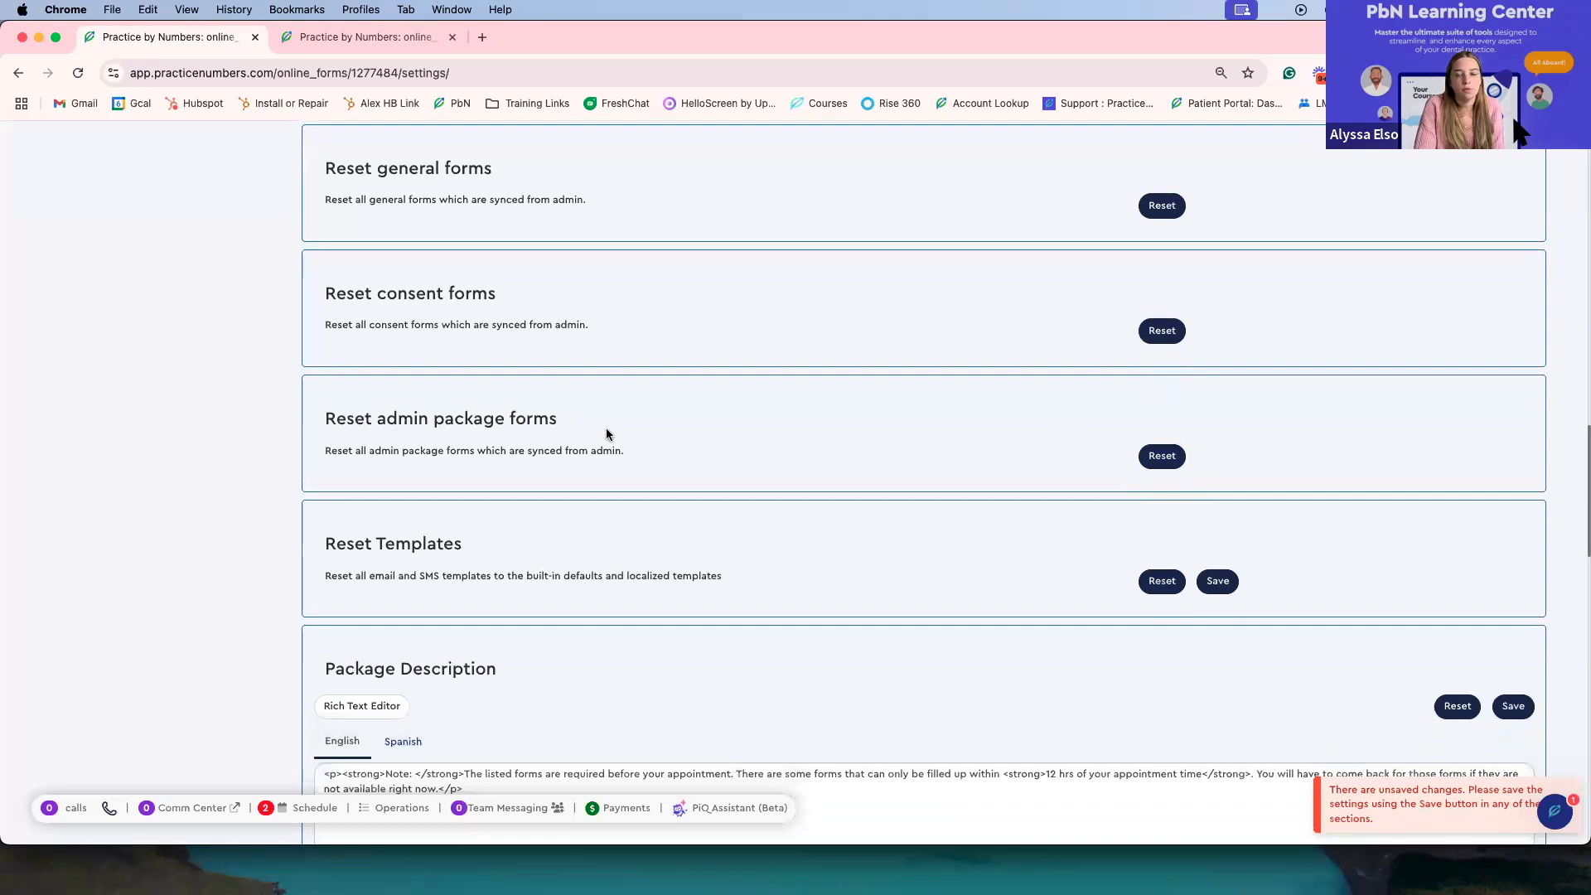
scroll(905, 425, down, 4)
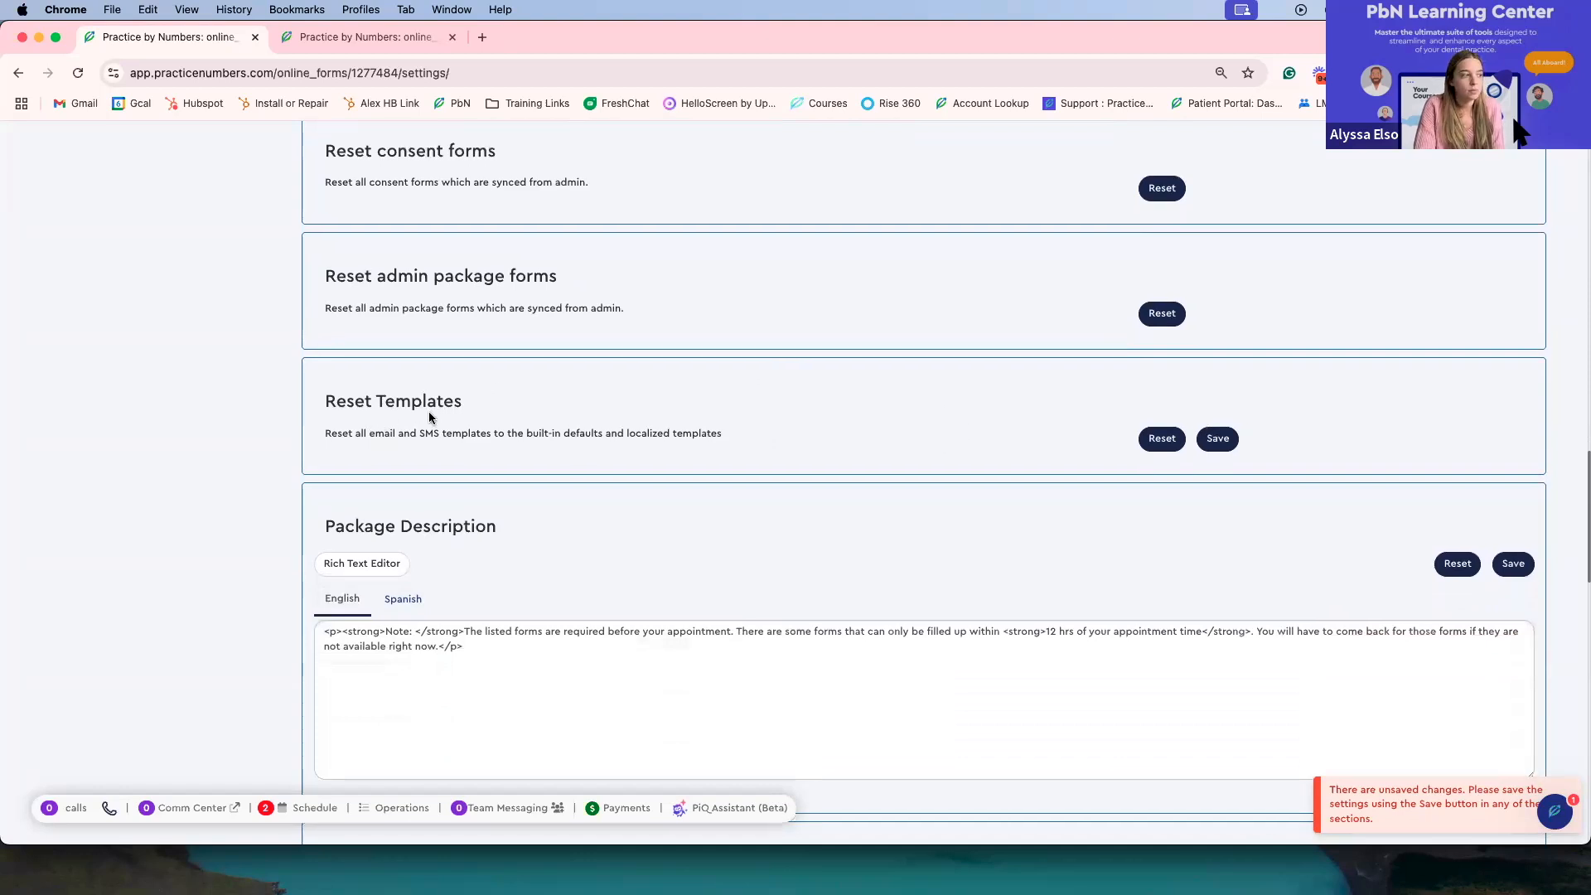
scroll(430, 416, down, 3)
scroll(430, 416, down, 2)
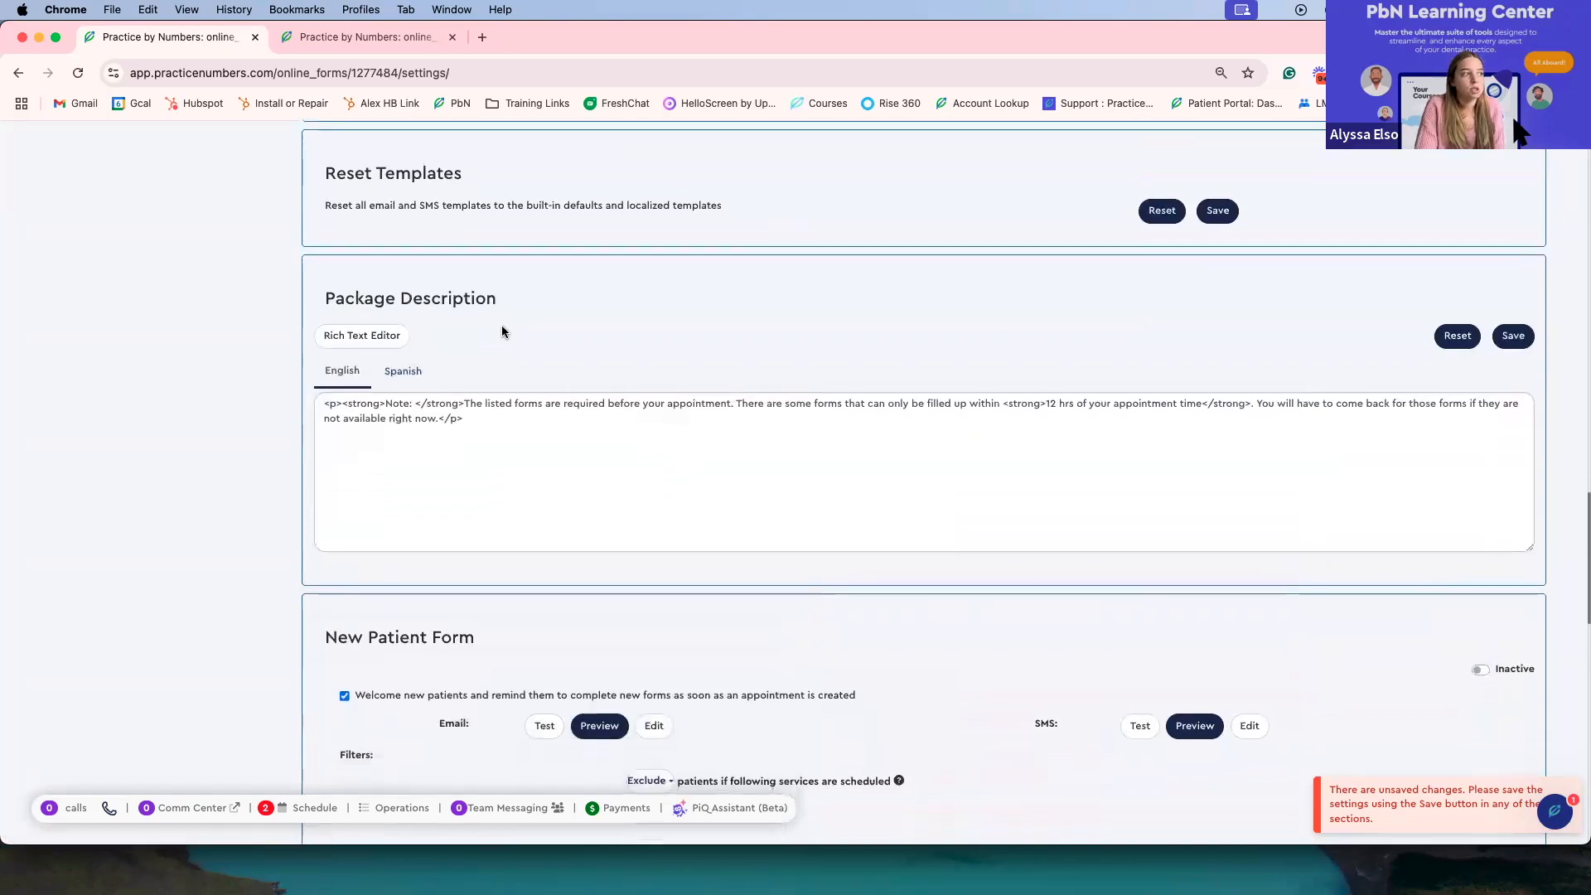
click(484, 418)
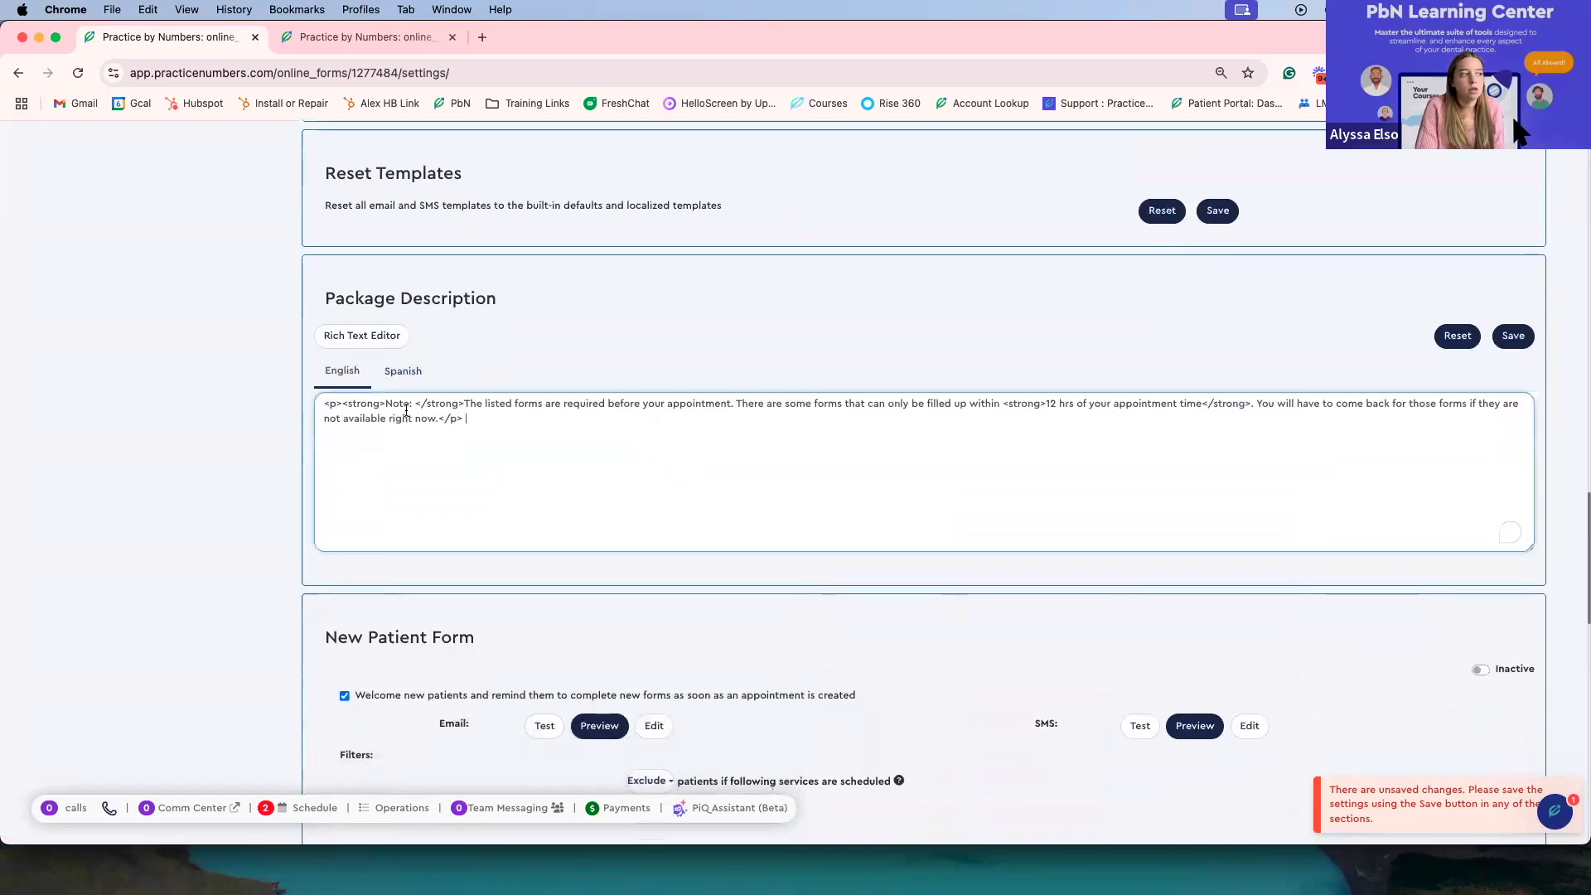
key(super+a)
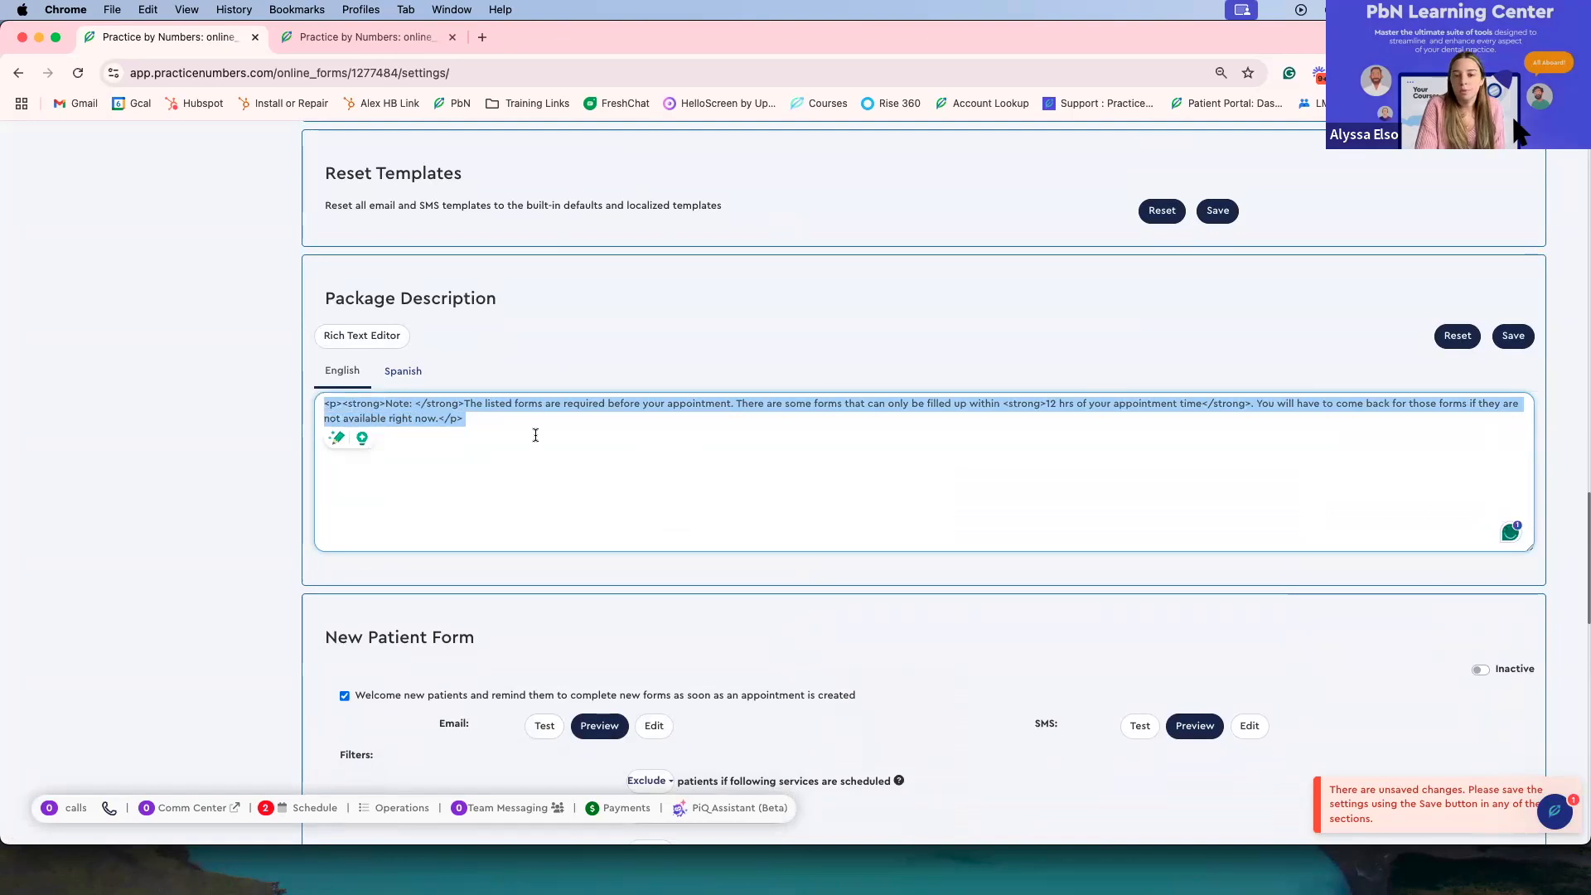
click(563, 420)
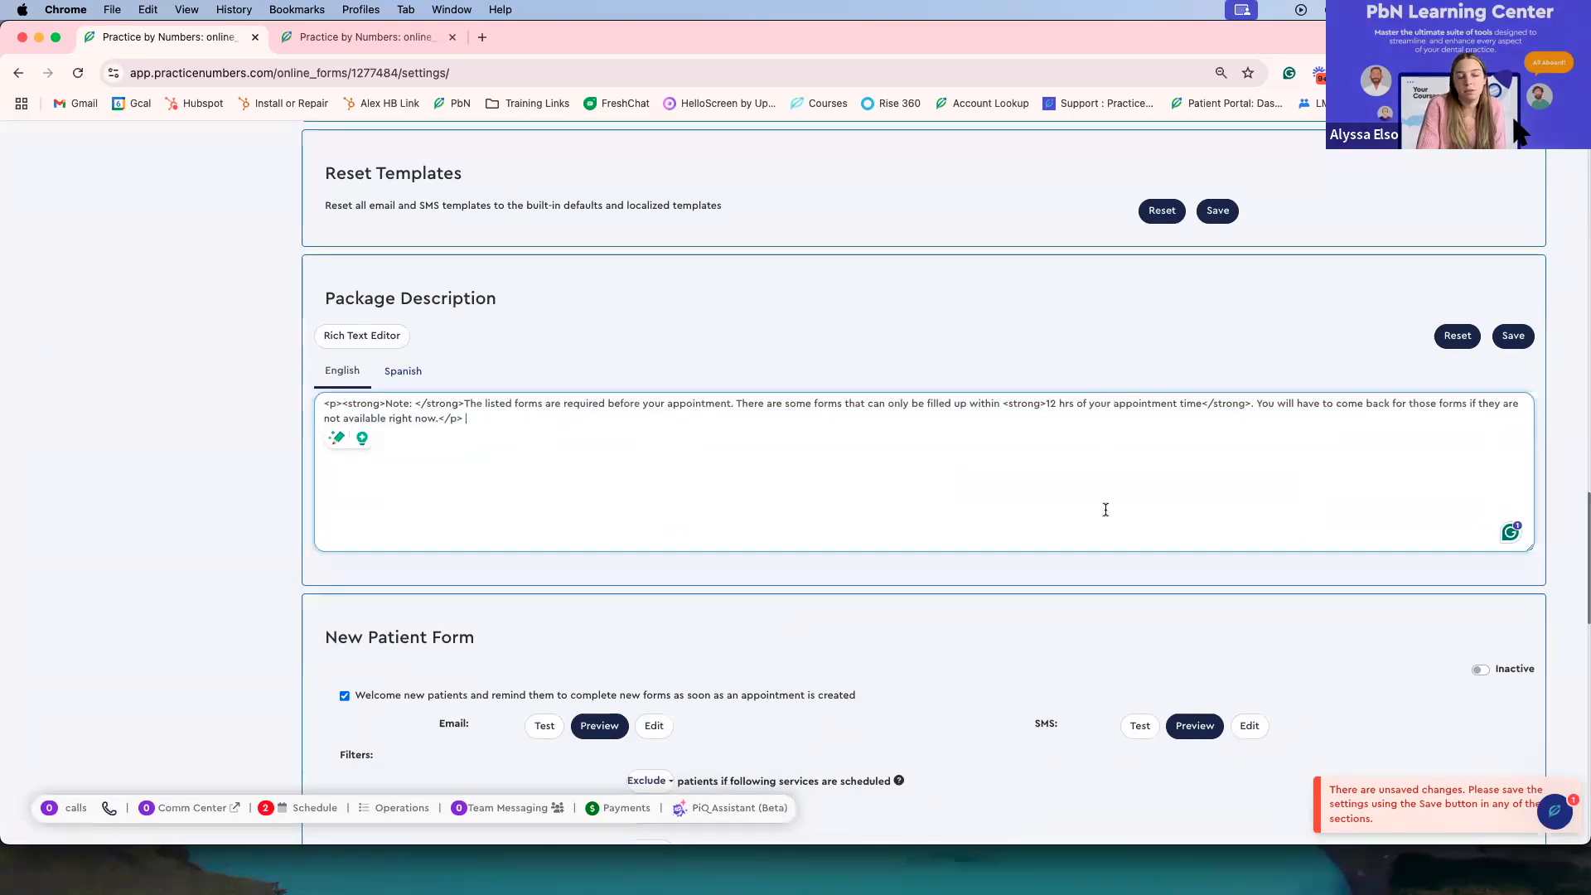
Step: Scroll through the New Patient Form welcome and filter settings
scroll(1100, 477, down, 4)
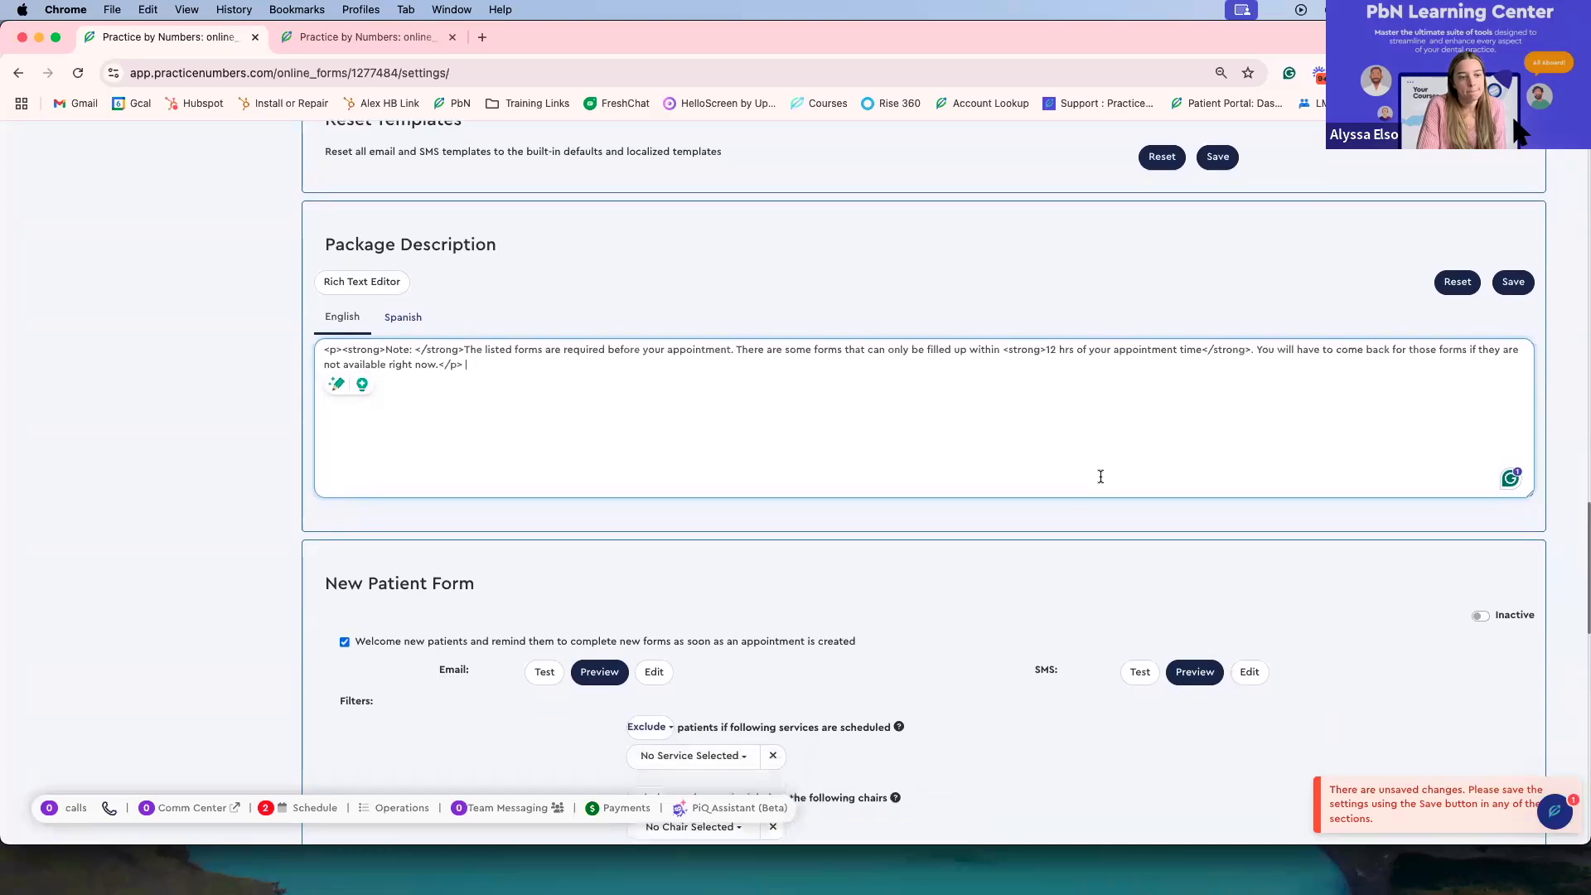
scroll(1100, 477, down, 6)
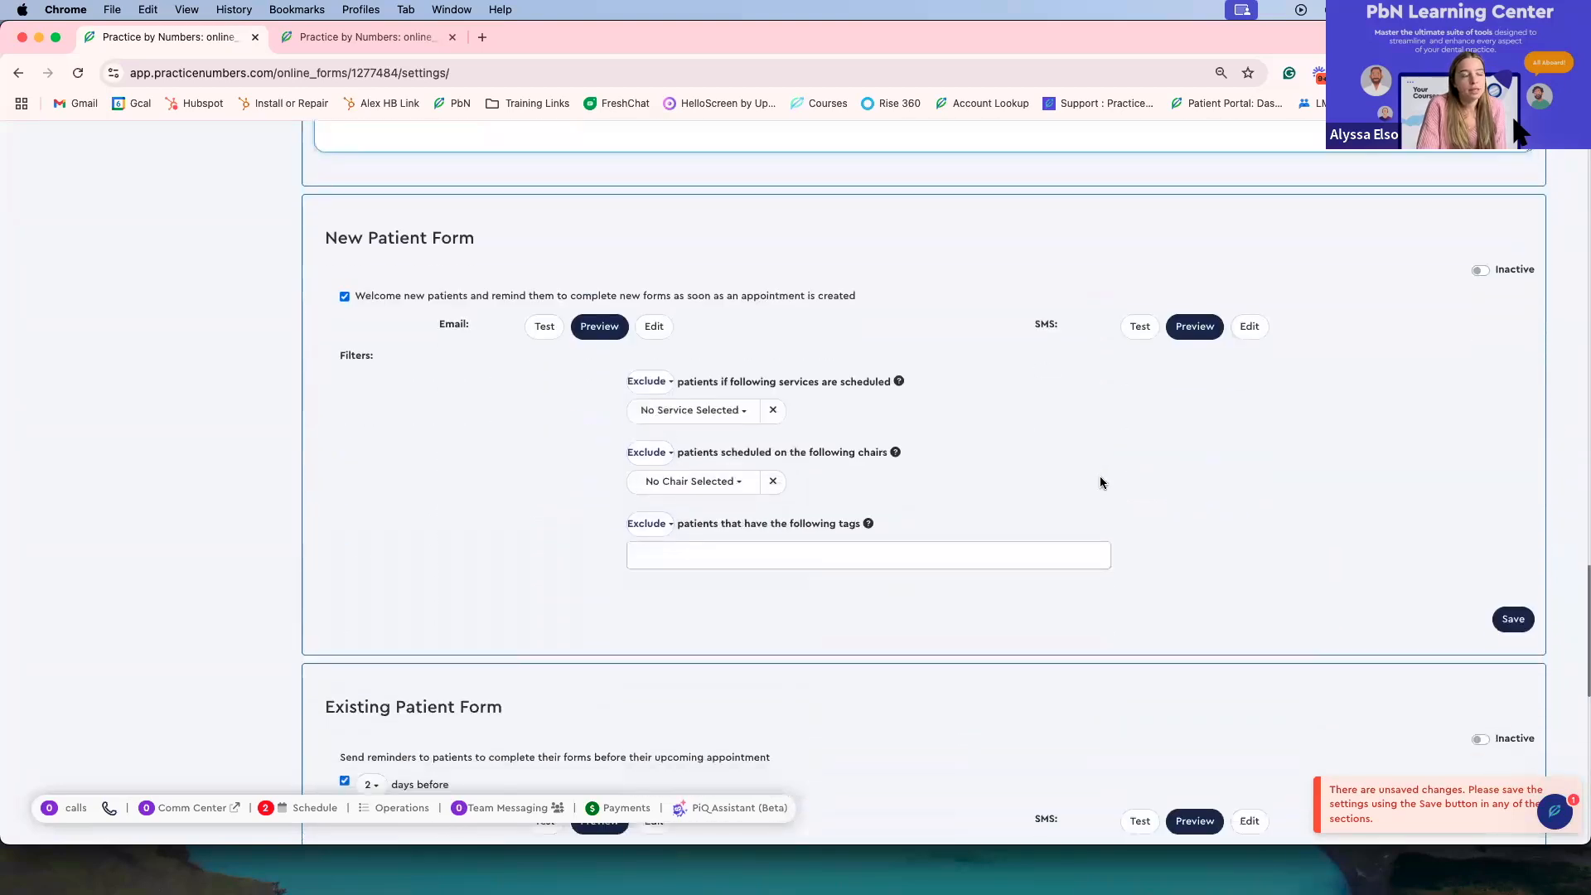
scroll(1104, 470, down, 2)
scroll(1104, 470, up, 2)
scroll(1127, 521, down, 1)
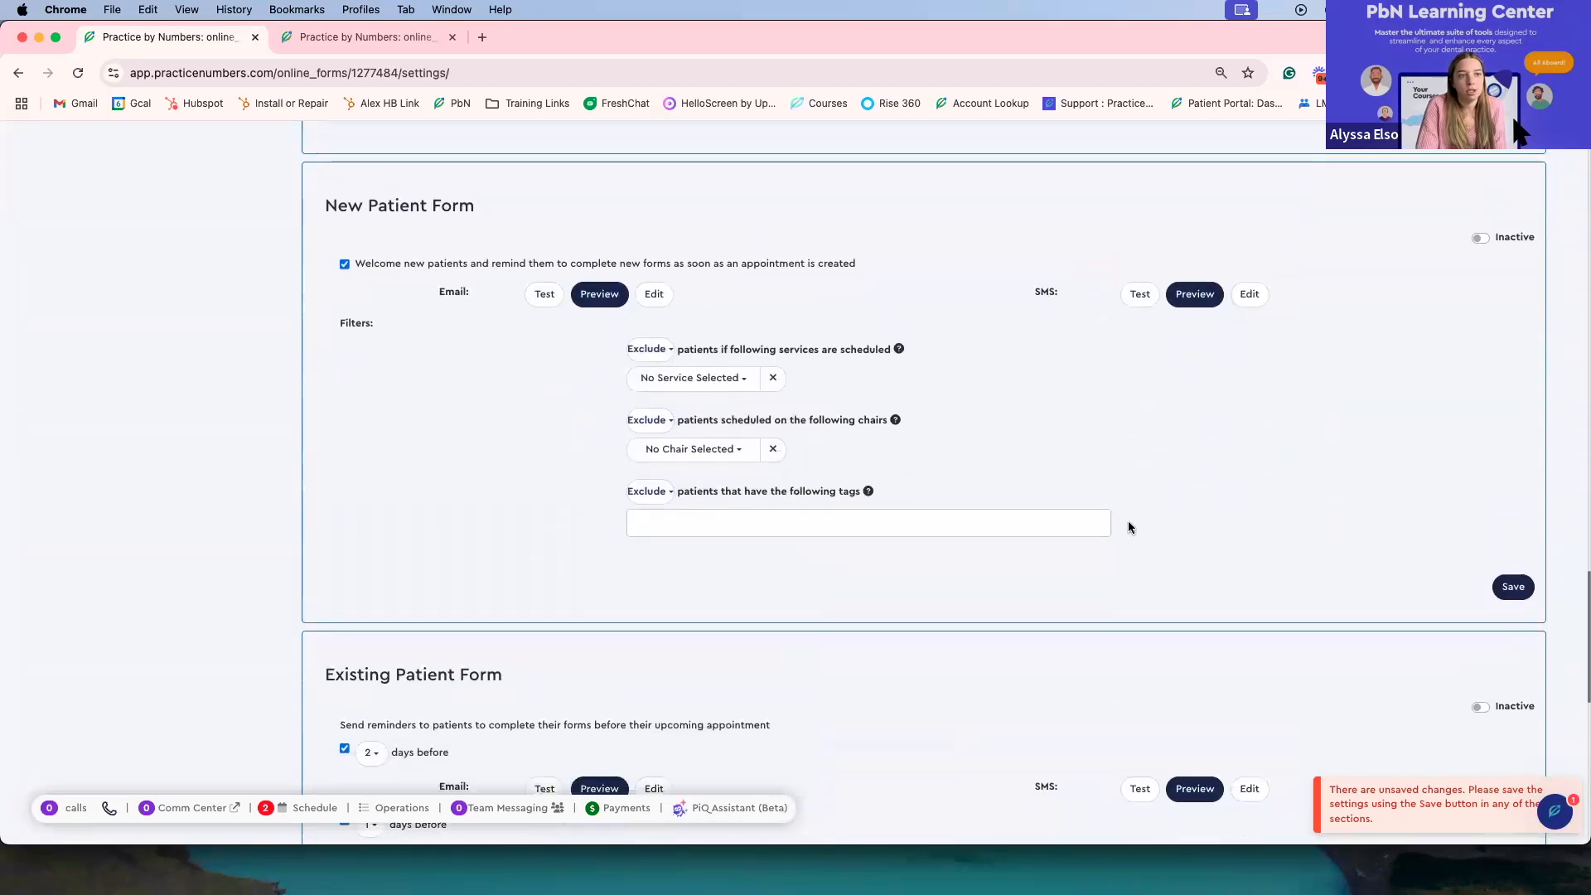
scroll(1127, 507, down, 1)
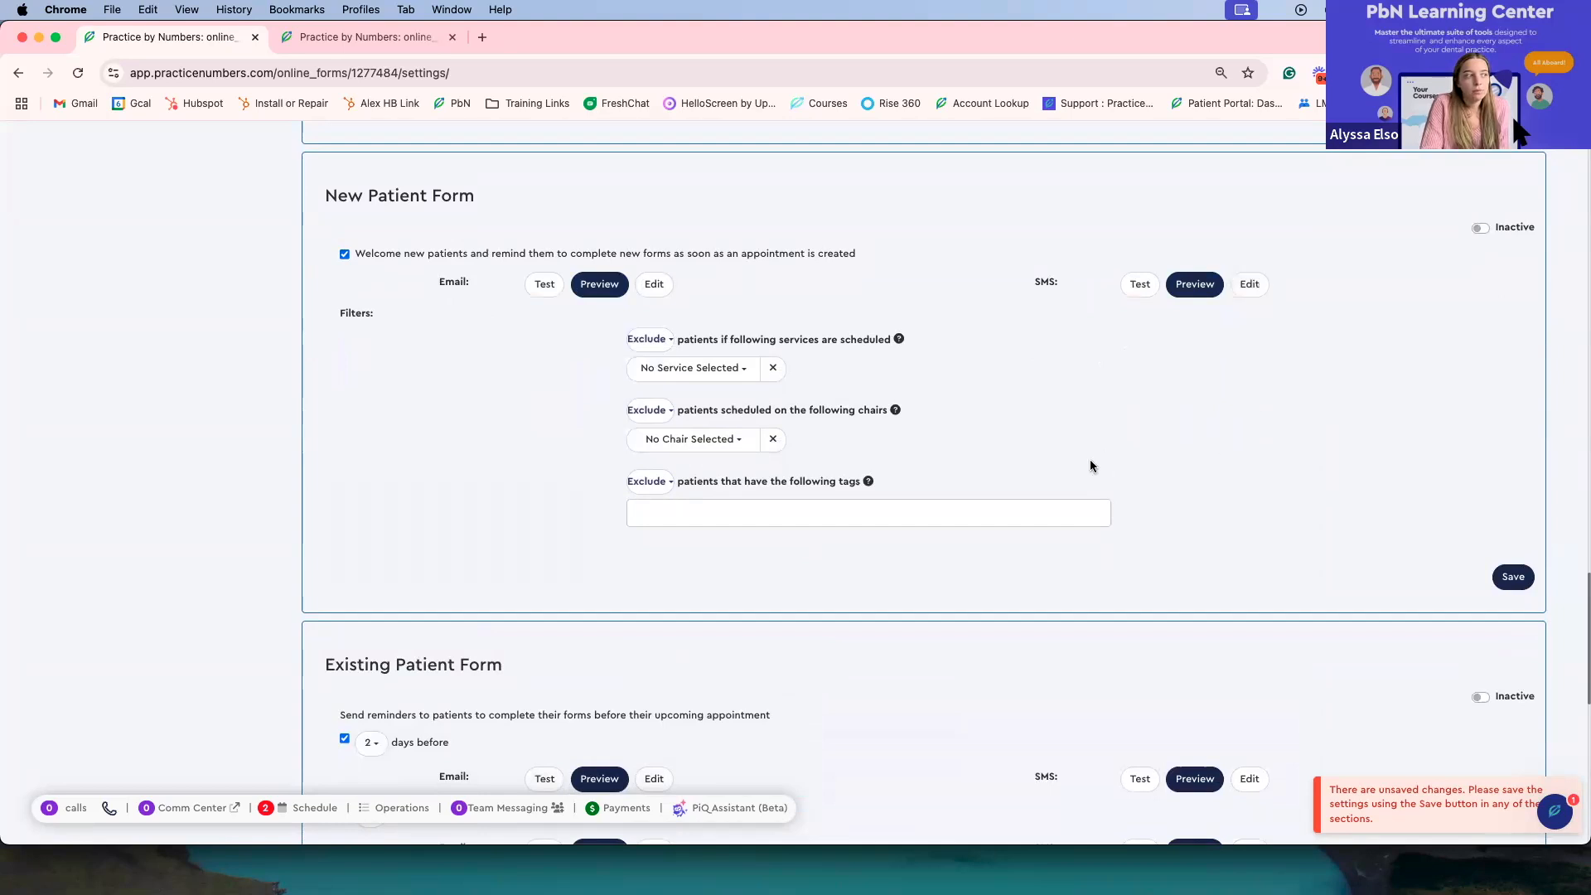
scroll(1066, 454, down, 1)
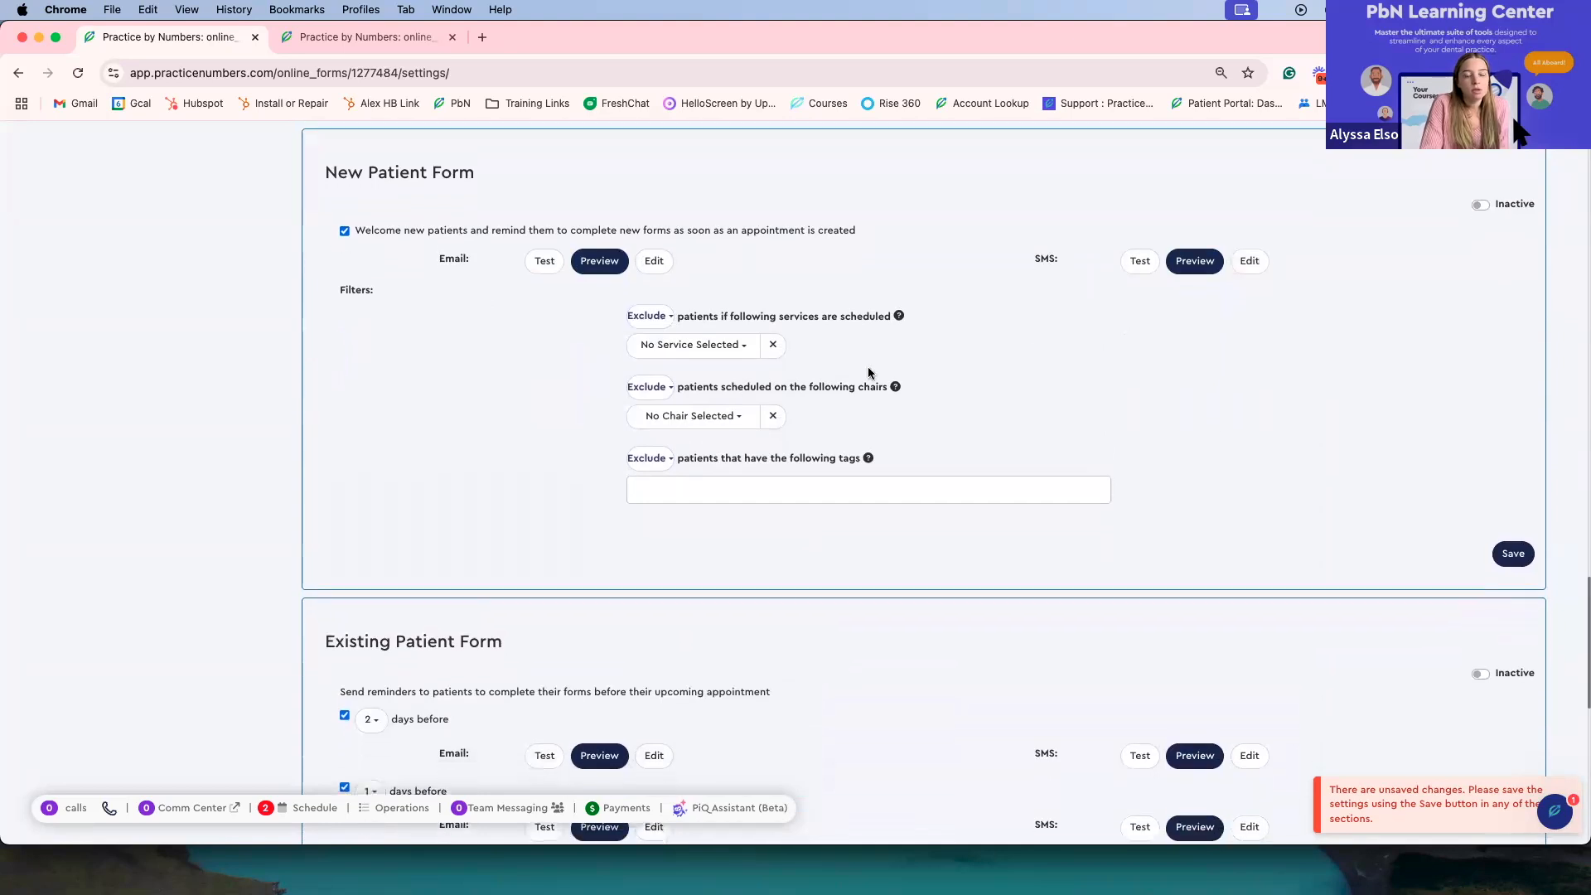
Step: Open the New Patient Form filter lists for services, chairs, and the tags Exclude/Include choice
click(654, 315)
click(663, 345)
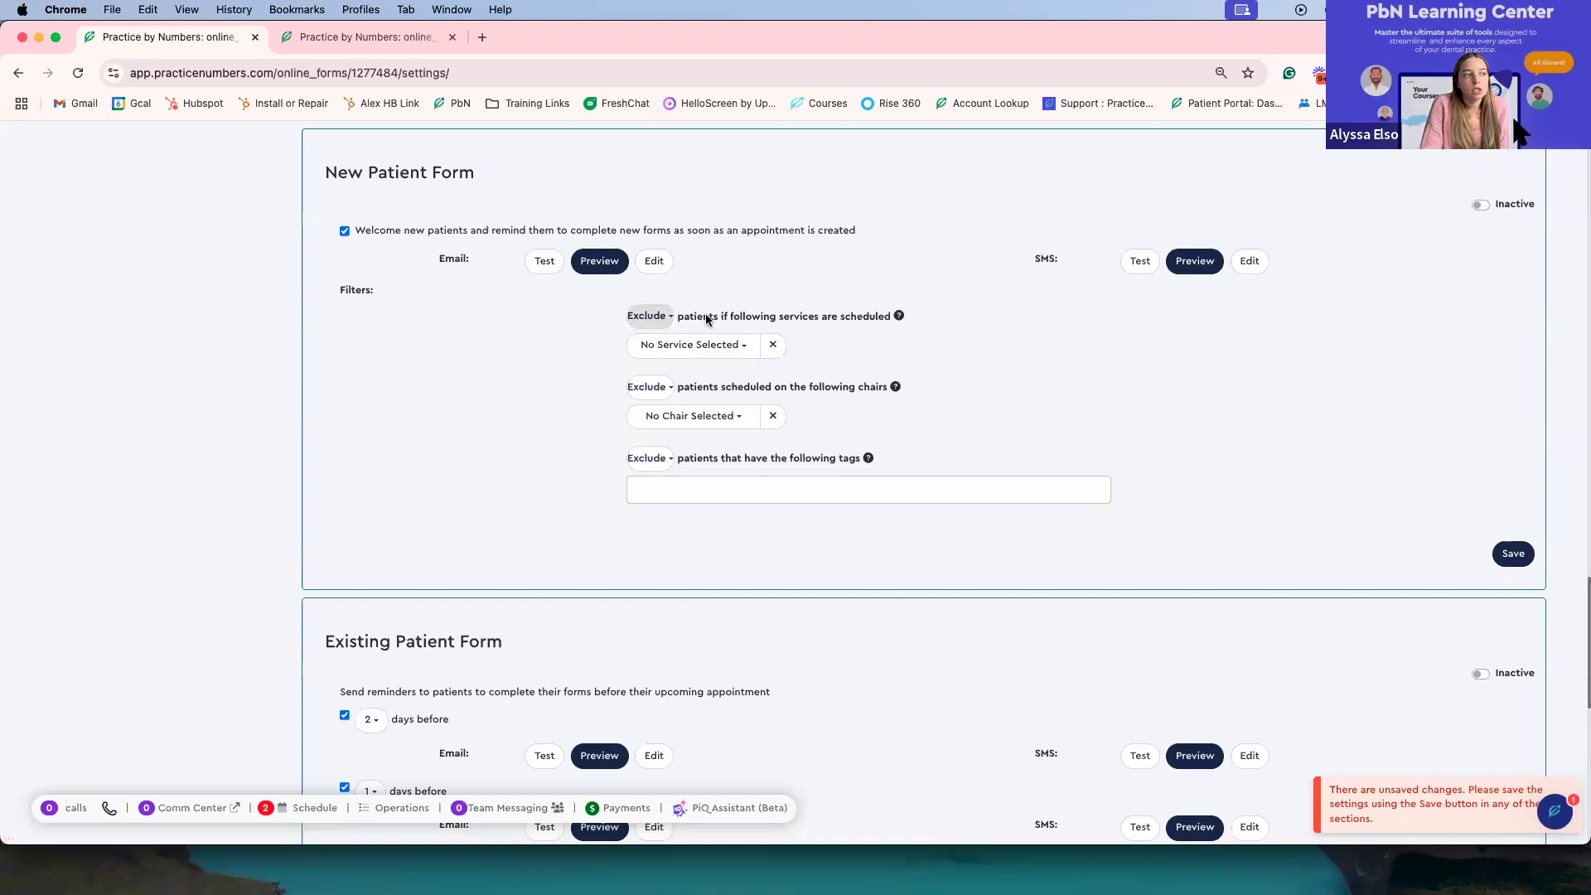
click(714, 346)
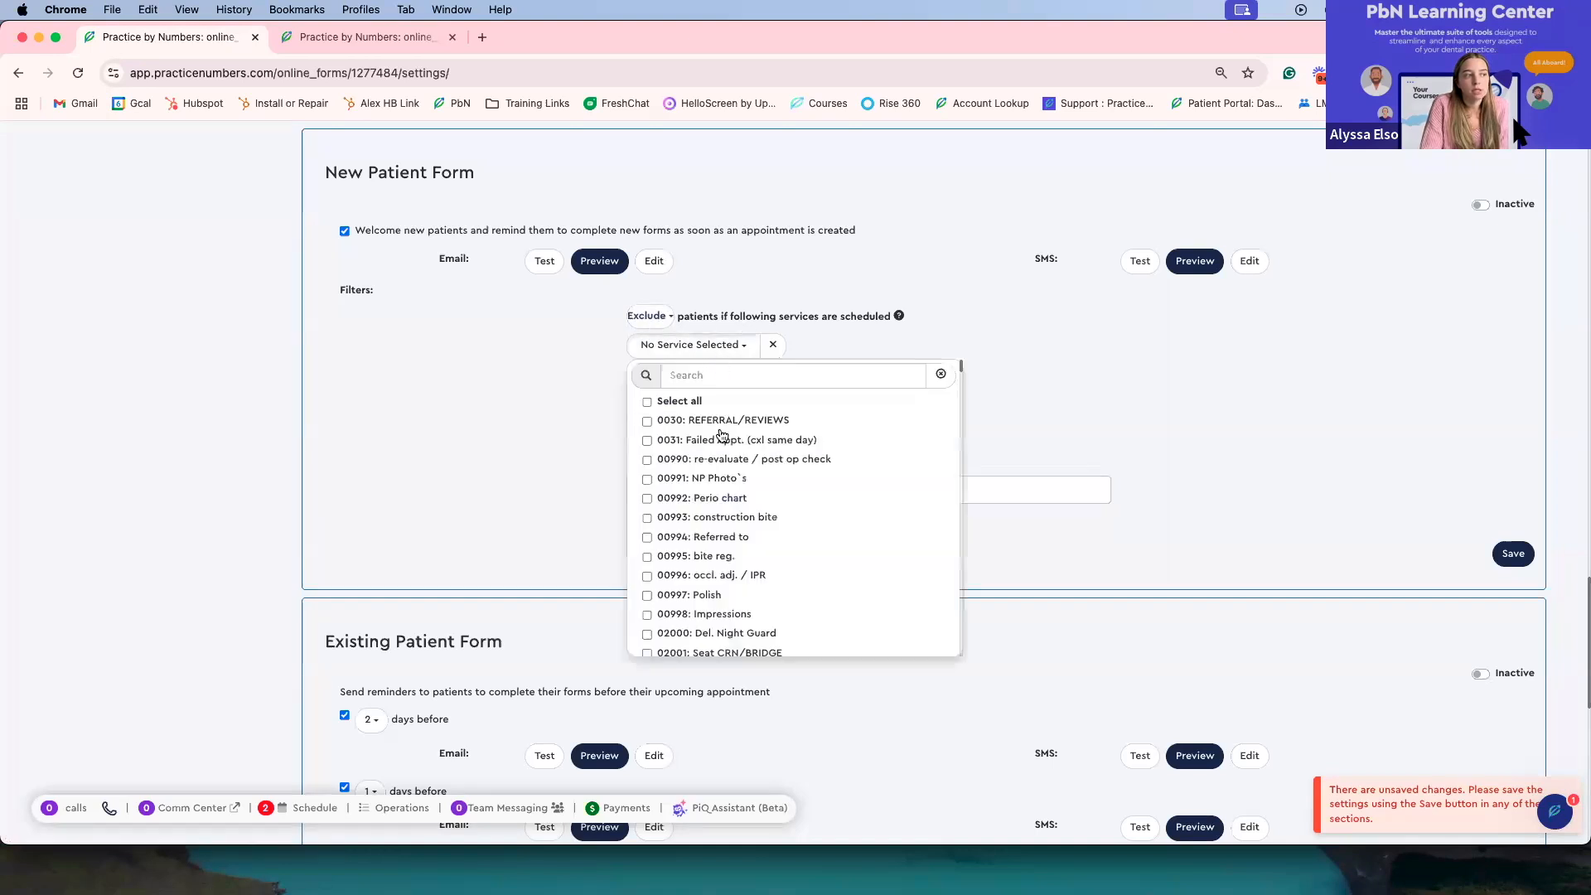
click(706, 346)
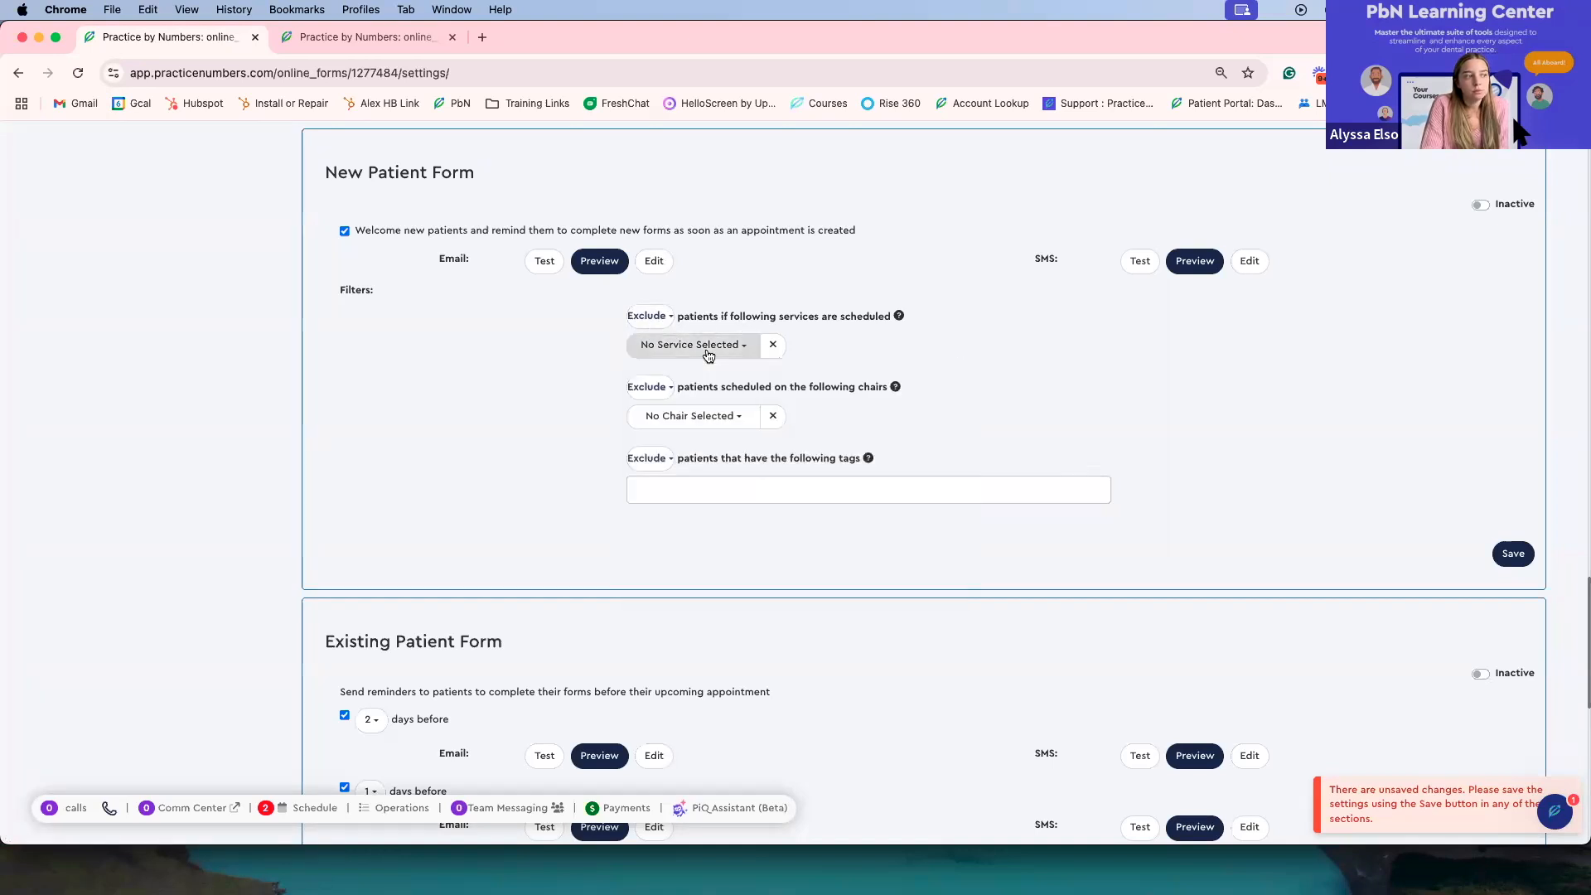
click(649, 389)
click(650, 412)
click(708, 429)
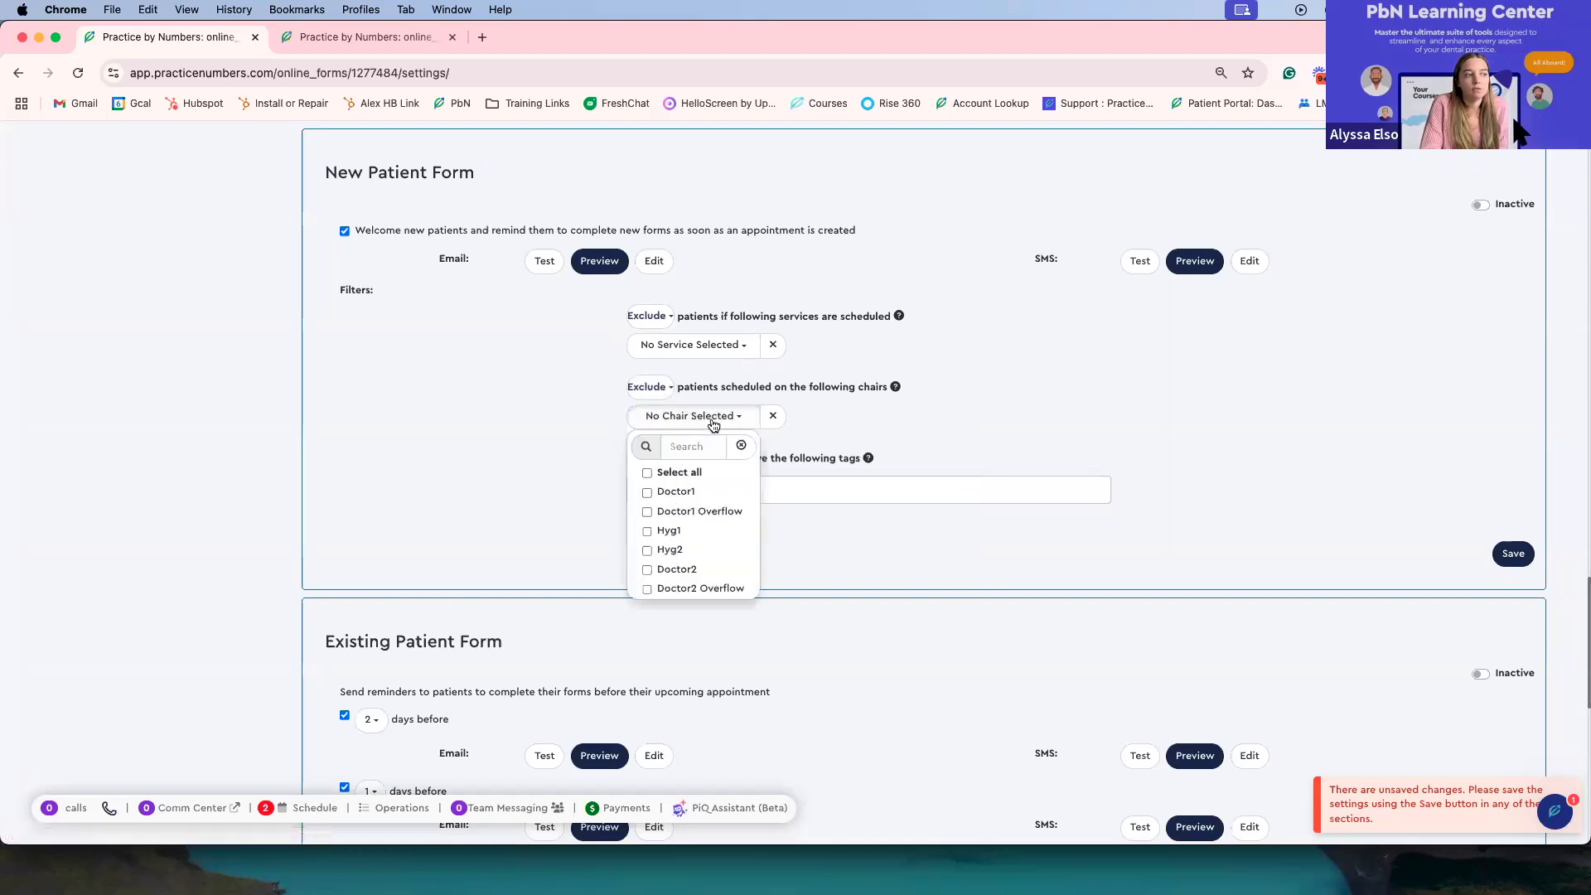
click(714, 425)
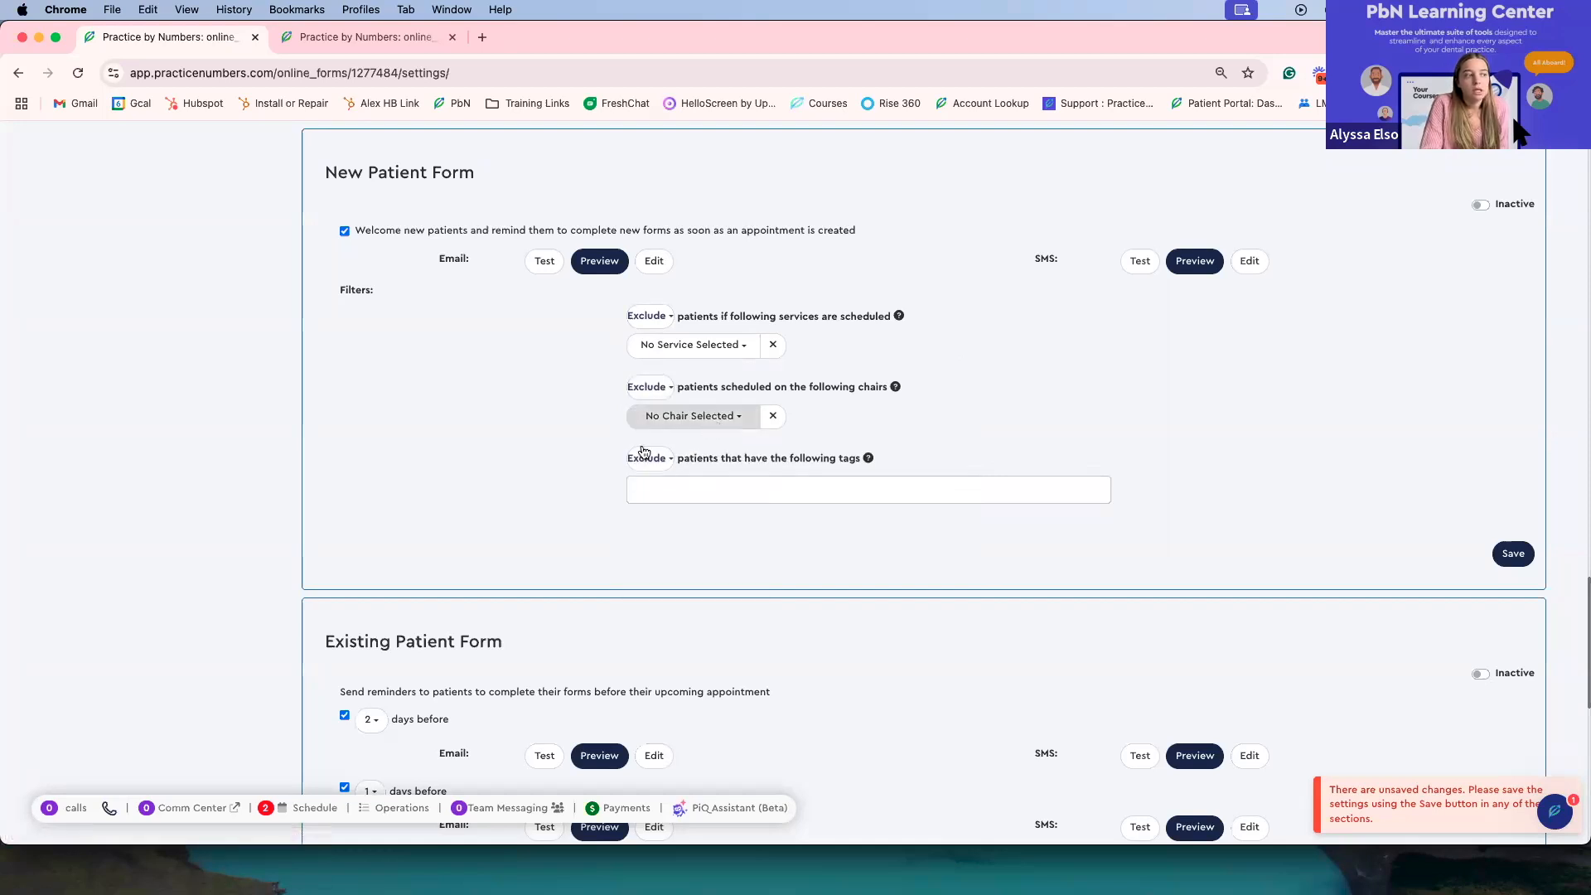
click(659, 462)
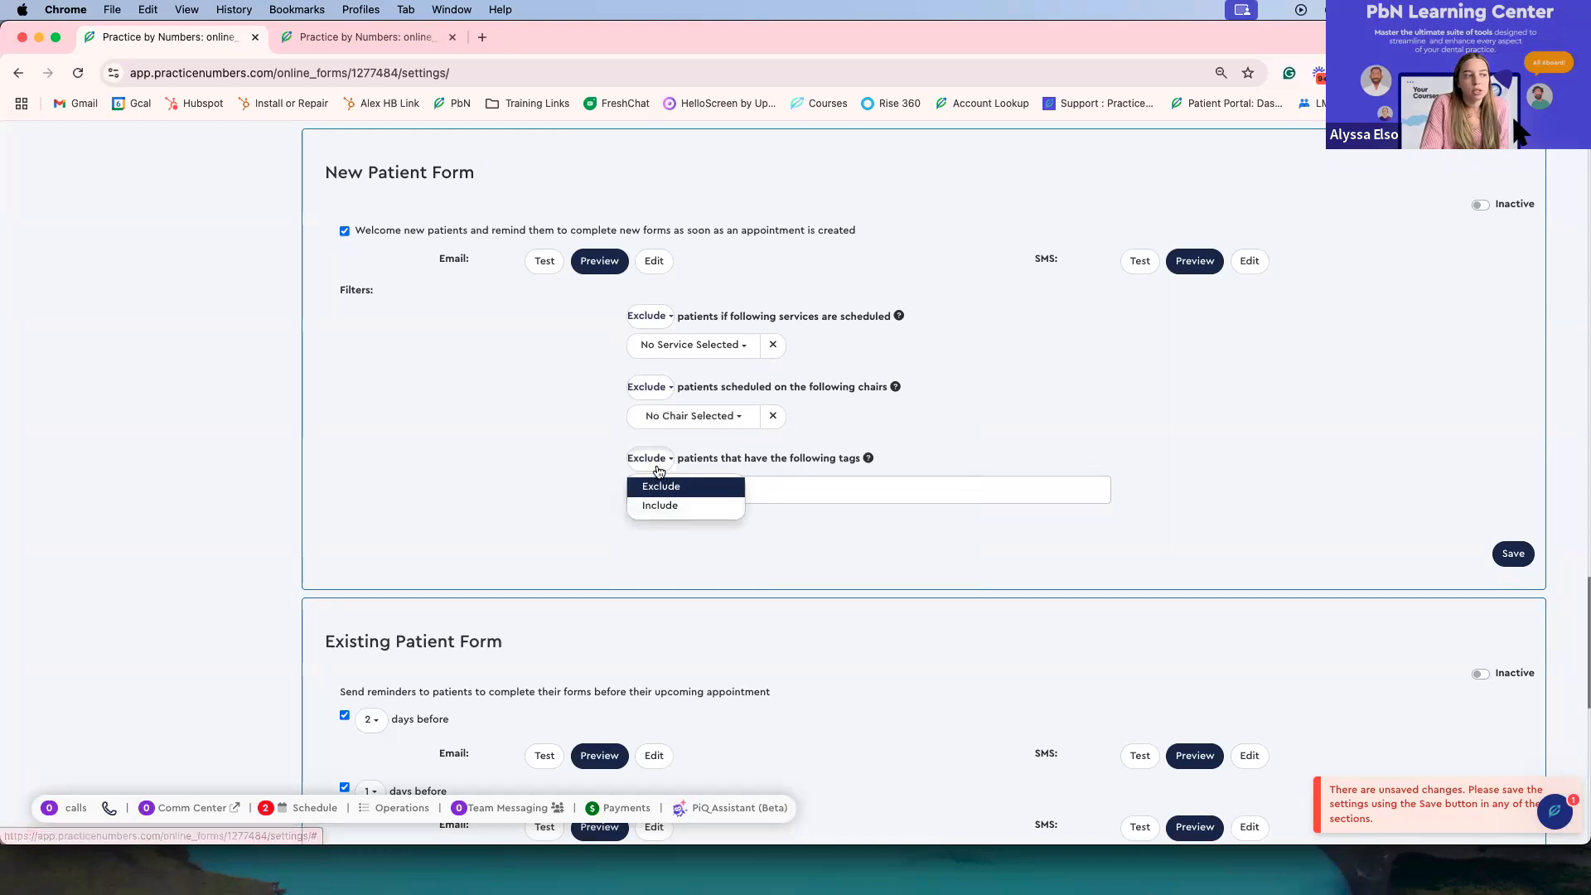
Step: Set the Existing Patient Form reminders to 7 days and 2 days before the appointment
click(656, 479)
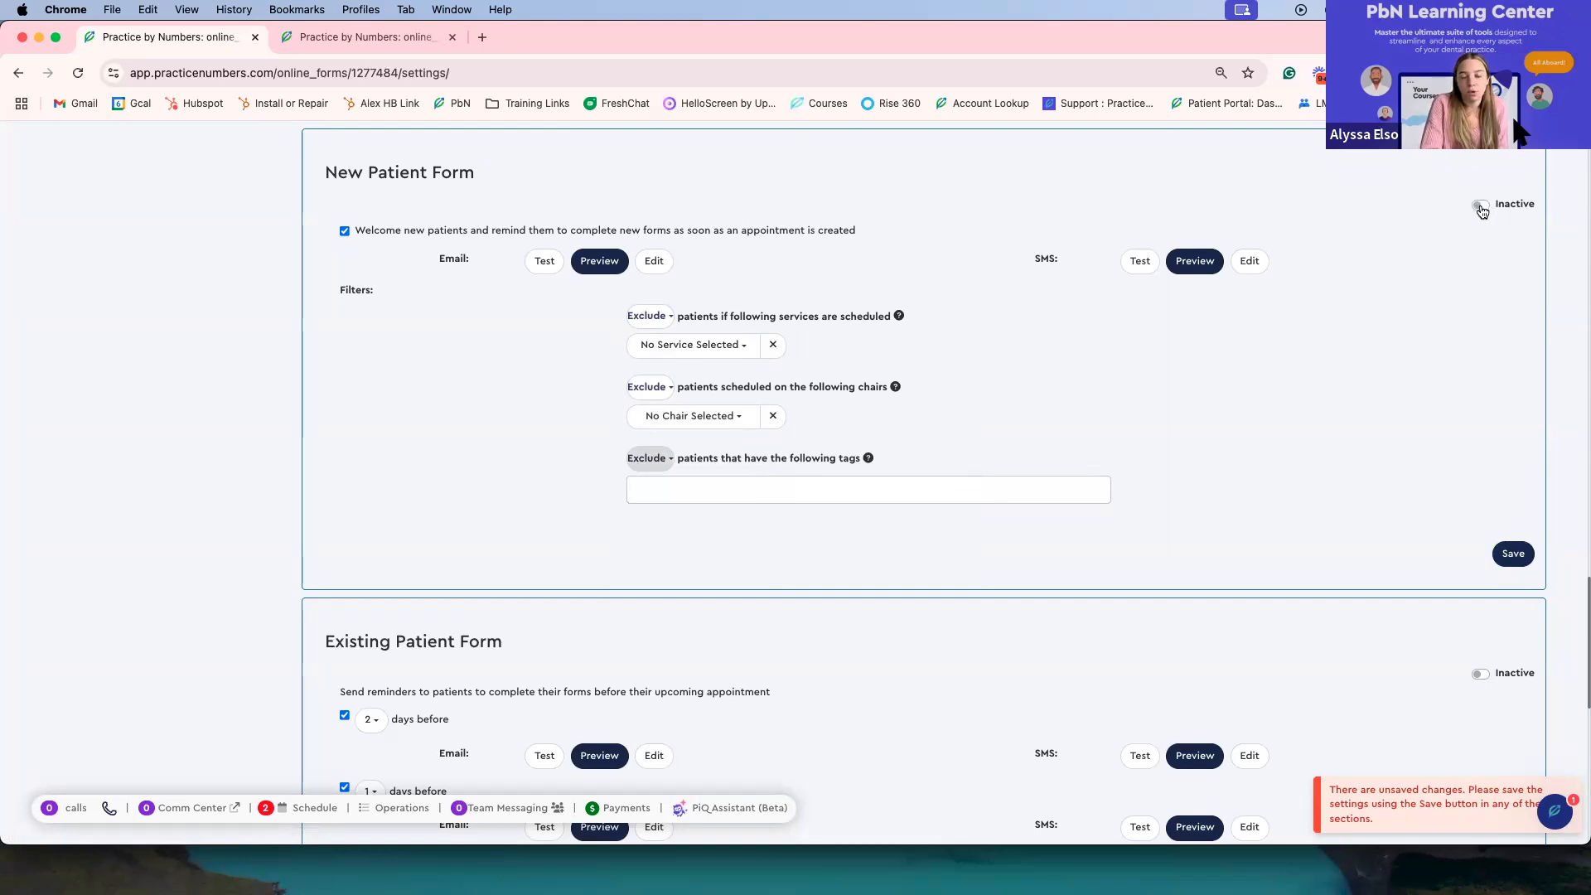
scroll(1440, 275, down, 5)
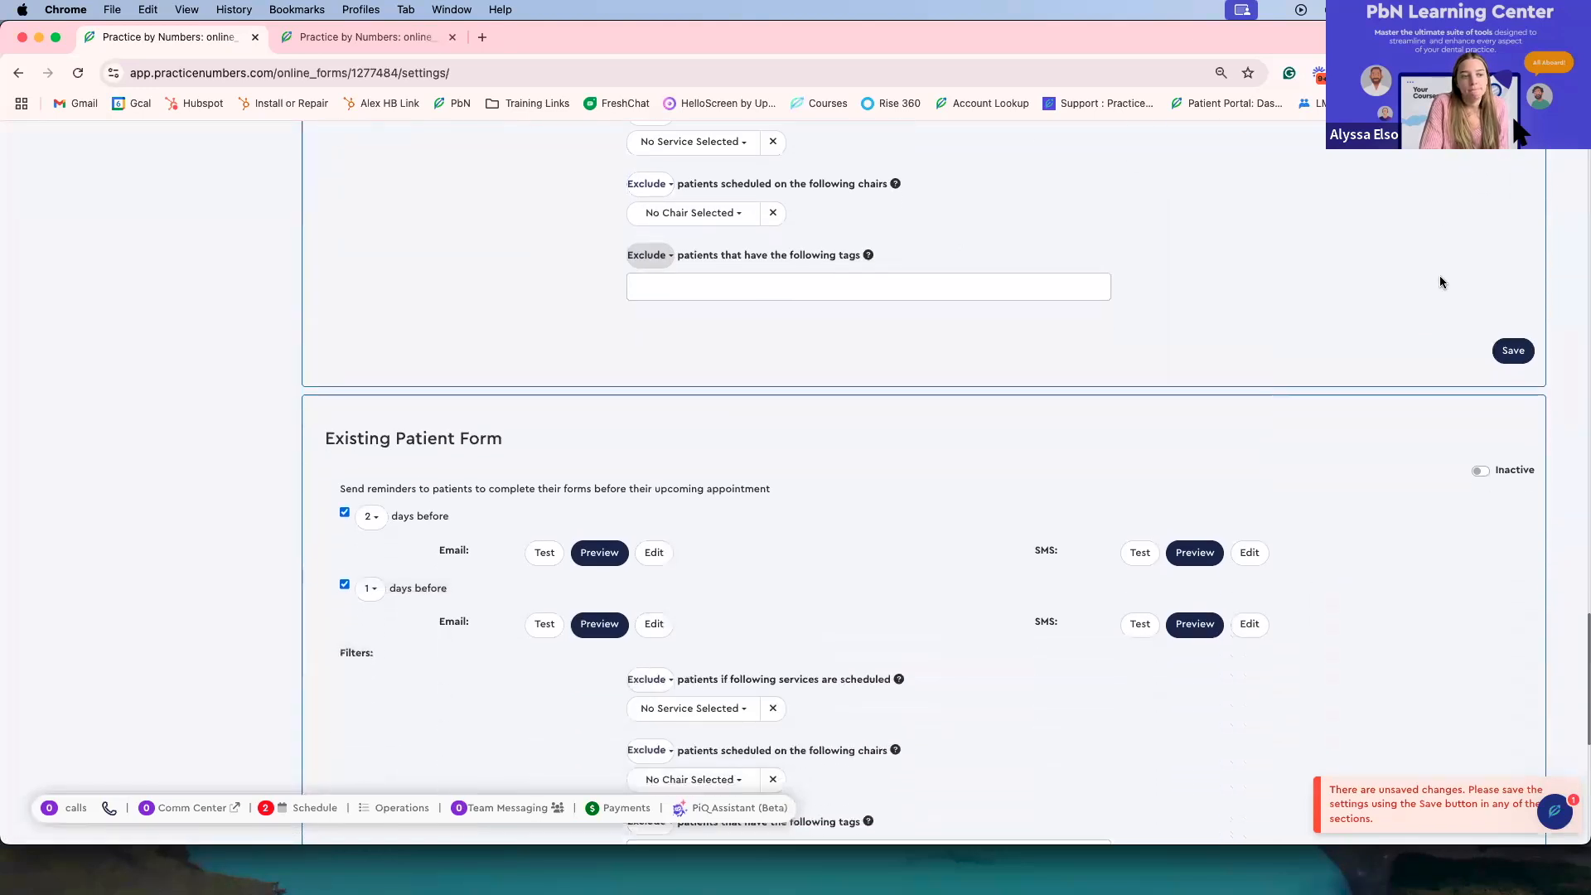
scroll(1439, 282, down, 1)
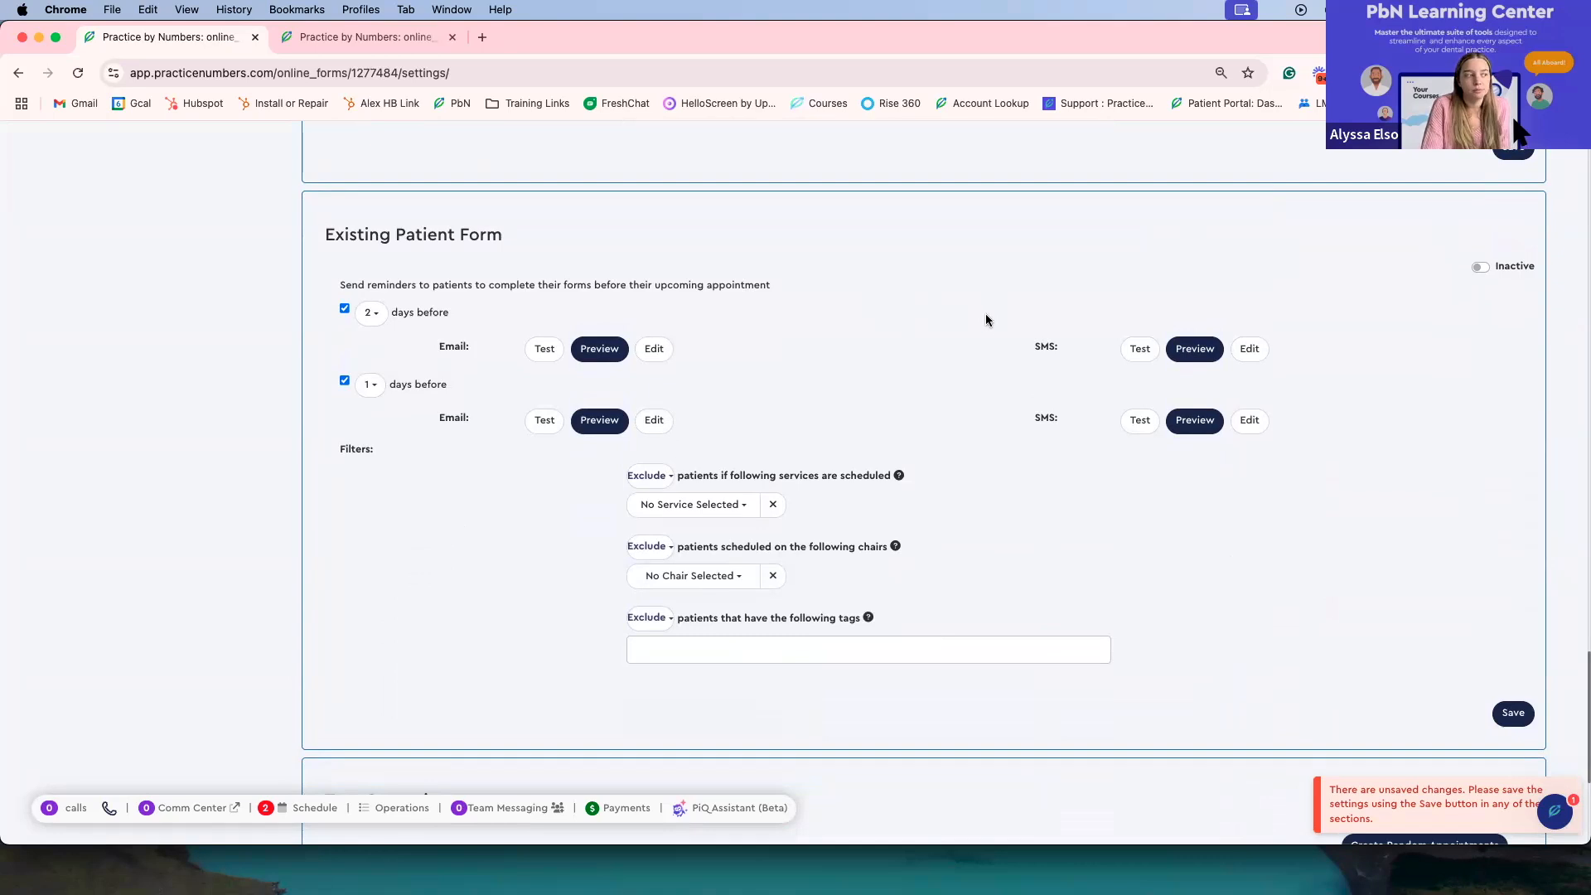
scroll(986, 320, down, 2)
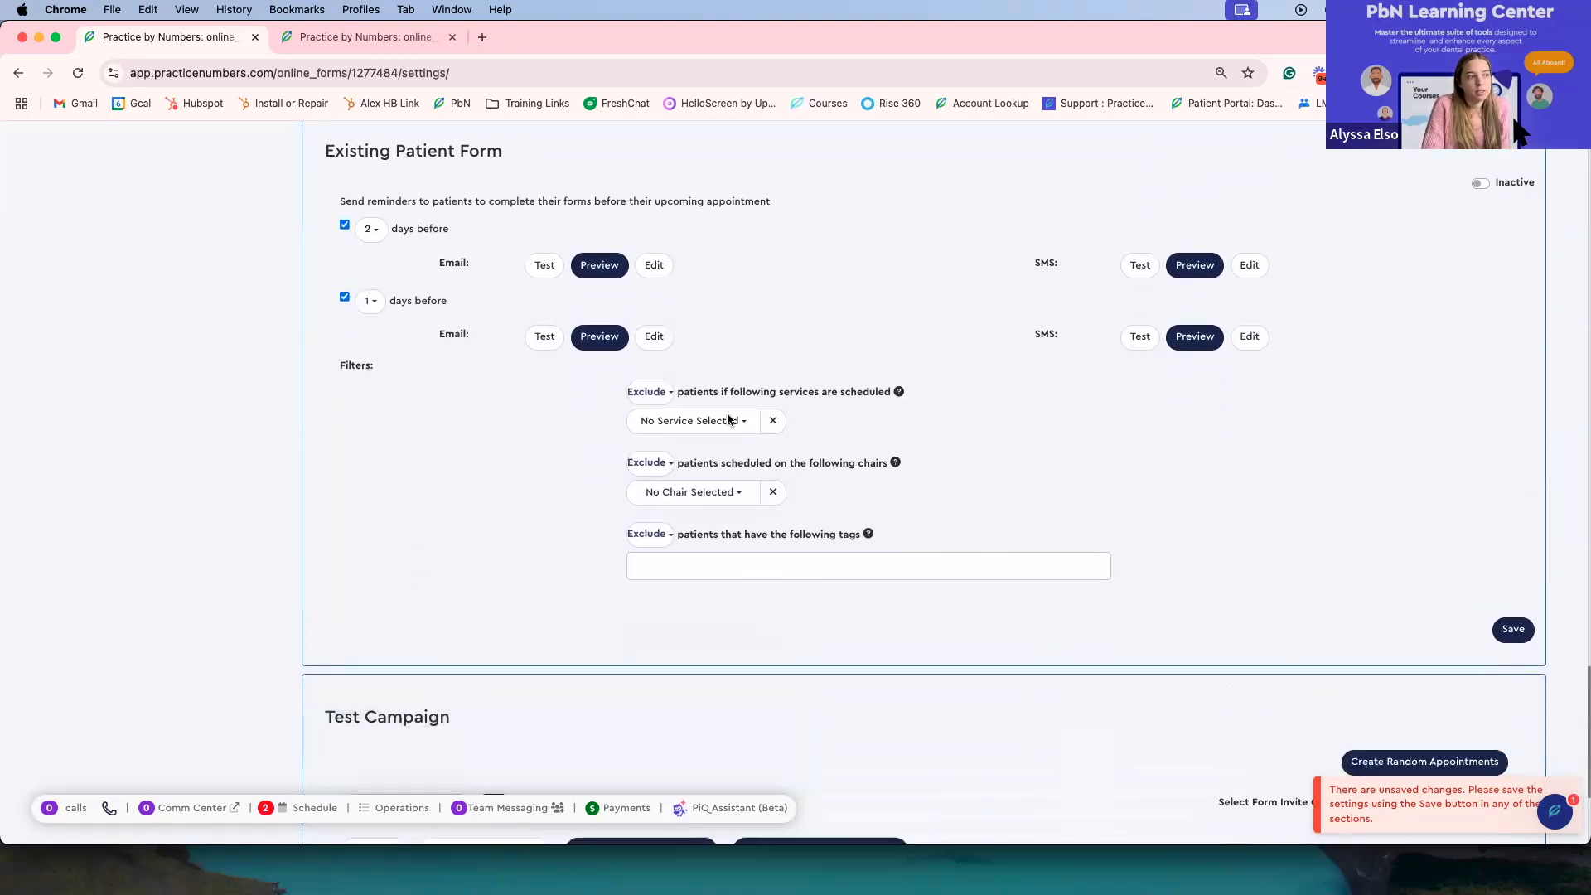
scroll(776, 377, up, 4)
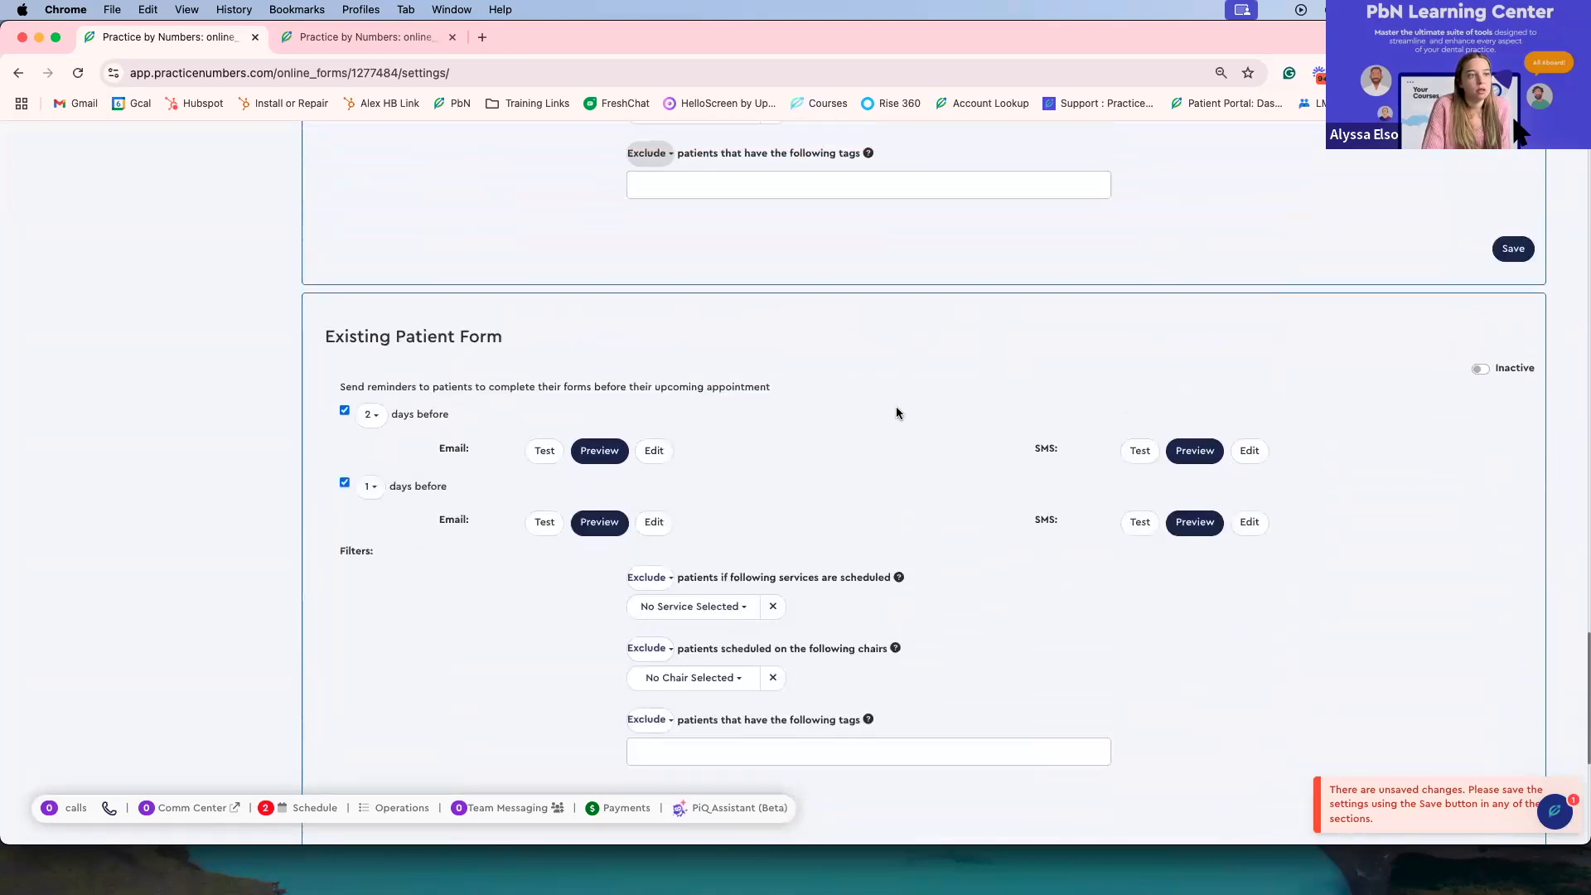
scroll(896, 410, down, 3)
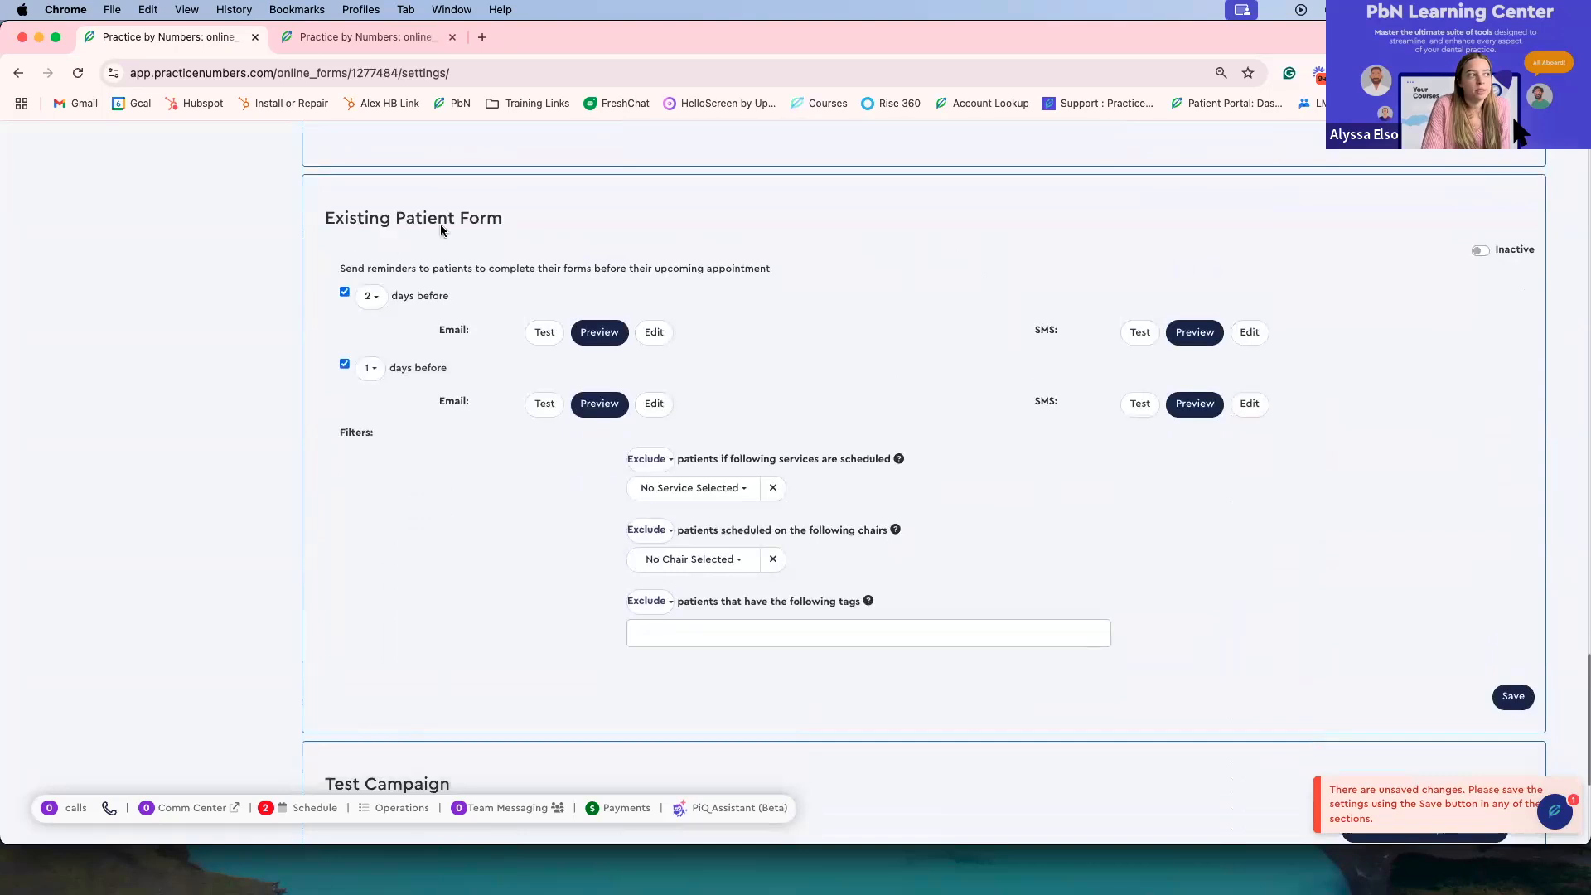
click(380, 306)
click(381, 307)
click(370, 297)
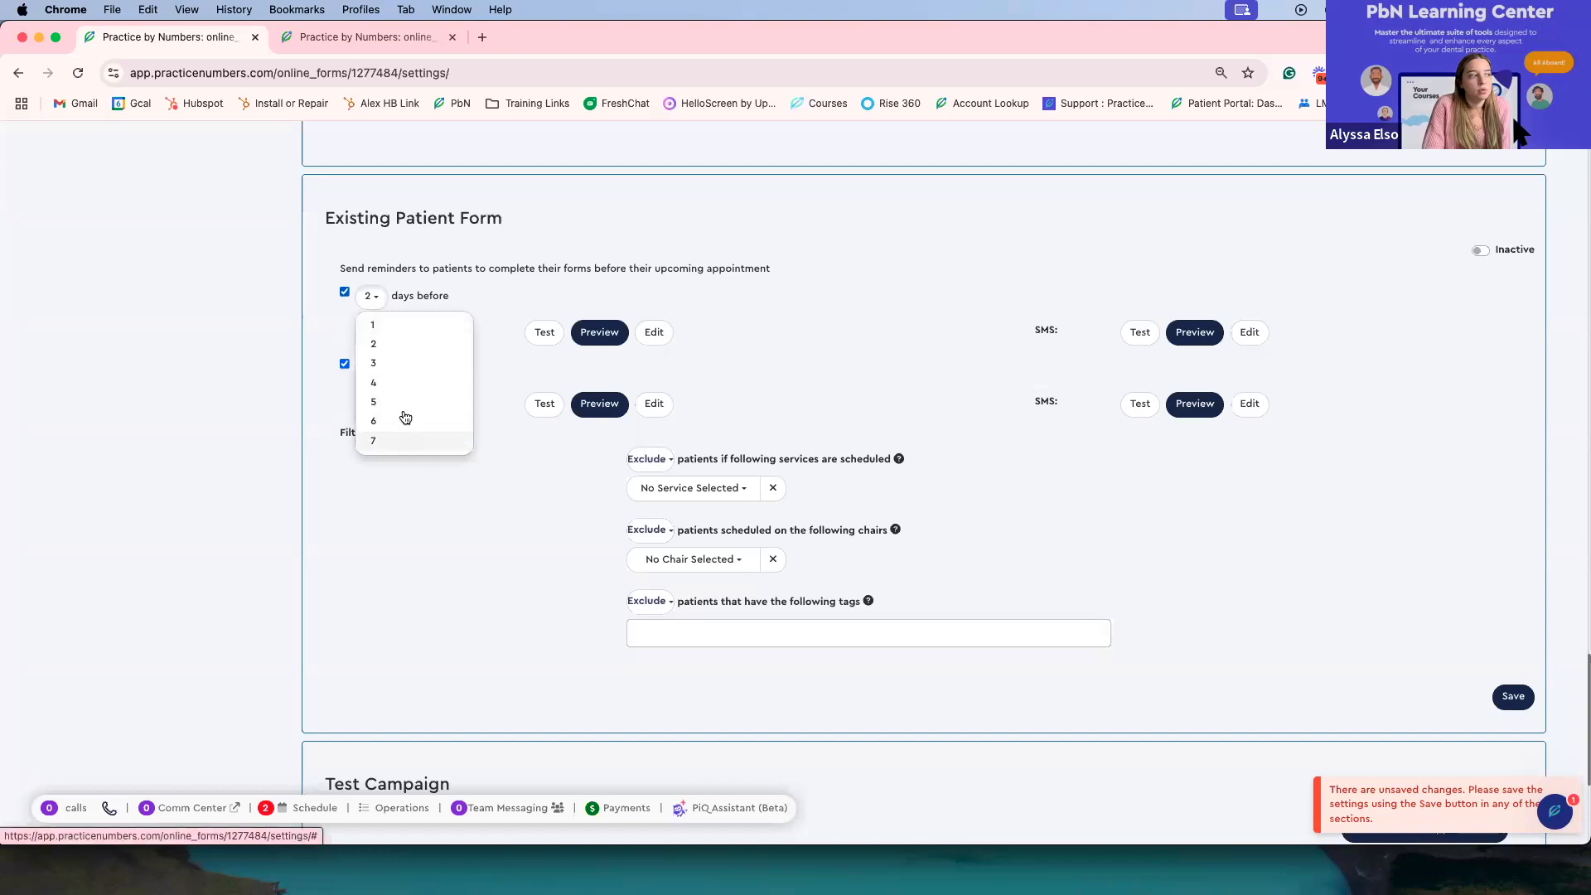
click(386, 442)
click(371, 367)
click(406, 426)
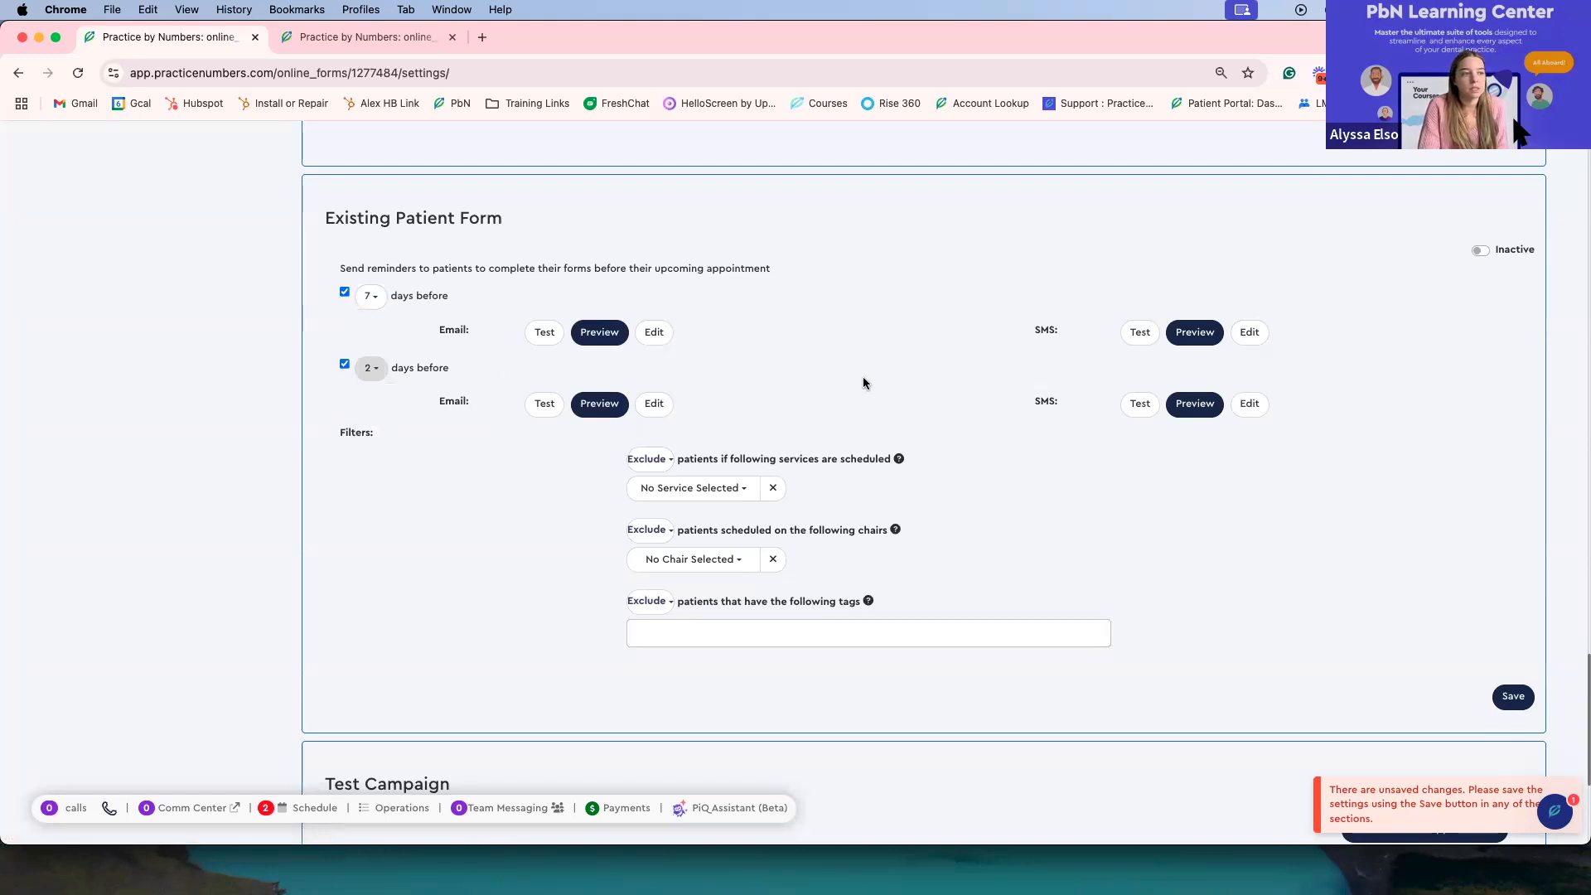
Step: Open the Test Campaign's form invite campaign list and close it without changing the selection
scroll(864, 383, down, 3)
scroll(863, 379, up, 3)
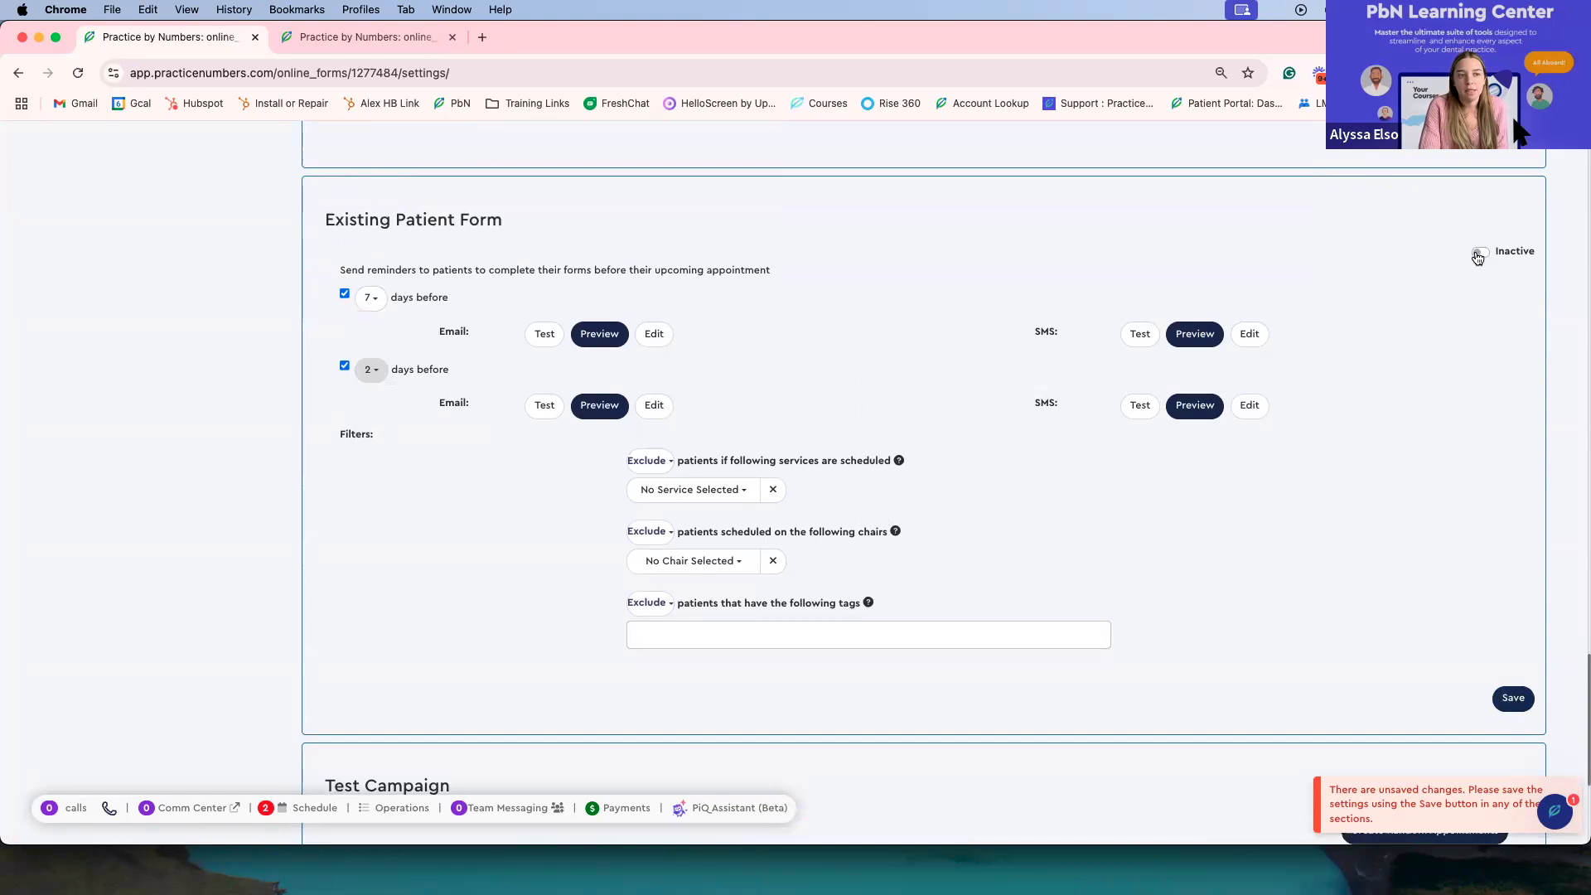
scroll(1081, 534, down, 5)
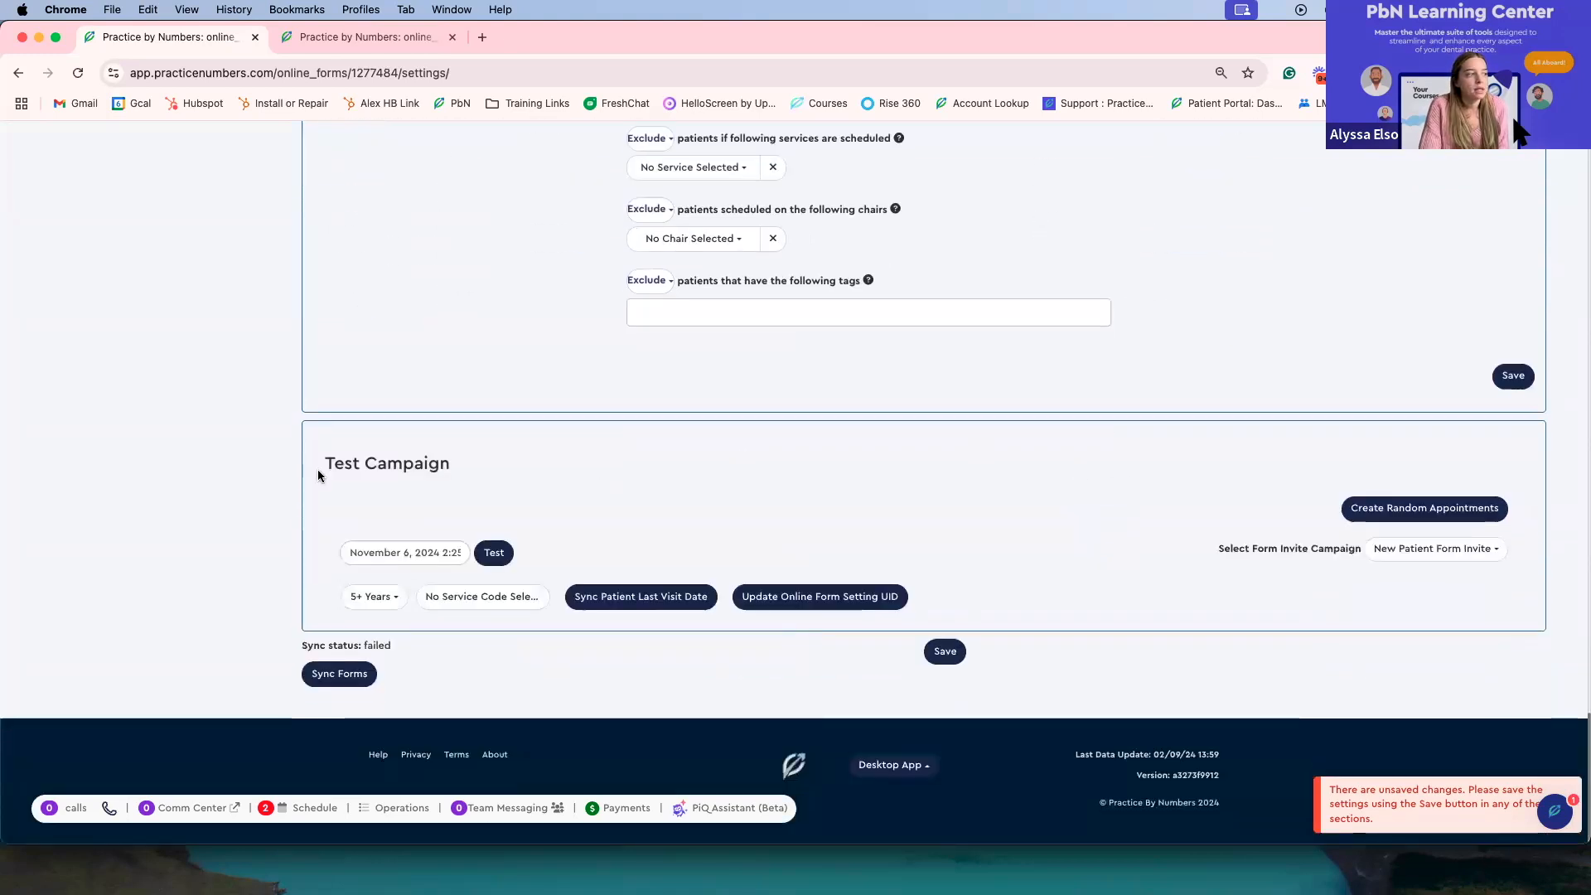
scroll(320, 588, up, 1)
scroll(320, 589, up, 1)
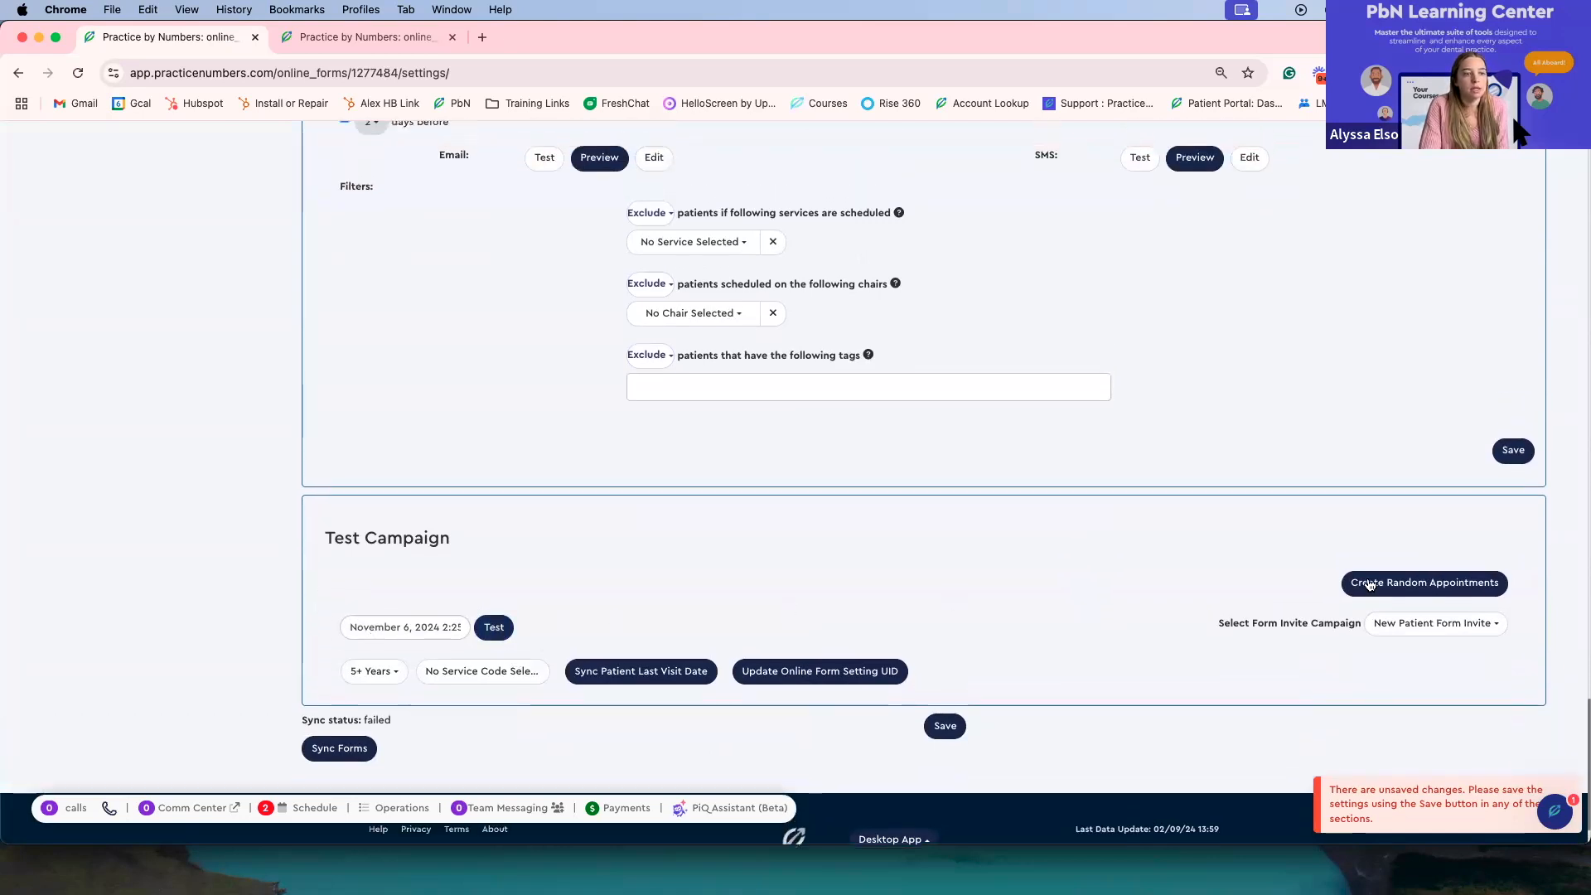
click(1411, 631)
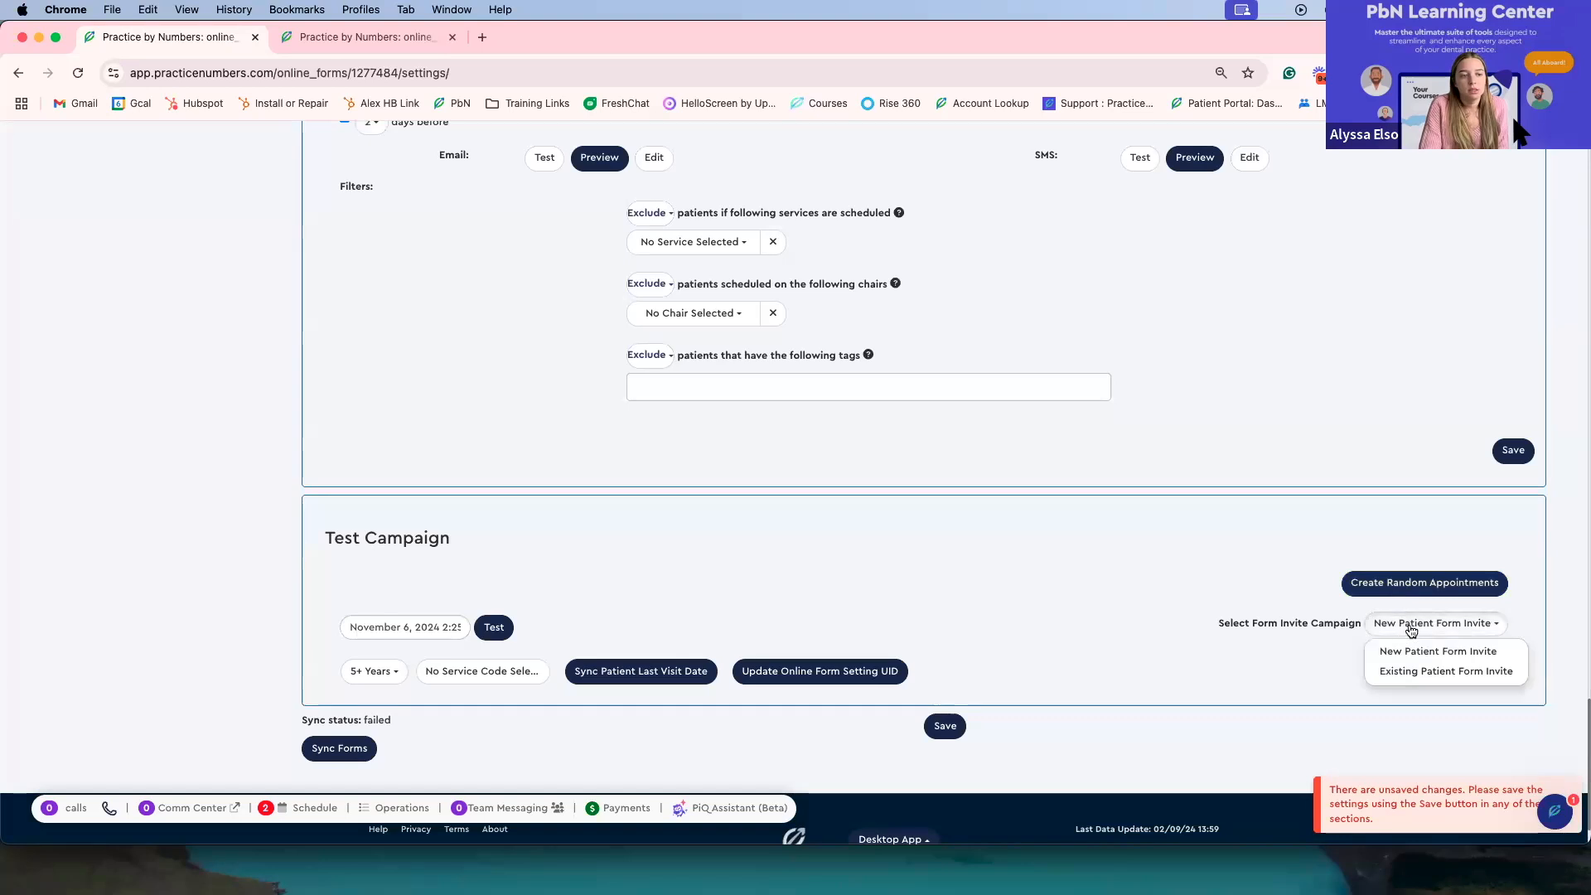
click(1411, 631)
click(1412, 630)
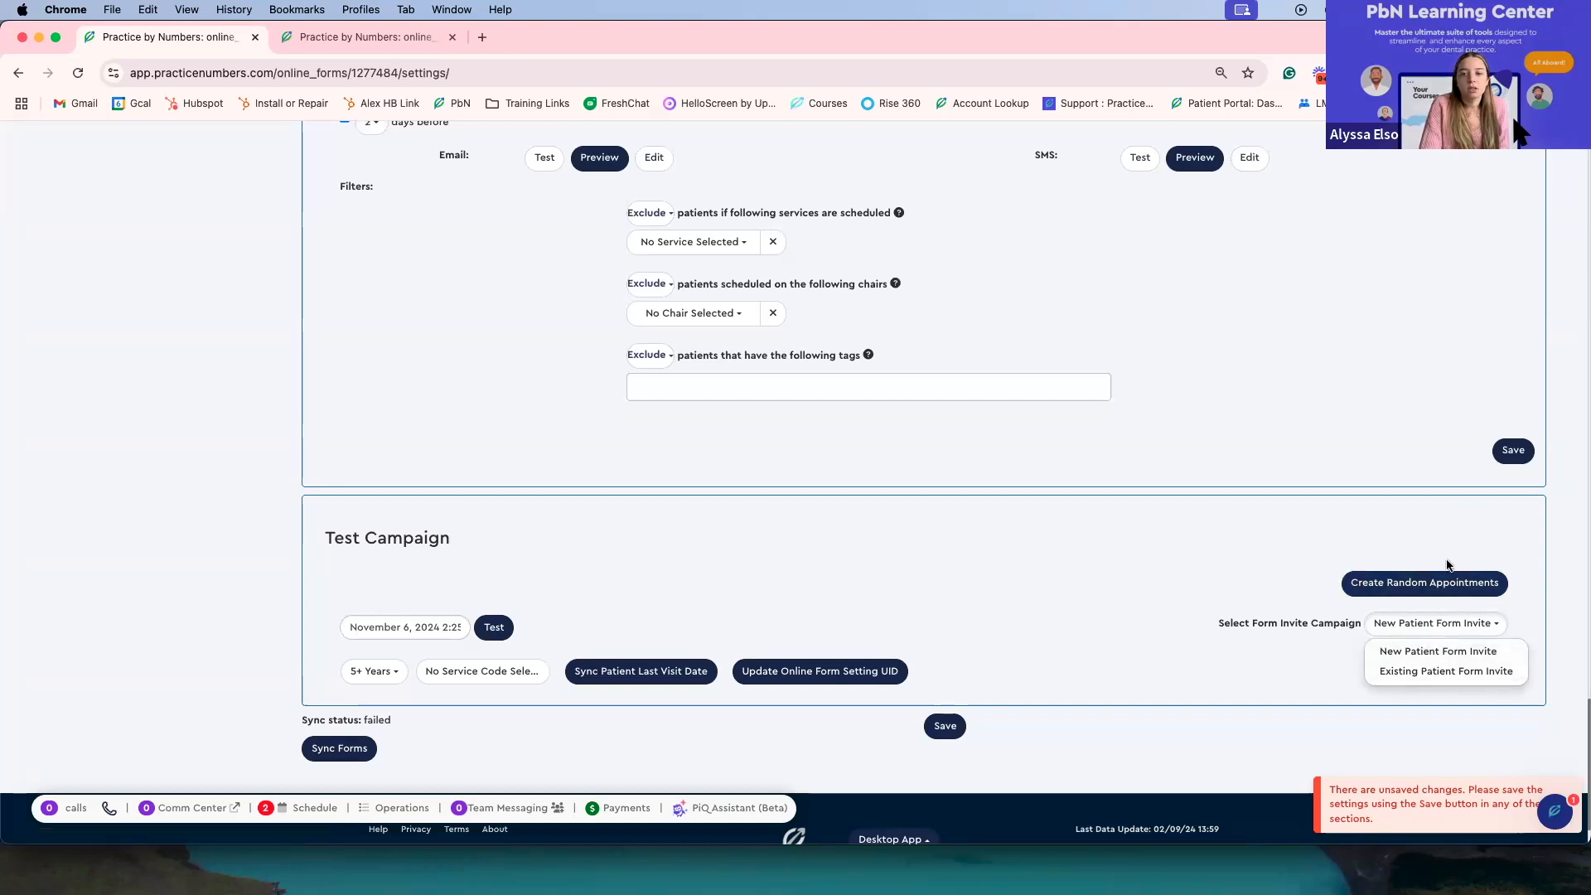
click(1259, 567)
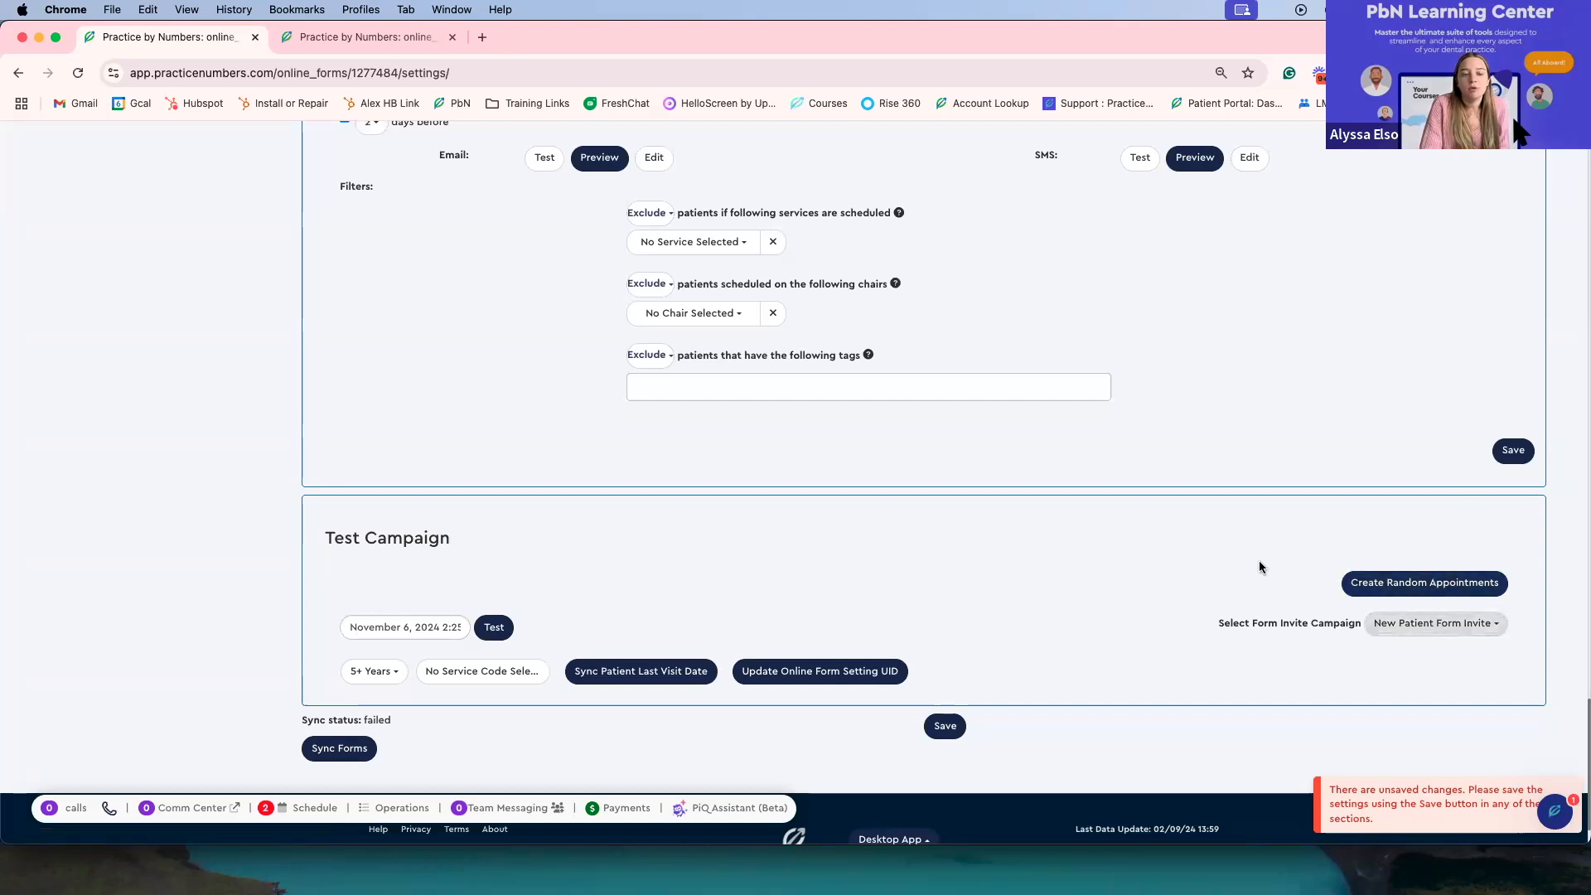
Step: Open the Forms list and scroll through the forms with their frequency and folder settings
scroll(1276, 551, up, 5)
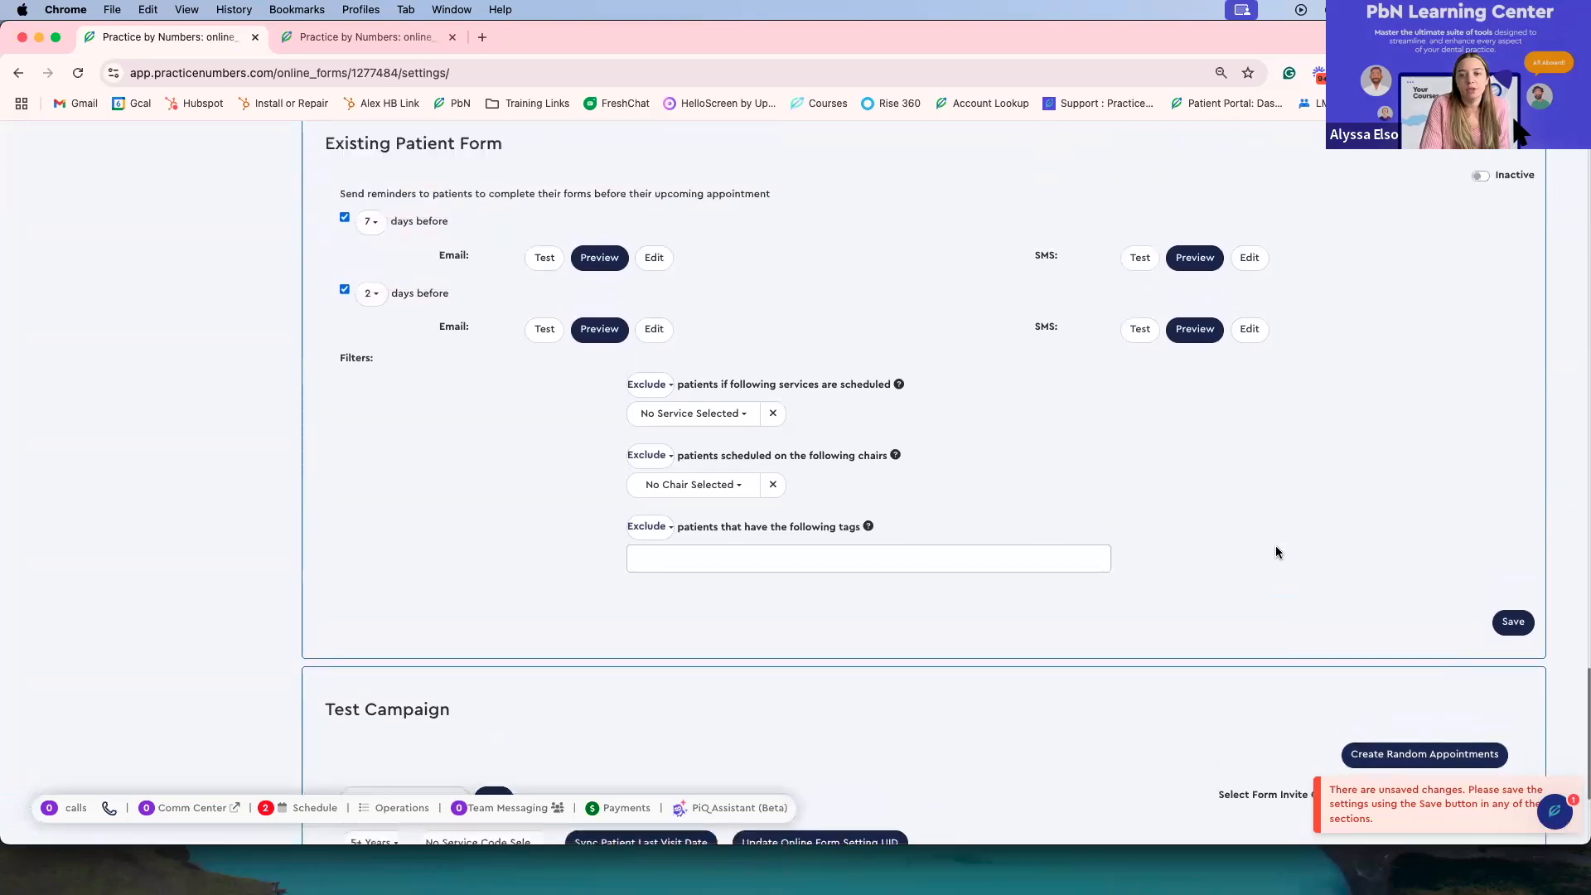
scroll(1275, 551, up, 1)
scroll(1275, 551, up, 3)
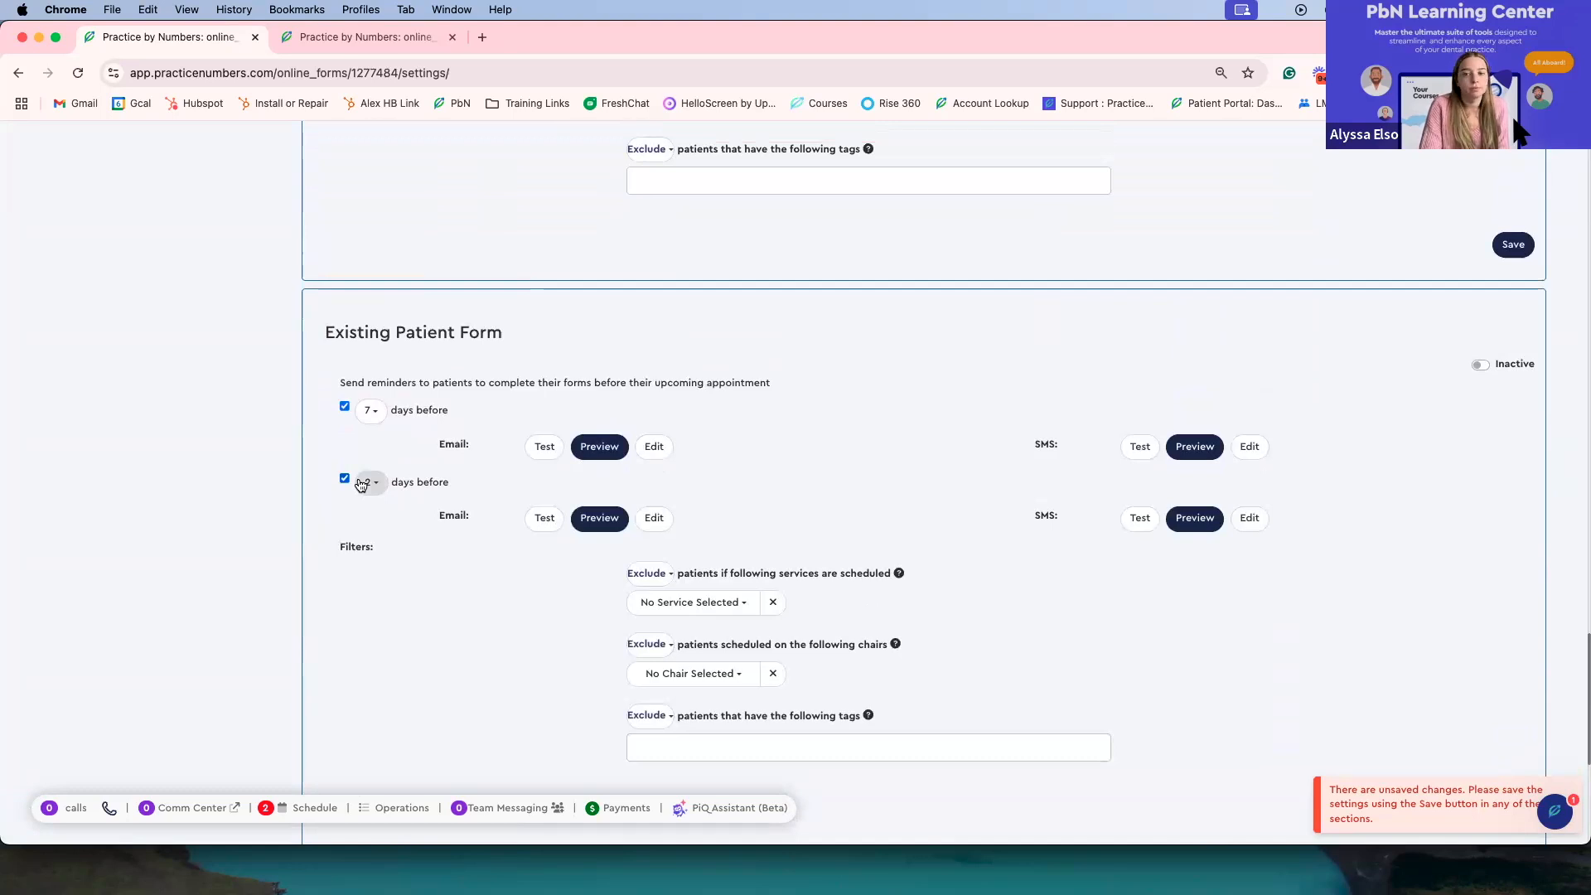
scroll(398, 493, down, 1)
scroll(415, 481, down, 2)
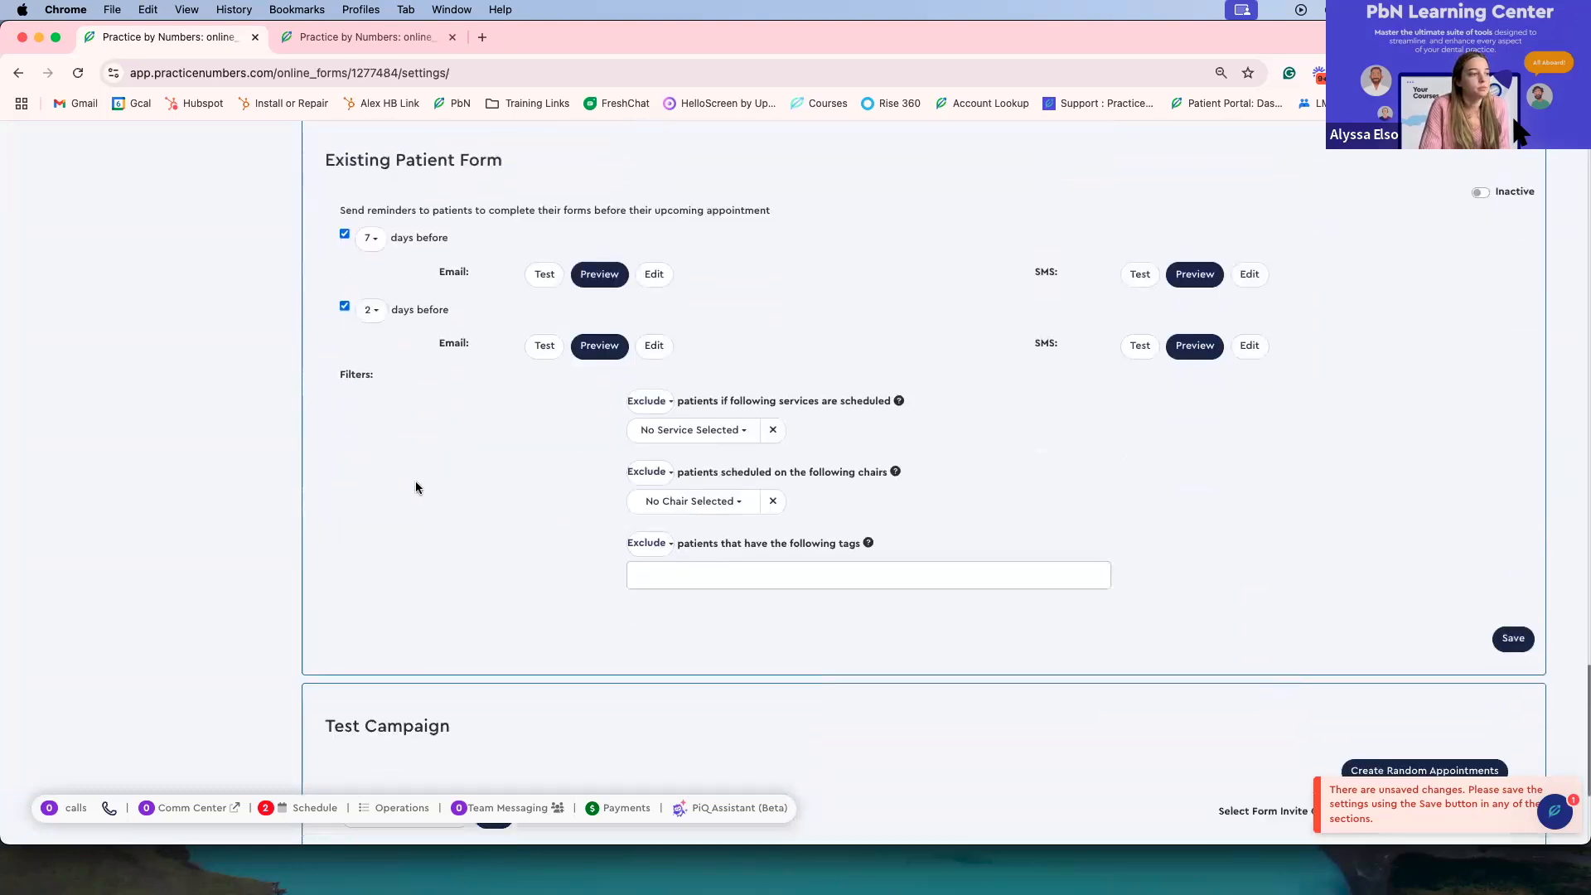
scroll(406, 473, up, 15)
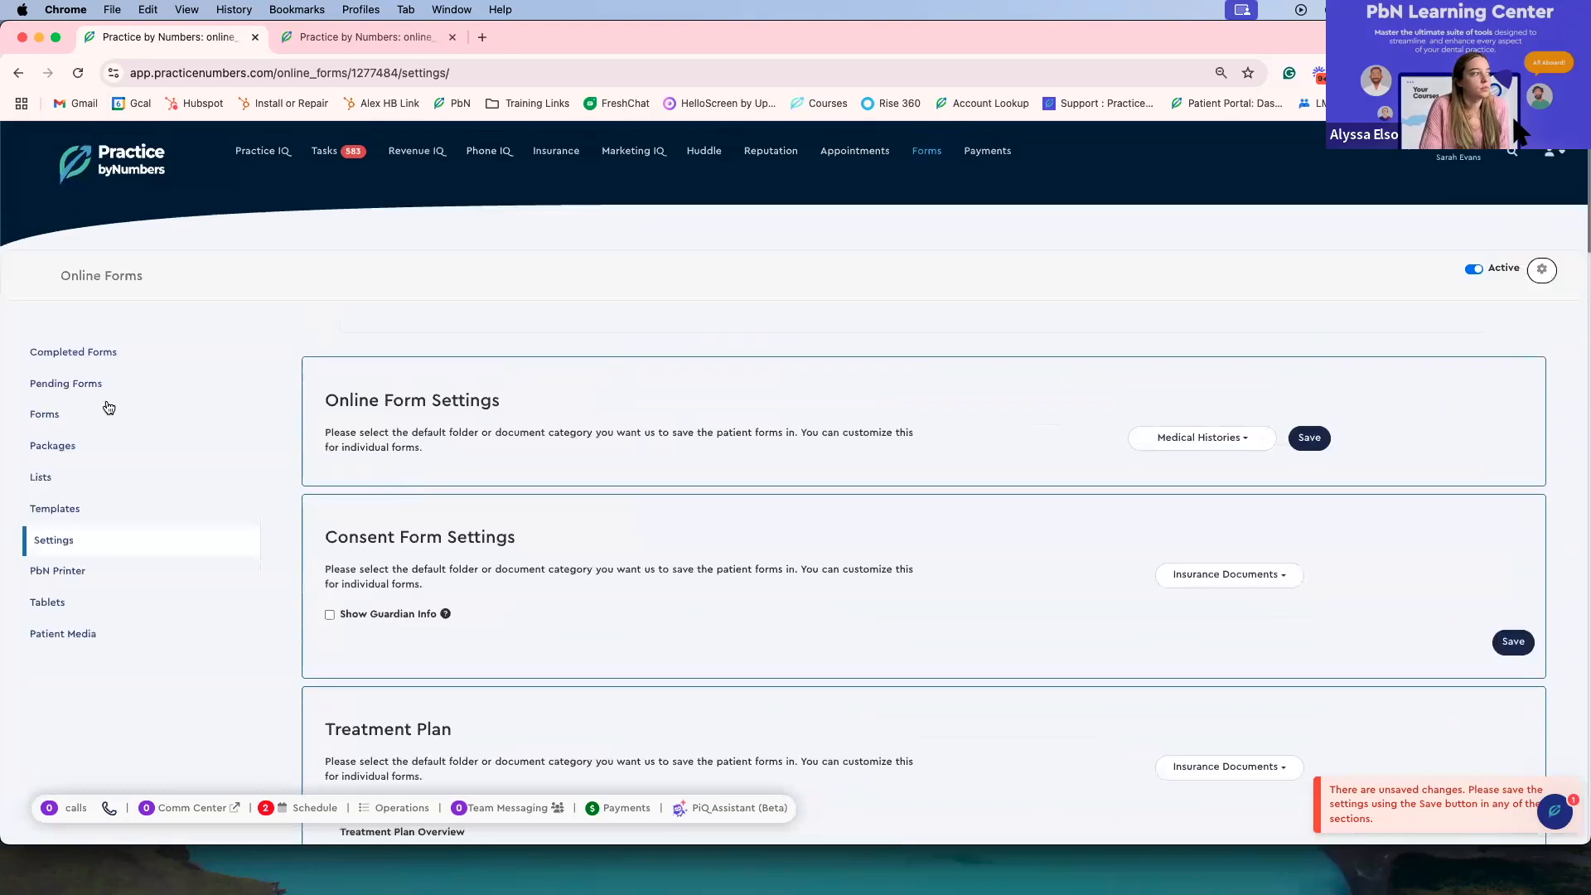
click(74, 414)
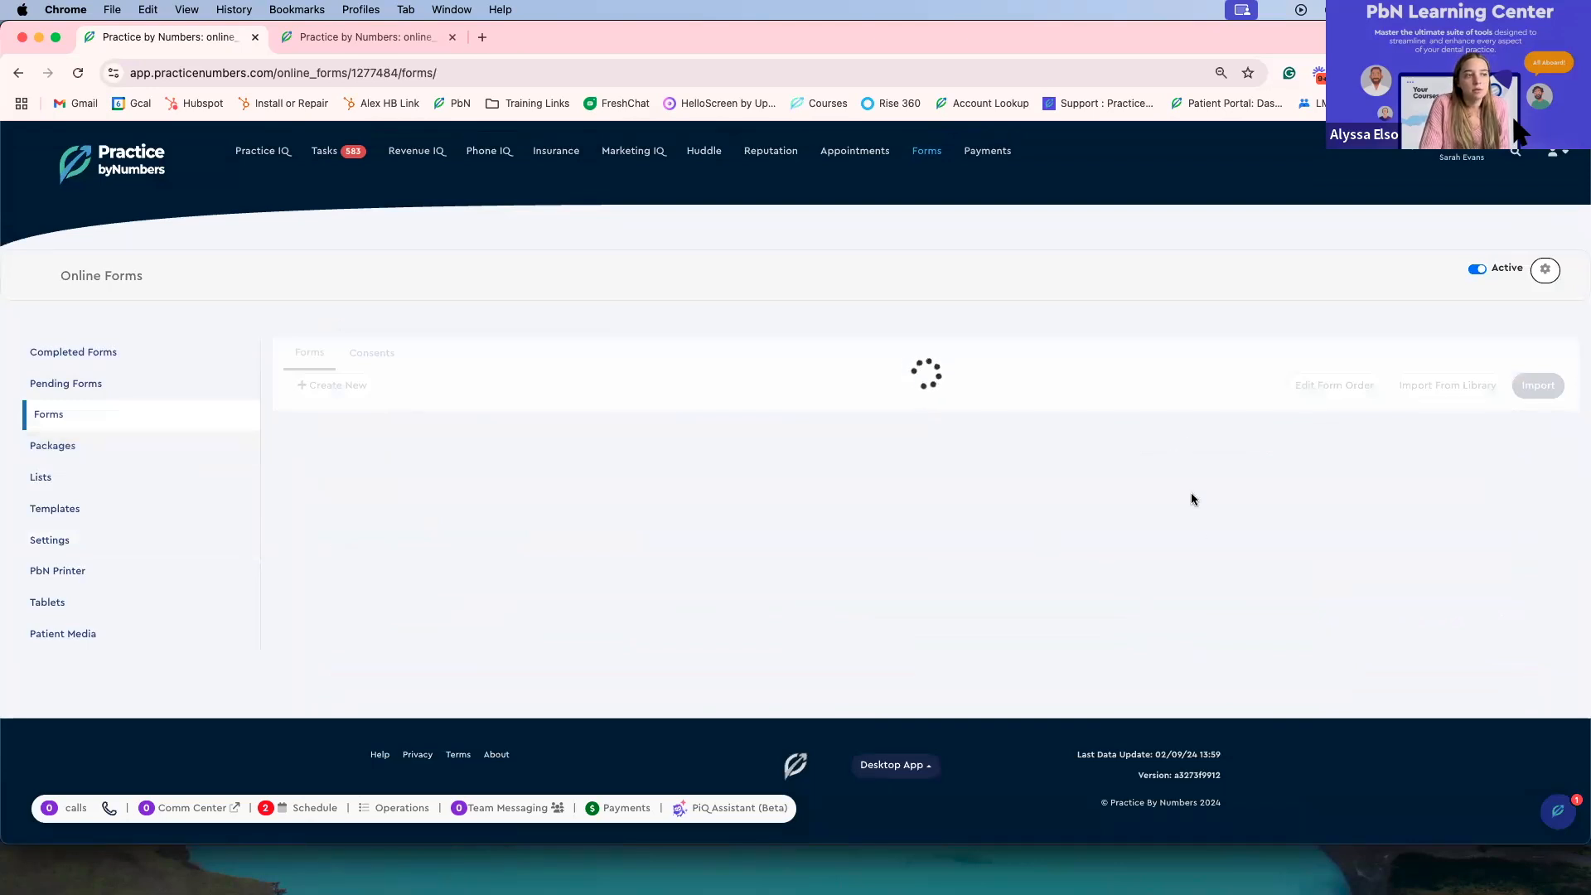
scroll(1193, 497, down, 5)
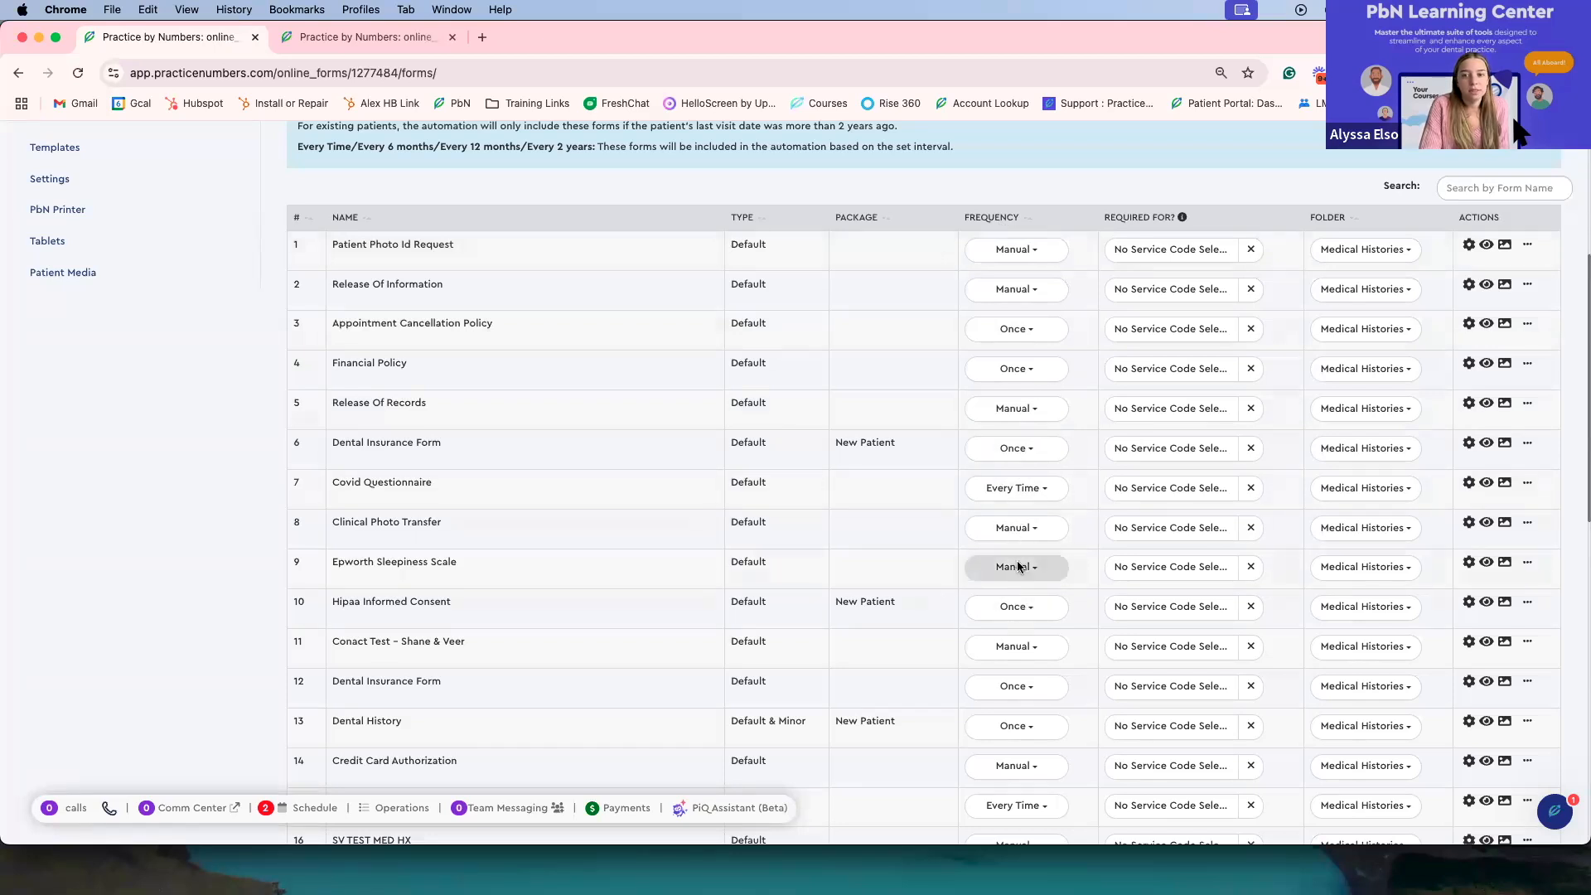
scroll(1017, 535, up, 2)
scroll(1018, 531, up, 1)
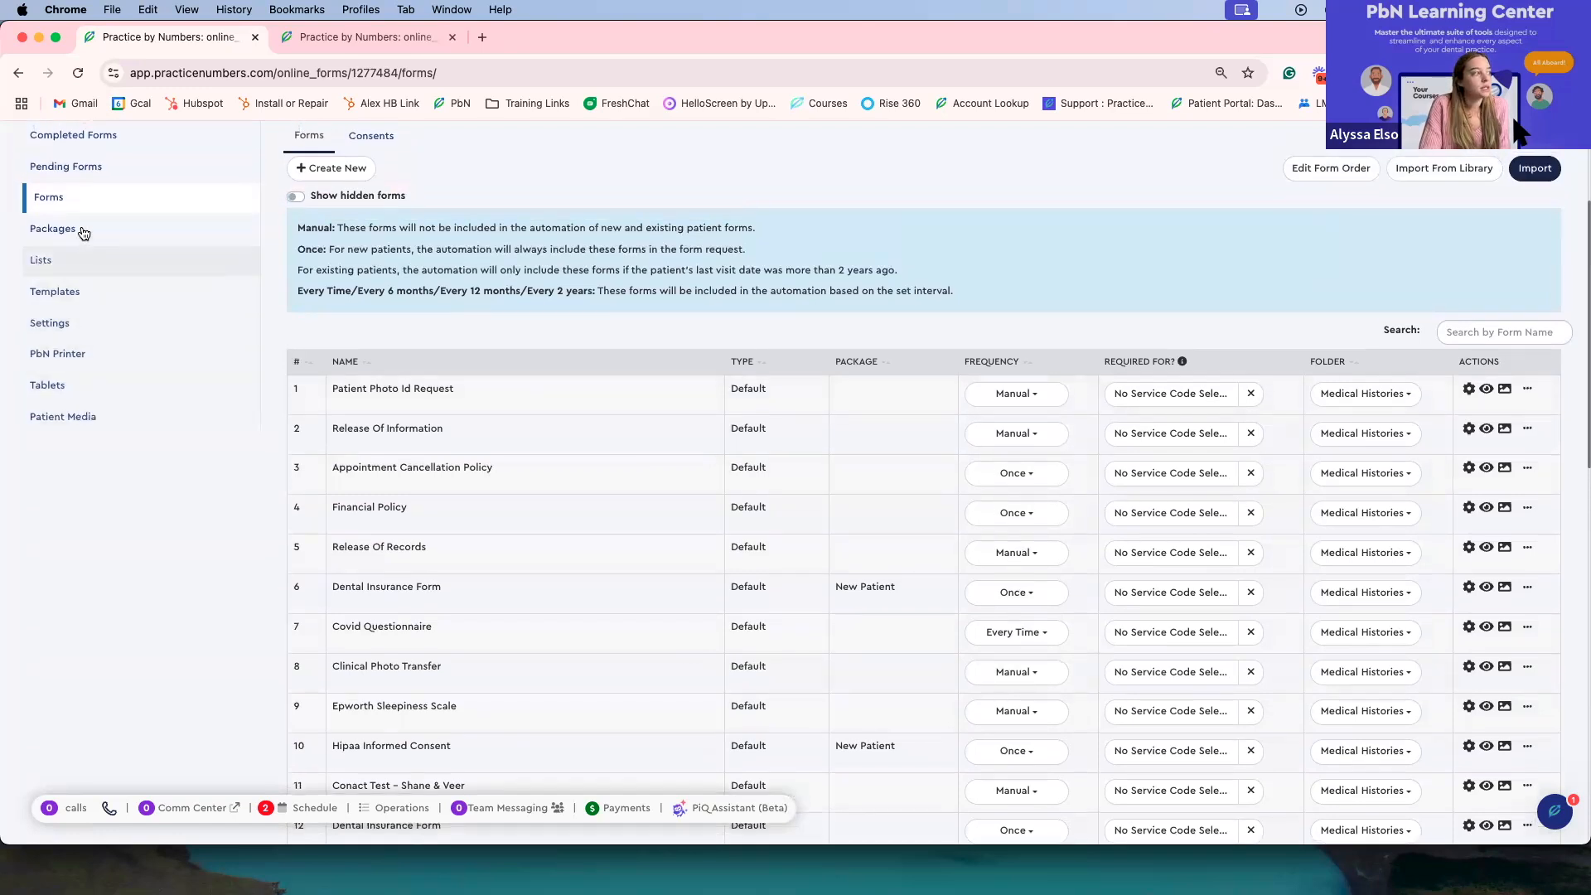
Step: Return to Settings and scroll through the treatment plan, package description and patient form reminder sections
click(116, 324)
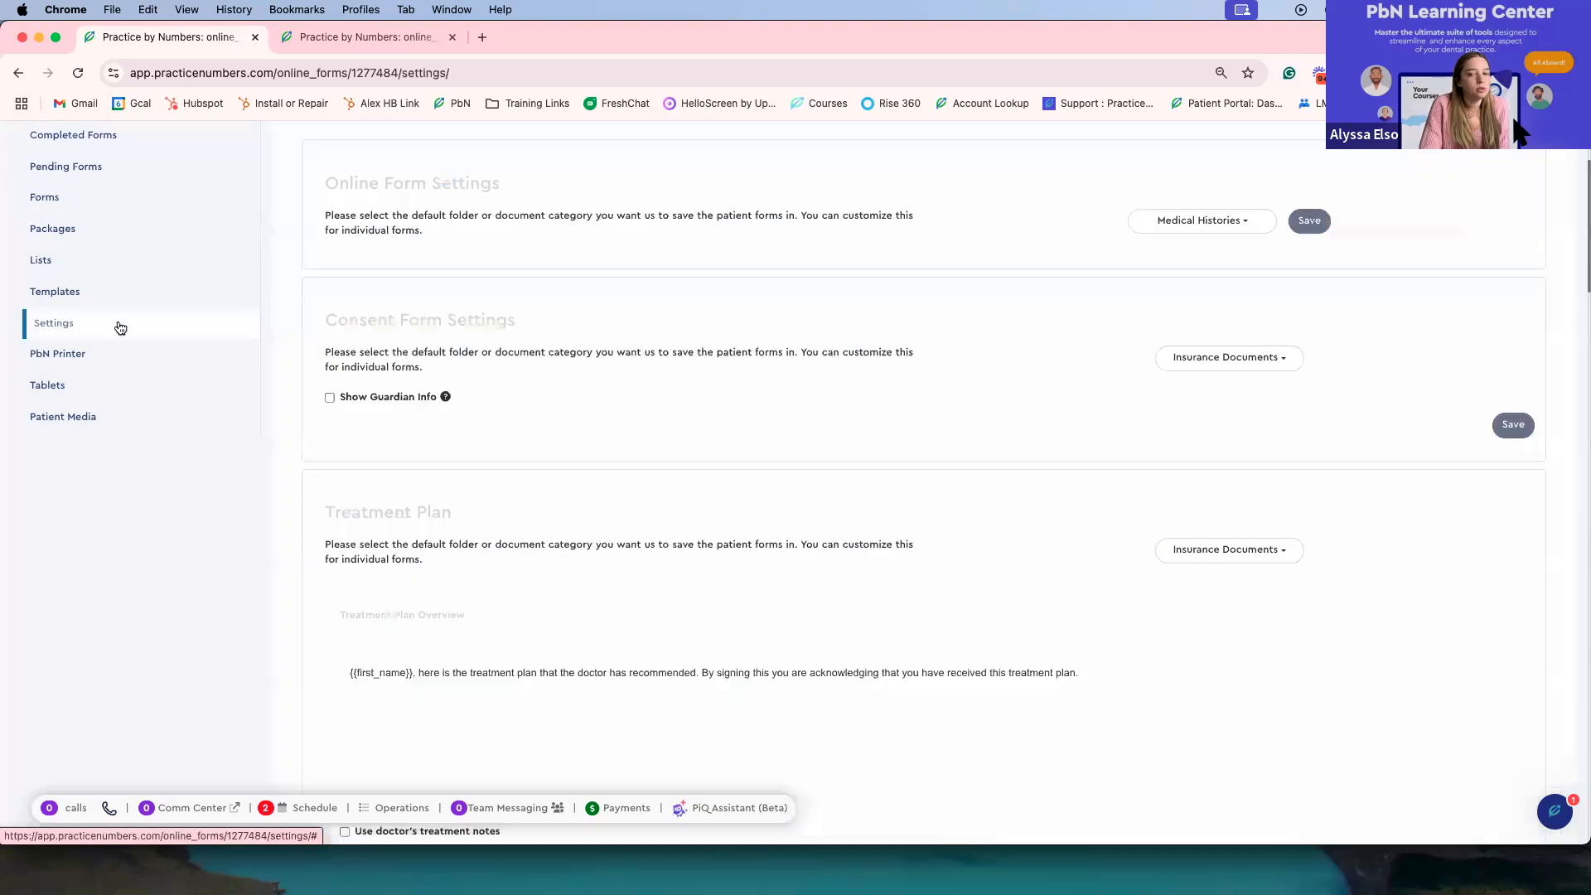
scroll(1032, 648, down, 15)
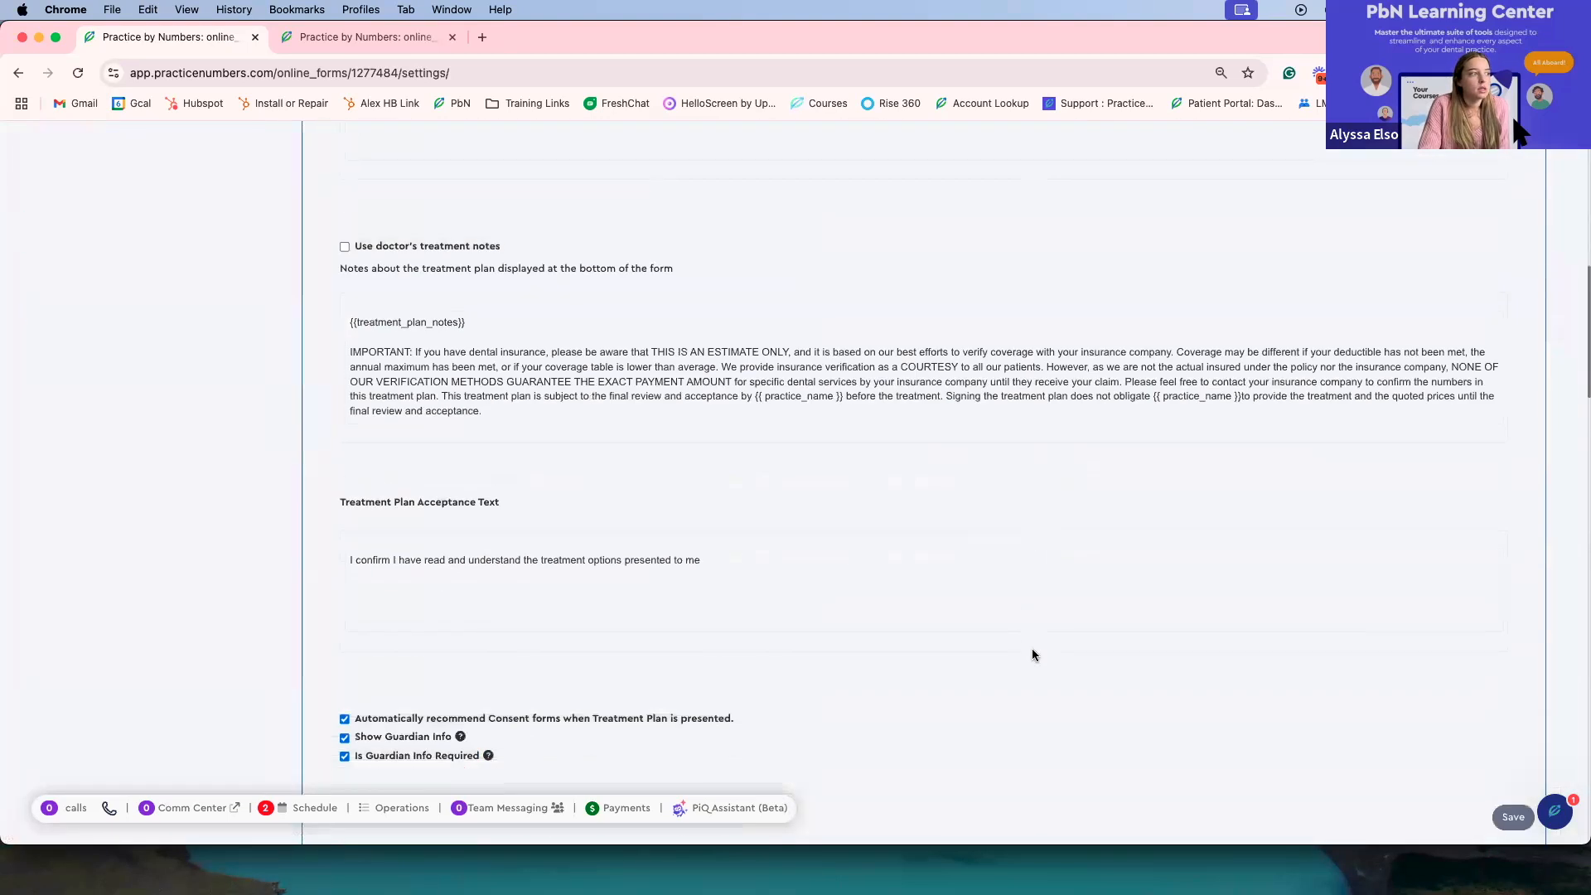
scroll(1031, 653, down, 15)
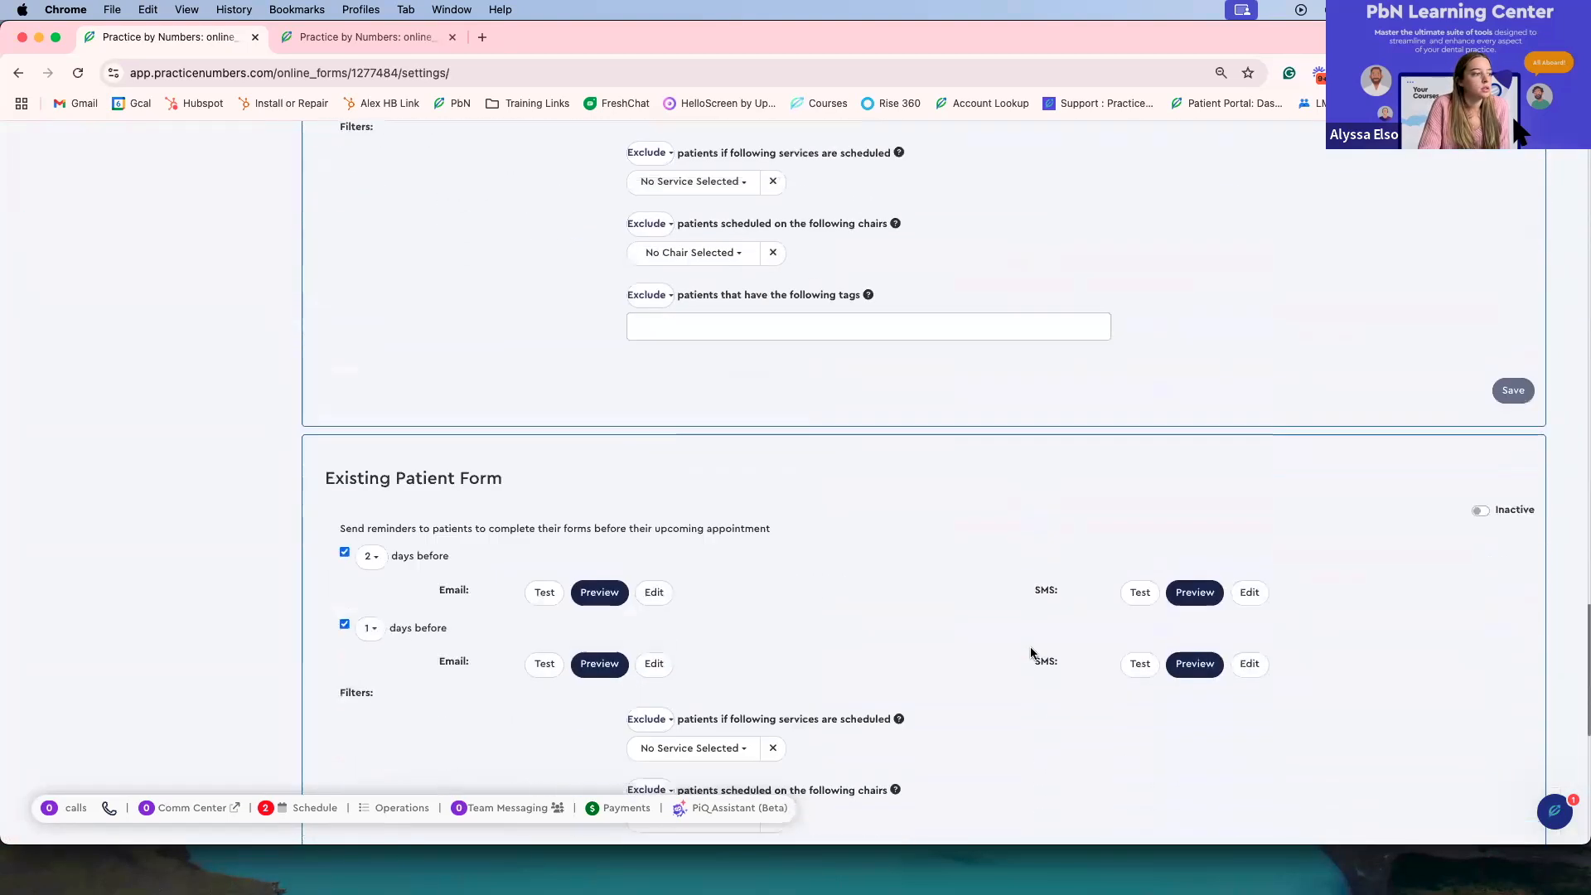
scroll(962, 561, down, 2)
scroll(961, 557, up, 4)
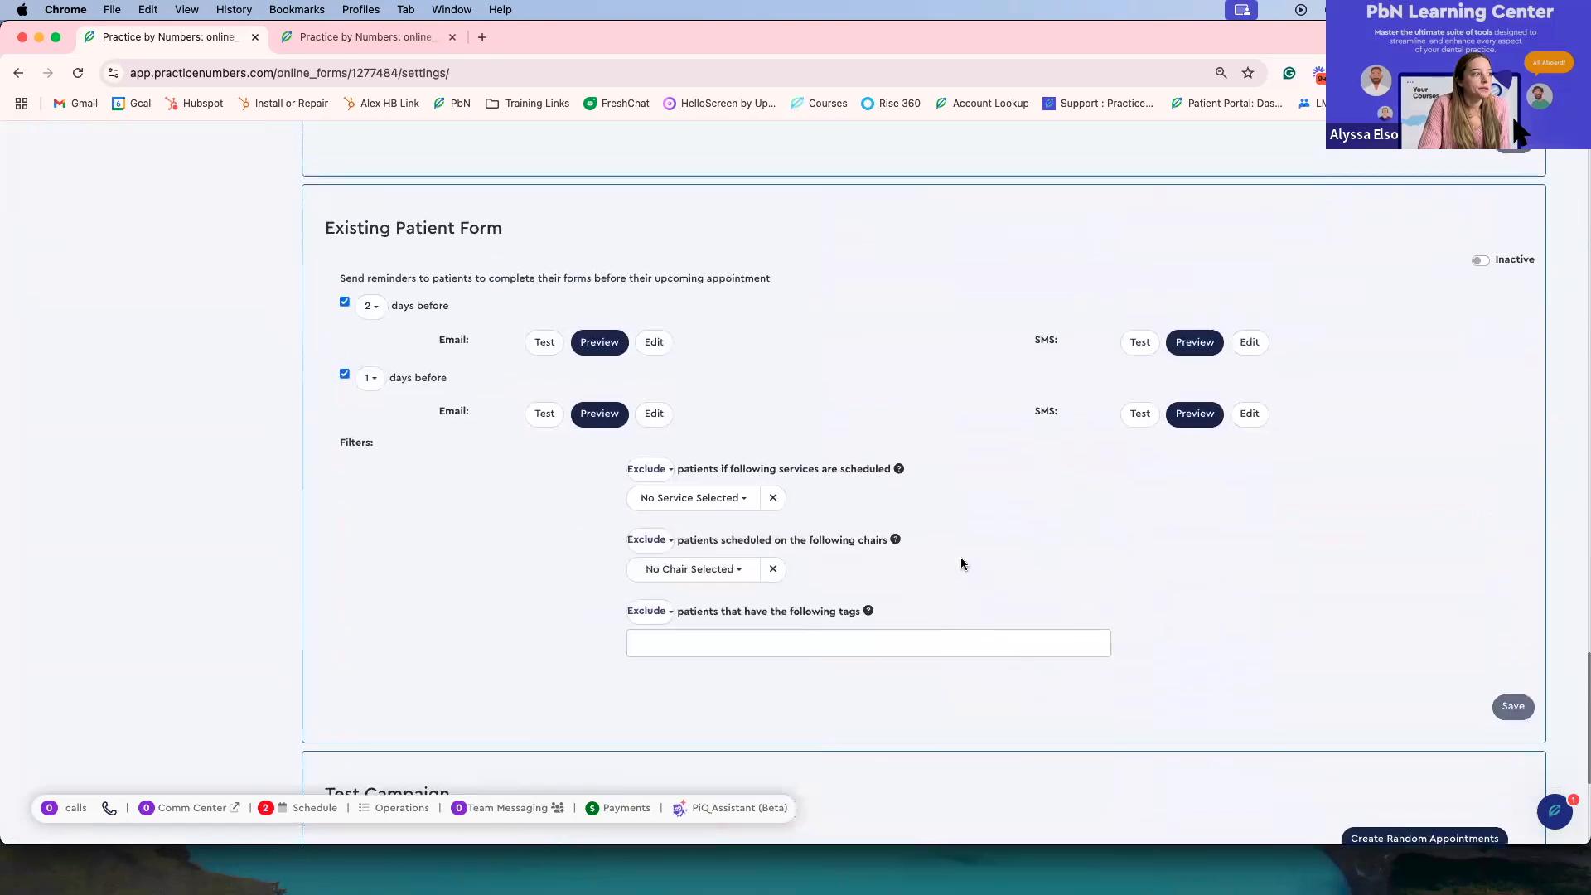
scroll(857, 545, down, 1)
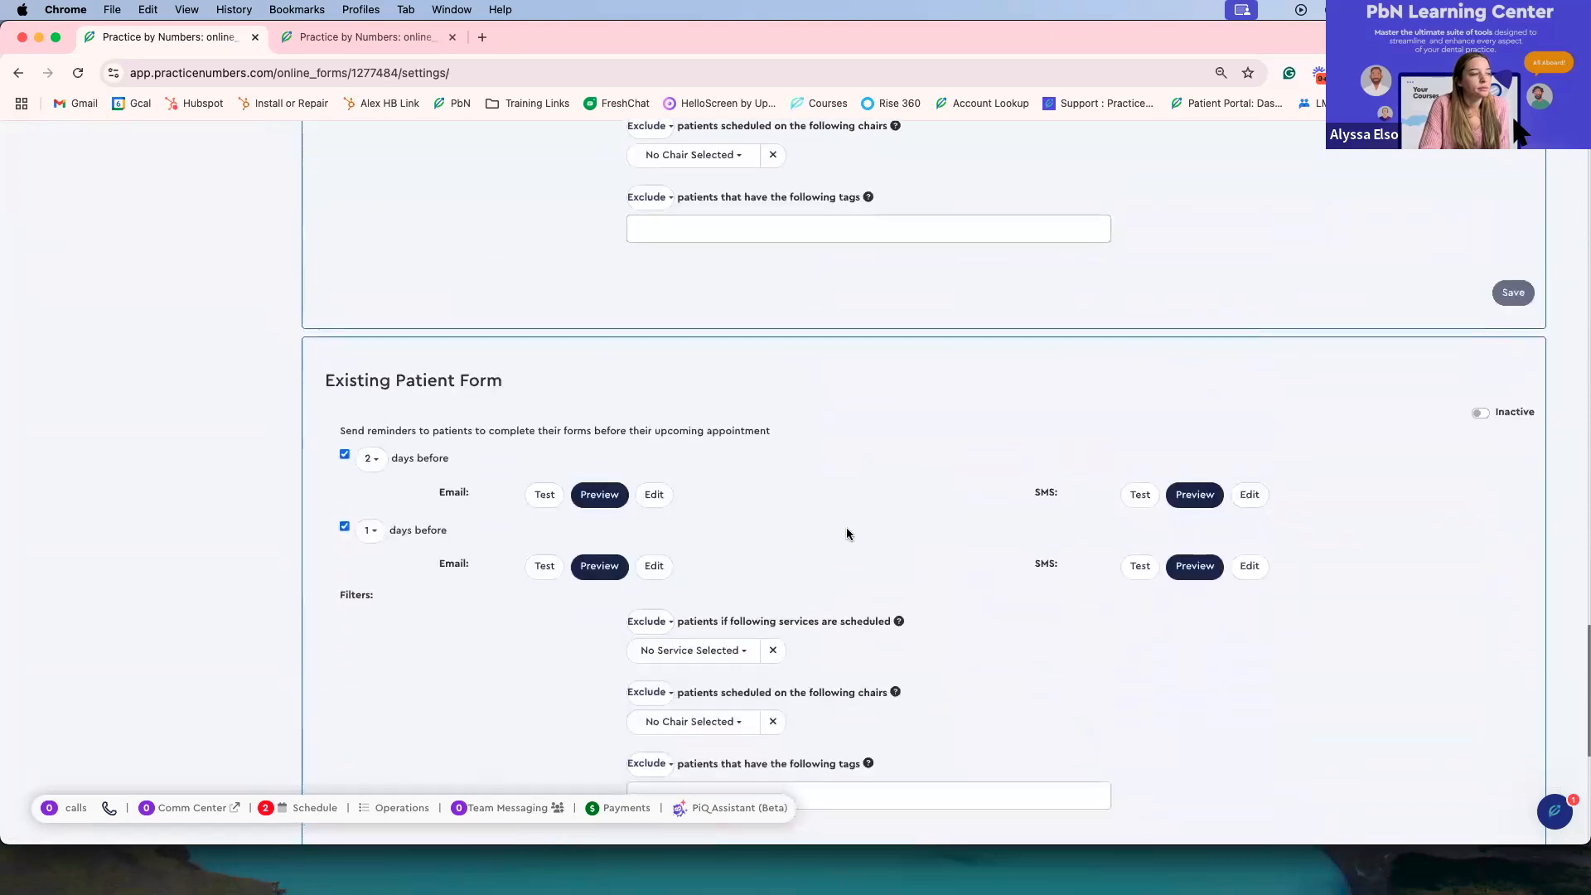
scroll(845, 533, up, 1)
scroll(845, 533, down, 5)
scroll(845, 534, up, 20)
scroll(847, 533, down, 12)
scroll(847, 533, down, 1)
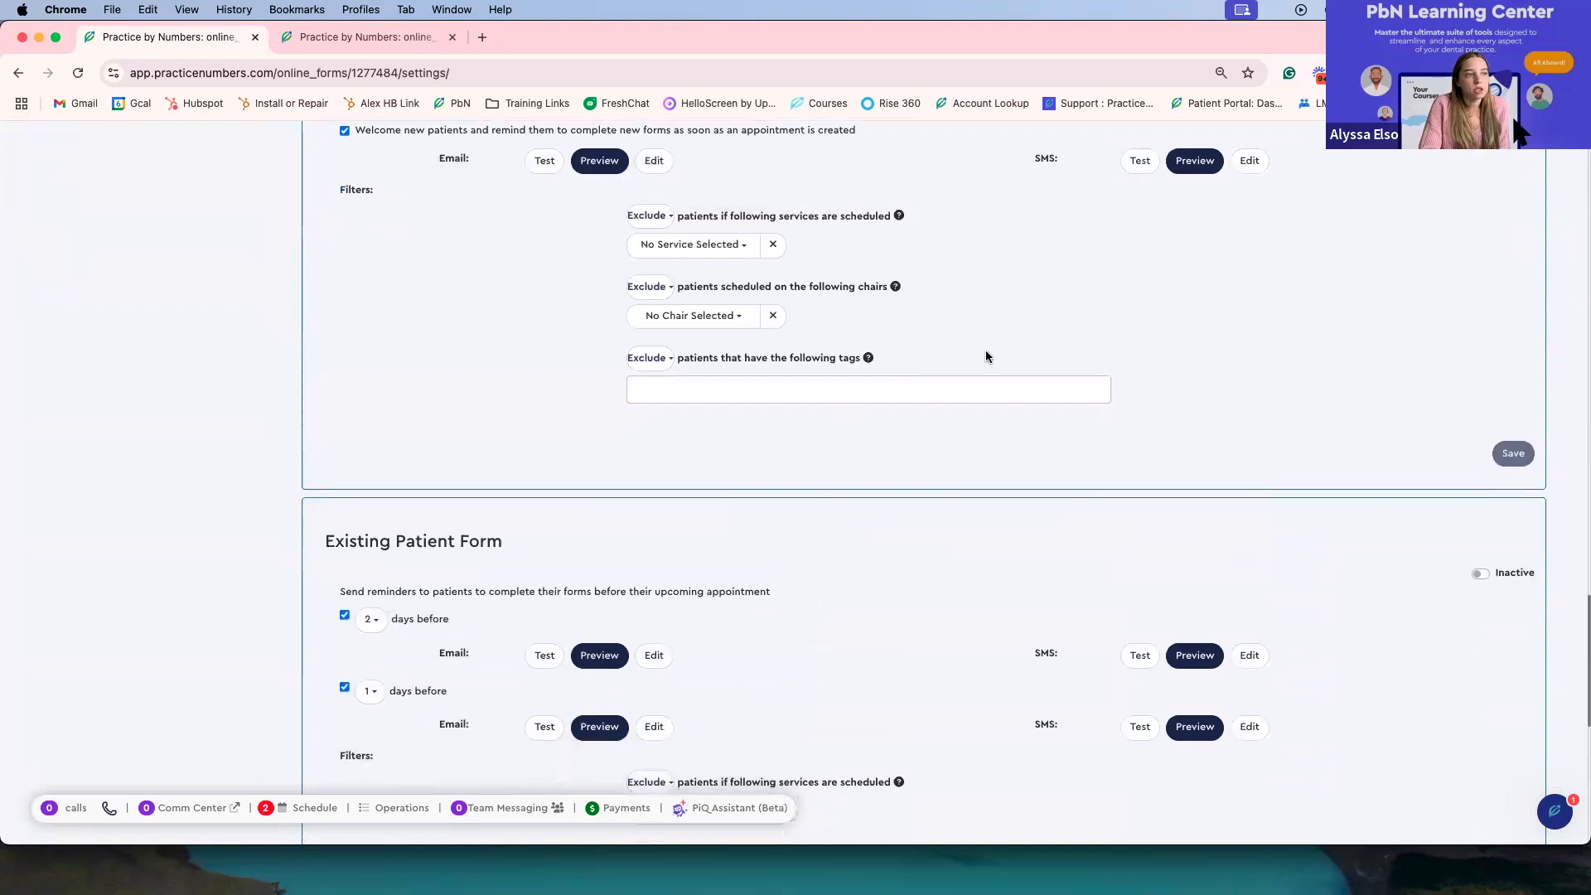
scroll(981, 582, down, 1)
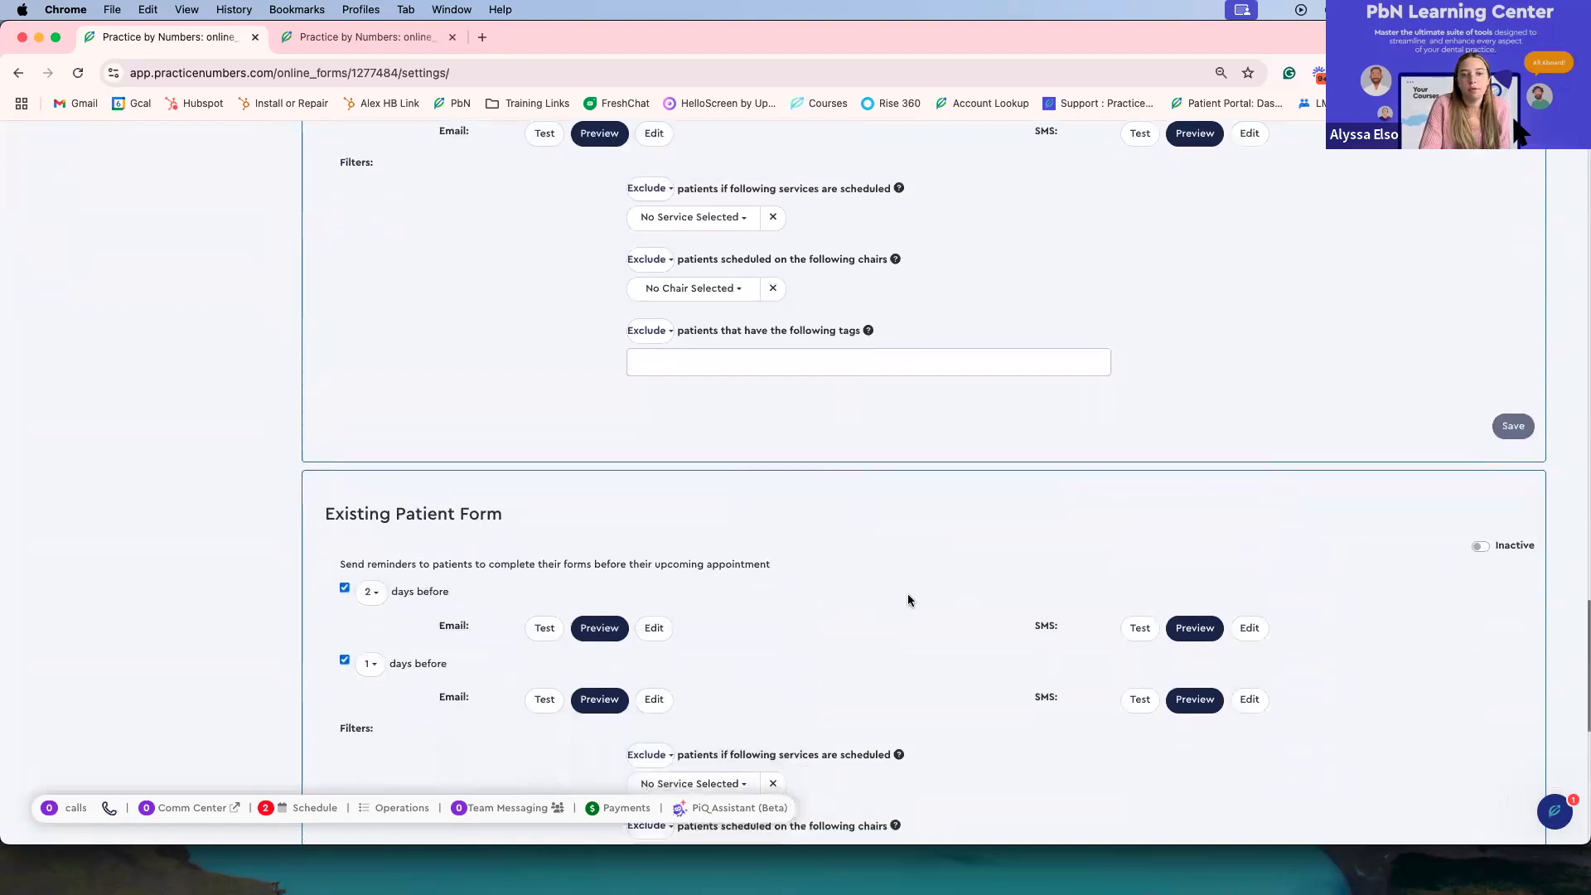
scroll(907, 593, down, 15)
scroll(908, 593, down, 10)
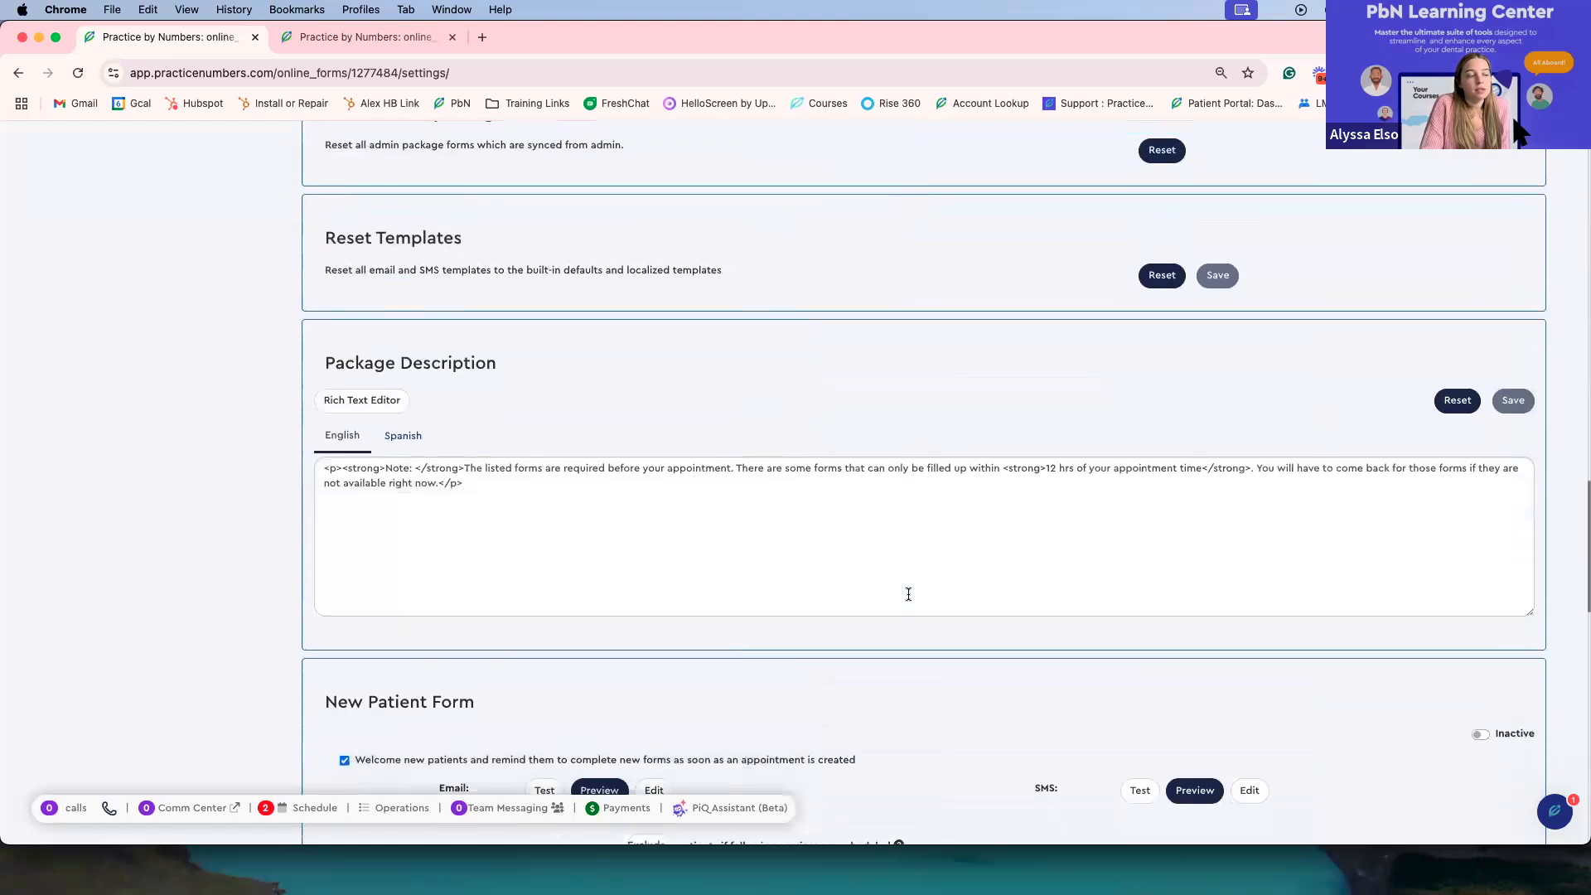
scroll(909, 593, down, 5)
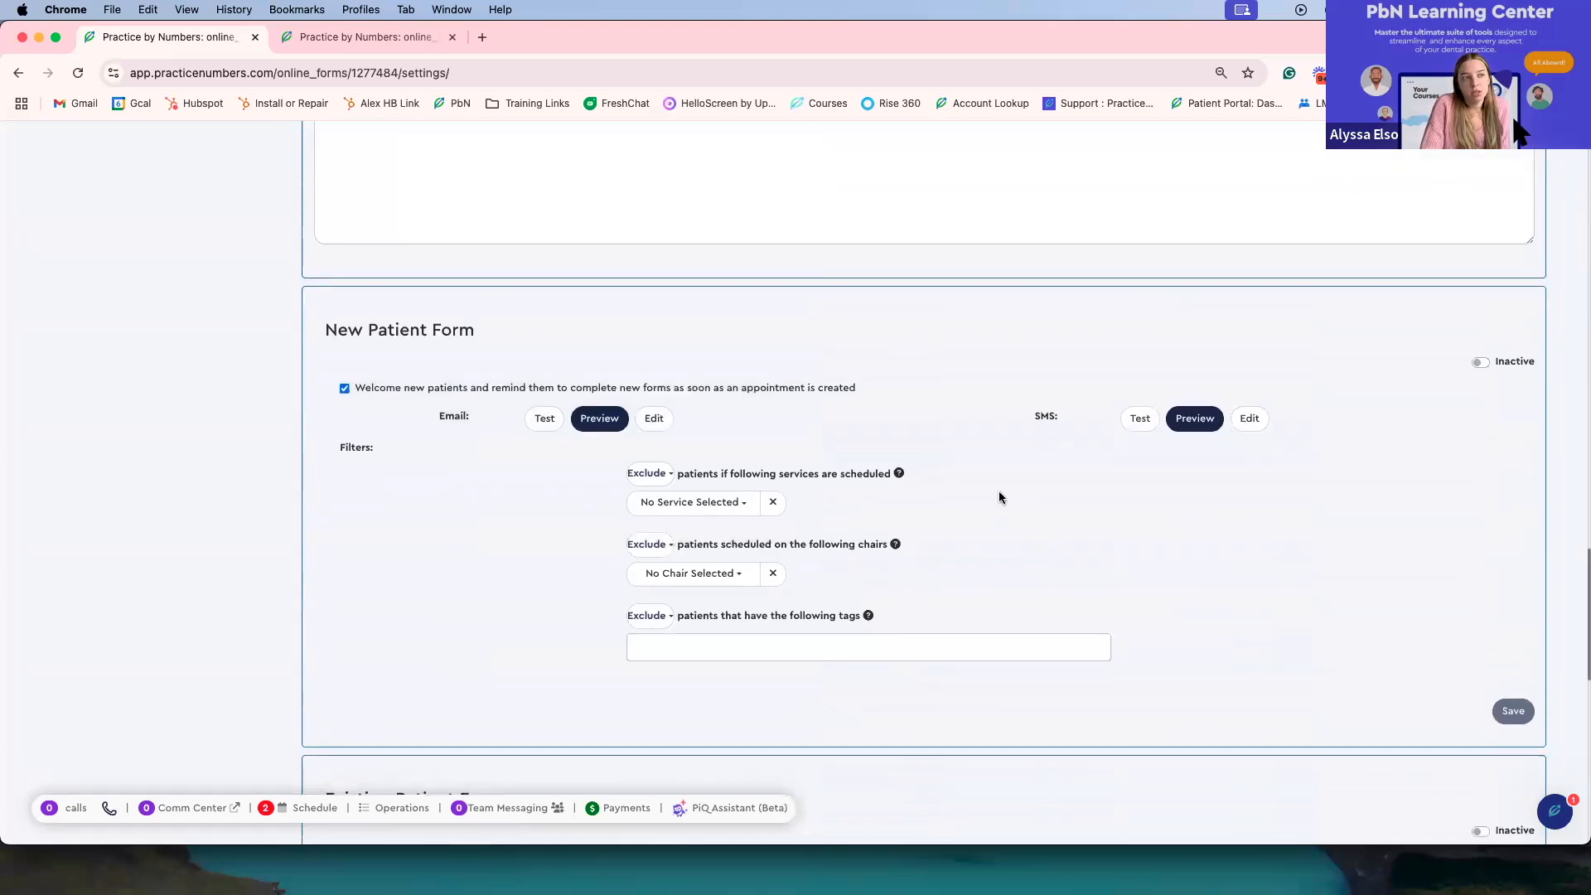
scroll(999, 497, up, 20)
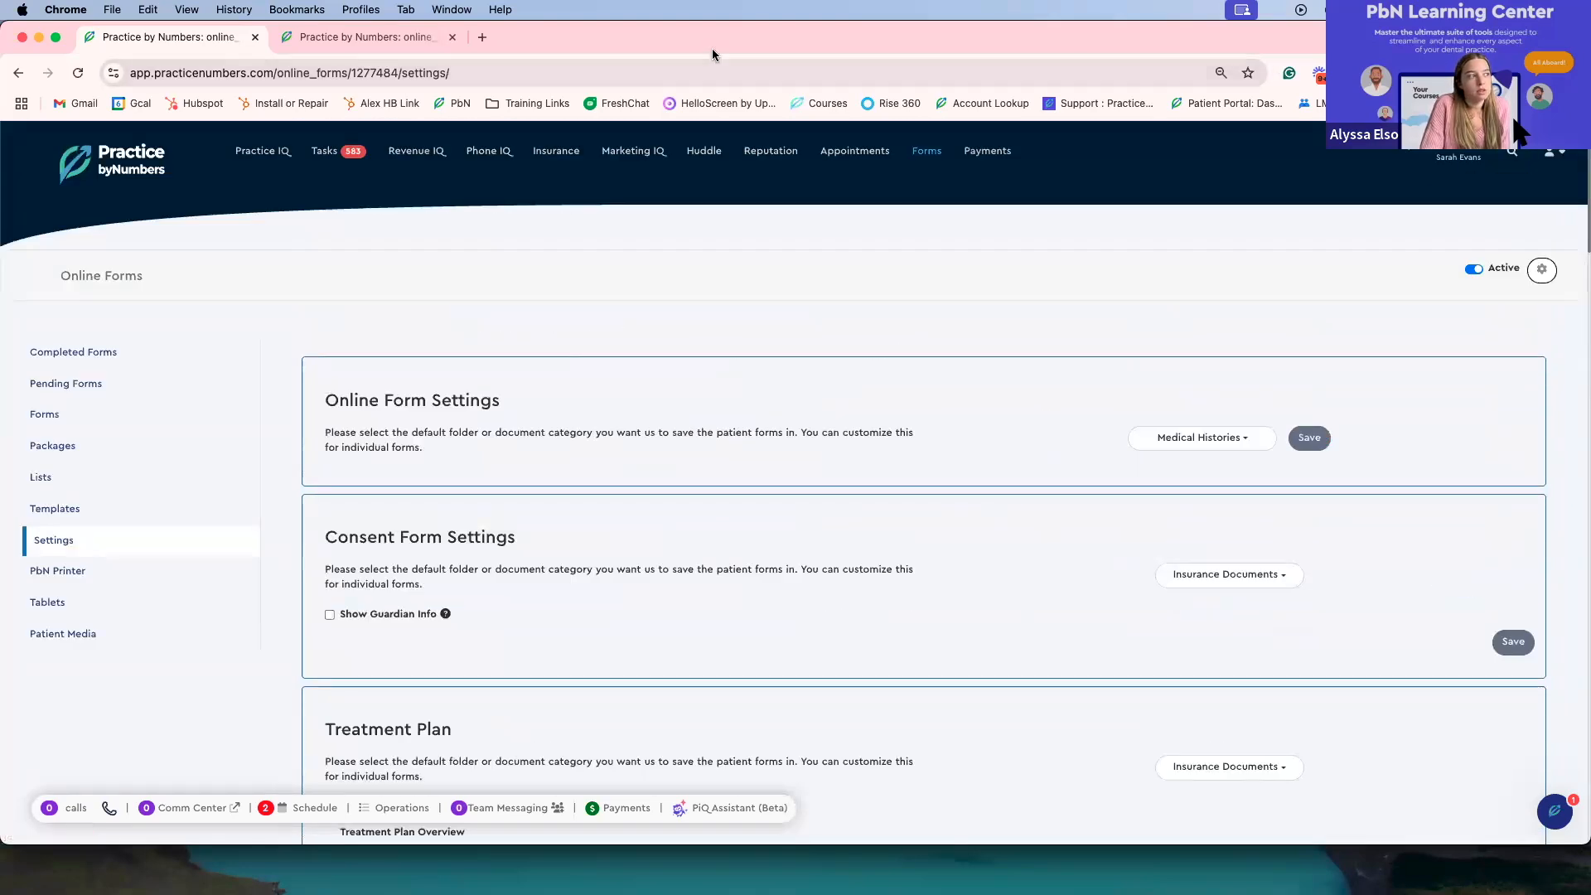
Step: Open a new tab and go to the qa.pbn-dev.com login page
click(483, 39)
text(qa)
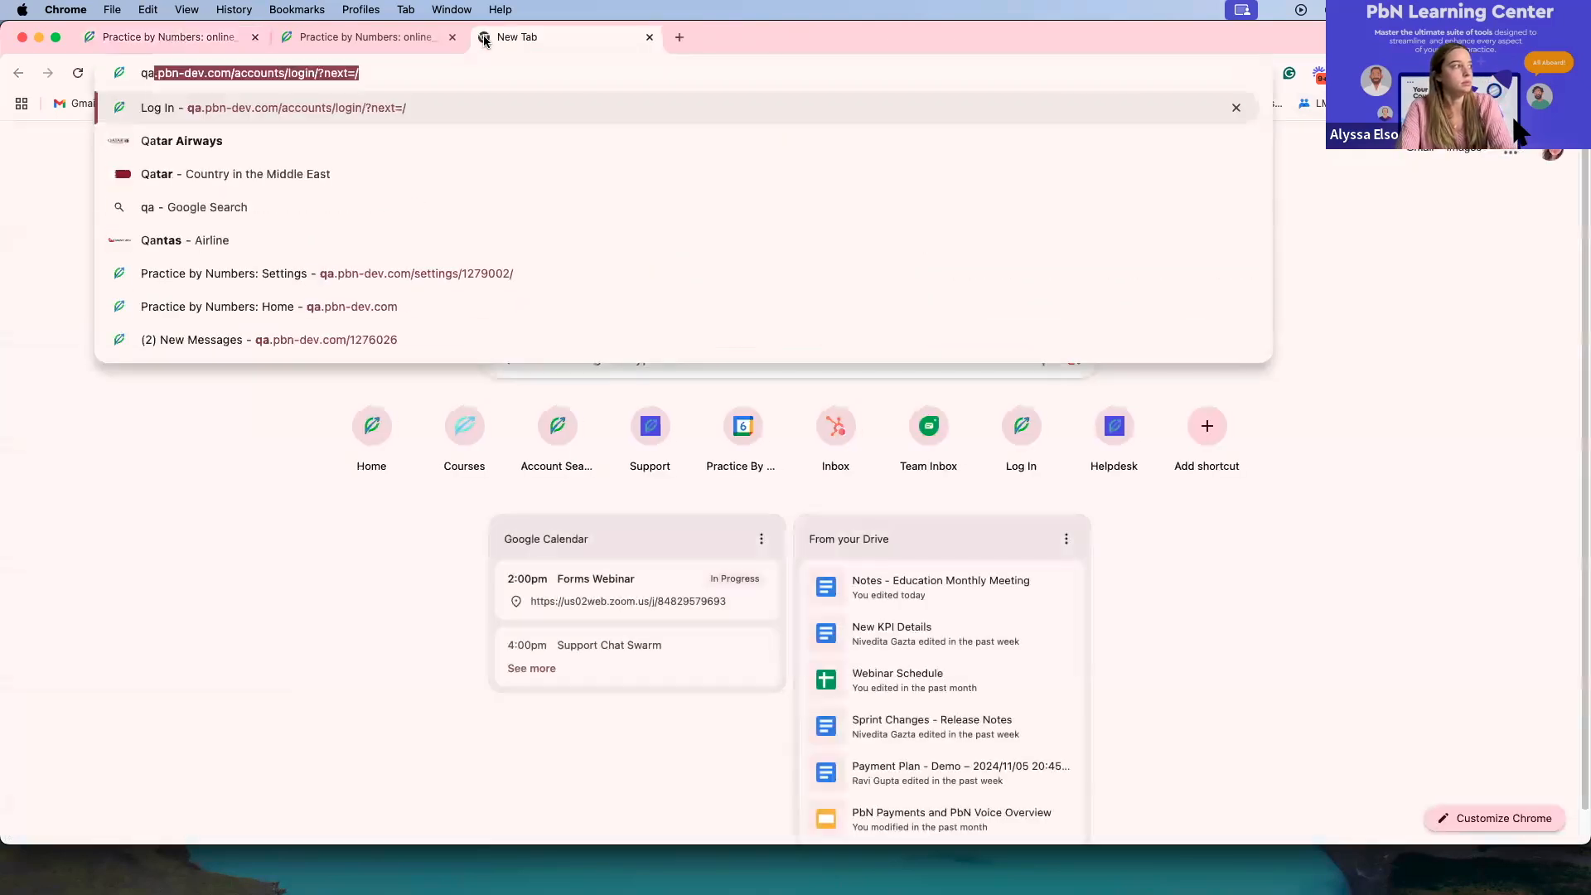
key(Return)
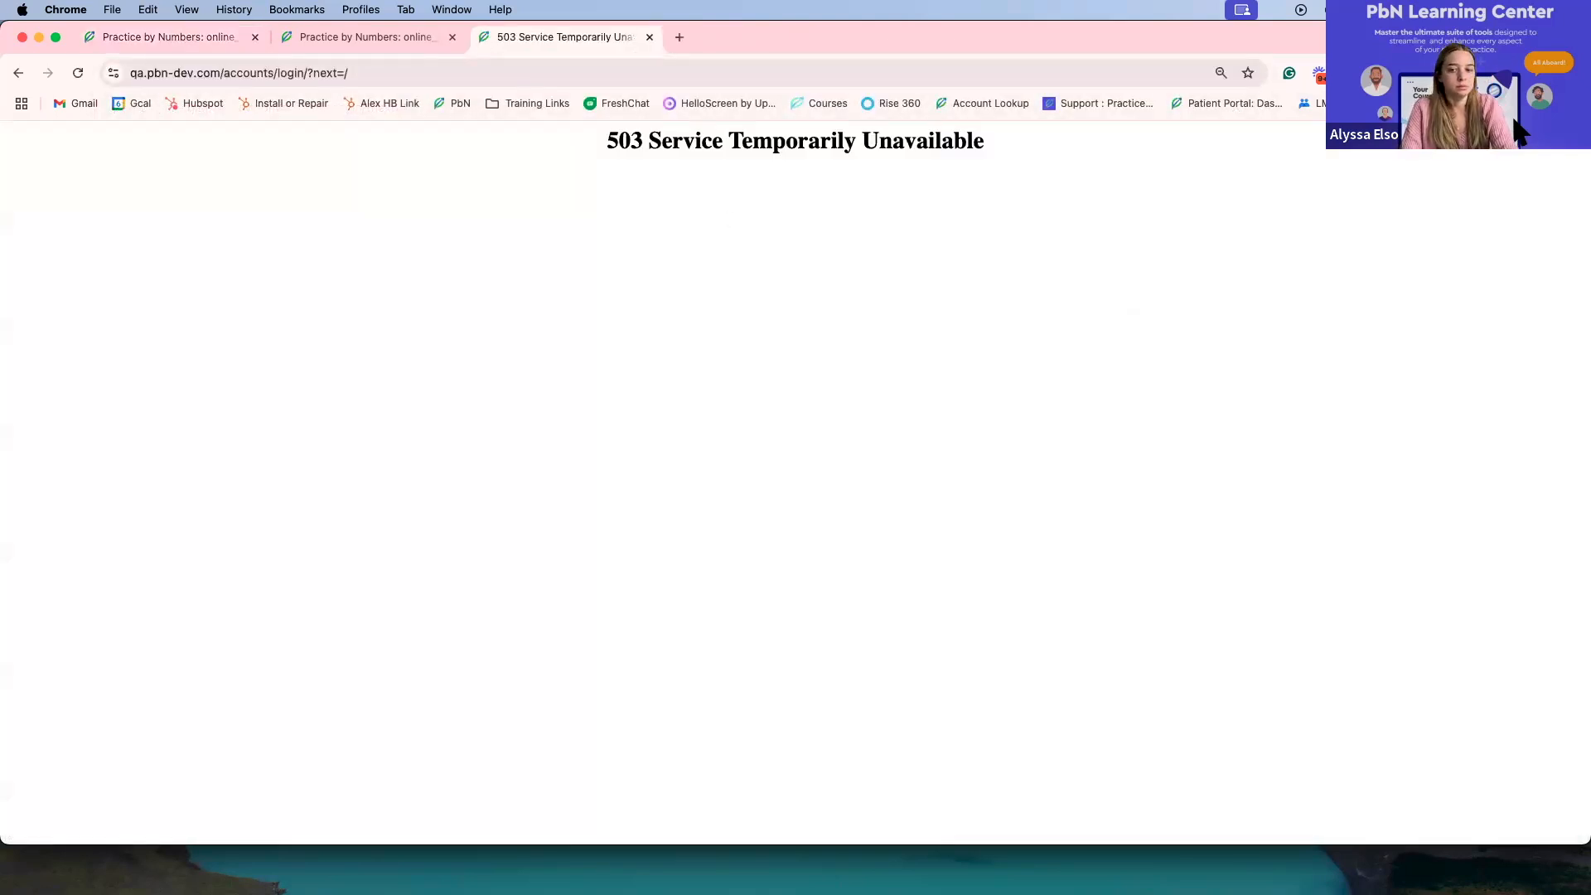
key(super+Tab)
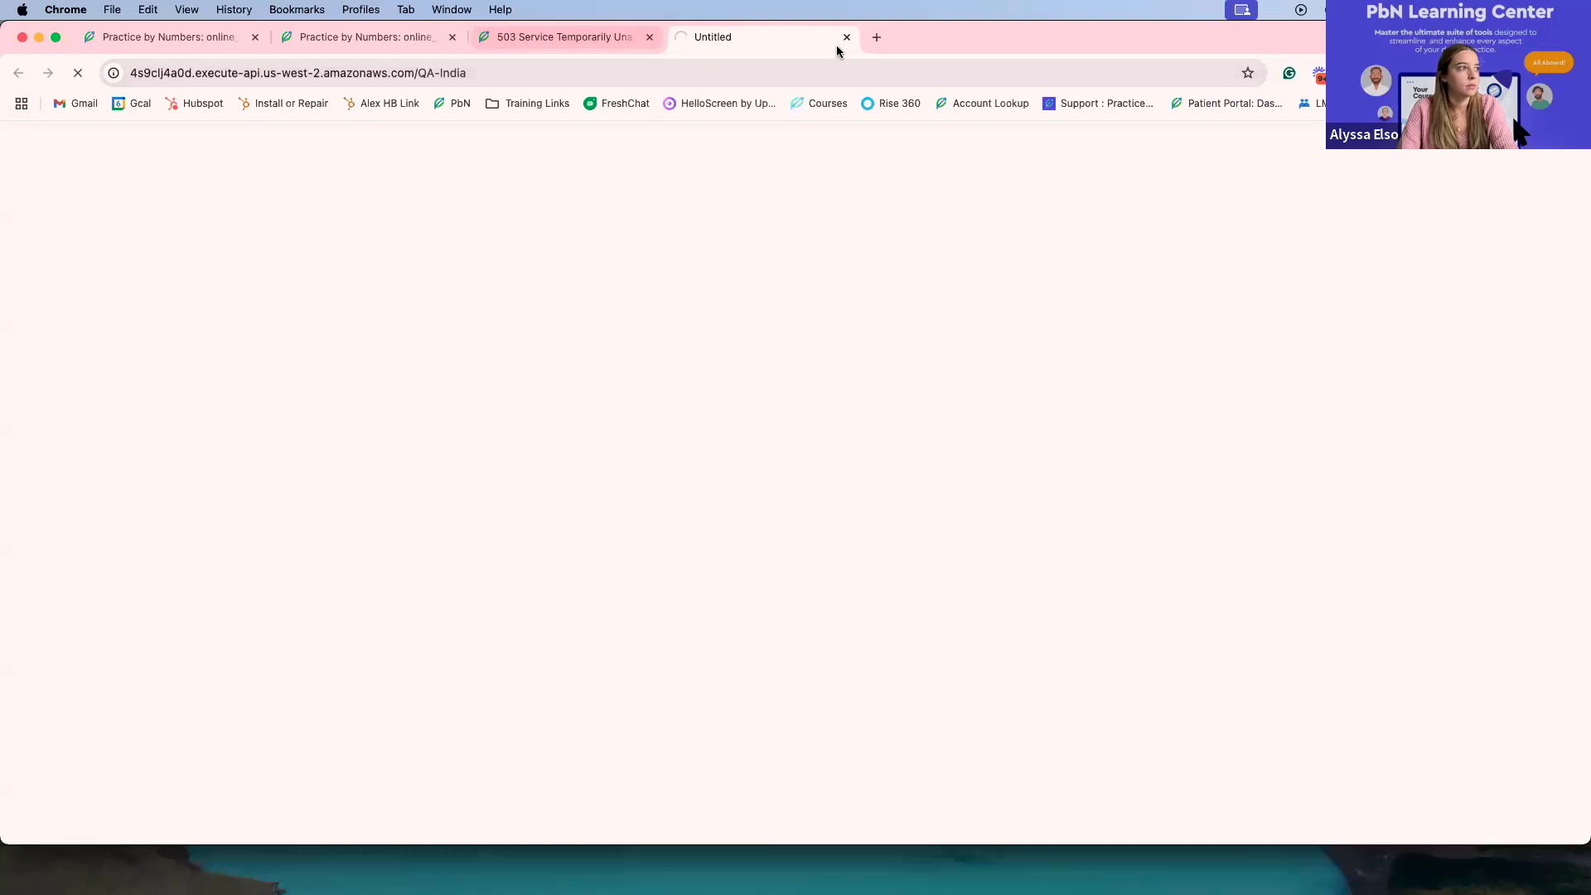
Step: Close the QA-India API tab and switch back to the Online Forms tab
click(603, 37)
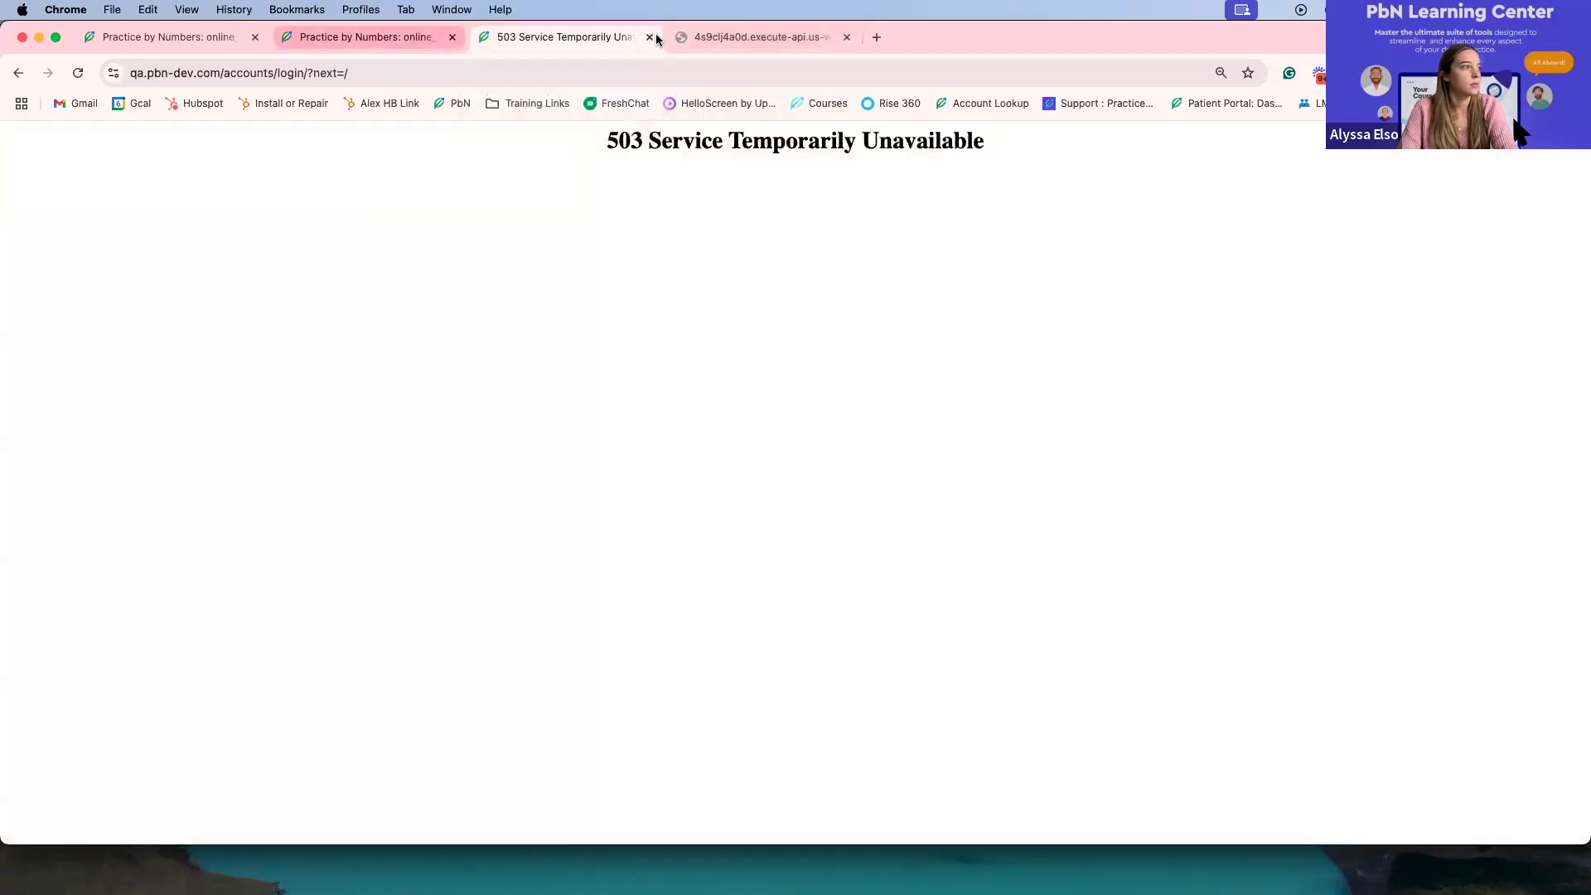
click(857, 43)
click(847, 37)
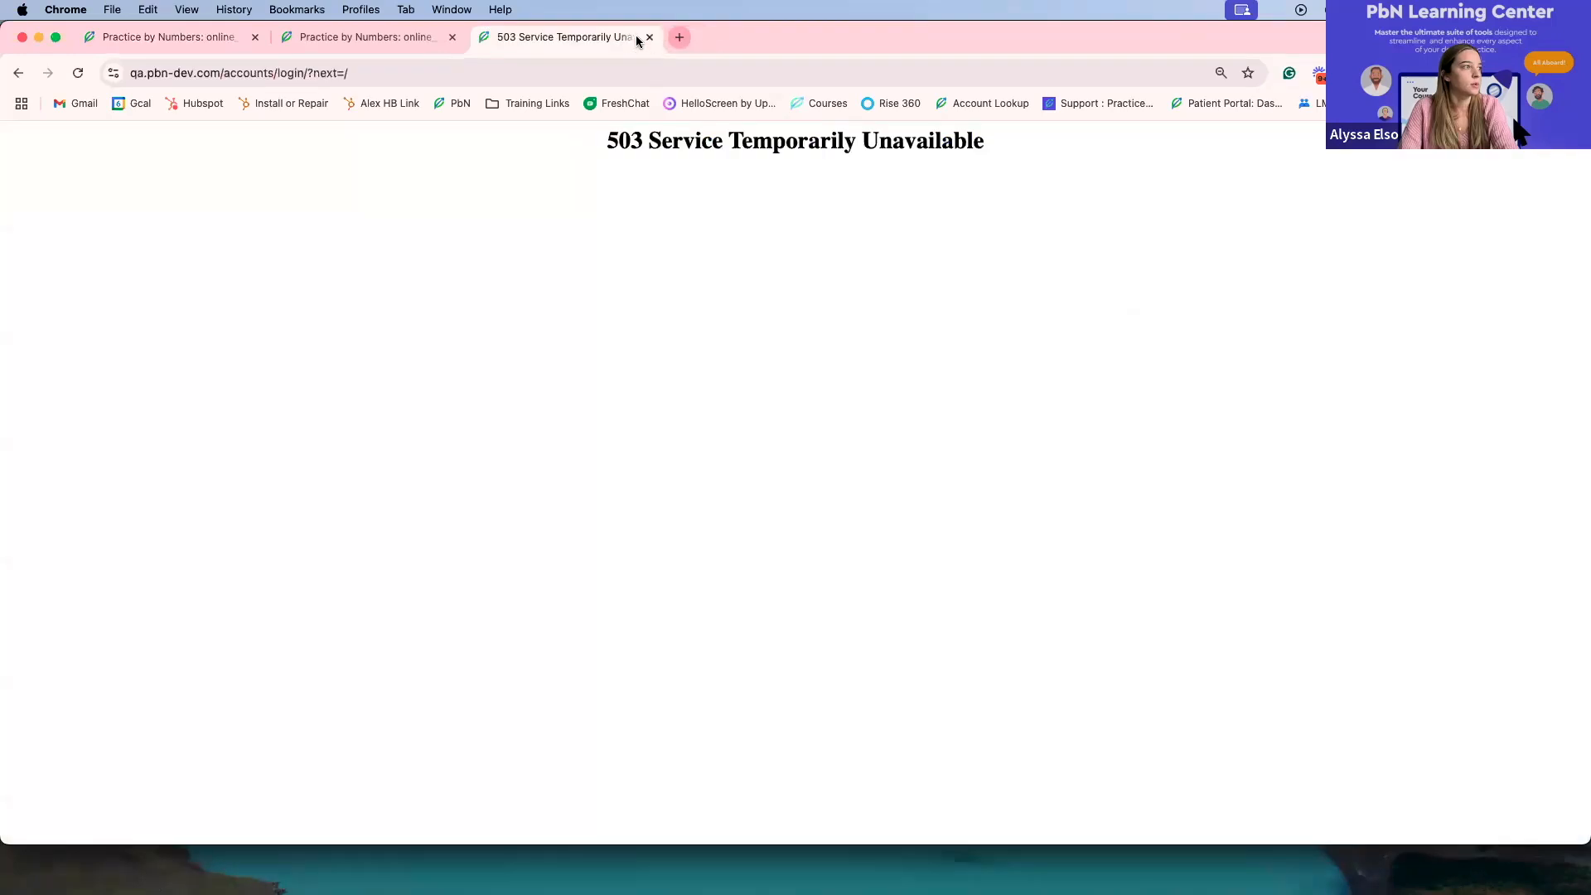
click(401, 37)
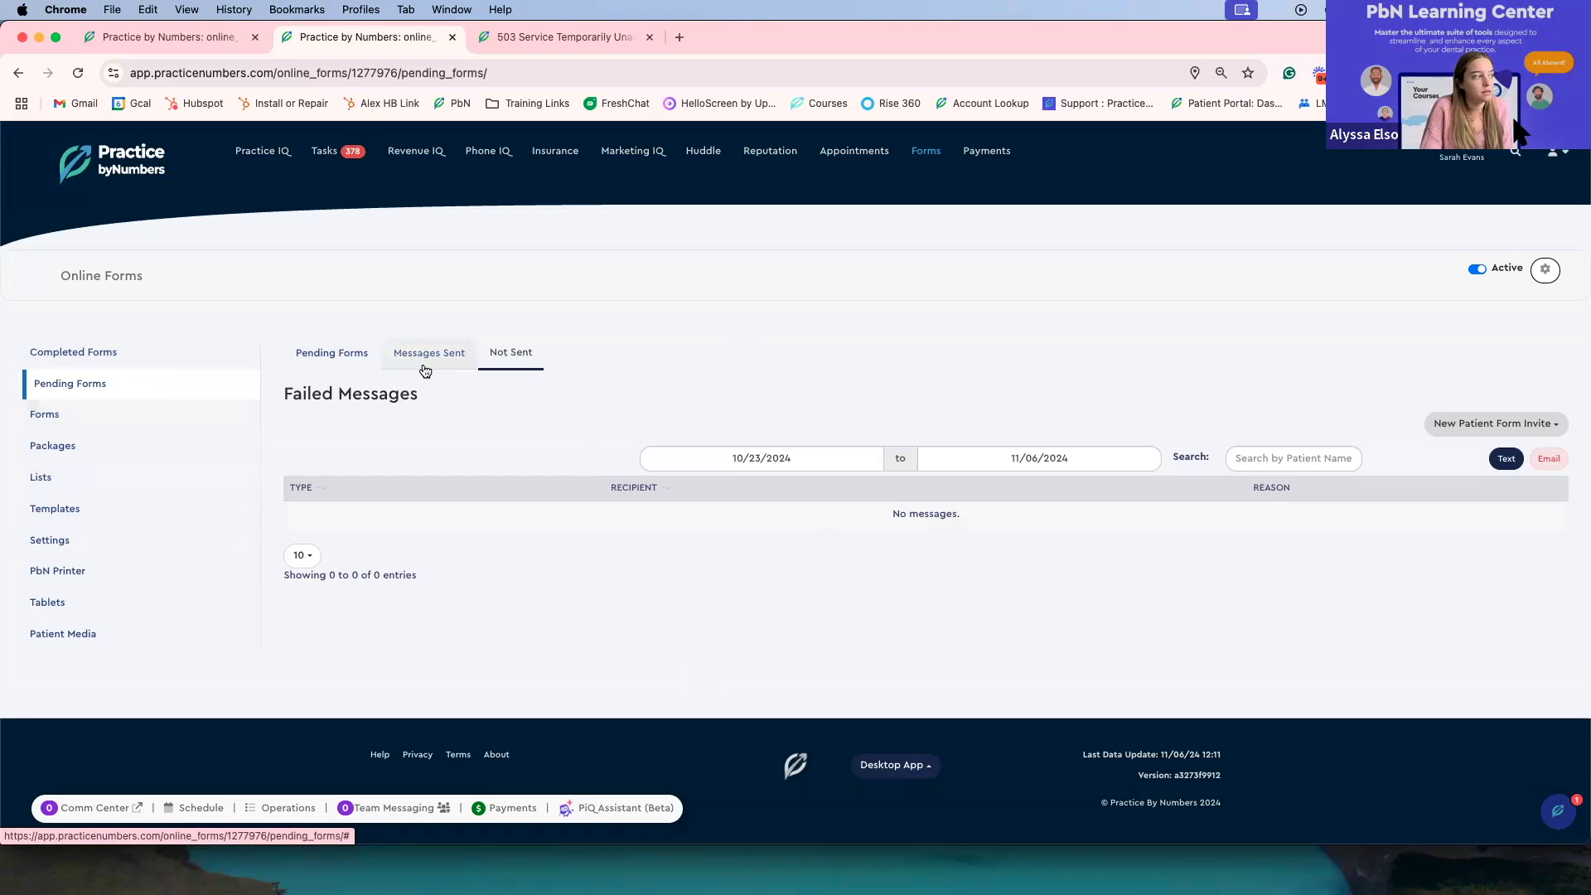
Step: Open Settings, scroll through the reset, package description and new and existing patient form sections, then open PbN Printer
click(89, 540)
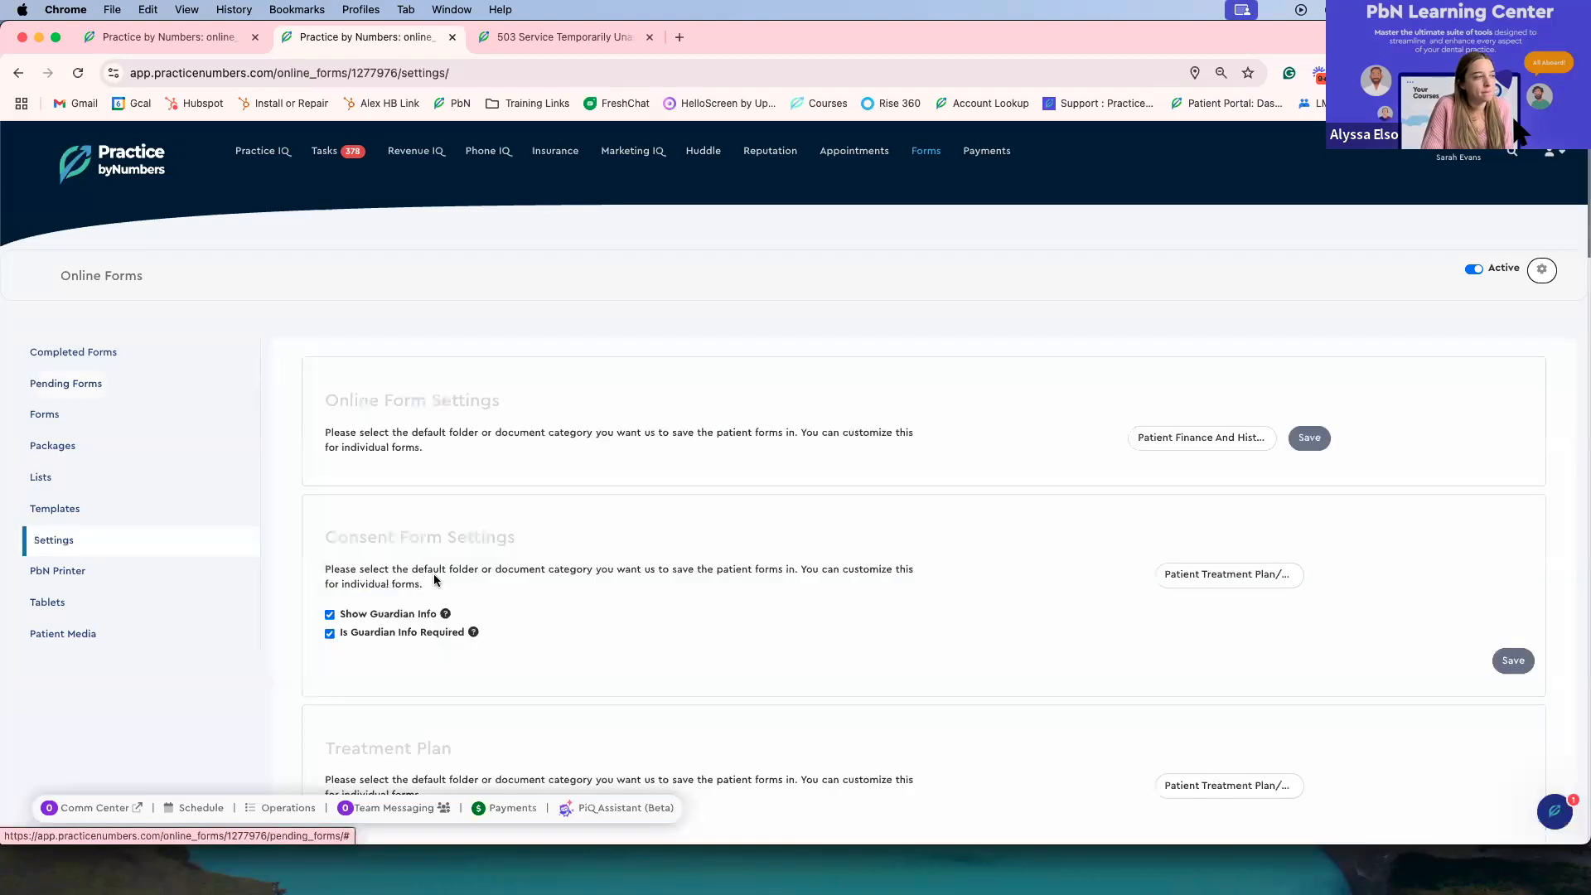
scroll(454, 584, down, 2)
scroll(472, 588, down, 20)
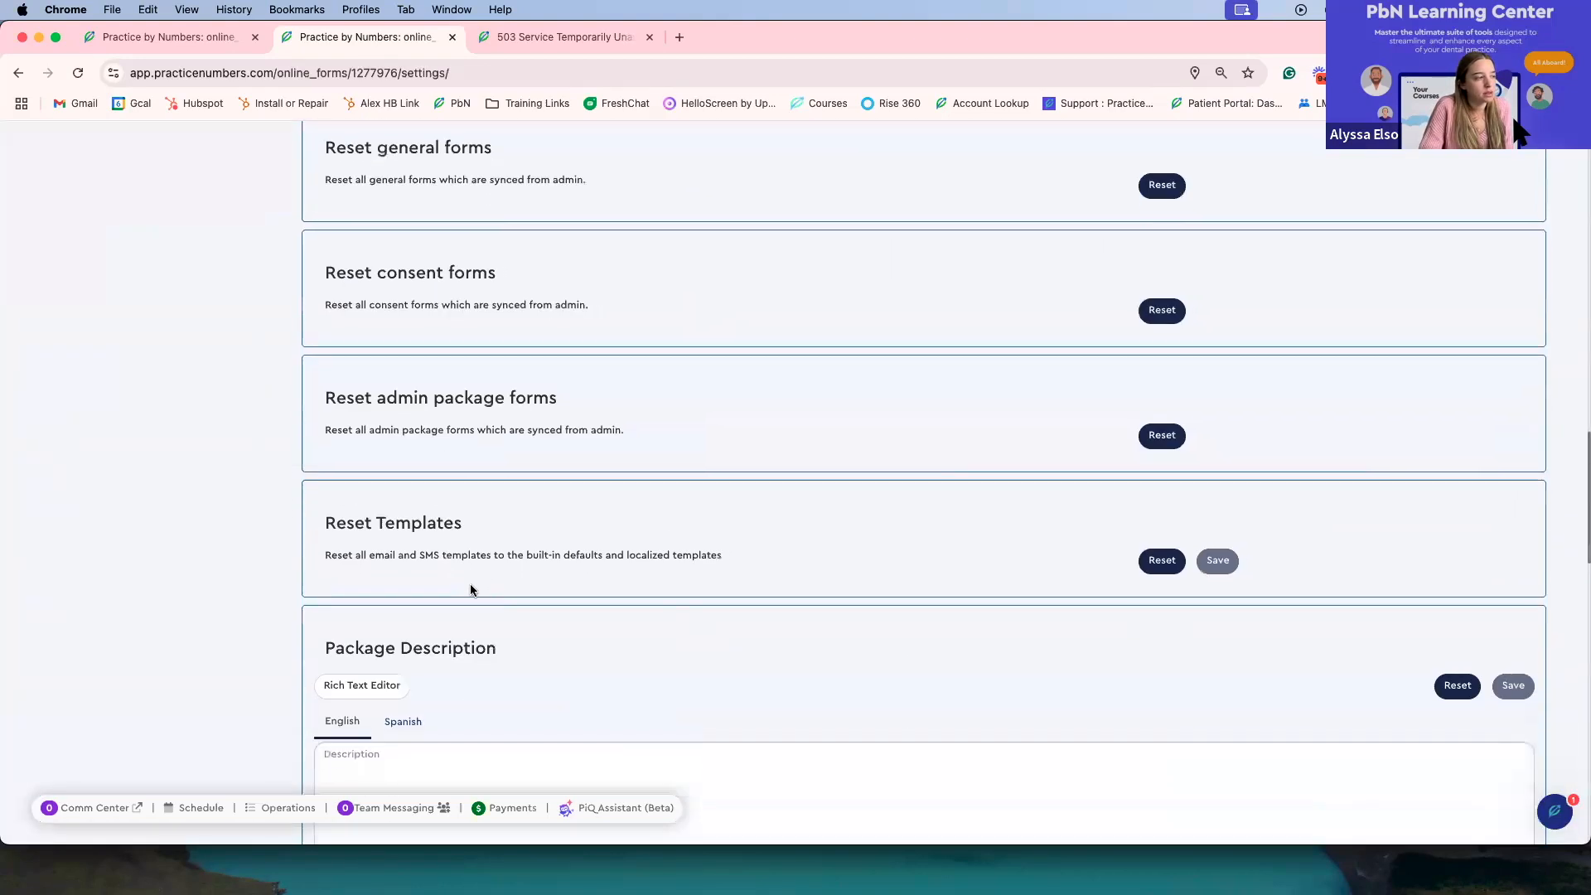
scroll(470, 588, down, 5)
scroll(471, 588, up, 7)
scroll(471, 588, down, 2)
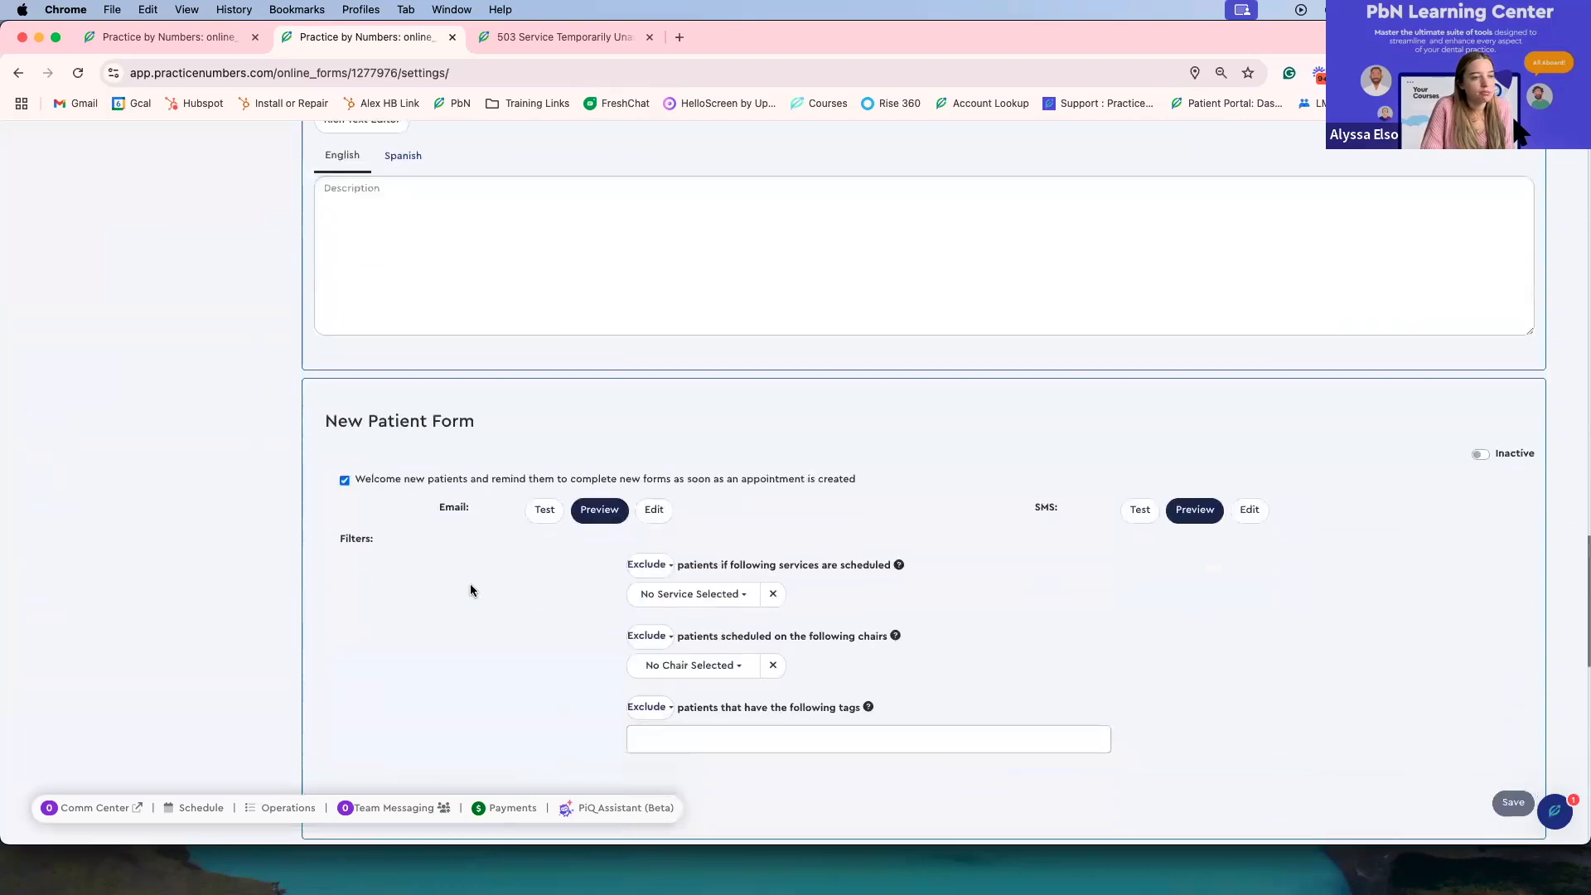
scroll(470, 590, down, 2)
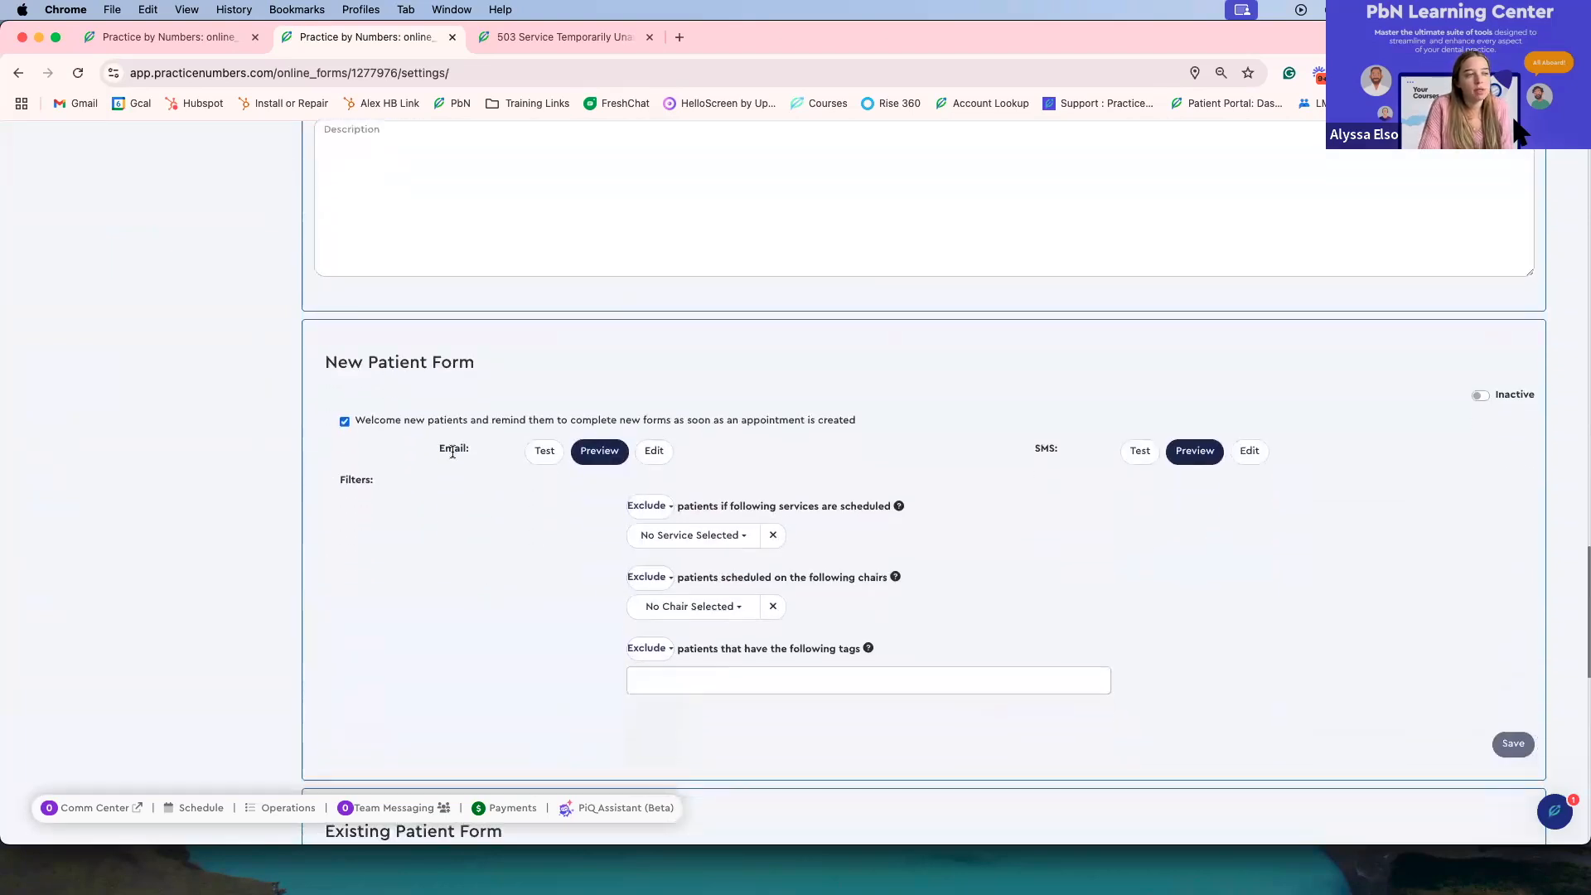
scroll(494, 579, down, 10)
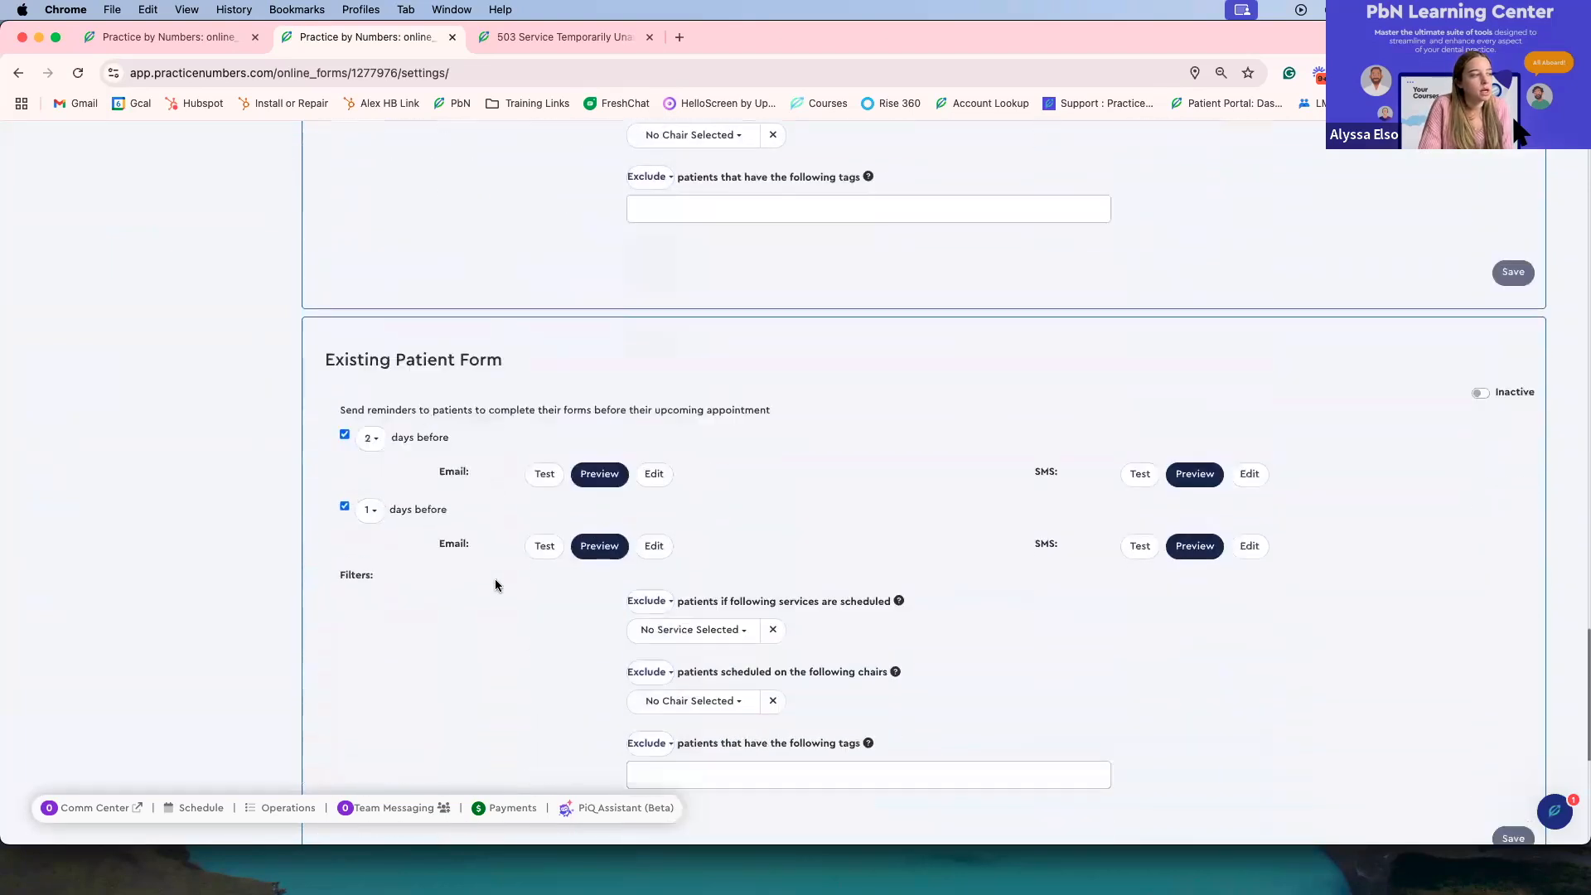
scroll(484, 597, up, 3)
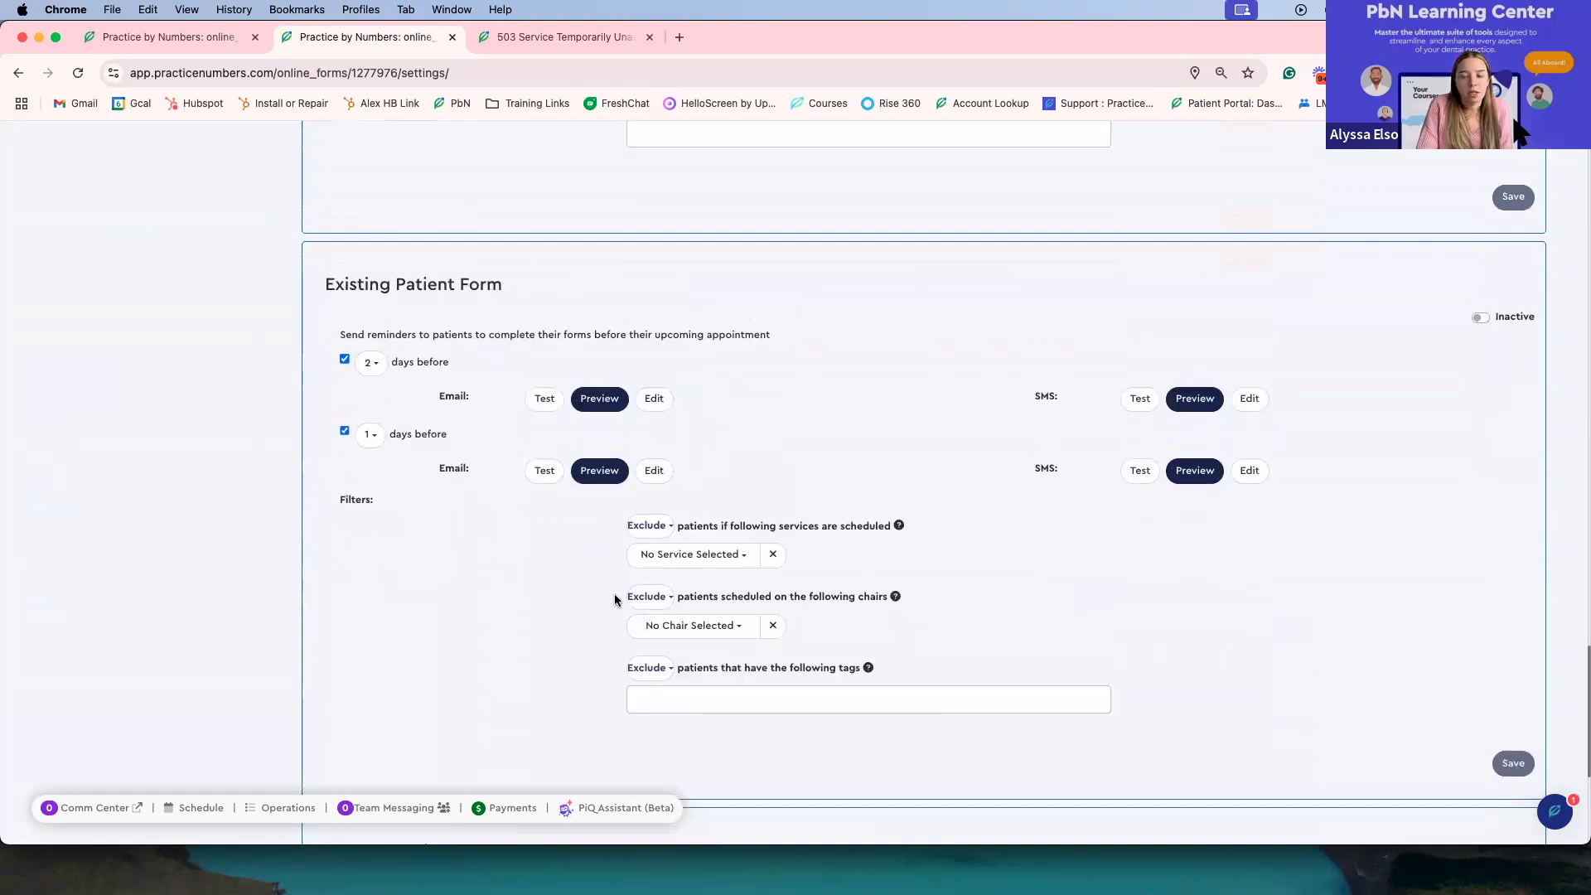
scroll(617, 595, up, 2)
scroll(802, 589, up, 12)
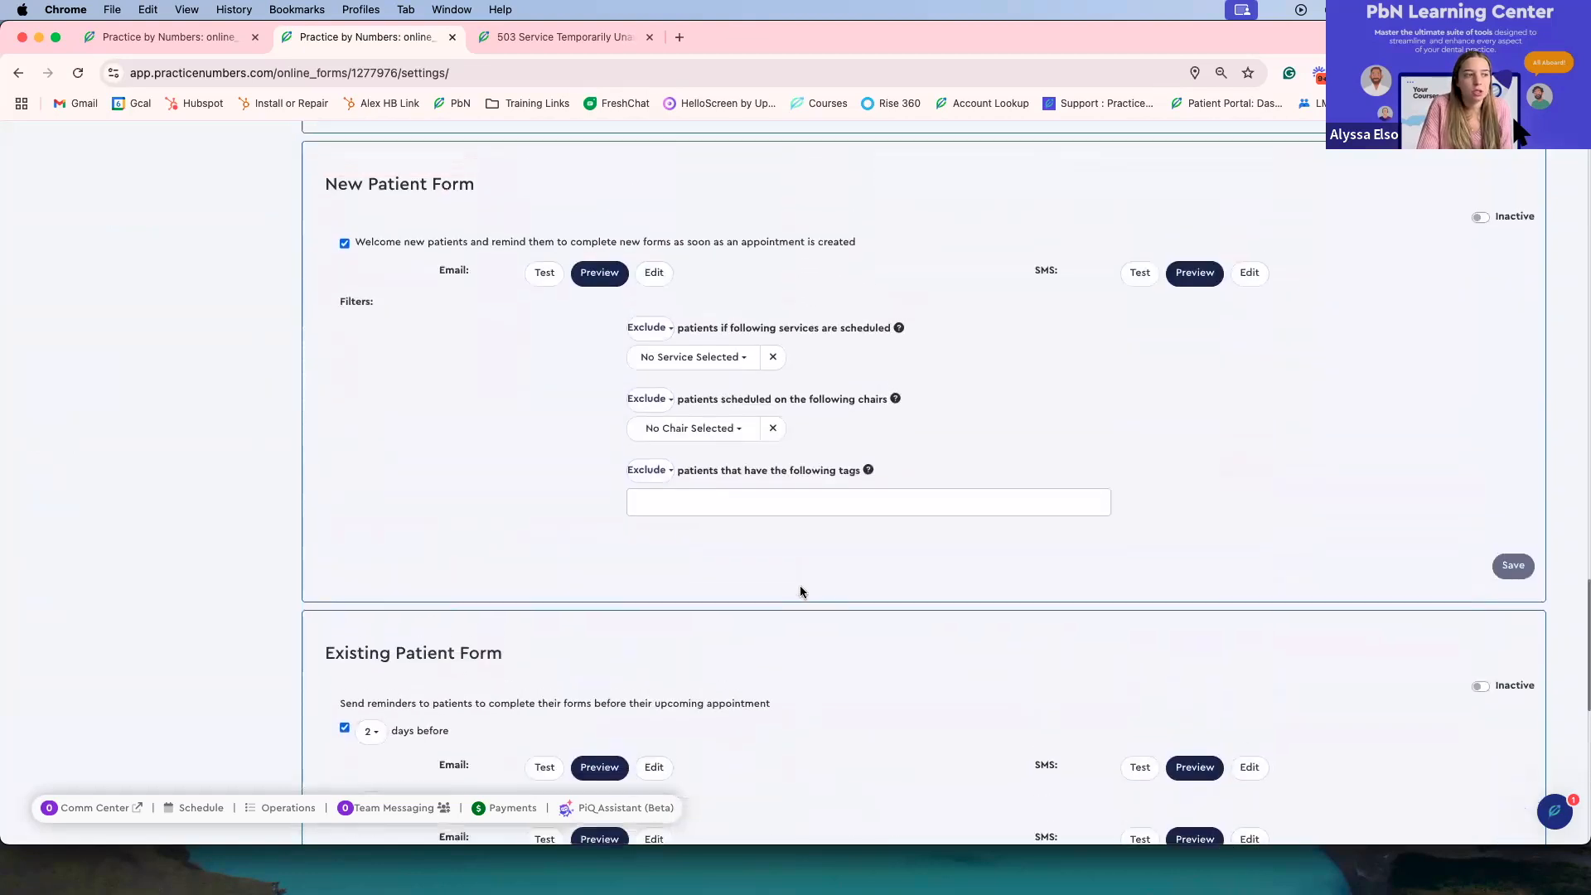
scroll(512, 575, up, 8)
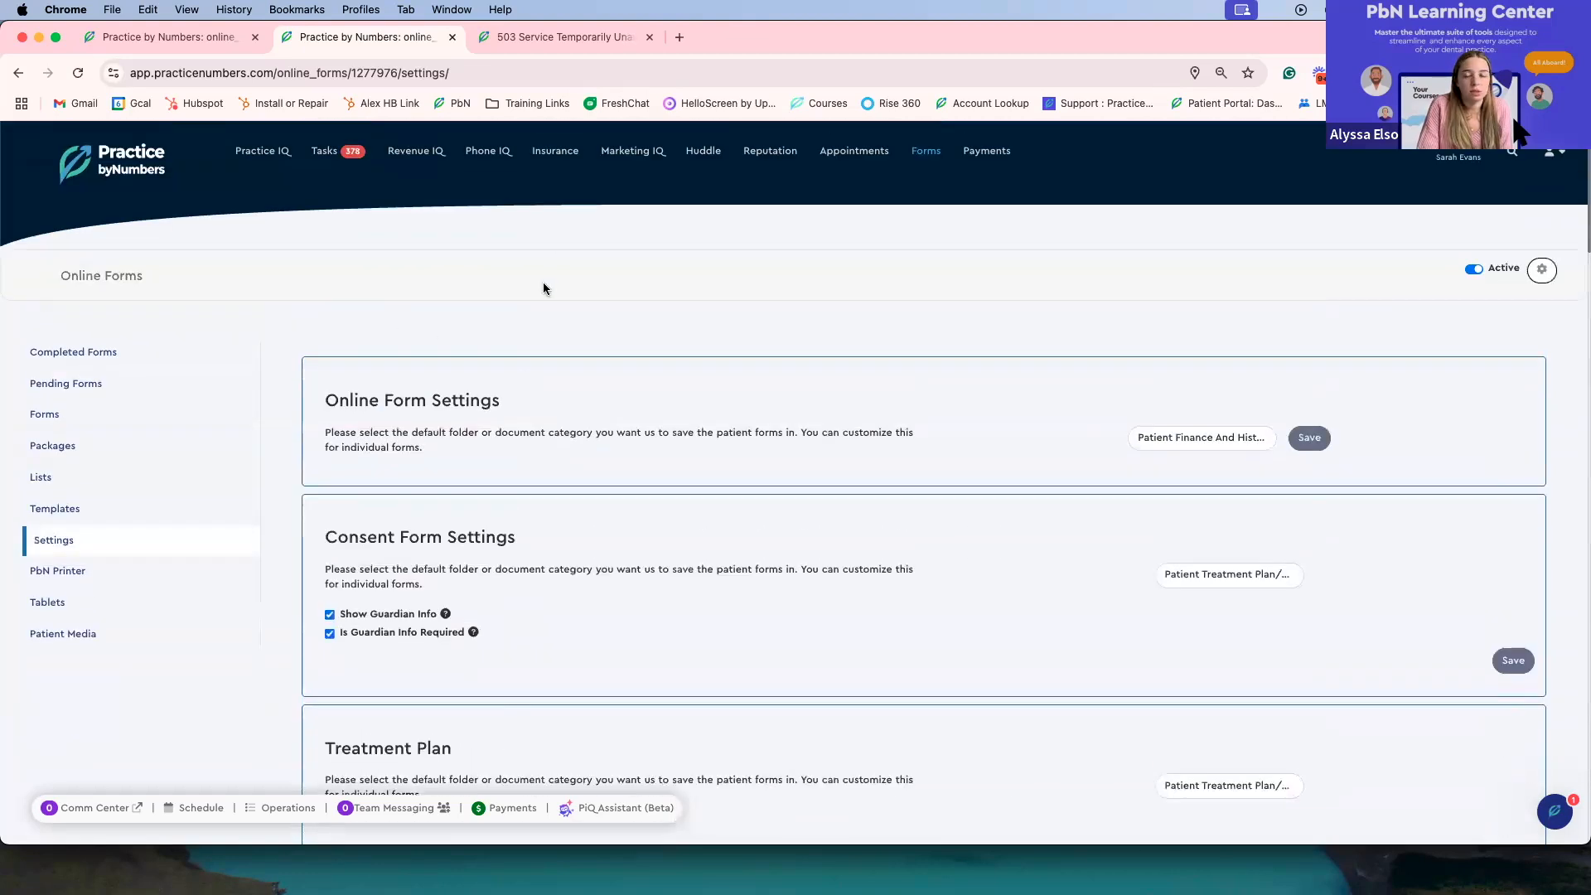
click(58, 571)
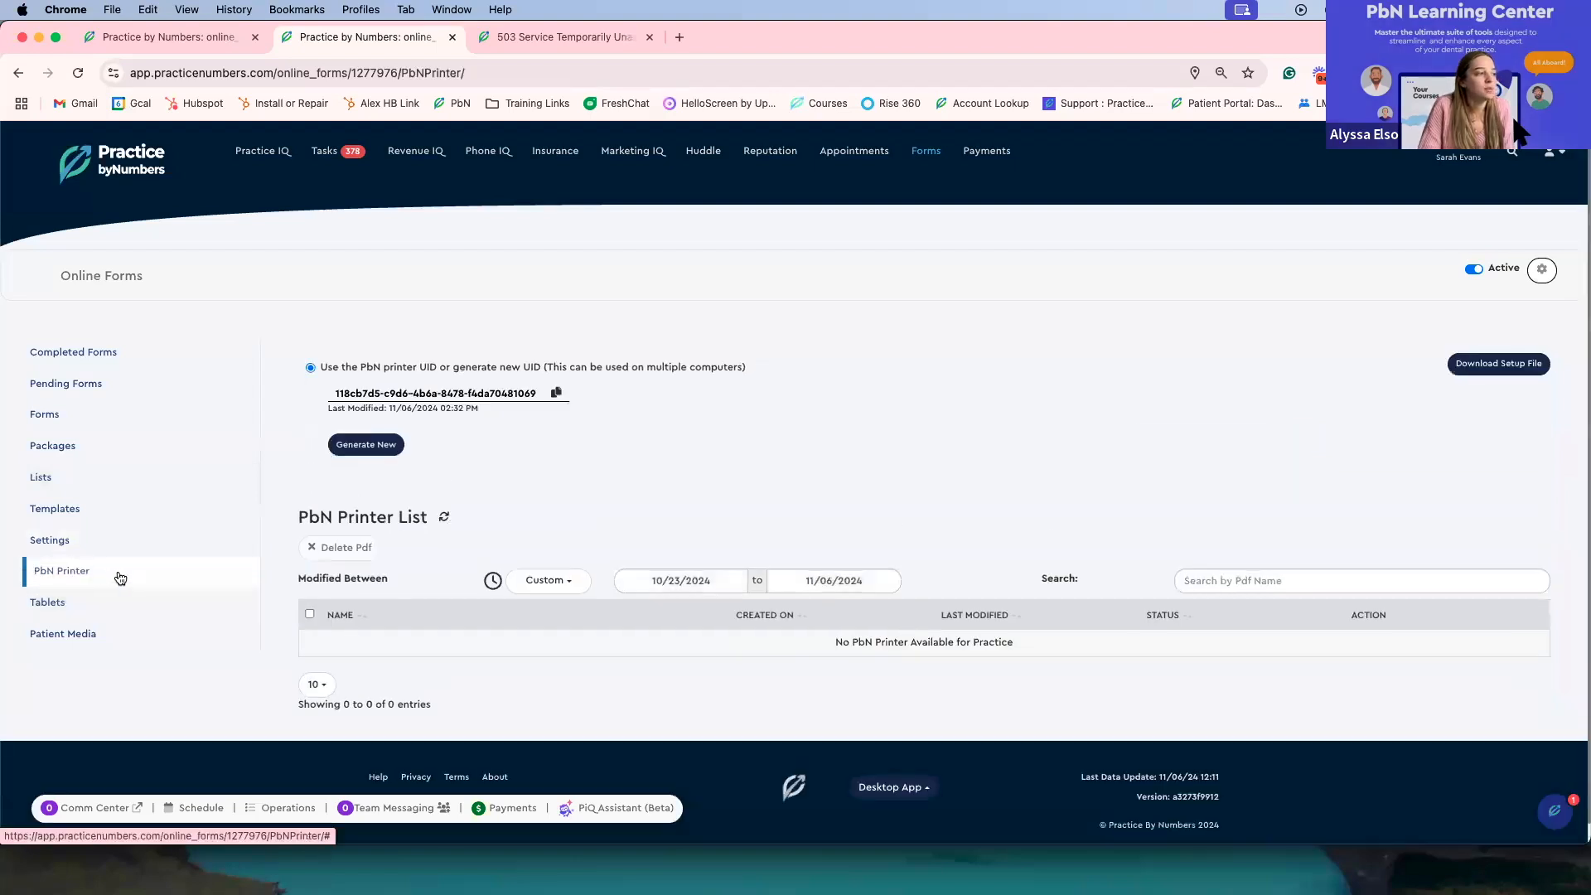
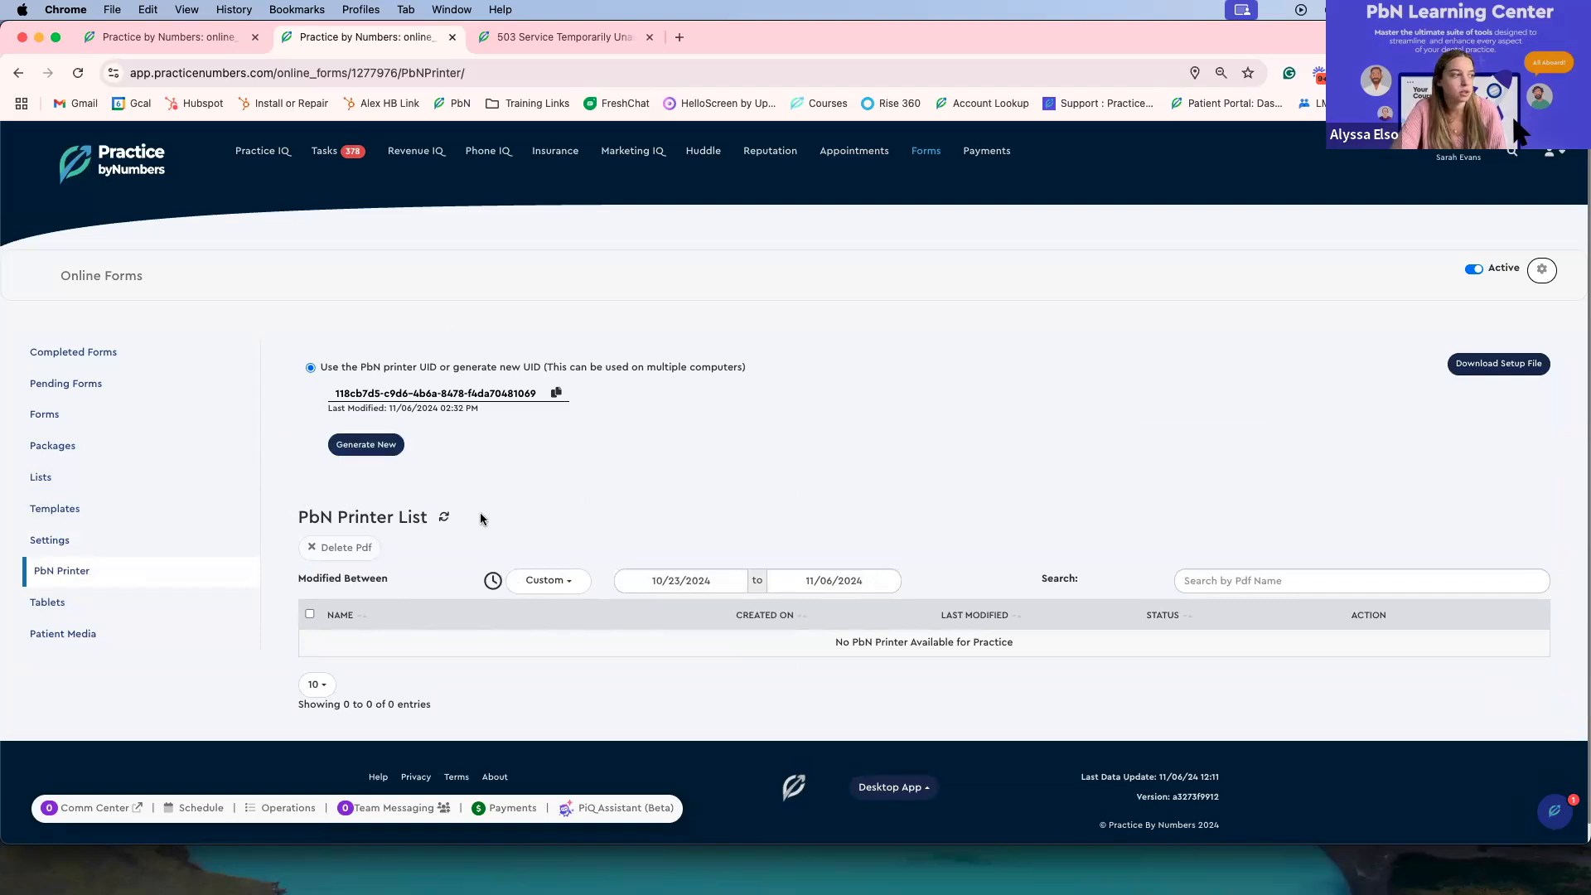
Step: Open the Tablets section and review the tablets registered to the practice
click(191, 602)
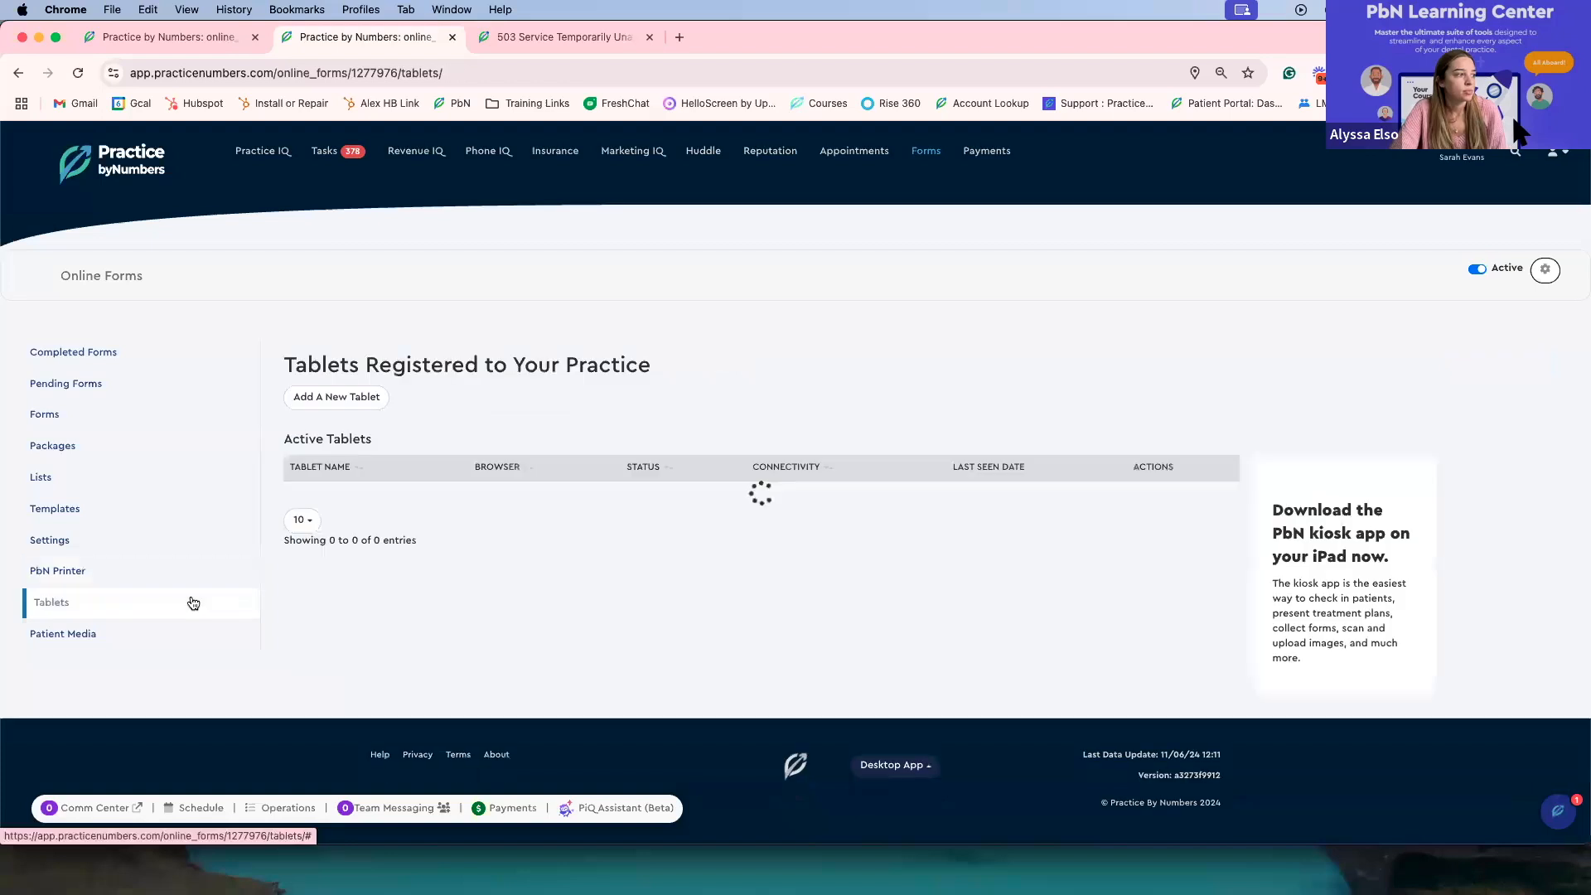
scroll(570, 635, down, 2)
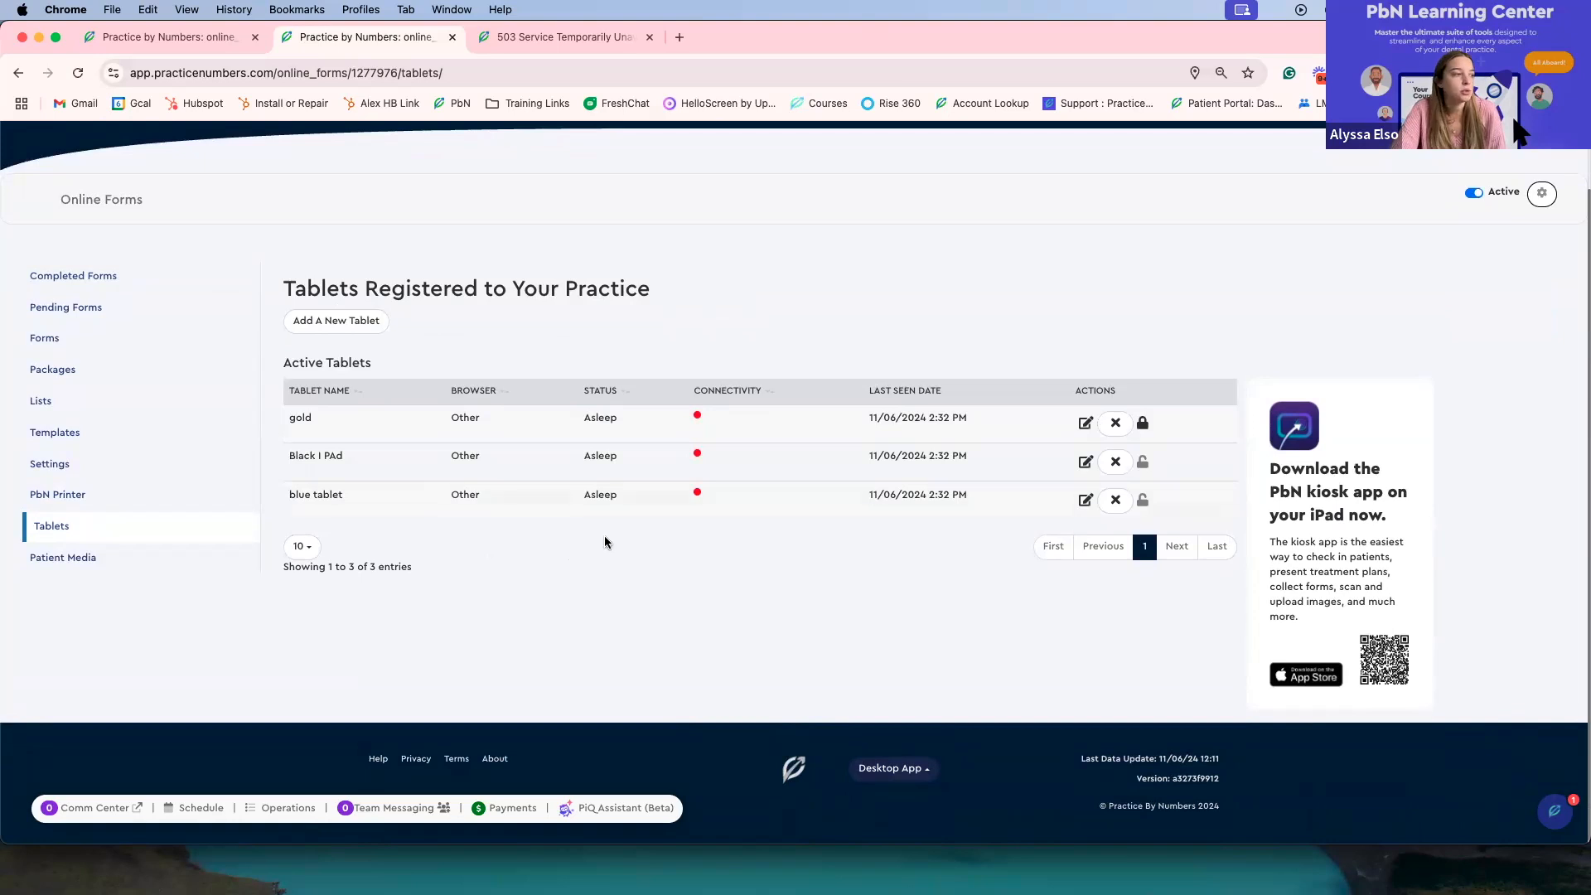
Step: Reload the qa.pbn-dev.com login page and return to the production Tablets page
click(572, 43)
click(562, 67)
key(Return)
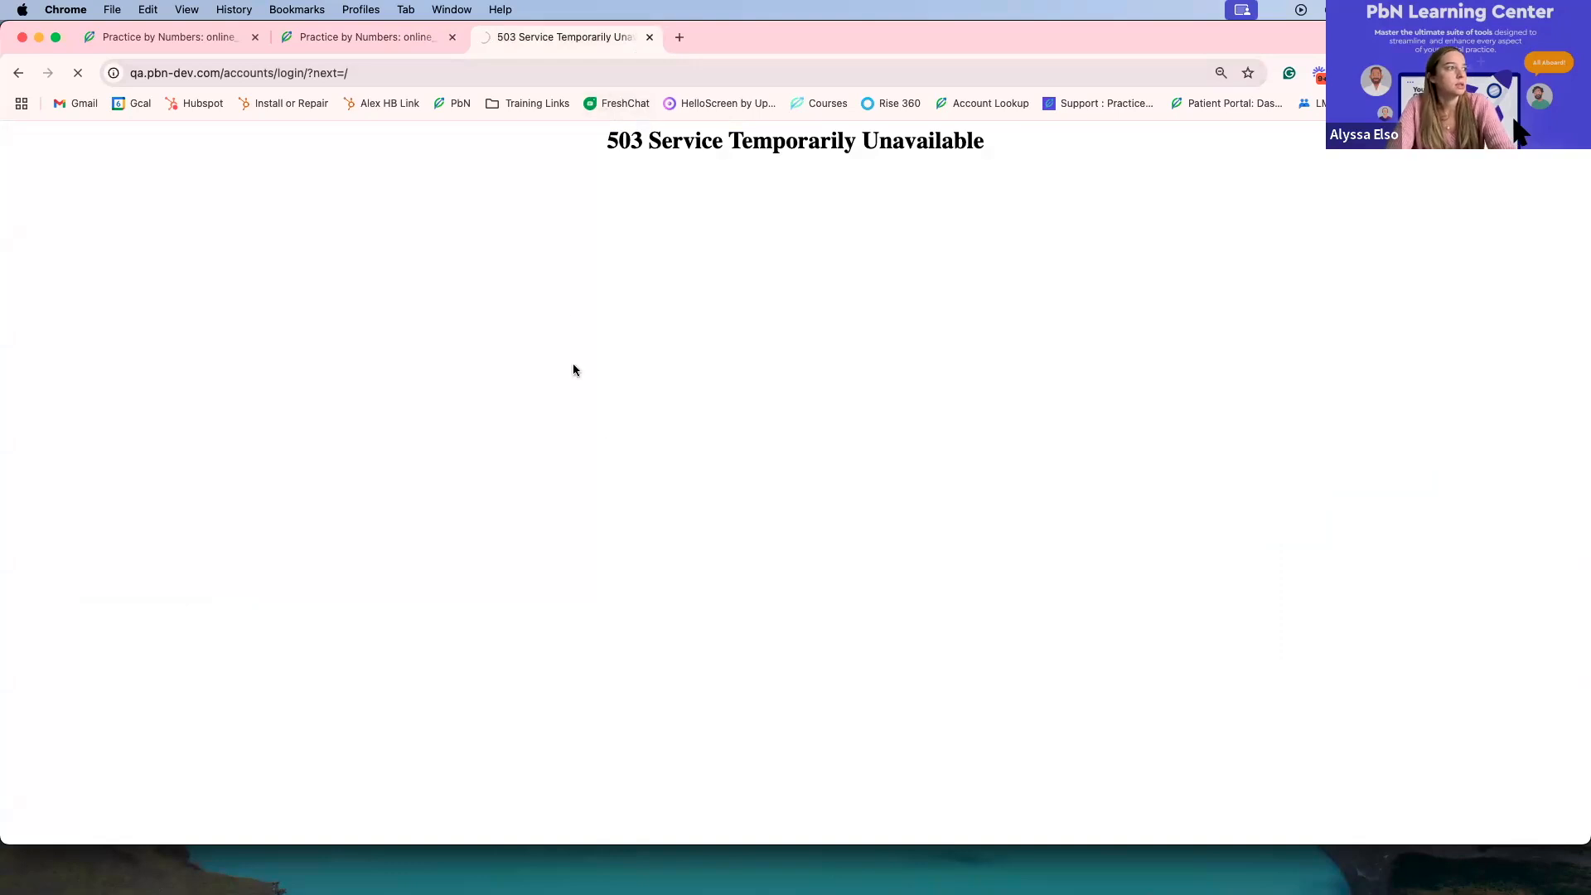
click(374, 40)
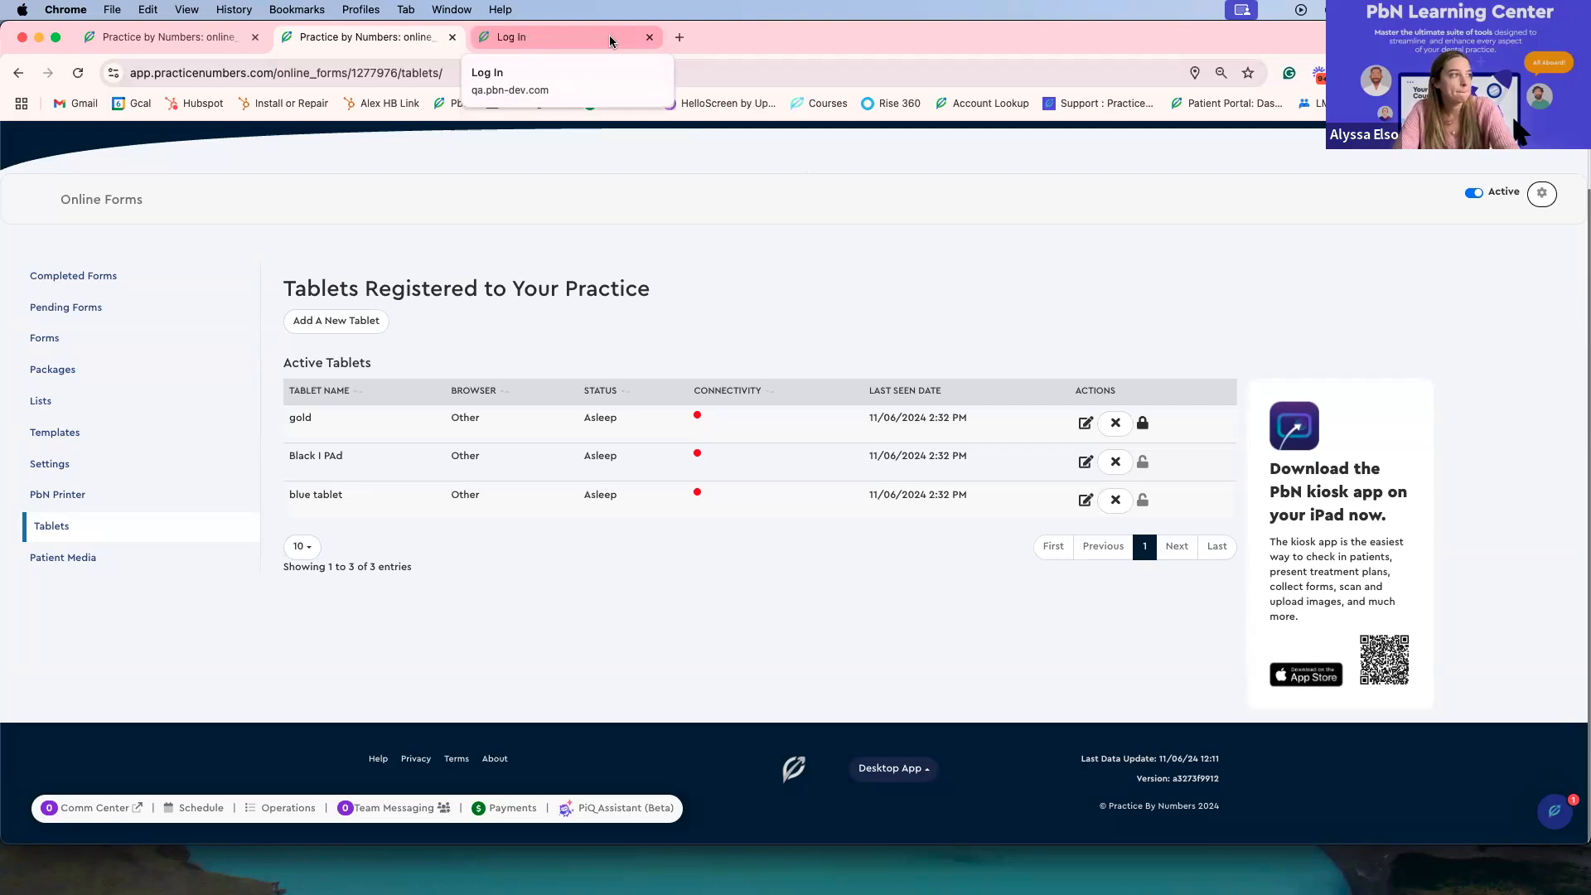
Step: Log in to the QA site with a different account e-mail and the prefilled password, and return to the production Tablets page
click(609, 37)
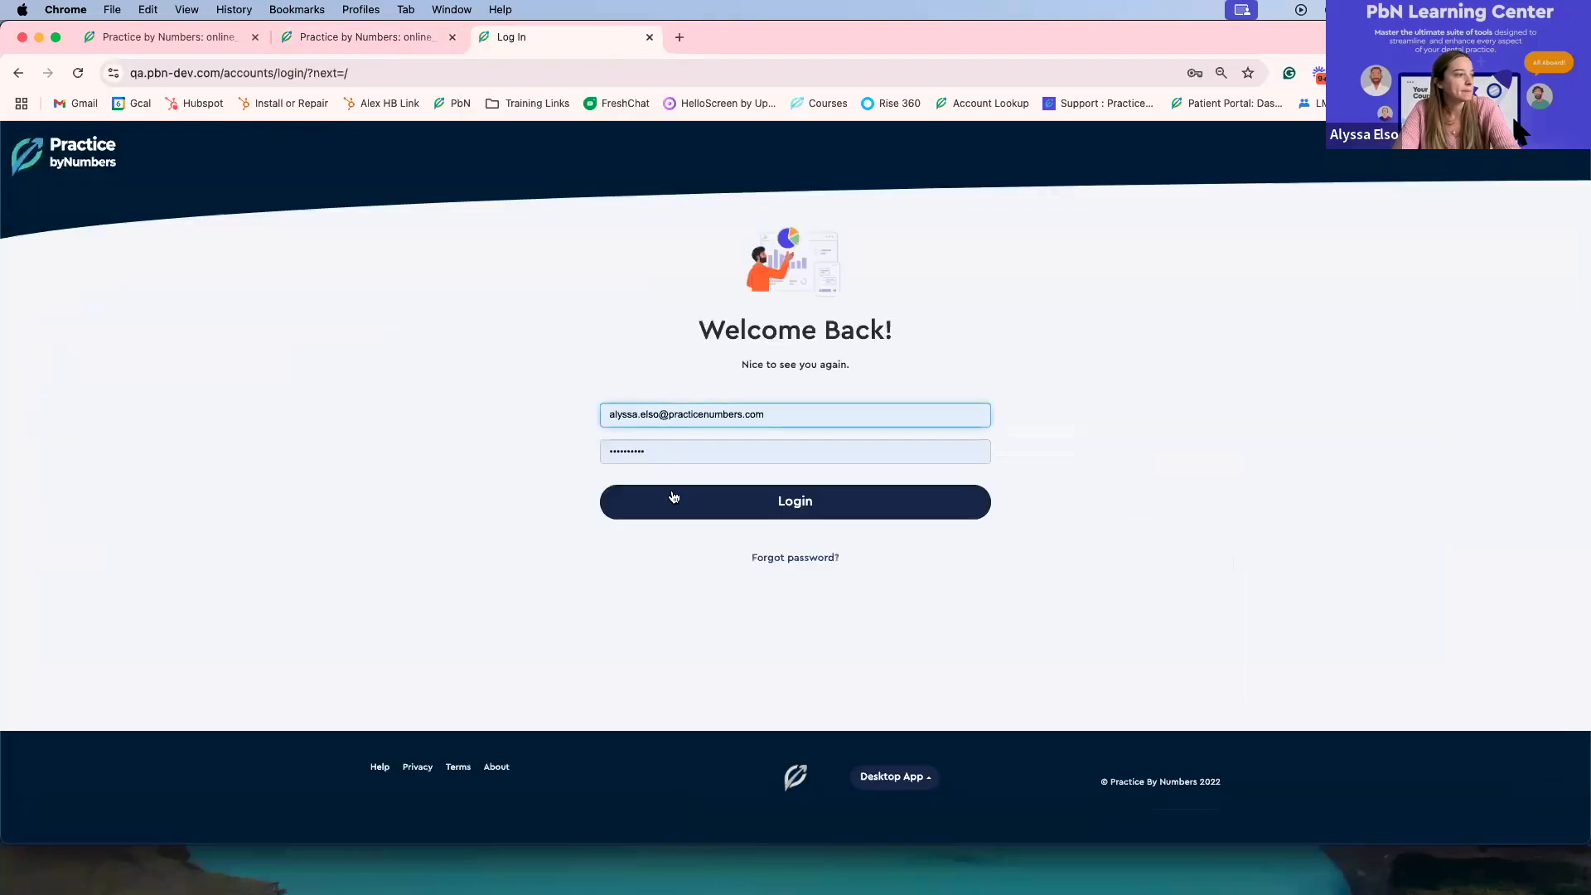
drag(660, 415, 607, 409)
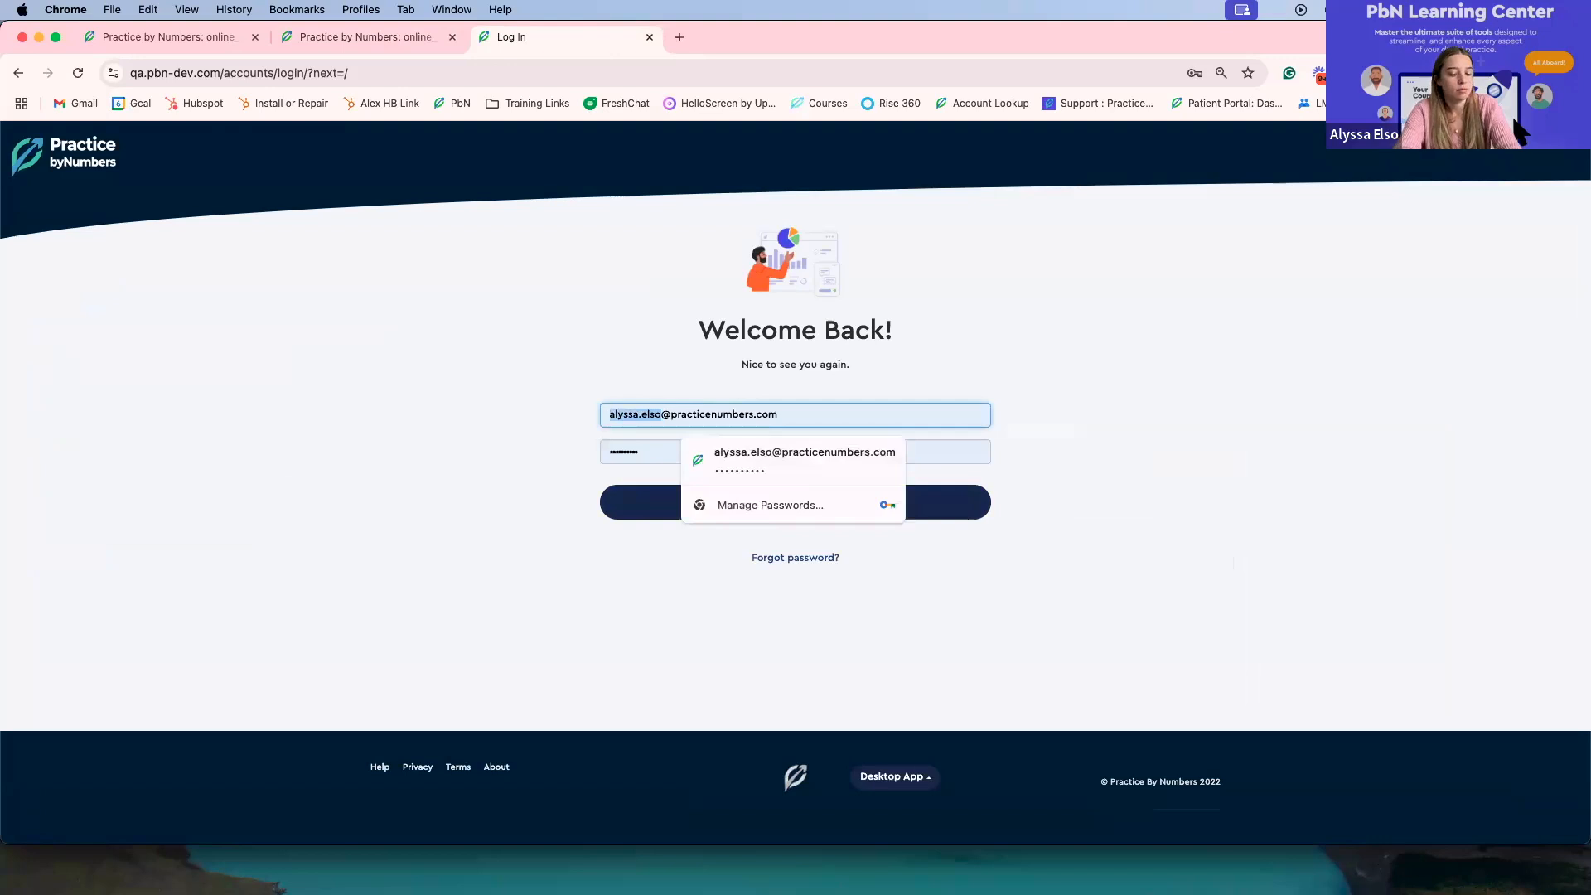
click(617, 506)
click(373, 39)
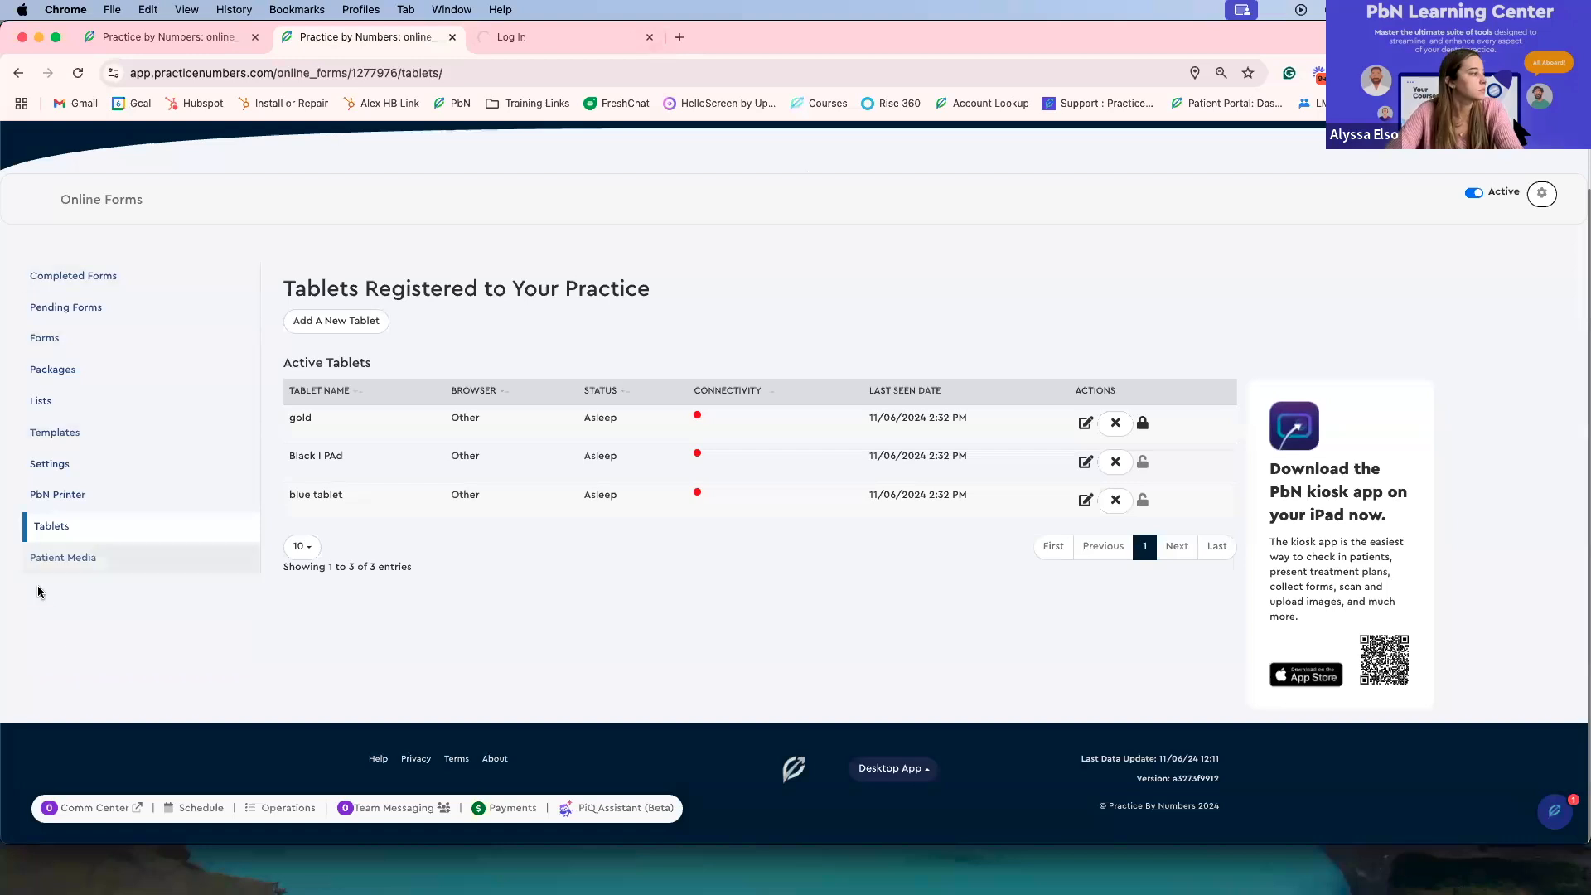
Step: Look briefly at Patient Media, return to Tablets and add a new tablet named Test to generate its pairing details
click(38, 560)
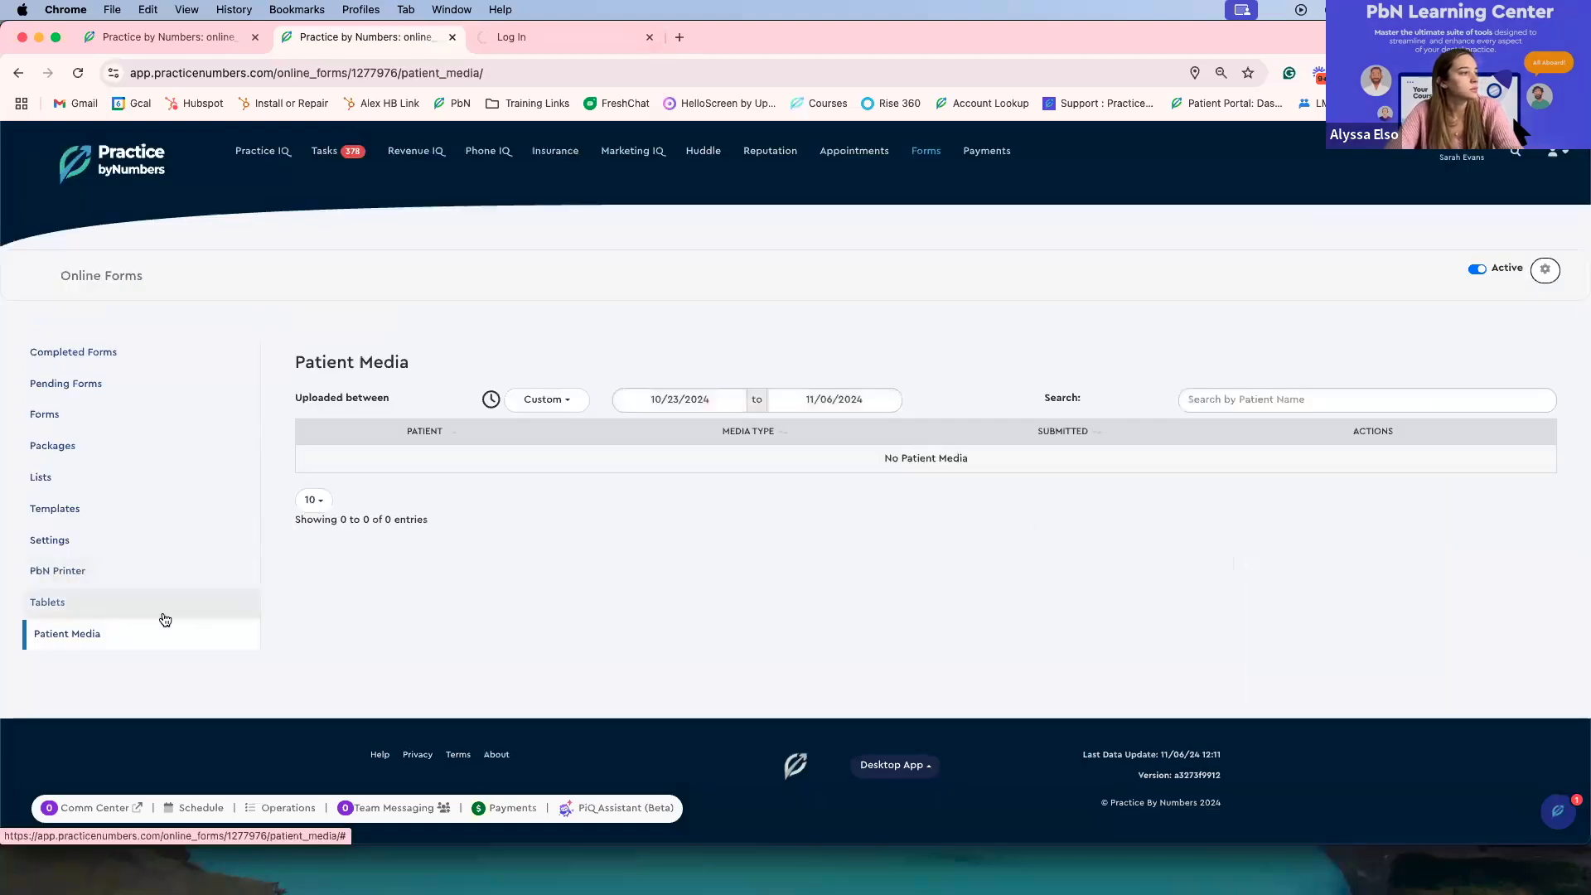
click(113, 608)
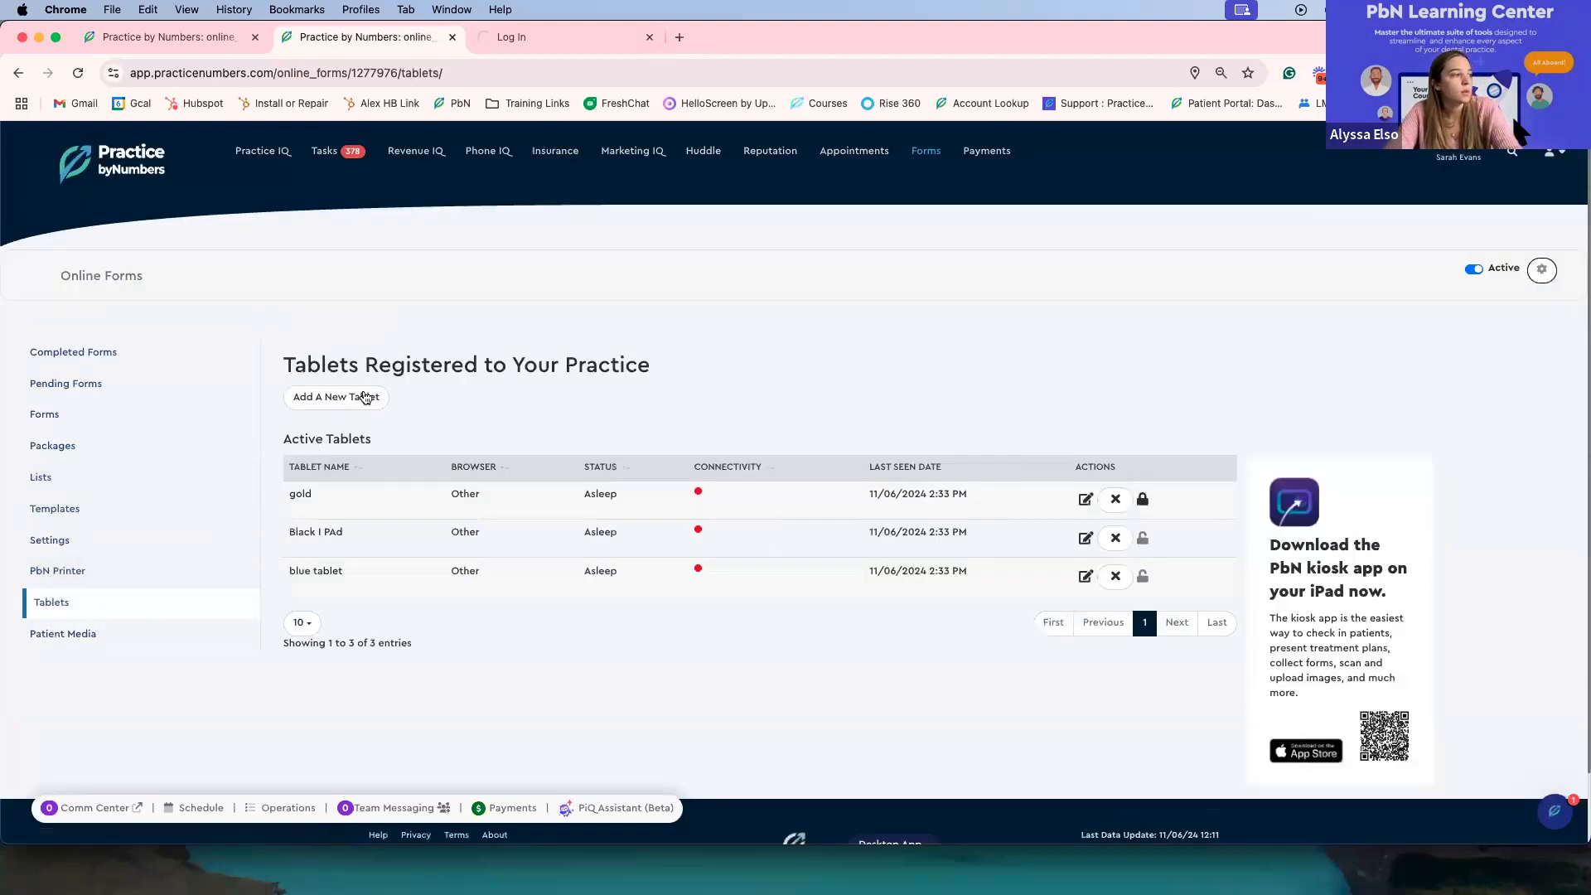
click(340, 406)
click(767, 210)
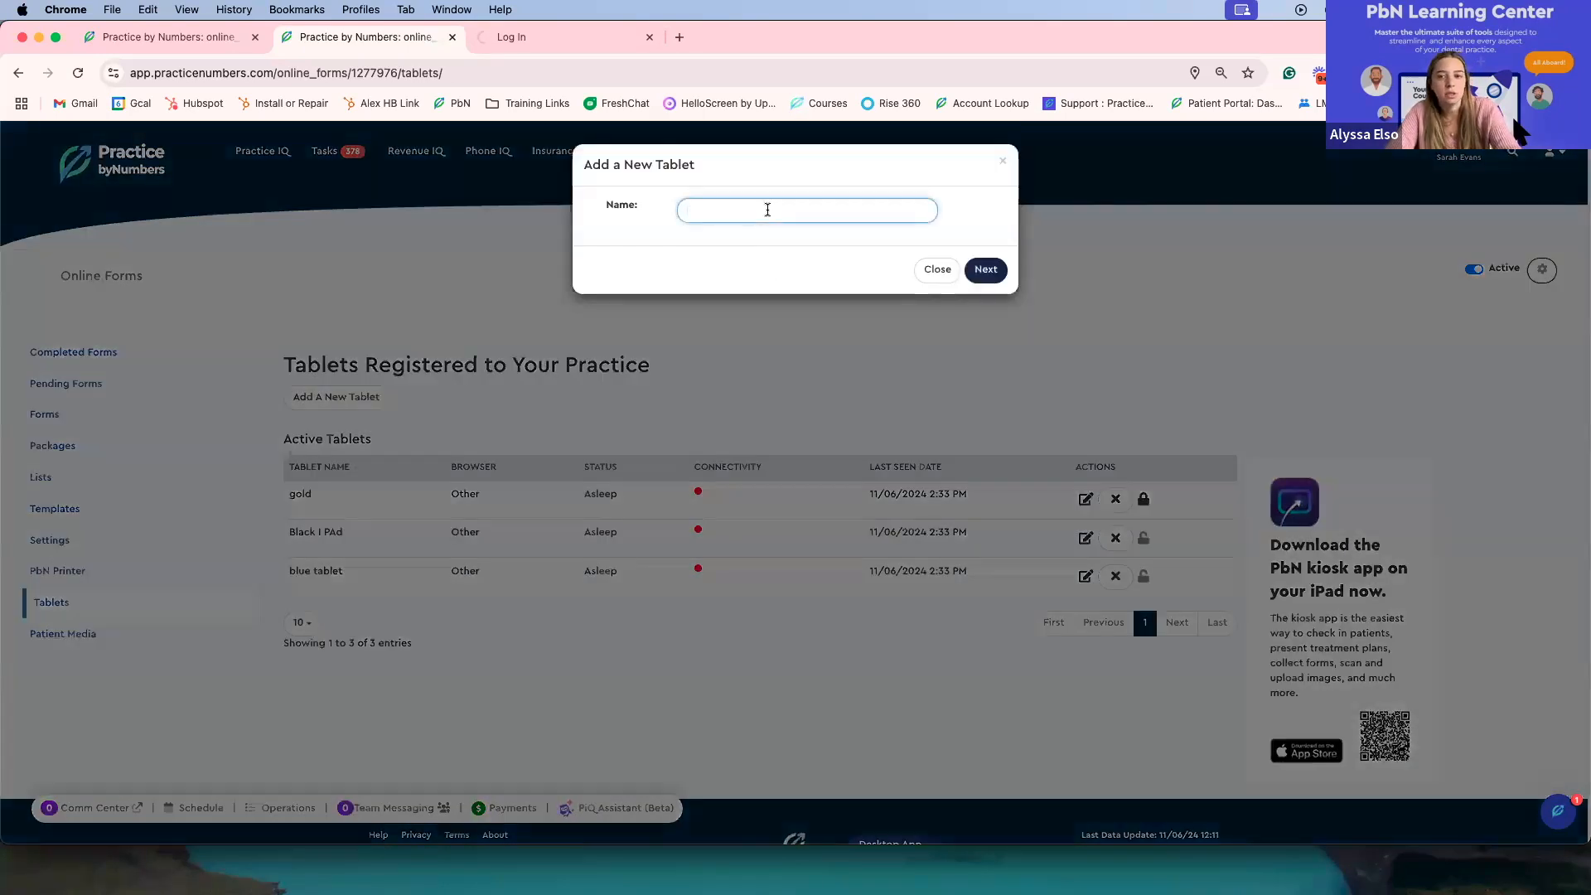
click(990, 271)
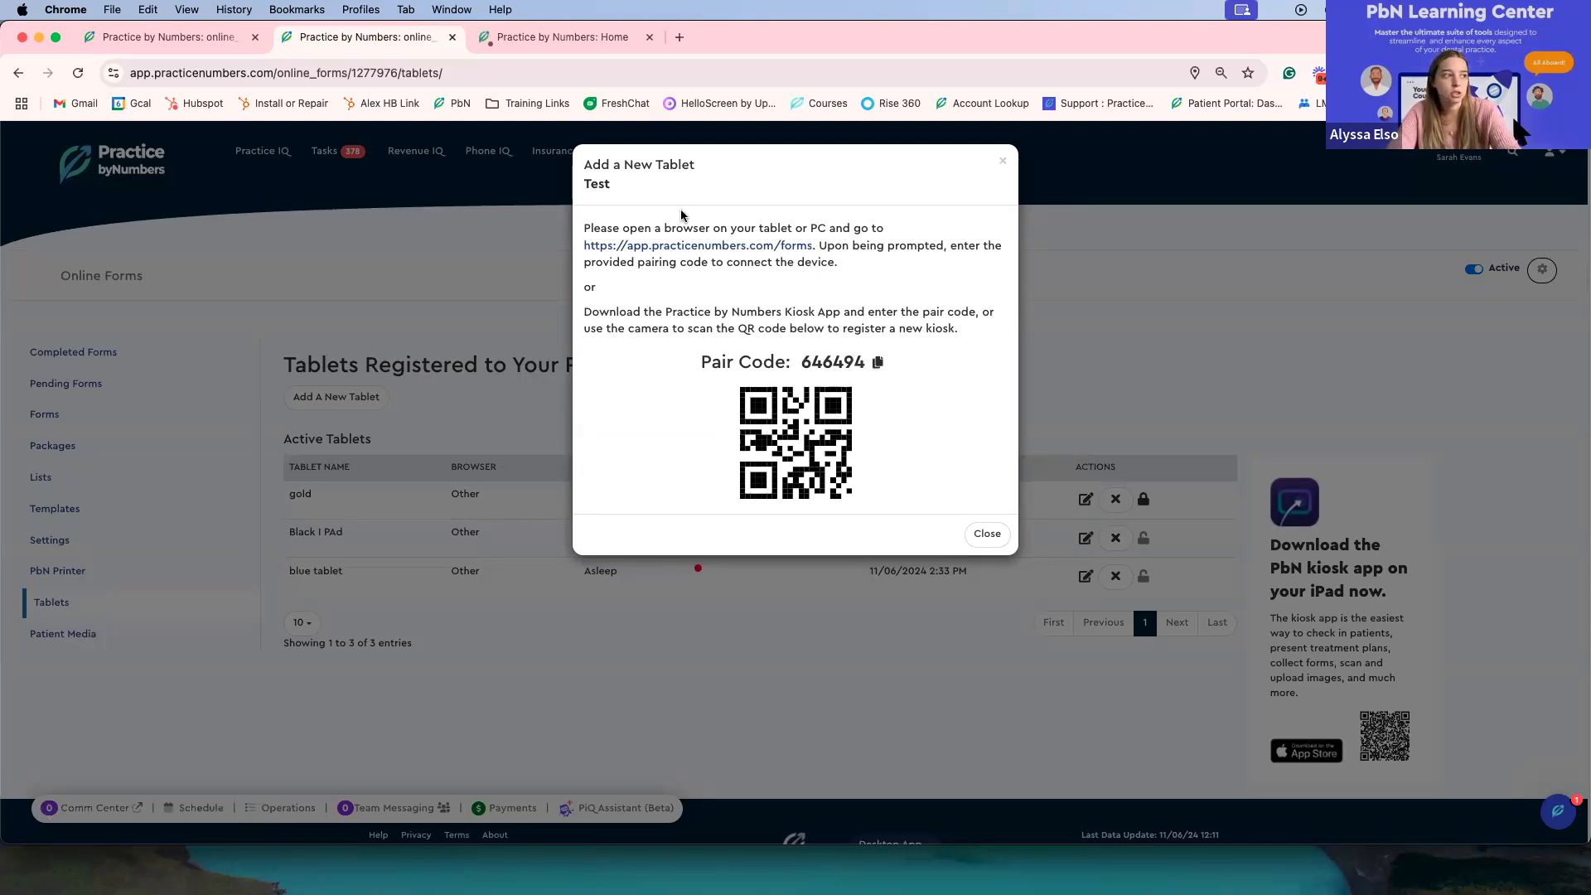
Step: Dismiss the saved-password warning on the QA site, open the Hoffman and Sons practice, and return to the production tablet pairing details
click(570, 41)
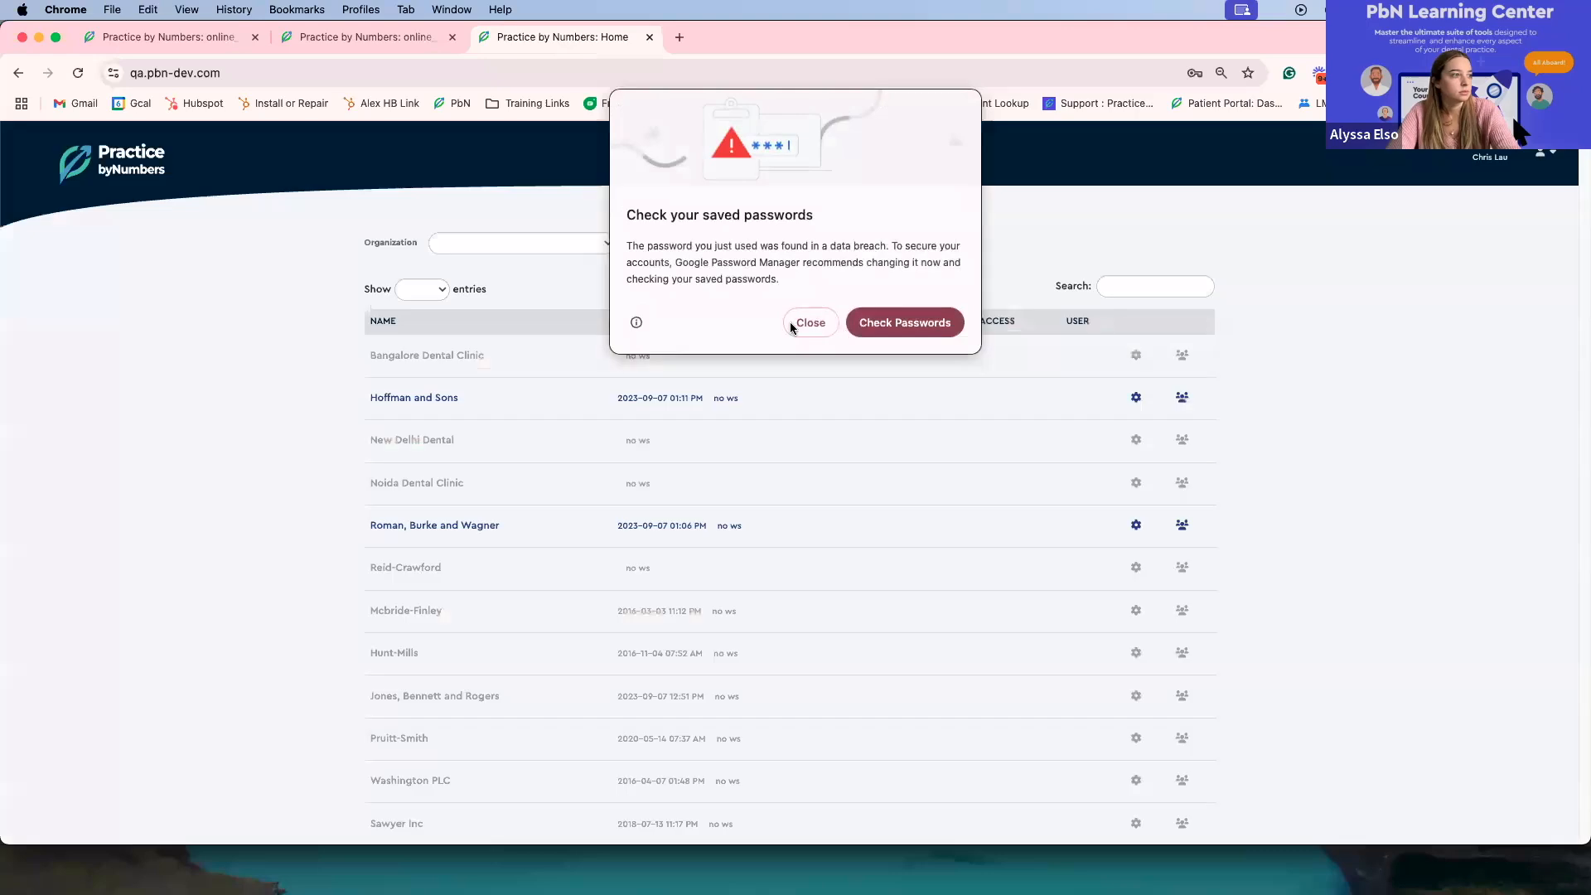
click(808, 322)
click(442, 398)
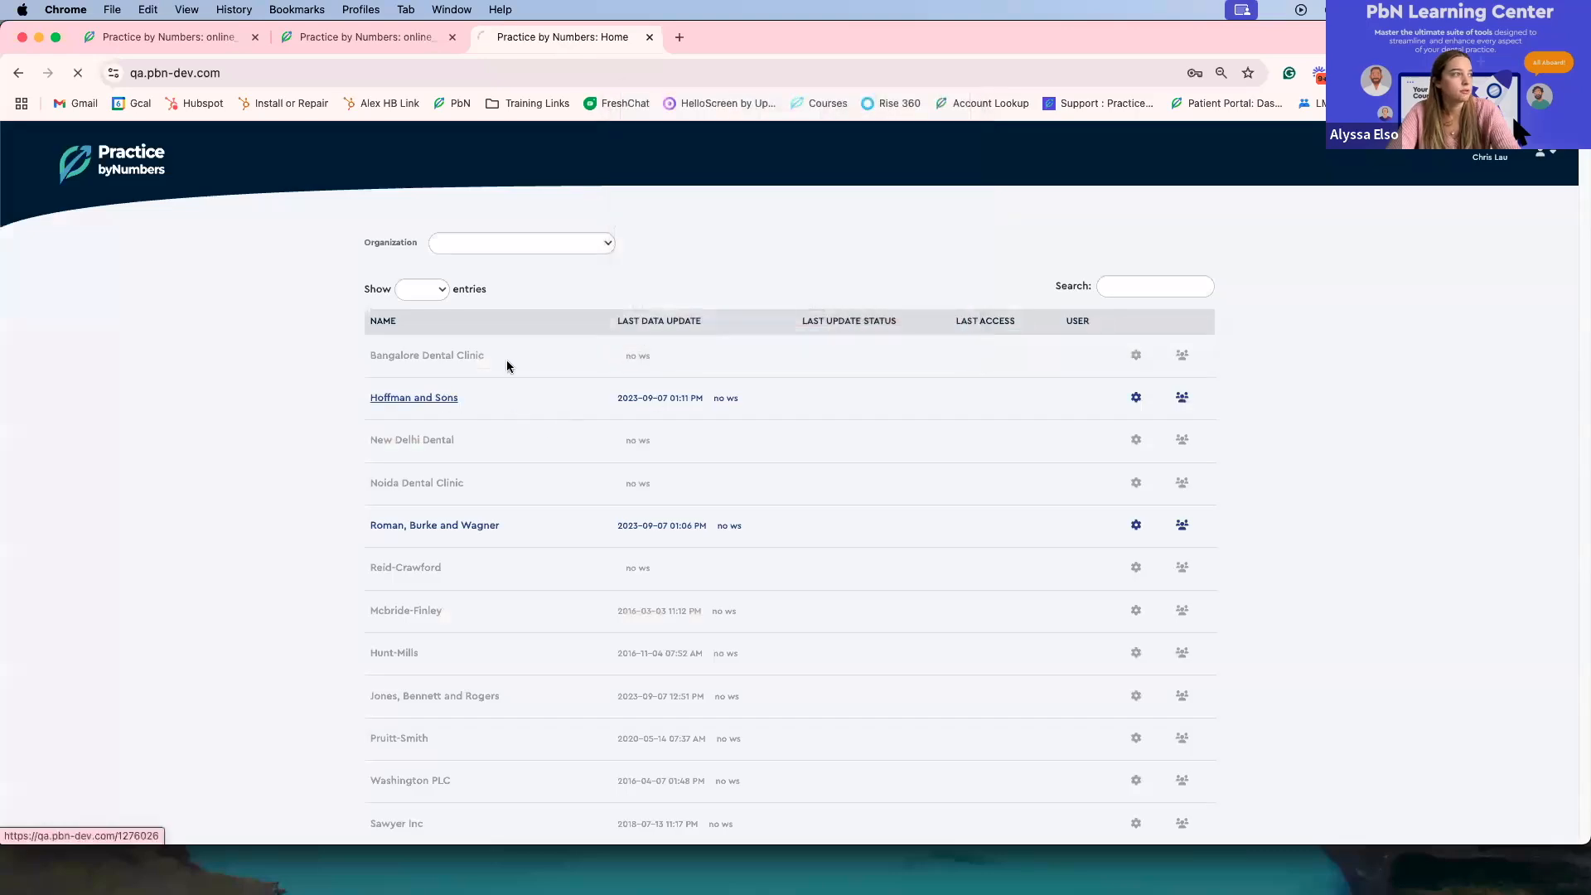
click(345, 38)
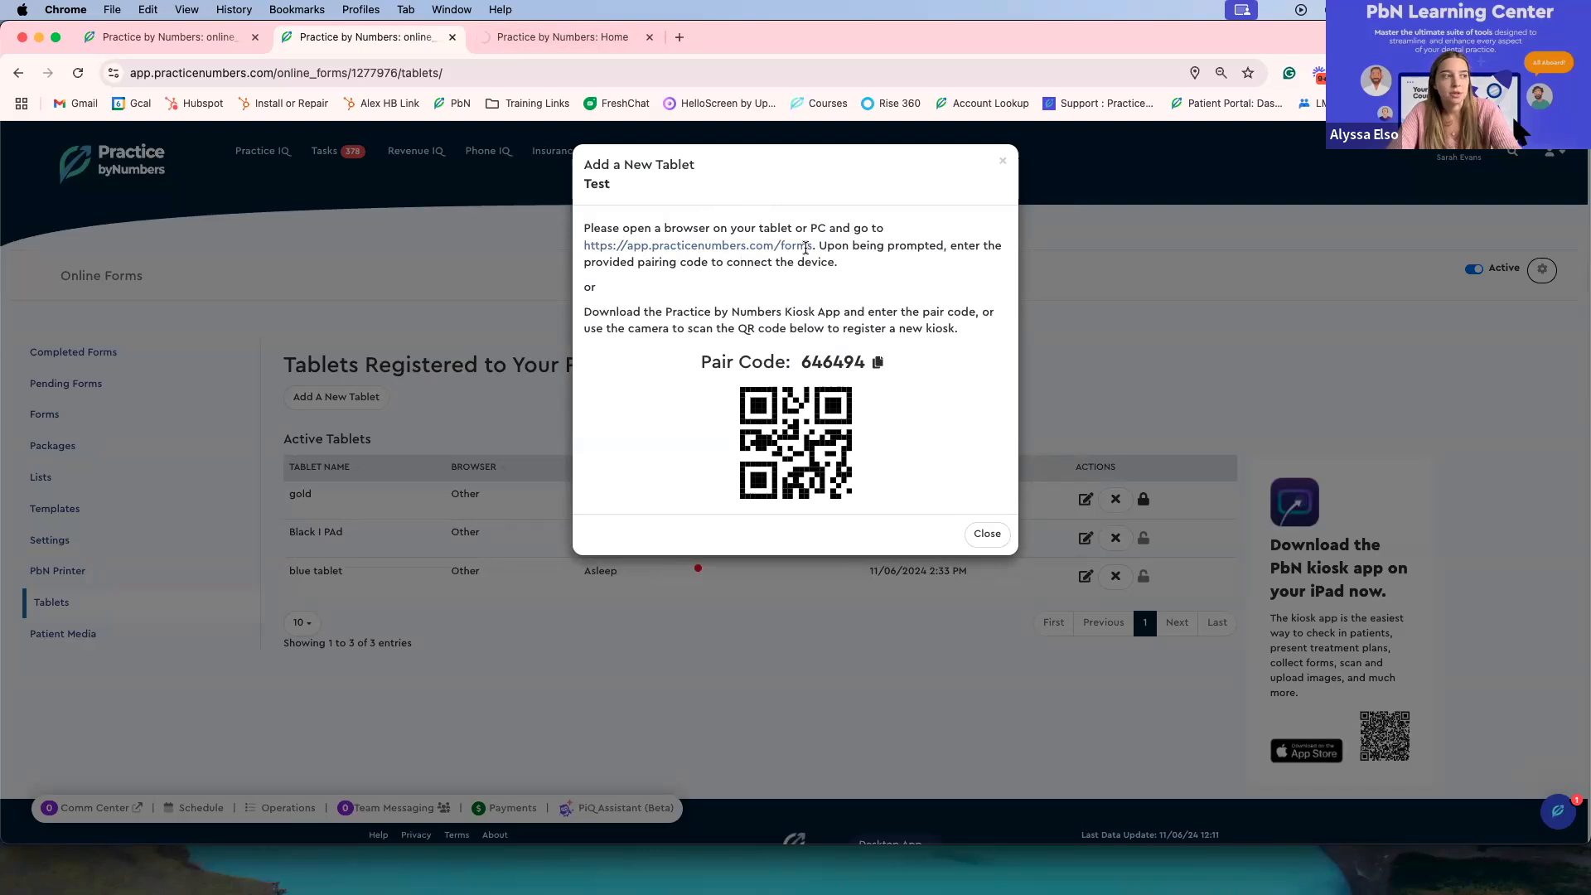
Step: Close the new tablet's pairing details and inspect the name and access PIN settings of the gold and Black I PAd tablets without saving
click(986, 535)
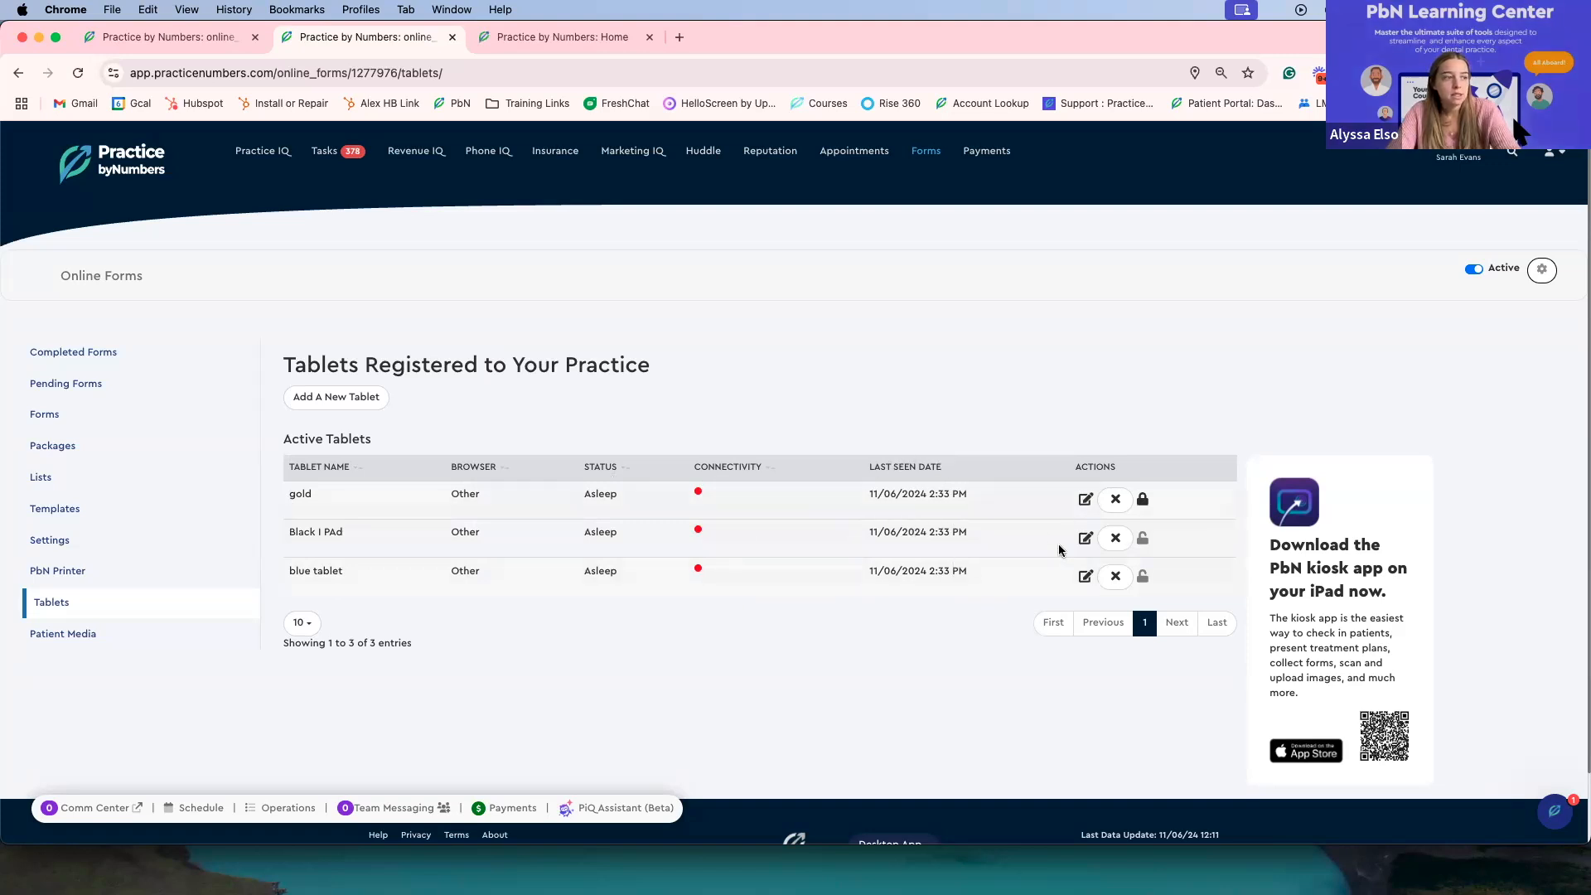
click(1086, 499)
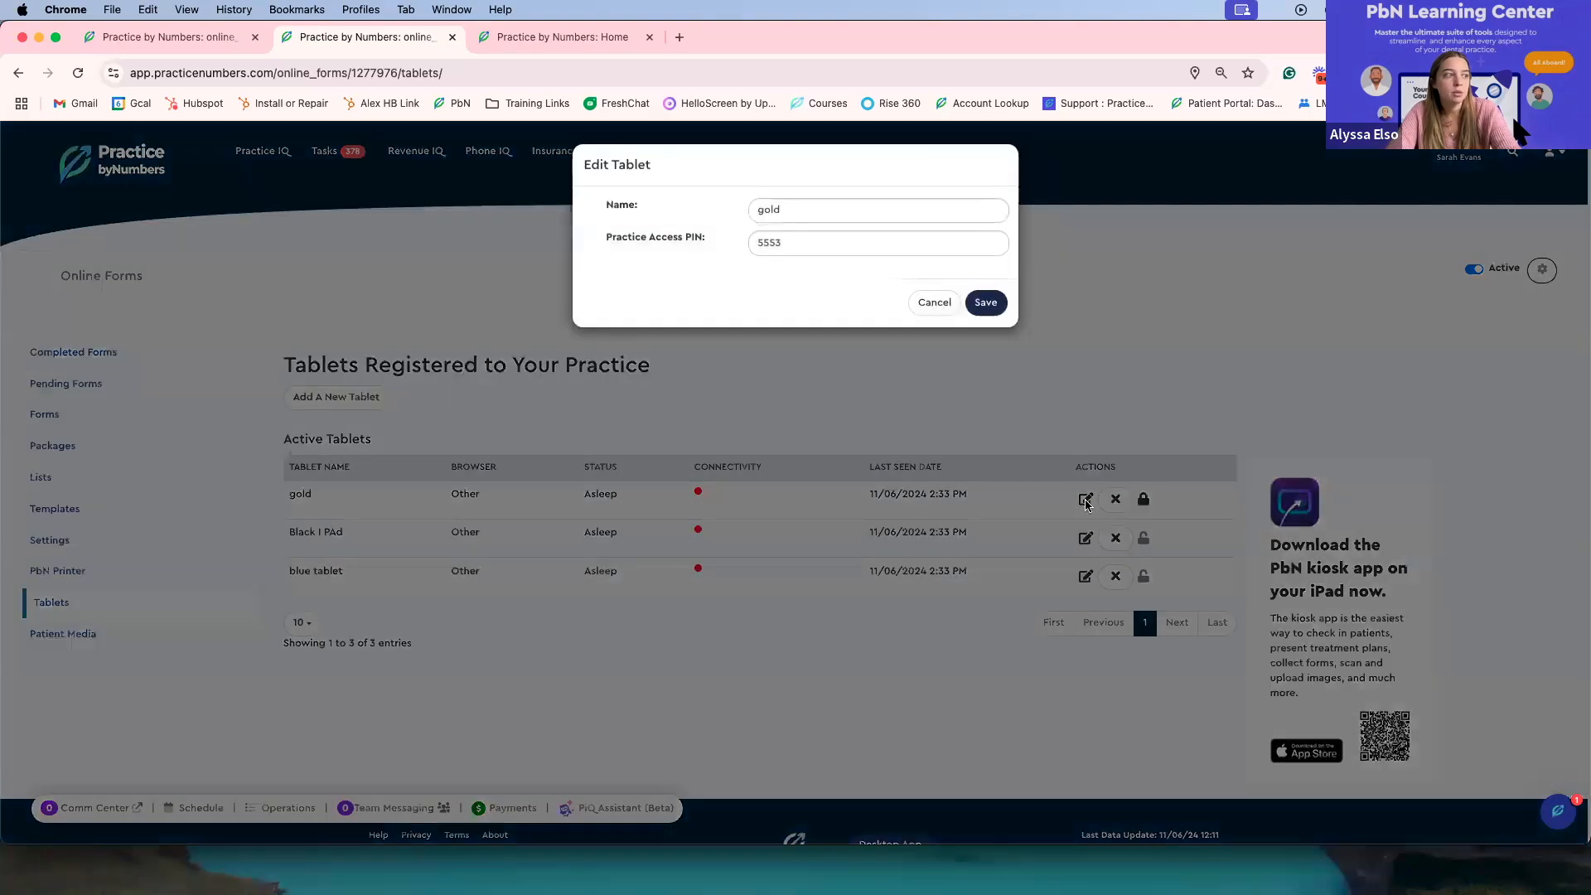
drag(809, 241, 752, 235)
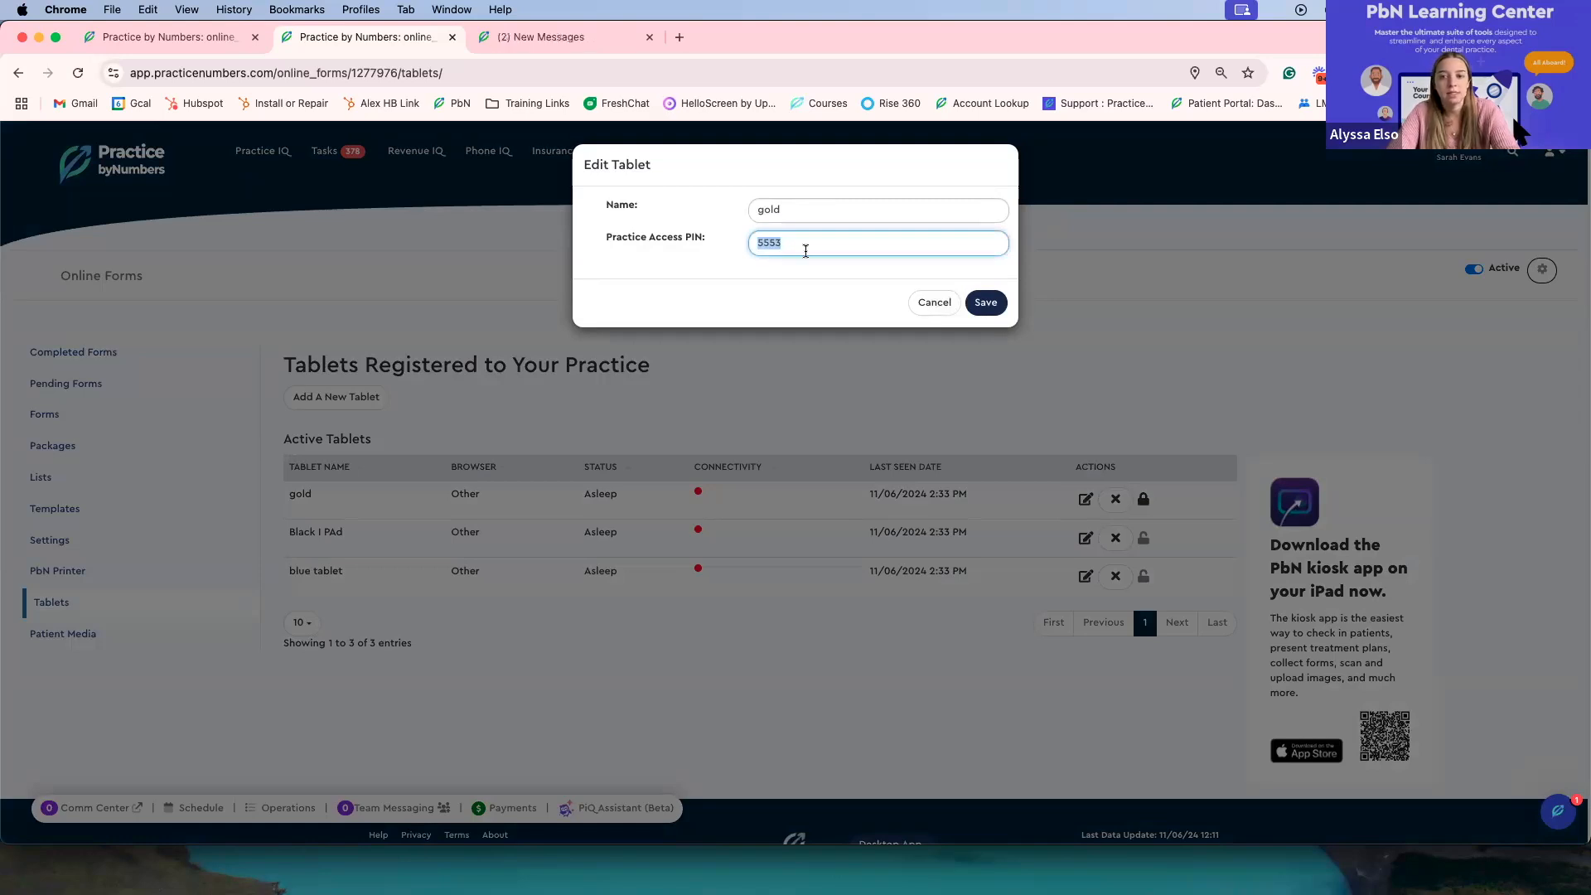
click(926, 303)
click(1086, 538)
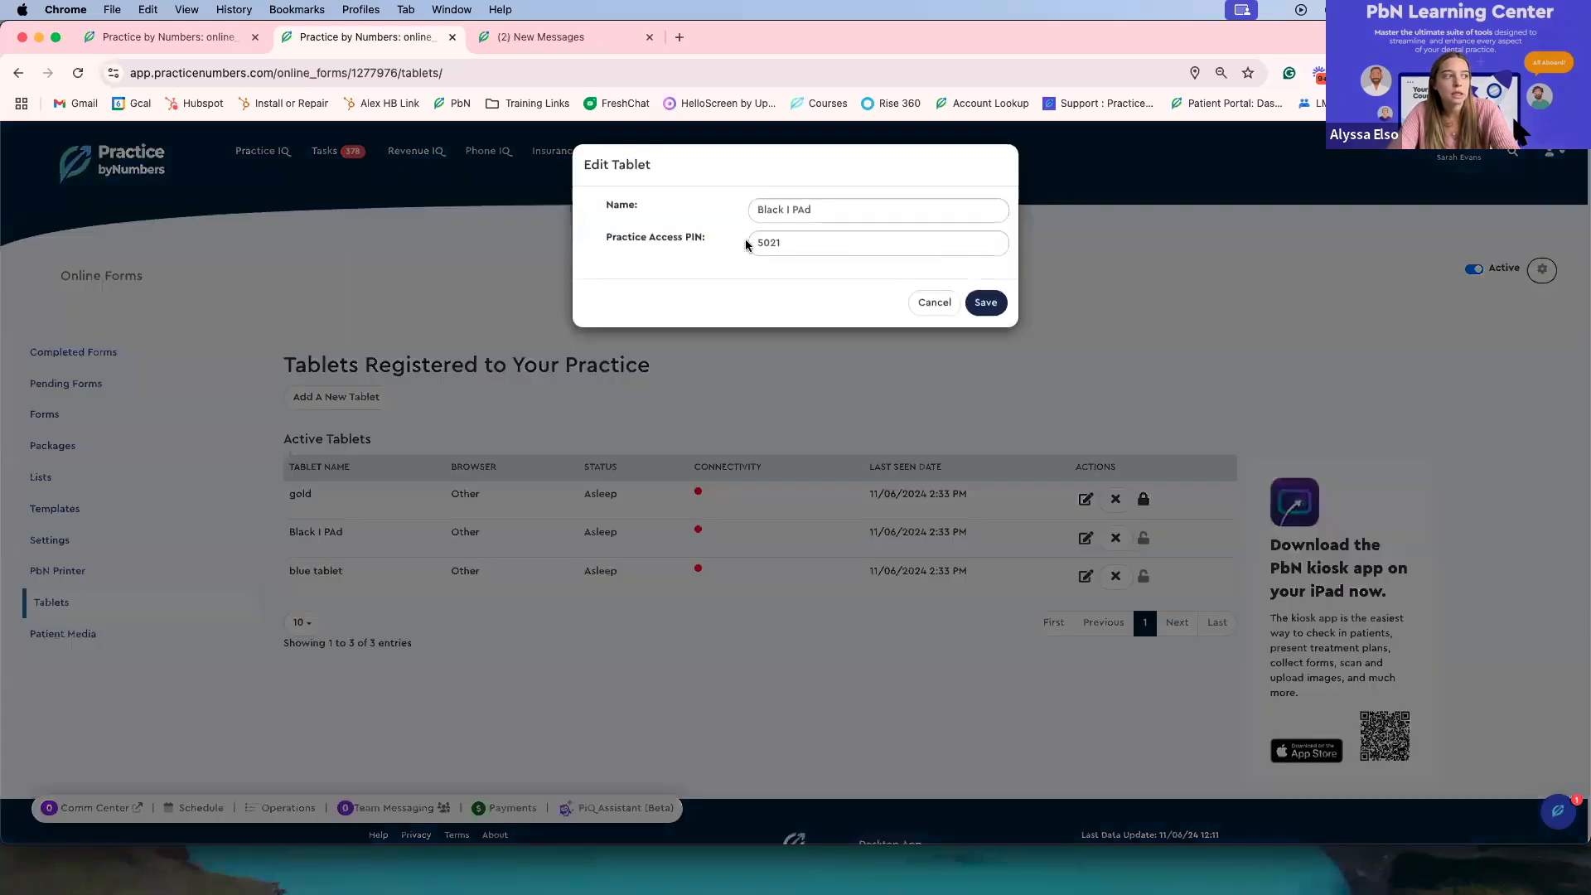
click(926, 305)
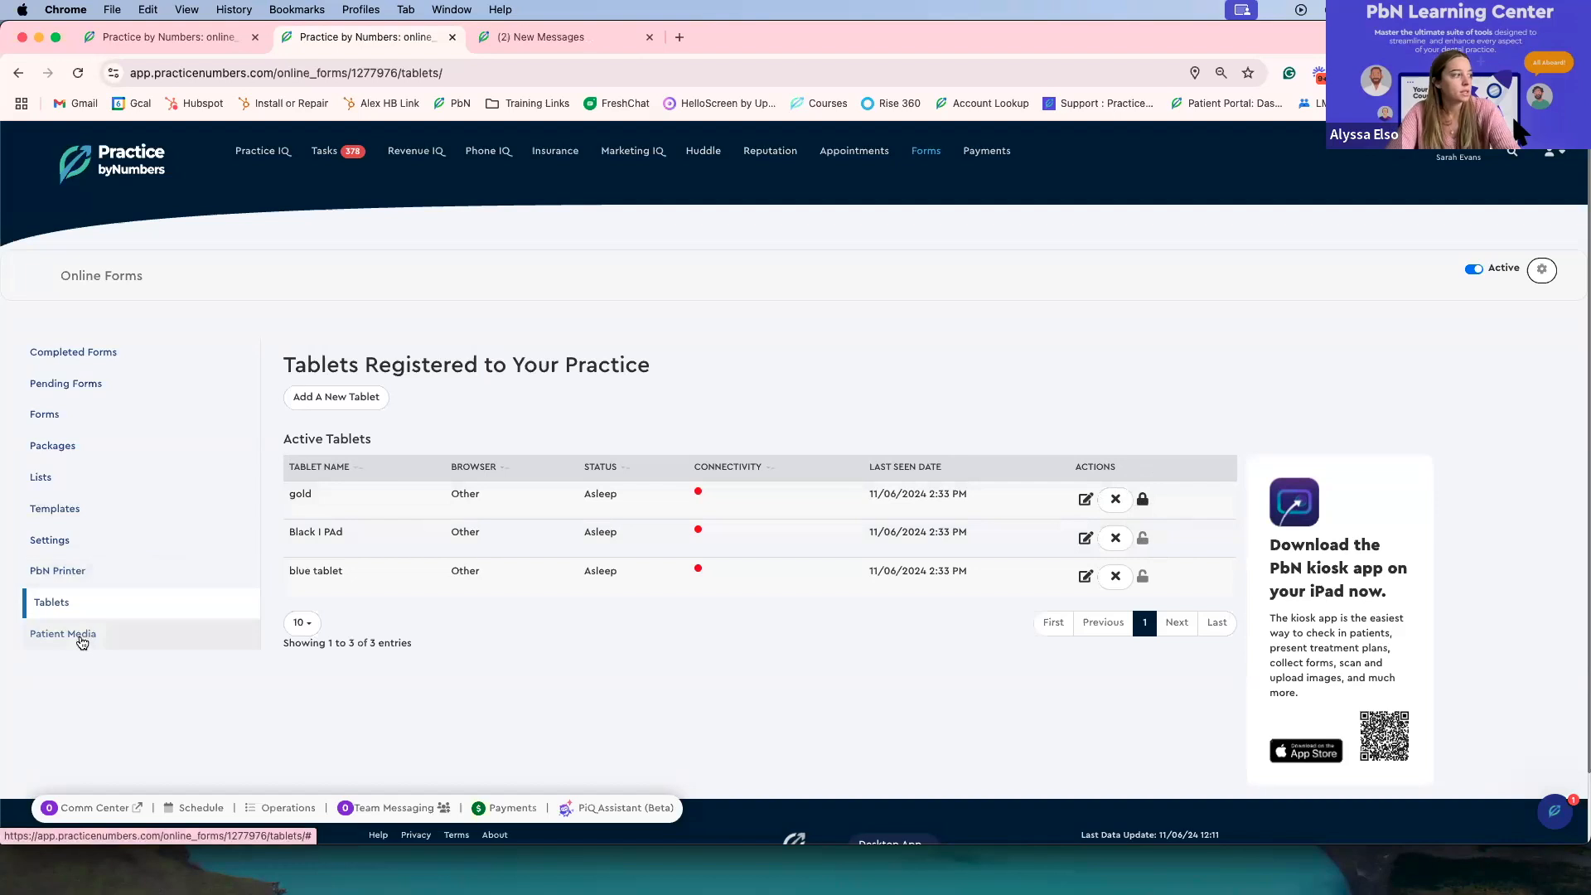
Step: Open Patient Media and examine its upload date filter and patient name search
click(80, 641)
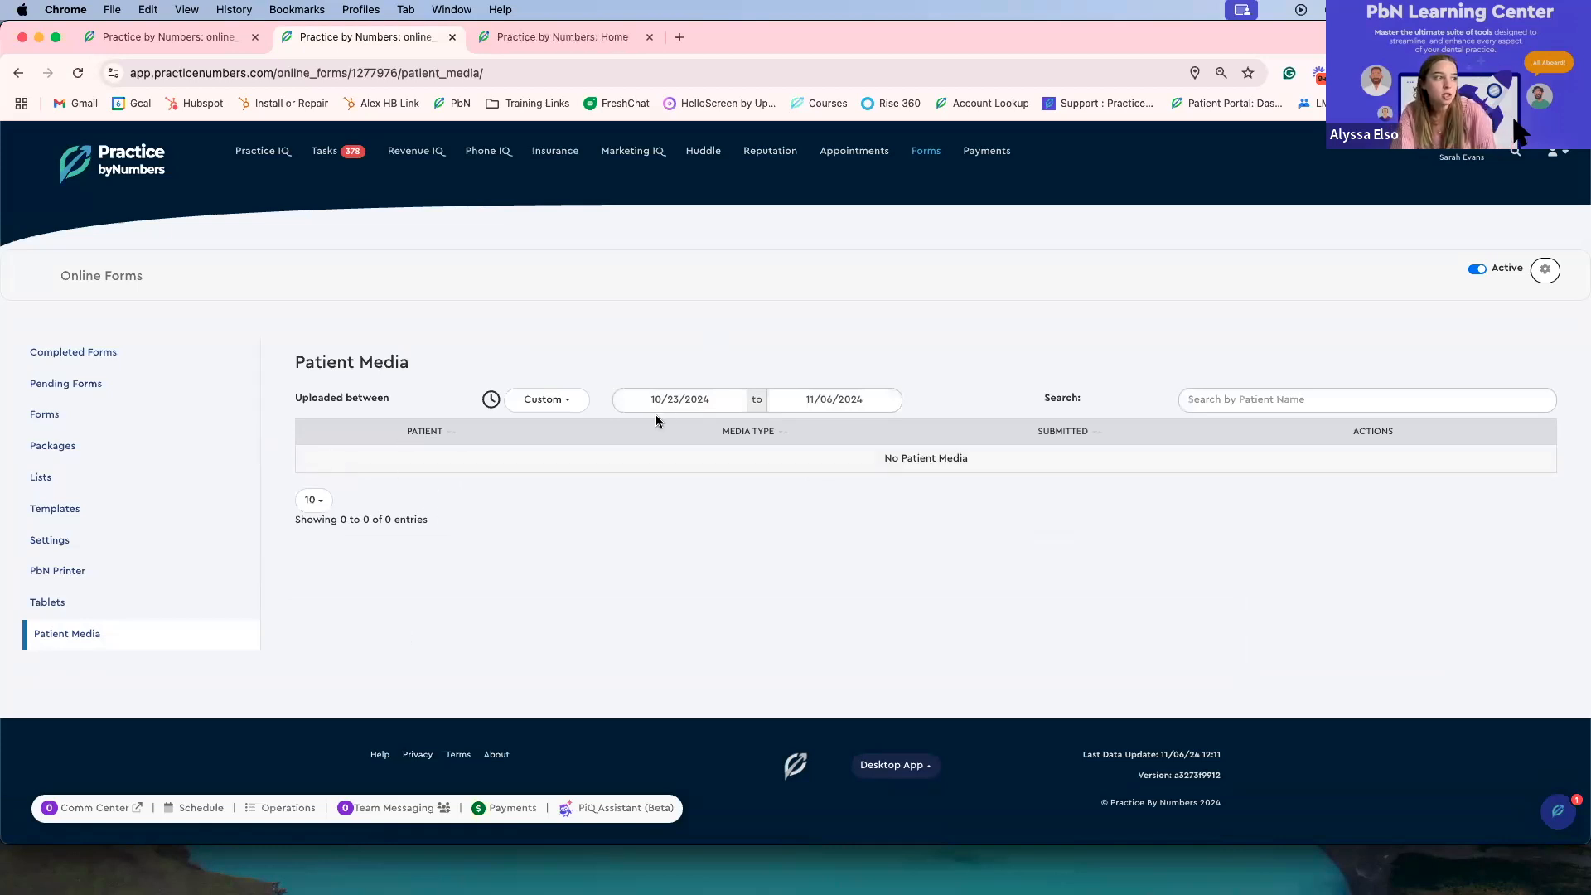
click(676, 398)
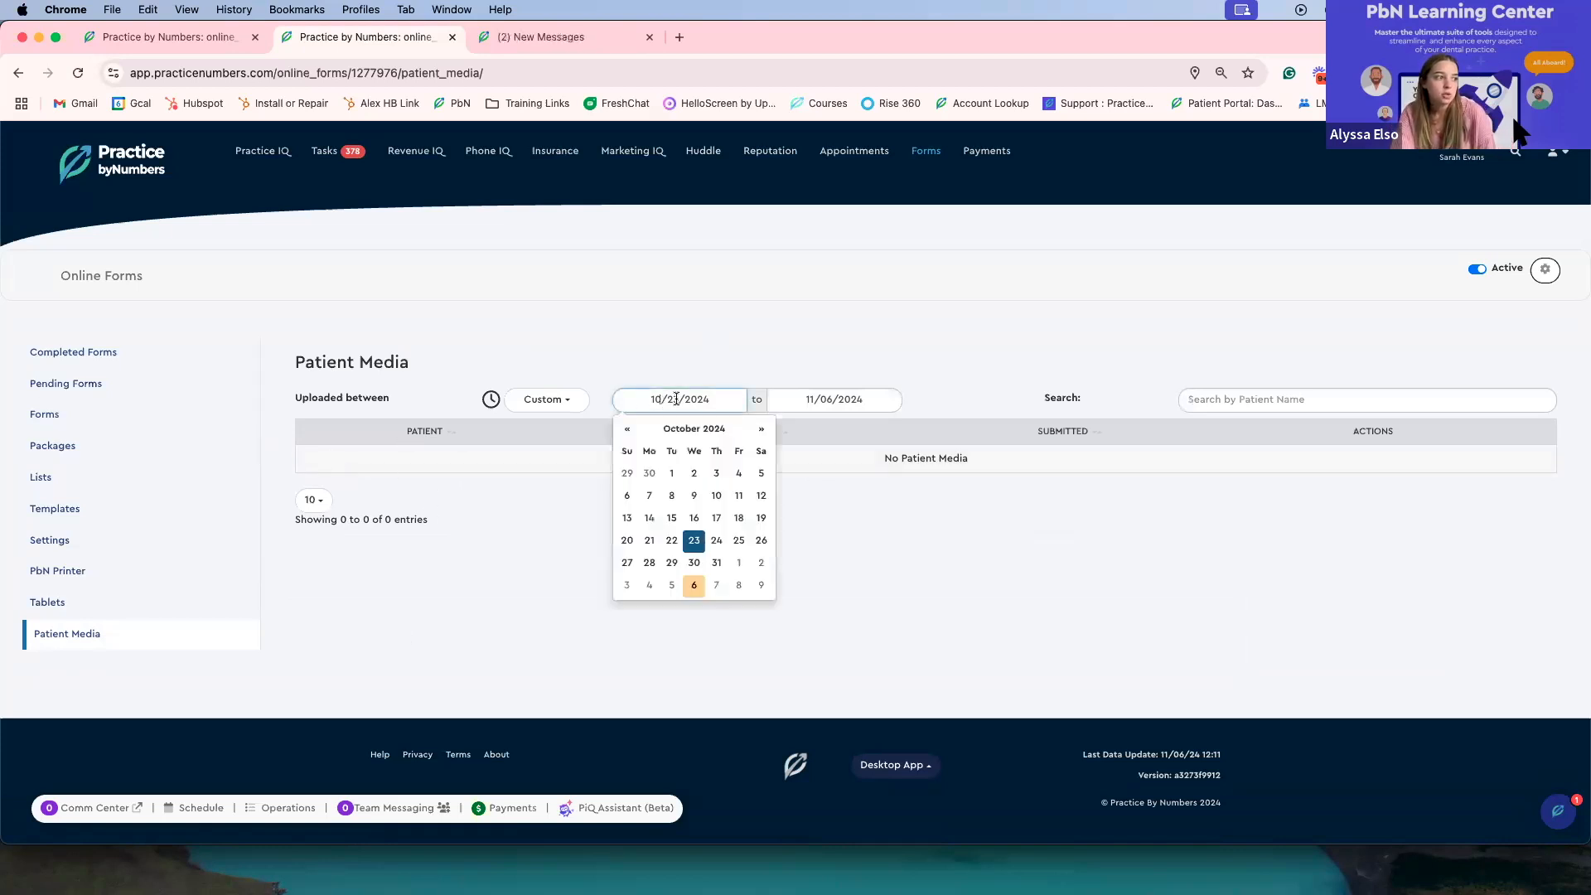
click(1298, 403)
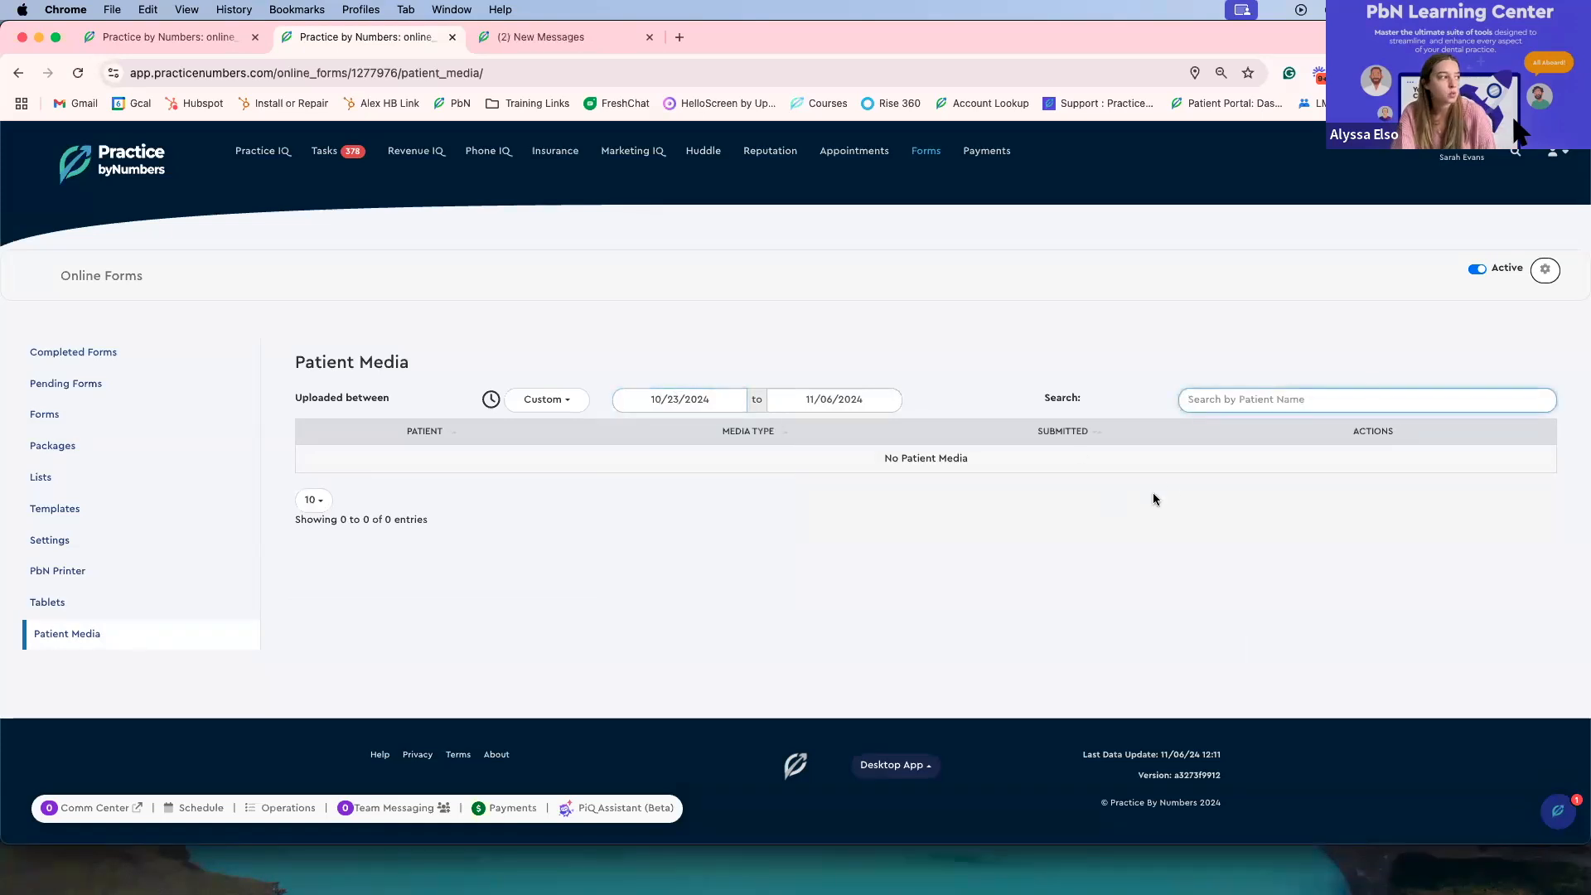
Step: Switch to the QA practice, dismiss the error and notification requests, and open its Forms section
click(619, 34)
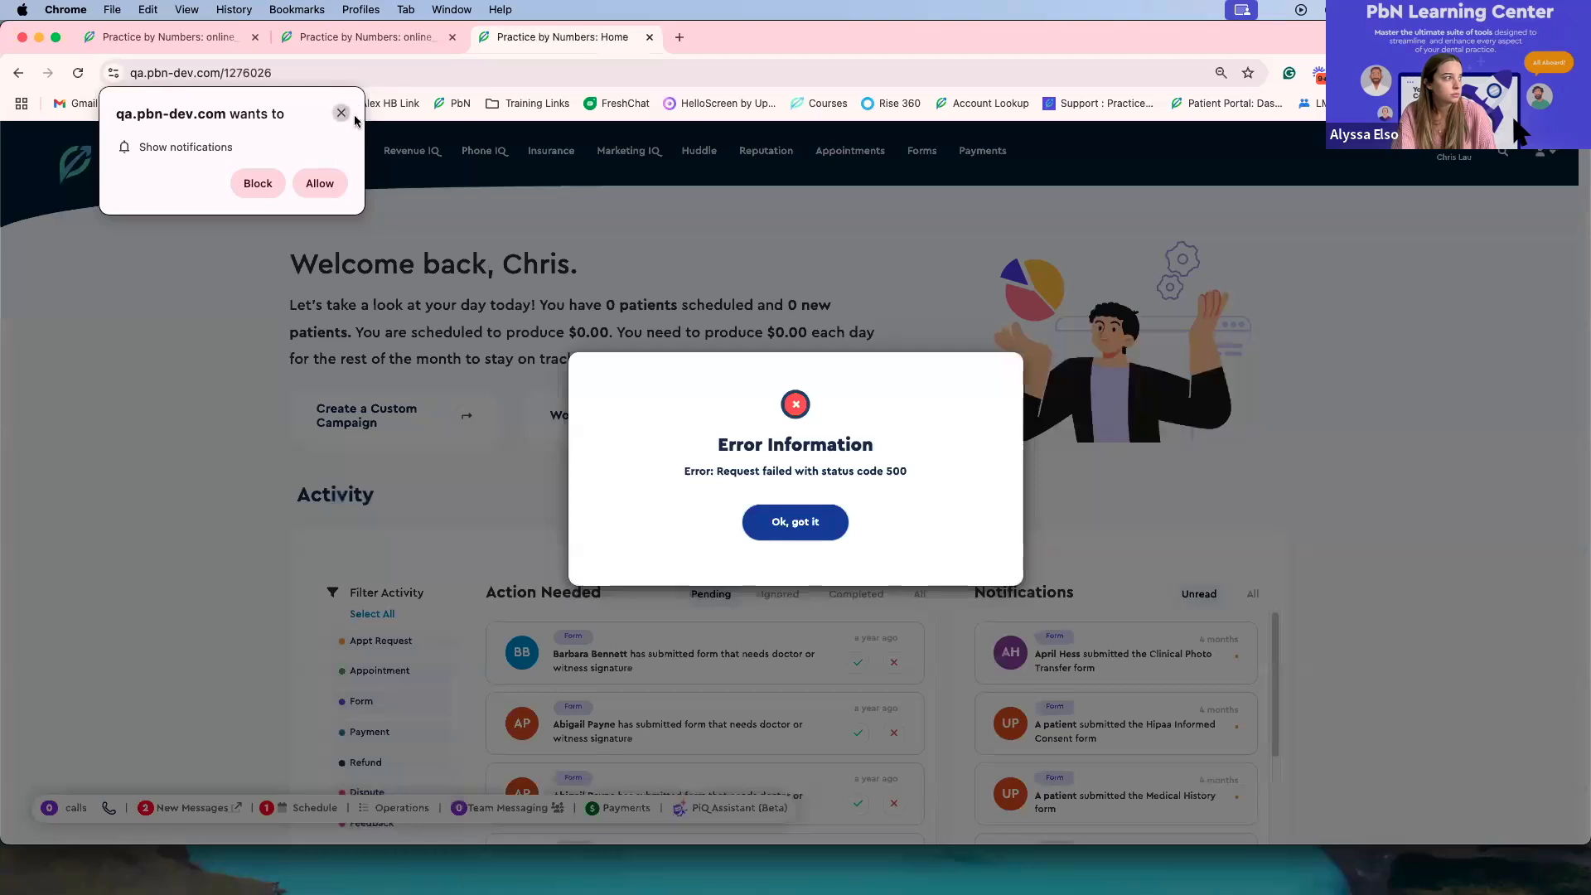
click(781, 522)
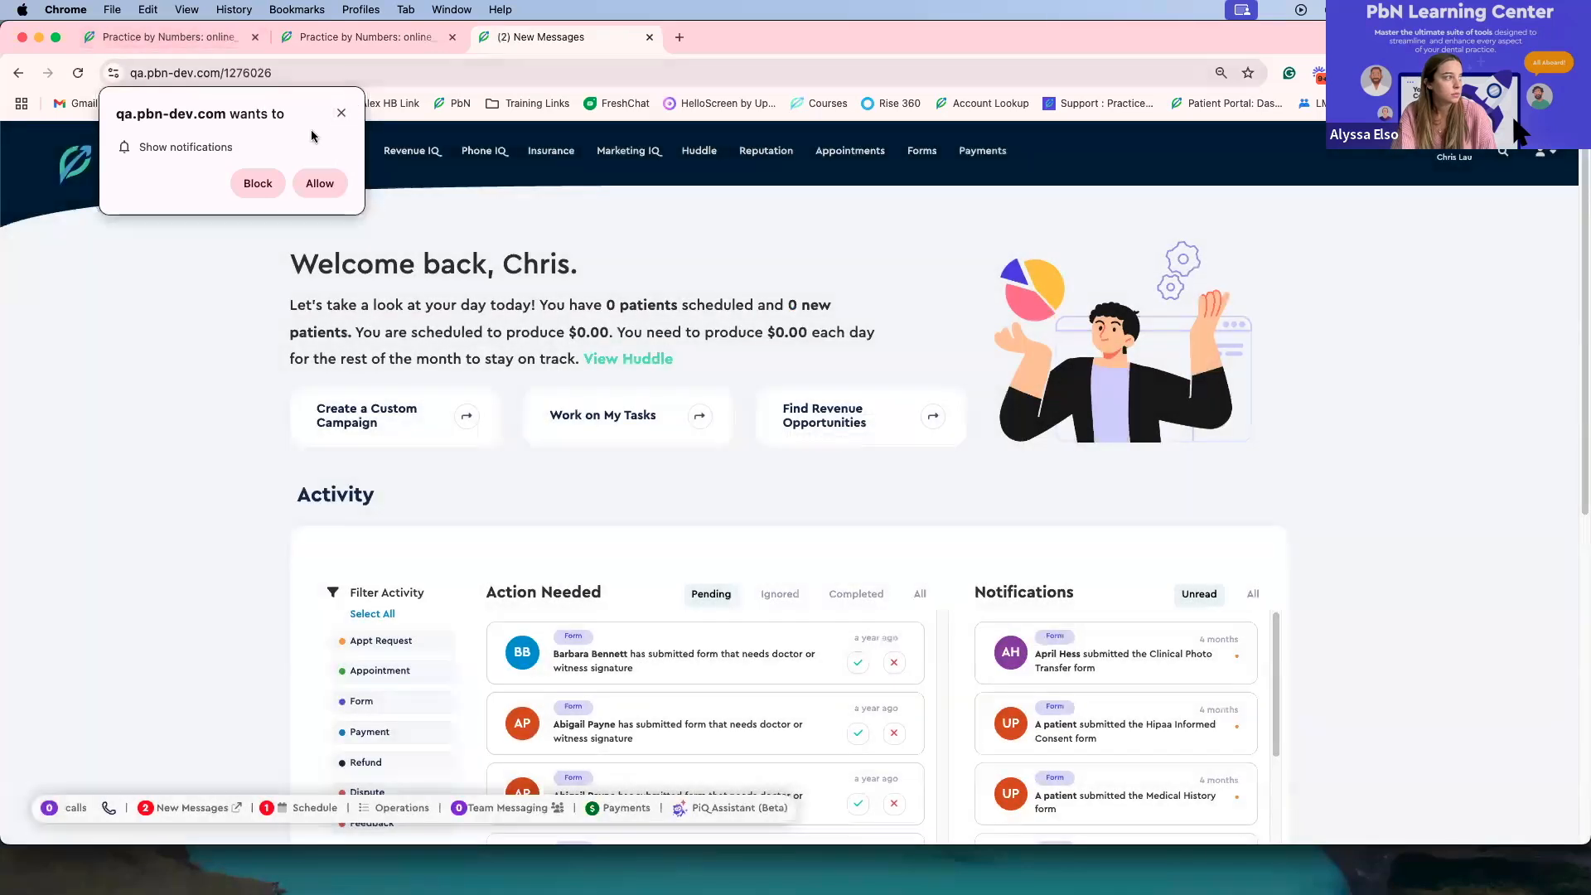
click(341, 114)
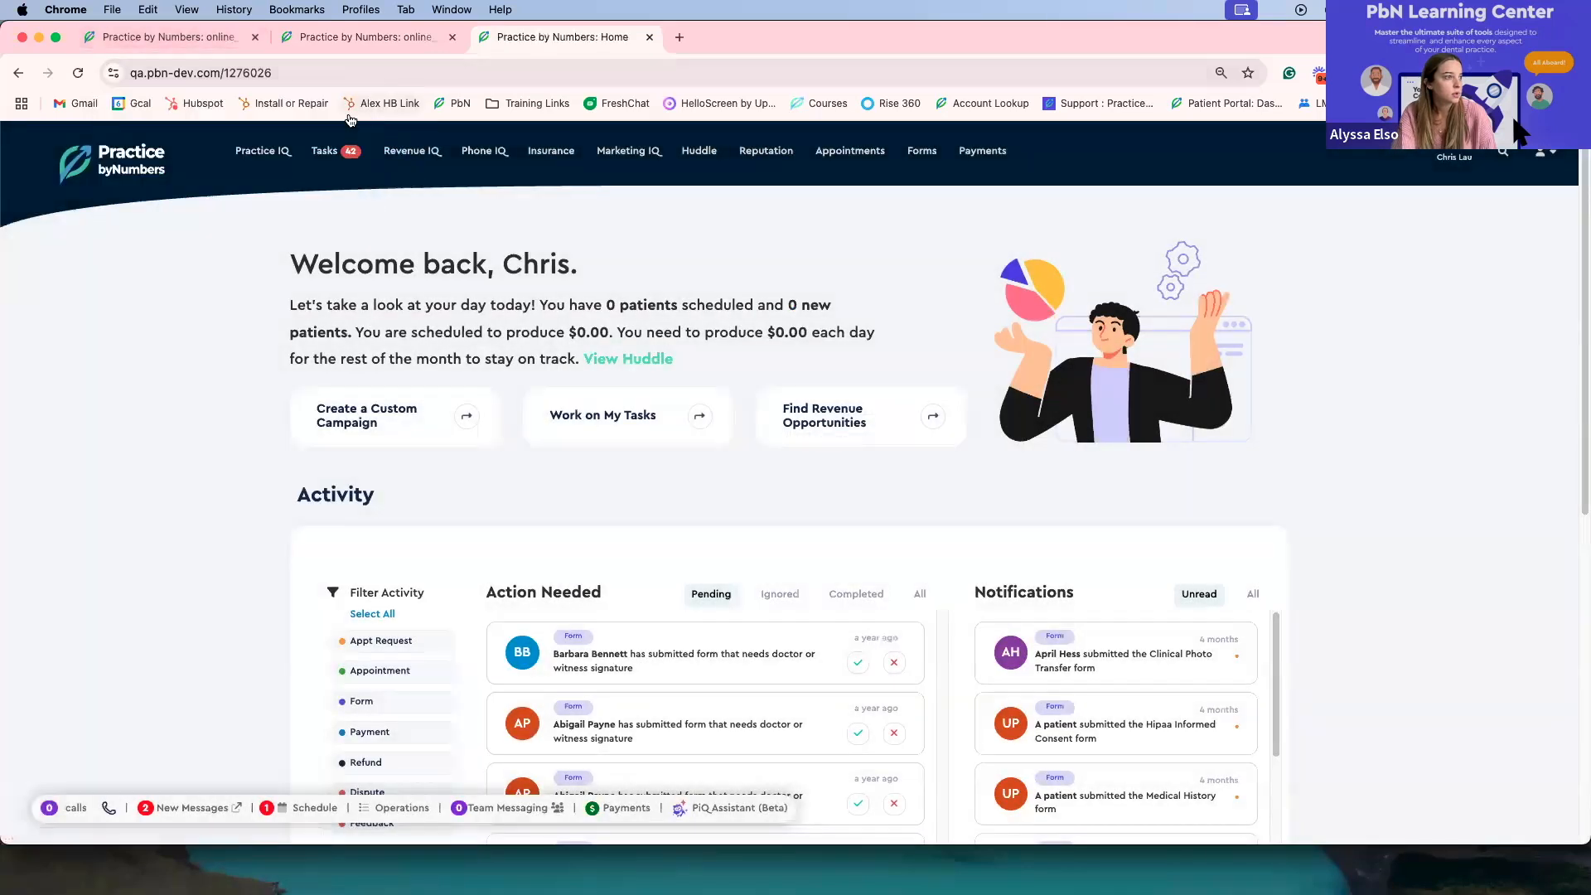
click(919, 152)
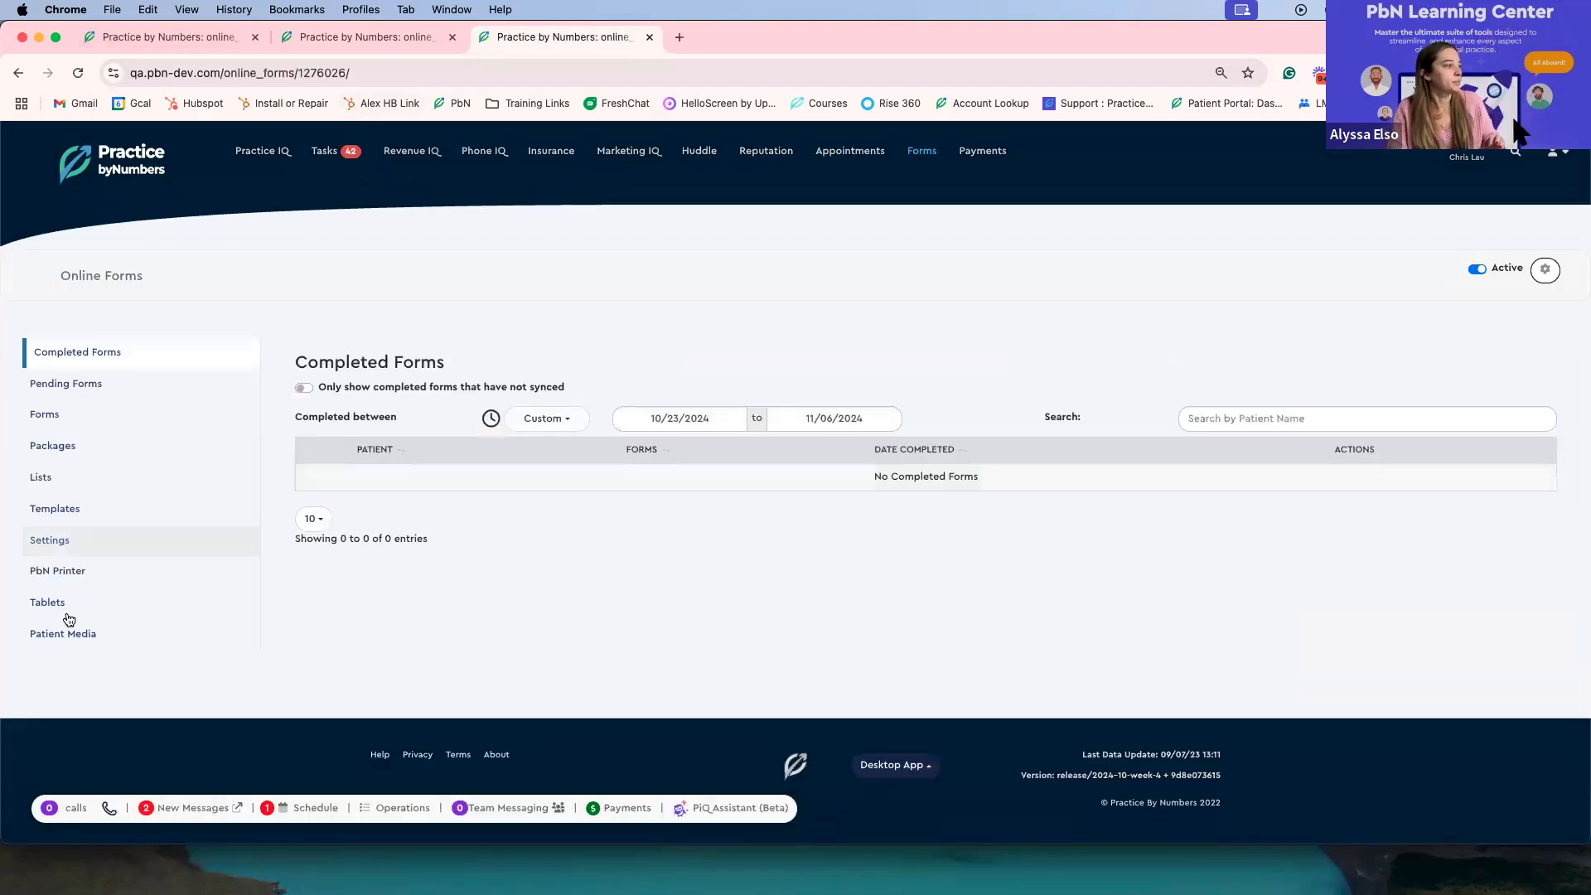
Step: Add a new tablet named Test in the QA practice's Tablets section
click(63, 609)
click(794, 520)
click(365, 397)
click(700, 213)
text(Test)
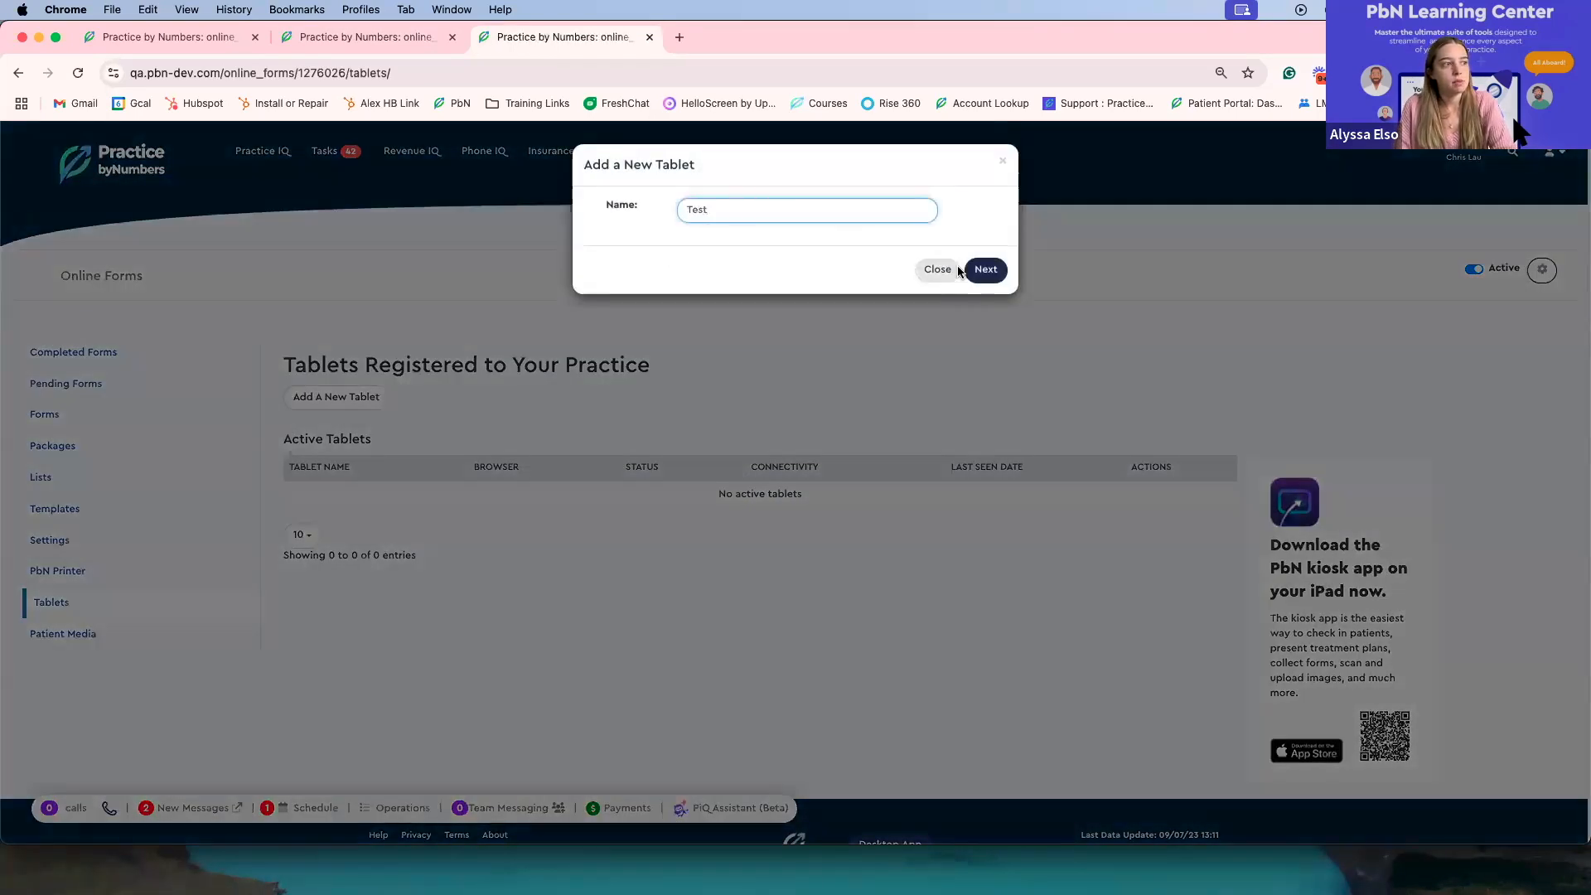
click(985, 269)
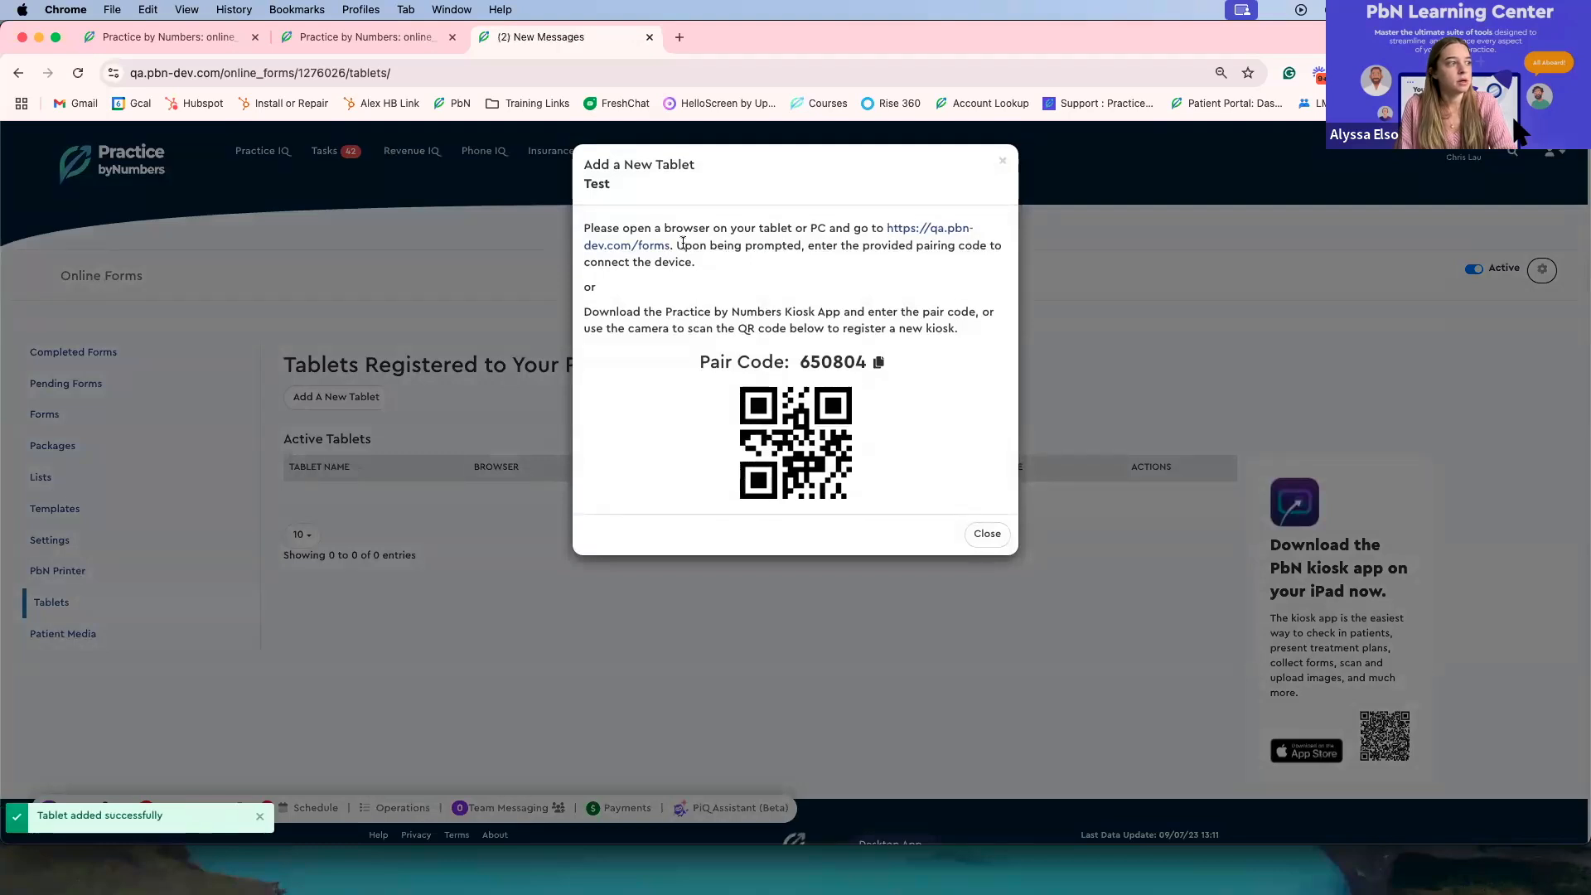
drag(670, 245, 889, 229)
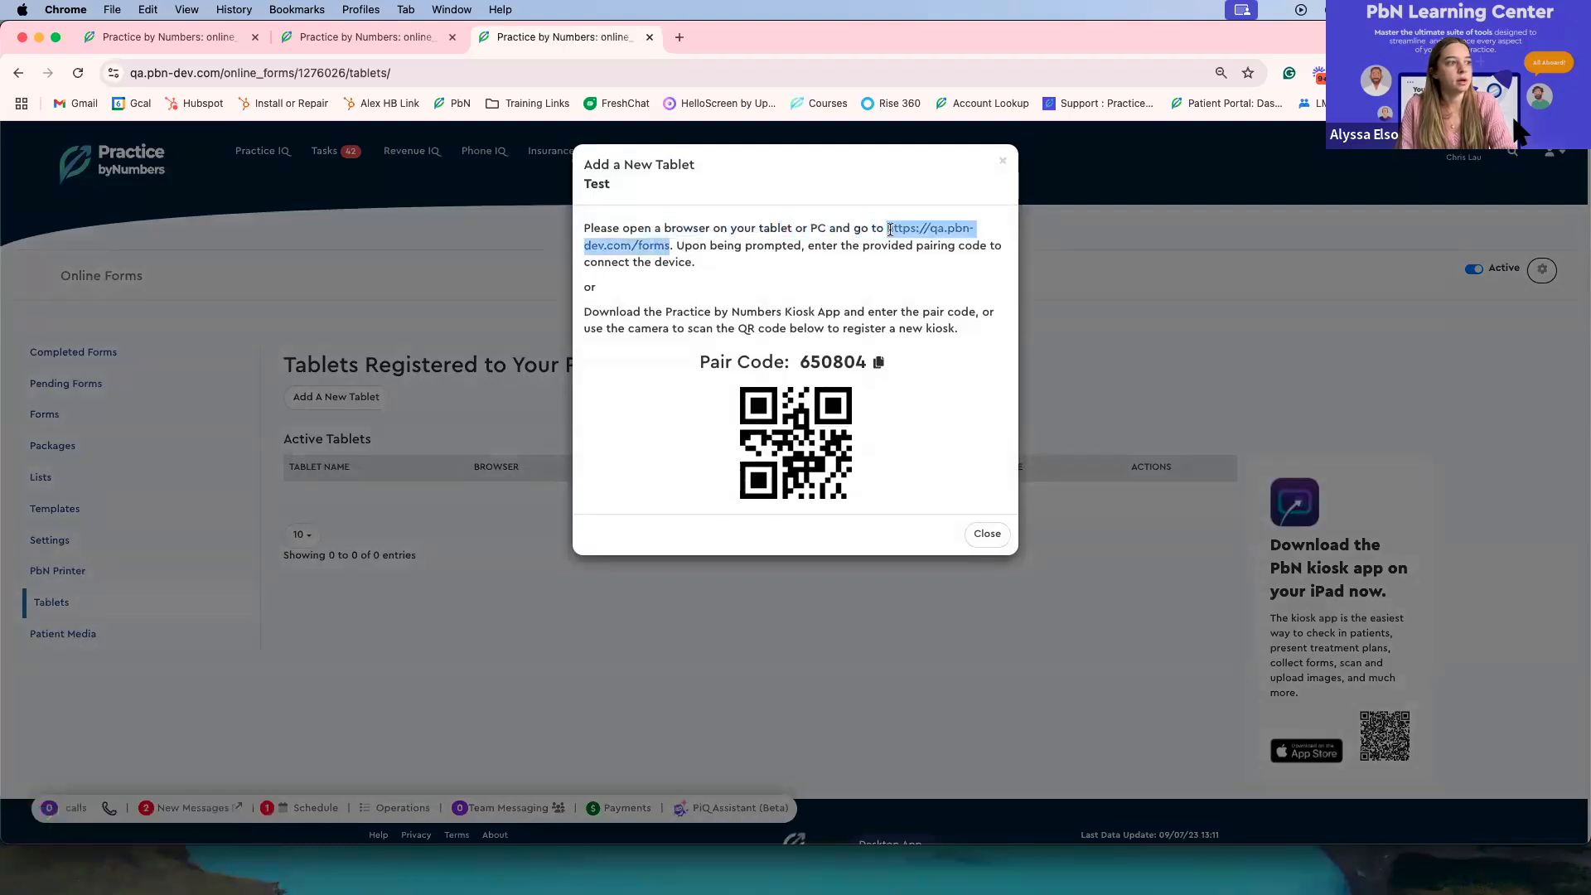
key(super+c)
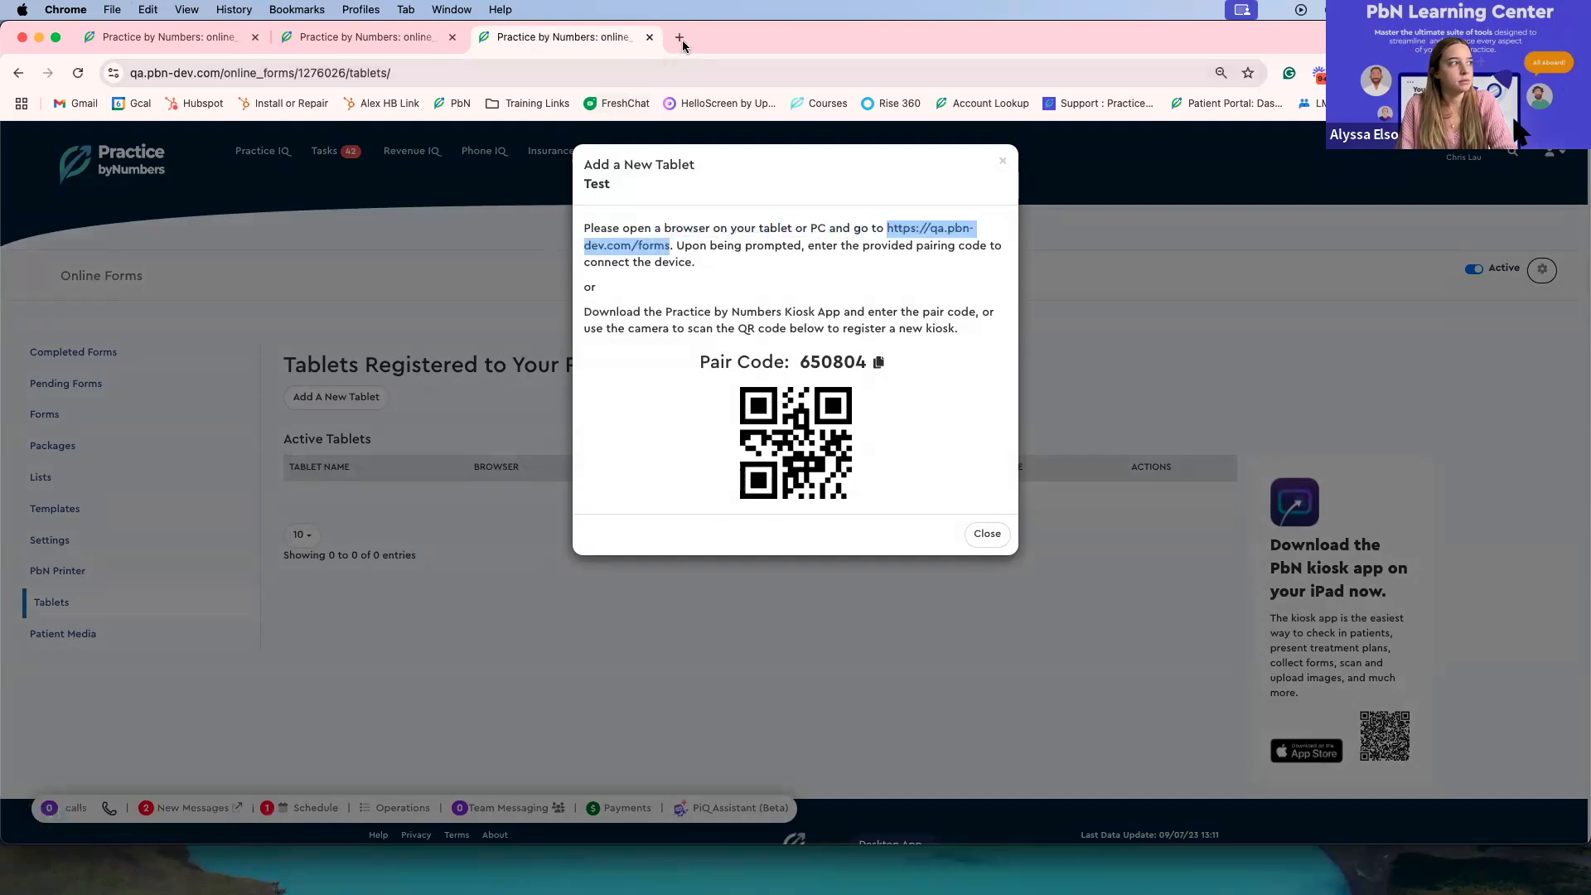
click(683, 40)
key(super+v)
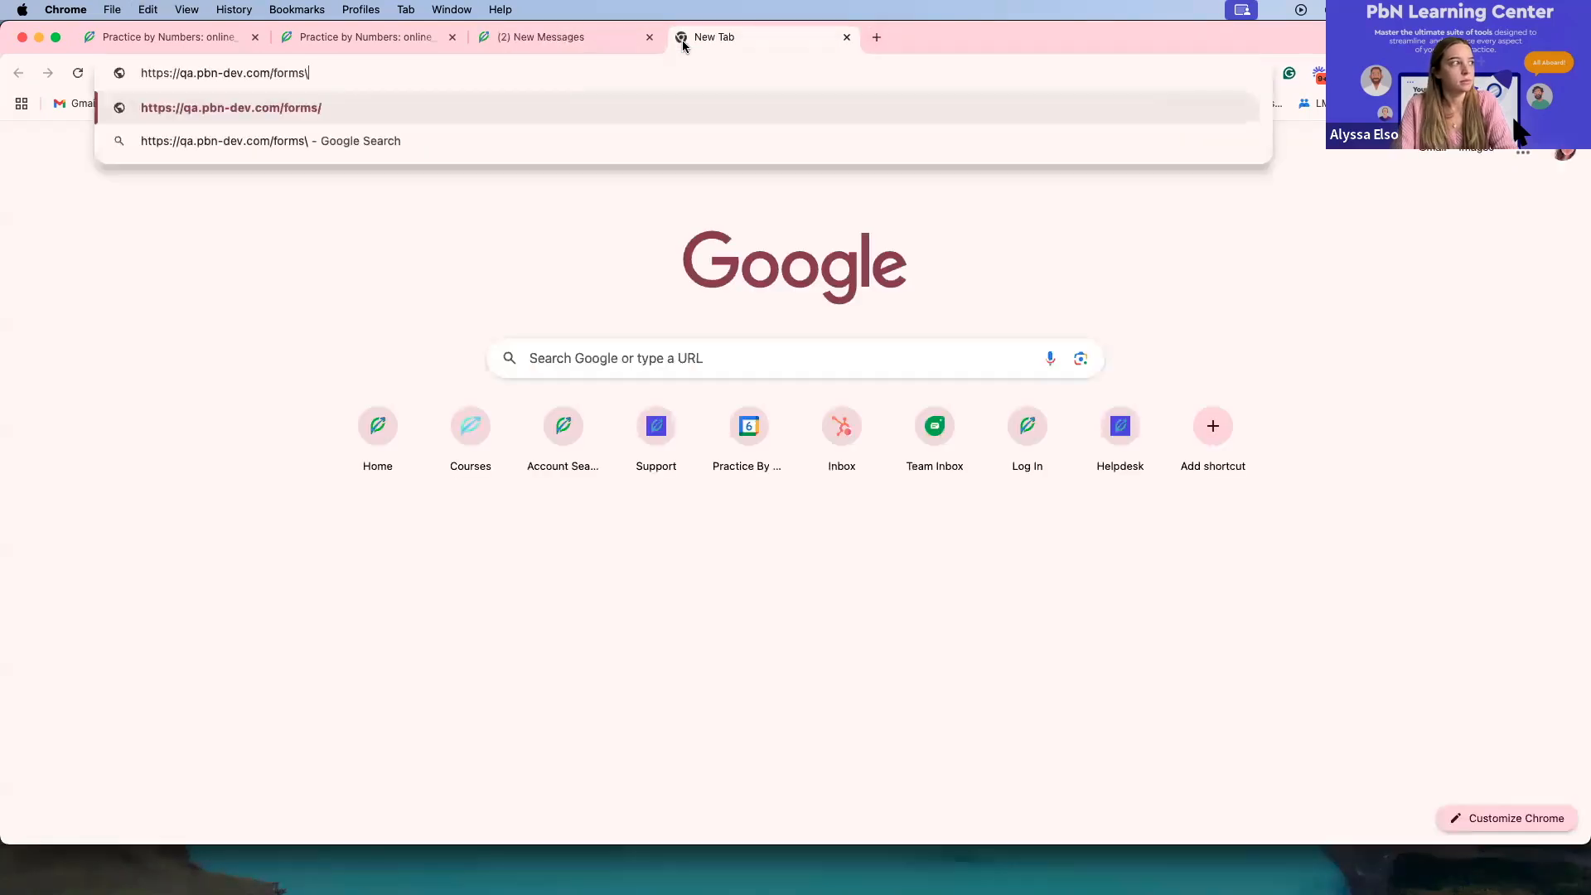
key(Return)
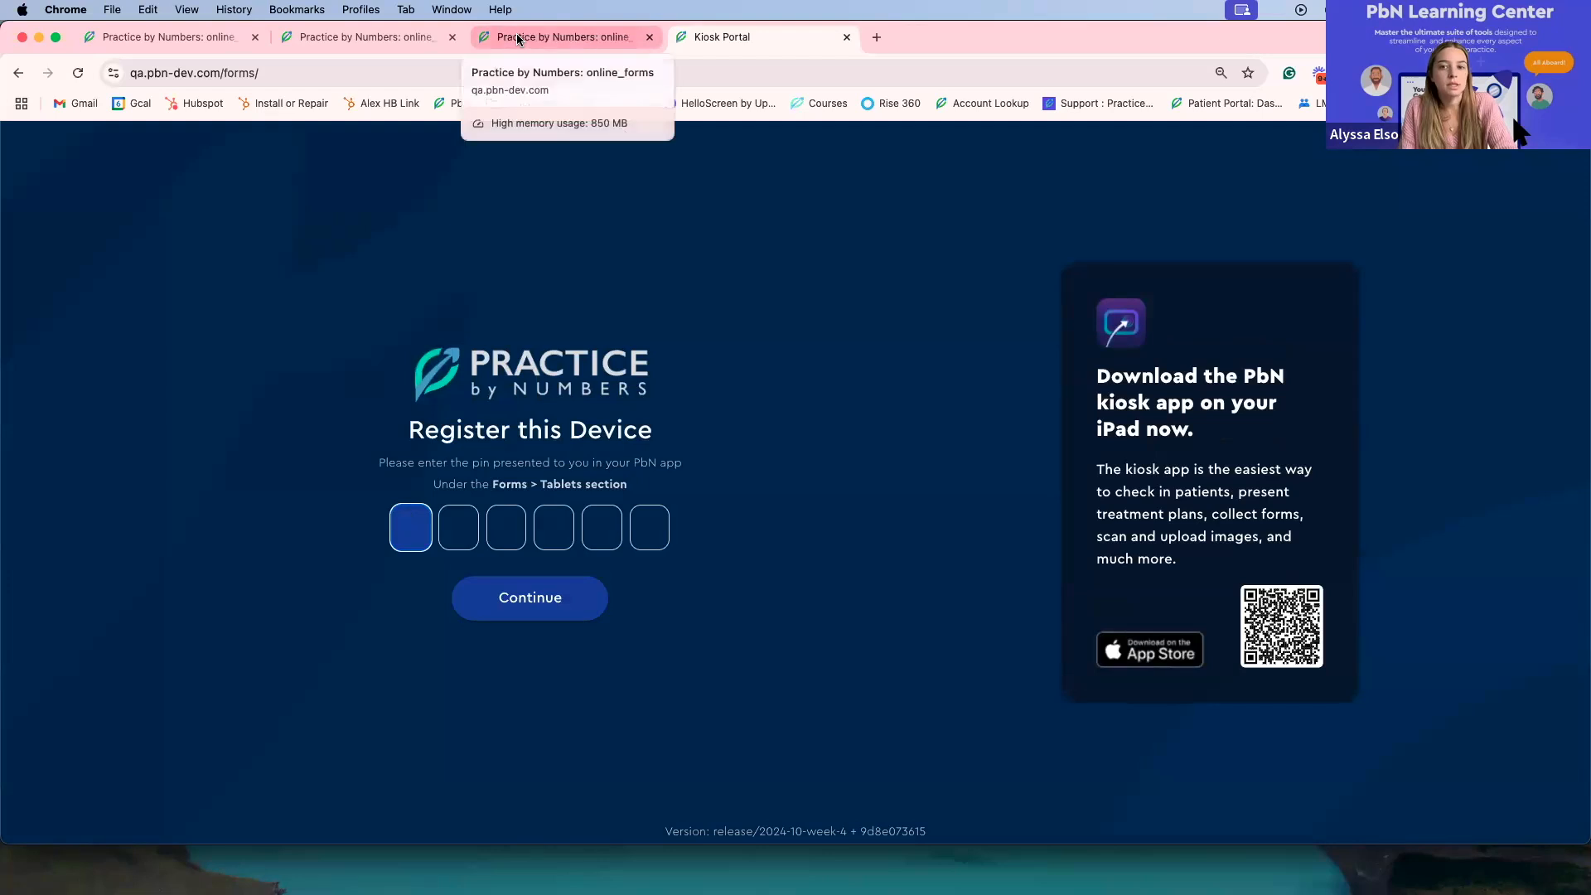
Step: Copy the Test tablet's pair code and enter it in the Kiosk Portal to register this device
click(517, 39)
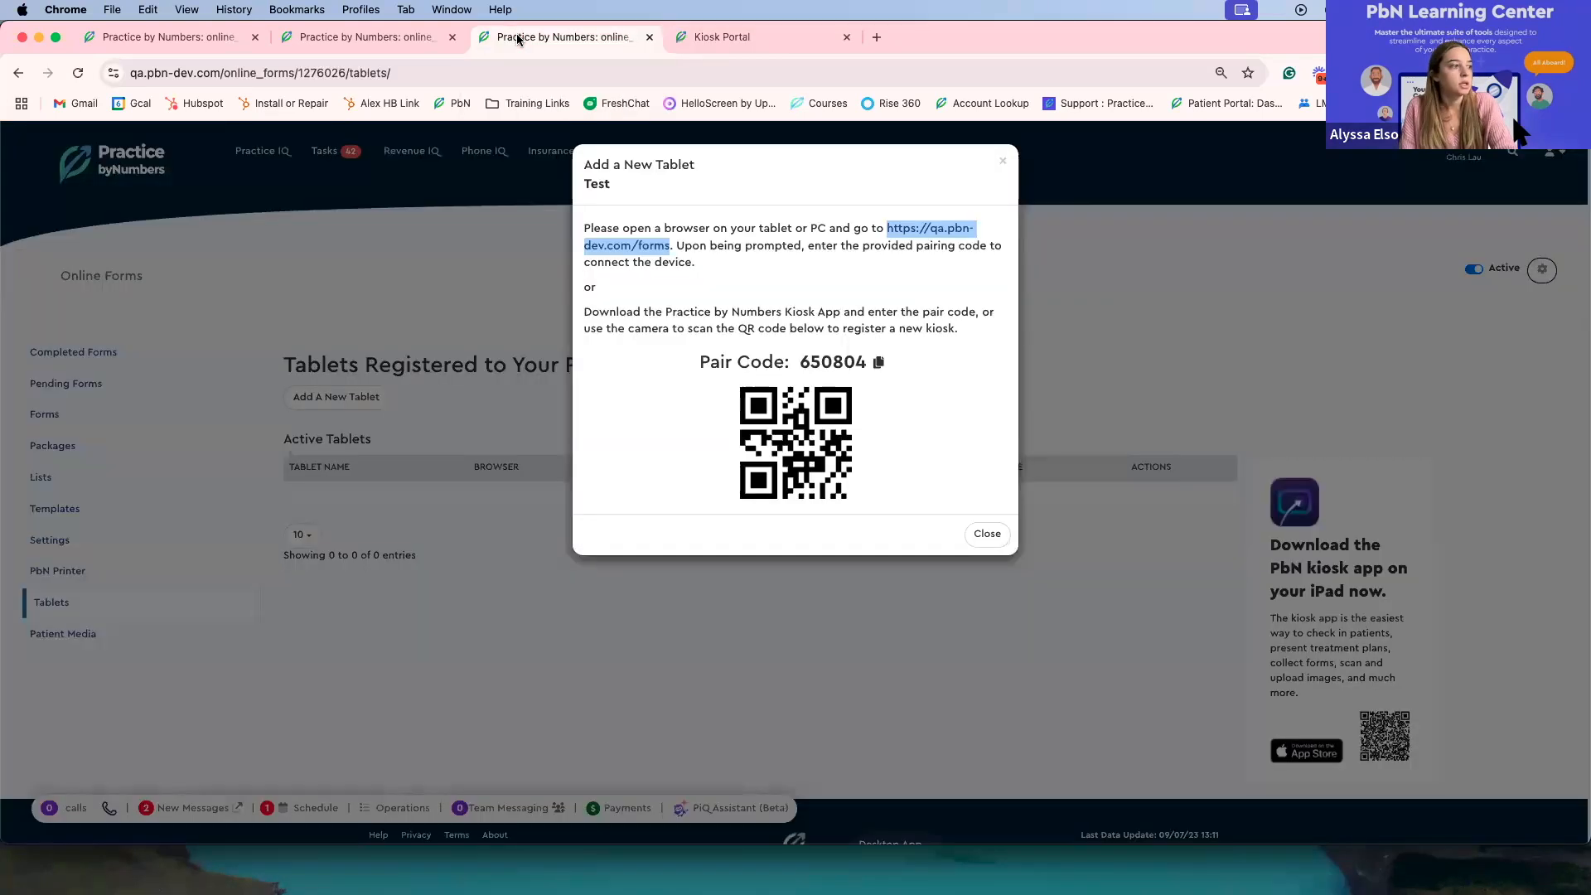
click(880, 363)
click(721, 38)
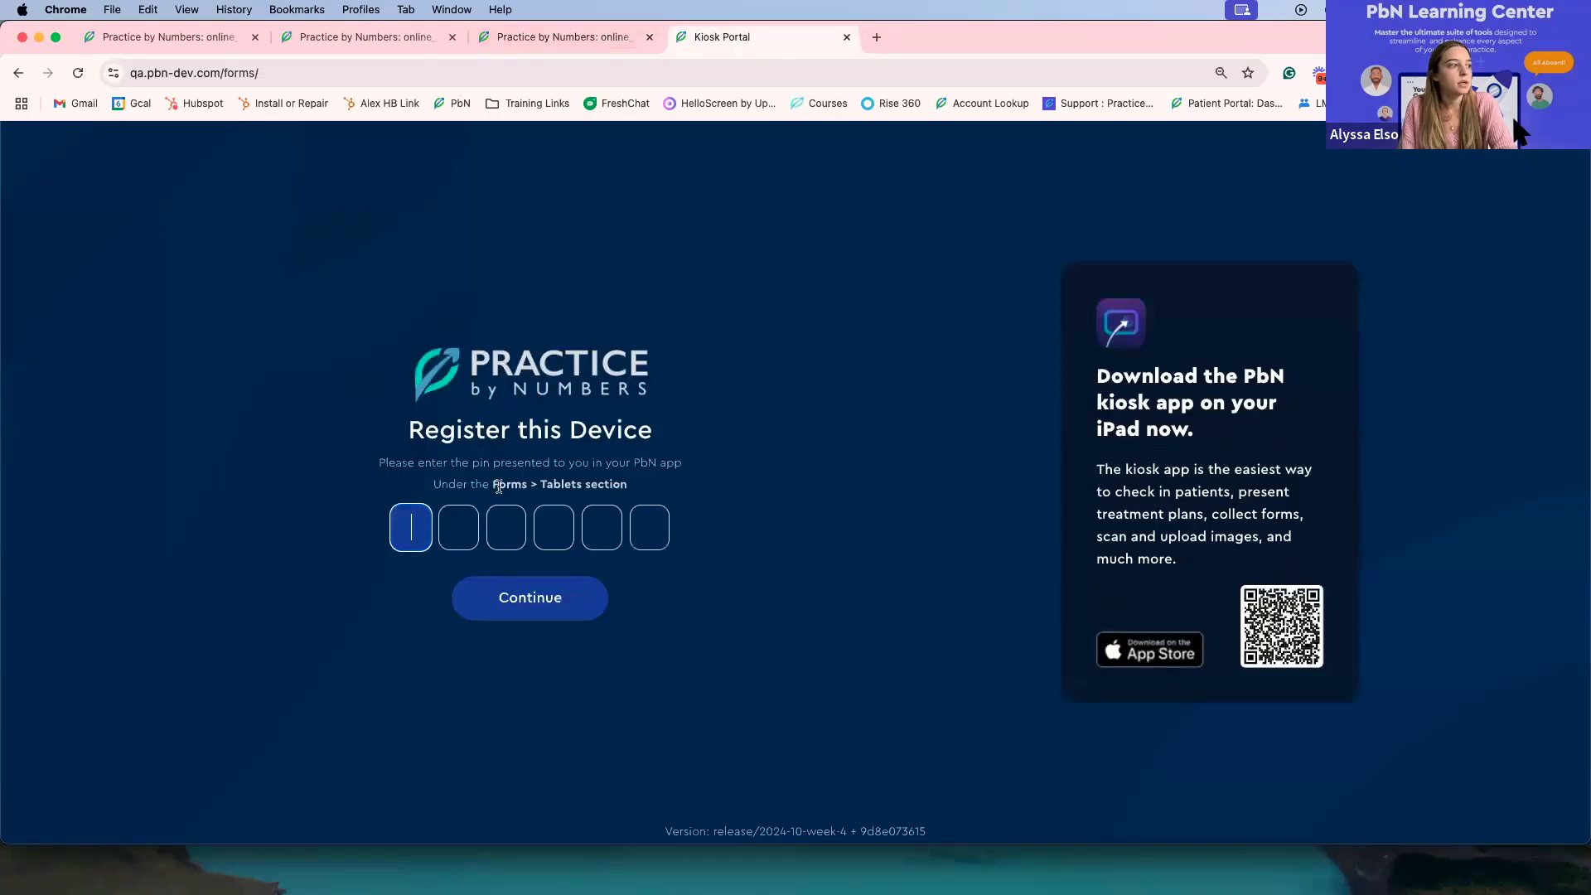
key(super+v)
click(508, 600)
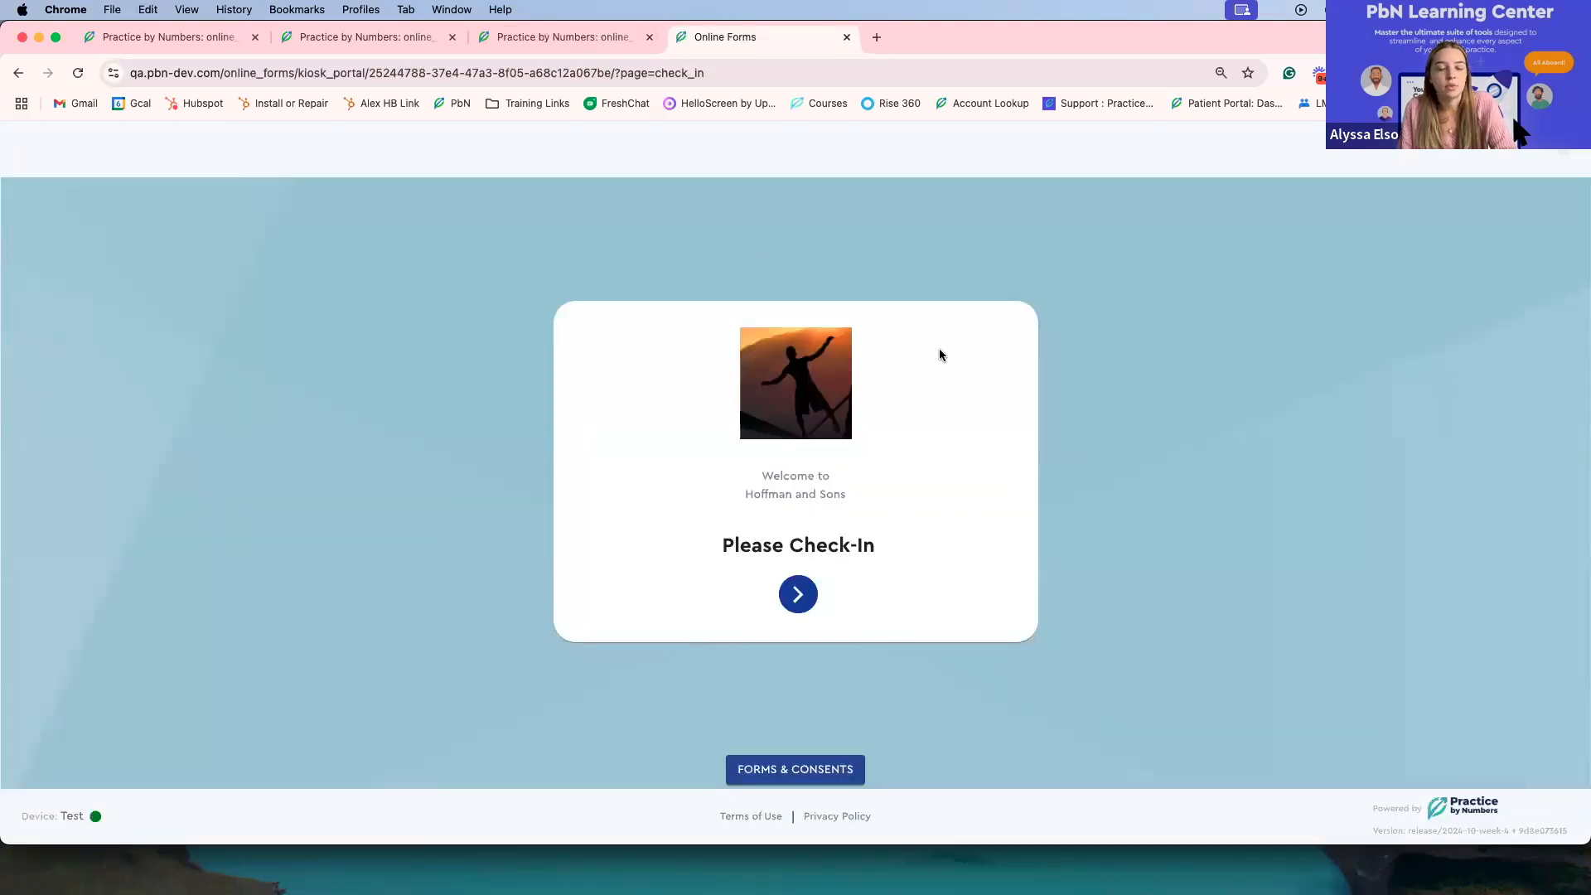
Step: Preview the kiosk check-in's patient name entry page and return to the welcome screen
click(801, 595)
click(797, 570)
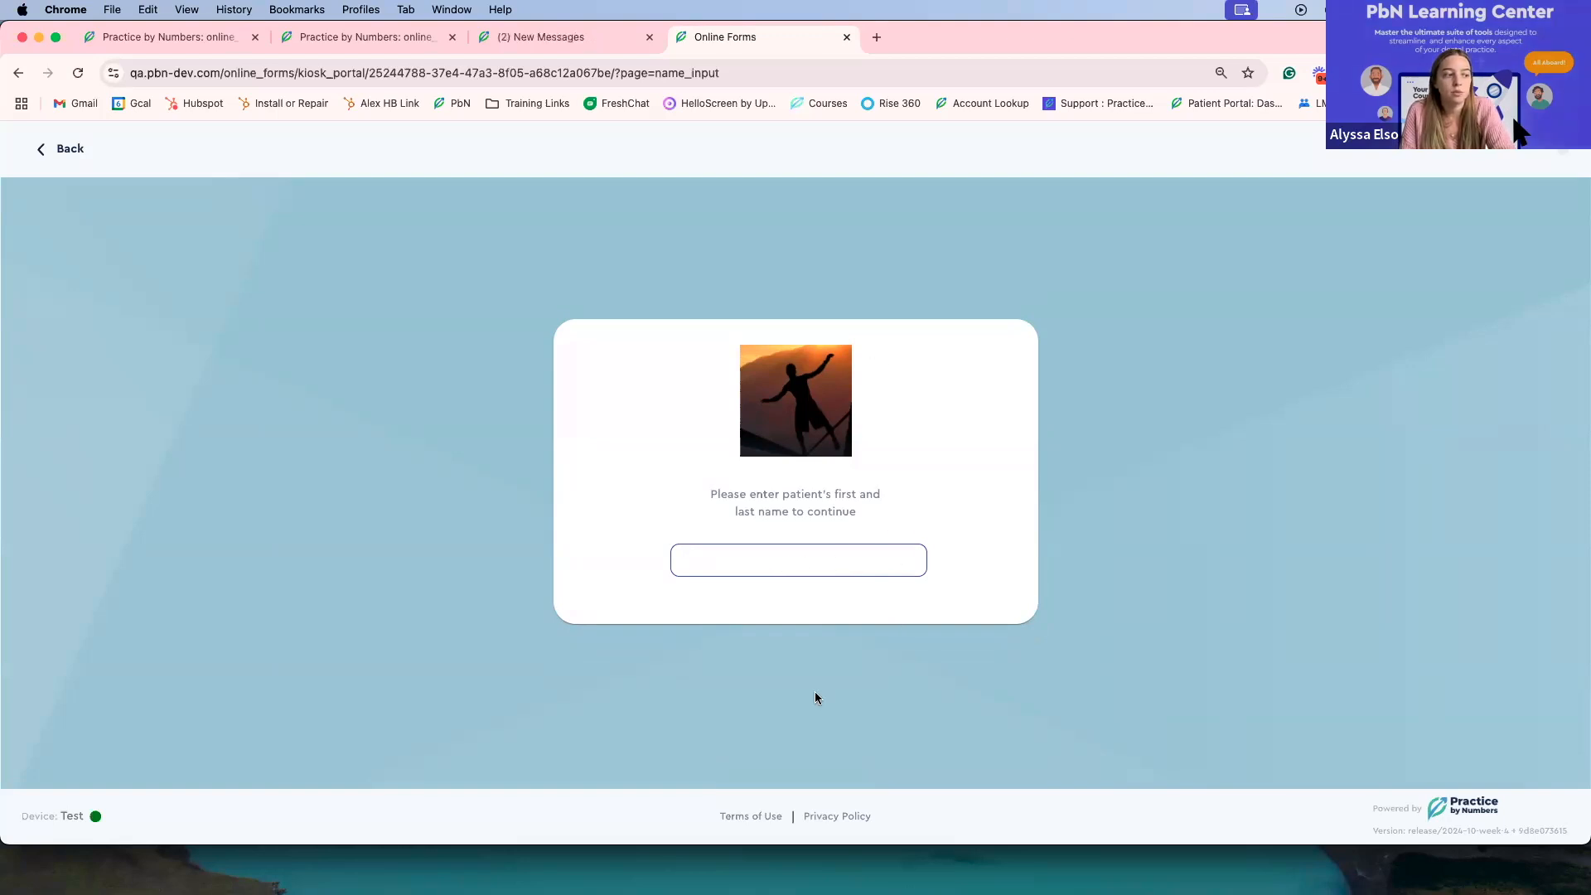
click(47, 148)
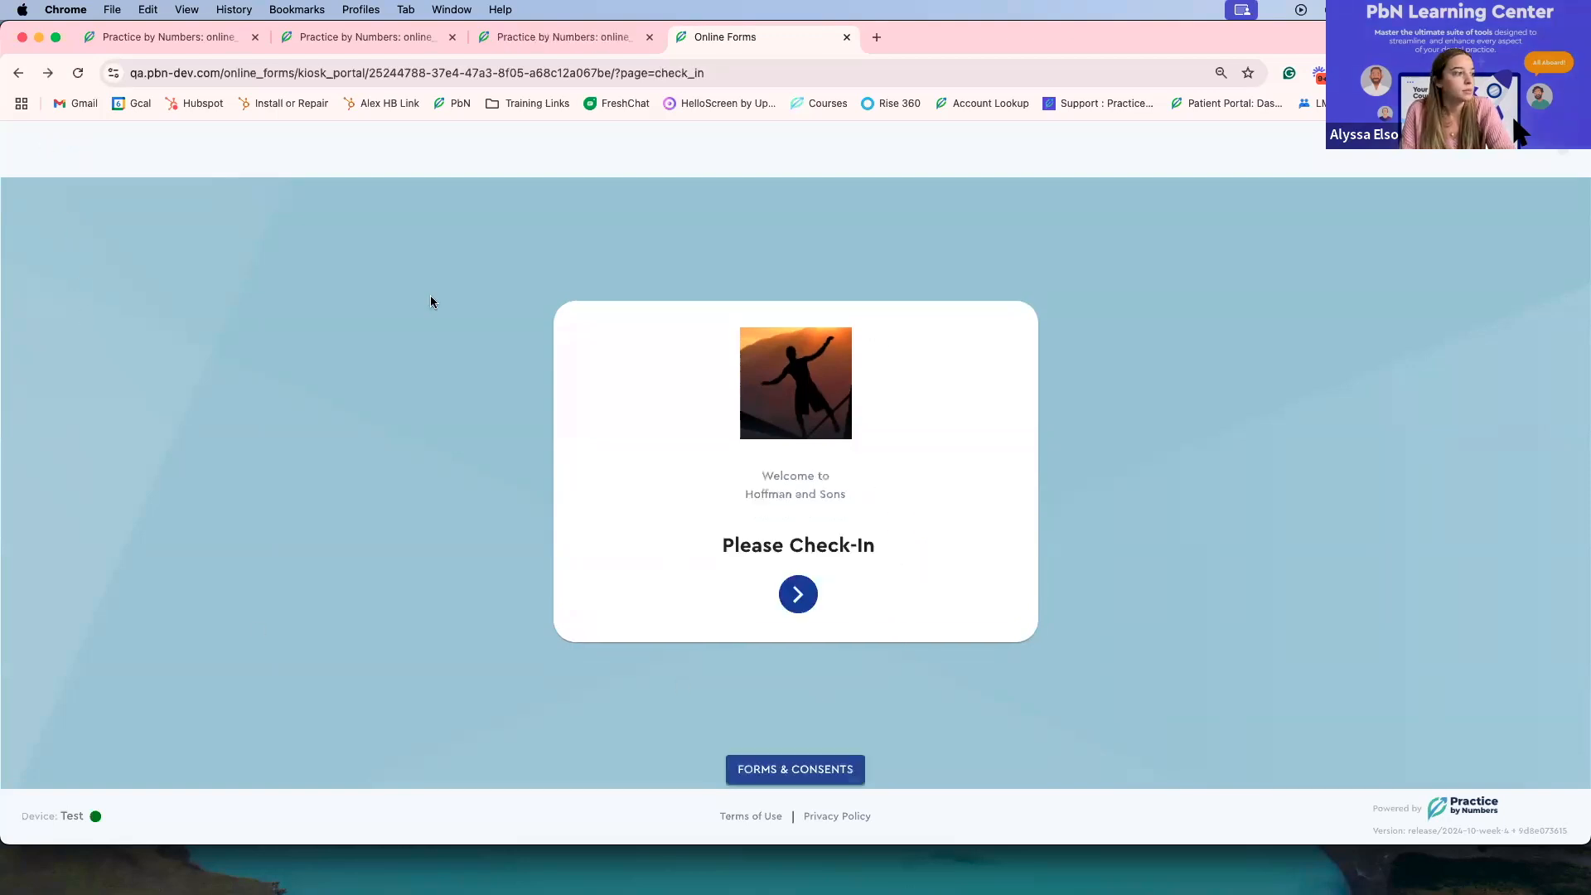
Step: Send a form invite from the kiosk containing the Appointment Cancellation Policy form
click(796, 773)
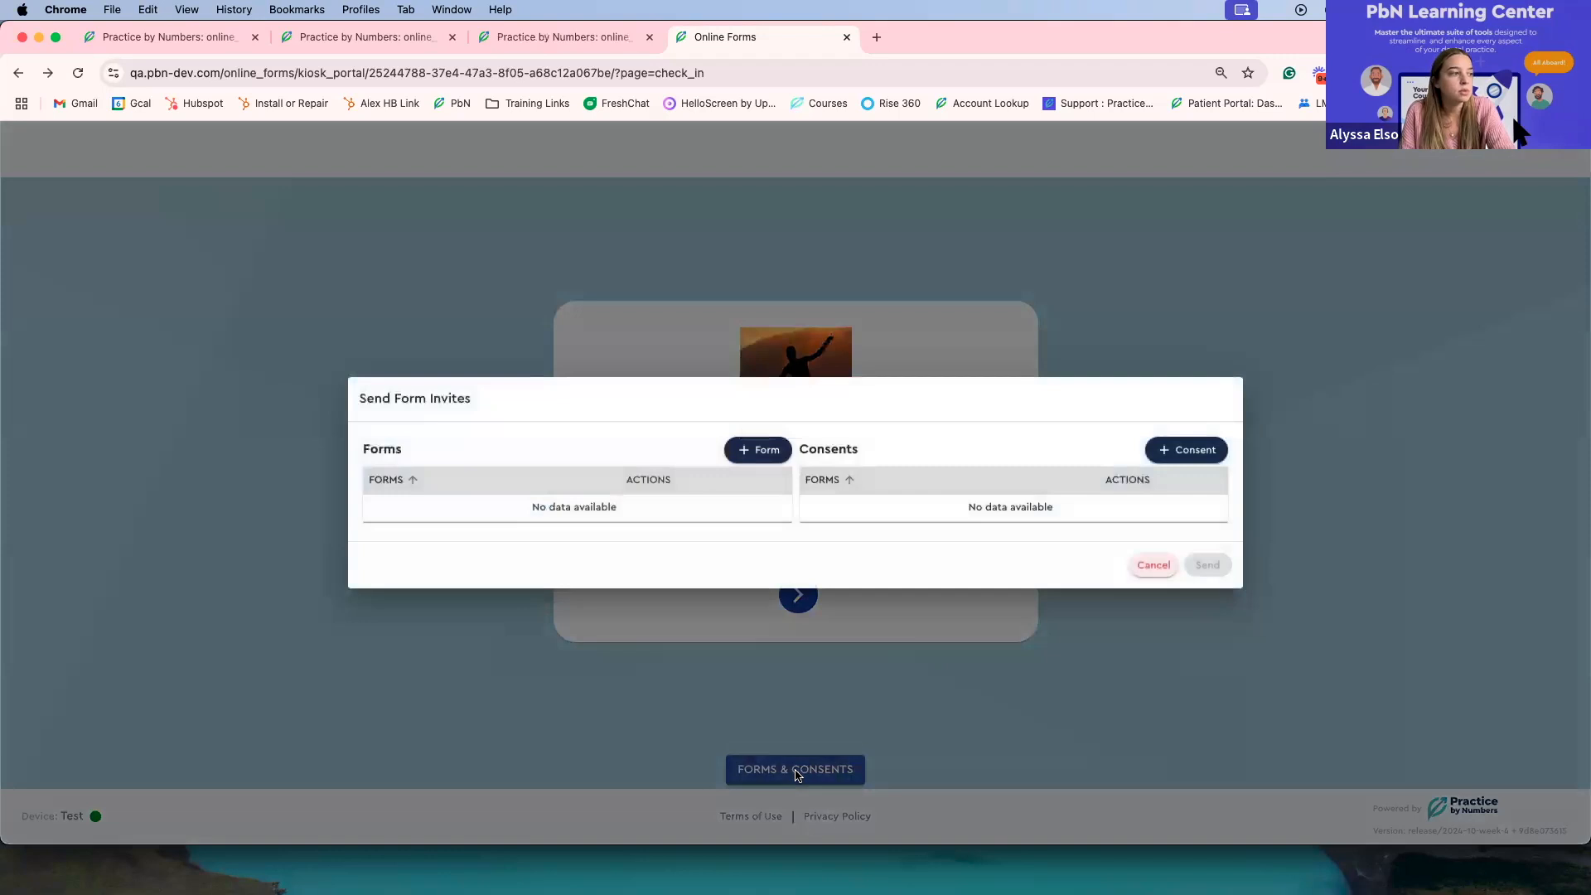
click(754, 450)
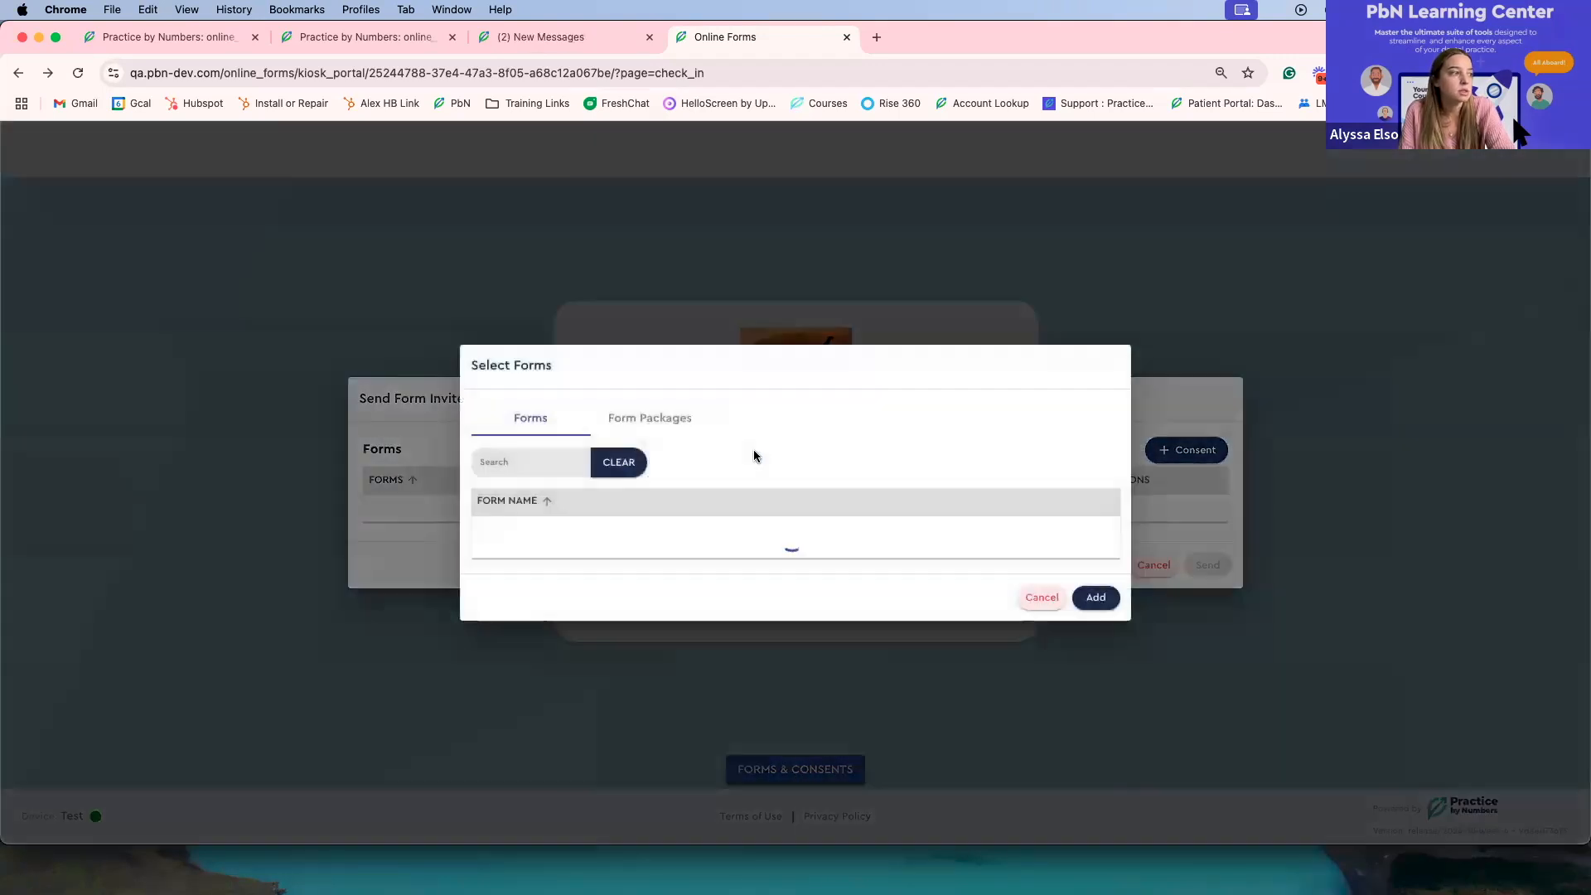
click(514, 380)
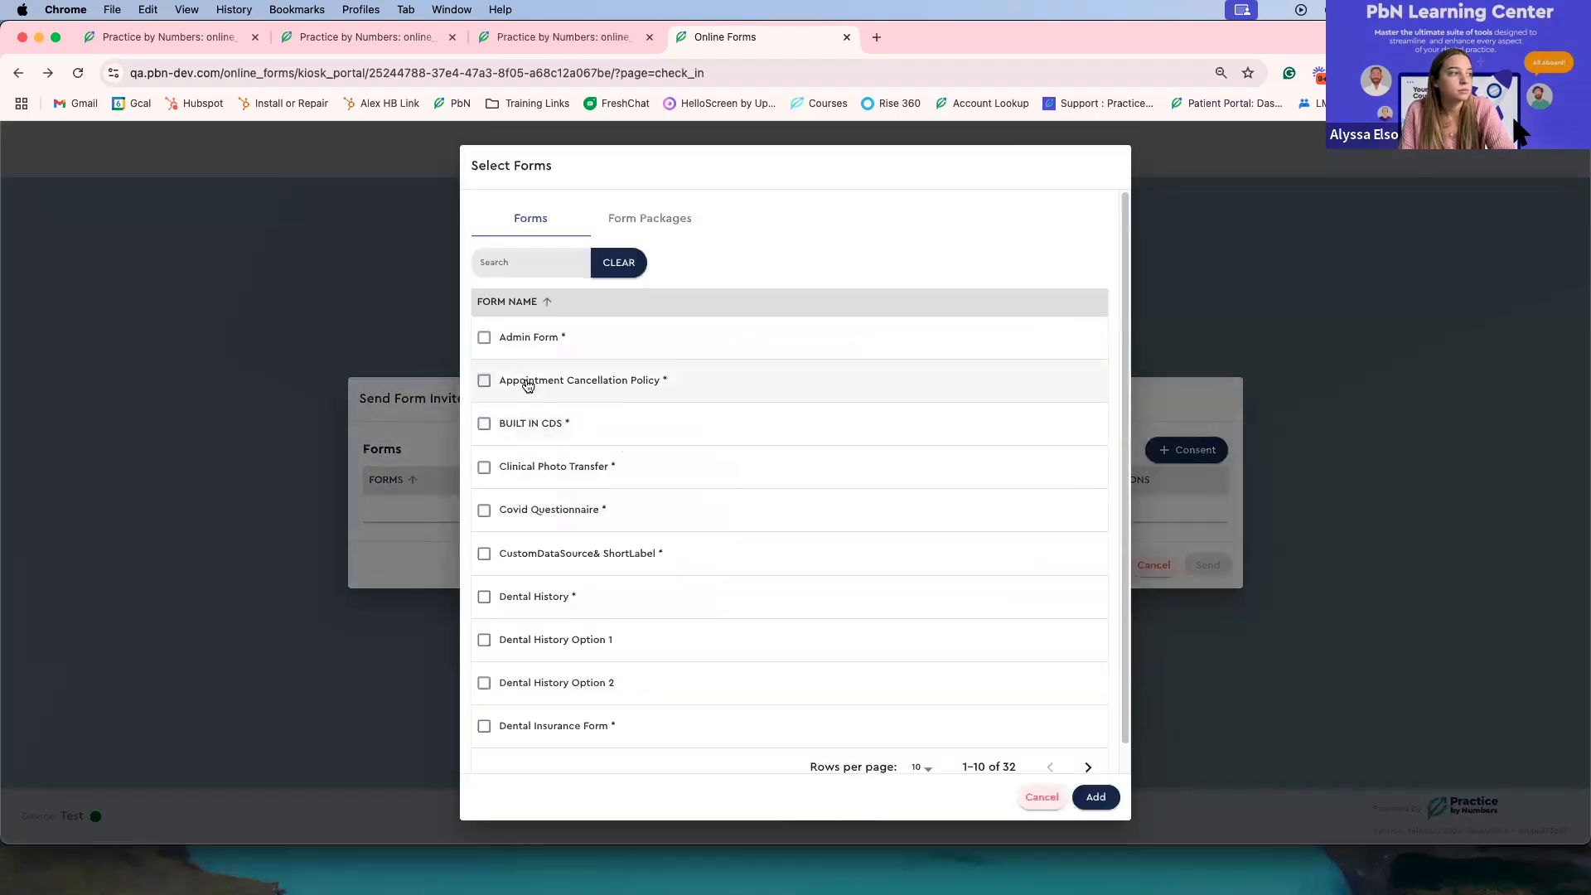
click(1094, 799)
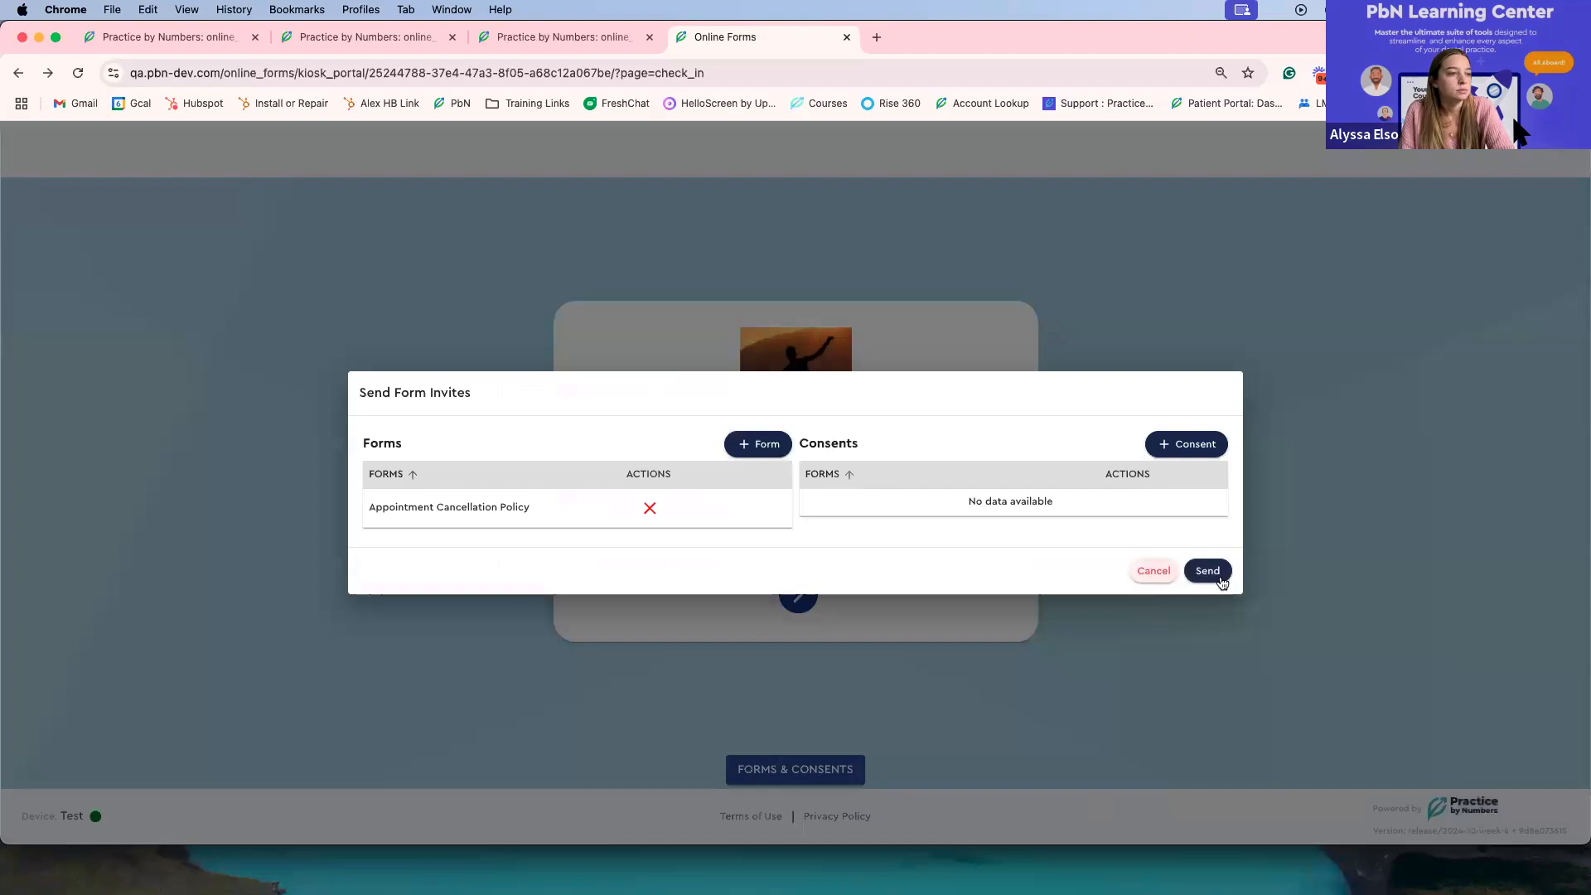
click(1222, 578)
Step: Enter the patient's first name, last name and birth date on the kiosk and submit them
click(789, 493)
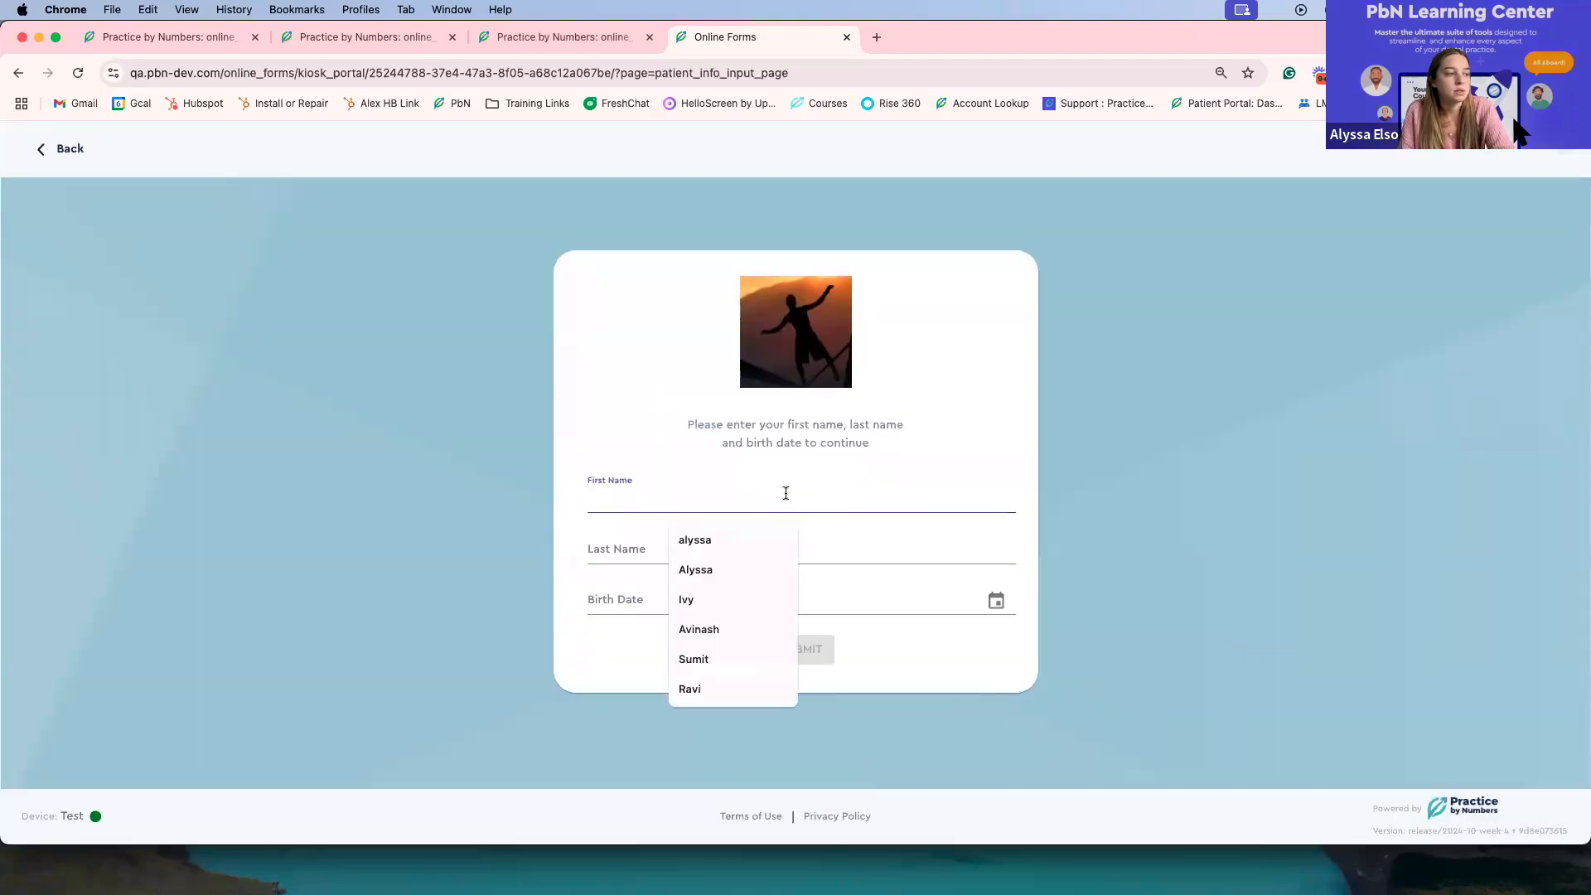
click(941, 600)
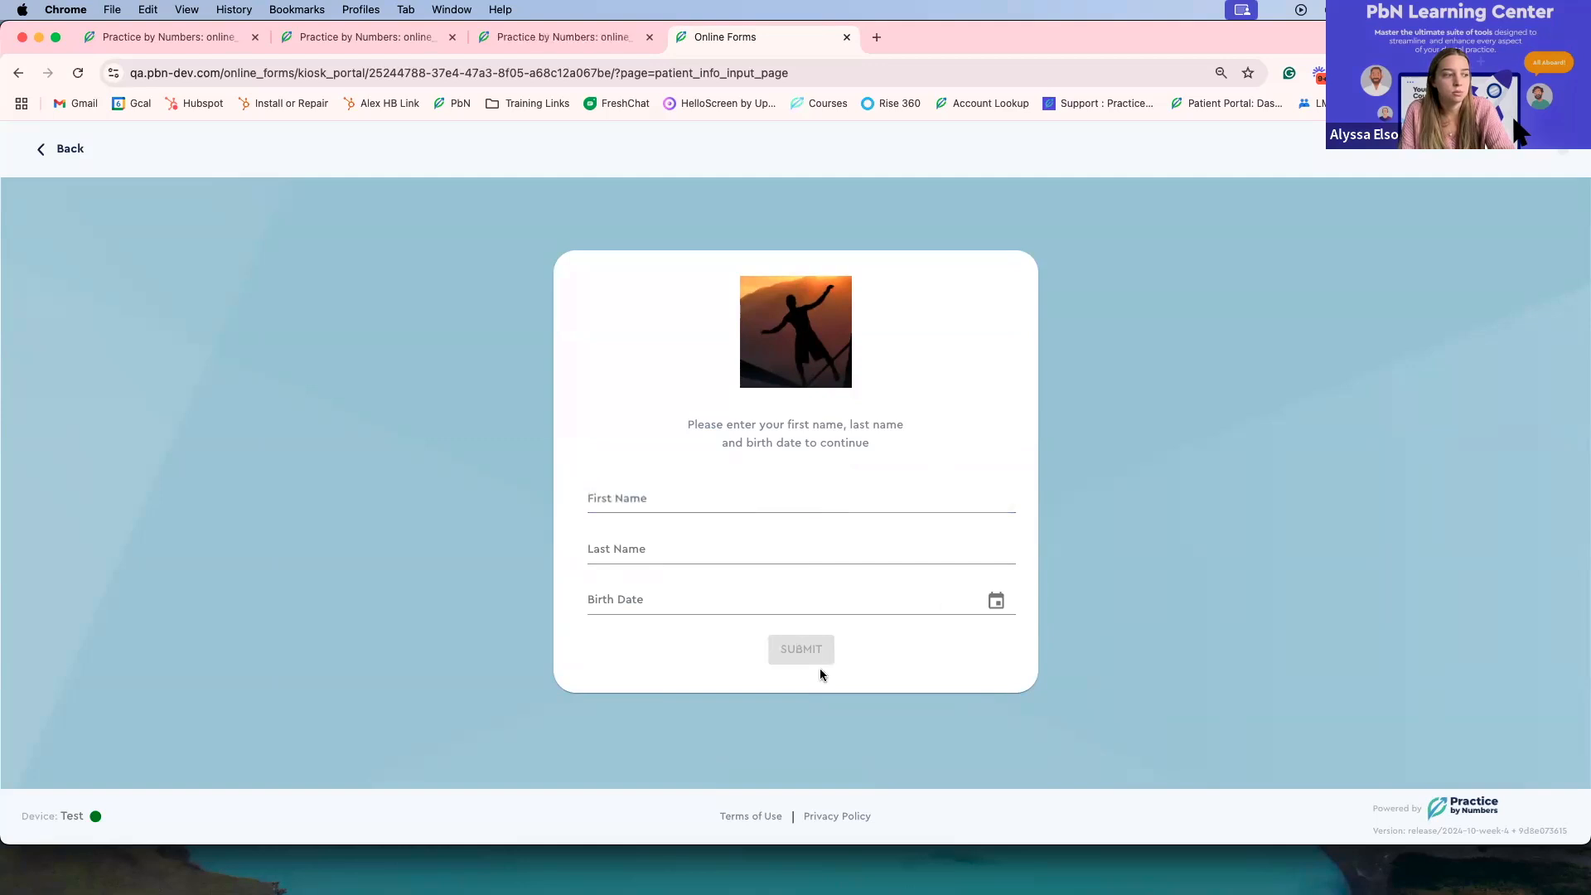
click(767, 496)
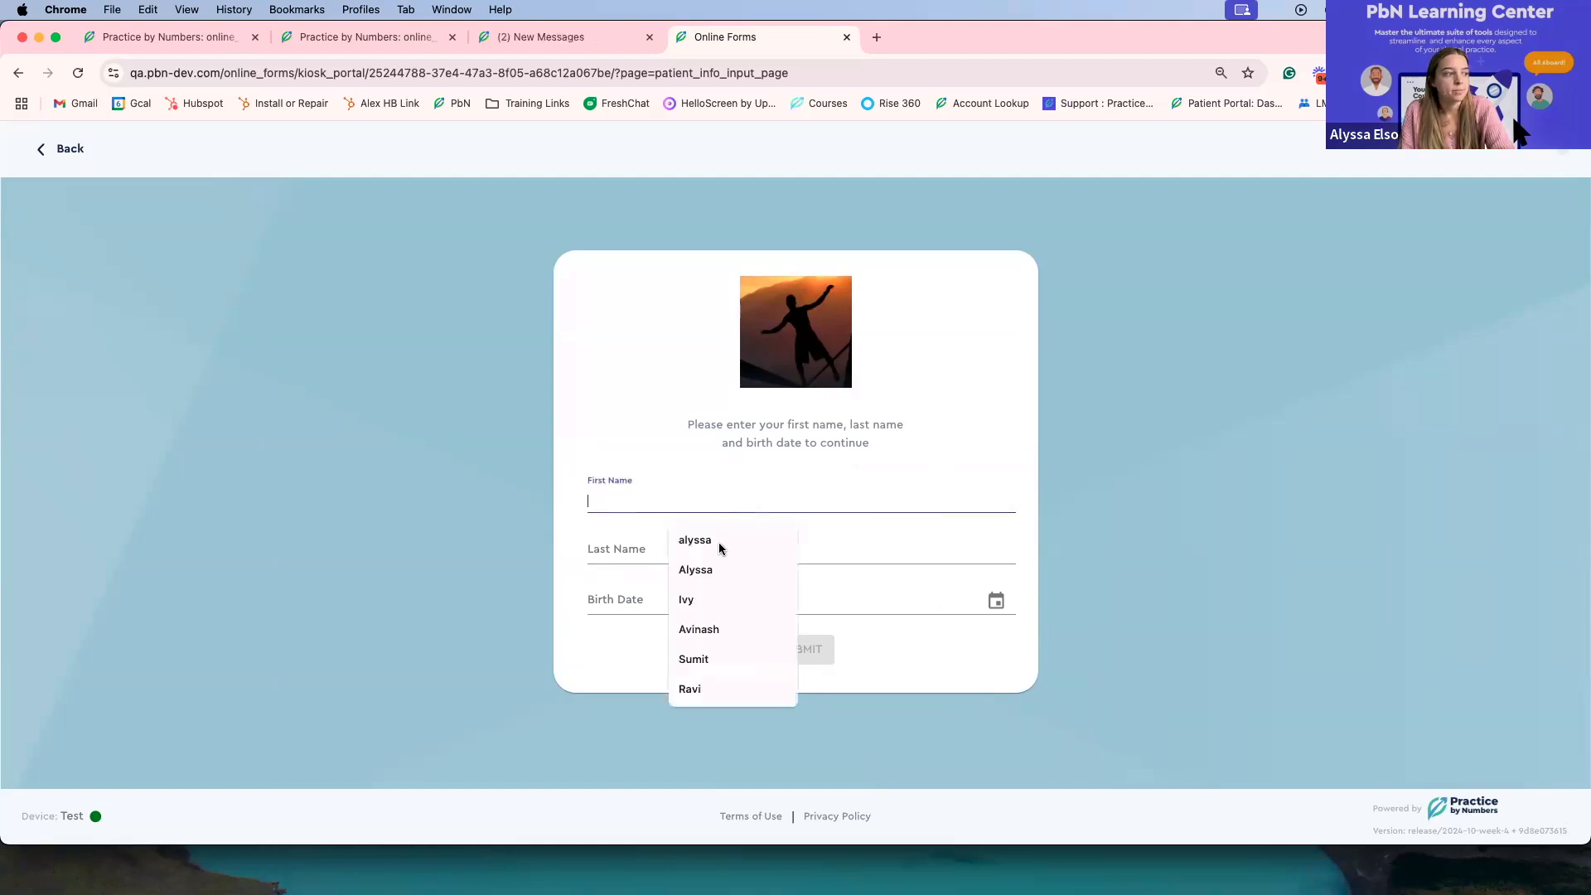
click(709, 569)
click(707, 550)
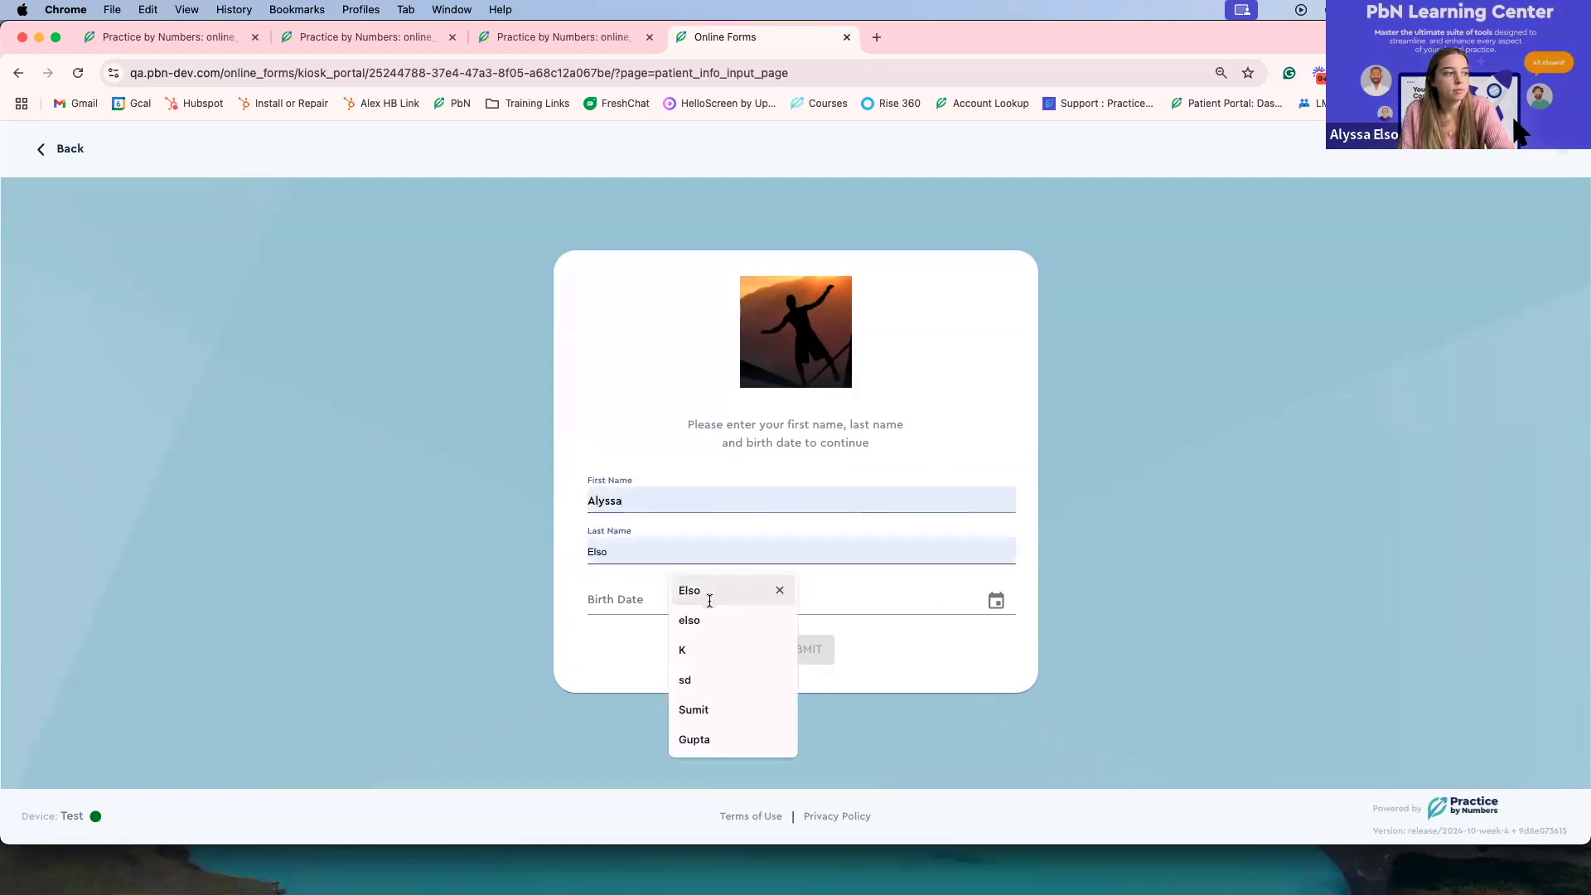
click(709, 600)
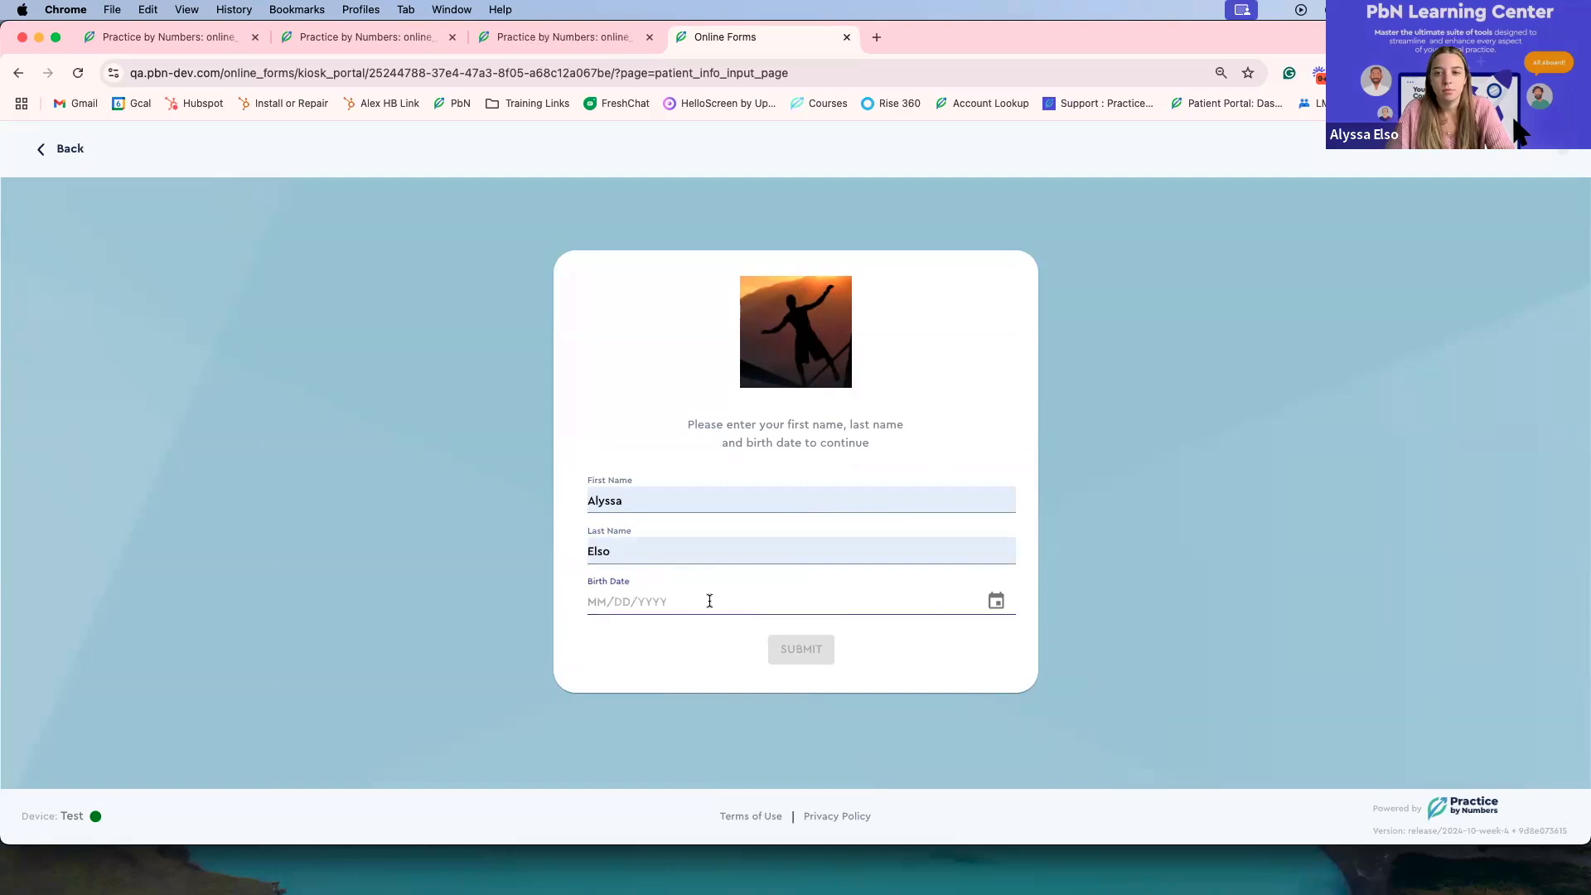
key(BackSpace)
key(BackSpace)
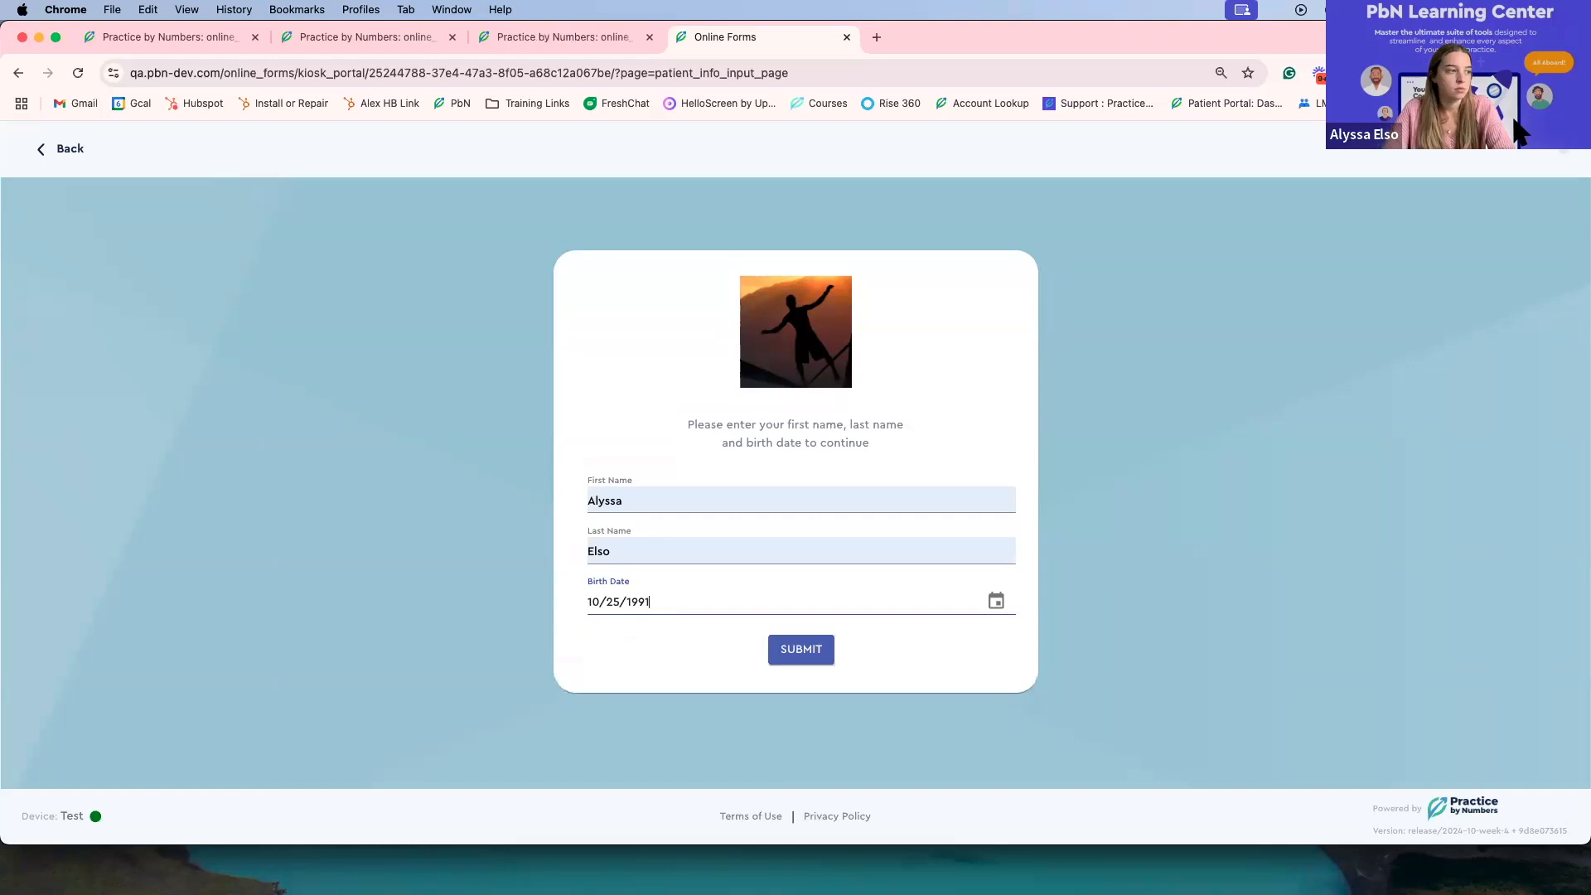
click(790, 659)
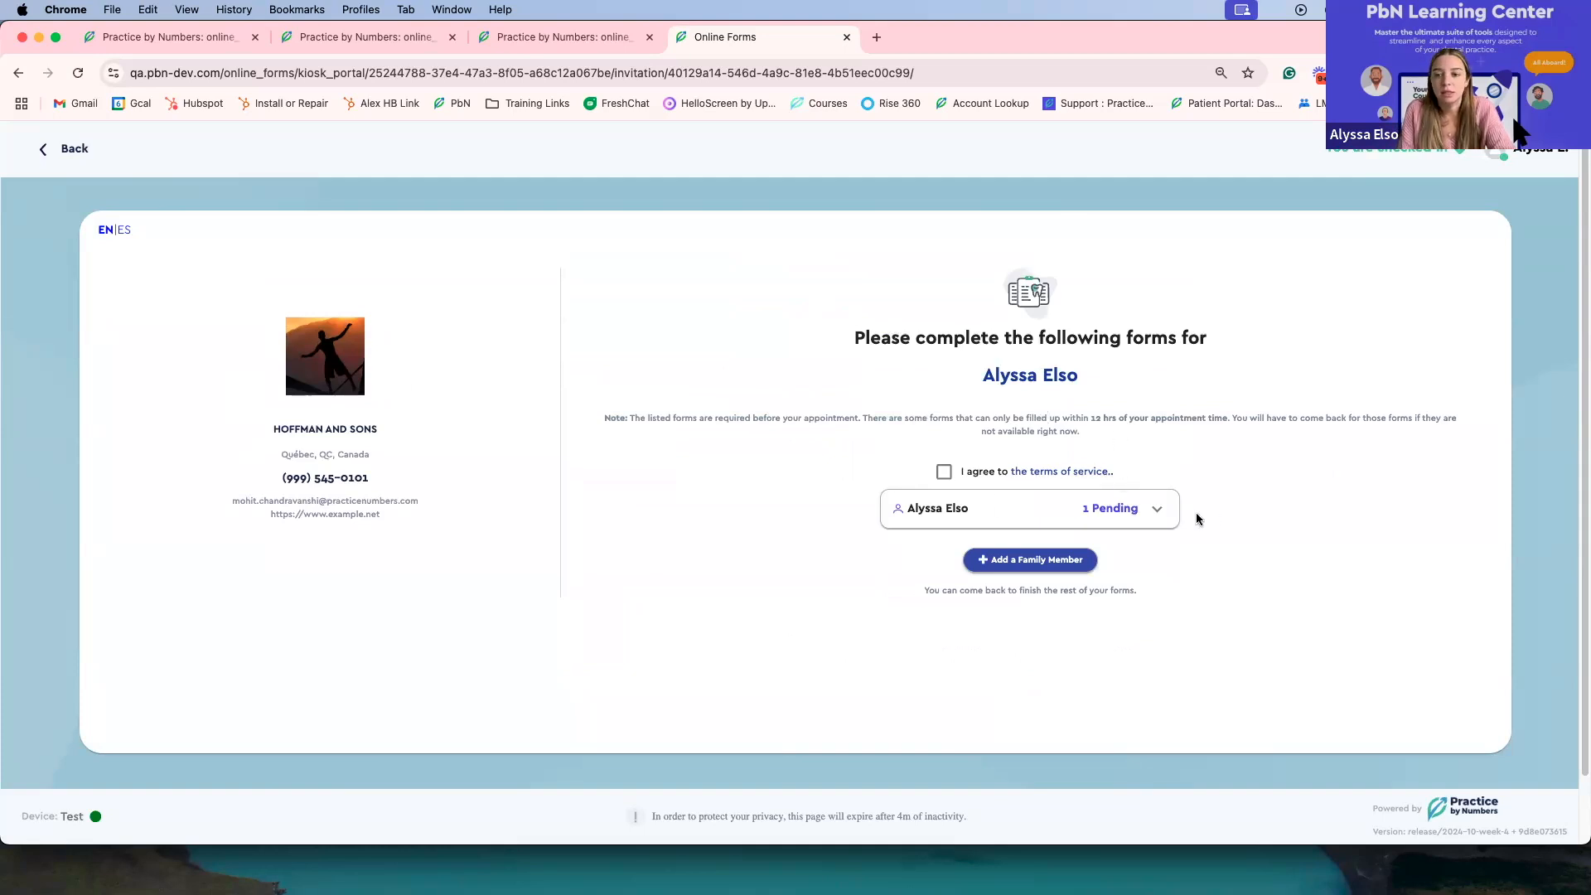
Step: Agree to the terms of service and start the pending Appointment Cancellation Policy form, dismissing the location request
click(941, 472)
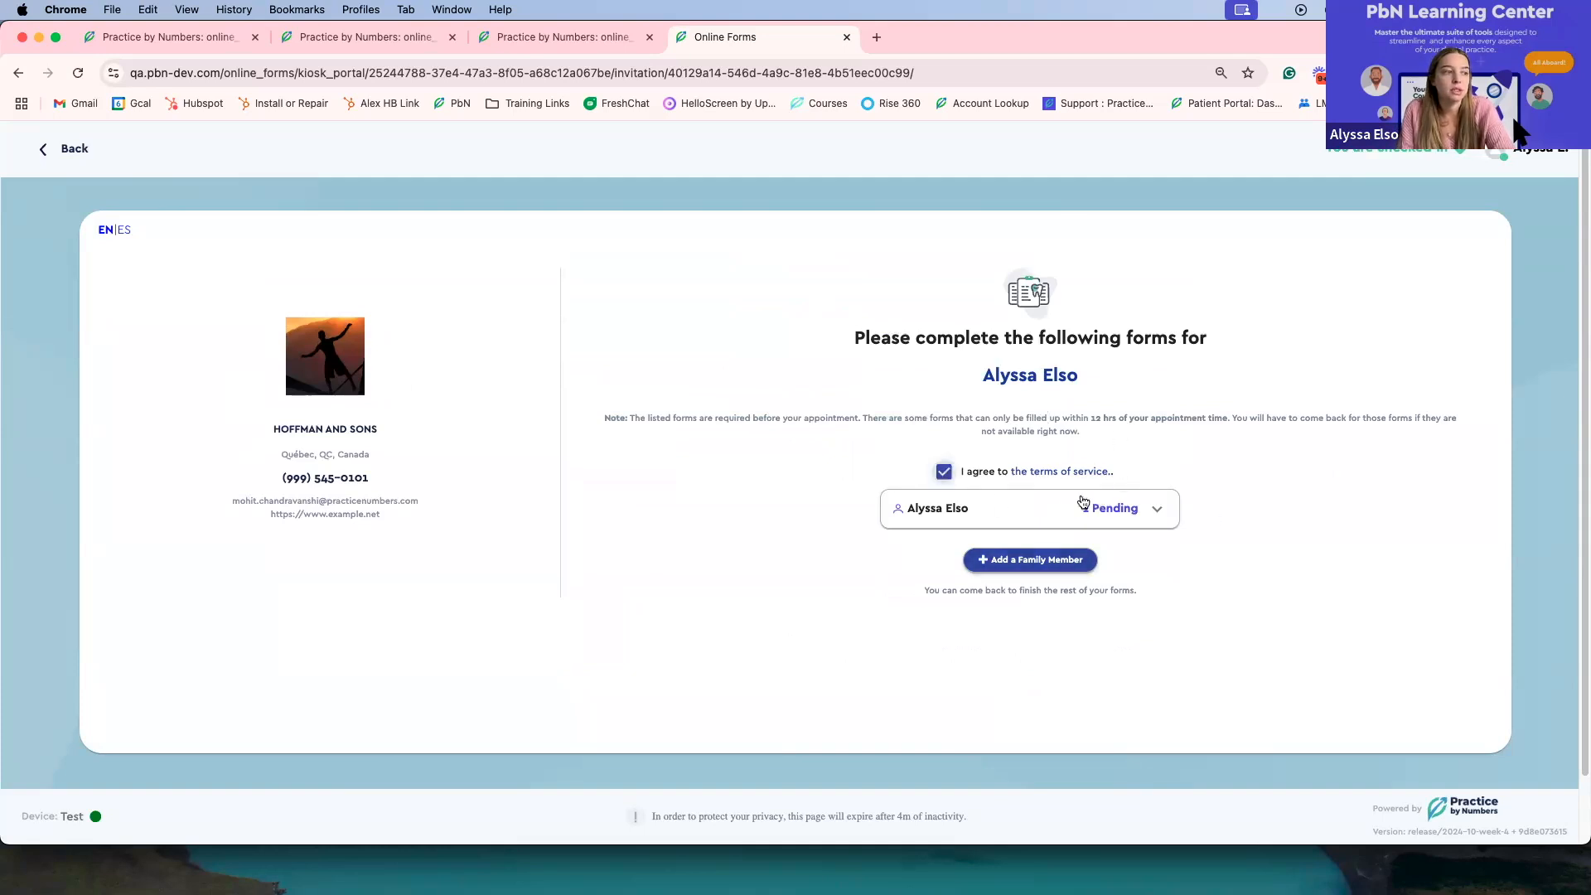
click(1155, 509)
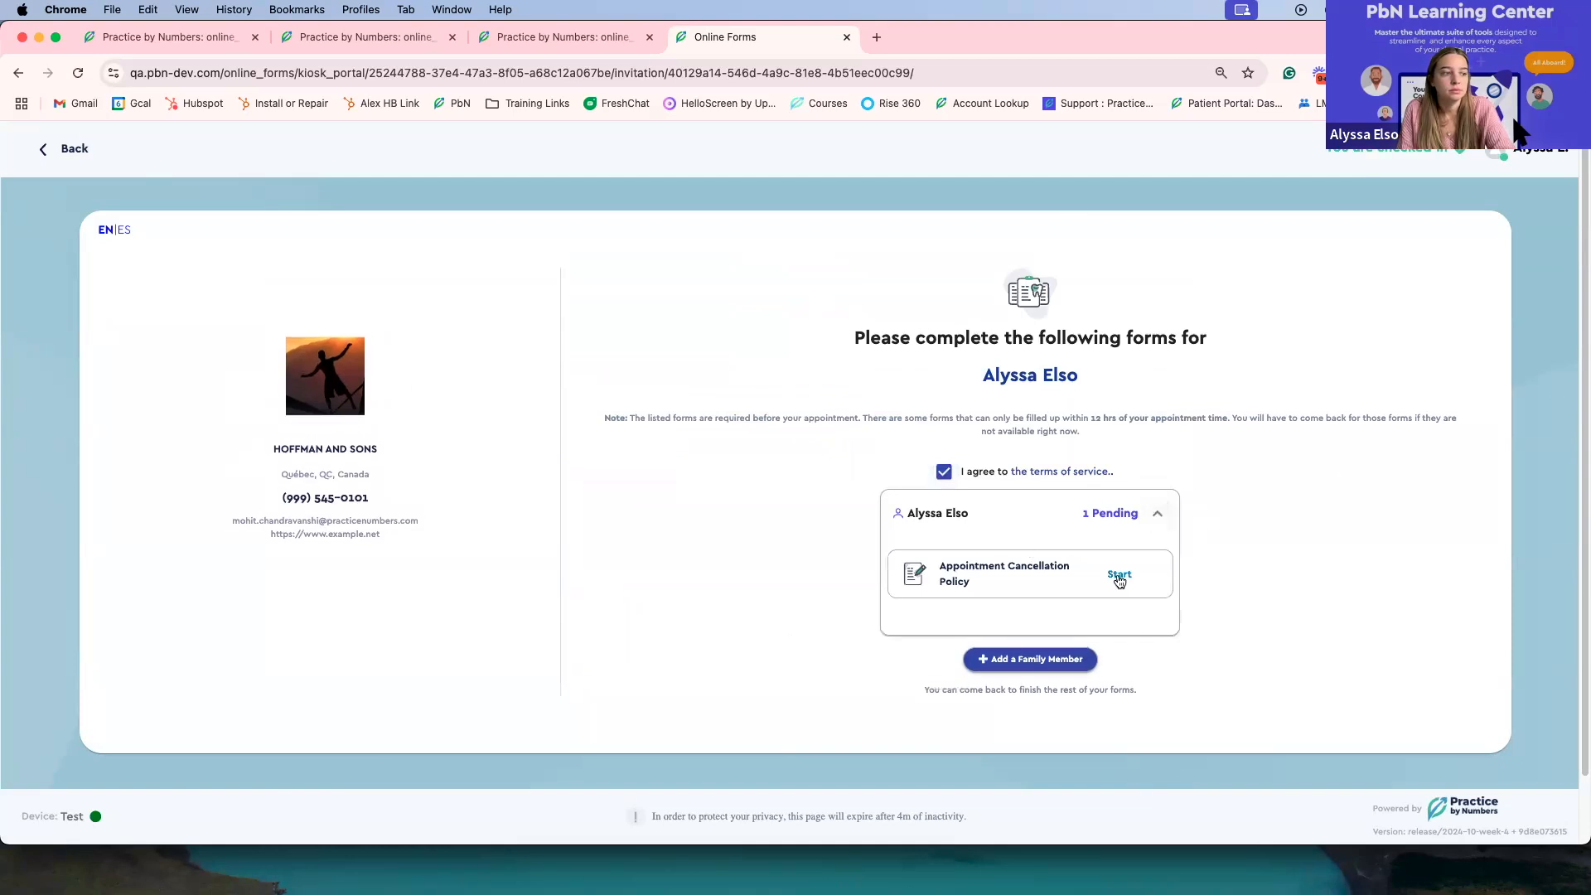
click(1119, 576)
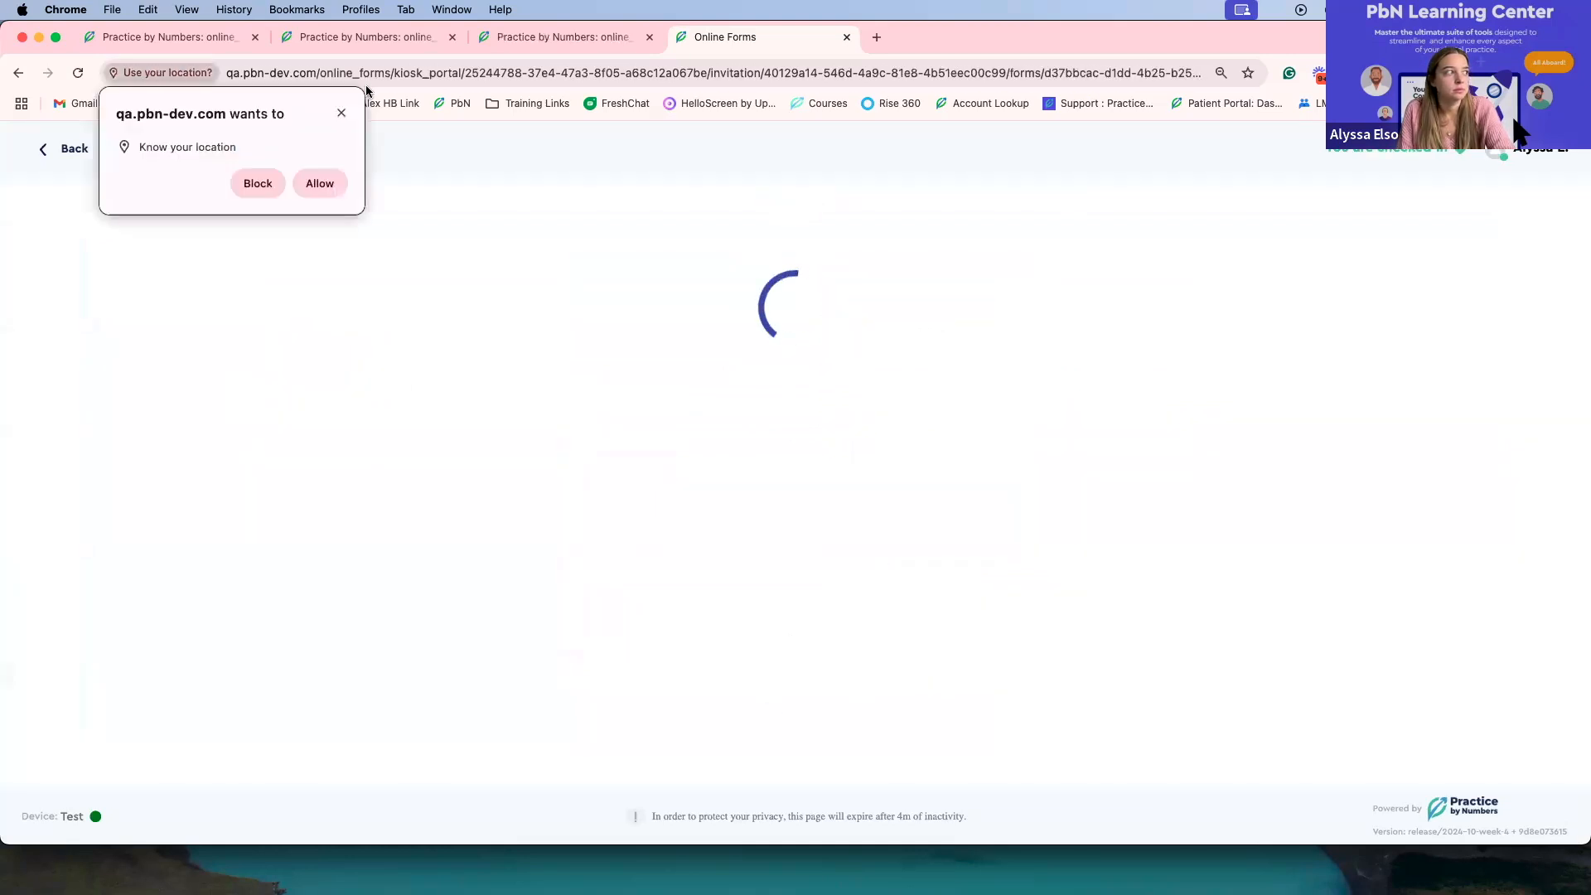
click(341, 114)
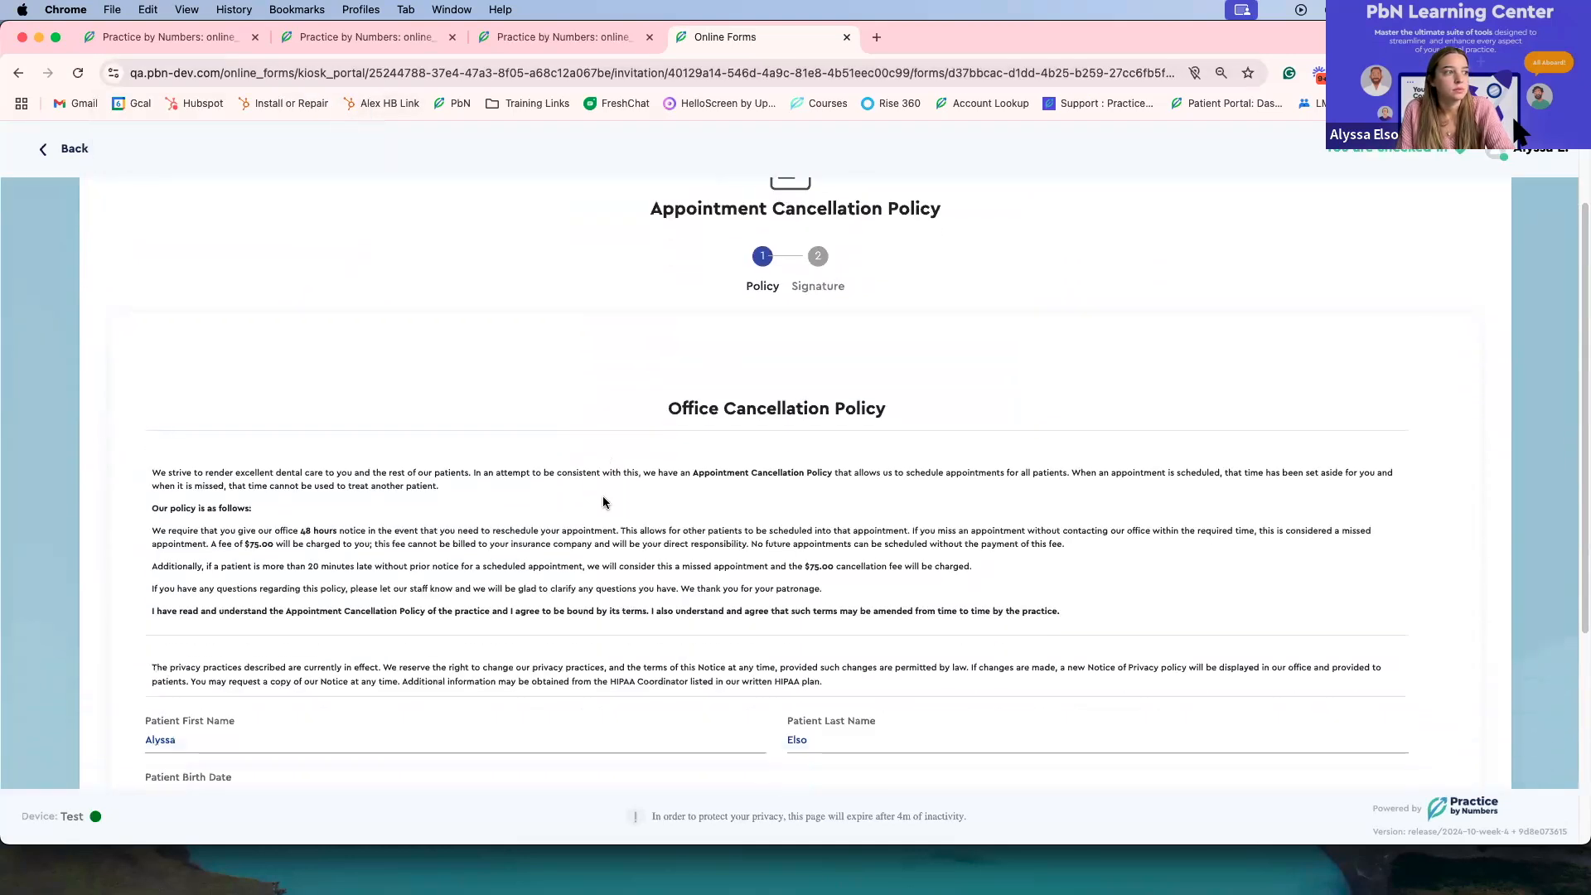
Step: Leave the cancellation policy form and close the Test tablet's pairing details on the QA practice's Tablets page
click(66, 154)
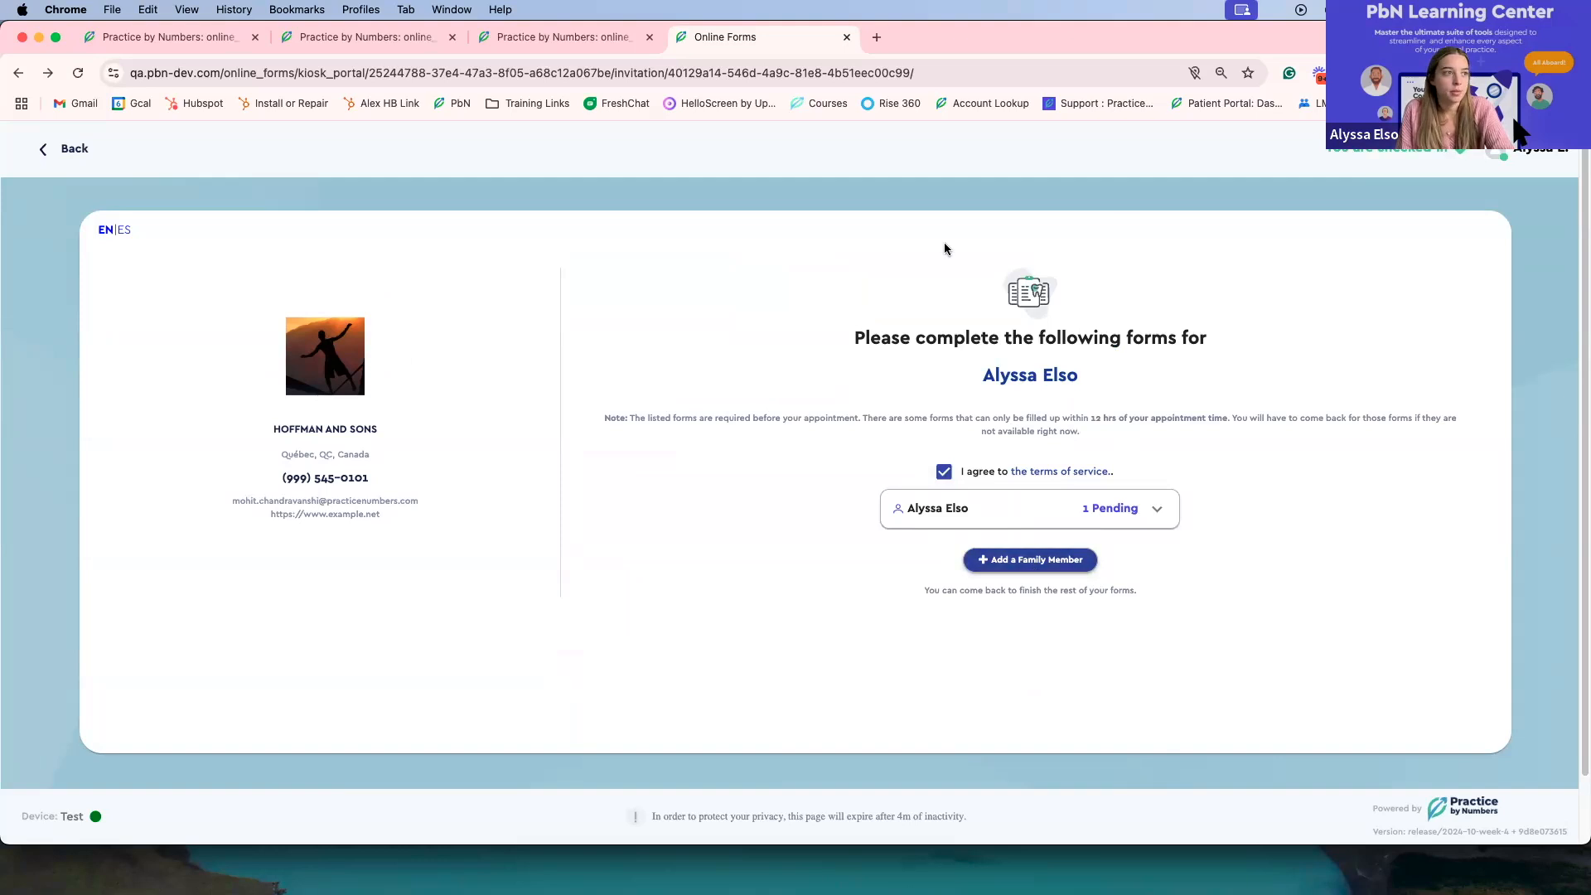
click(584, 35)
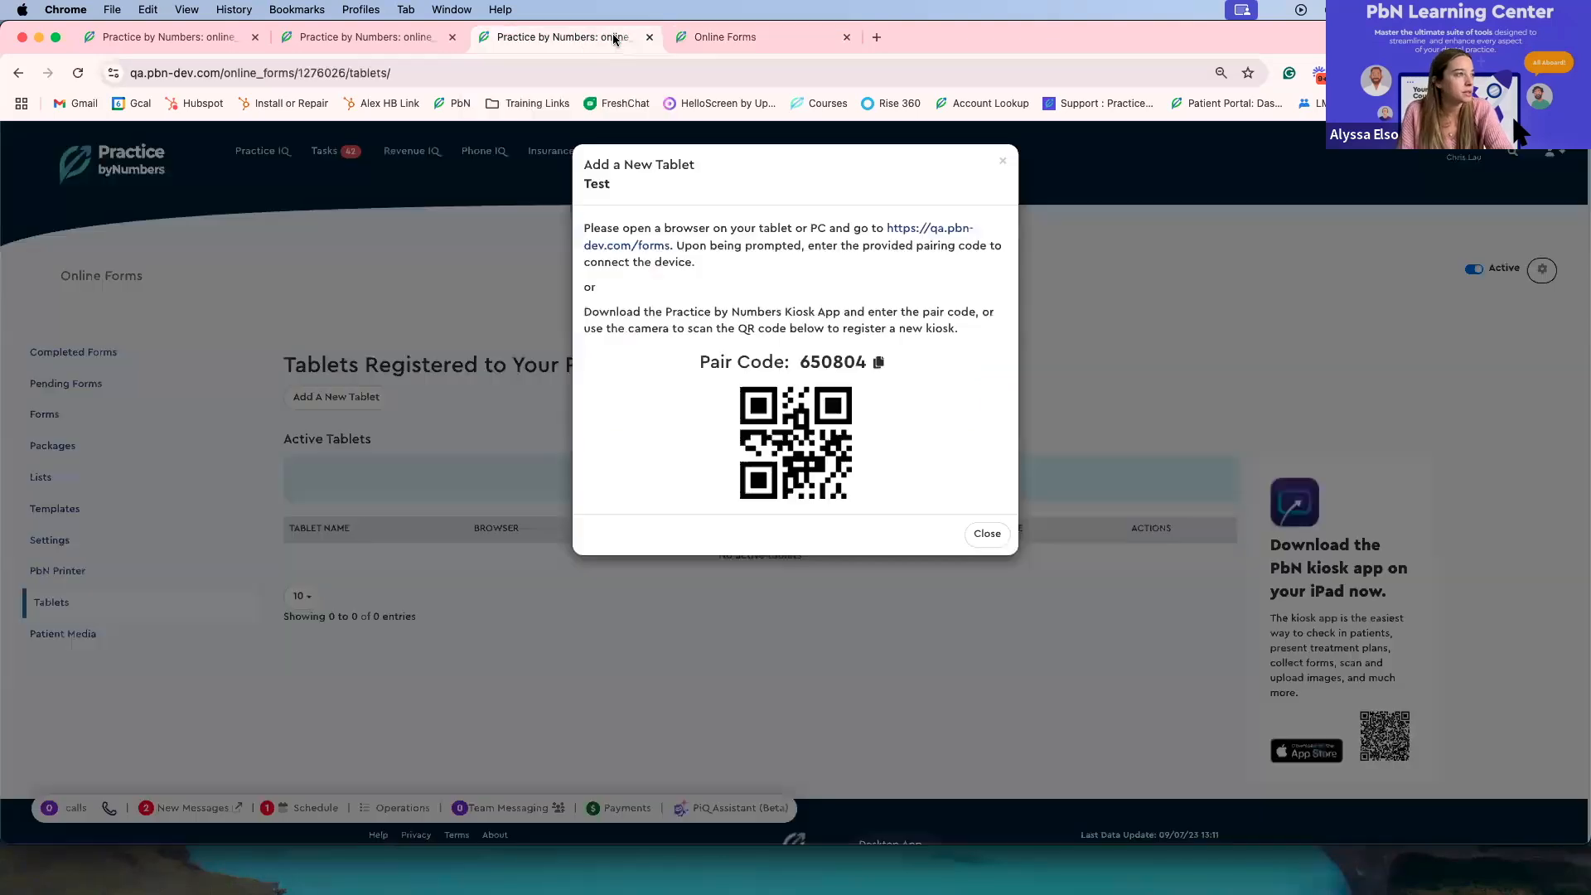
click(1002, 165)
Step: Open the Appointment Reminders Campaign from the QA practice's follow-up campaigns
scroll(1026, 385, down, 2)
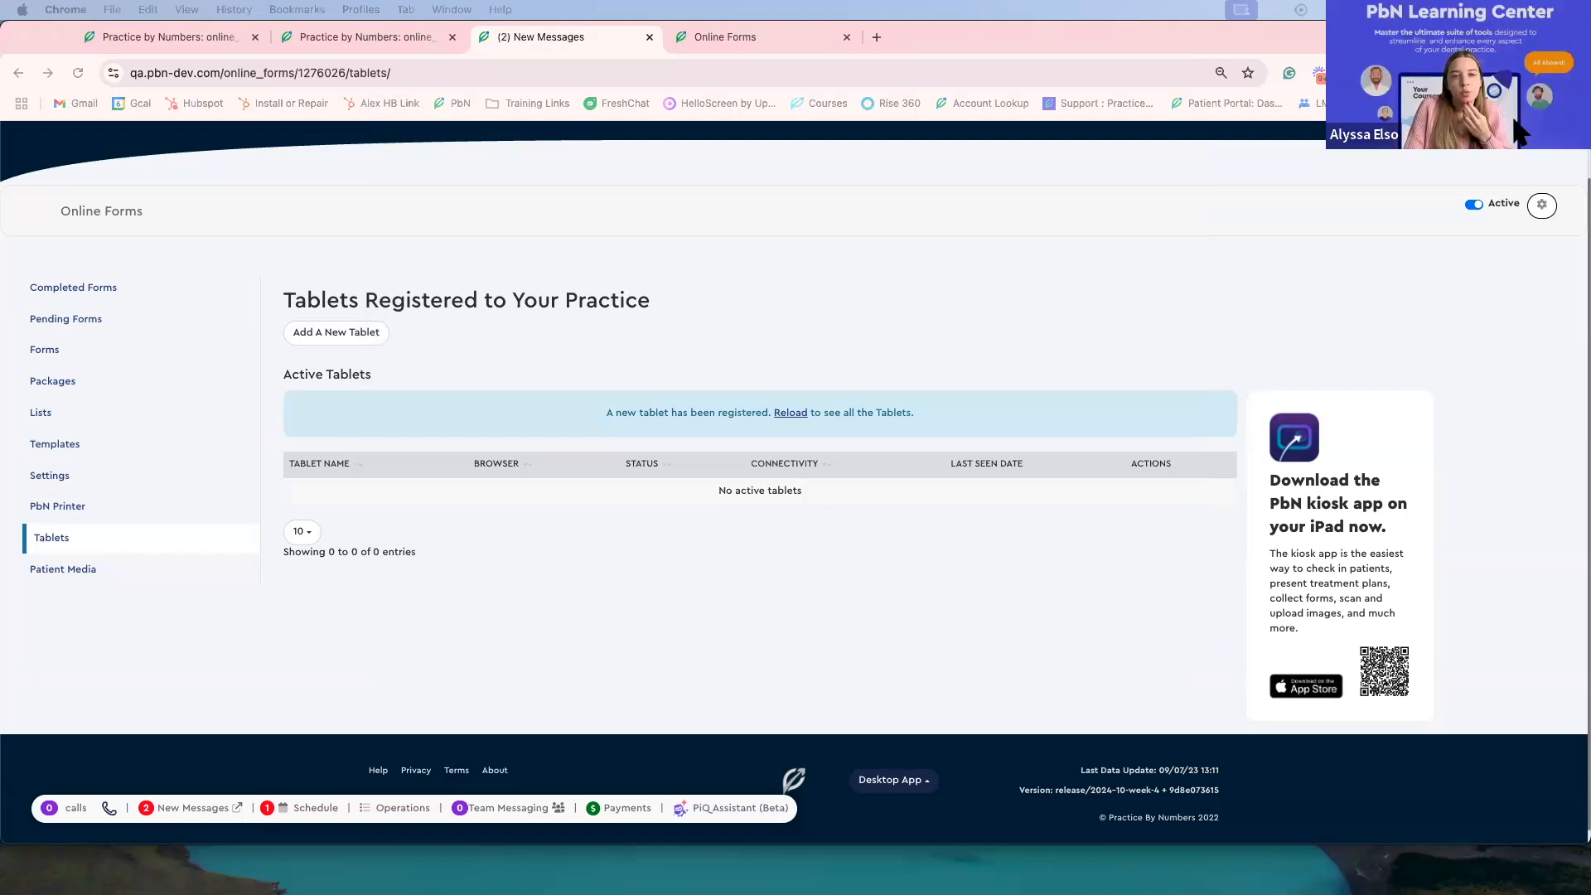
scroll(981, 268, up, 2)
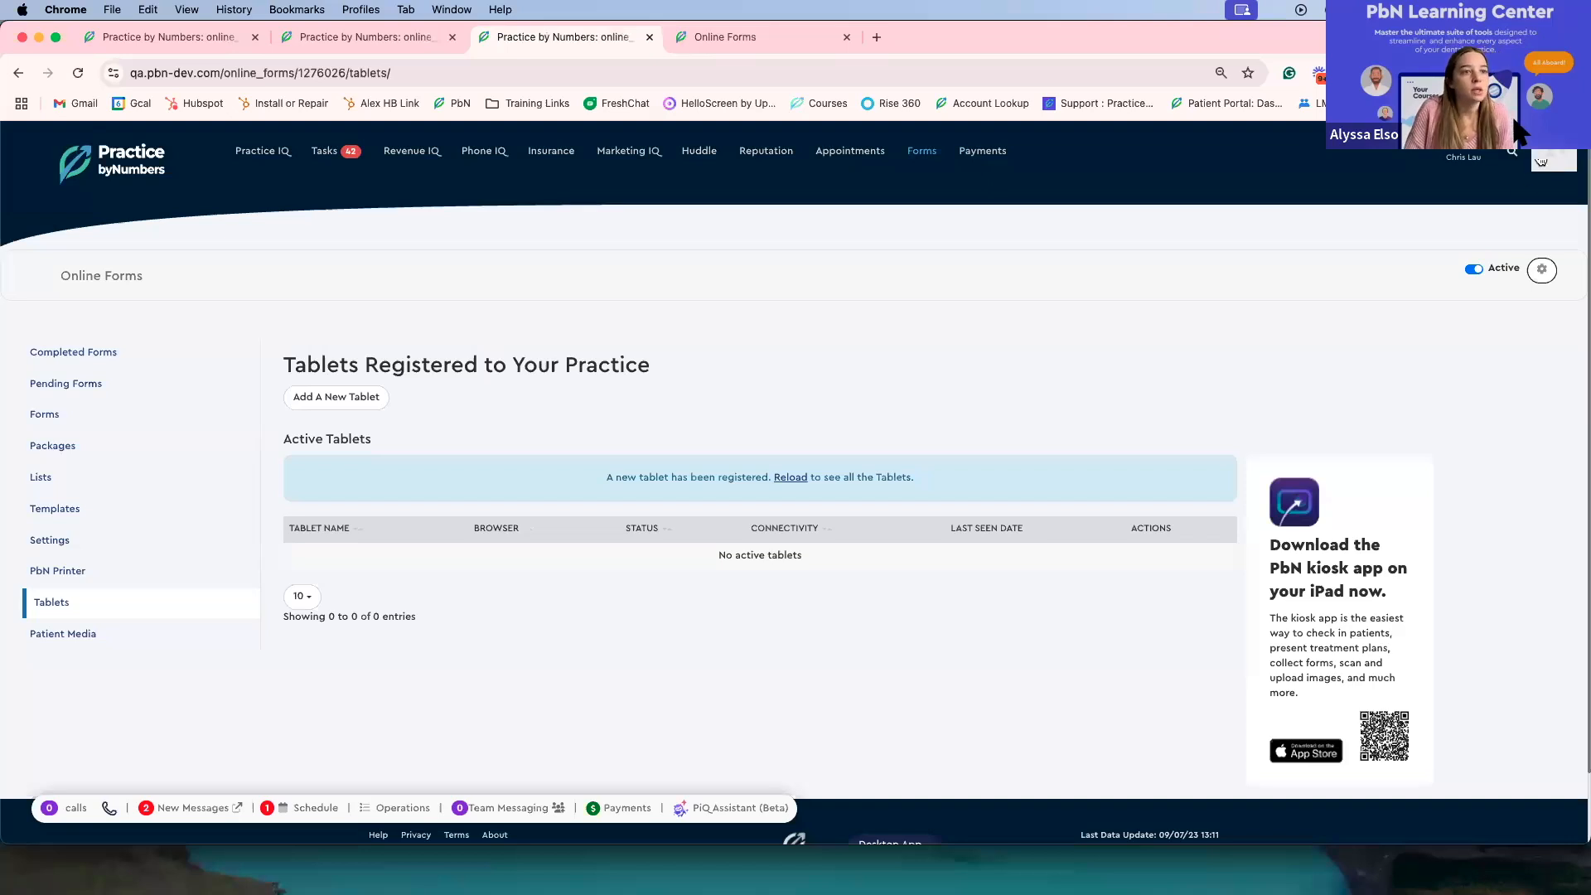
click(1527, 172)
click(1494, 248)
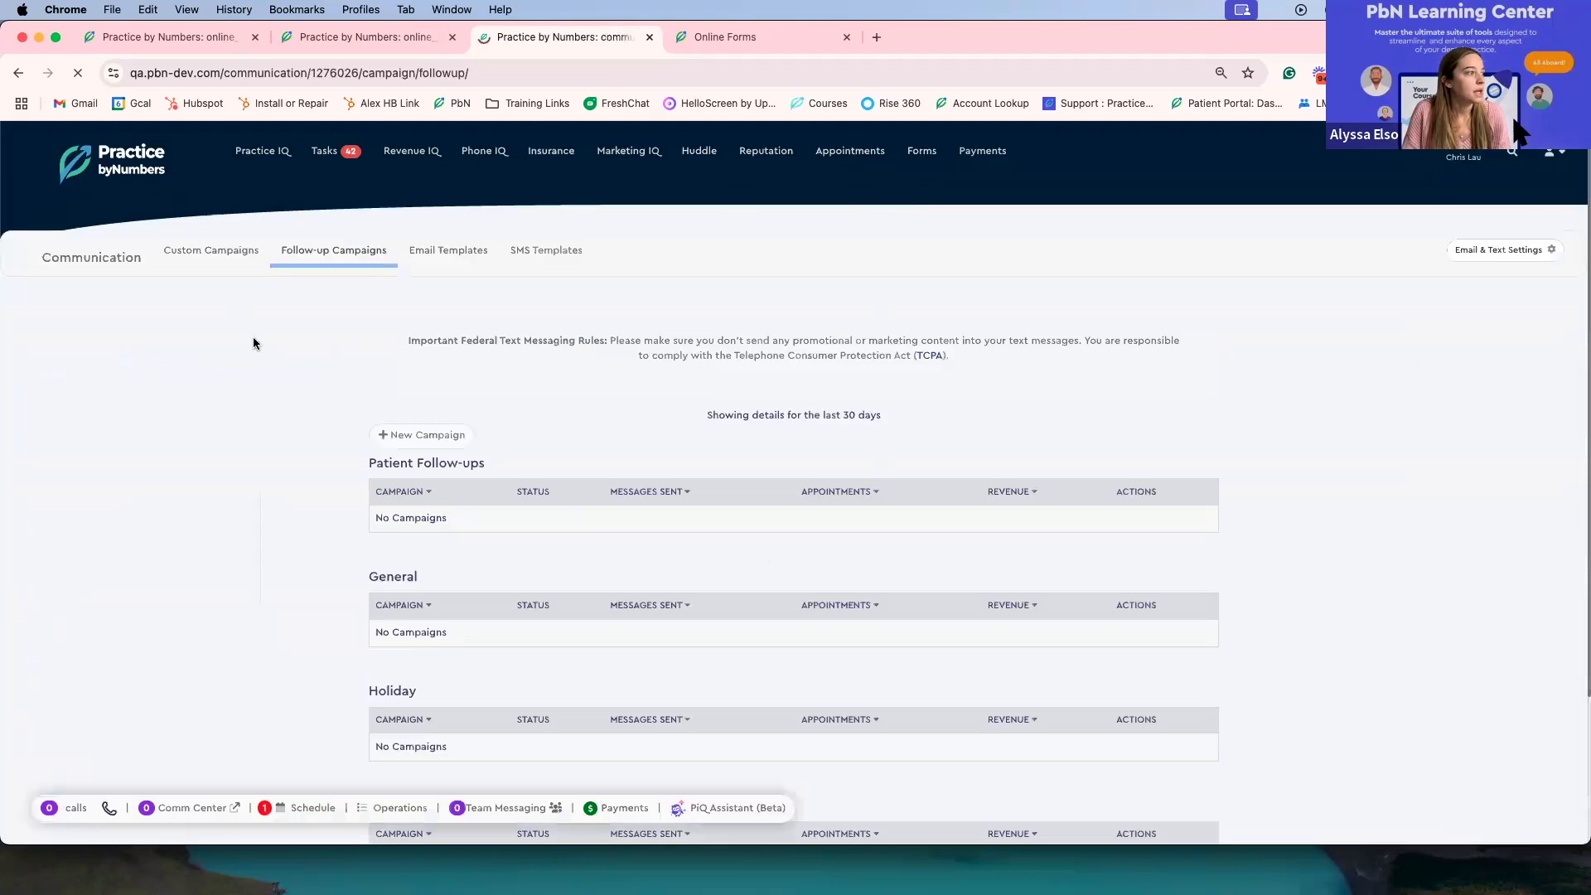
scroll(339, 453, down, 5)
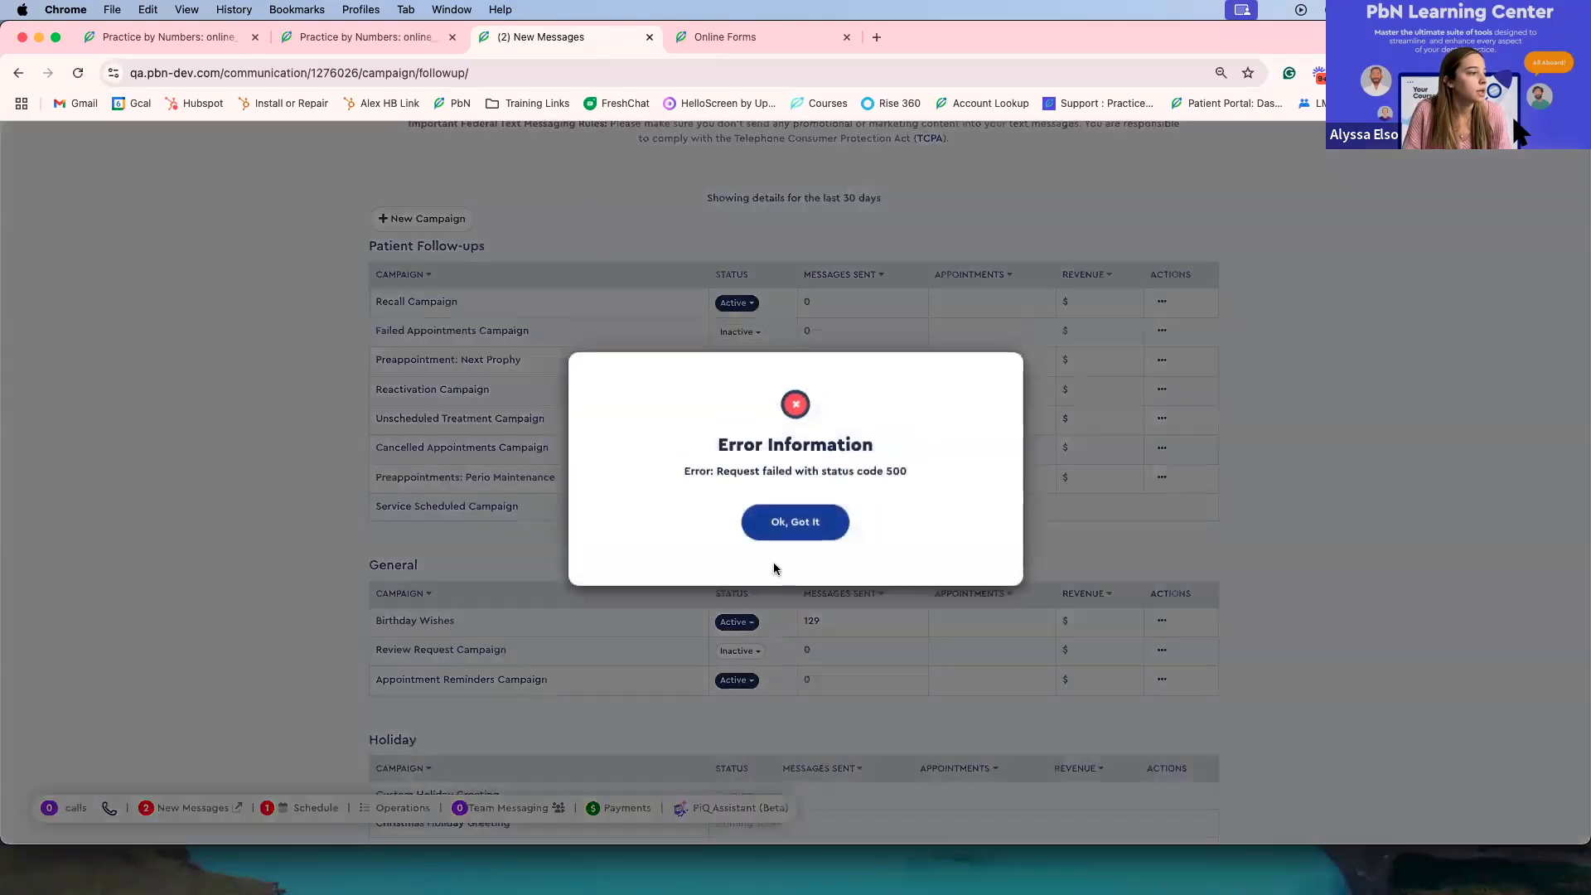
click(786, 530)
click(414, 682)
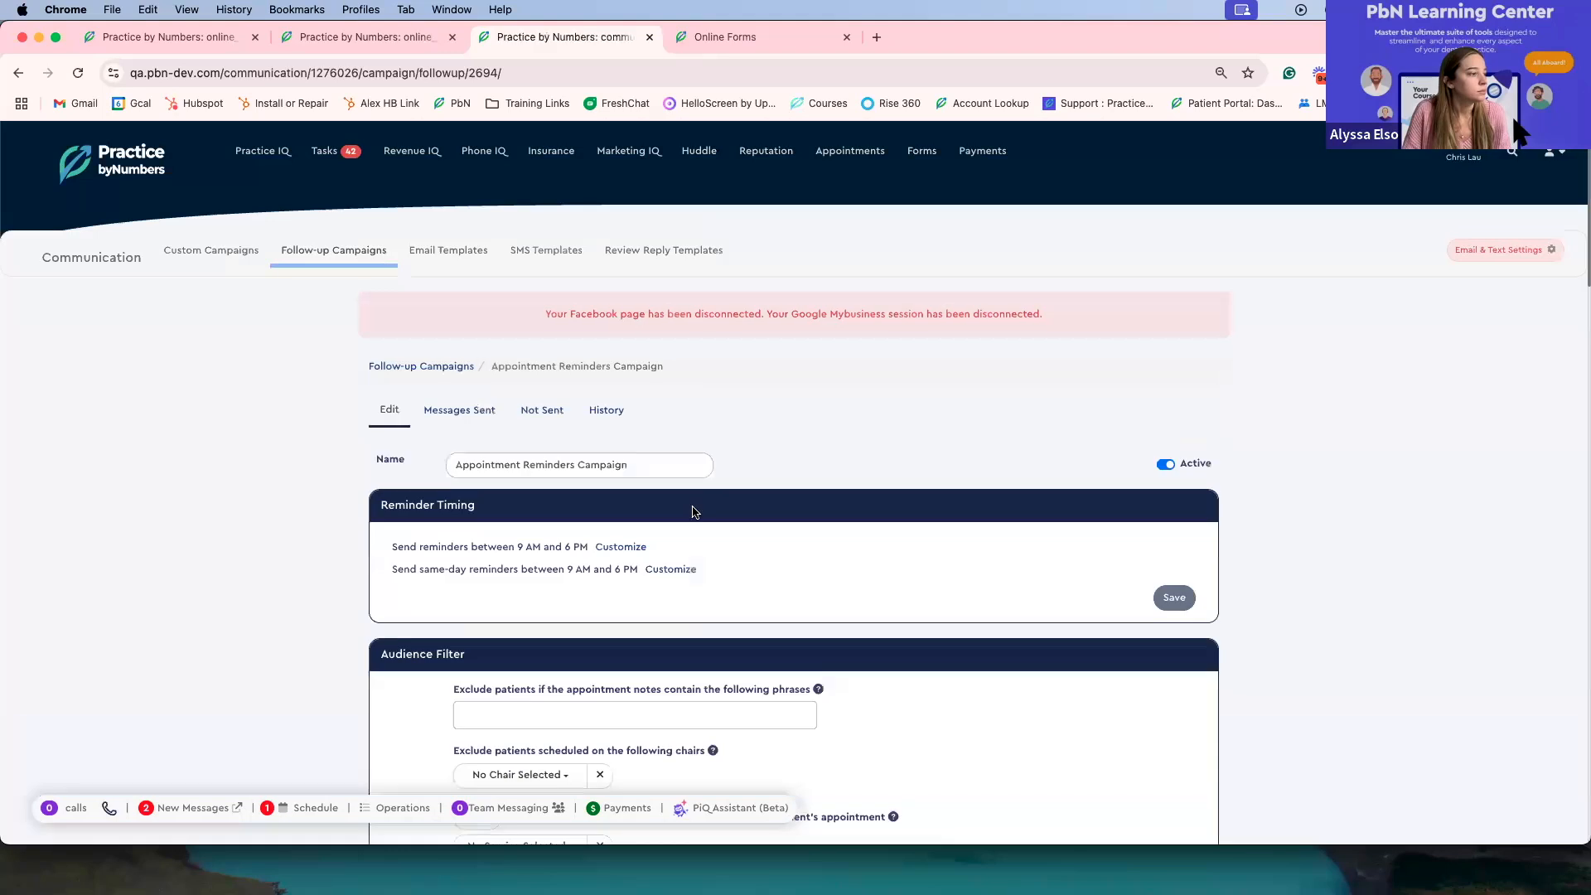
Step: Open the SMS template of the Primary Day Before Reminder for editing
scroll(693, 510, down, 6)
scroll(694, 510, down, 5)
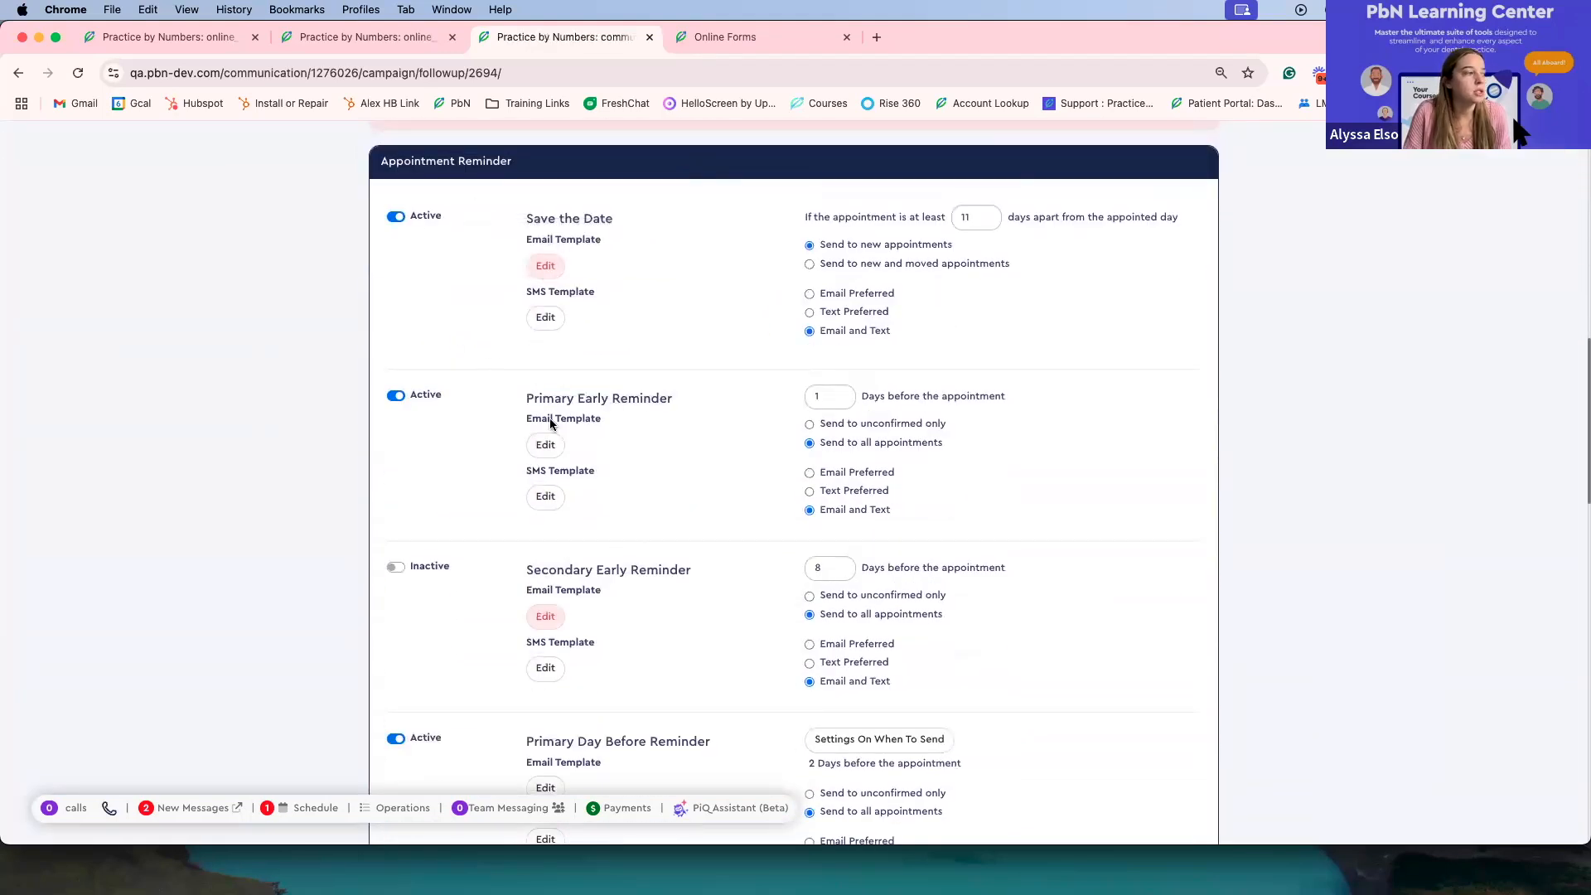
scroll(566, 452, down, 4)
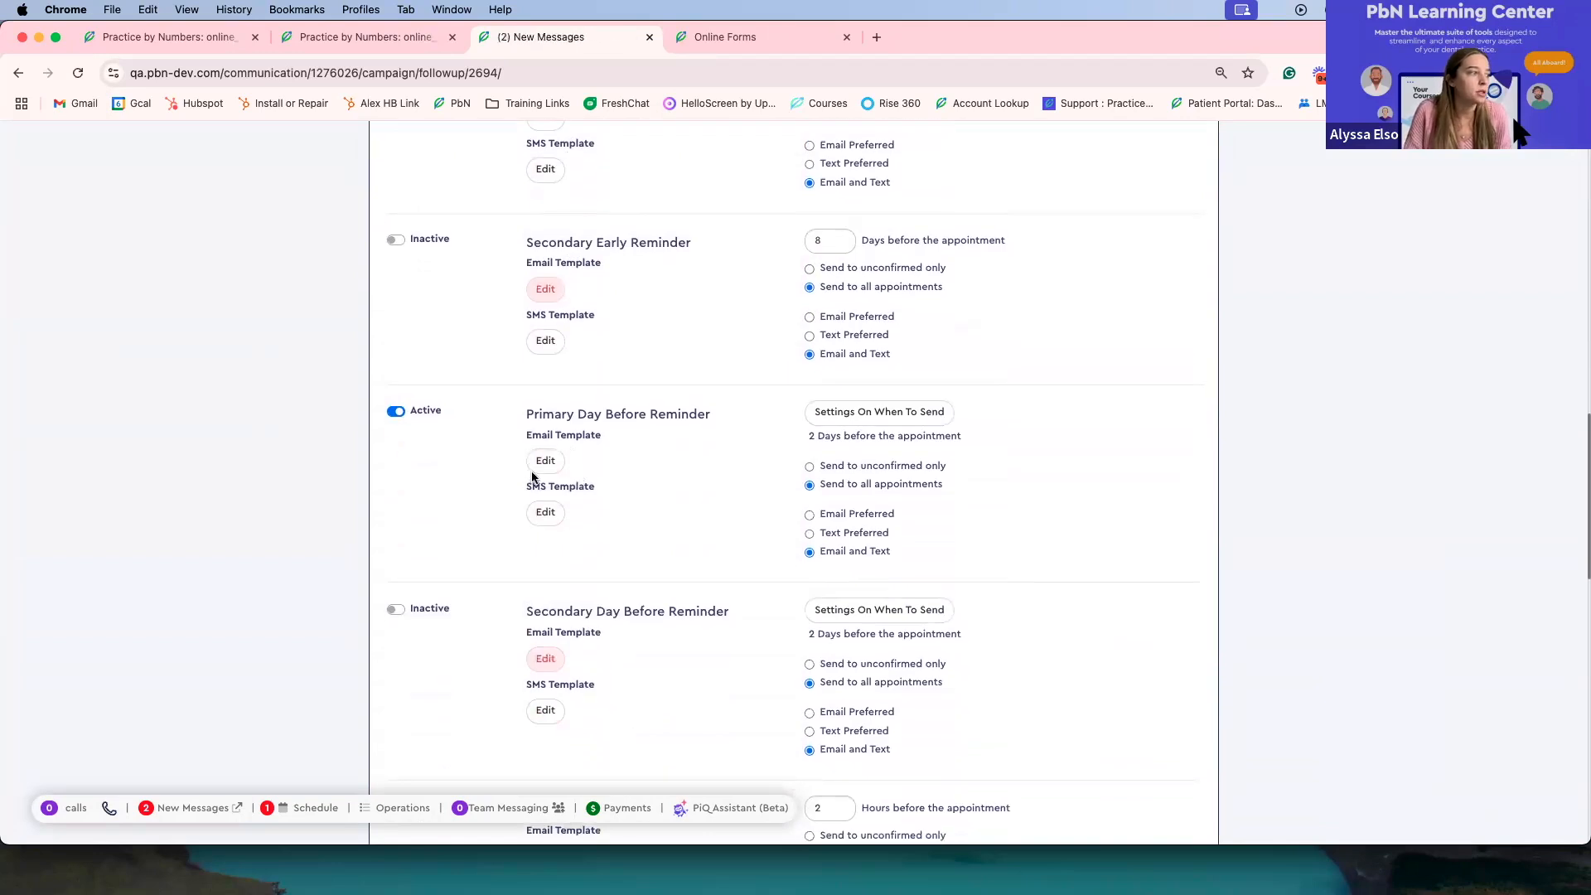
click(551, 512)
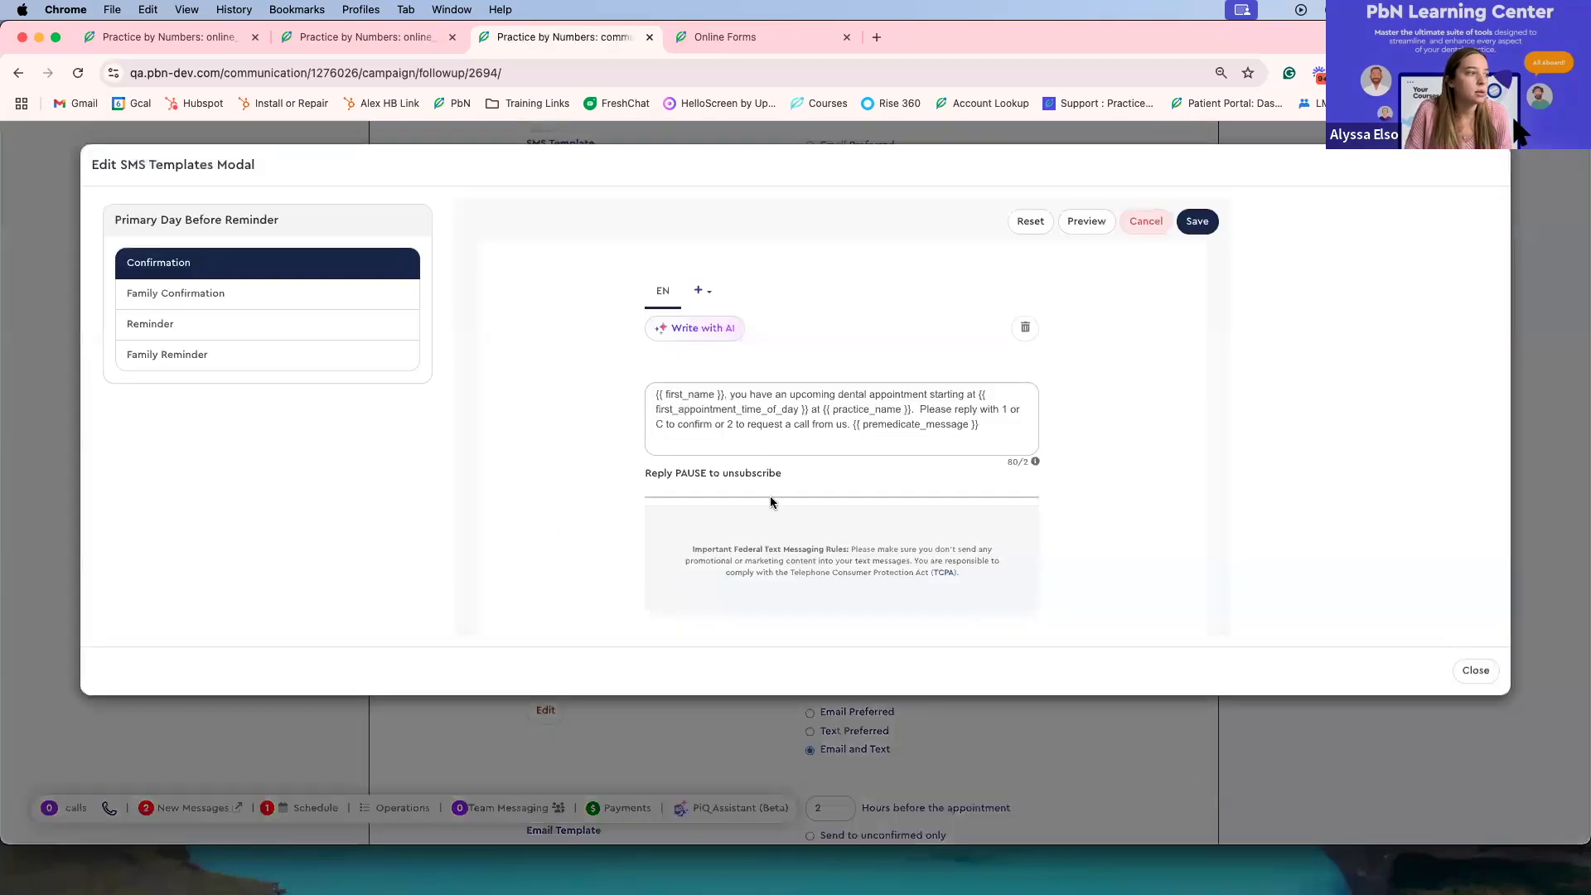
Step: Insert the Pending Forms Link placeholder at the end of the Confirmation message, after the premedicate message placeholder
click(975, 423)
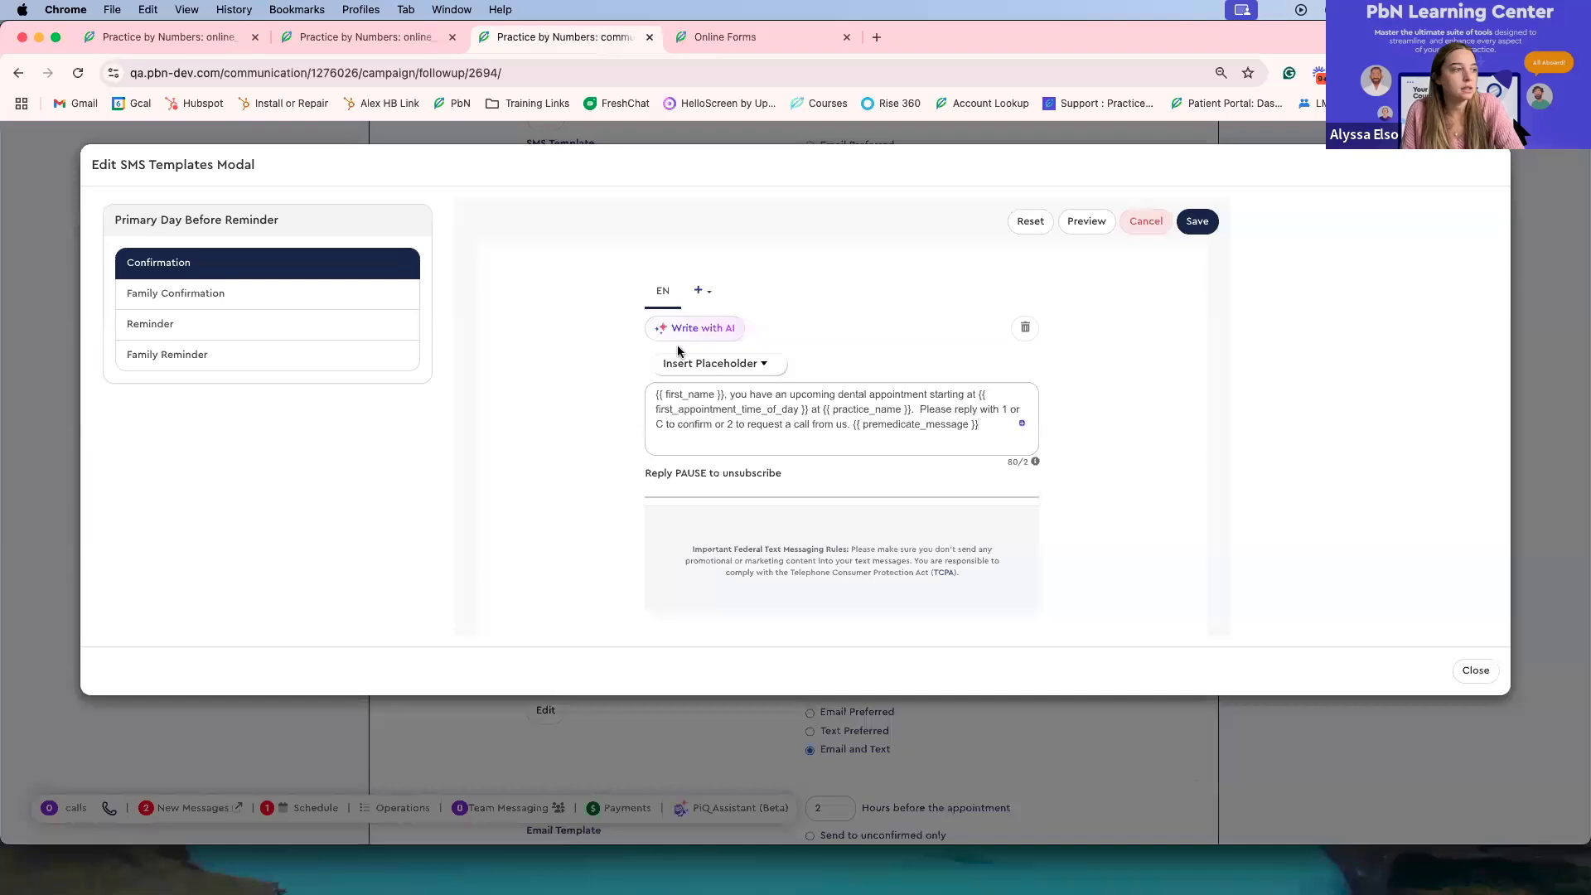
click(671, 366)
scroll(712, 446, down, 1)
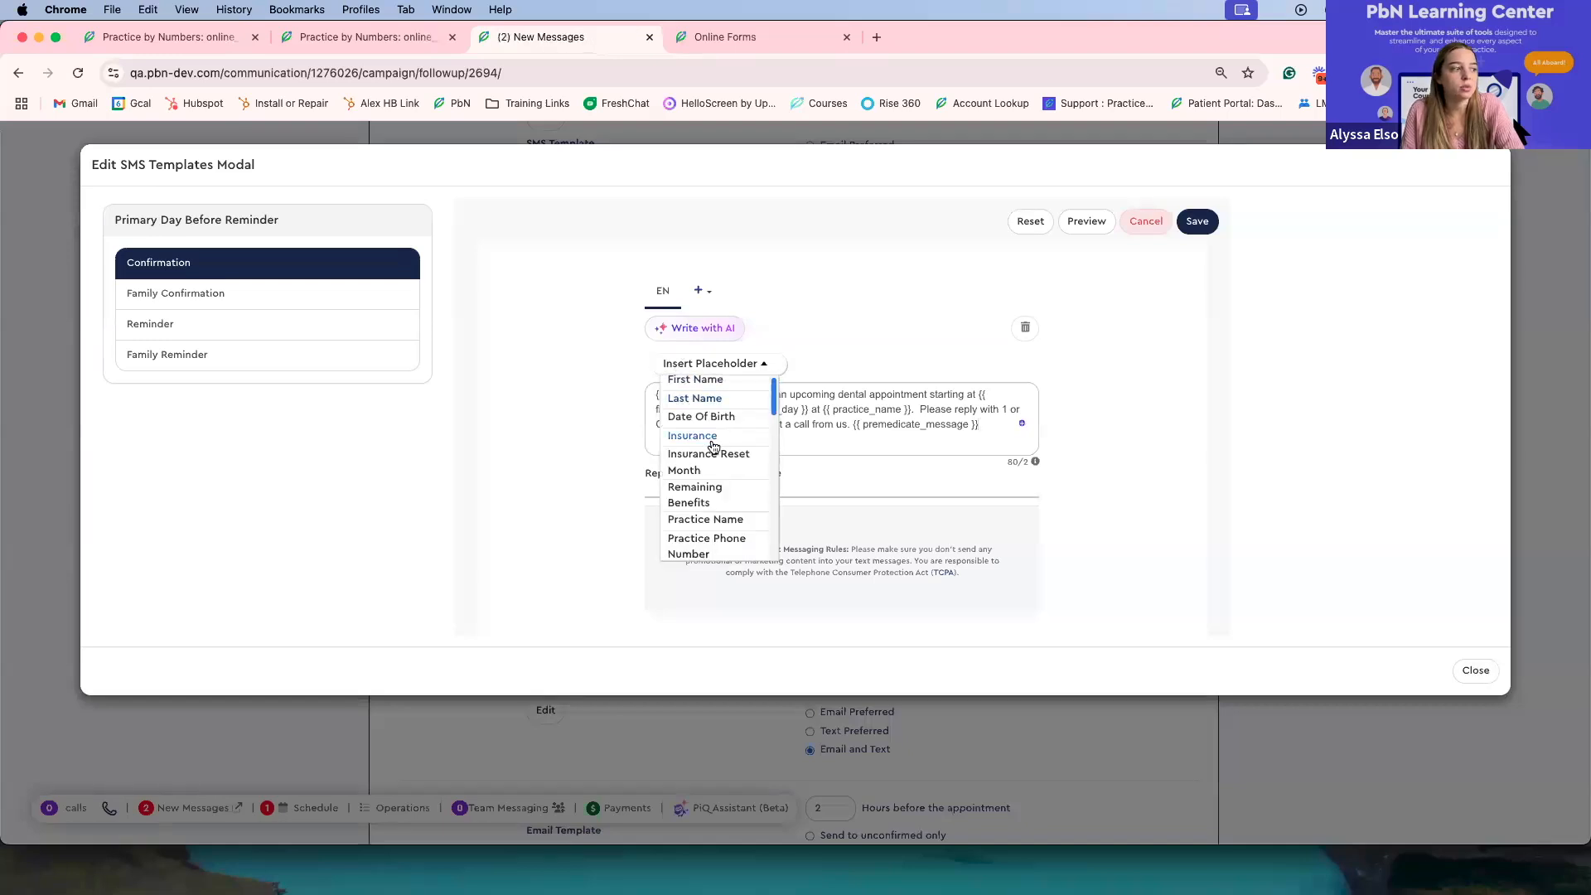
scroll(712, 447, down, 5)
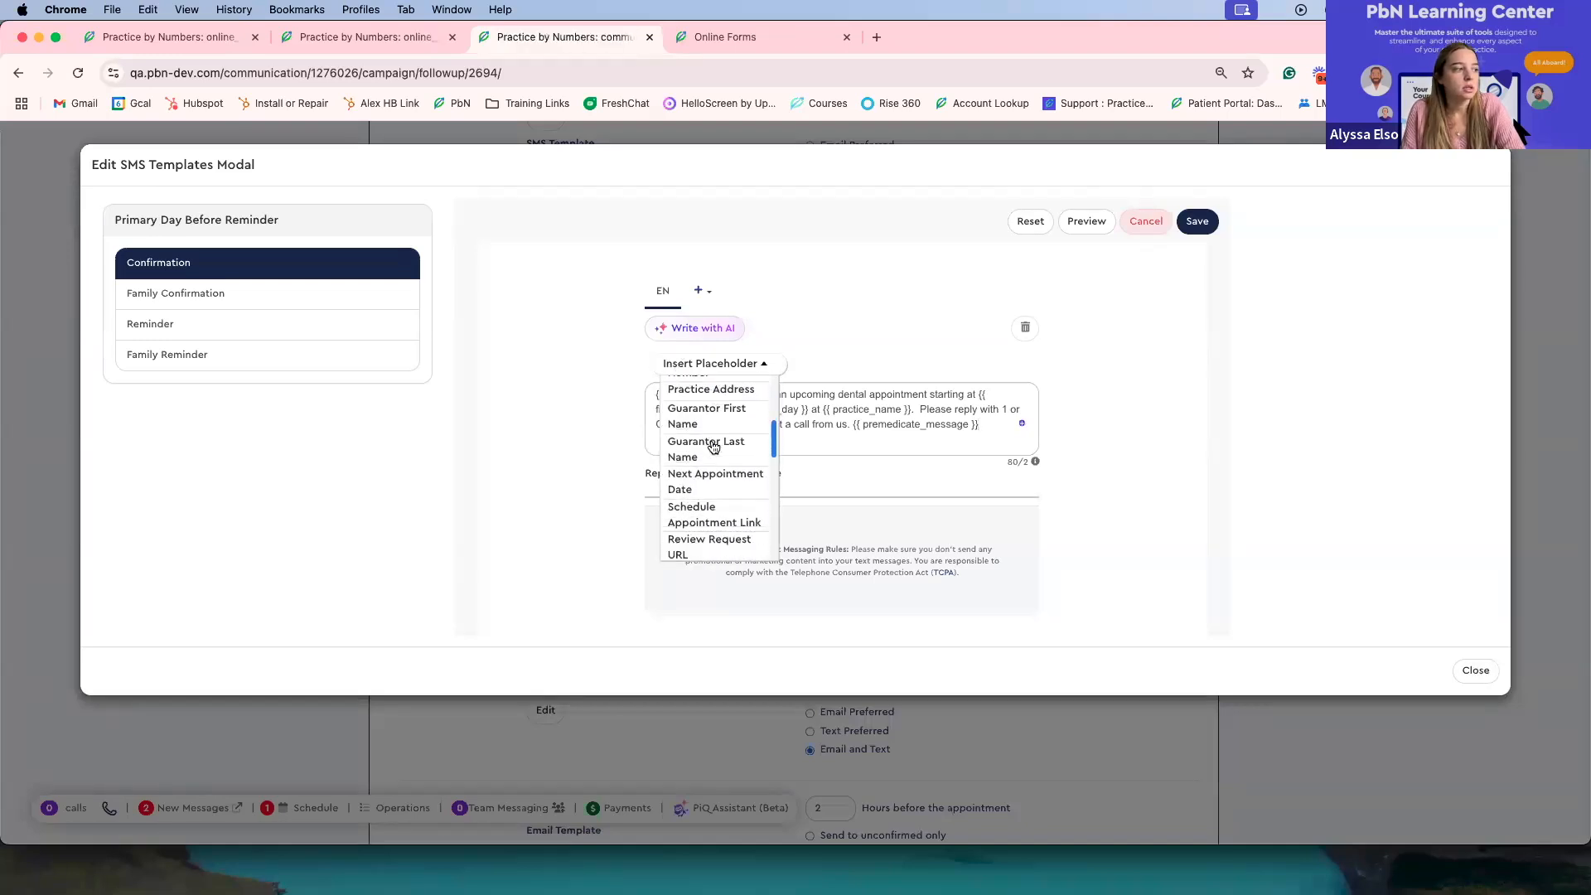
scroll(712, 447, down, 6)
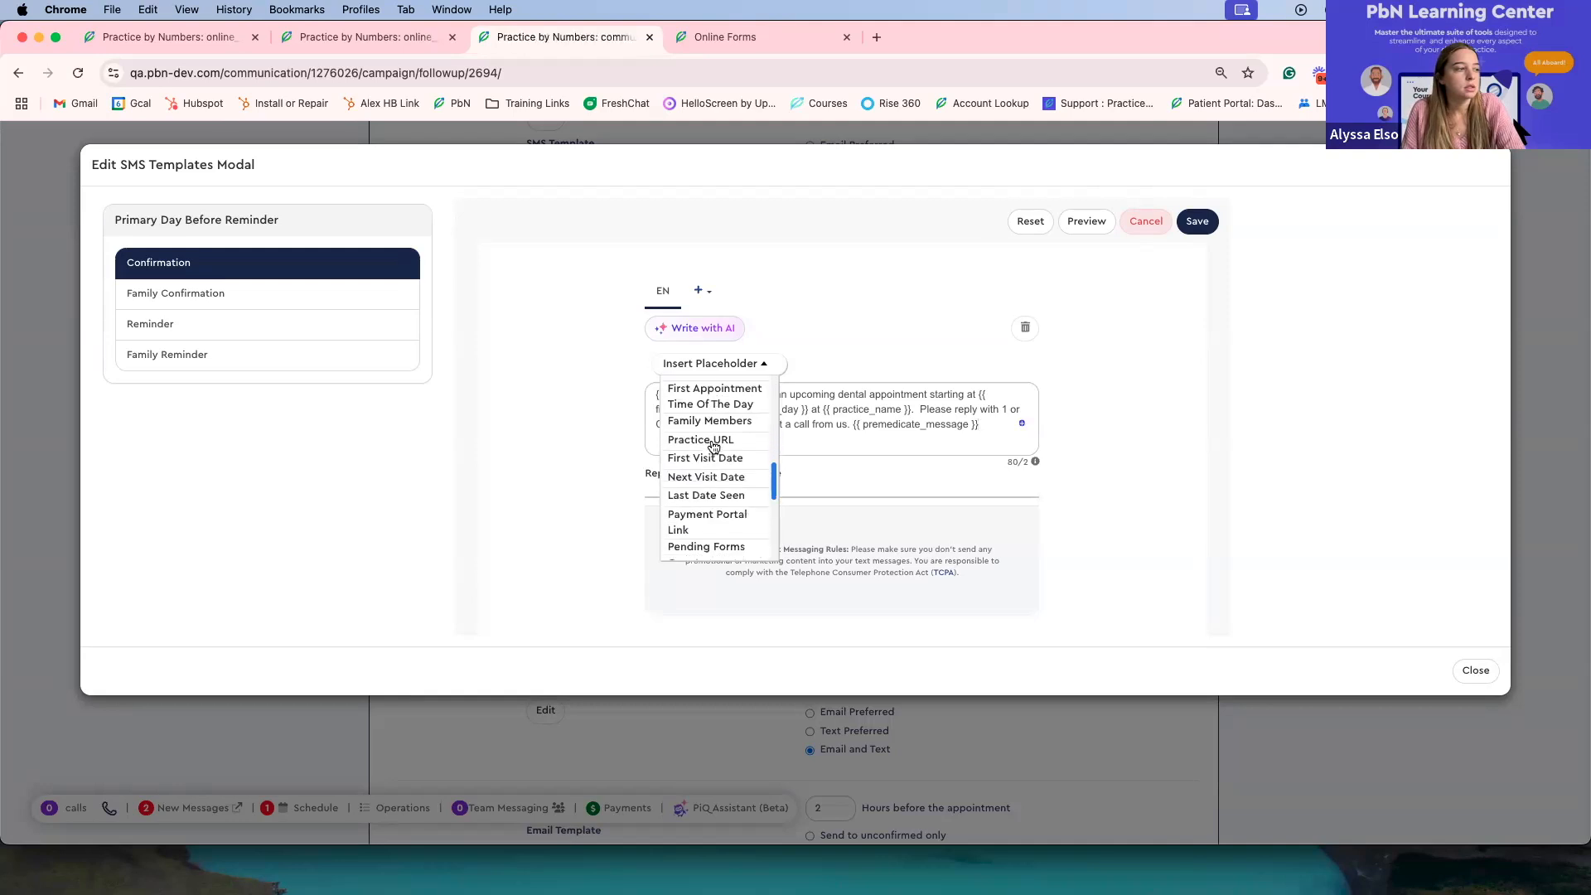
scroll(713, 447, down, 6)
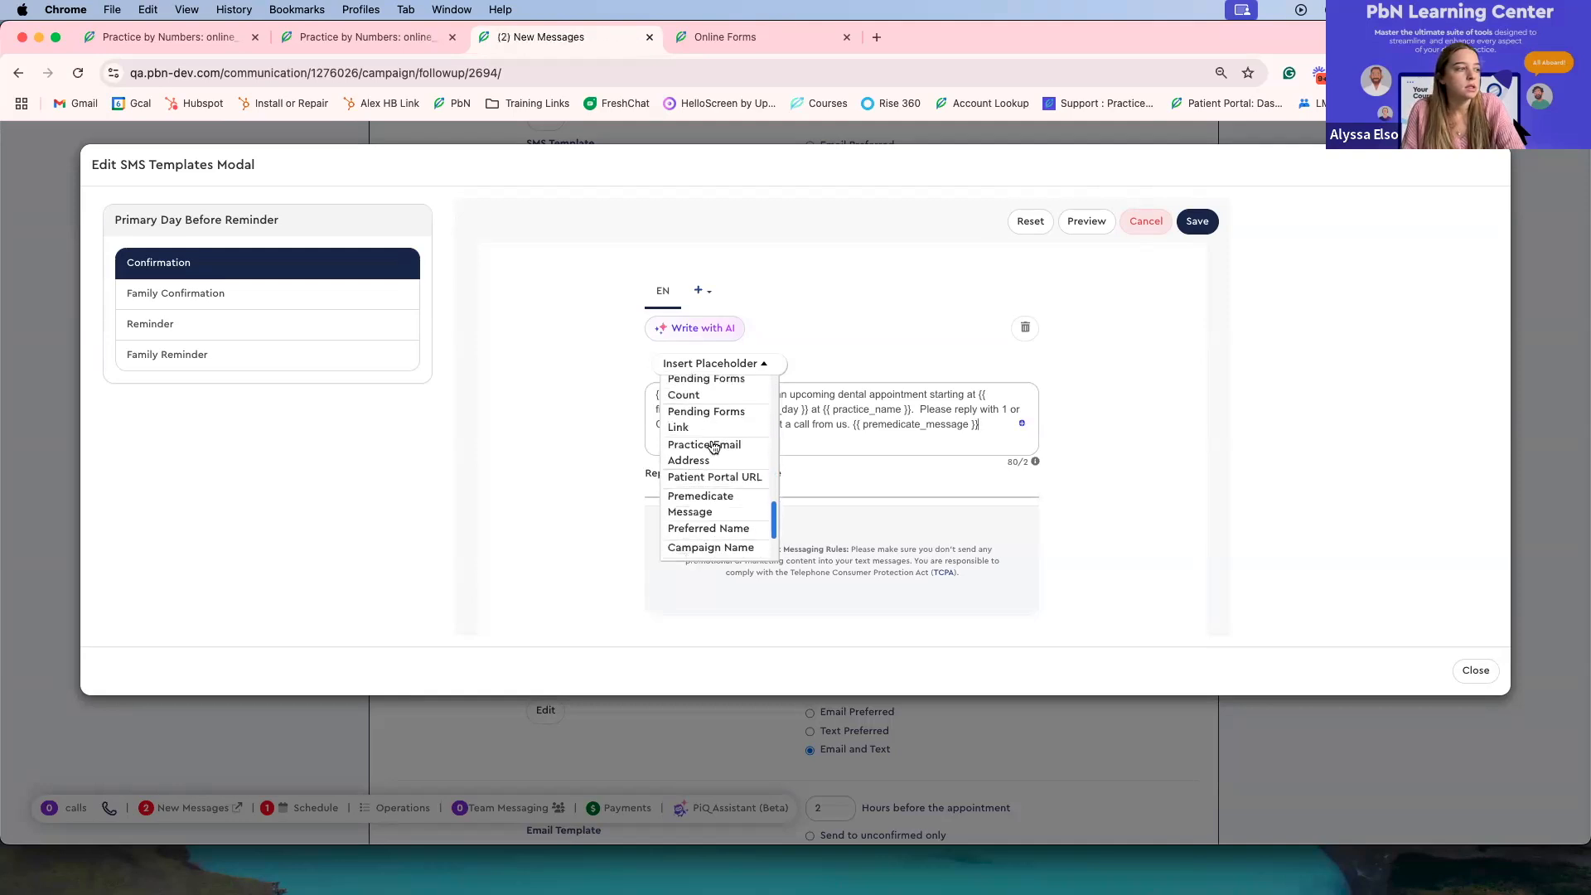
scroll(712, 446, up, 1)
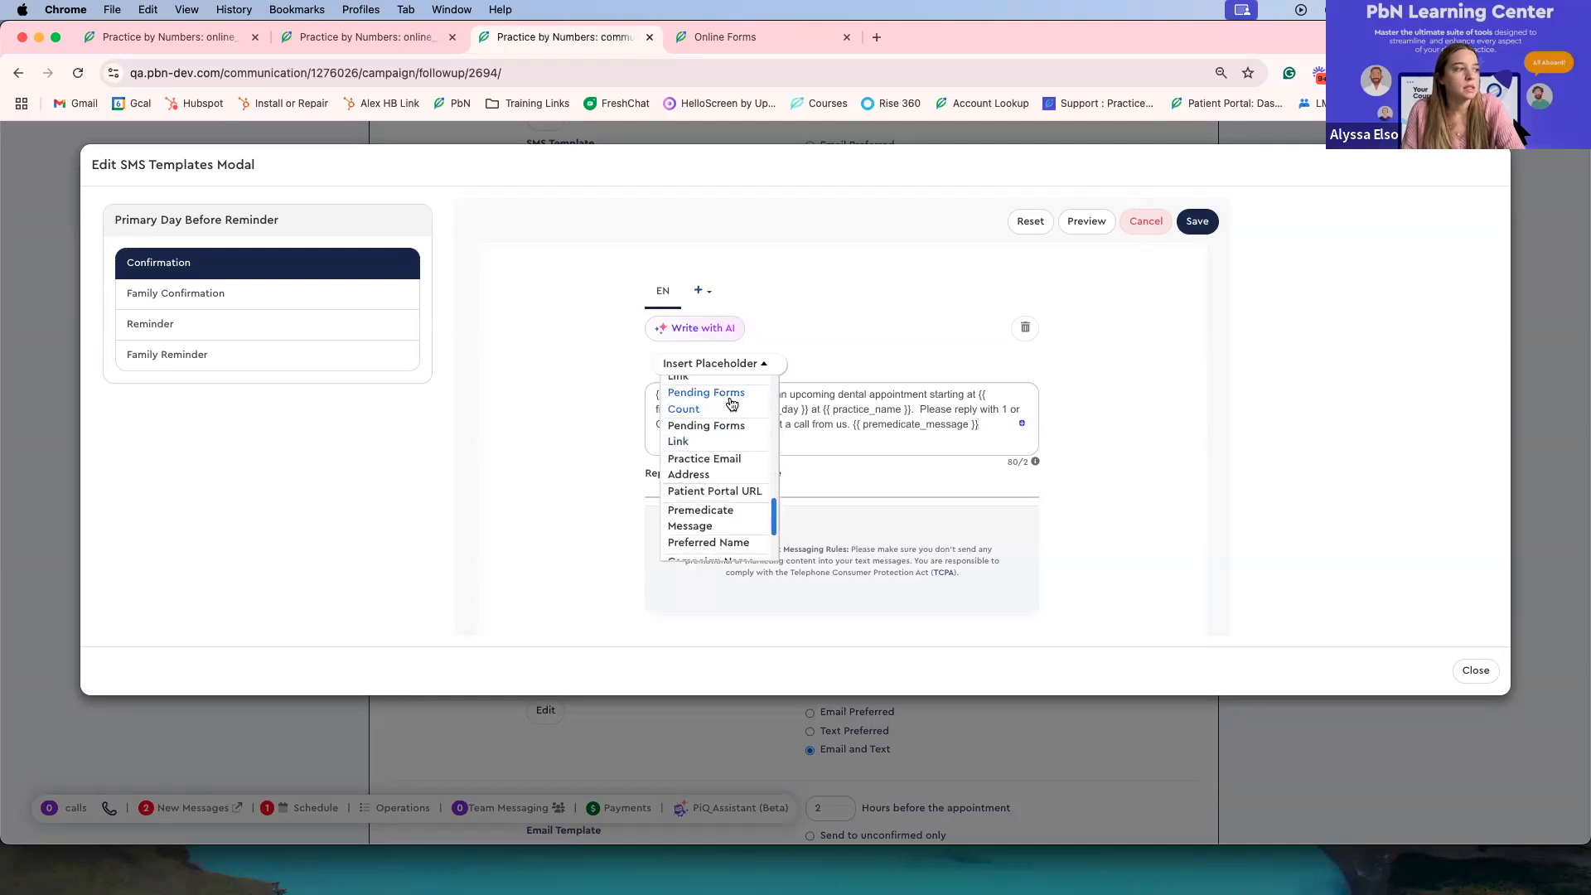
scroll(731, 406, down, 4)
scroll(731, 410, up, 5)
scroll(731, 434, down, 2)
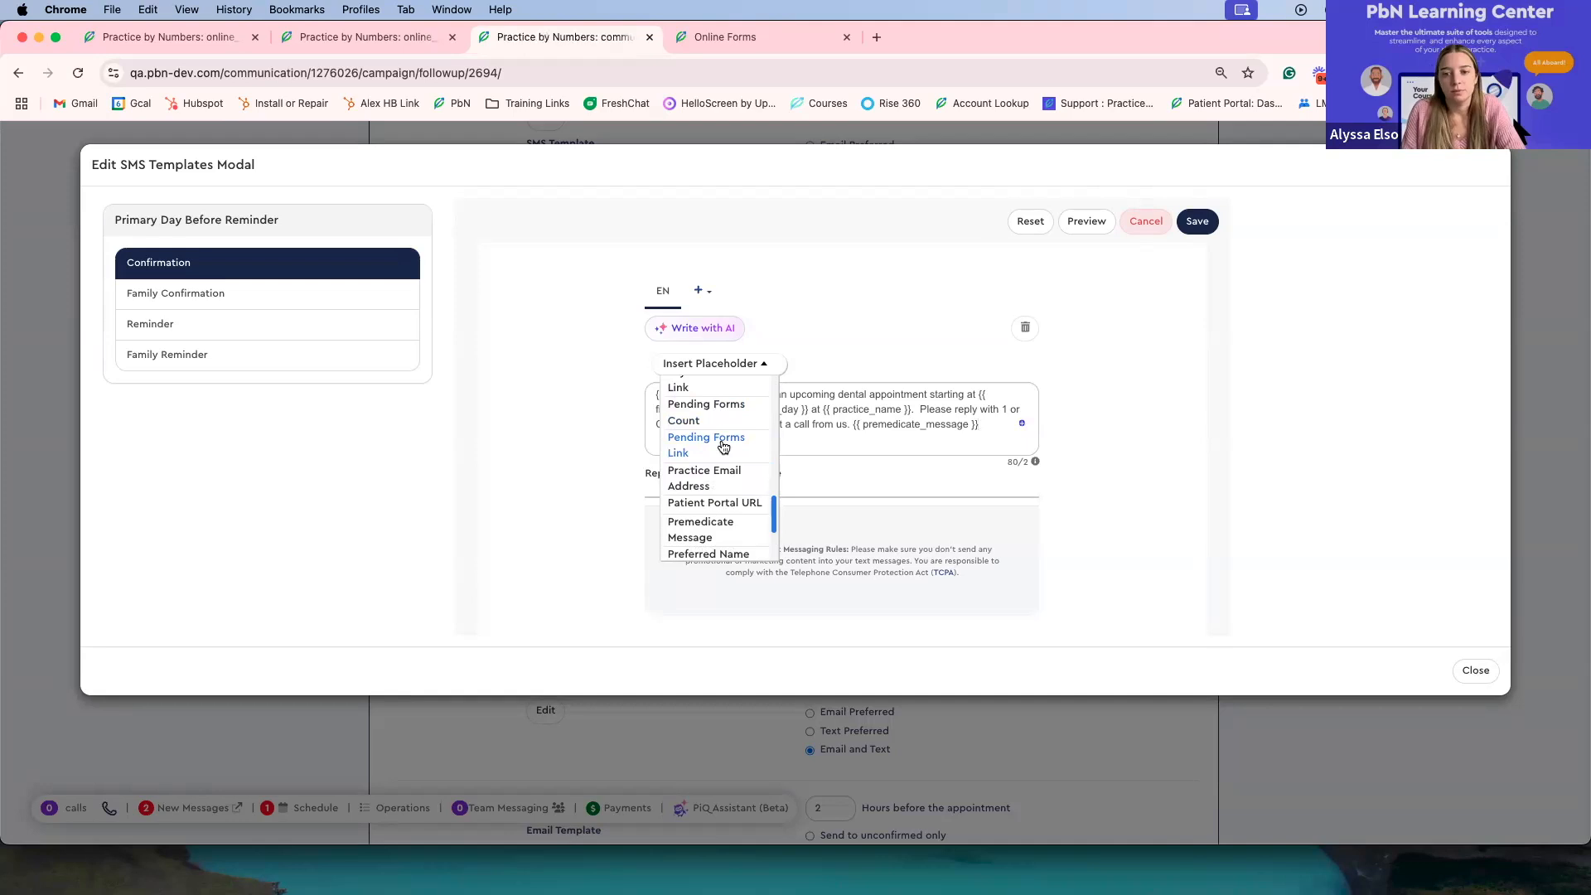
click(722, 449)
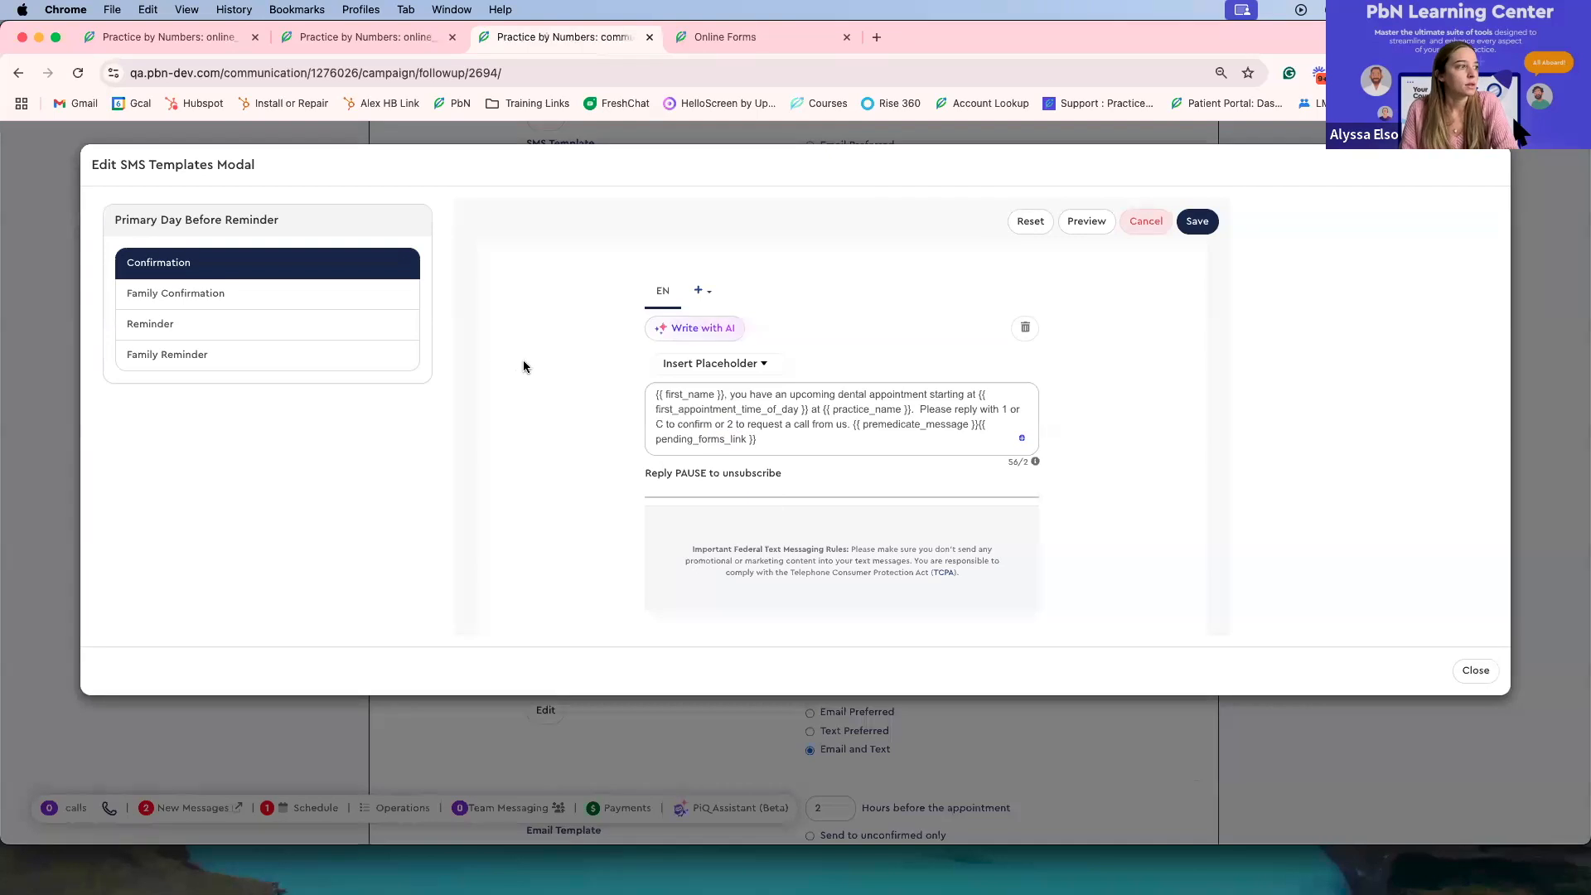
Step: Check the additional language option for the Confirmation message and discard the unsaved changes to the SMS template
click(699, 300)
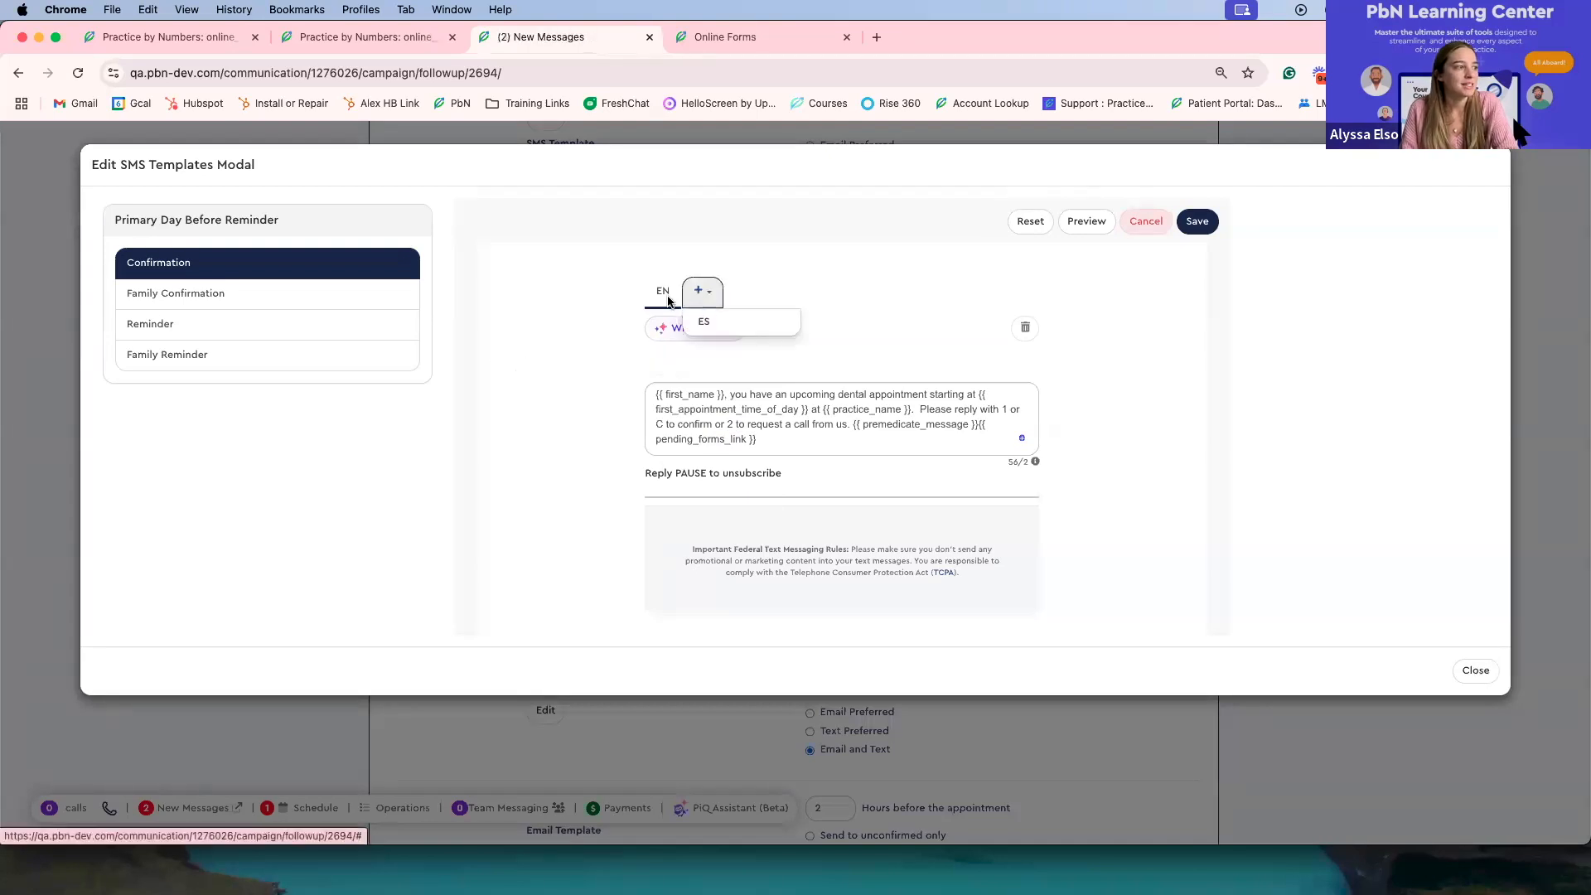
click(1156, 222)
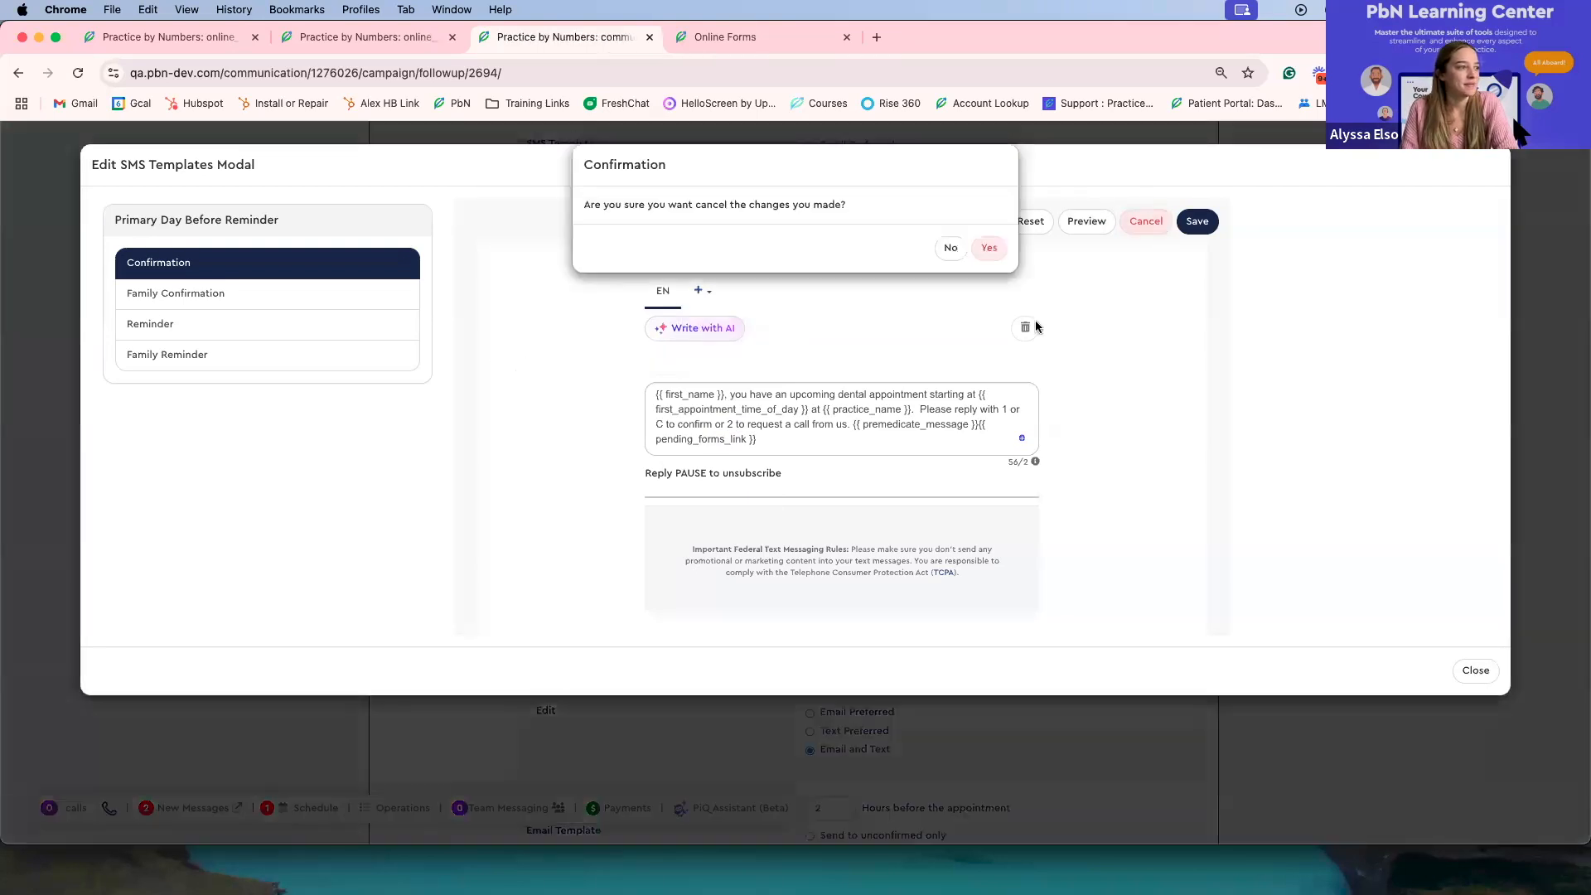
click(992, 250)
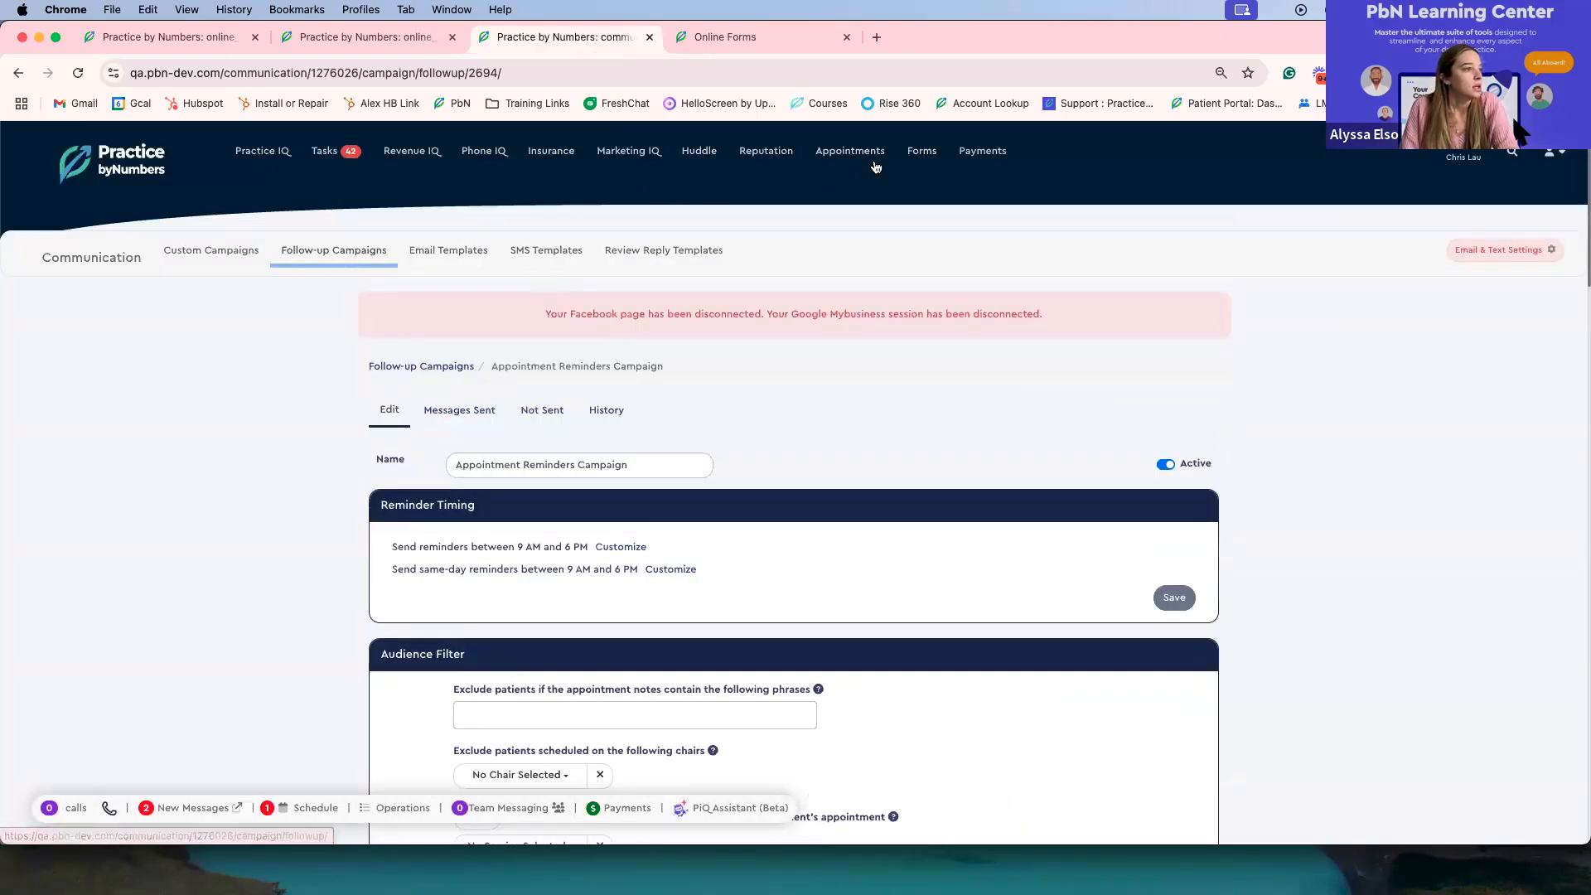
Step: Open the Request review 1st template for editing from the practice's SMS templates
click(574, 254)
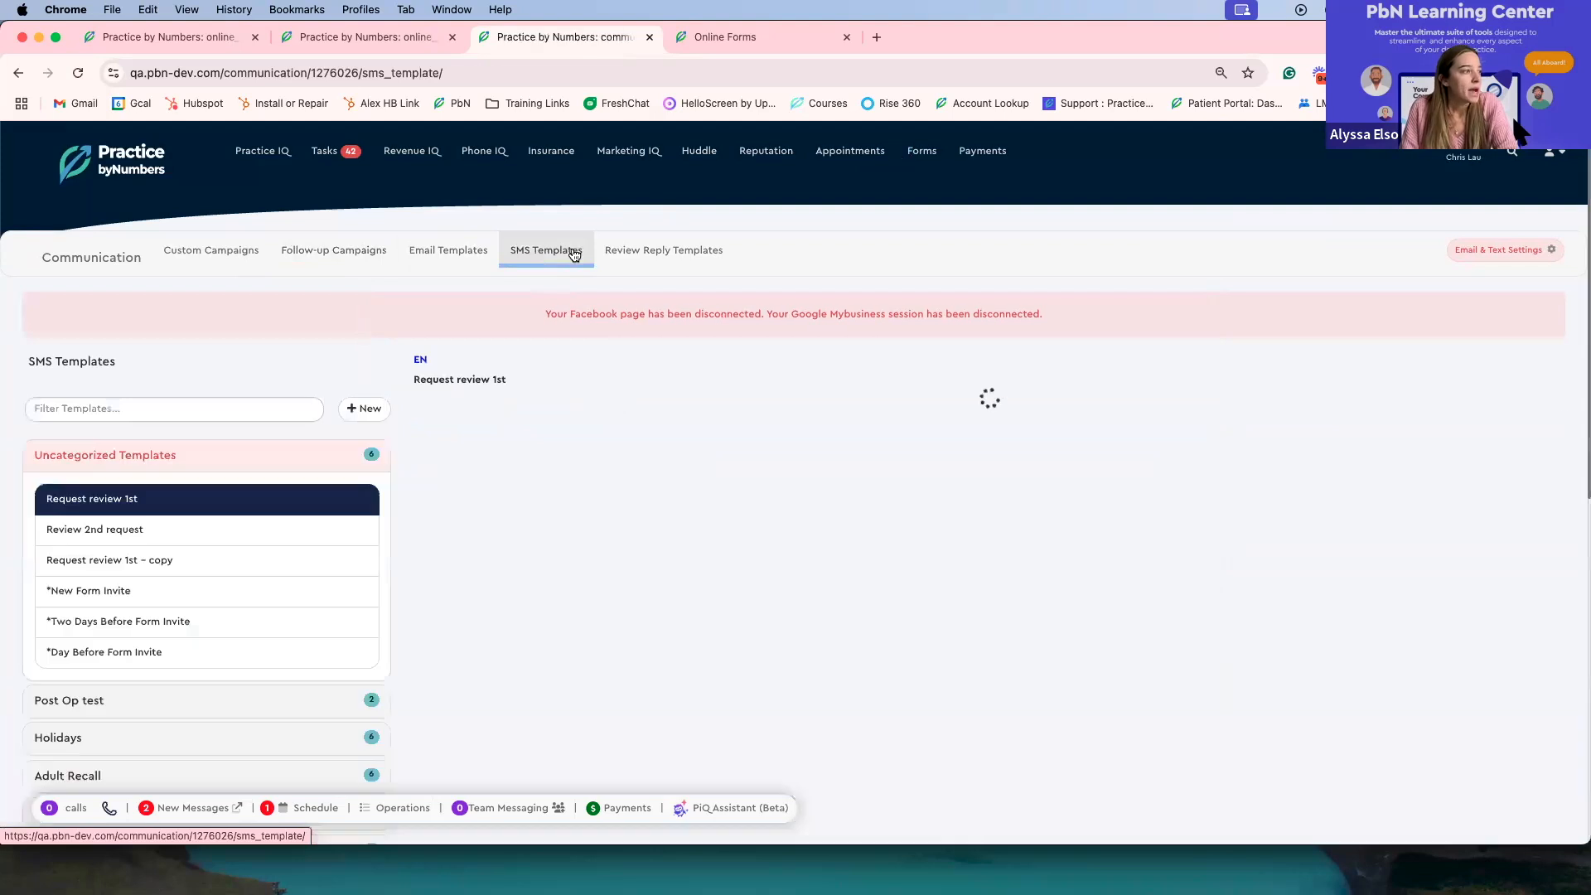
scroll(574, 331, down, 5)
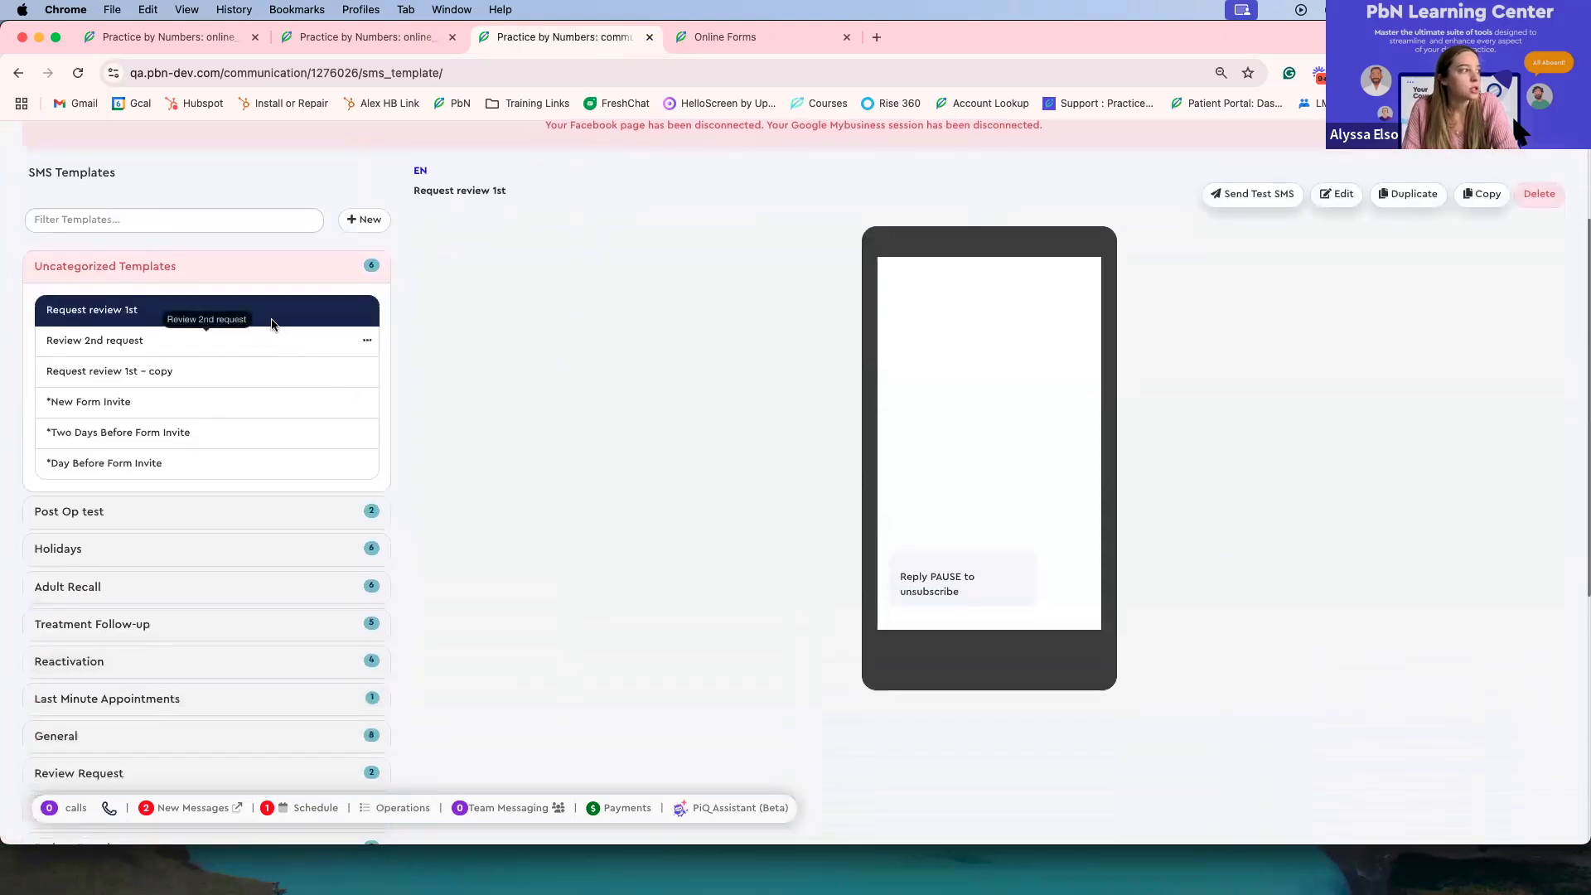
scroll(247, 387, up, 2)
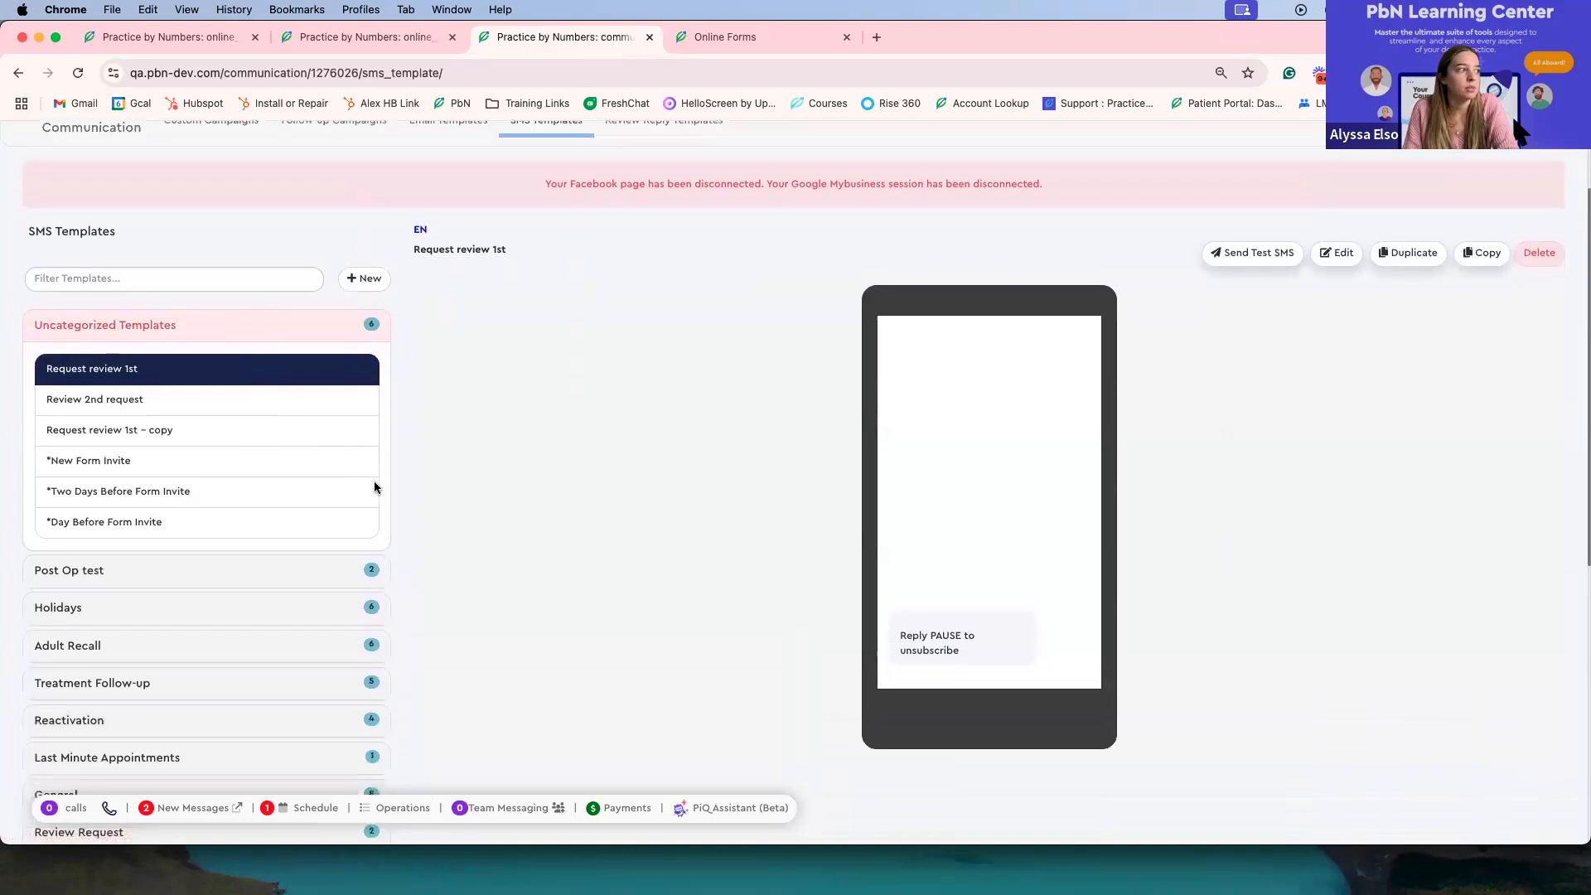
click(1337, 253)
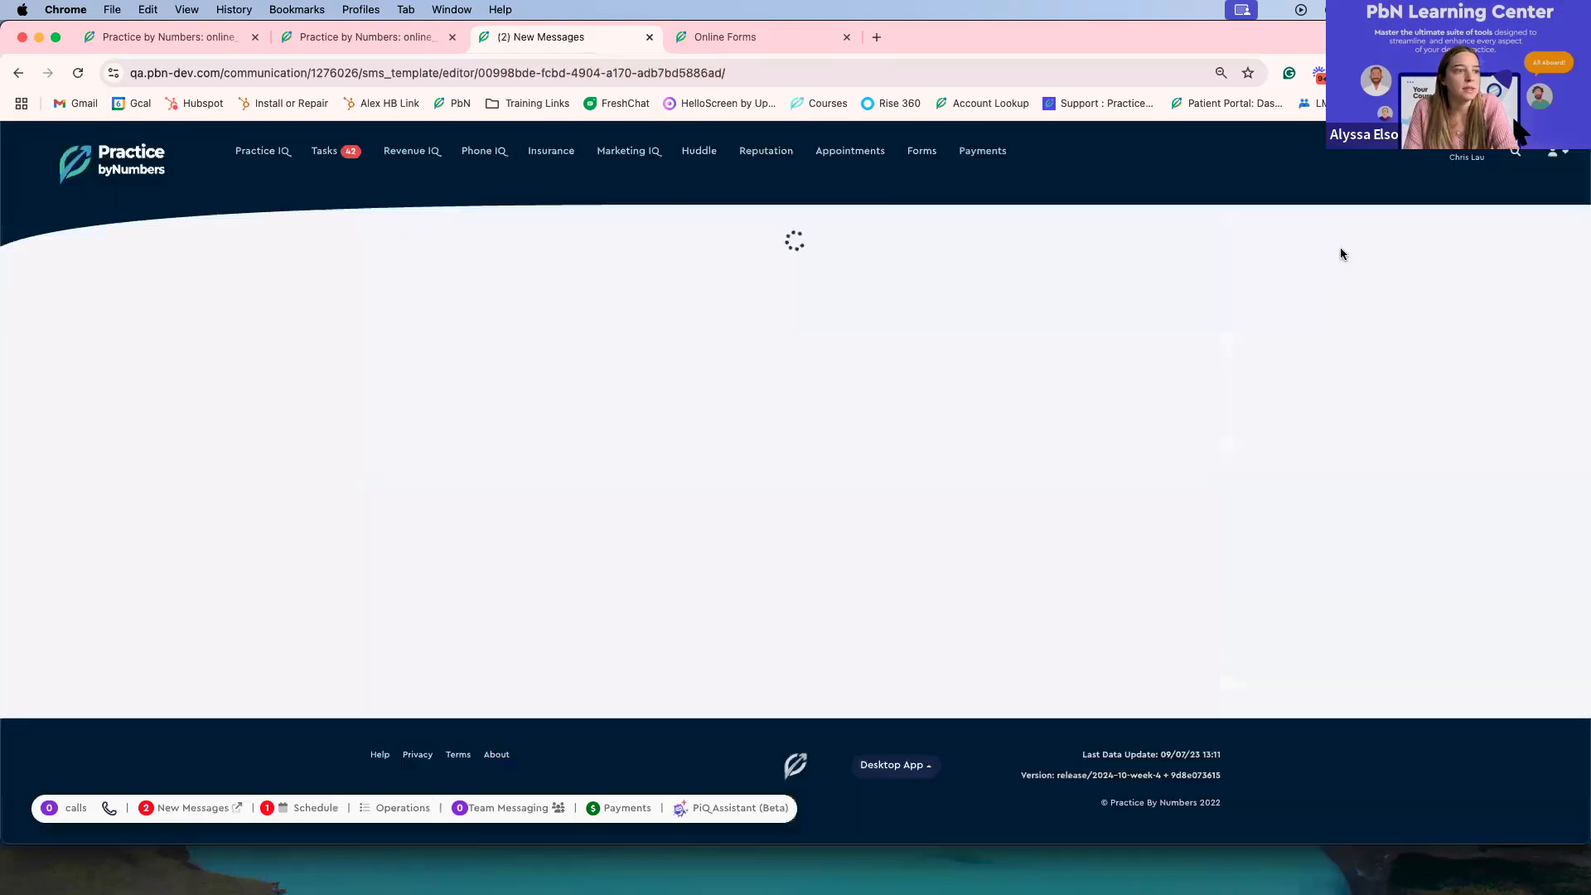
click(730, 505)
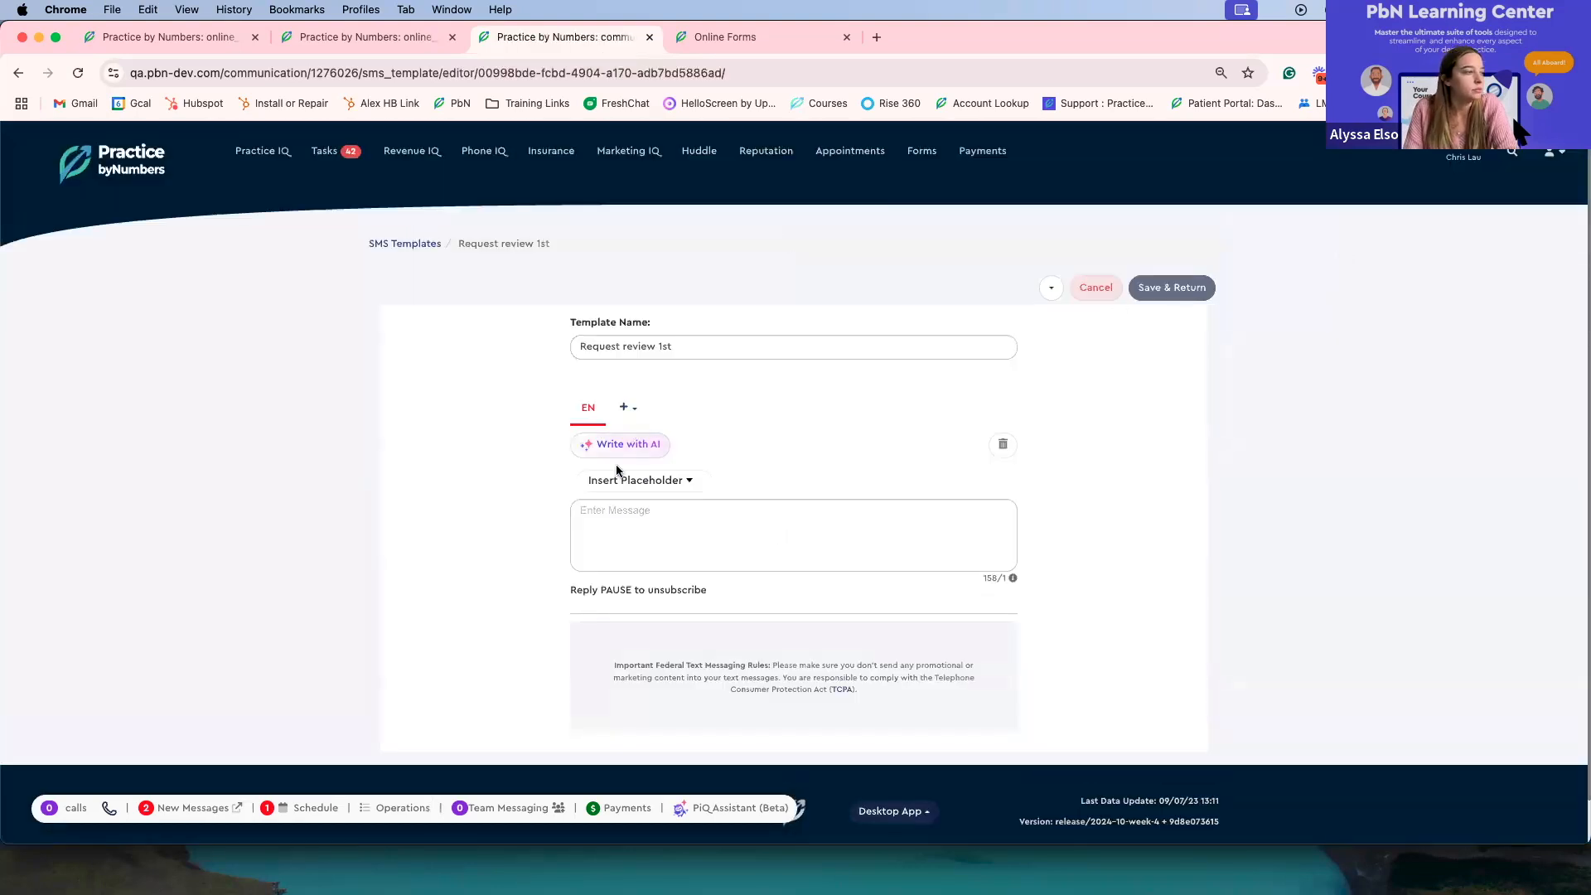
Step: View the language and AI writing options of the Request review 1st template and leave its editor without saving
click(625, 408)
click(599, 414)
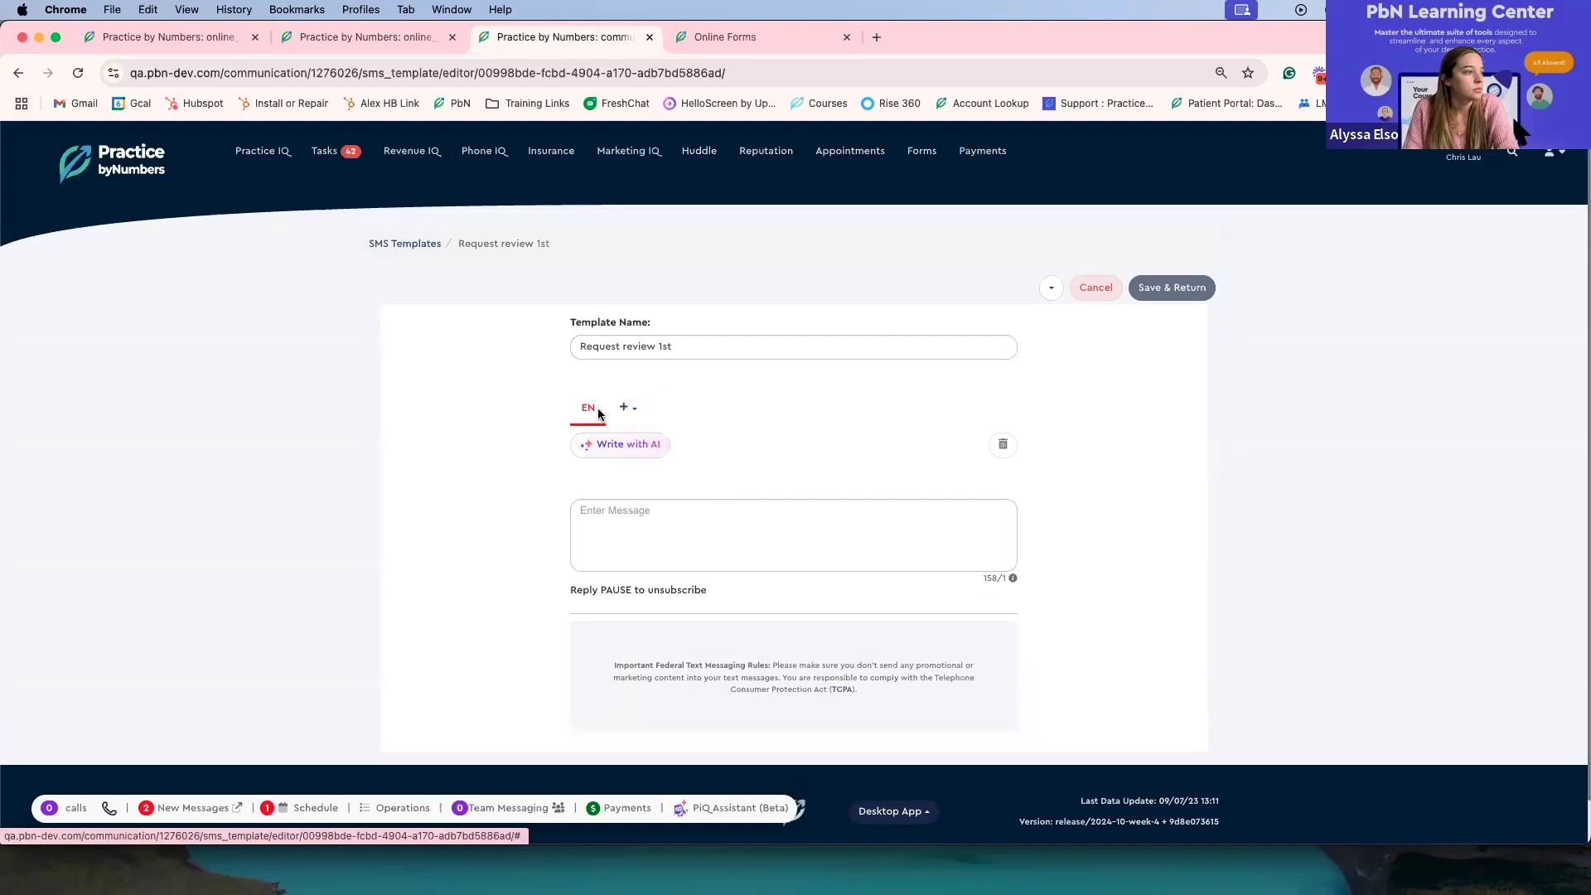
click(598, 452)
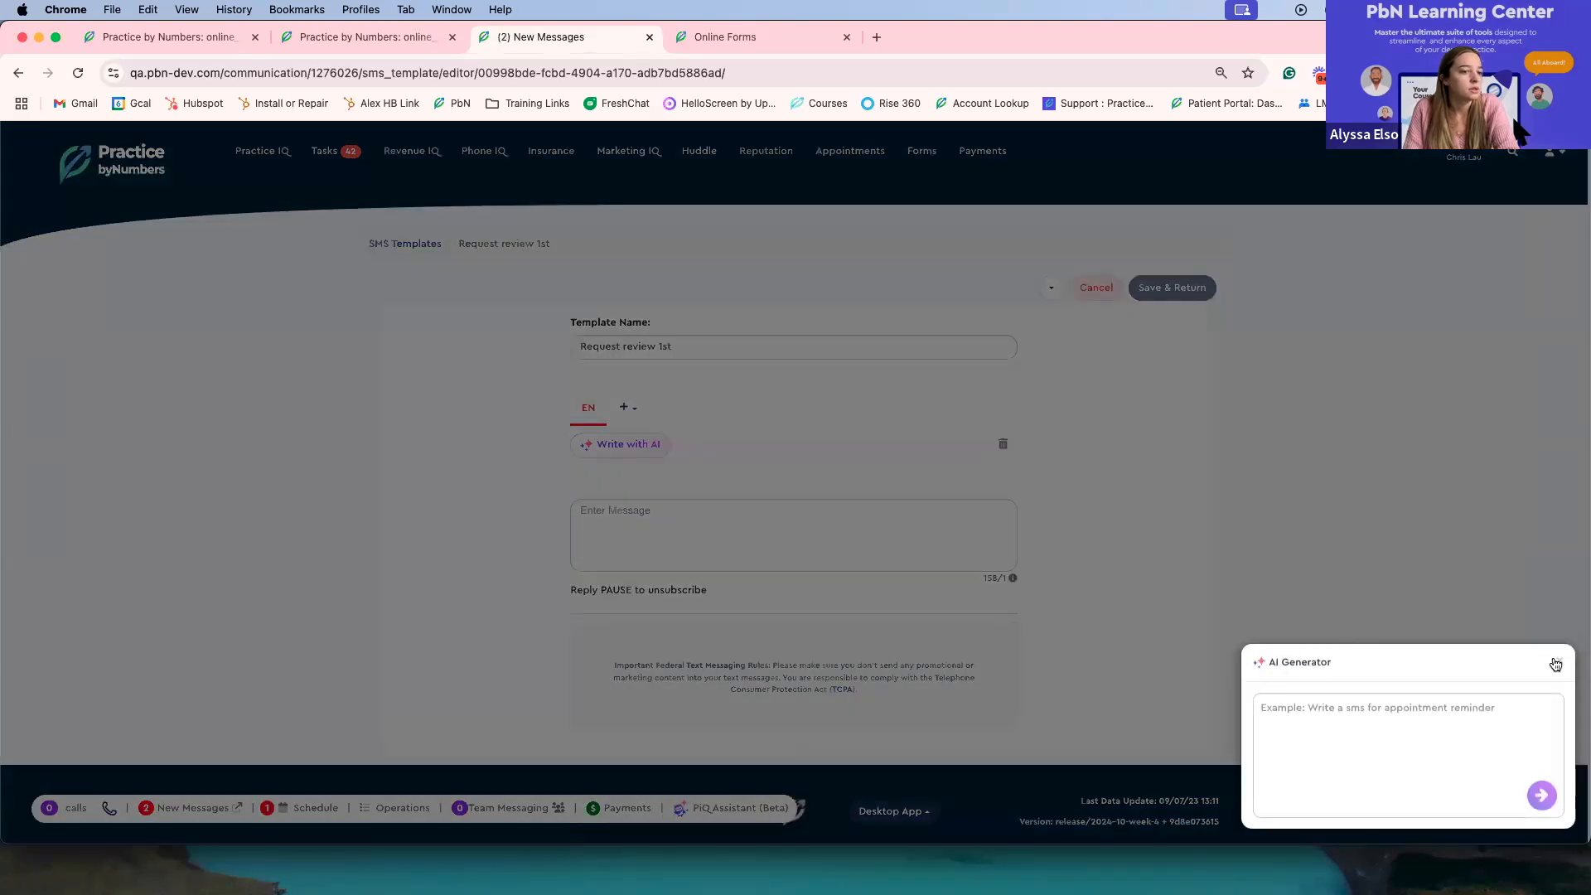
click(1556, 664)
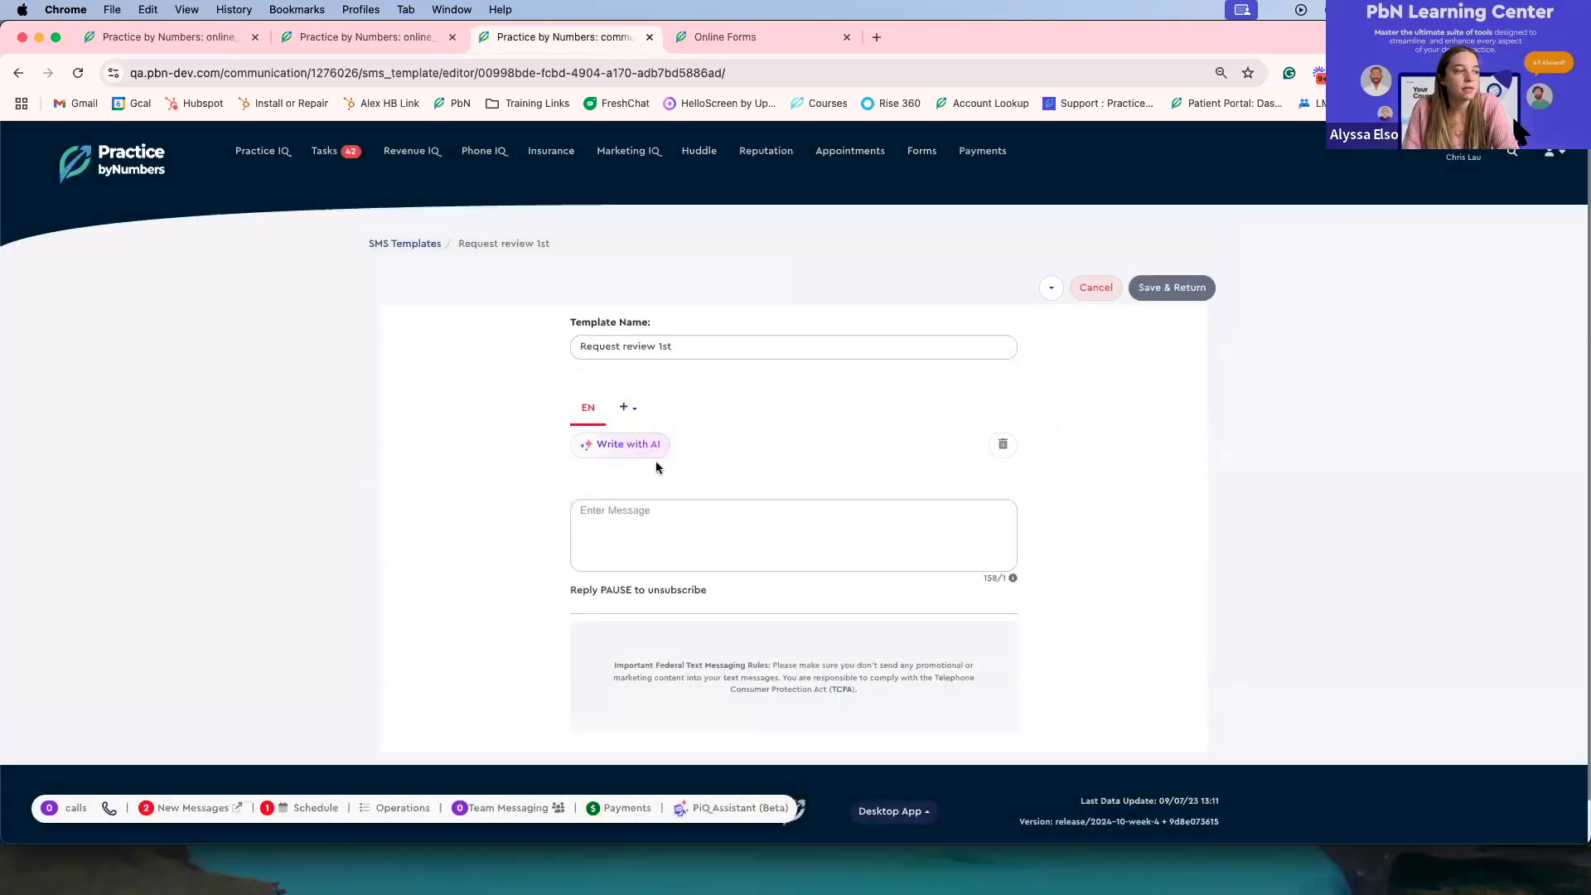
click(1094, 290)
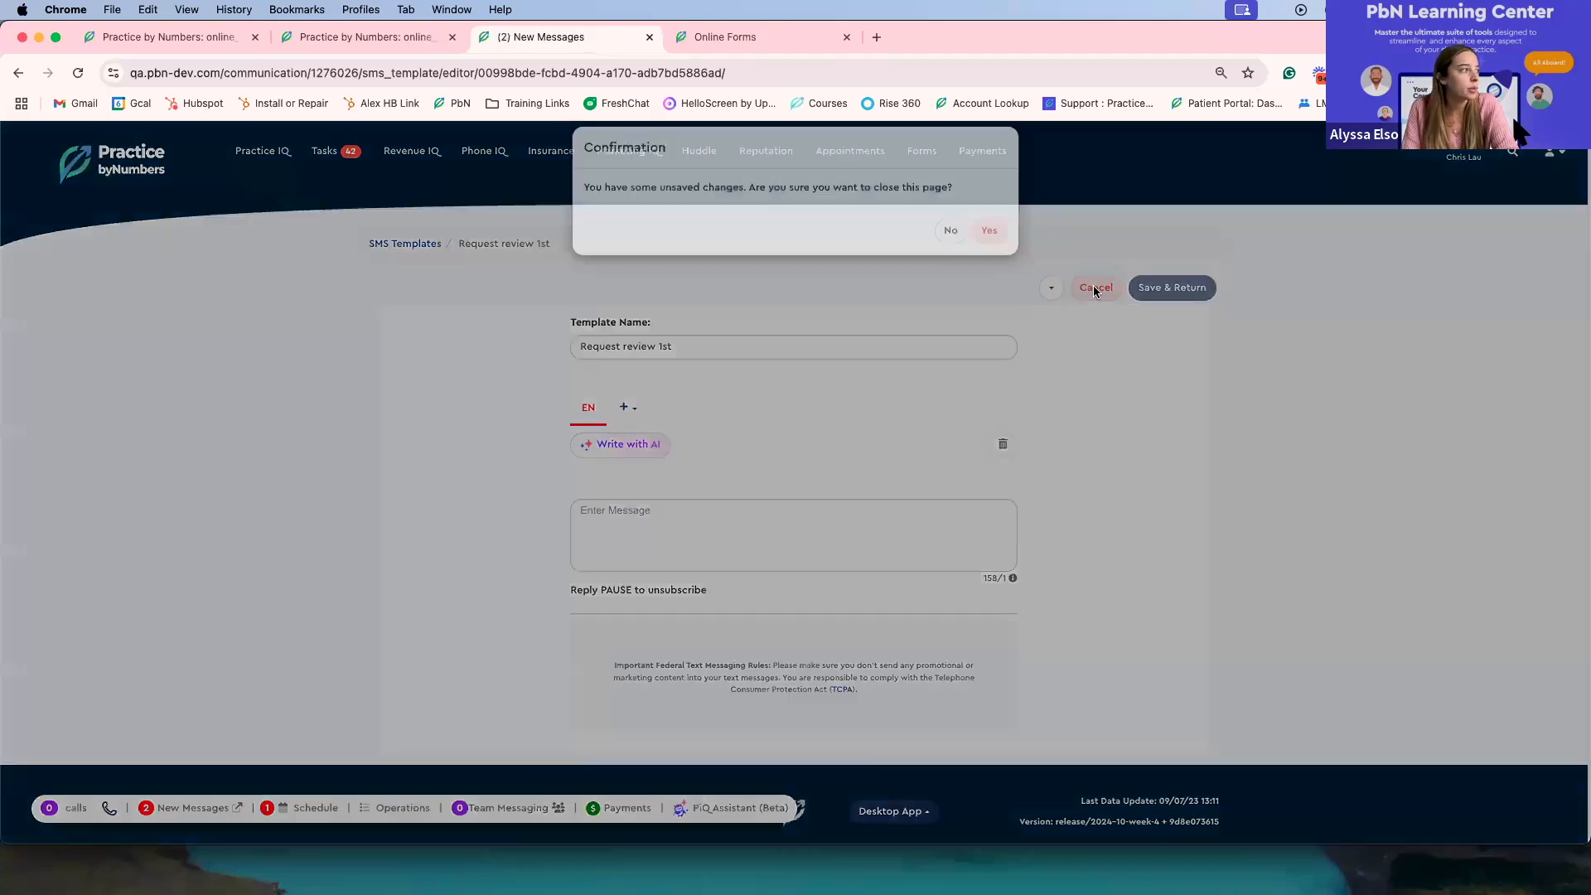
click(989, 247)
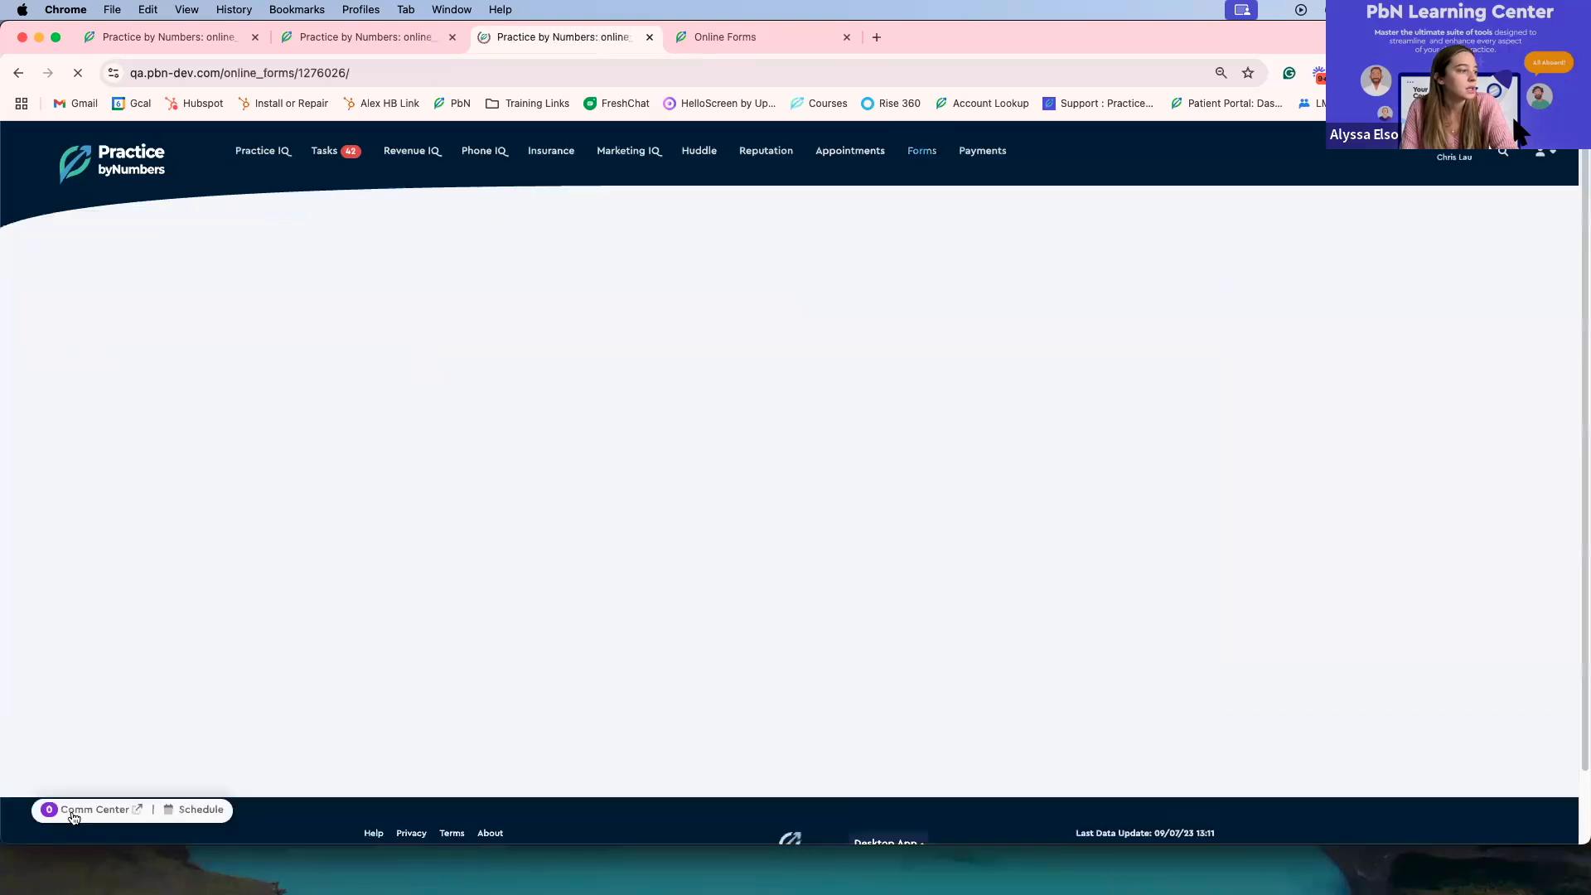
Step: Open the uppermost unread text conversation in the new messages and start a form invite for that contact
click(73, 817)
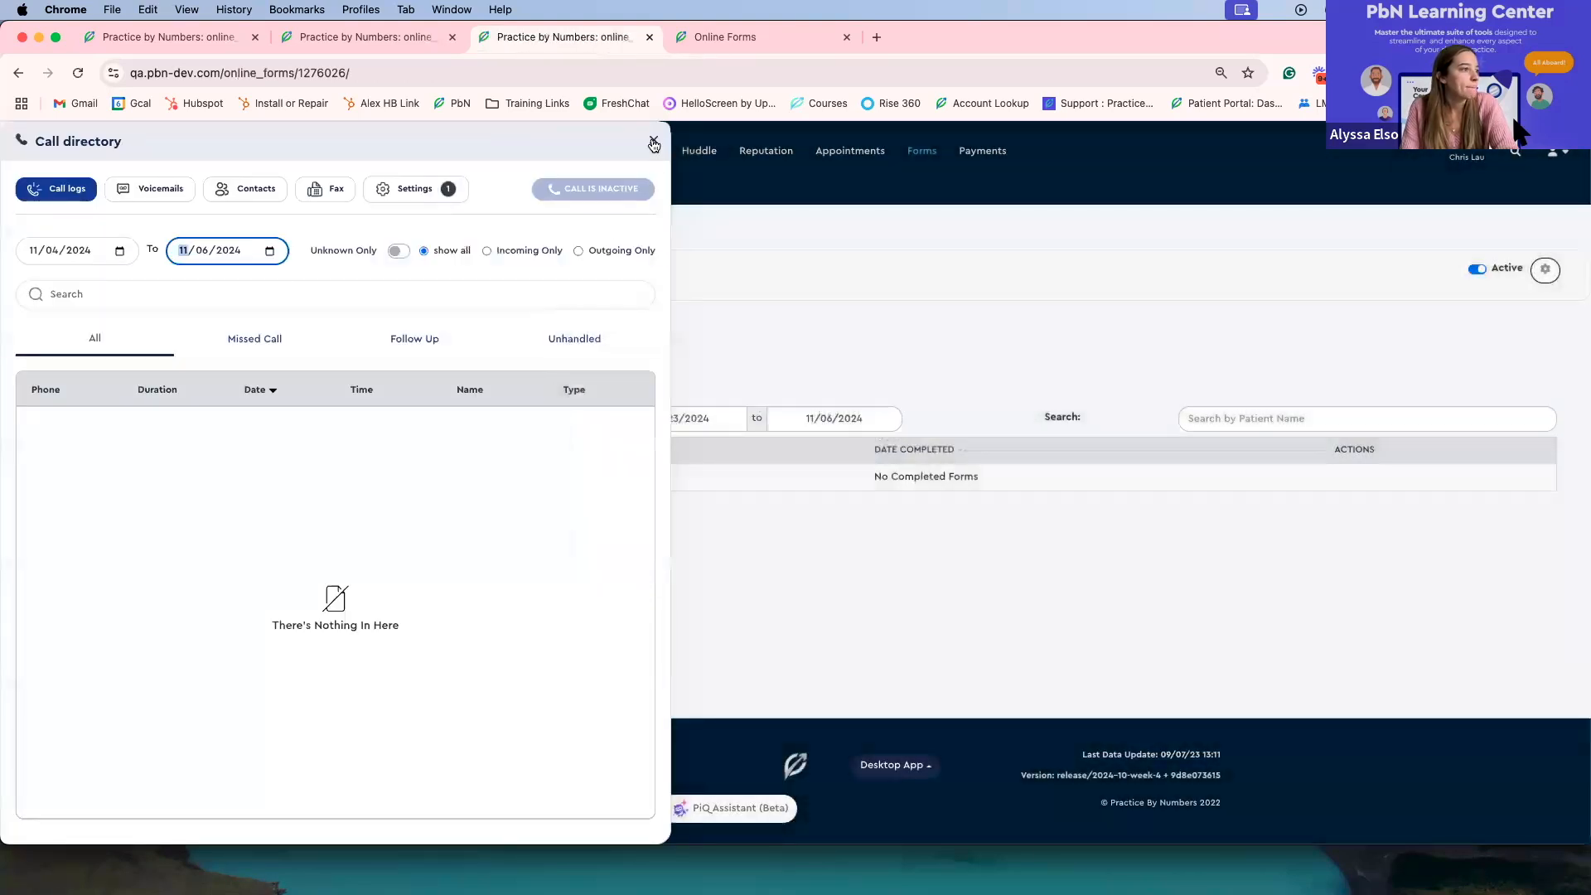
click(654, 143)
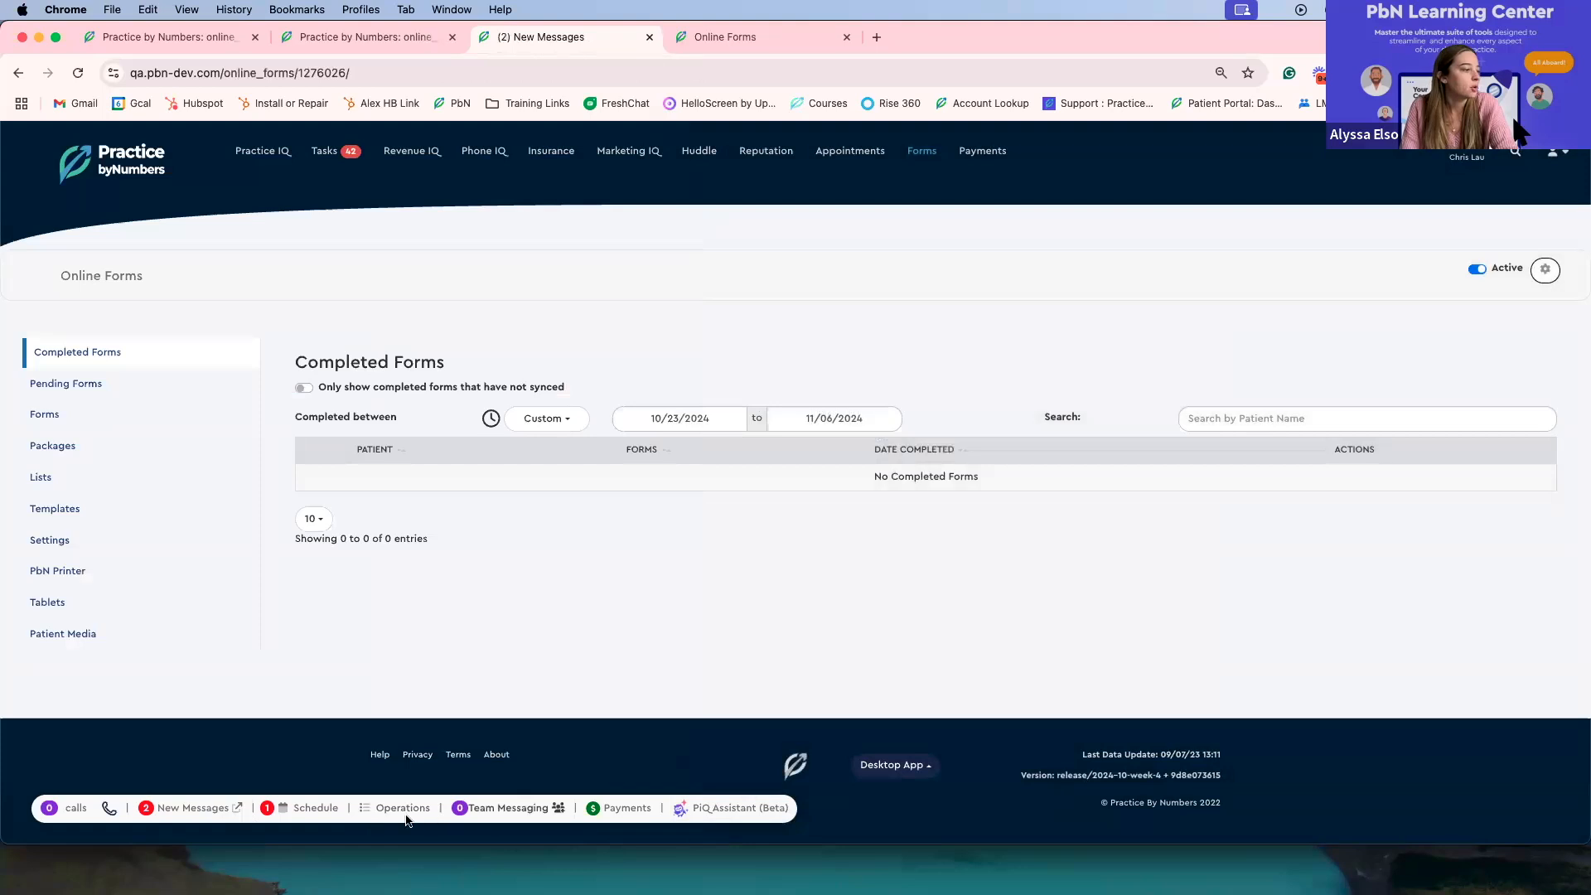
click(185, 810)
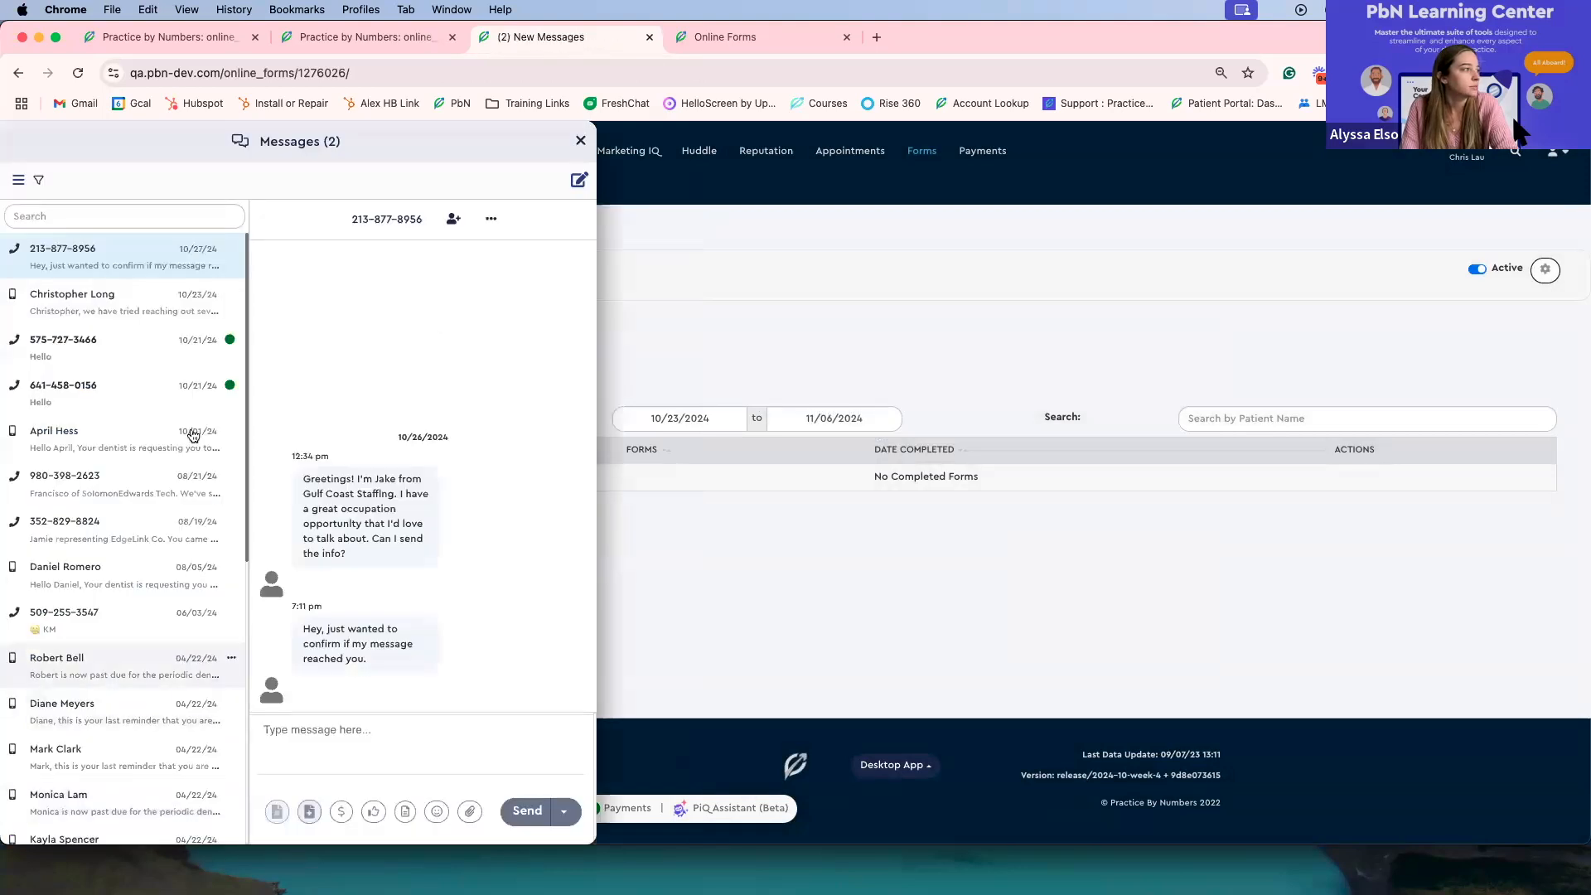
click(150, 348)
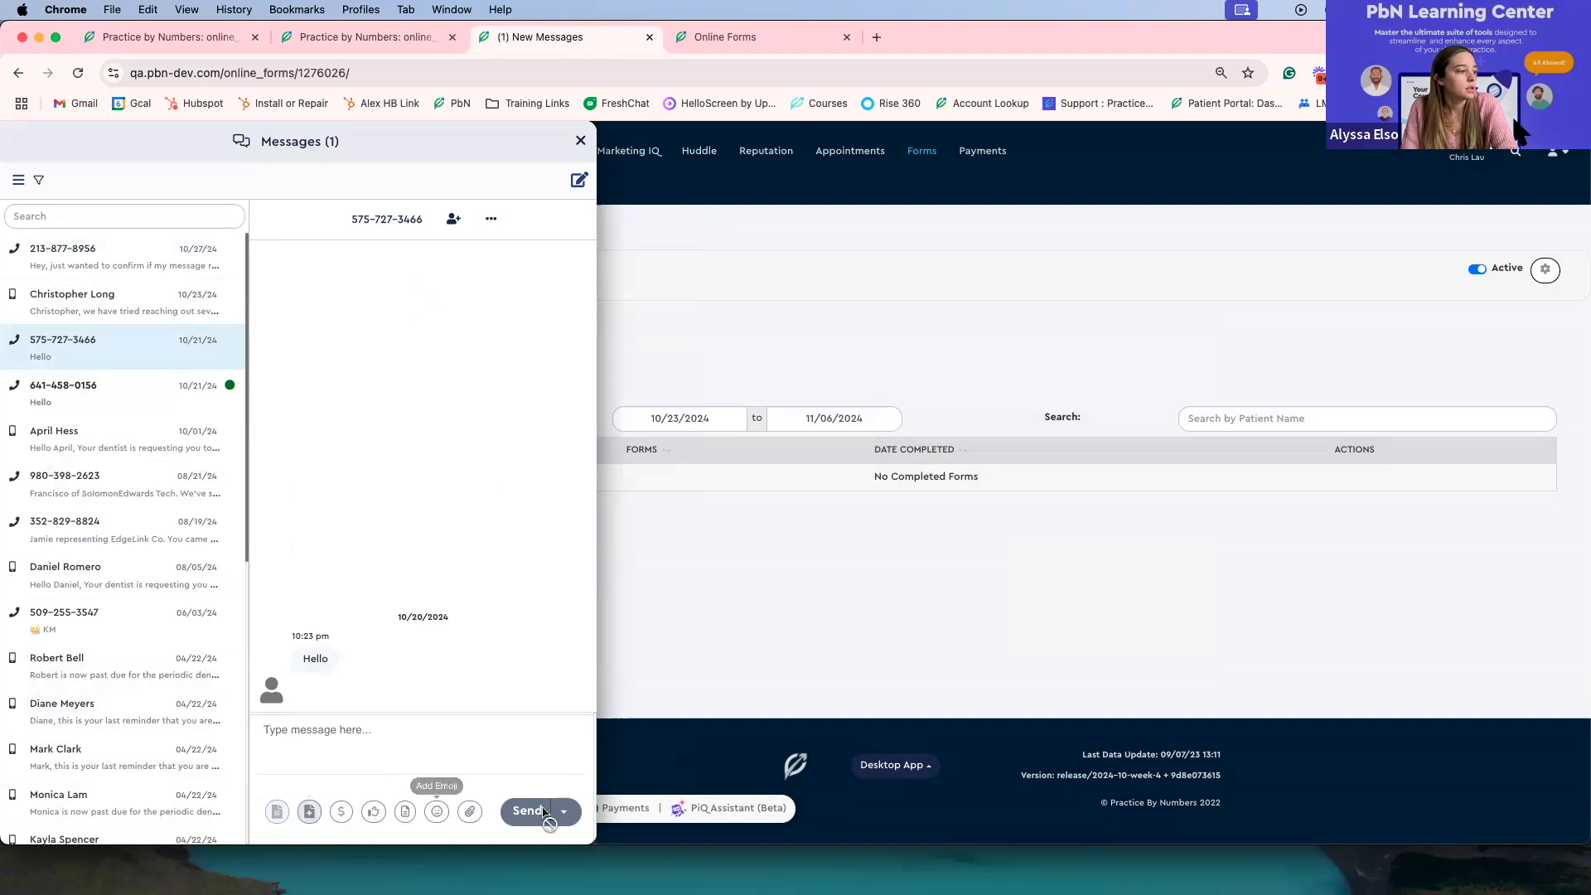
click(310, 810)
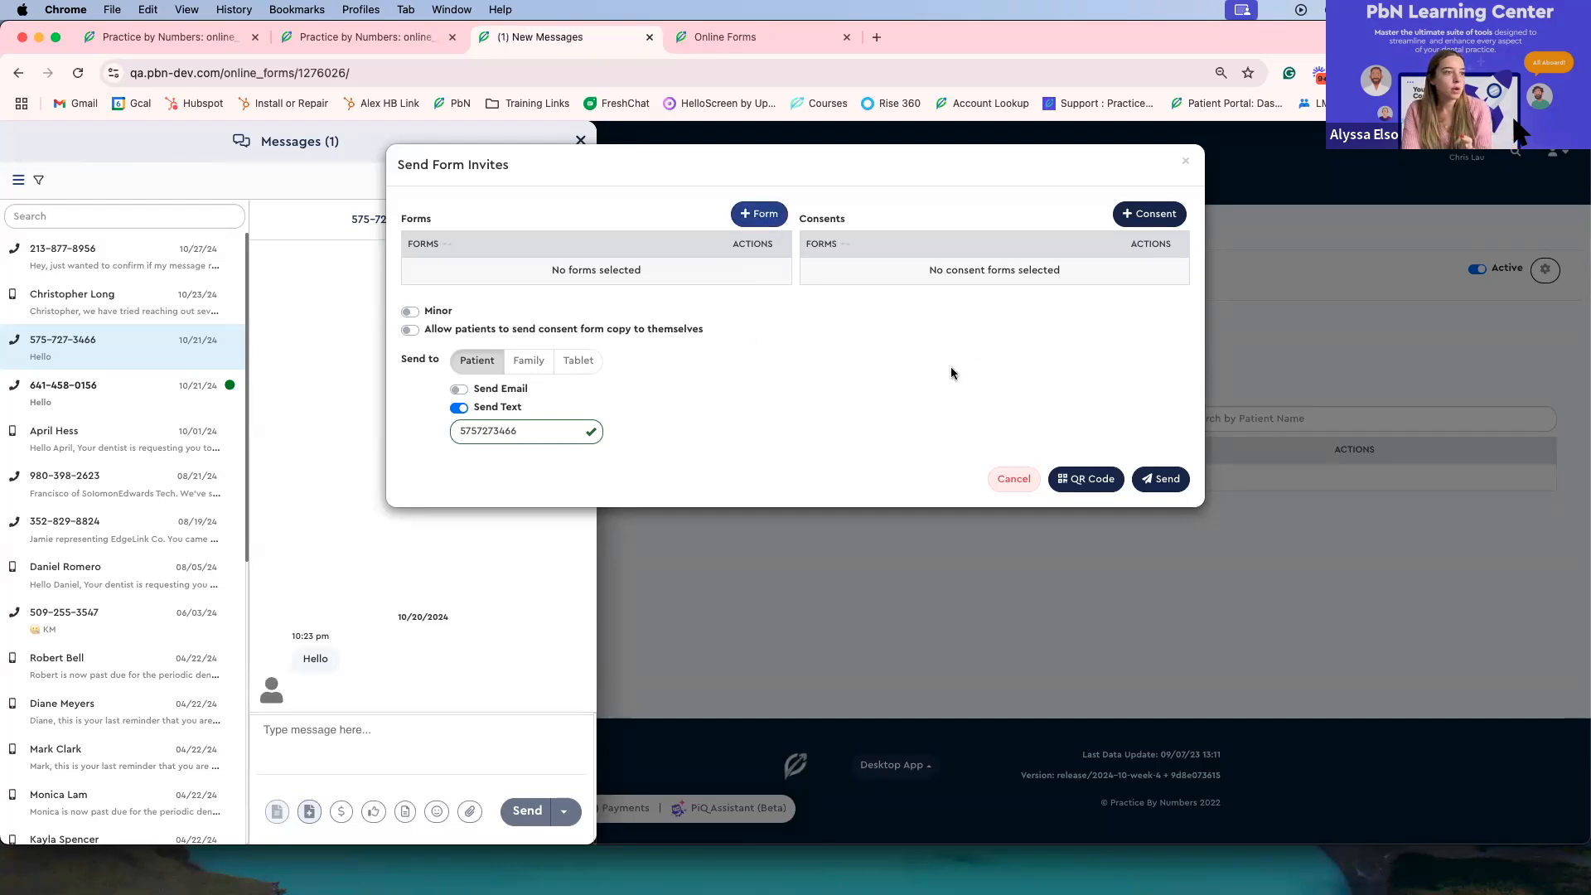
Step: Add the Existing Patient form package to the form invite
click(750, 217)
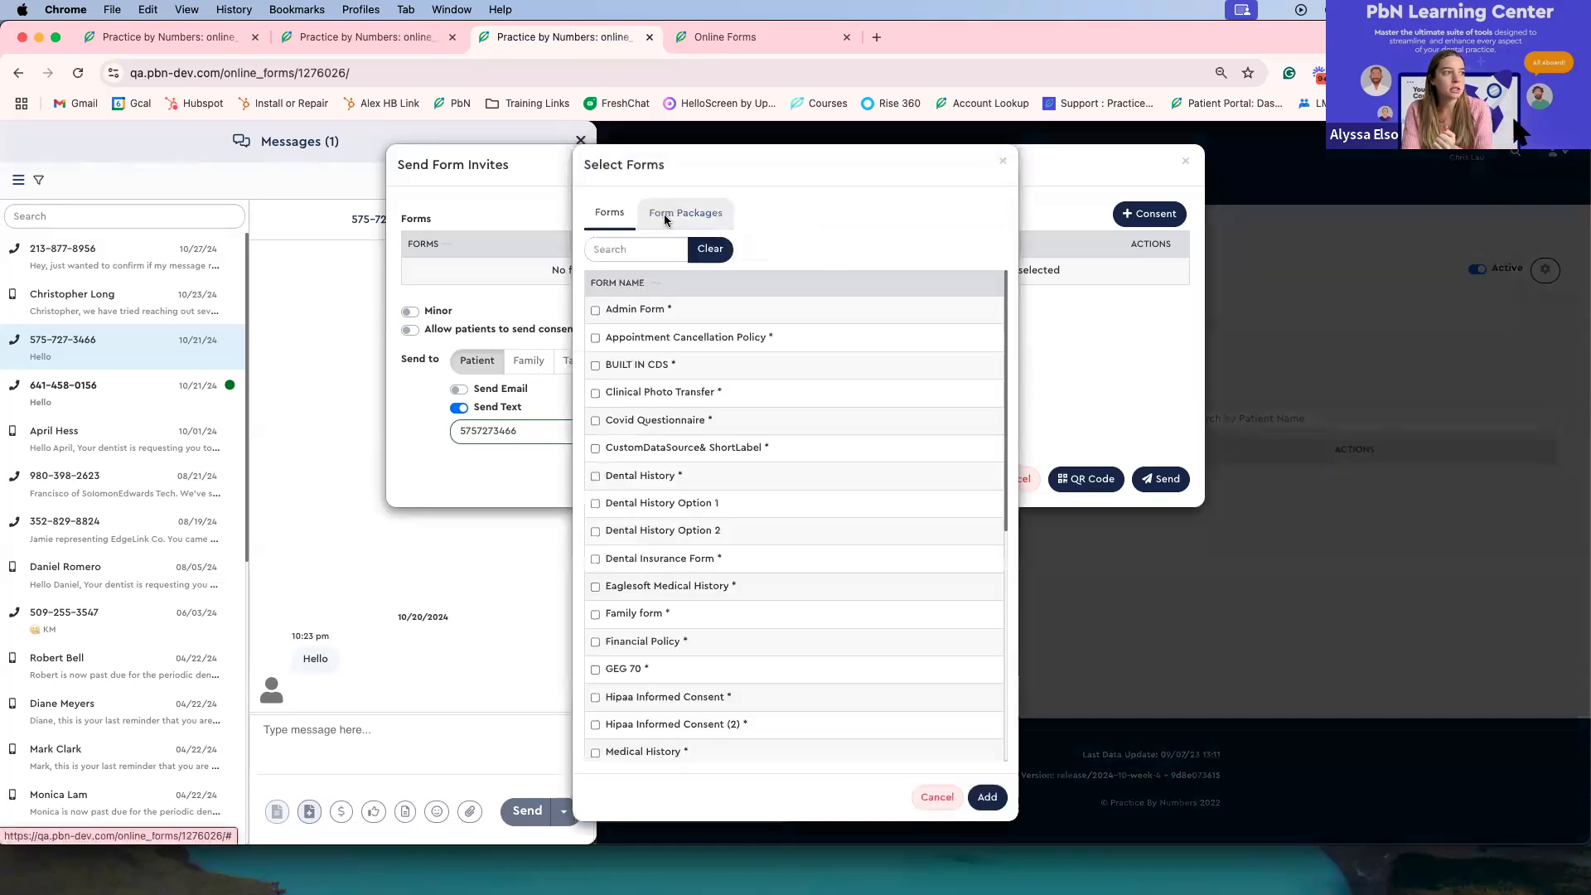
click(664, 215)
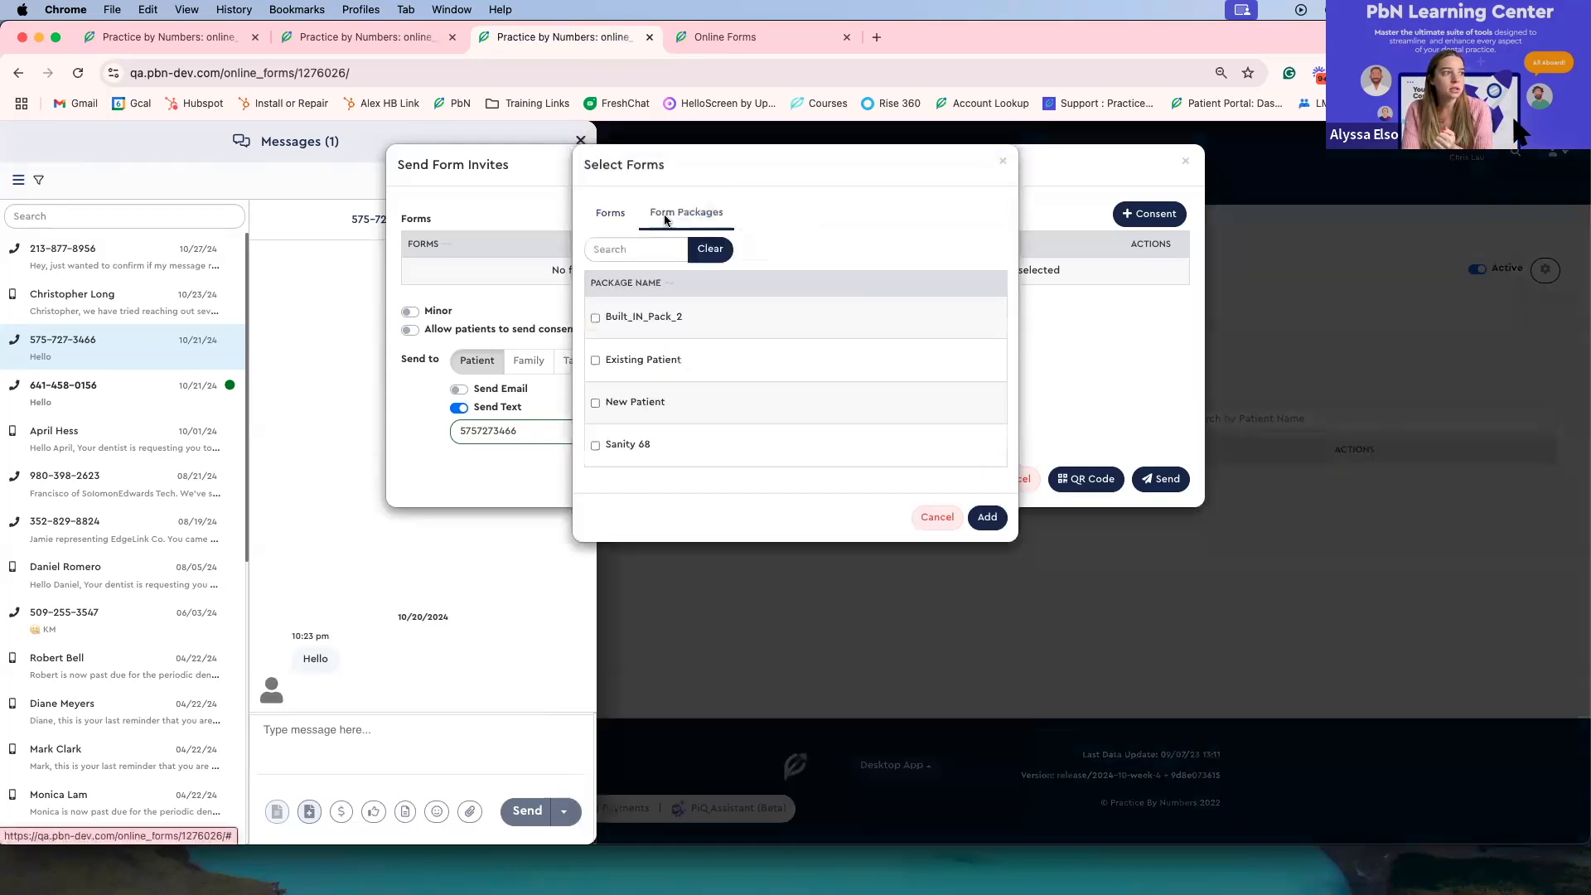
click(621, 365)
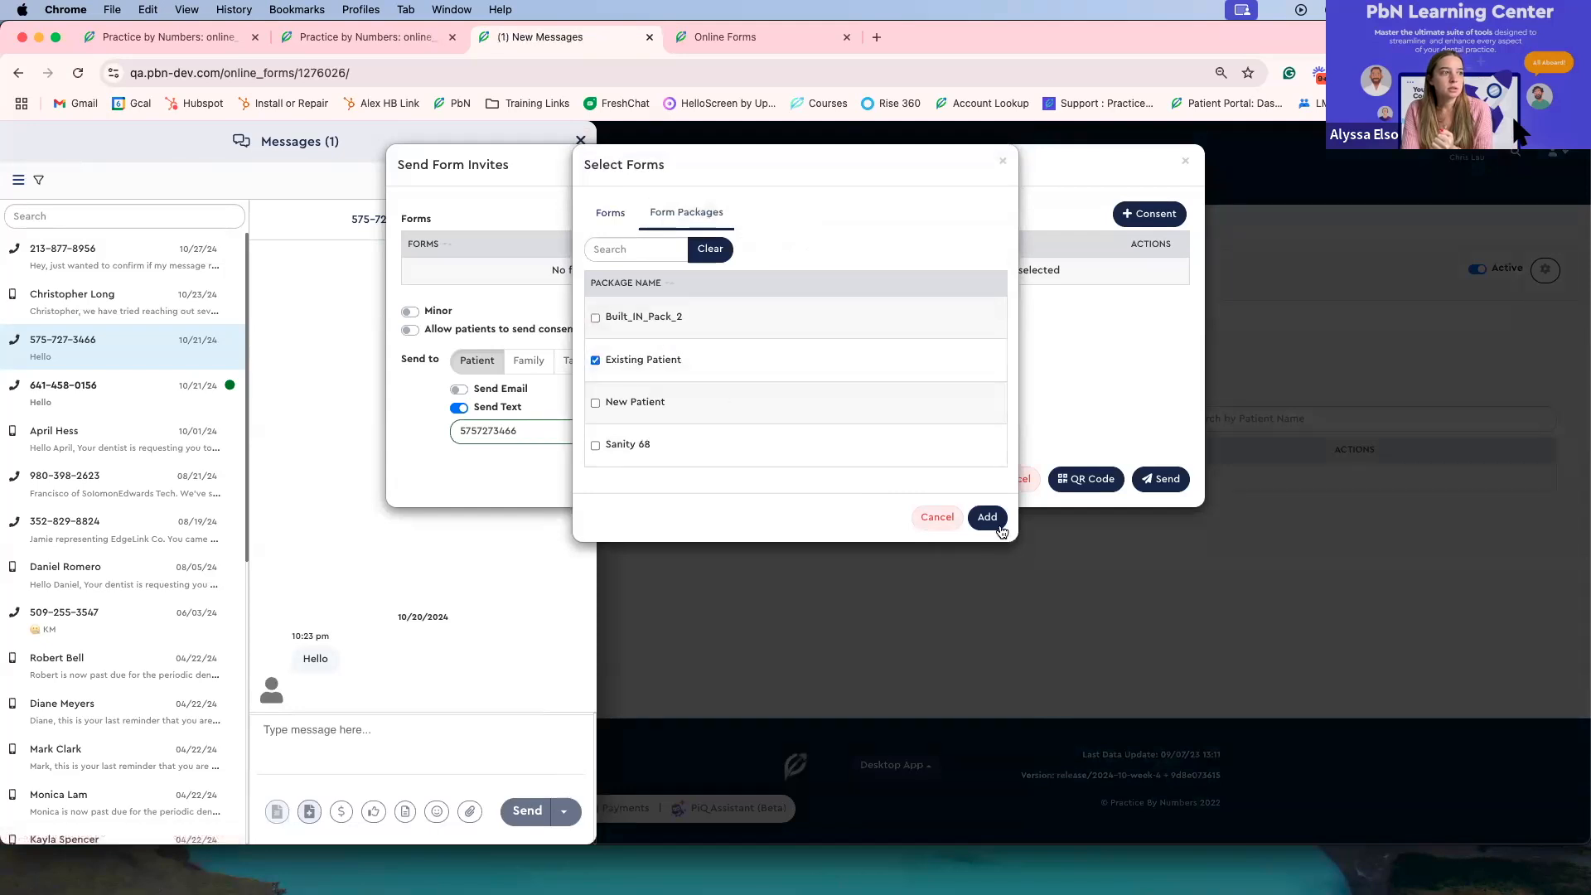
click(987, 517)
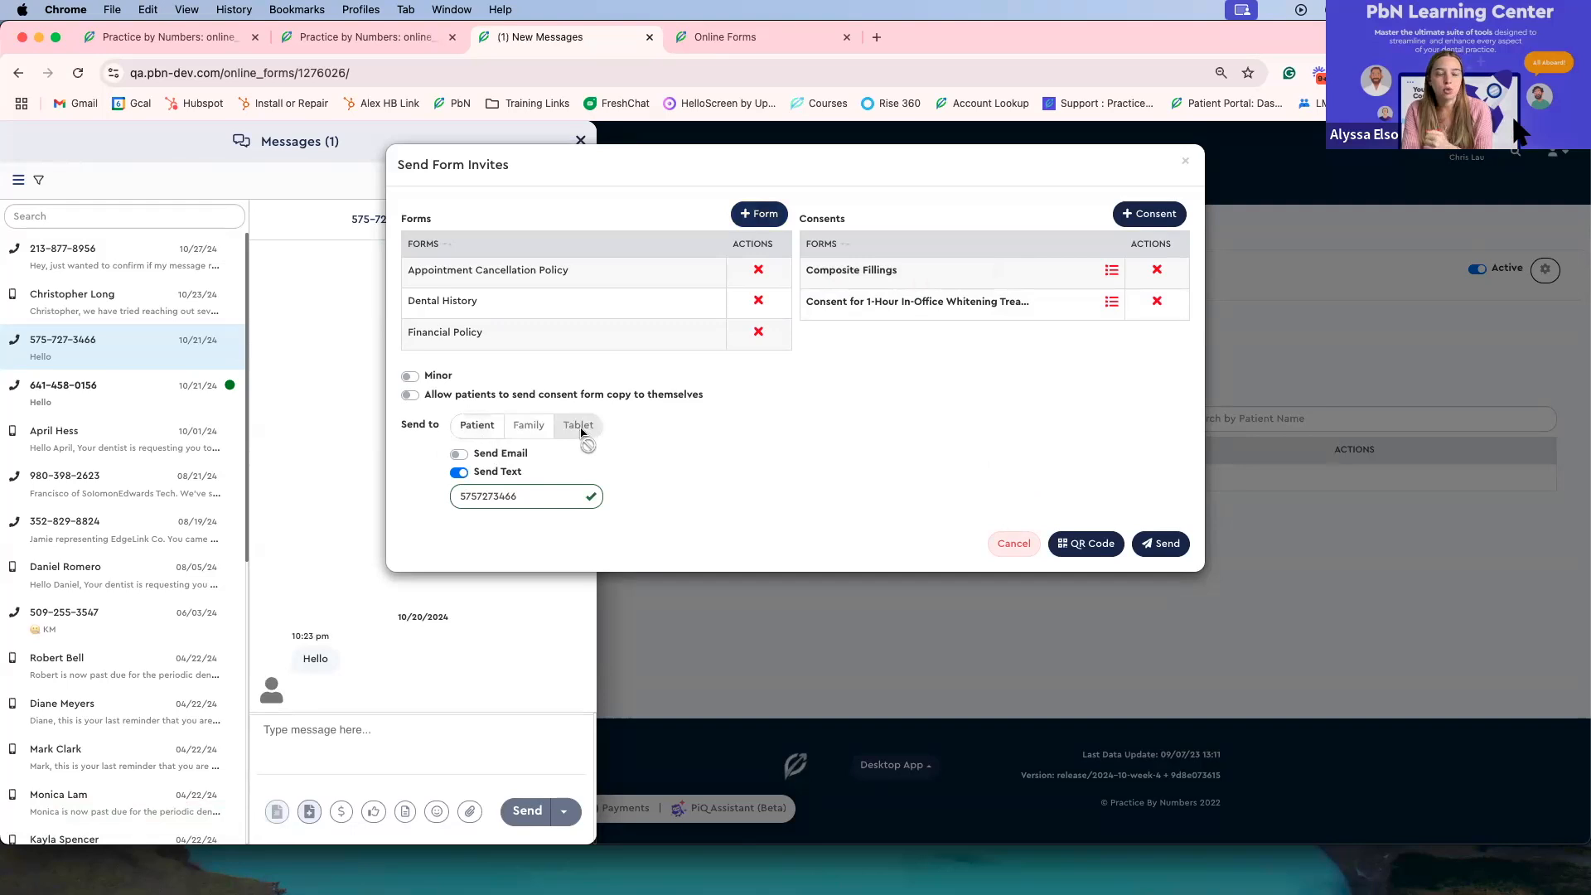
Step: Try to send the form invite and remove the Composite Fillings consent from it
click(1150, 548)
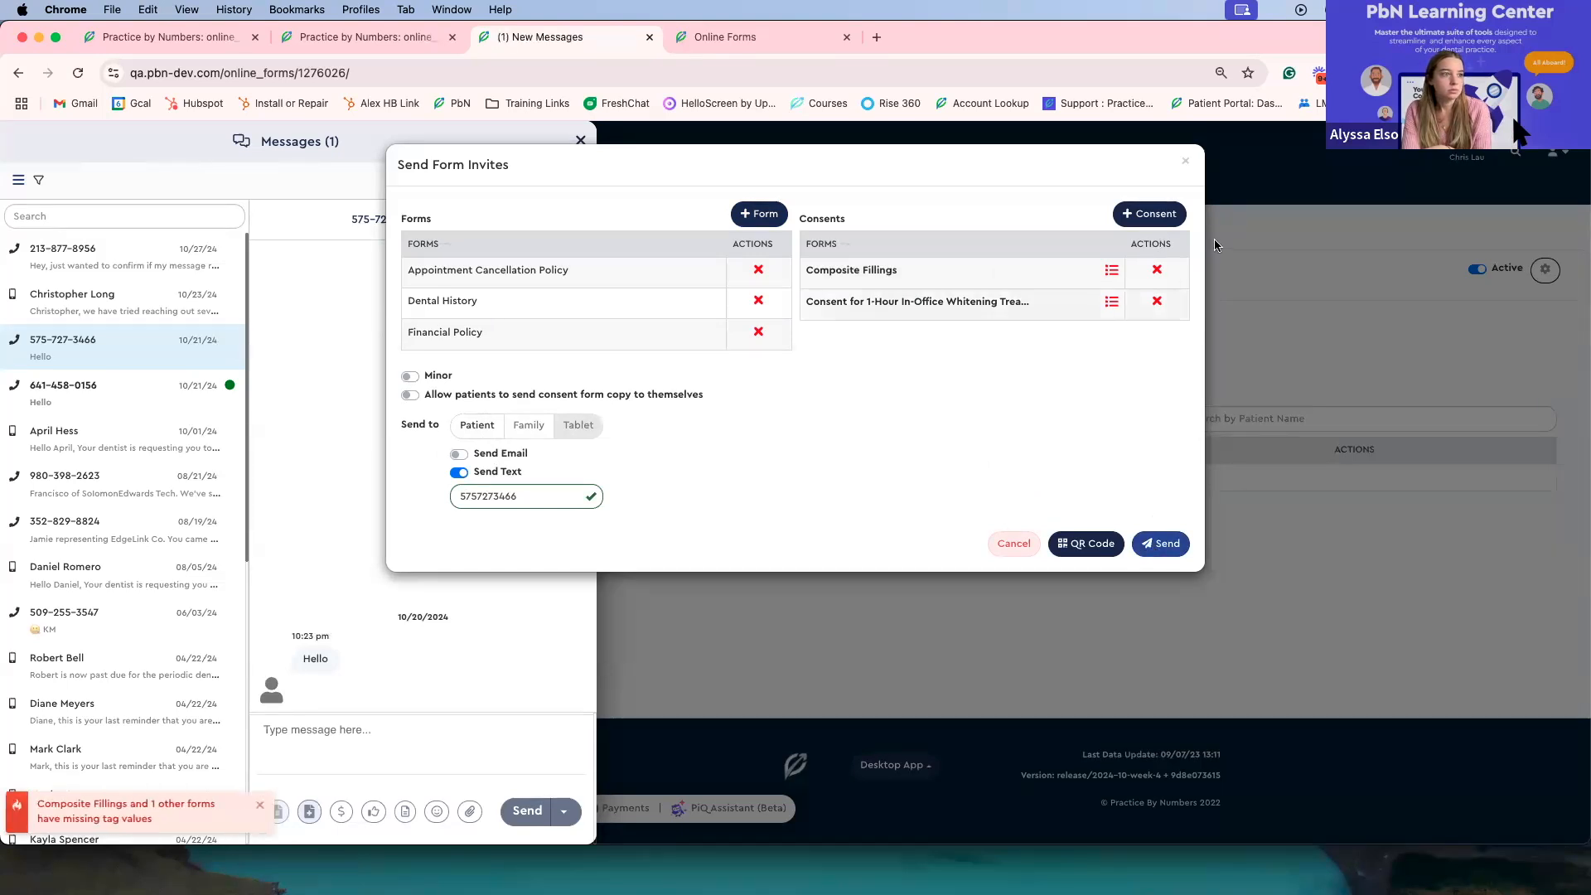
click(1157, 274)
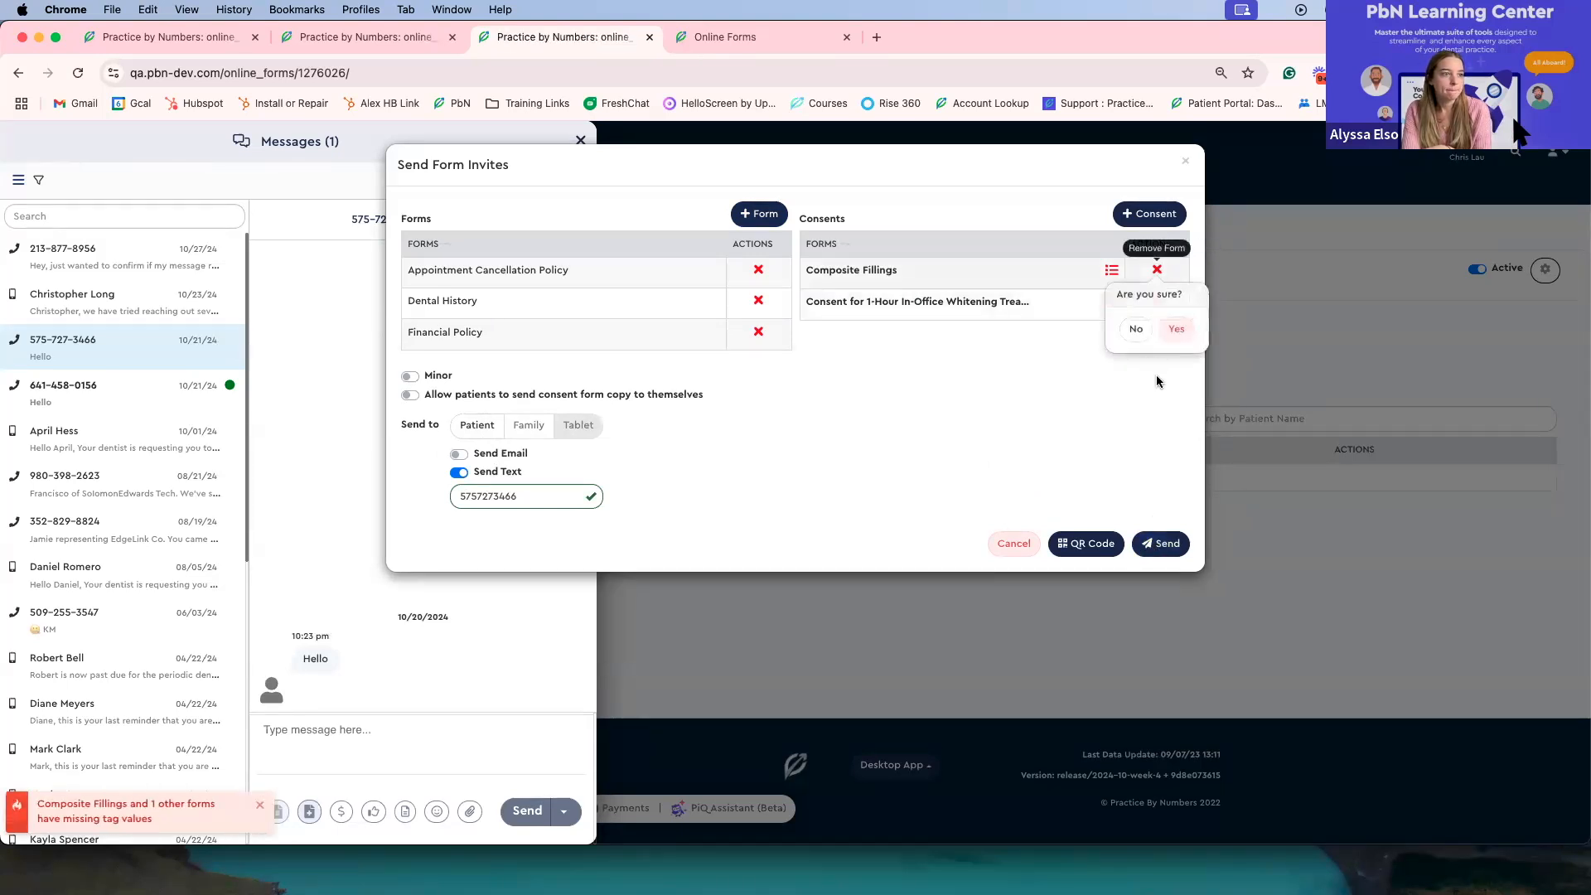
click(1174, 328)
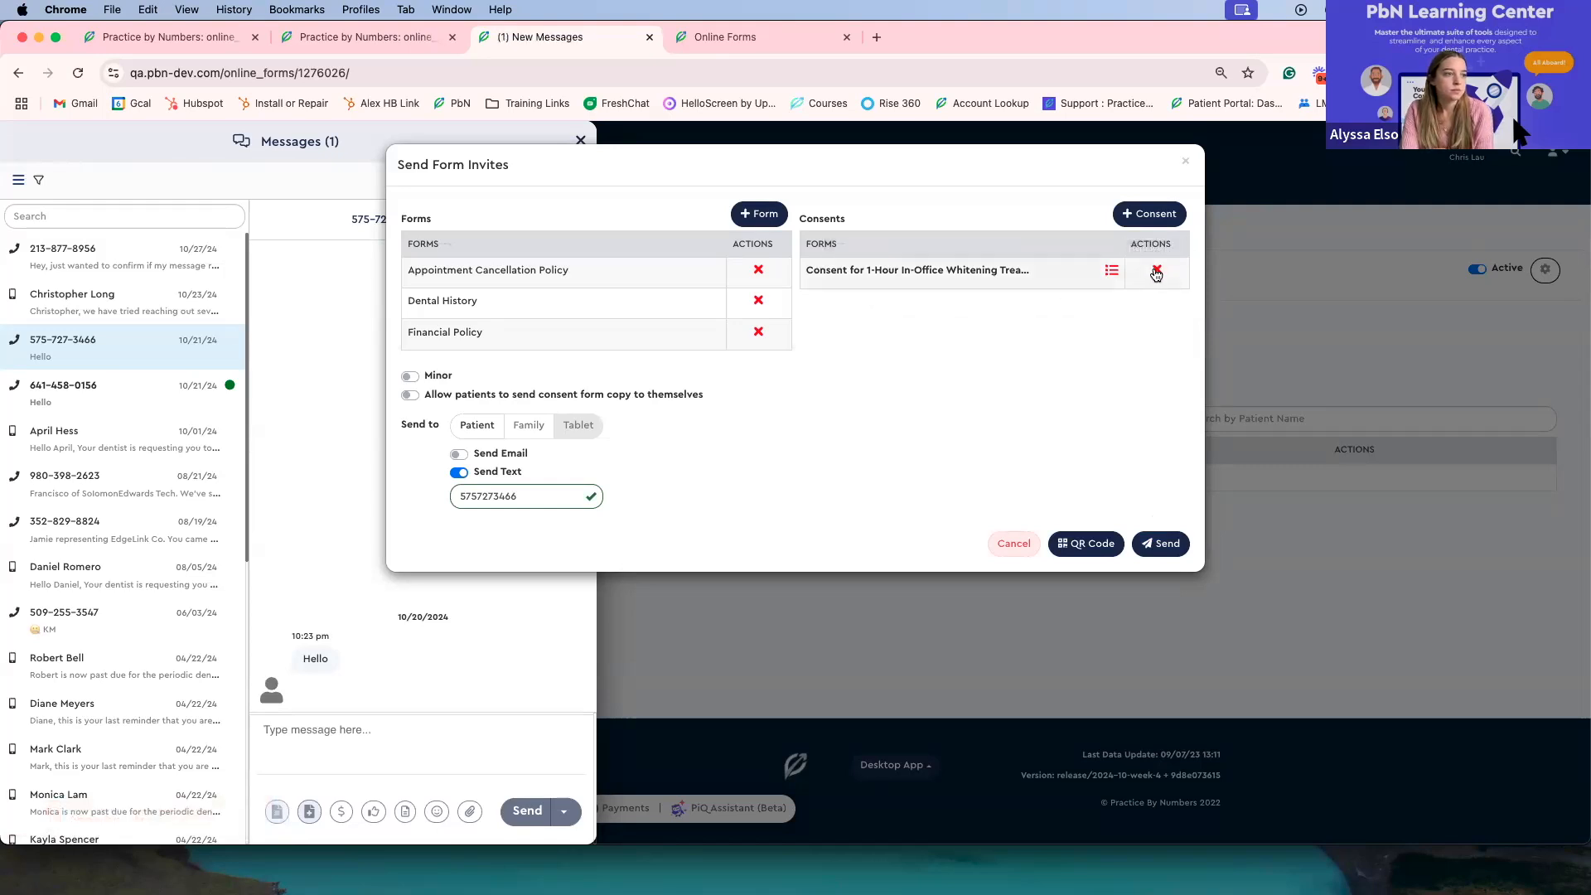
Step: Set the in-office whitening consent's Whitening system tag to Zoom and send the form invite by text
click(1112, 276)
click(708, 253)
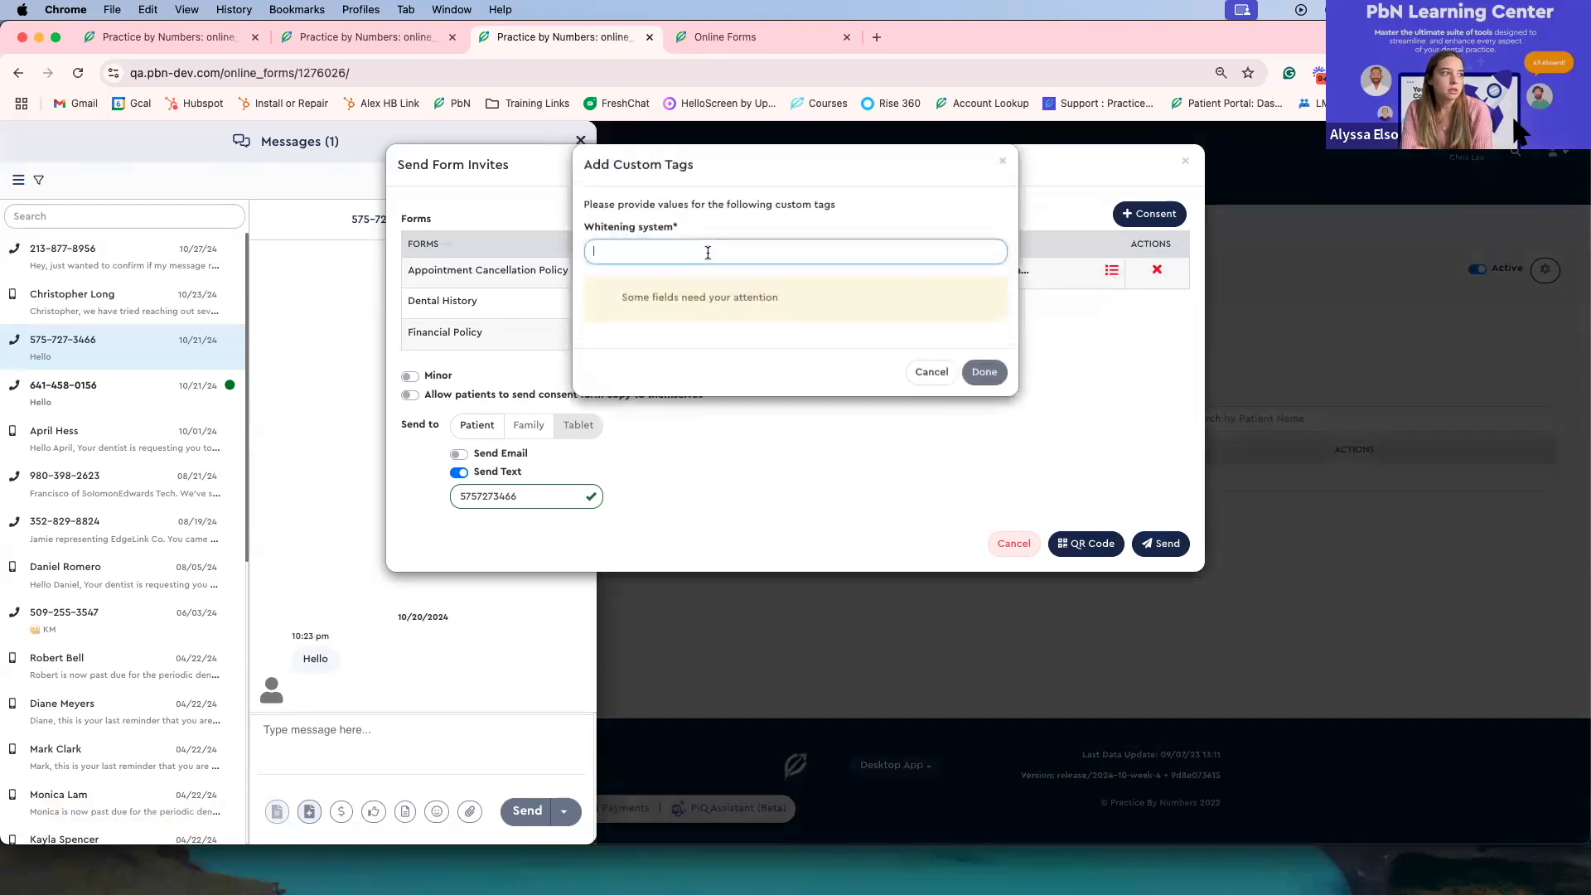
text(Zoom)
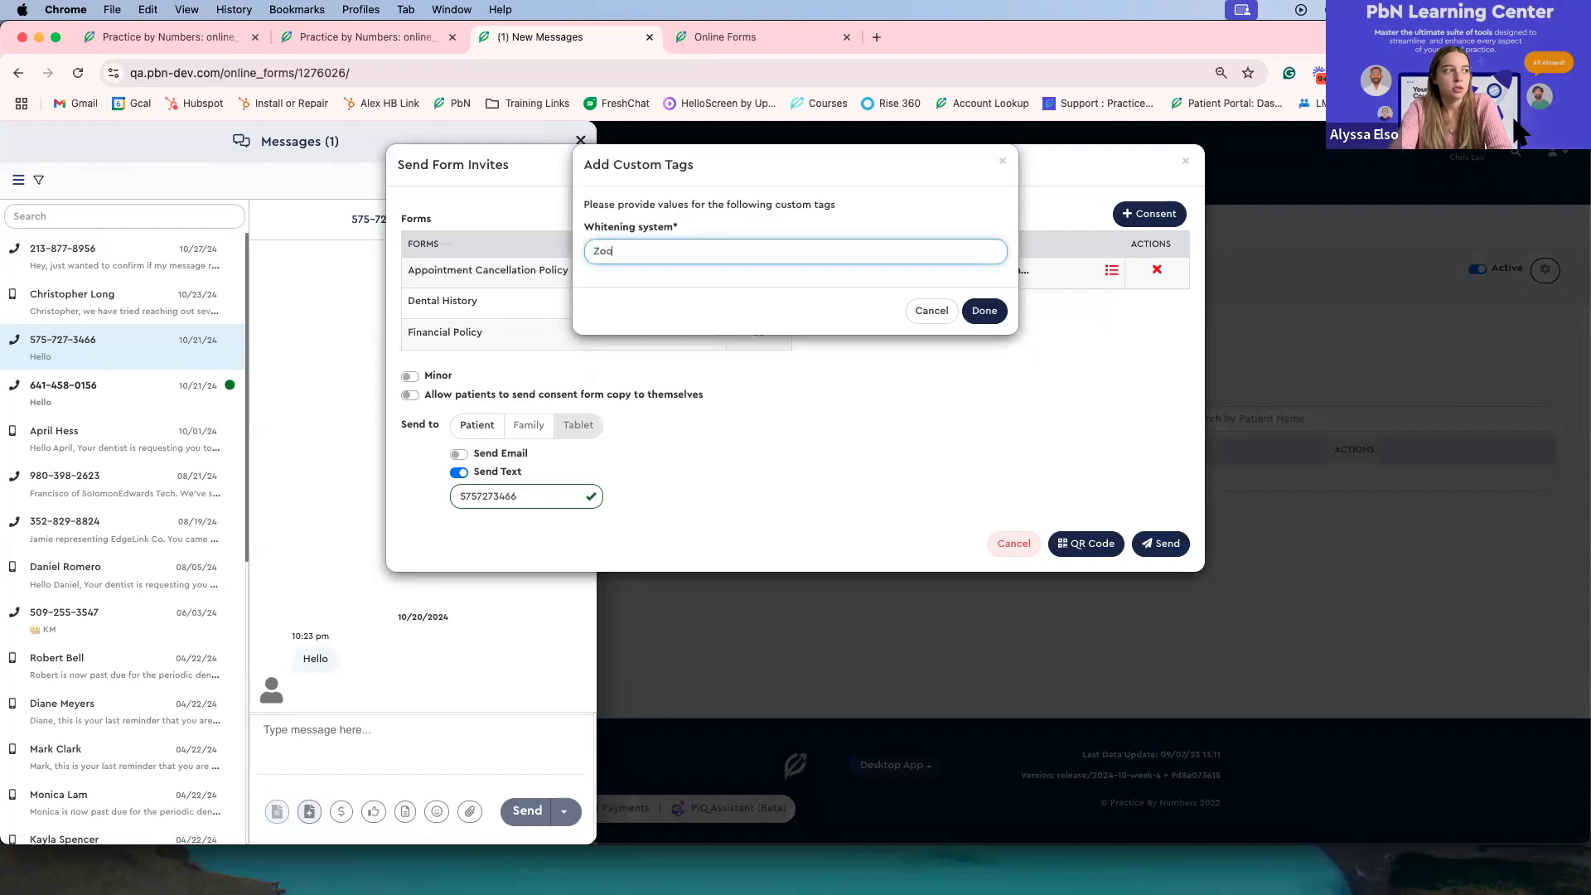
click(985, 313)
click(1152, 537)
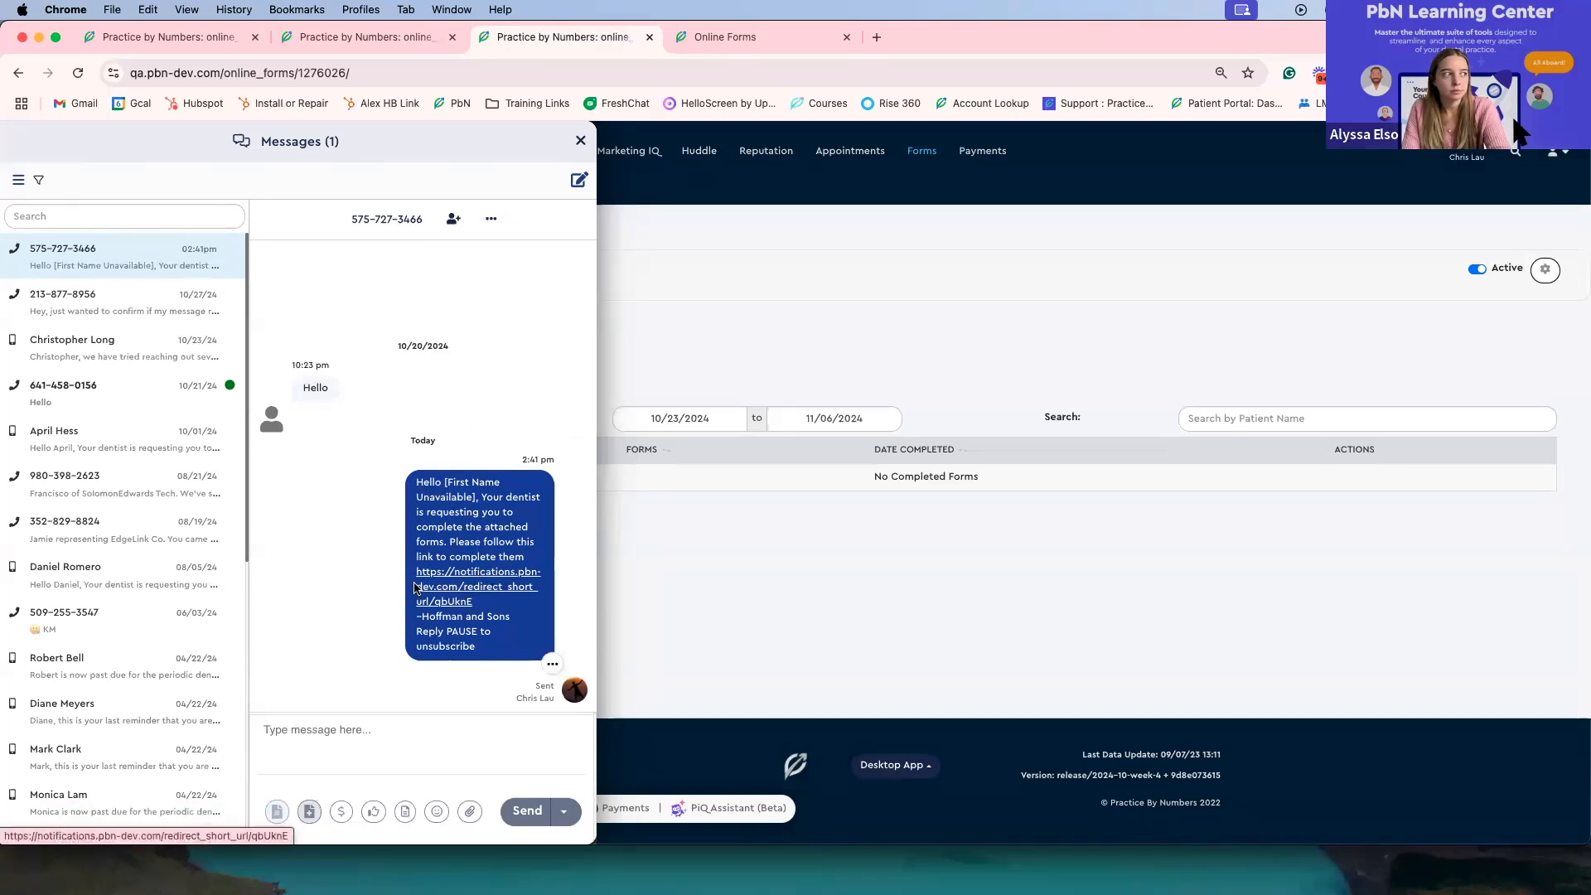
Step: Write "Hello" as a new message in the same conversation without sending it
click(347, 740)
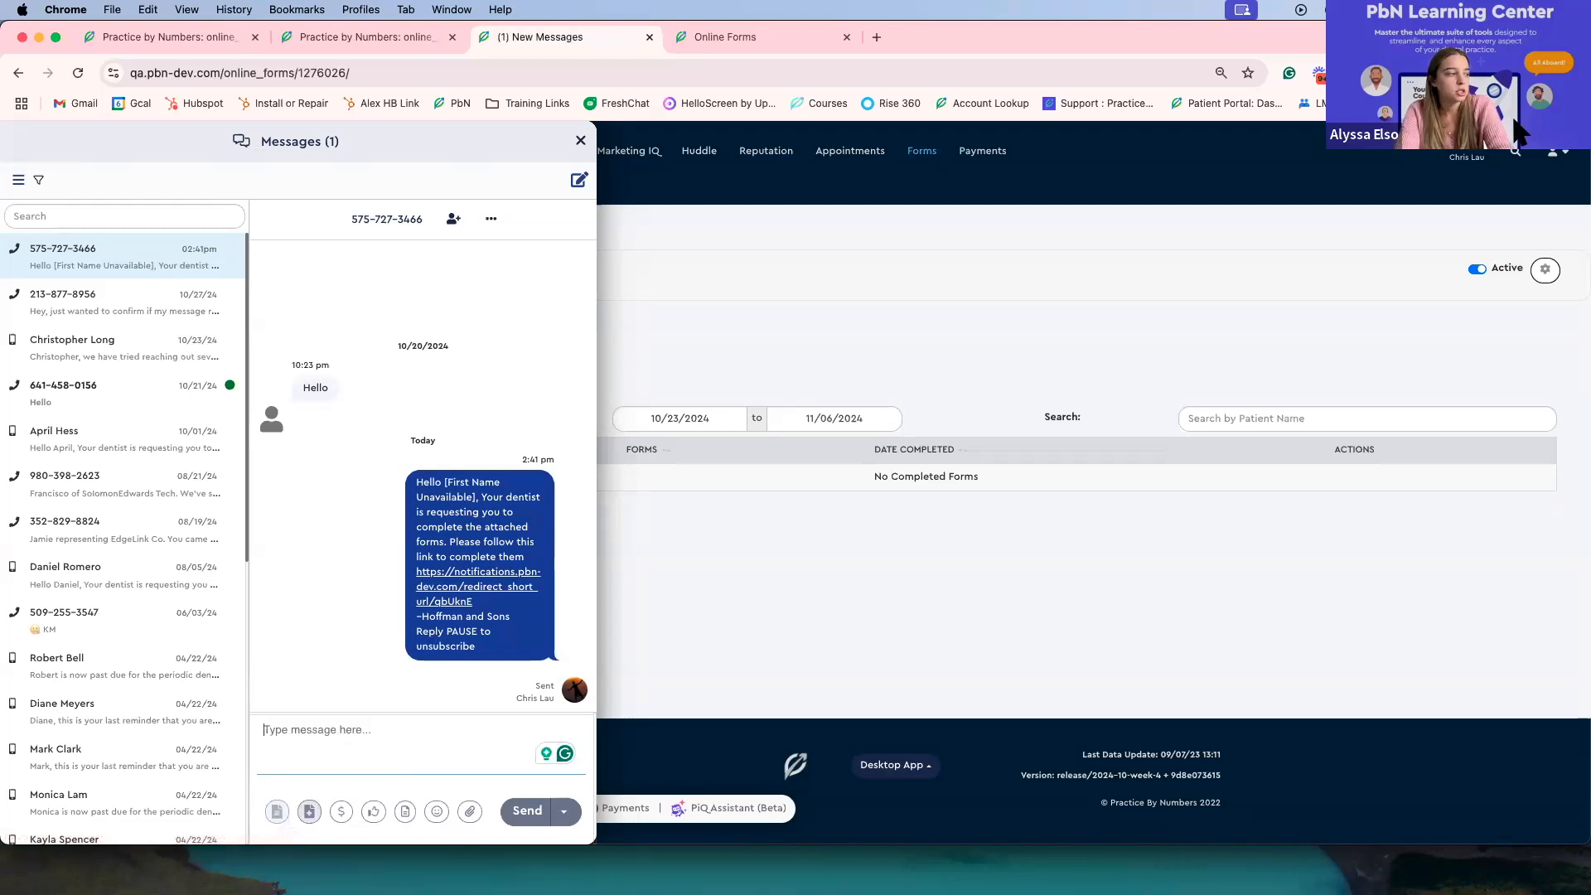
text(Tr)
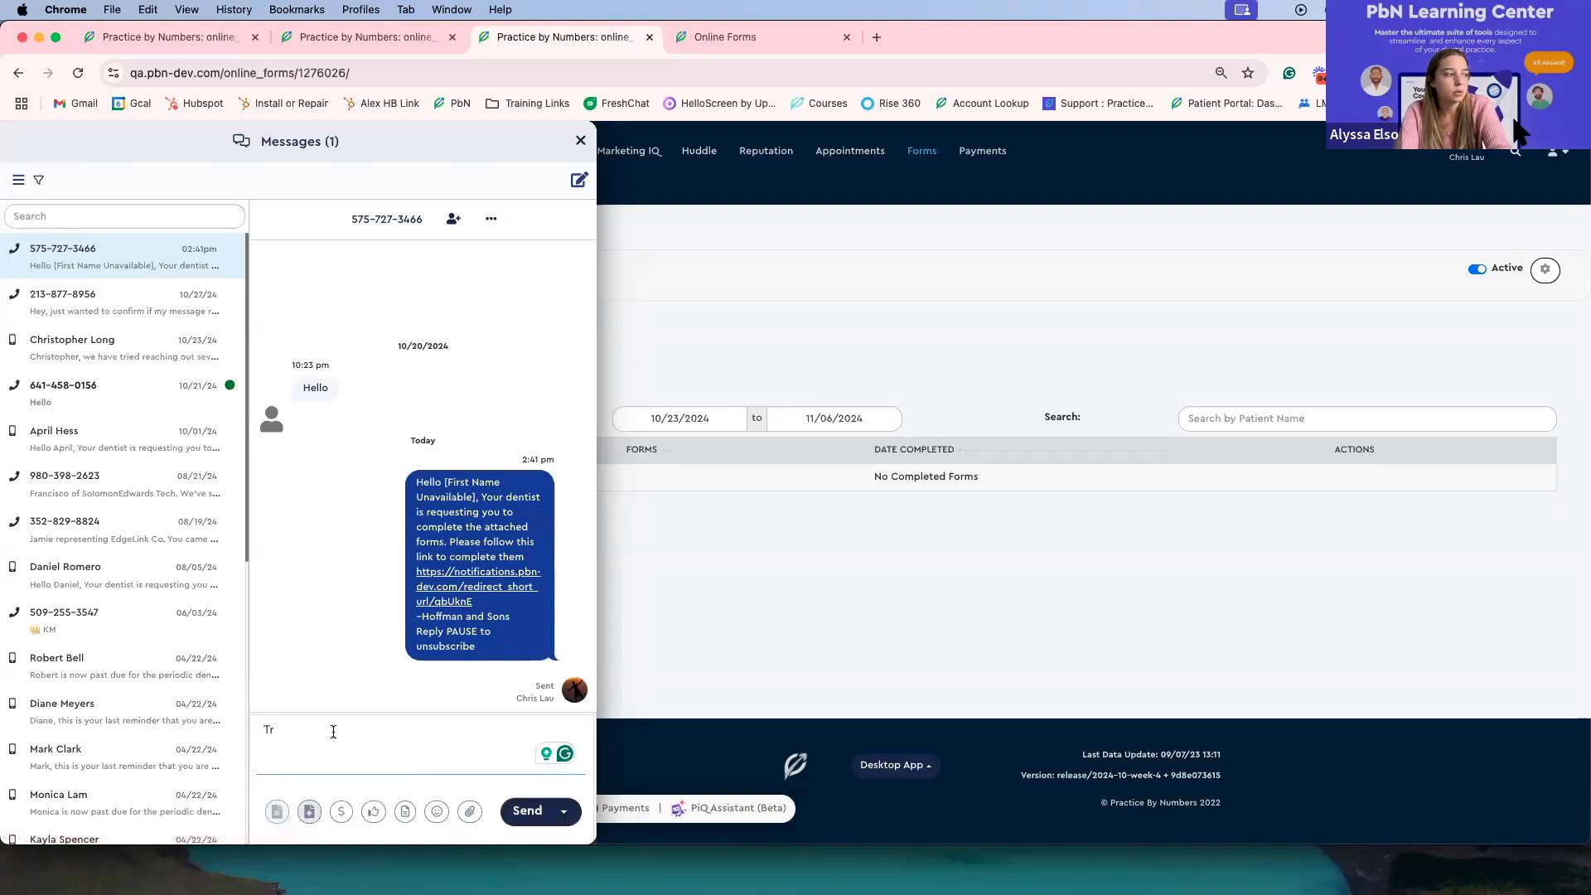
key(BackSpace)
key(BackSpace)
text(Hello)
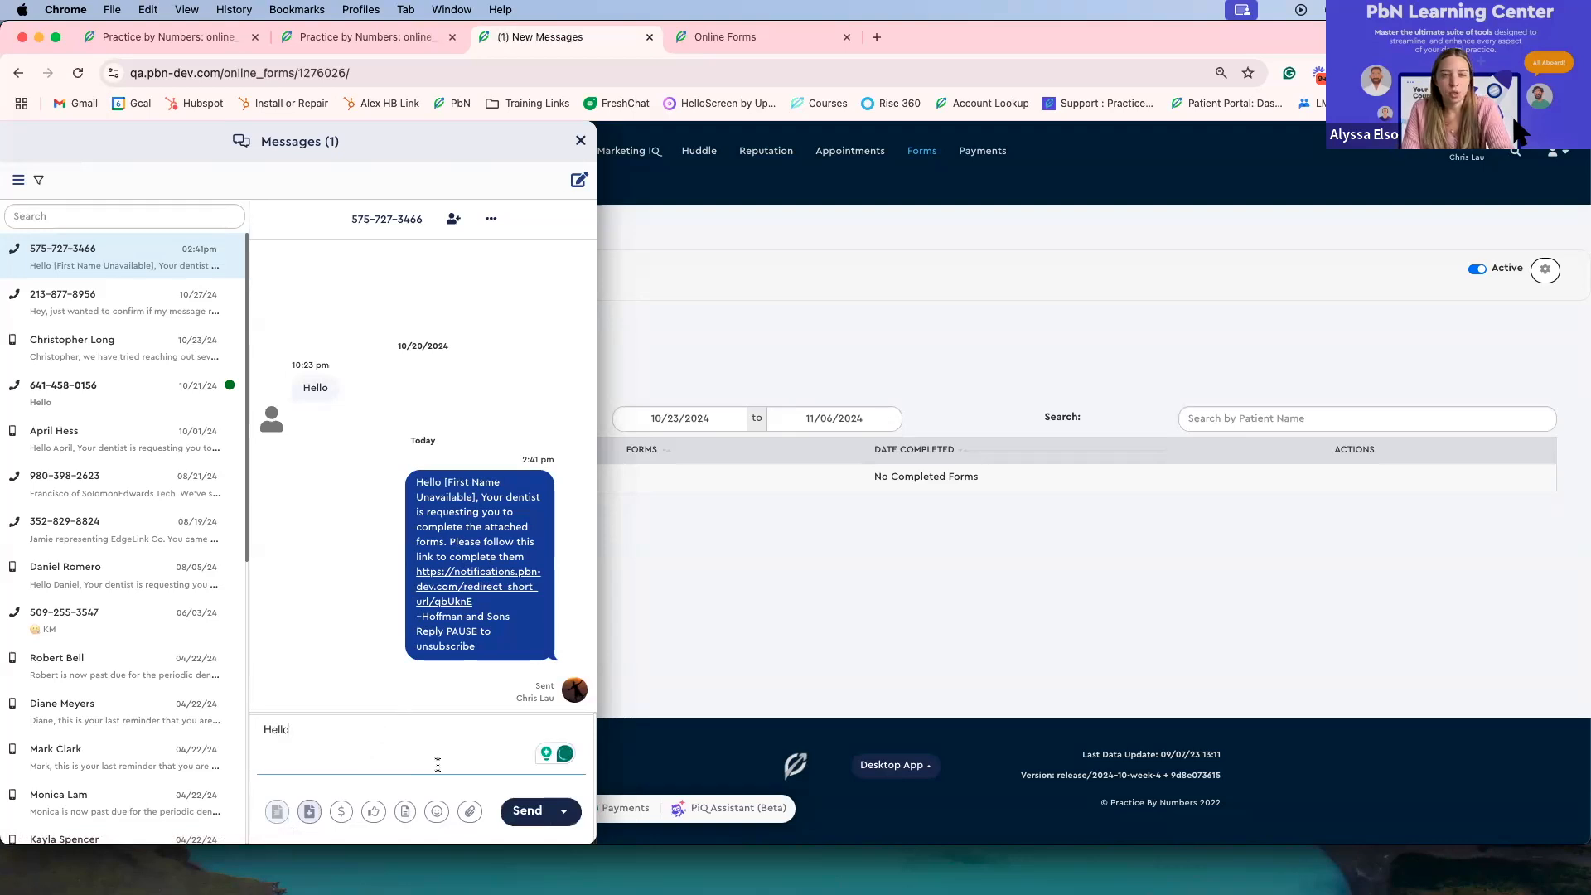
Step: Translate the drafted "Hello" message into French, then close the messages panel without sending it
click(564, 815)
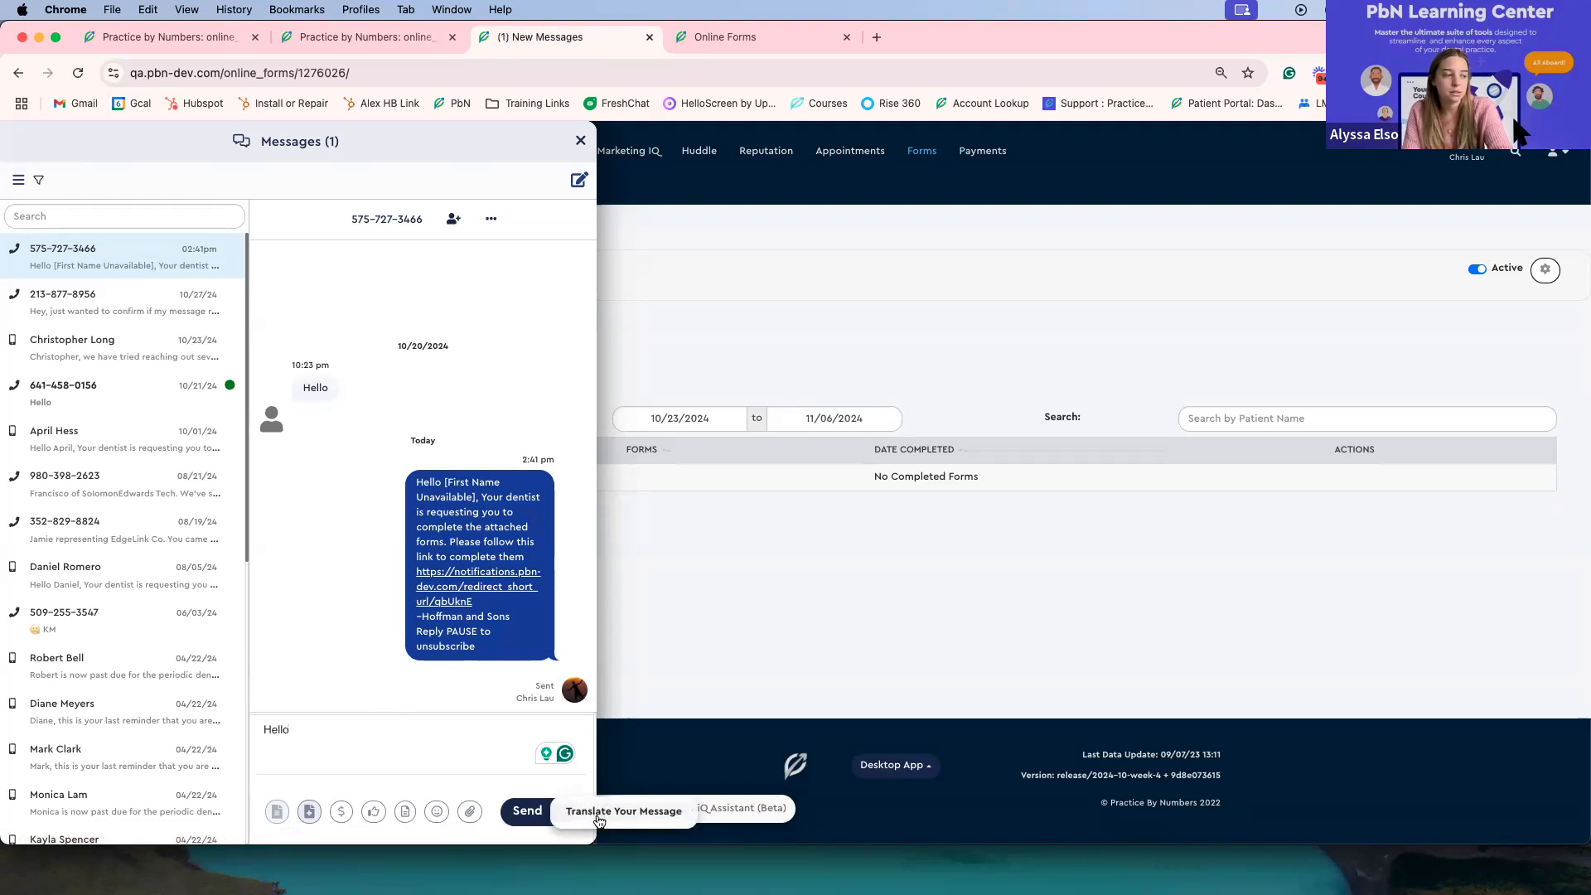
click(516, 777)
click(568, 816)
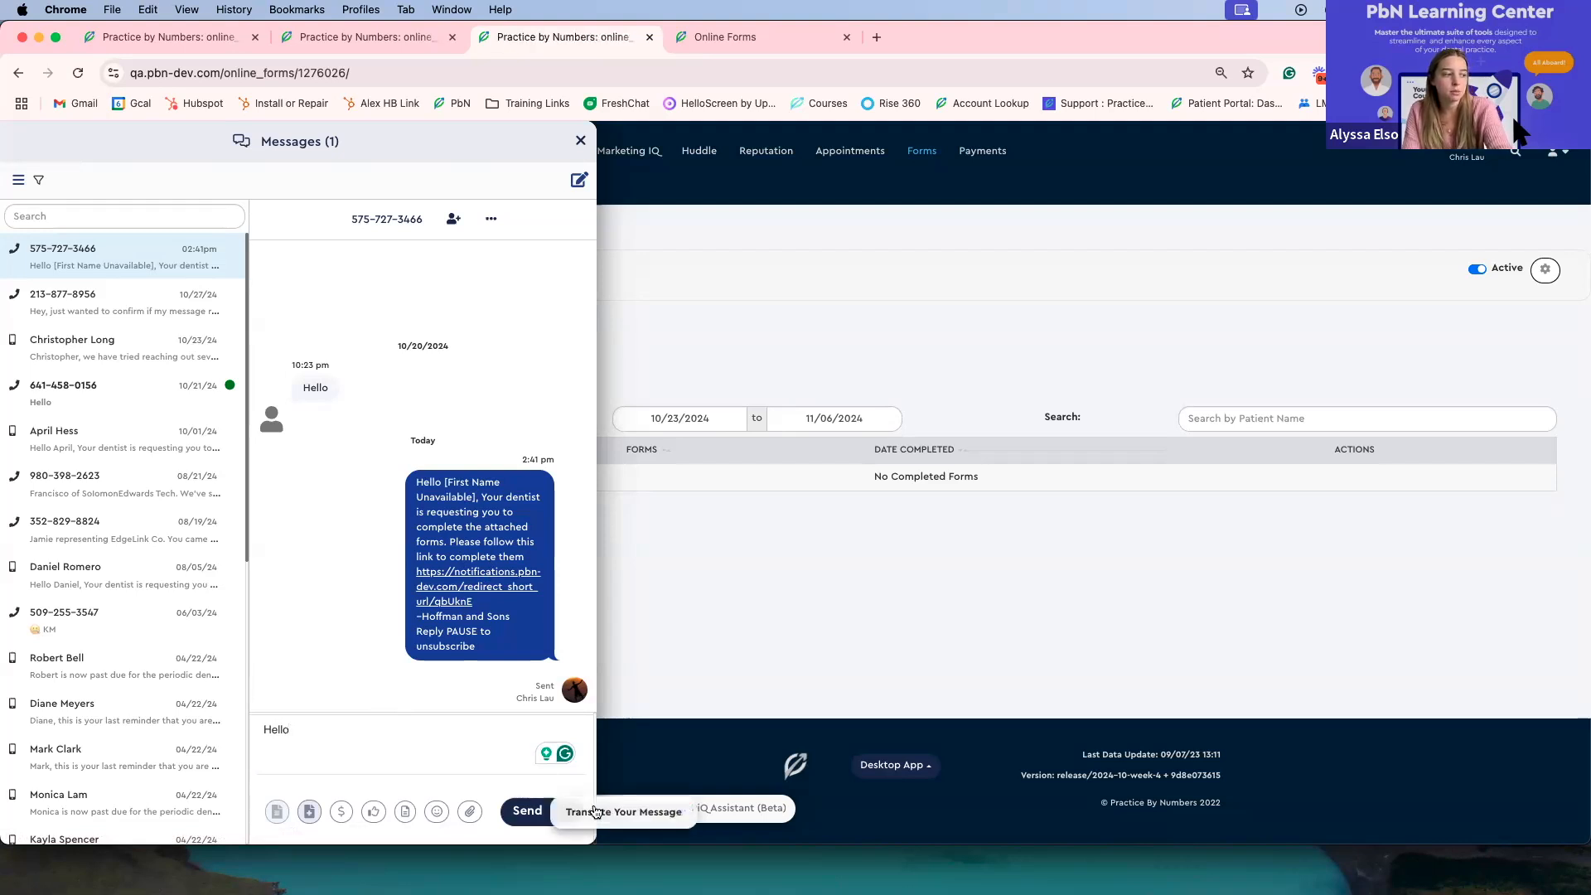
click(630, 812)
click(647, 203)
text(fre)
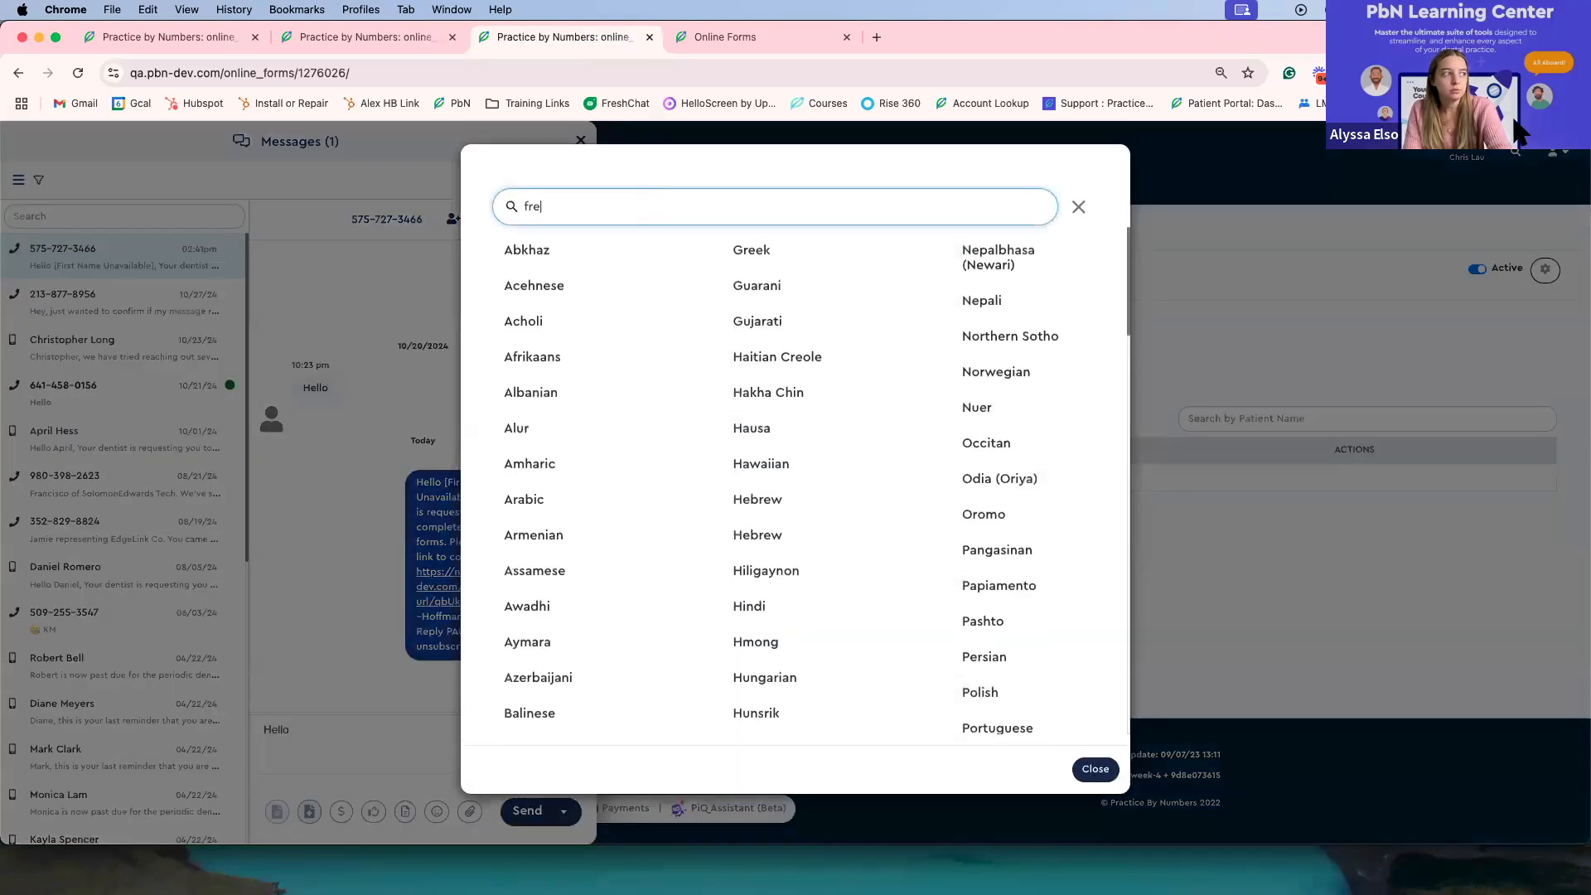
text(nch)
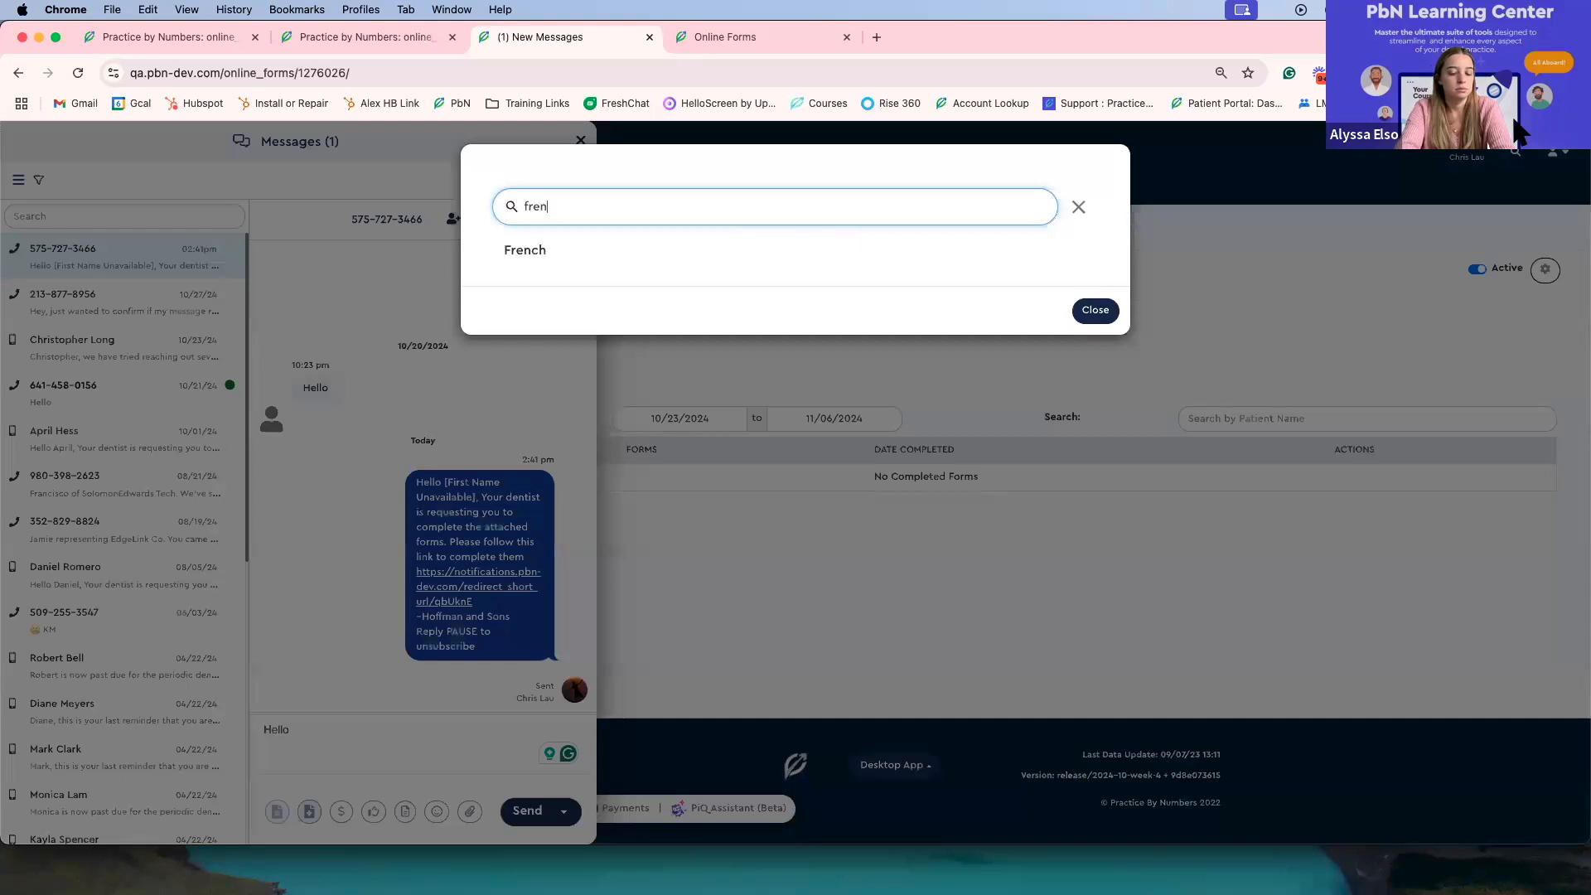
click(525, 247)
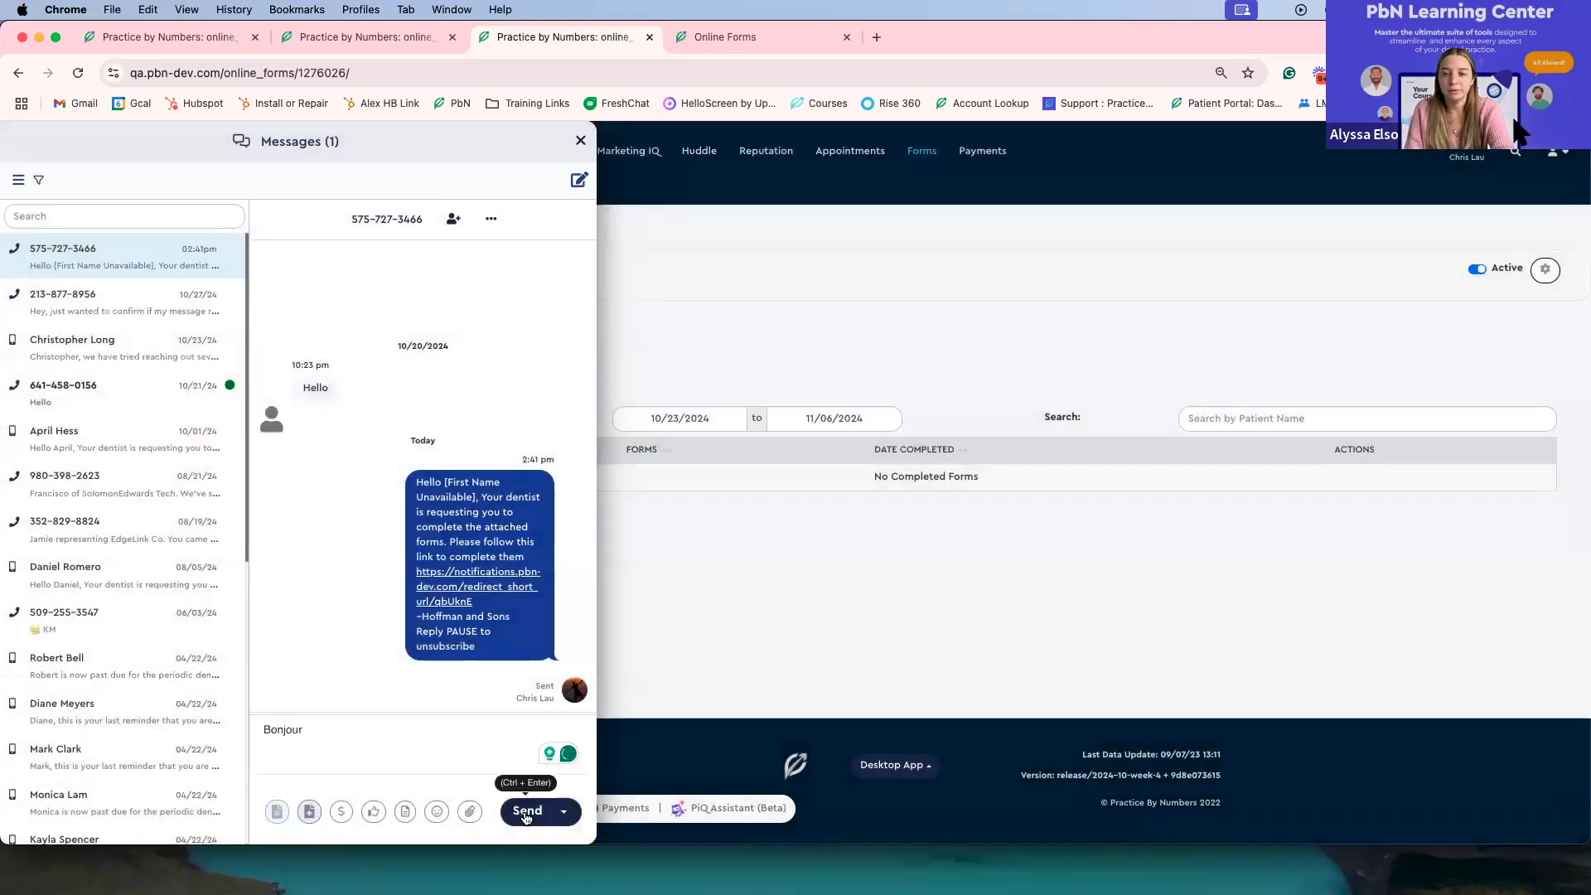
click(365, 740)
click(338, 727)
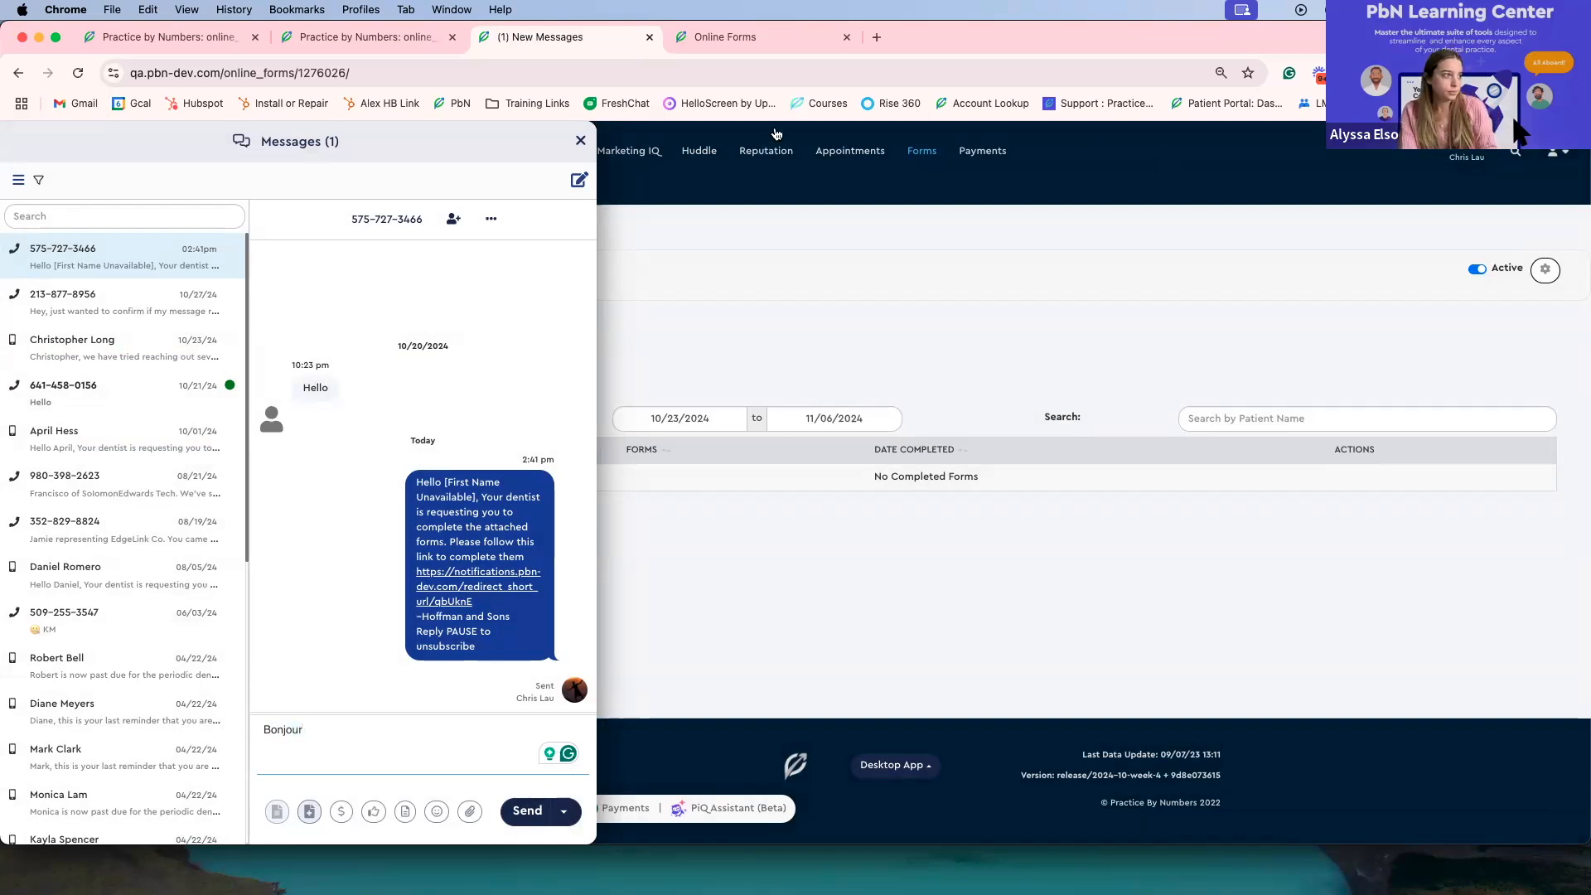
click(580, 140)
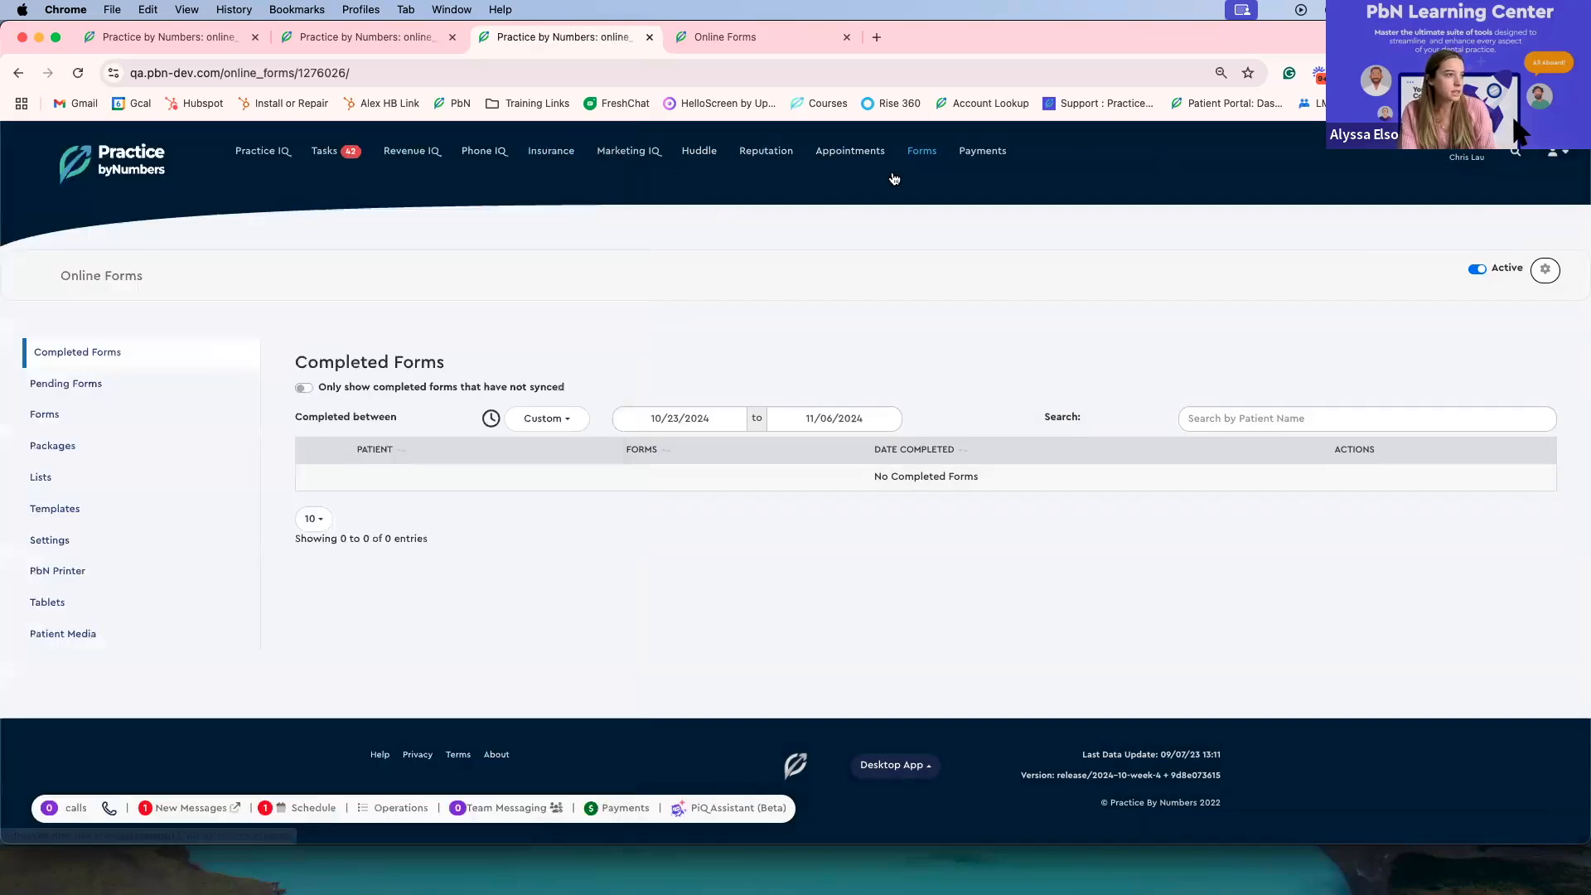
Step: Open the consent forms list in Online Forms and expand the General category
click(50, 416)
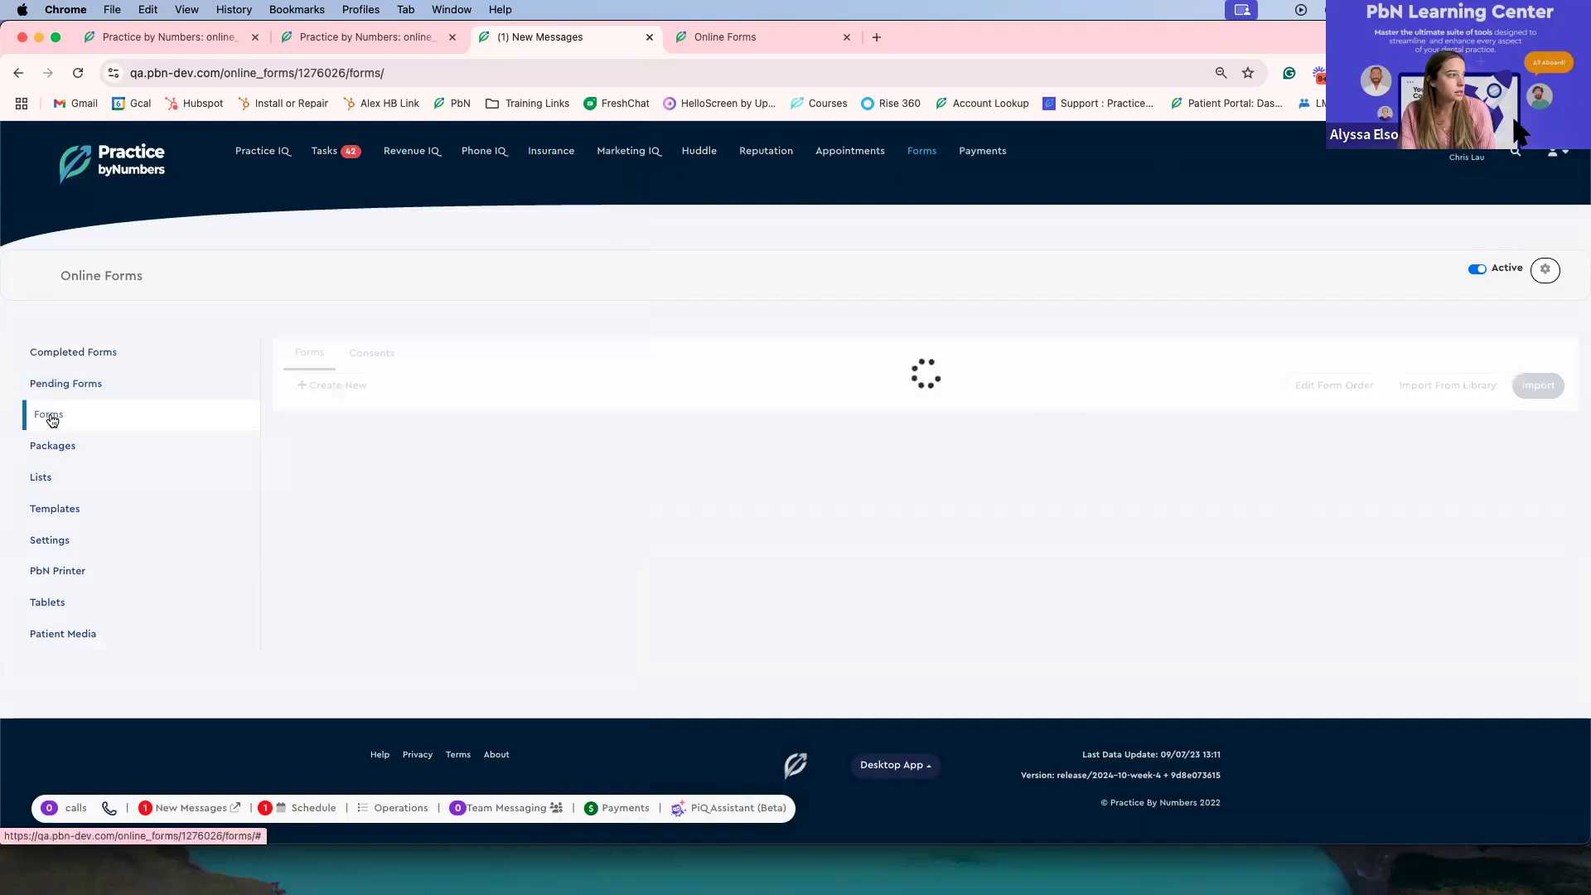
click(355, 359)
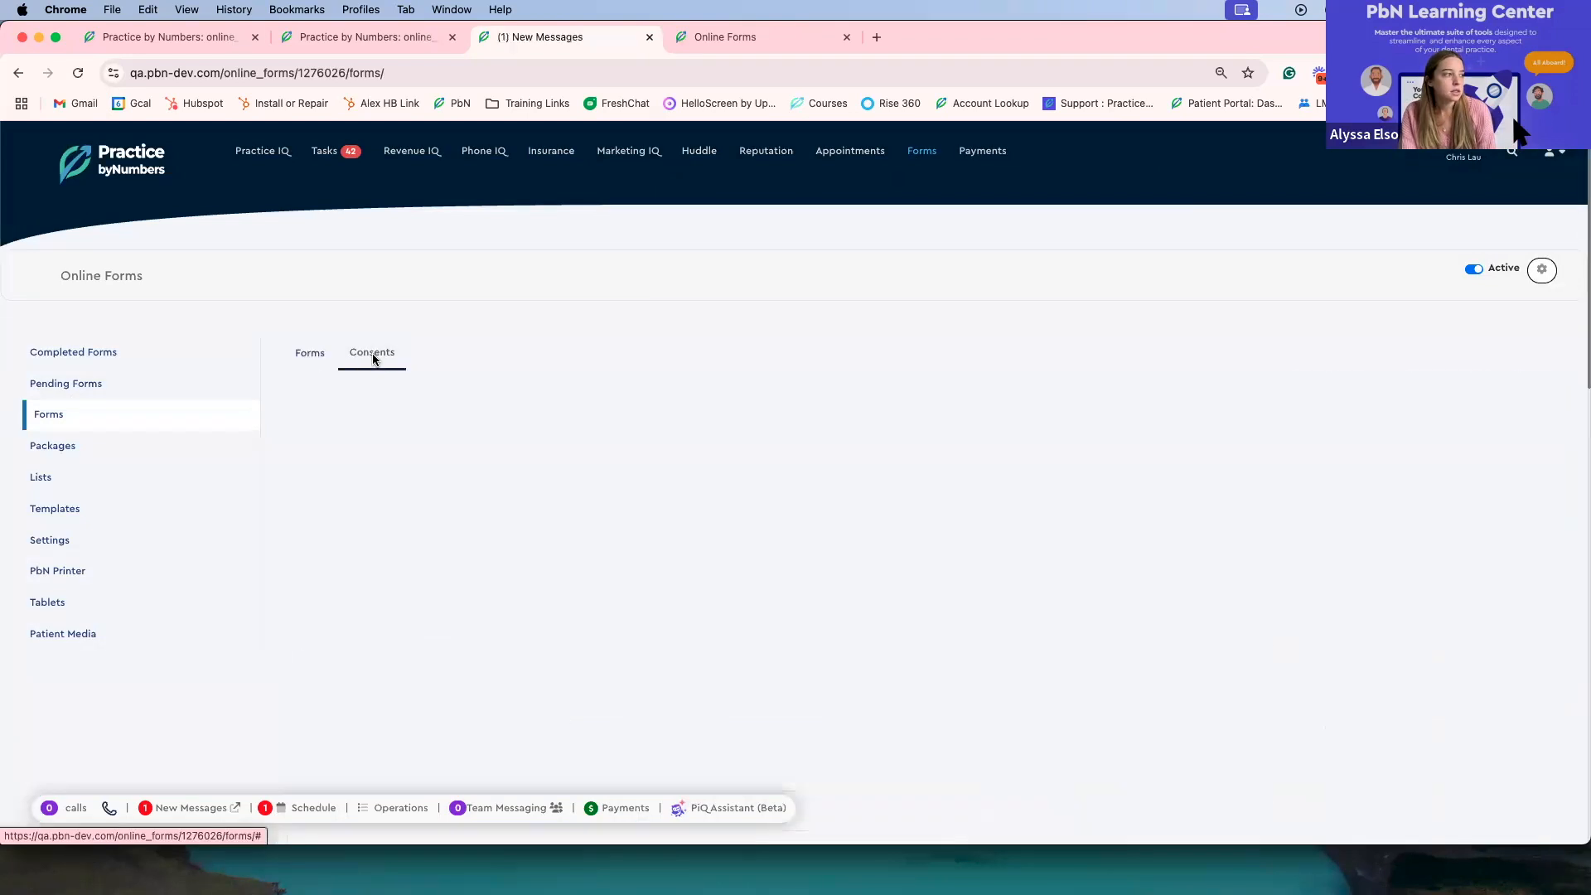
scroll(763, 413, down, 2)
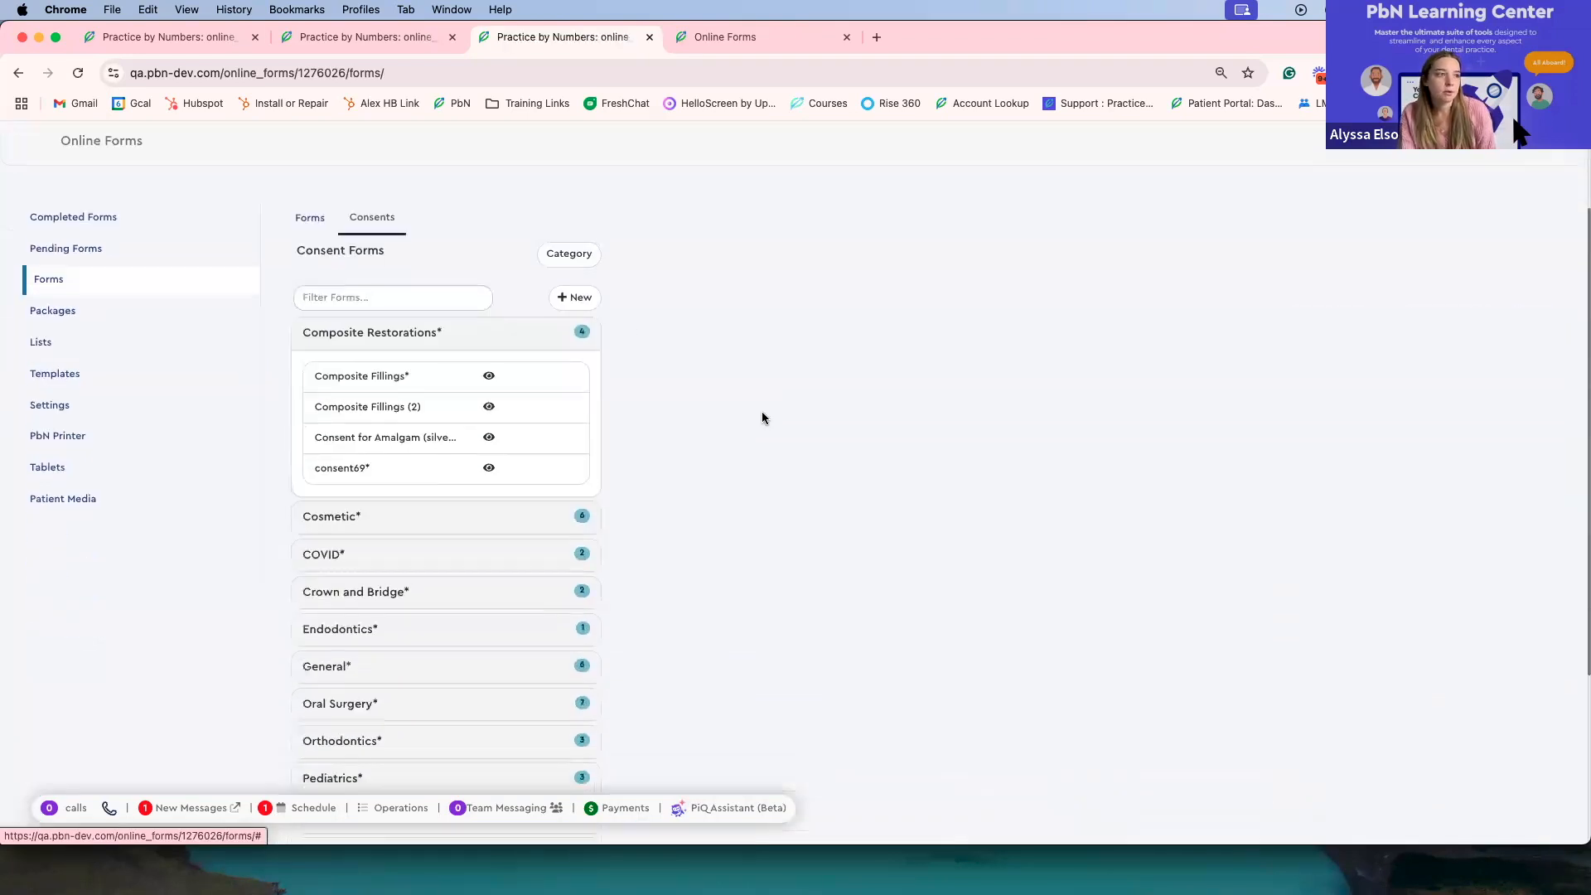
scroll(762, 412, up, 2)
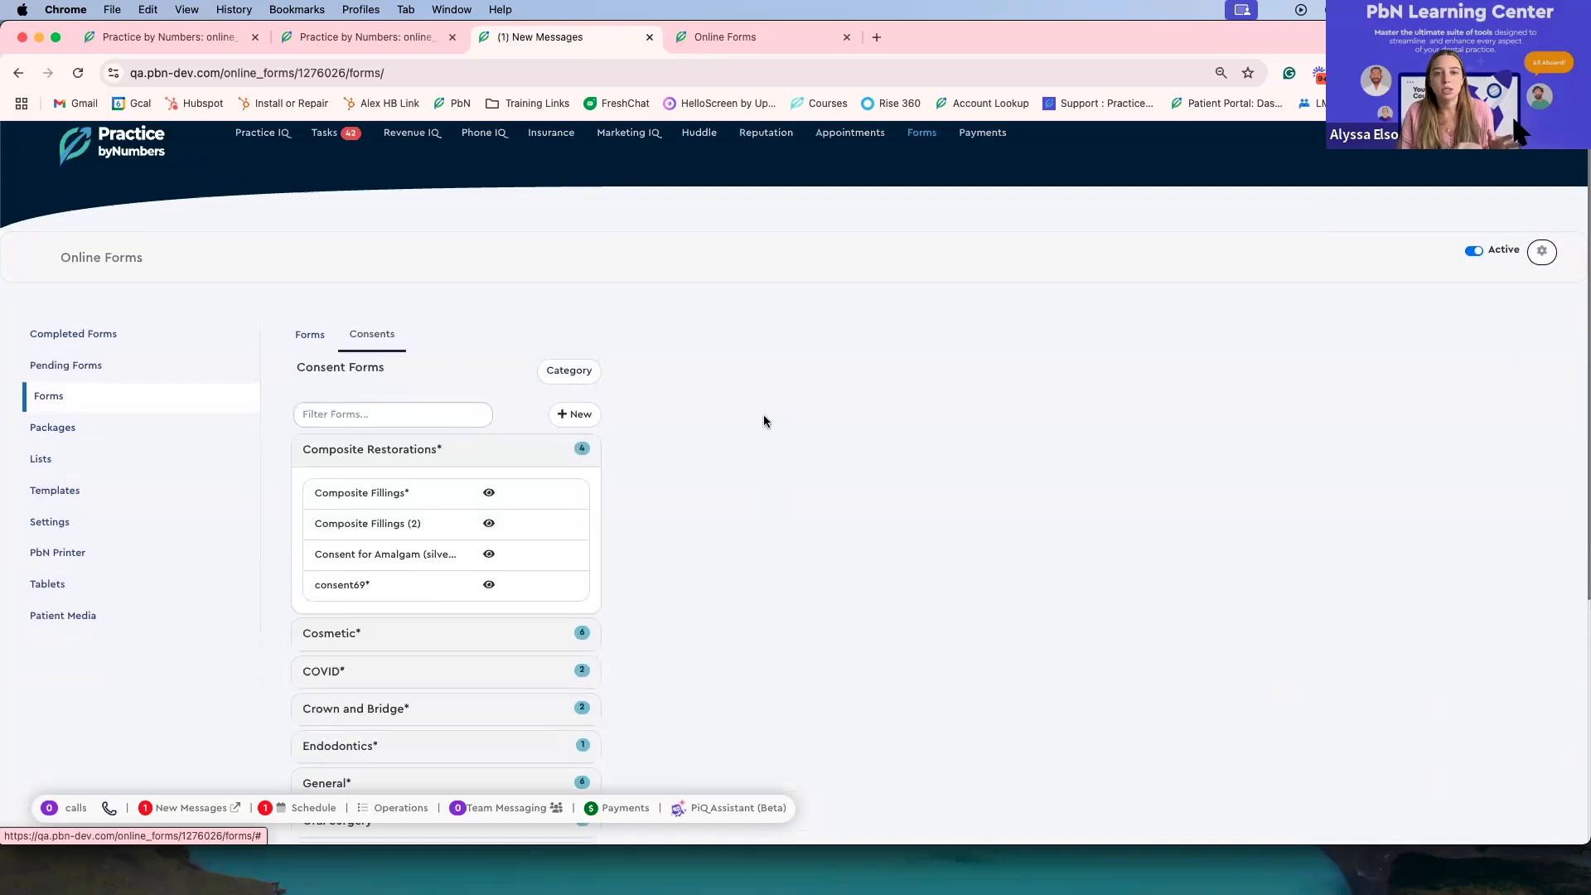
scroll(584, 548, down, 1)
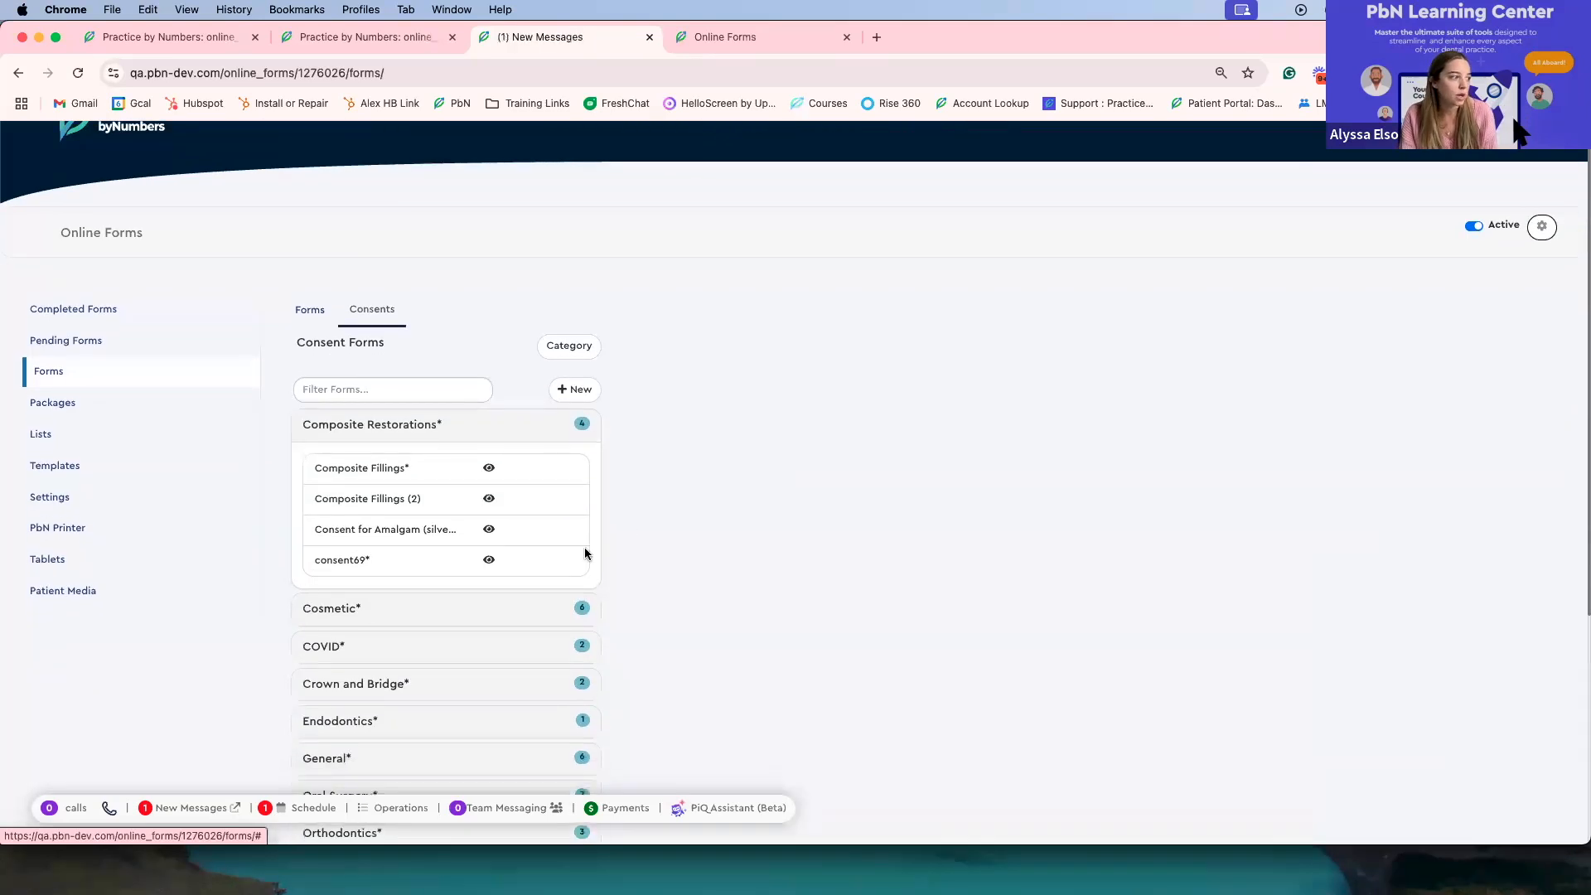
scroll(586, 551, down, 5)
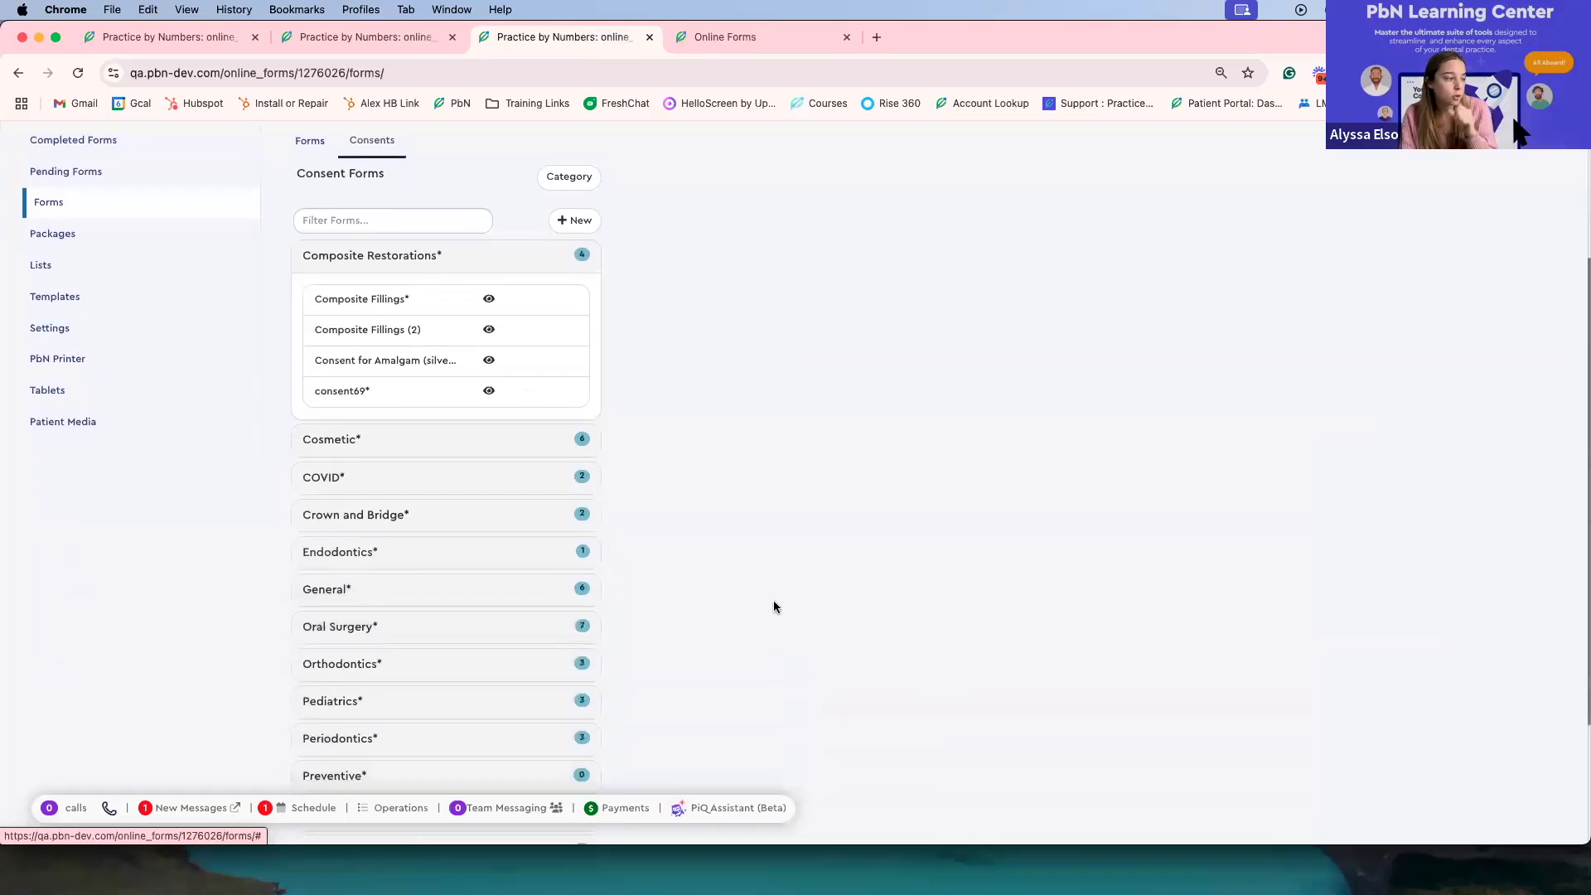
click(461, 577)
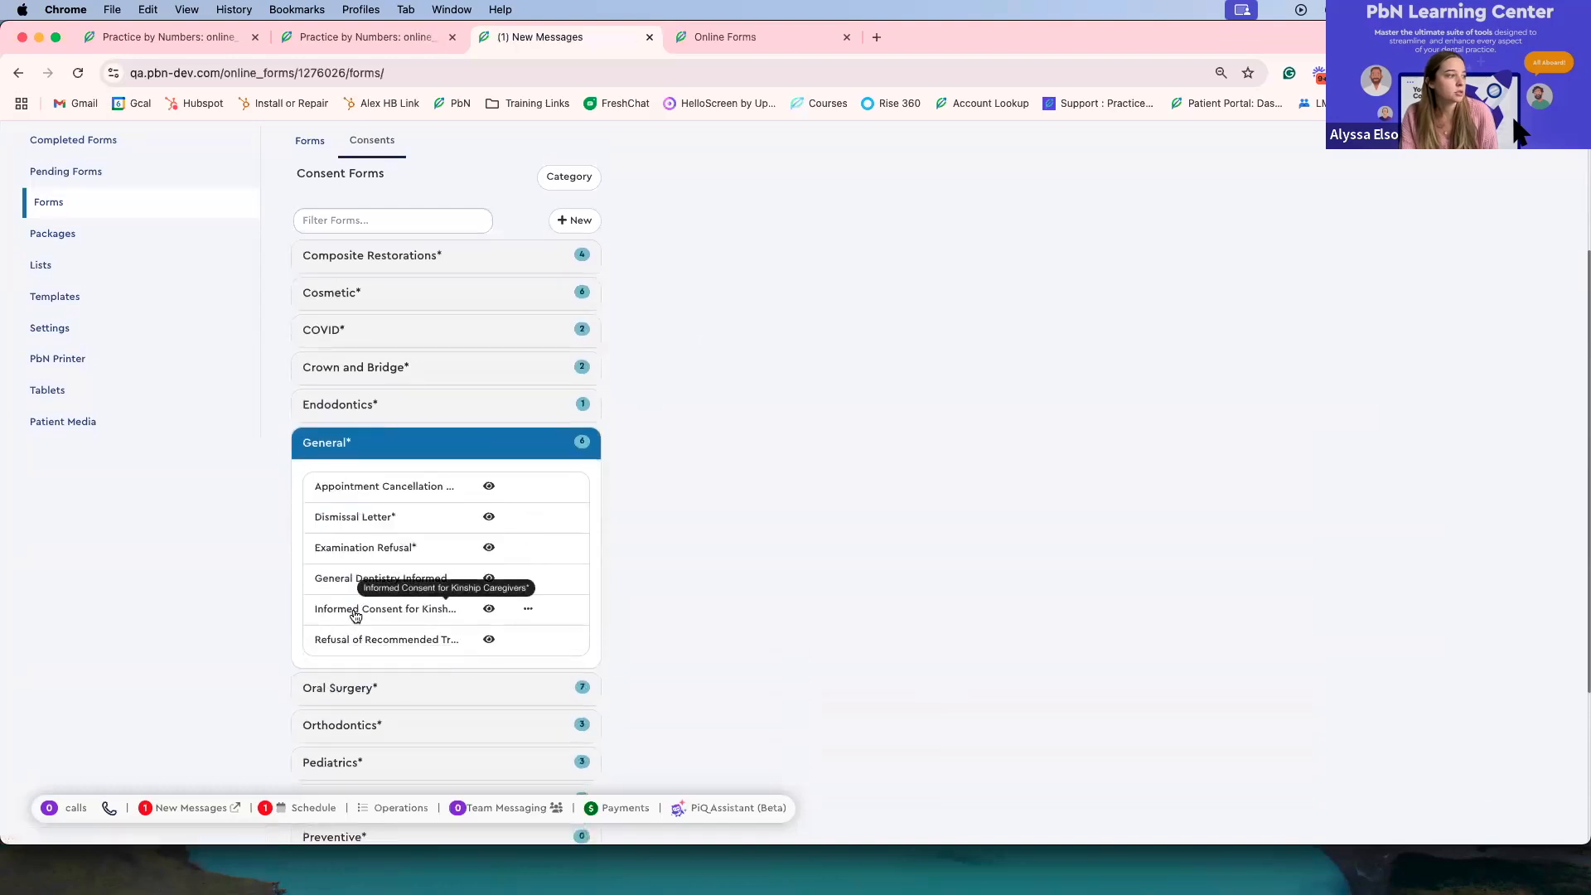
Step: Open the Informed Consent for Crown and Bridge Prosthetics from the Crown and Bridge category
scroll(370, 378, up, 1)
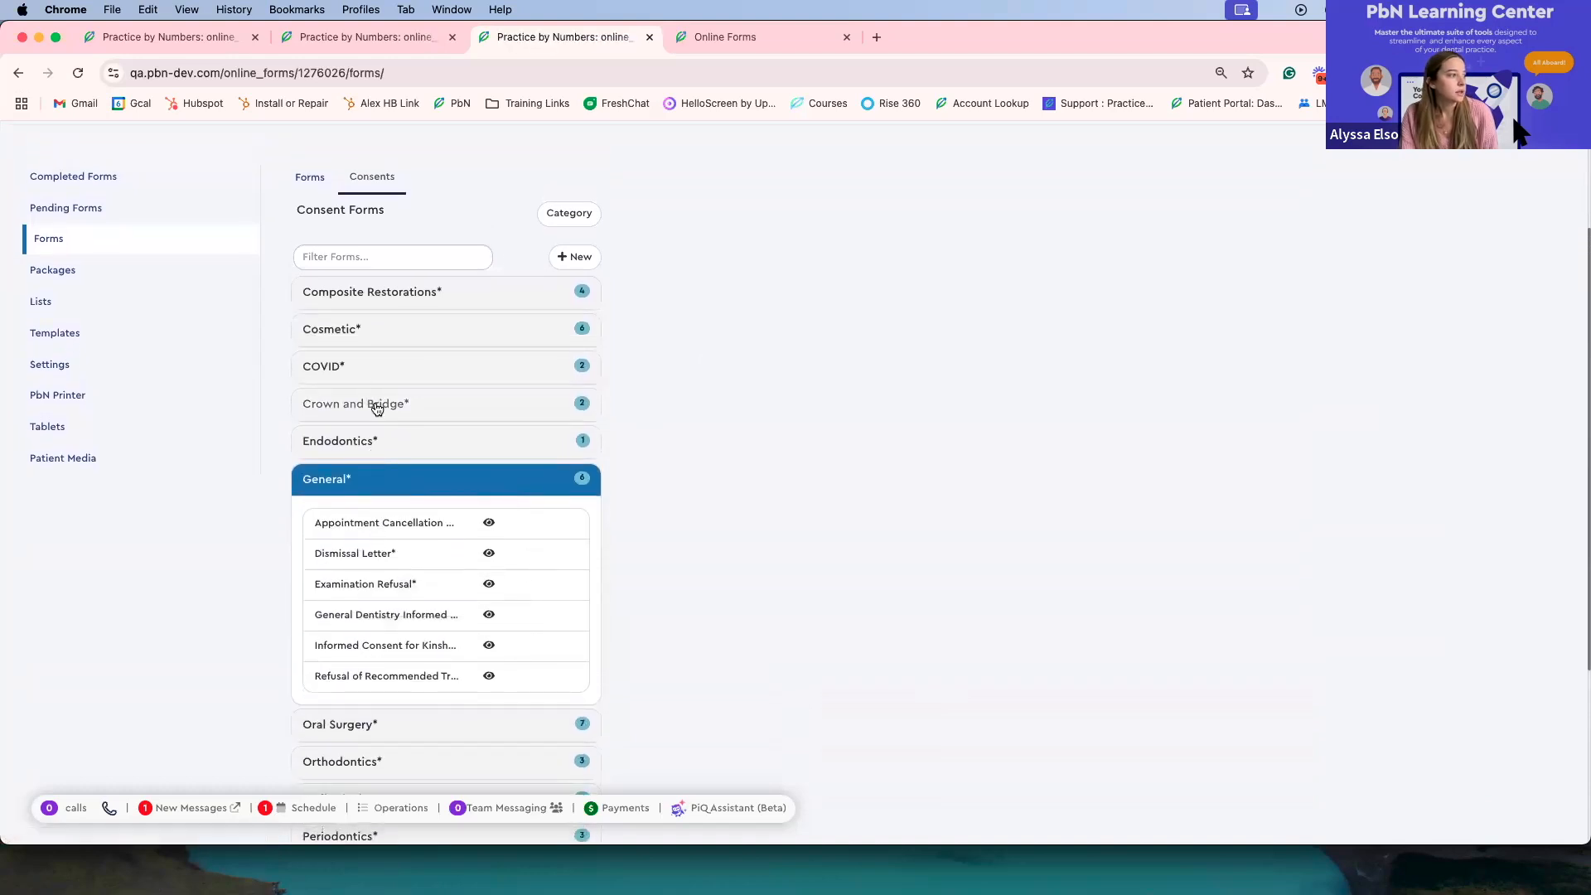
click(370, 409)
click(358, 447)
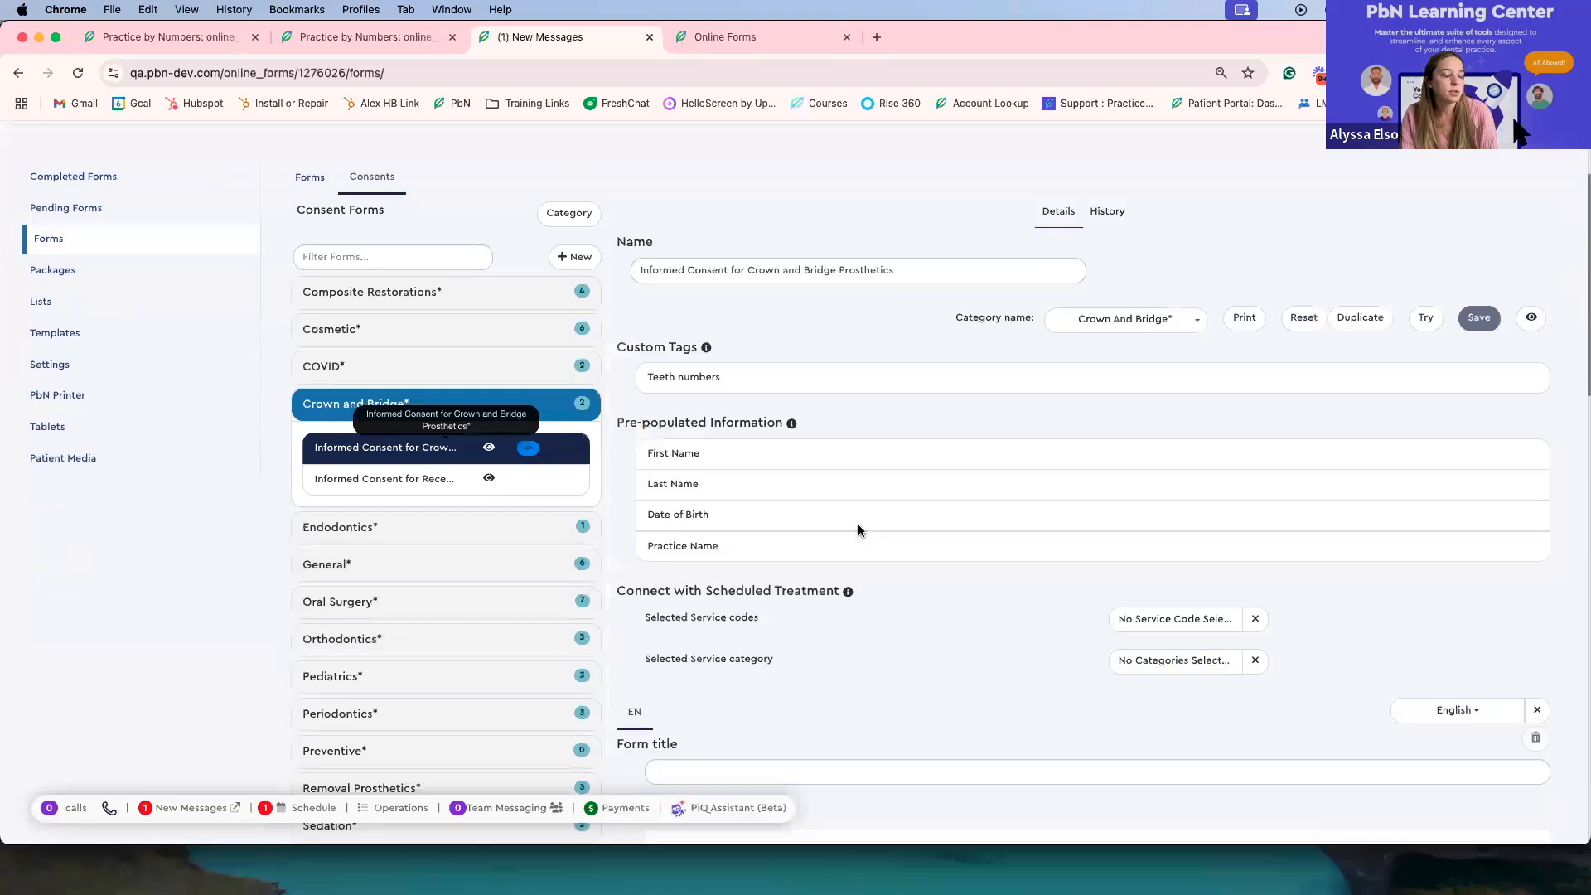
Step: Examine the crown and bridge consent's custom tags, pre-populated information, scheduled treatment settings and main consent text
scroll(1096, 541, down, 5)
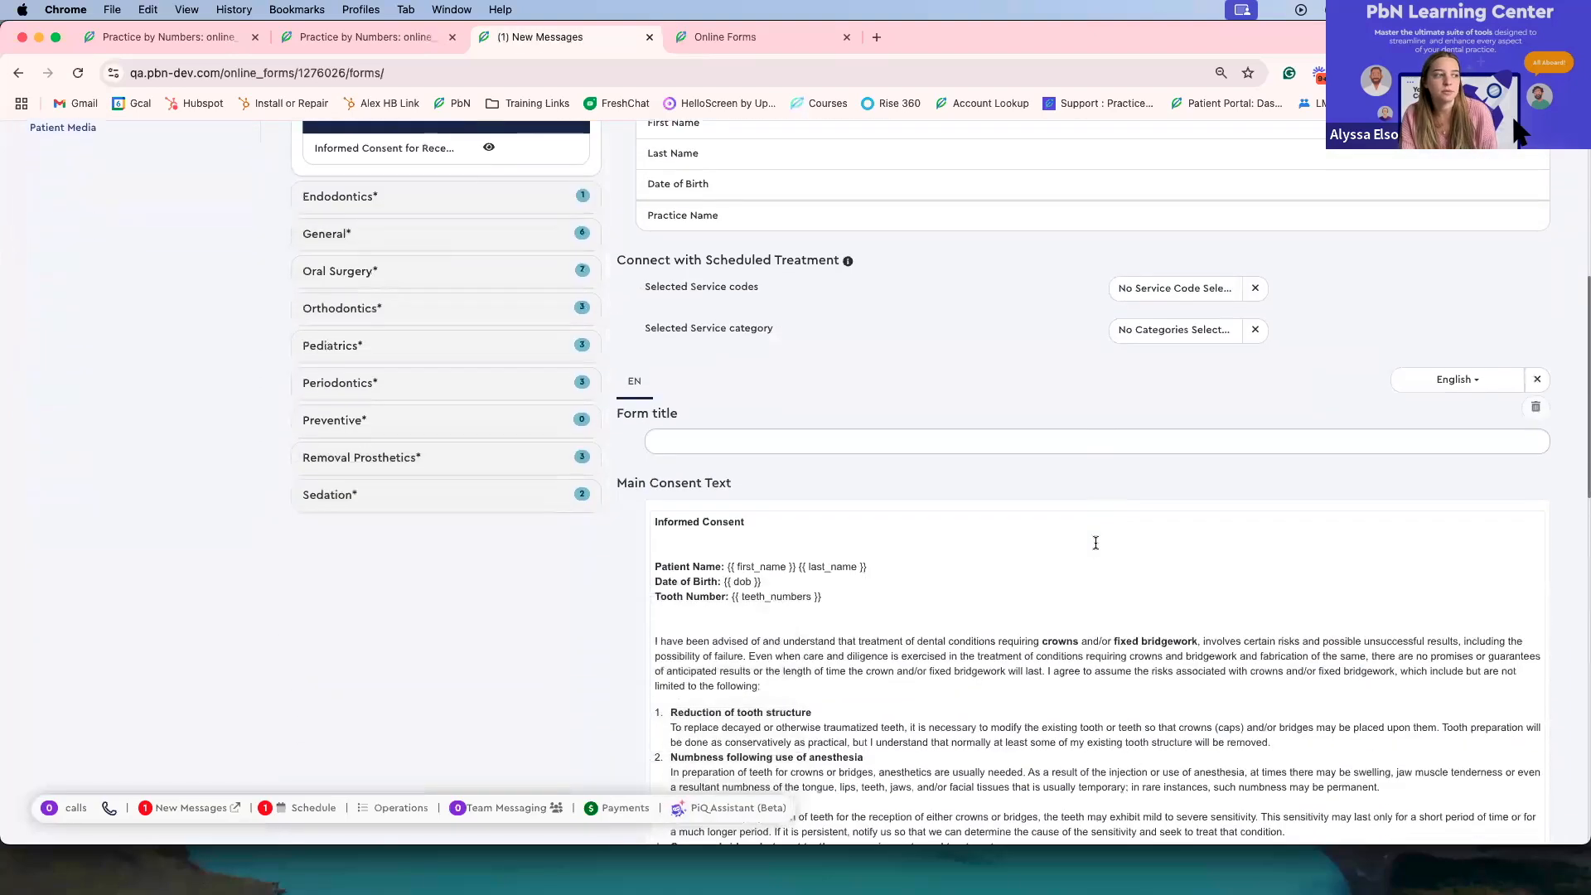
scroll(1095, 540, down, 4)
scroll(1116, 317, up, 2)
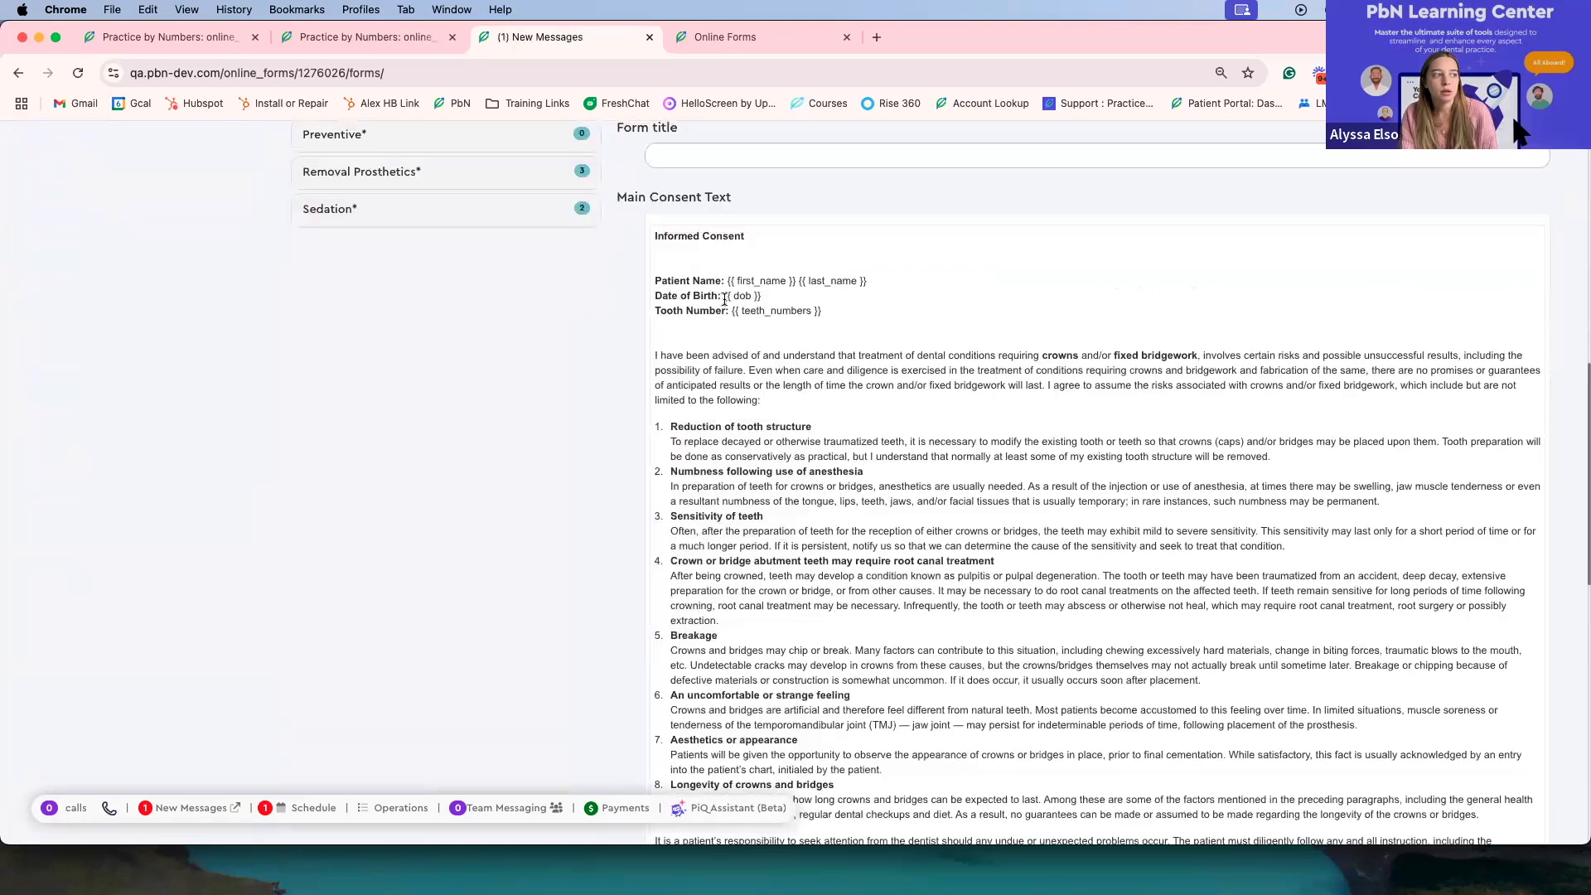
scroll(665, 302, down, 2)
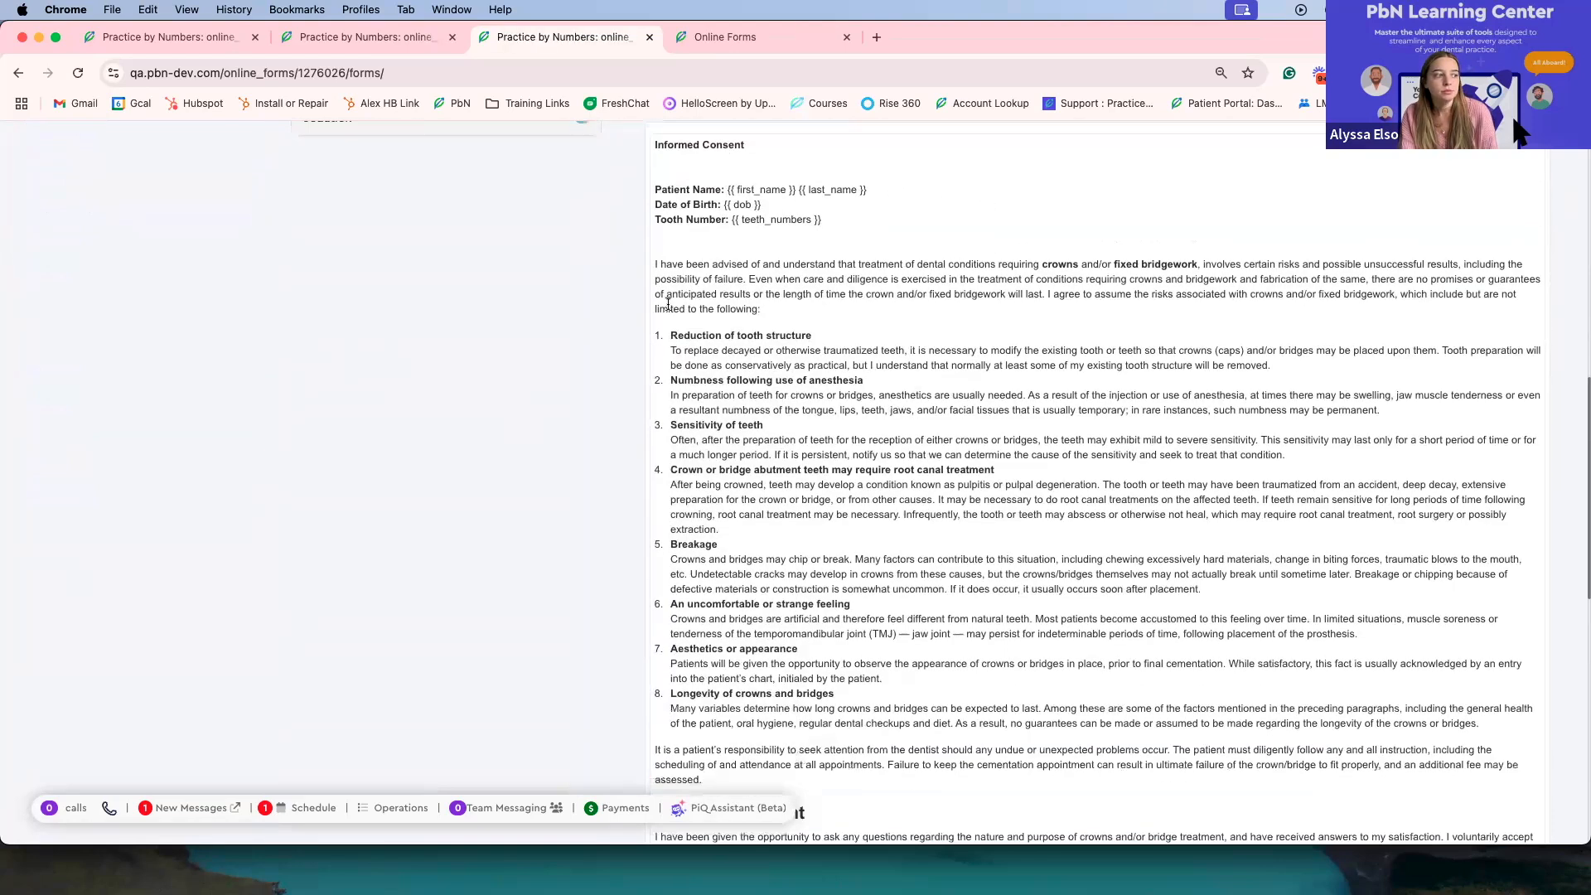
scroll(669, 303, up, 11)
scroll(669, 302, down, 2)
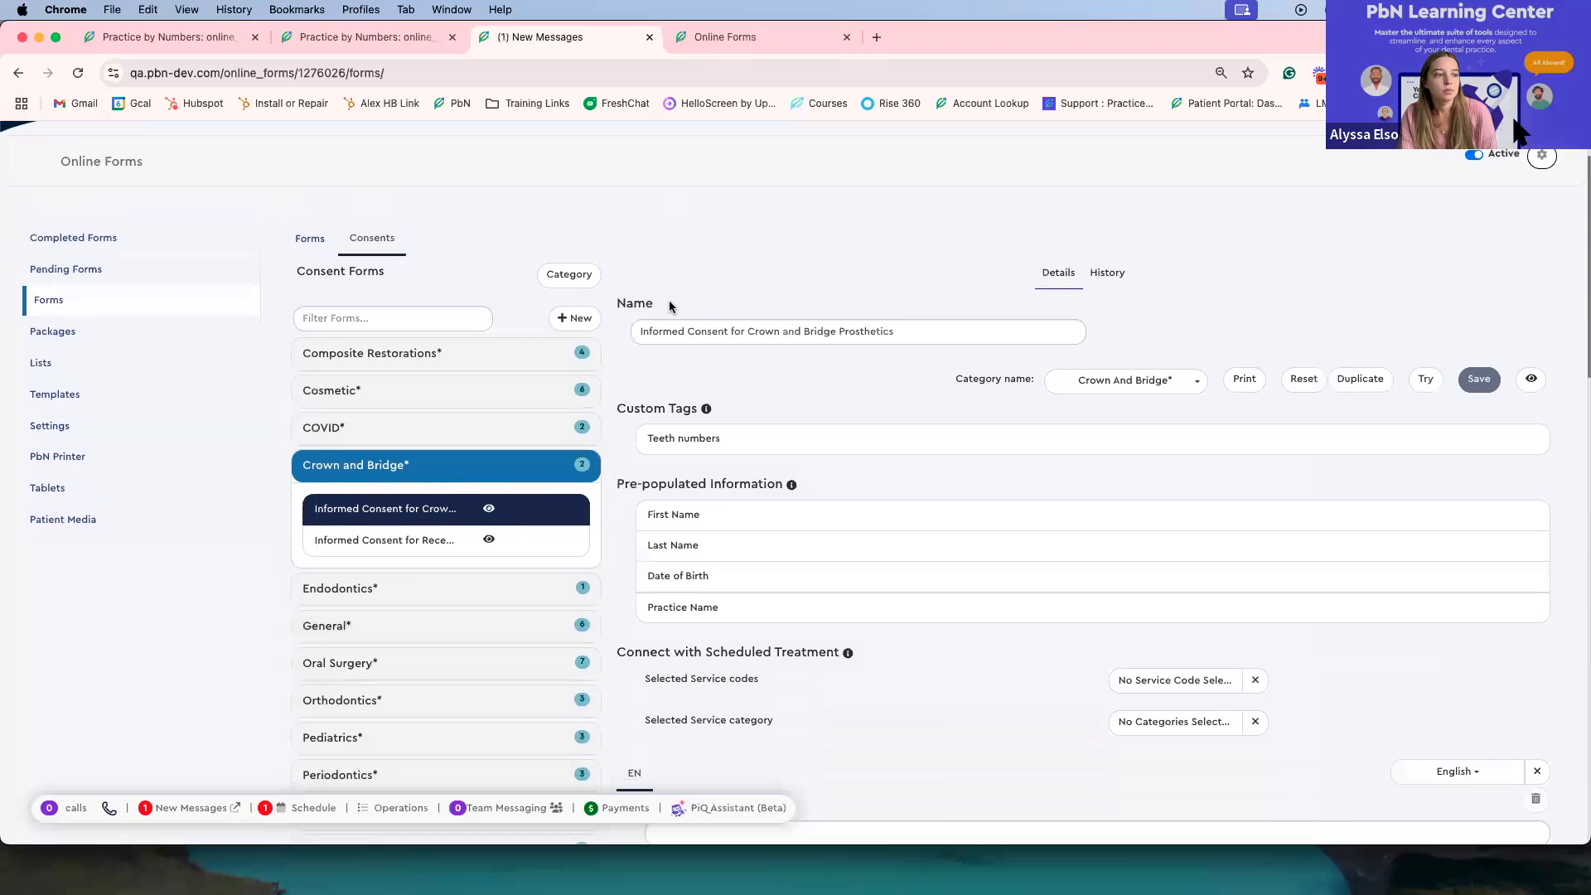
scroll(756, 373, down, 9)
scroll(757, 368, up, 11)
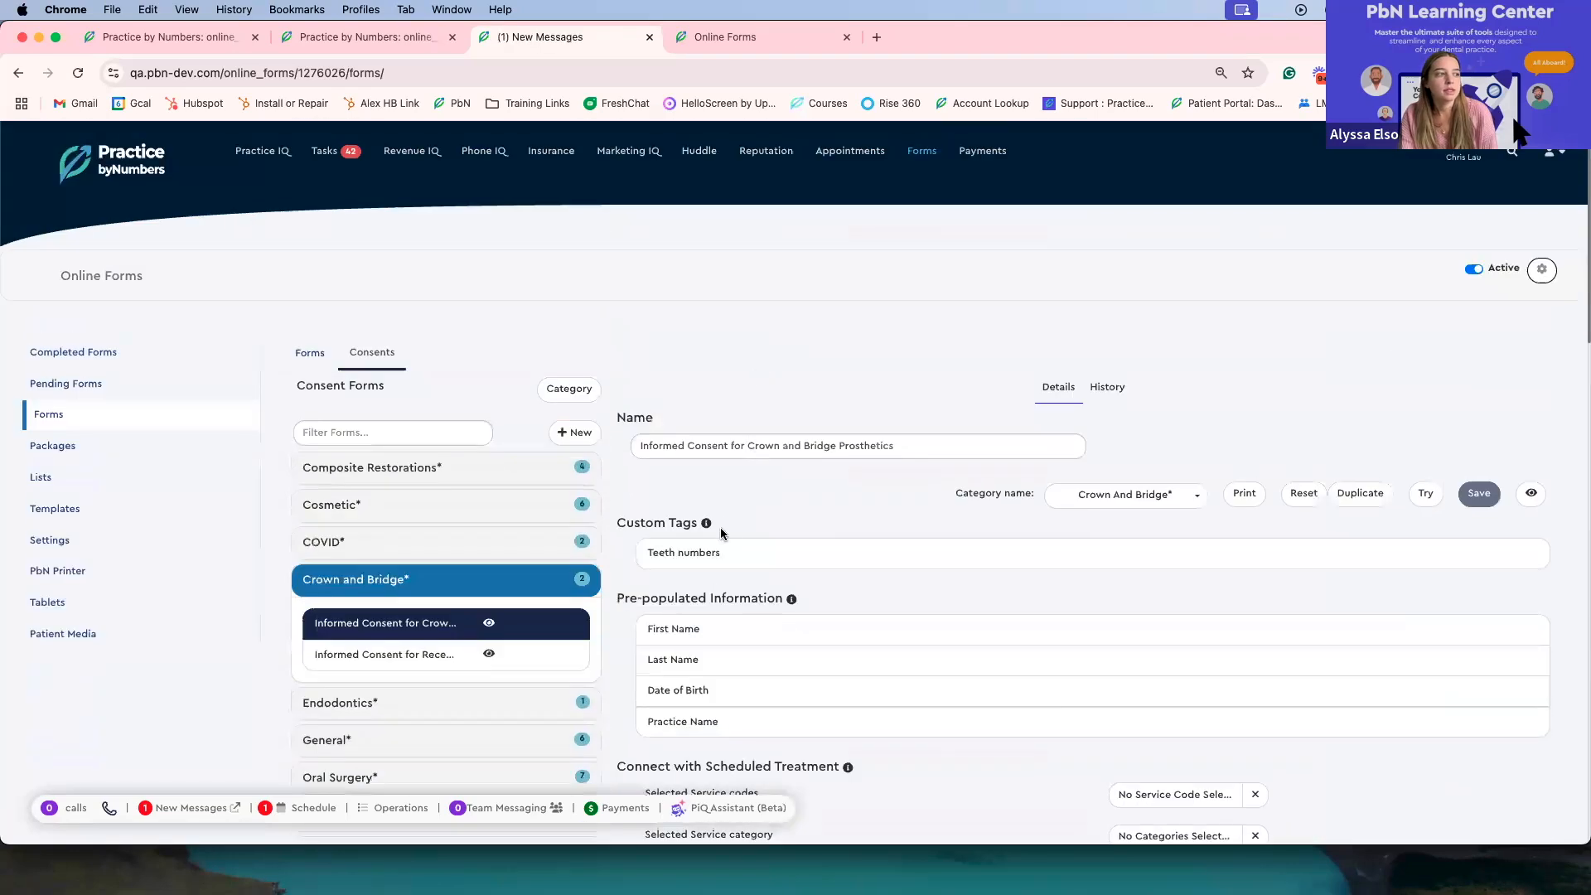
scroll(719, 527, down, 2)
scroll(712, 419, down, 3)
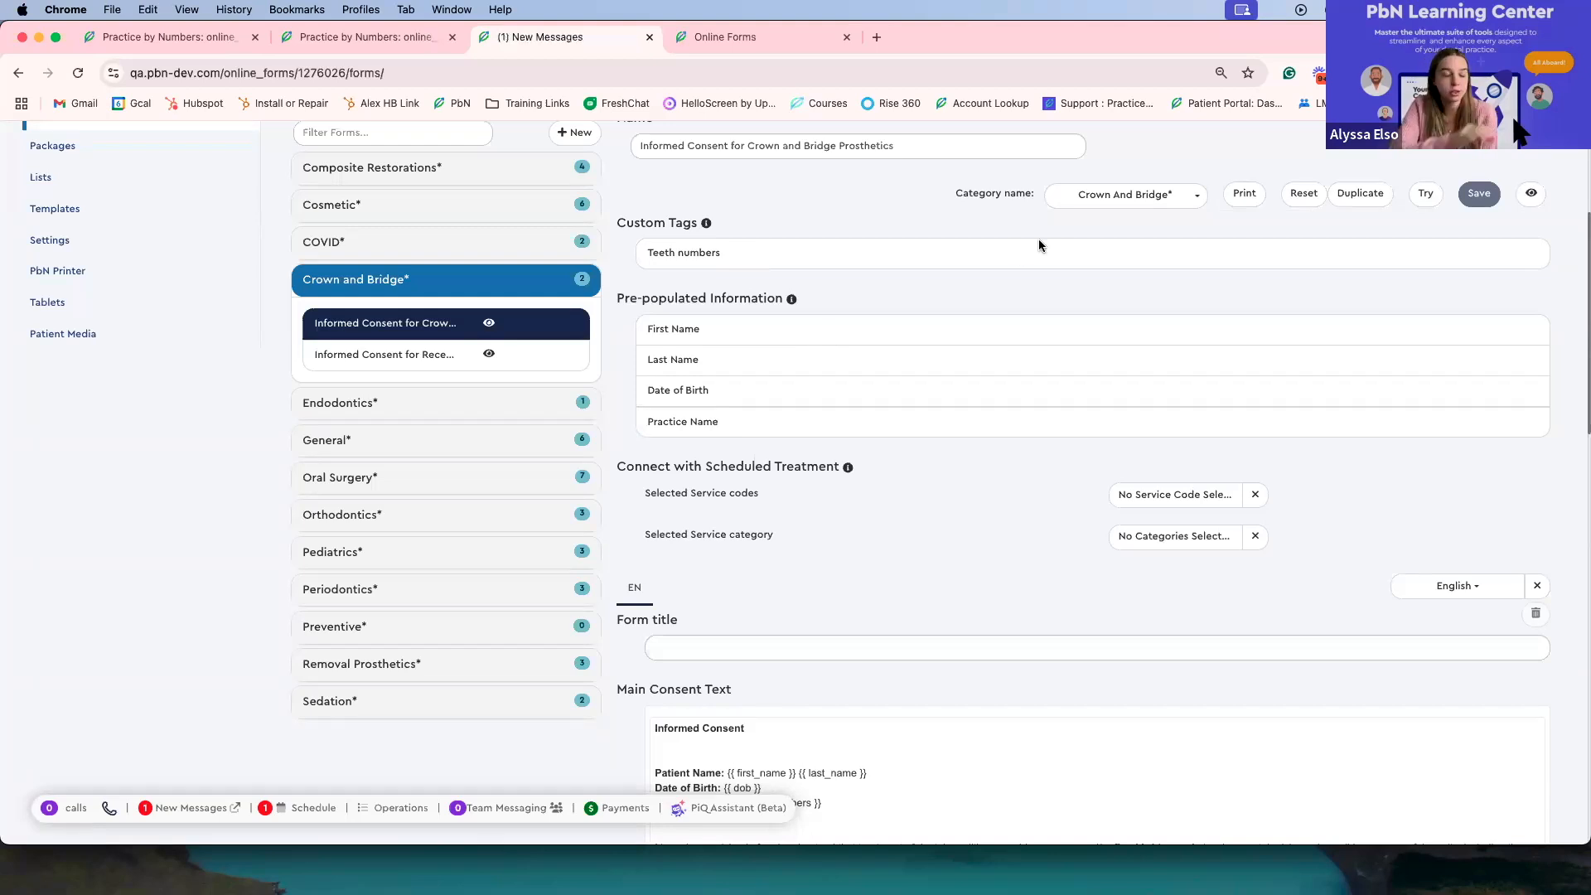
scroll(1037, 239, up, 1)
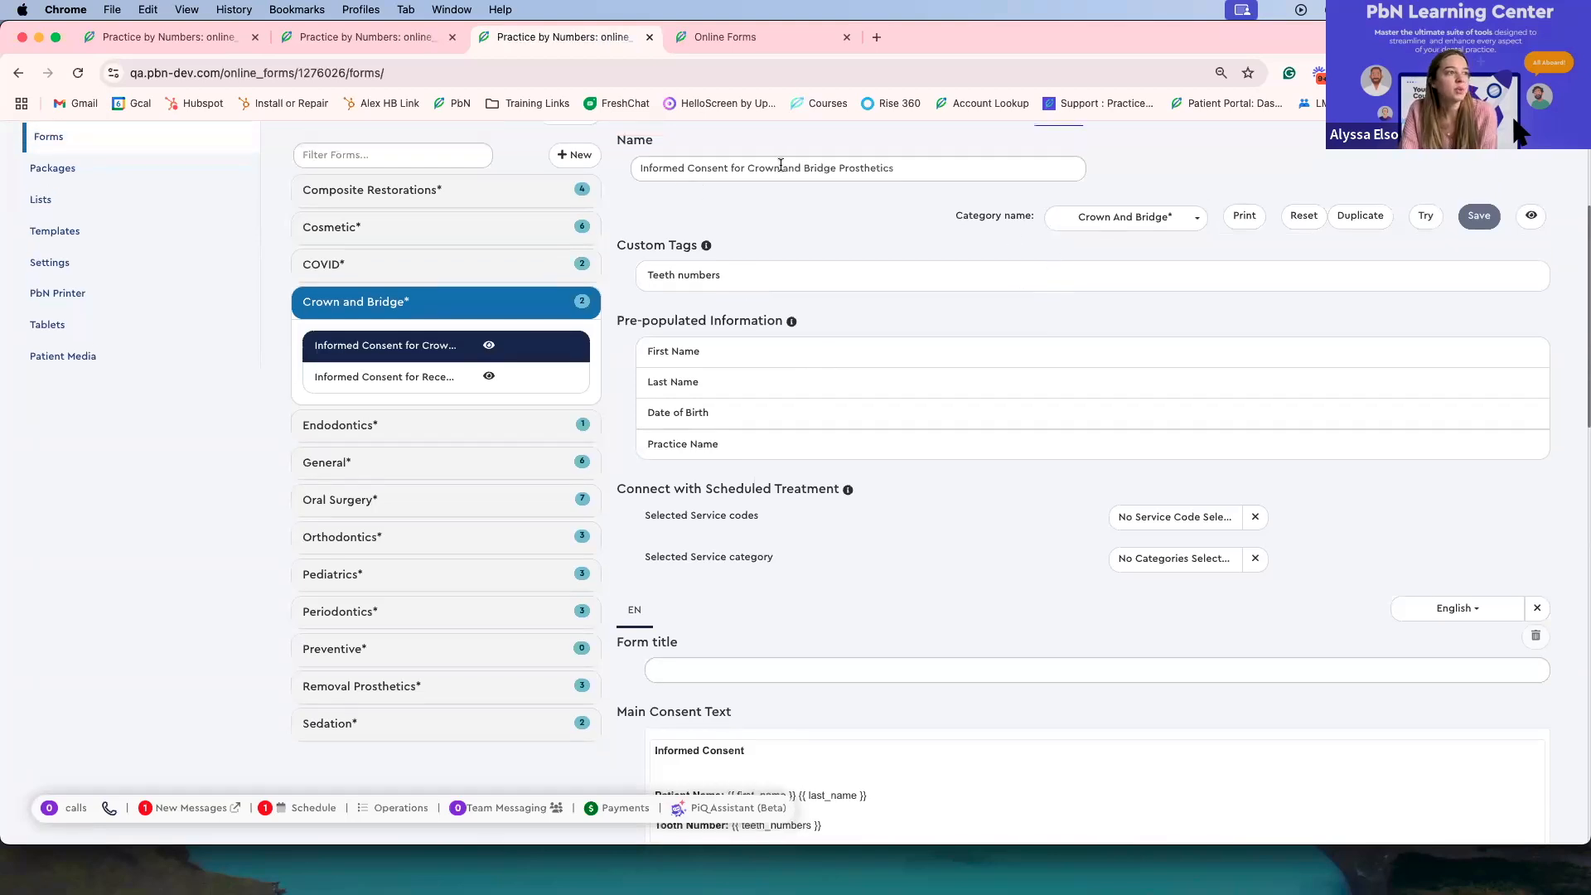
Step: View the consent's category options and preview its blank English printout for the Default demographic, then cancel printing
click(1142, 221)
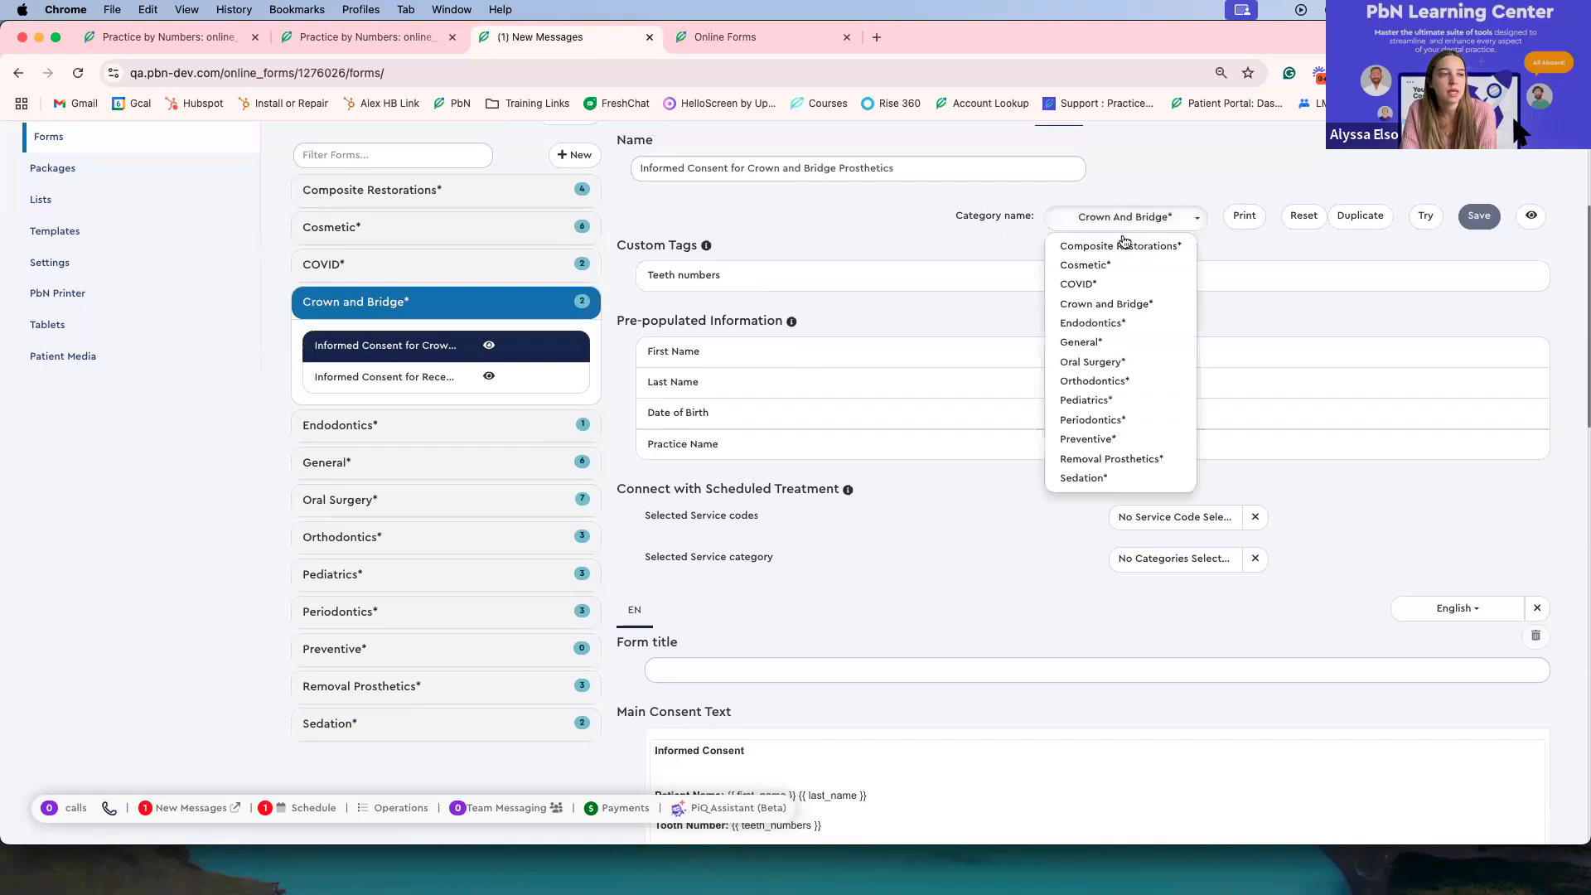
click(1242, 219)
click(957, 345)
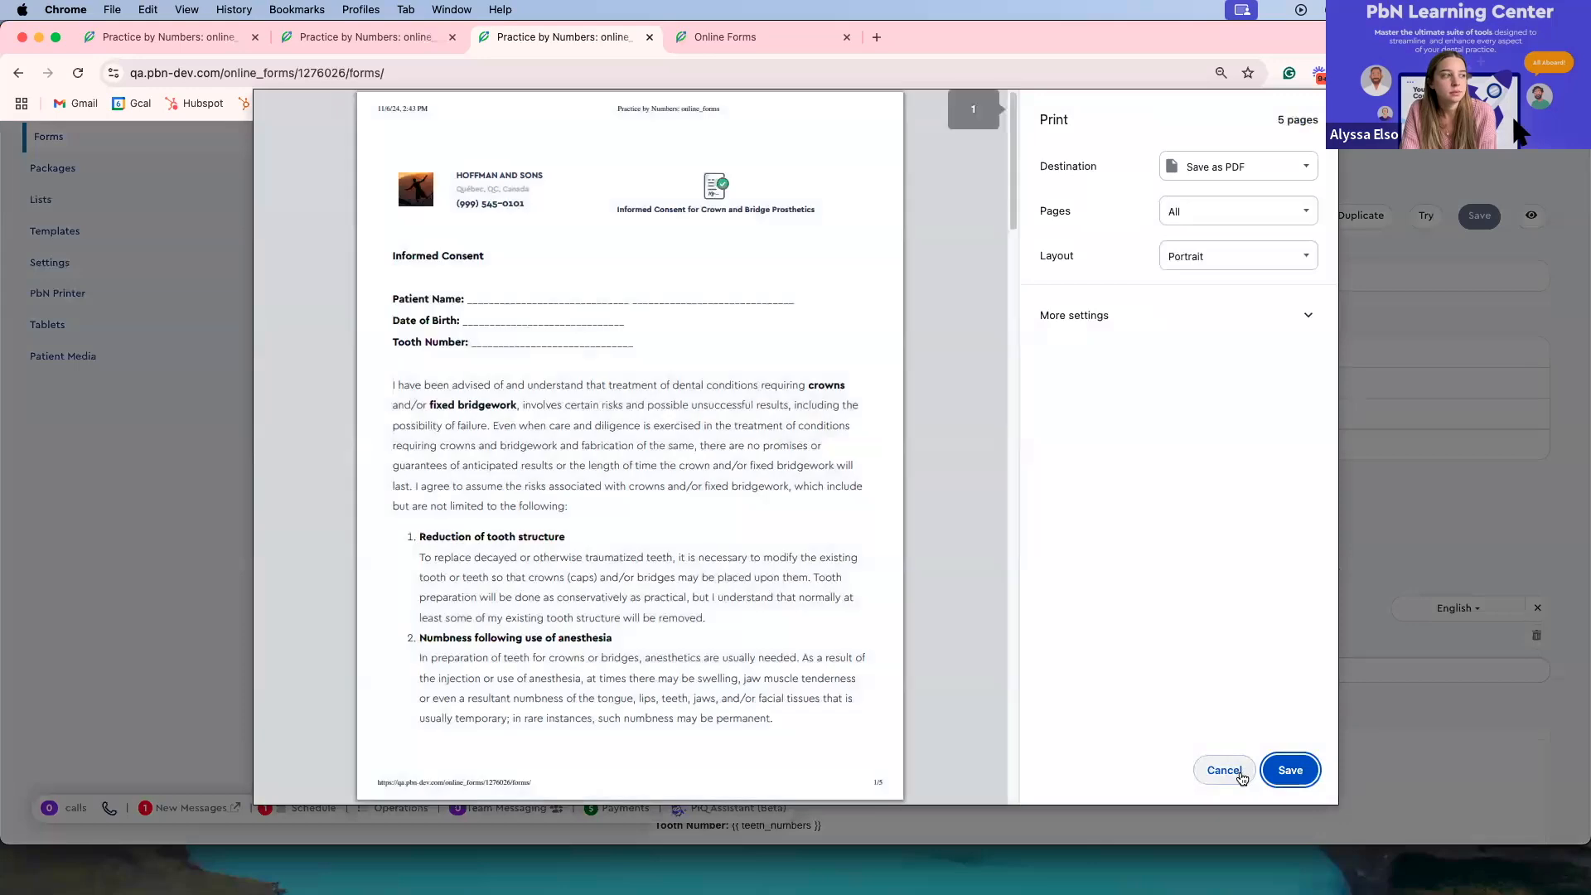
click(1224, 770)
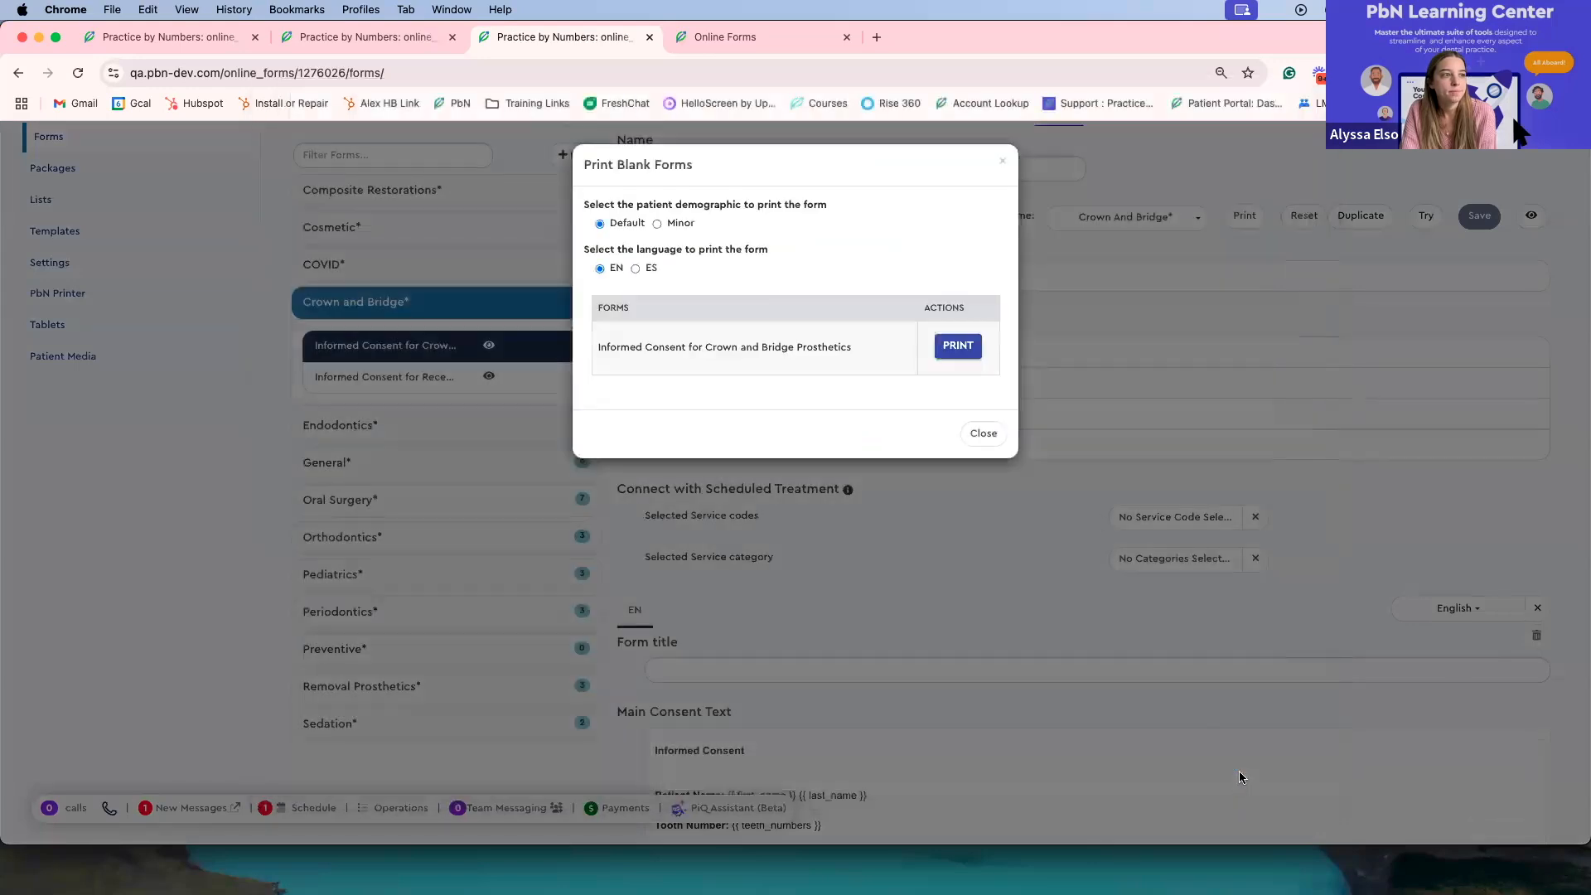
click(984, 433)
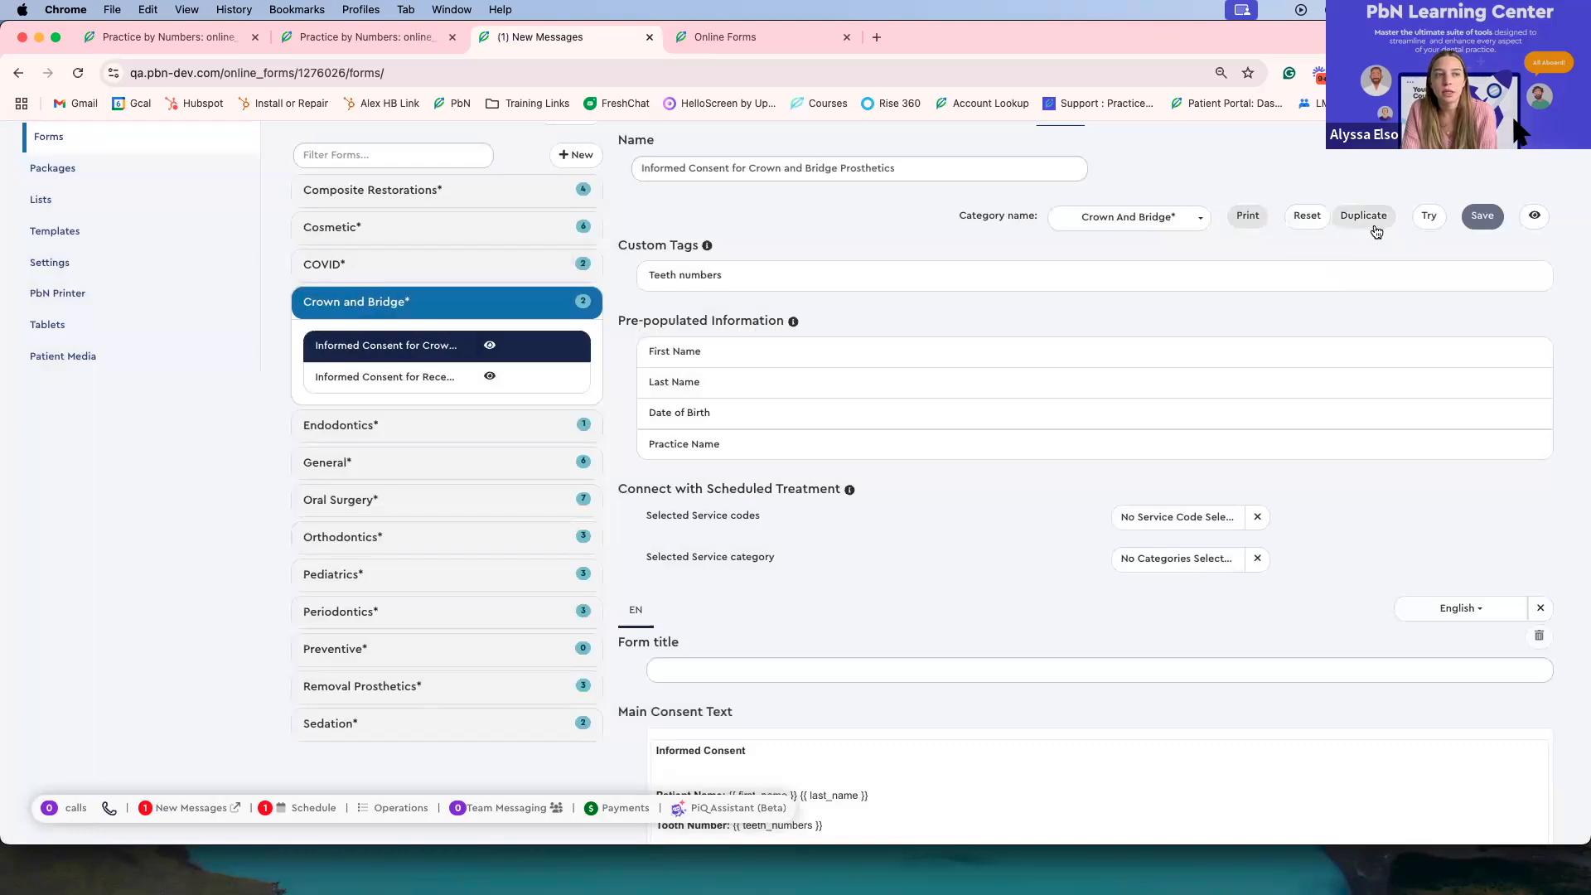
Step: Try the crown and bridge consent form with 9 as the Teeth numbers value
click(1429, 222)
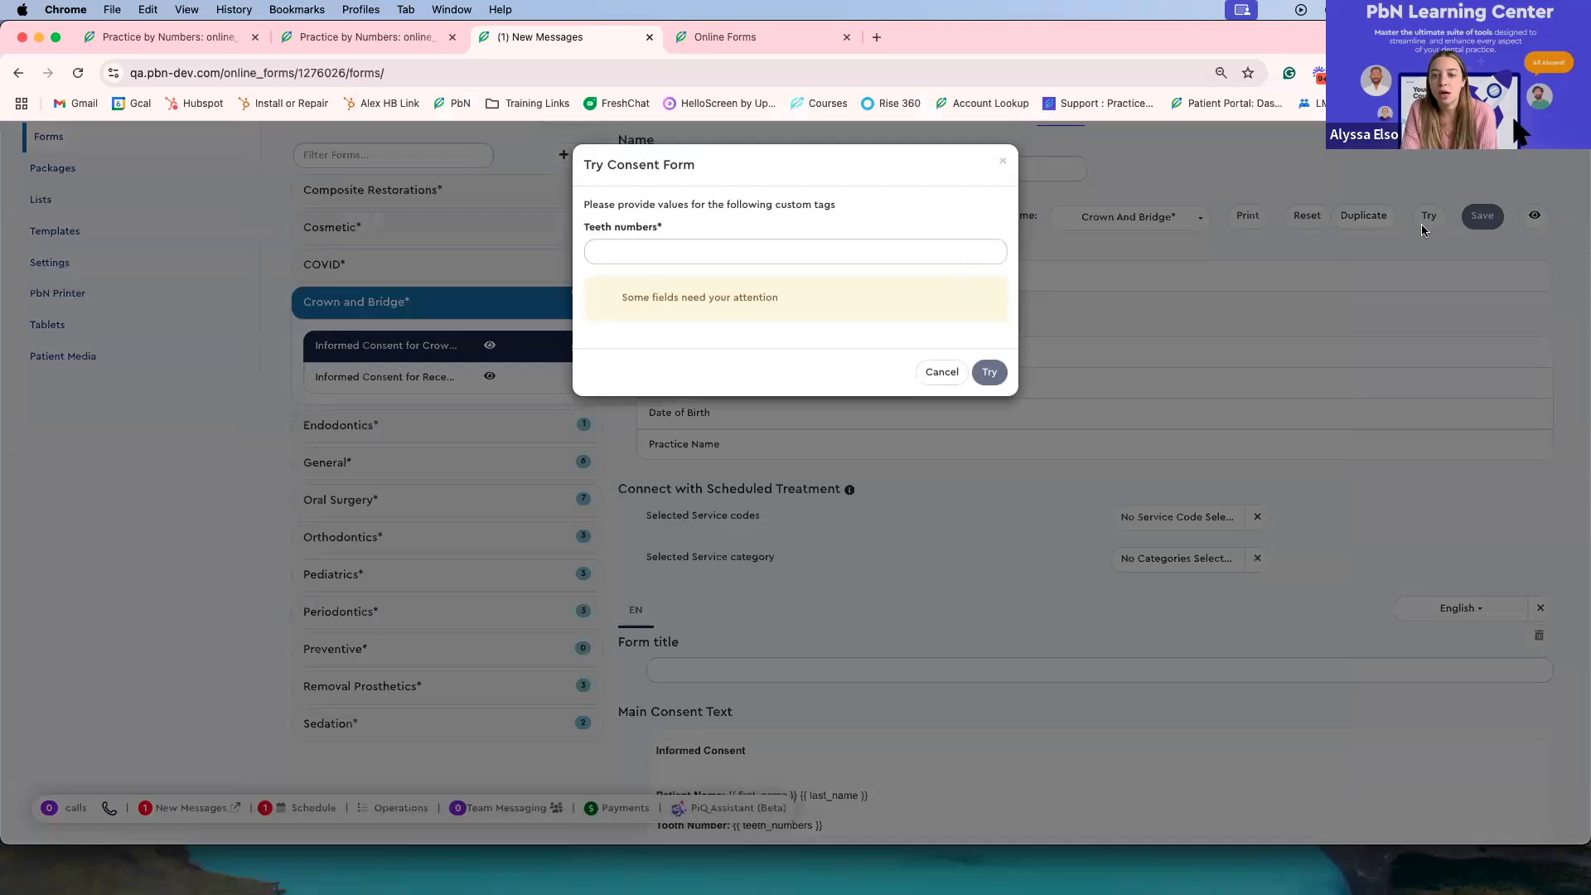
click(634, 254)
click(638, 247)
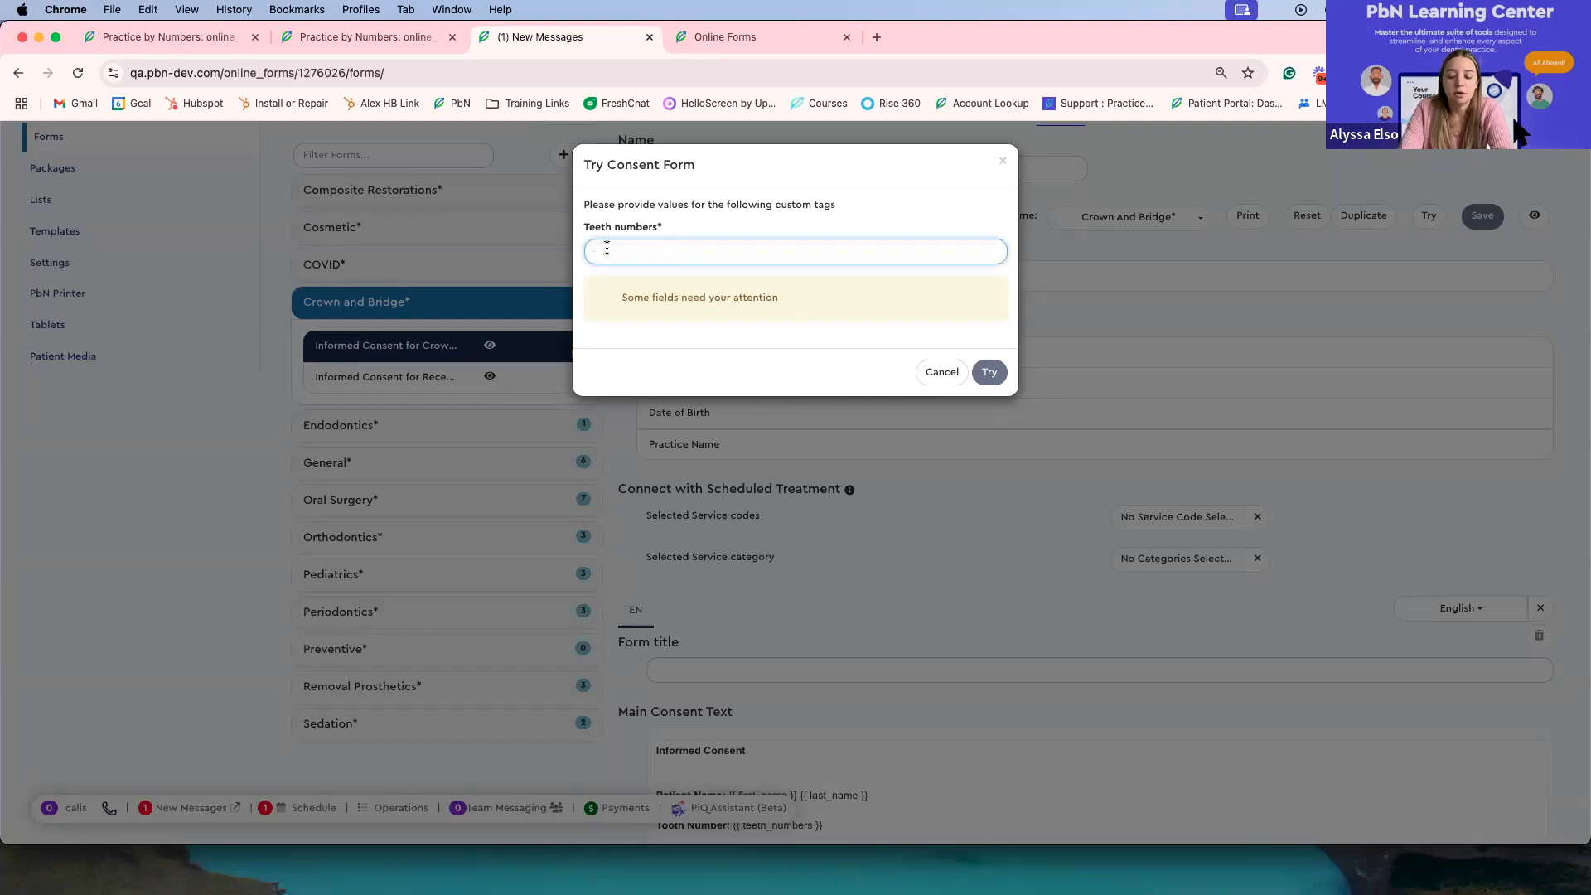
text(9)
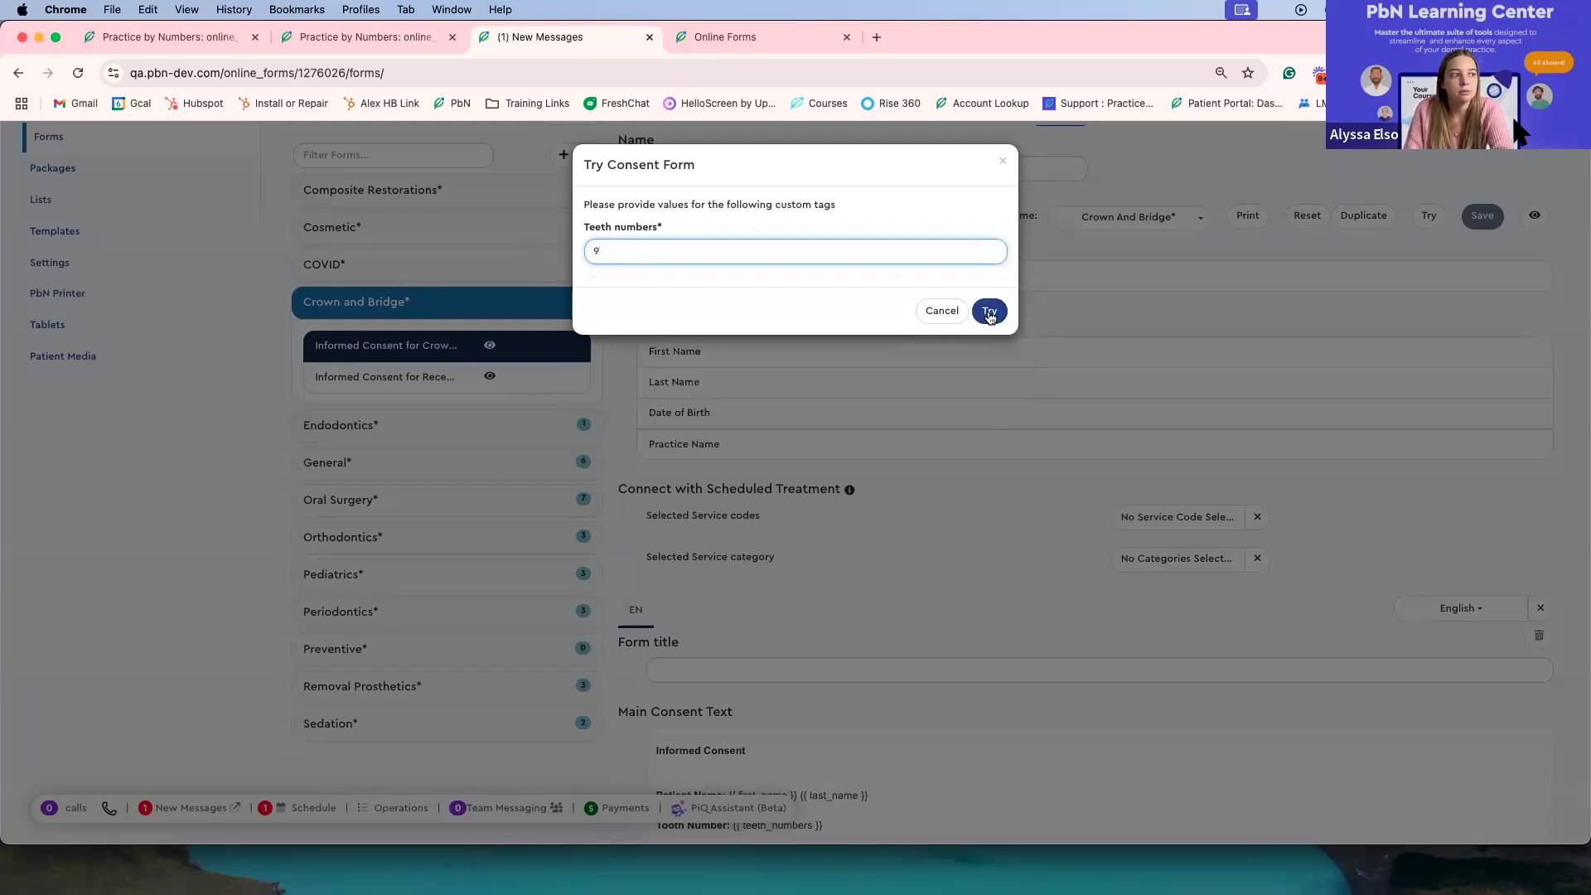
click(988, 313)
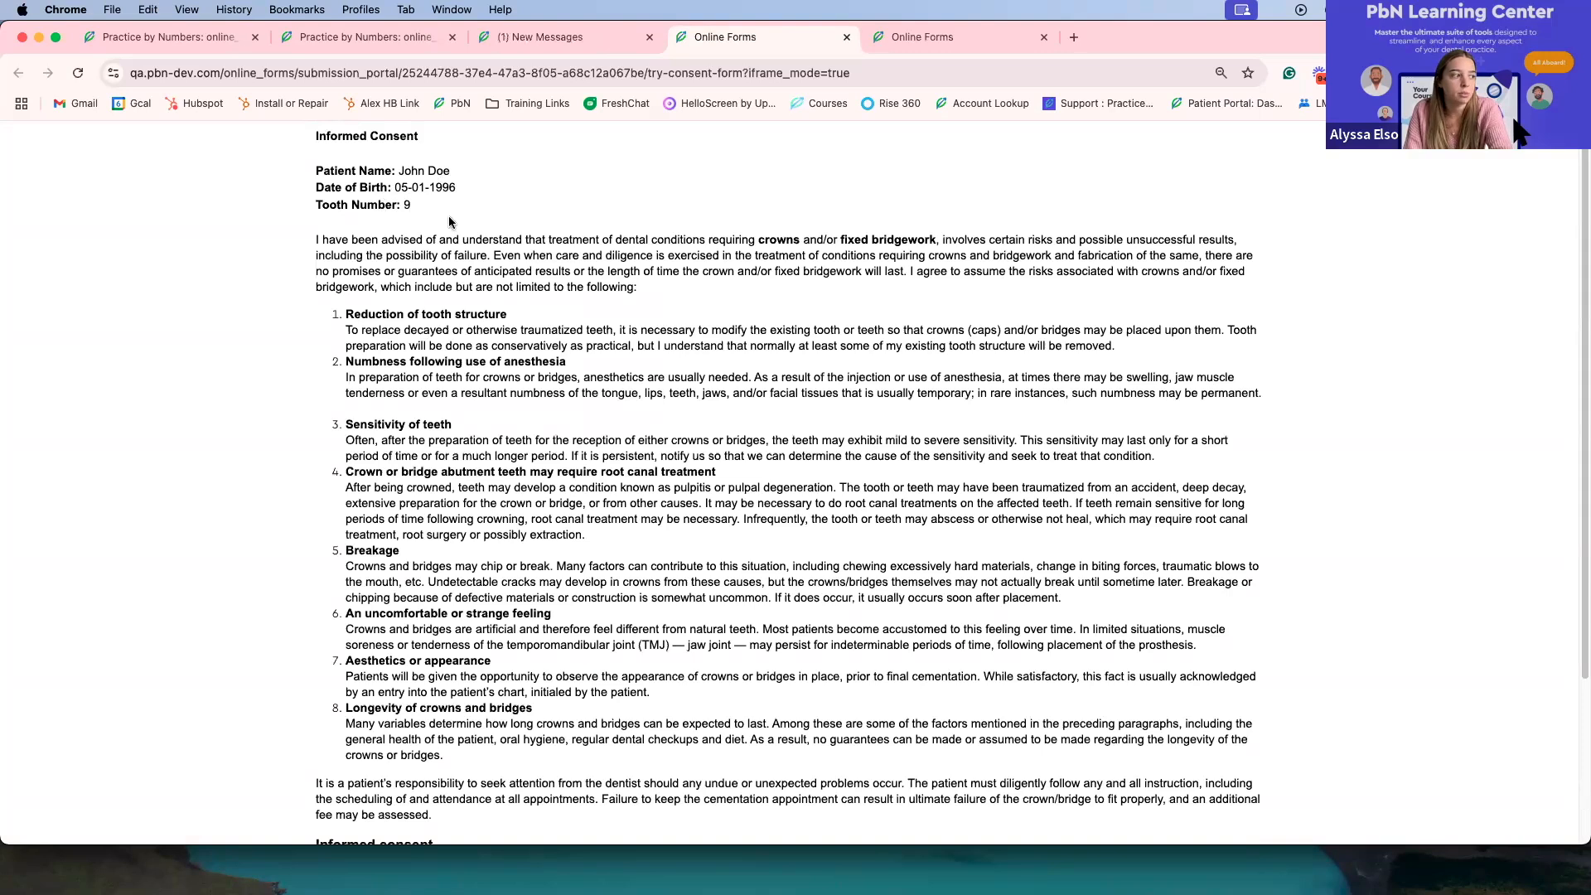
Step: Review the trial consent form from its patient details to the agreement checkbox, then close it
scroll(449, 217, down, 1)
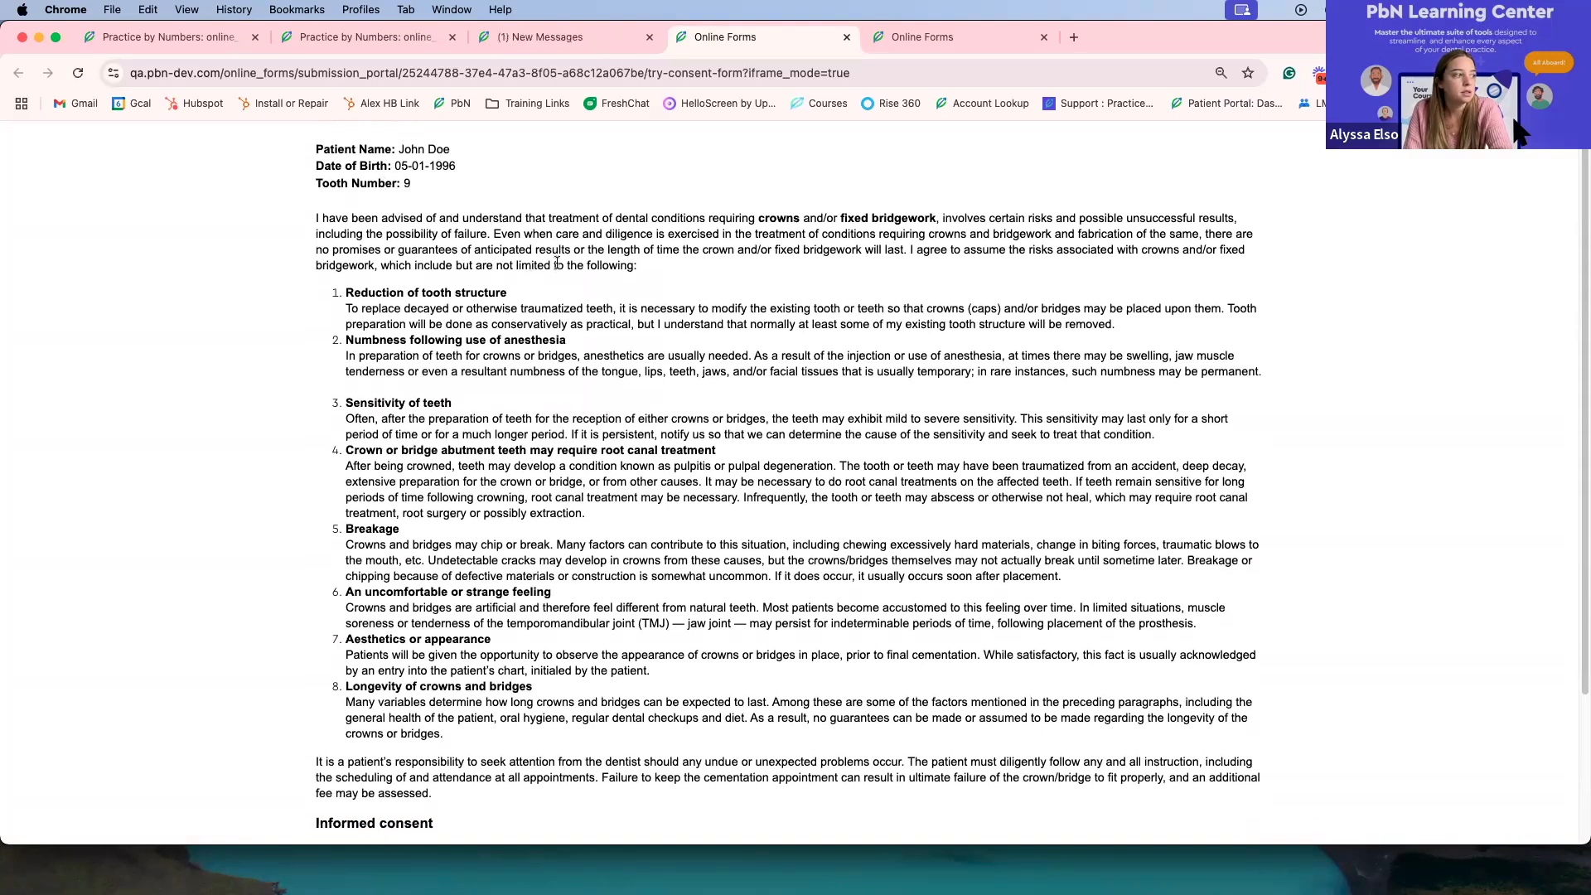
scroll(557, 261, down, 4)
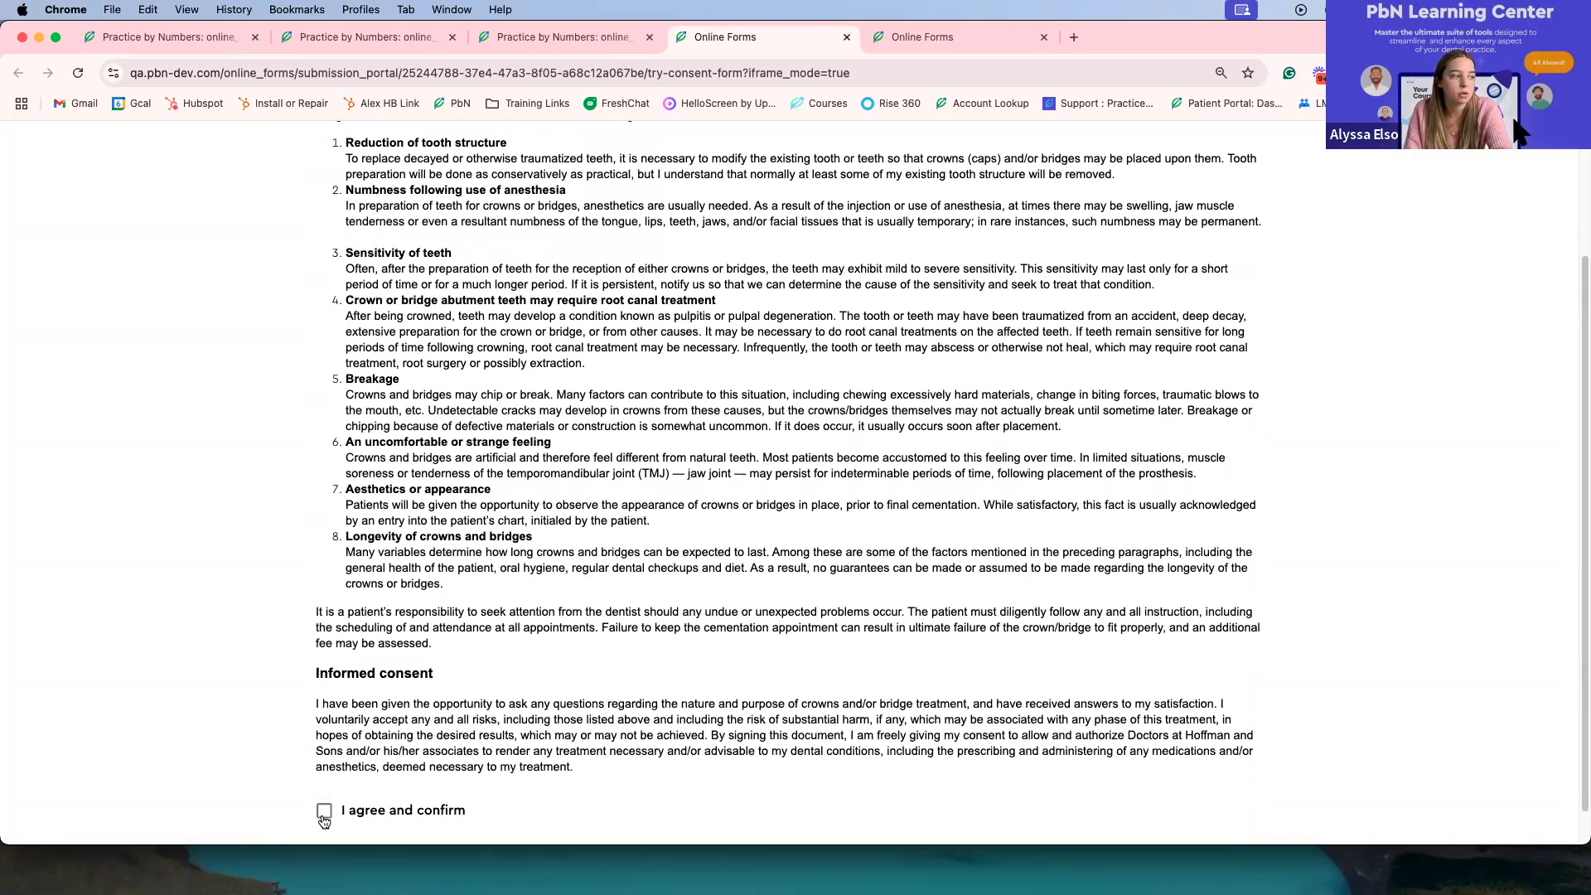
scroll(1481, 289, up, 5)
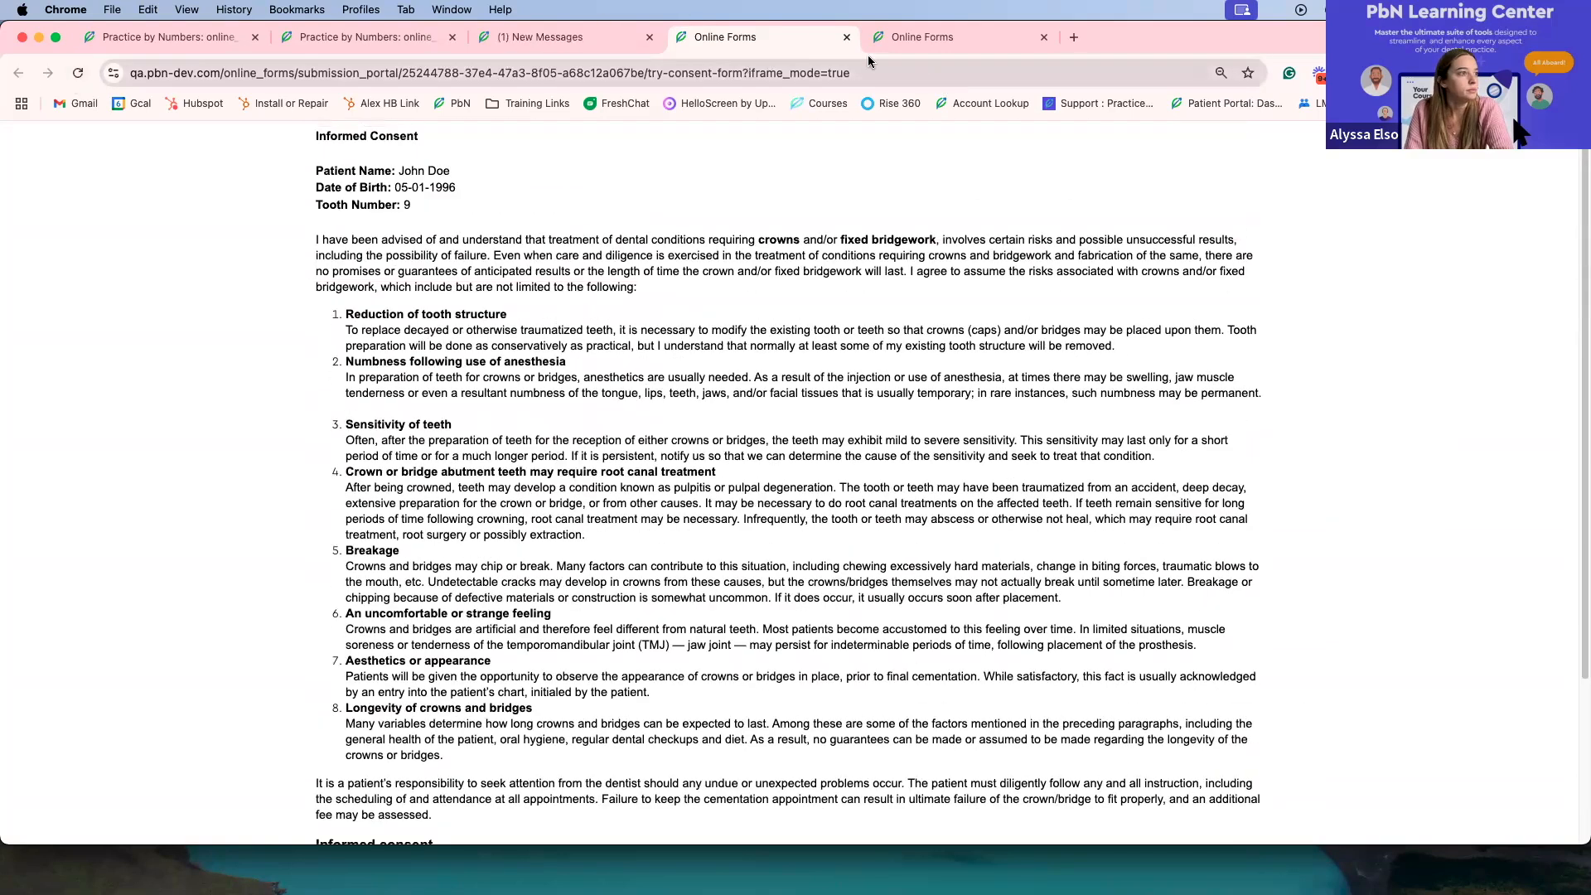
click(847, 36)
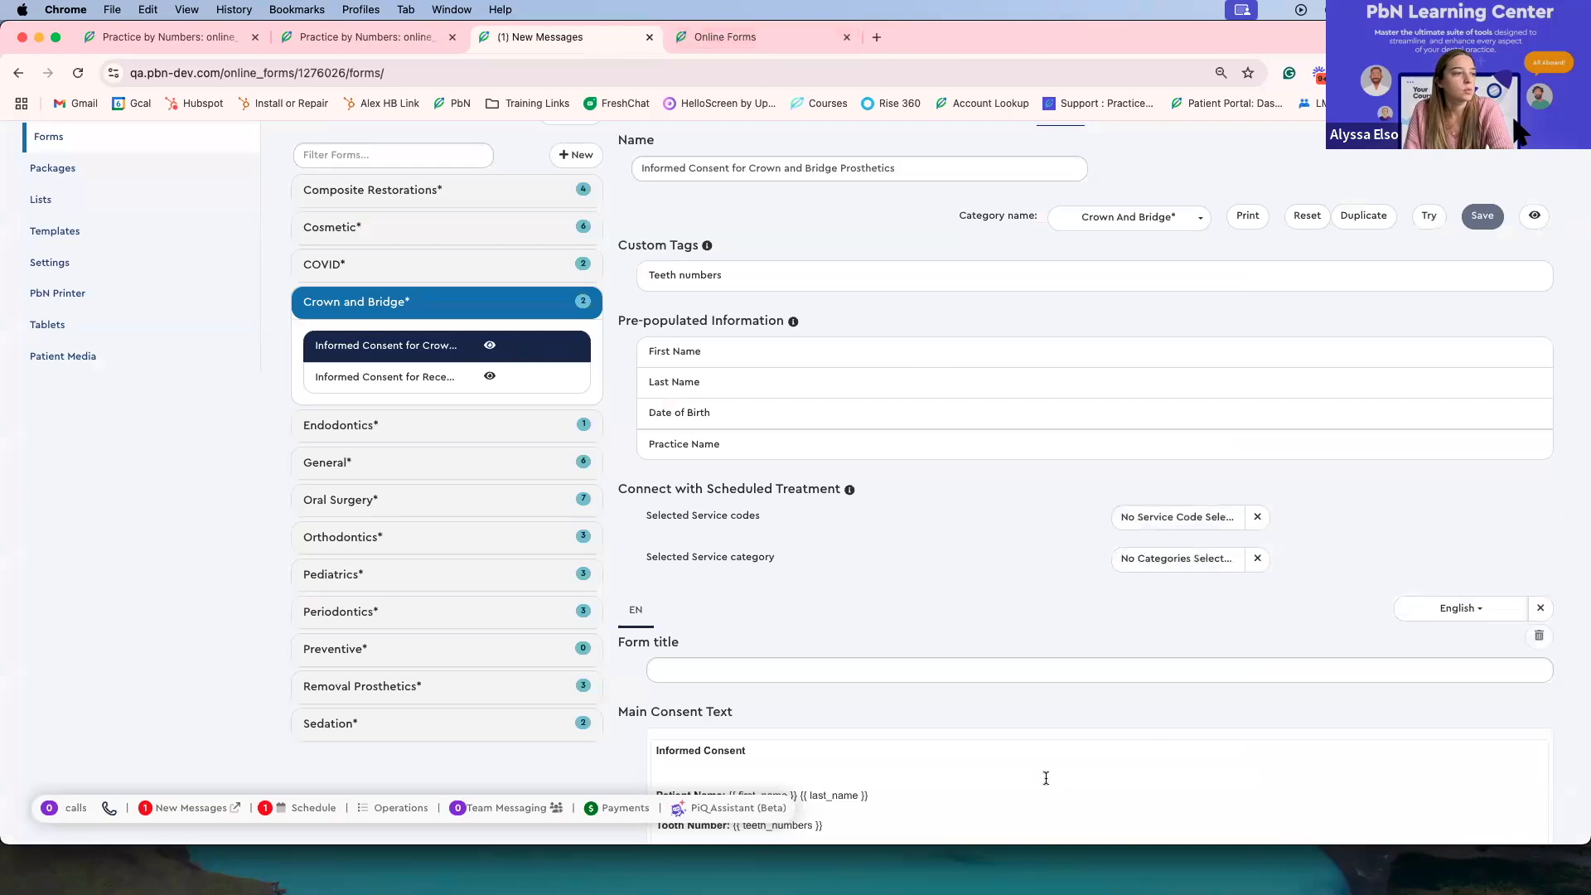
Step: Reload the online forms page and reopen the Informed Consent for Crown and Bridge Prosthetics from the crown and bridge consents
click(80, 72)
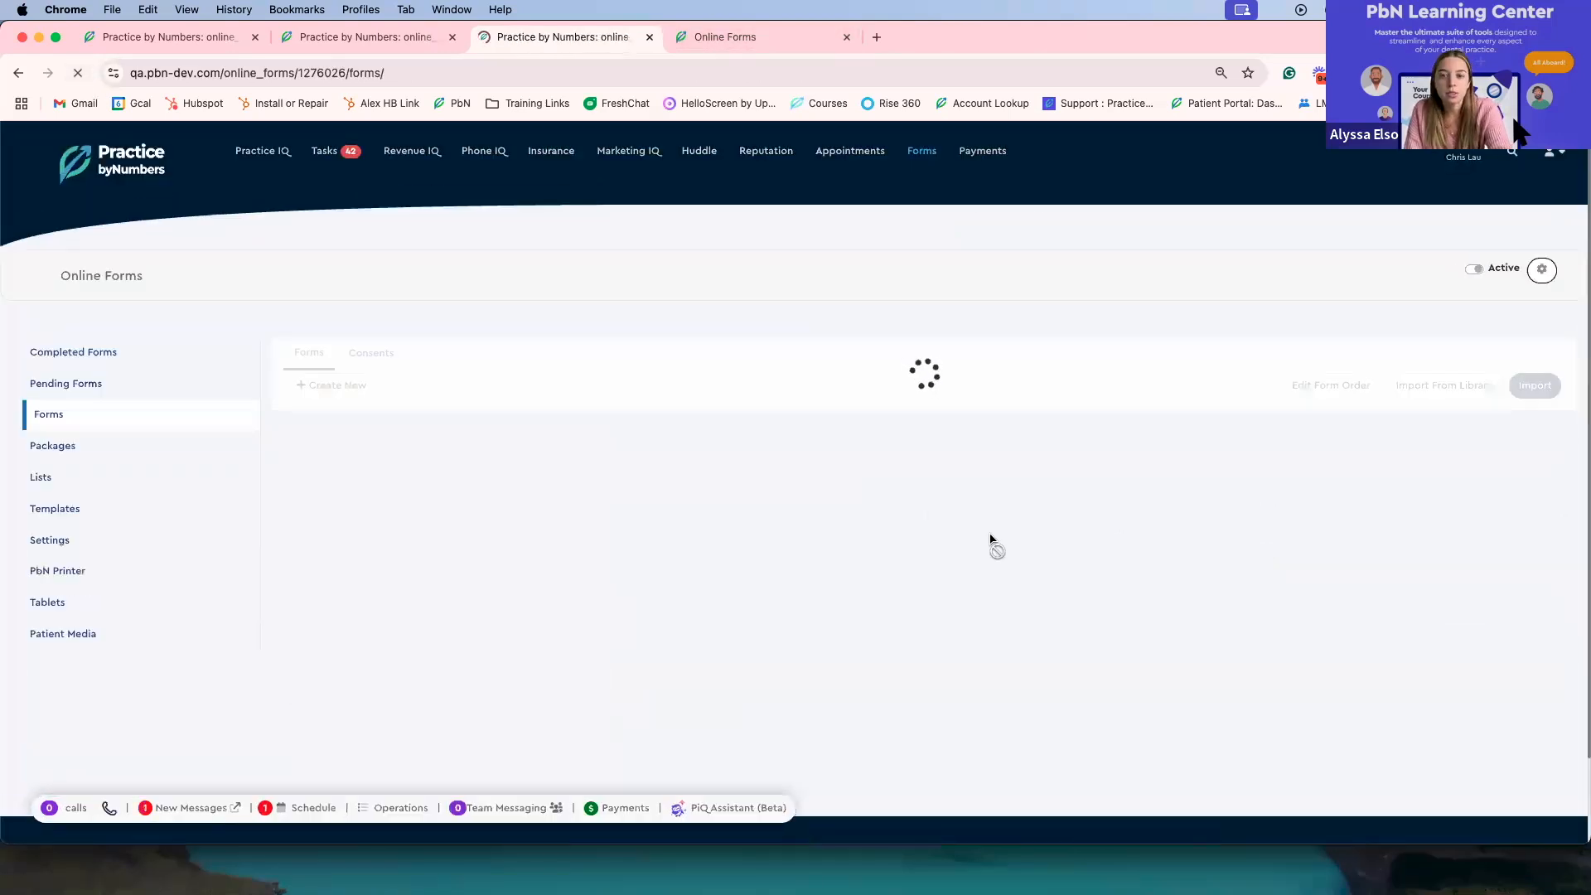
scroll(988, 542, down, 5)
scroll(372, 333, up, 5)
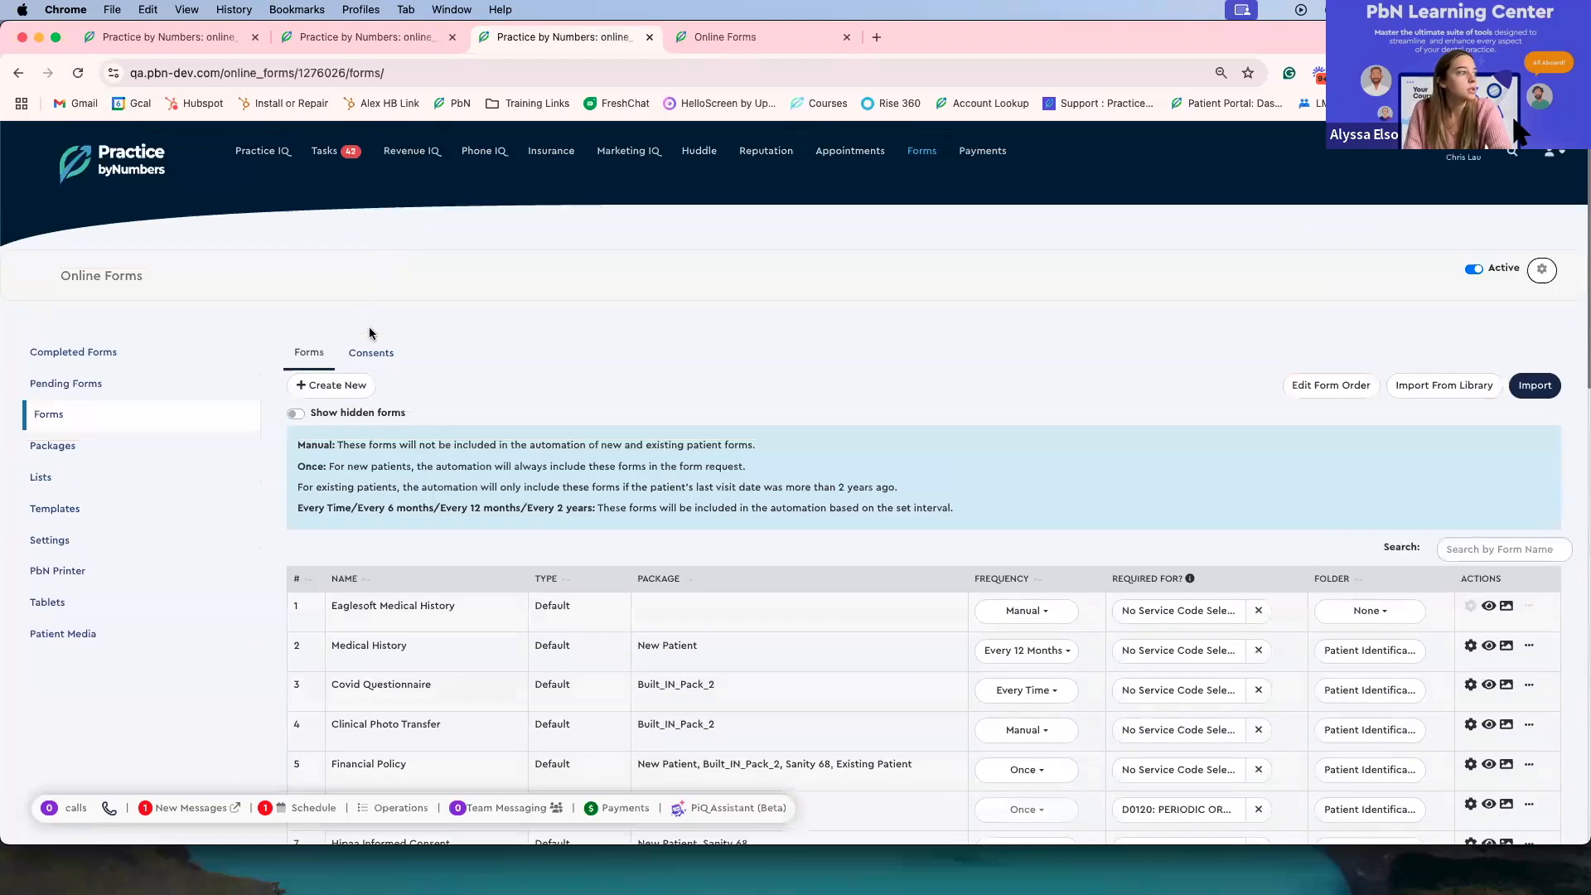
click(757, 510)
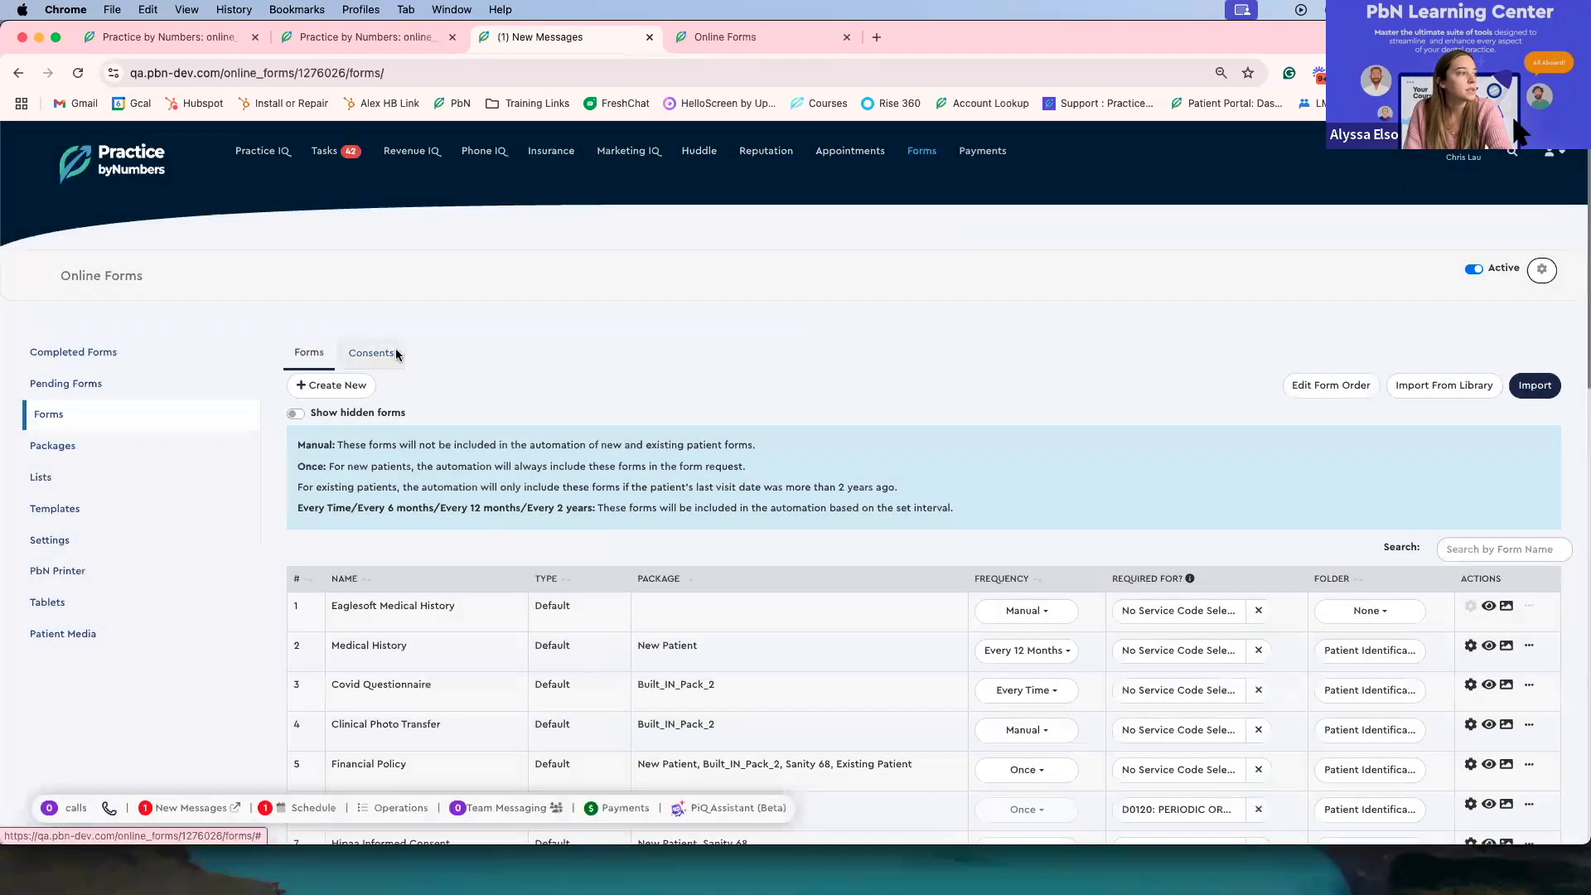
click(390, 353)
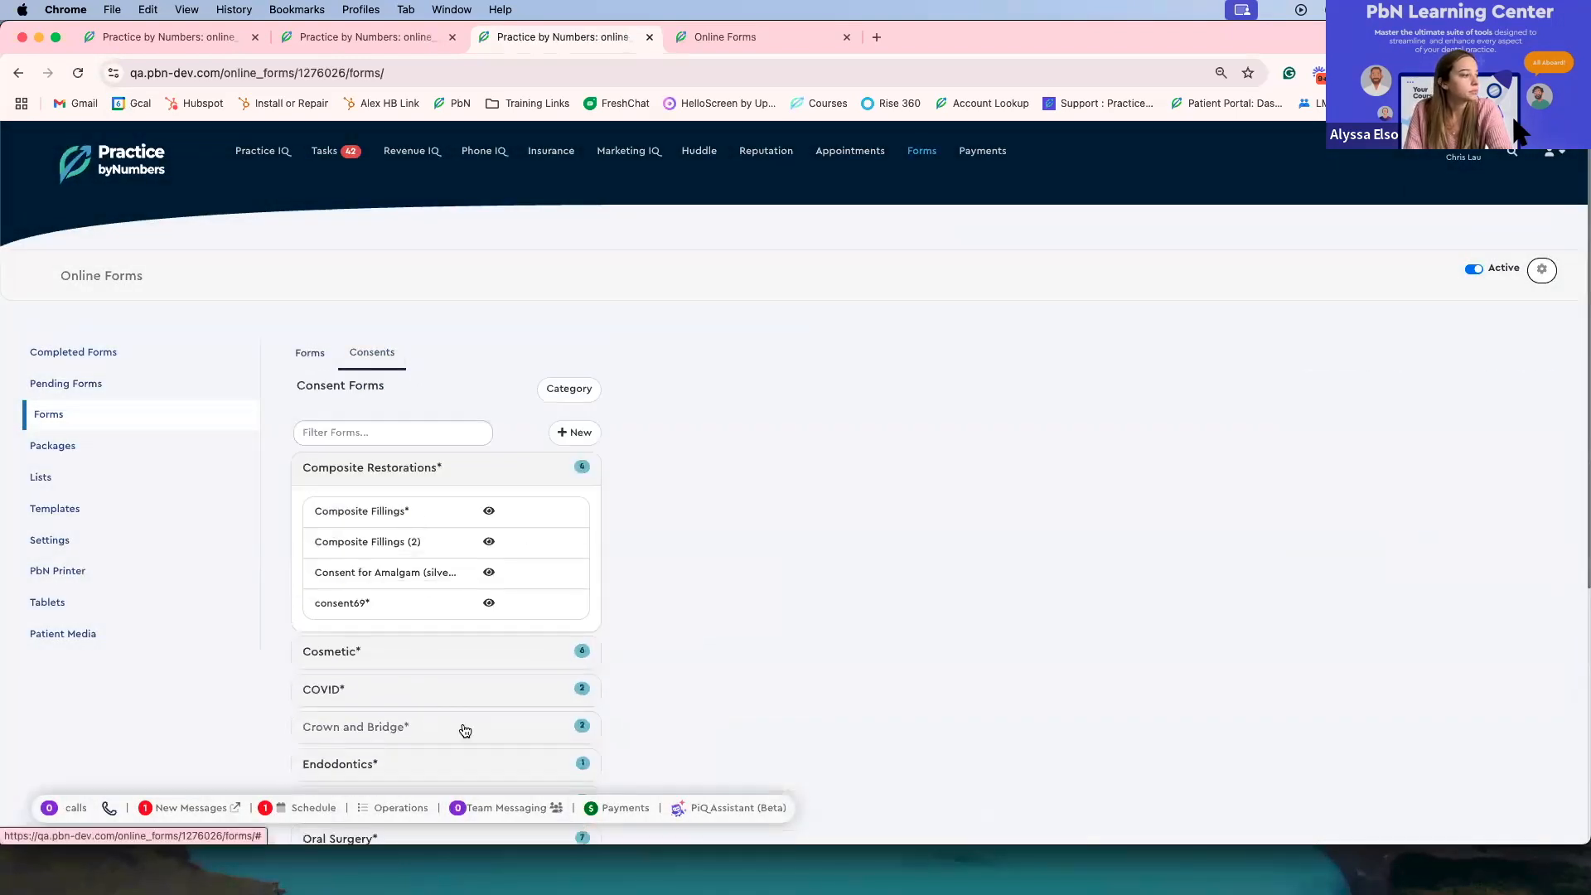
click(455, 717)
click(367, 634)
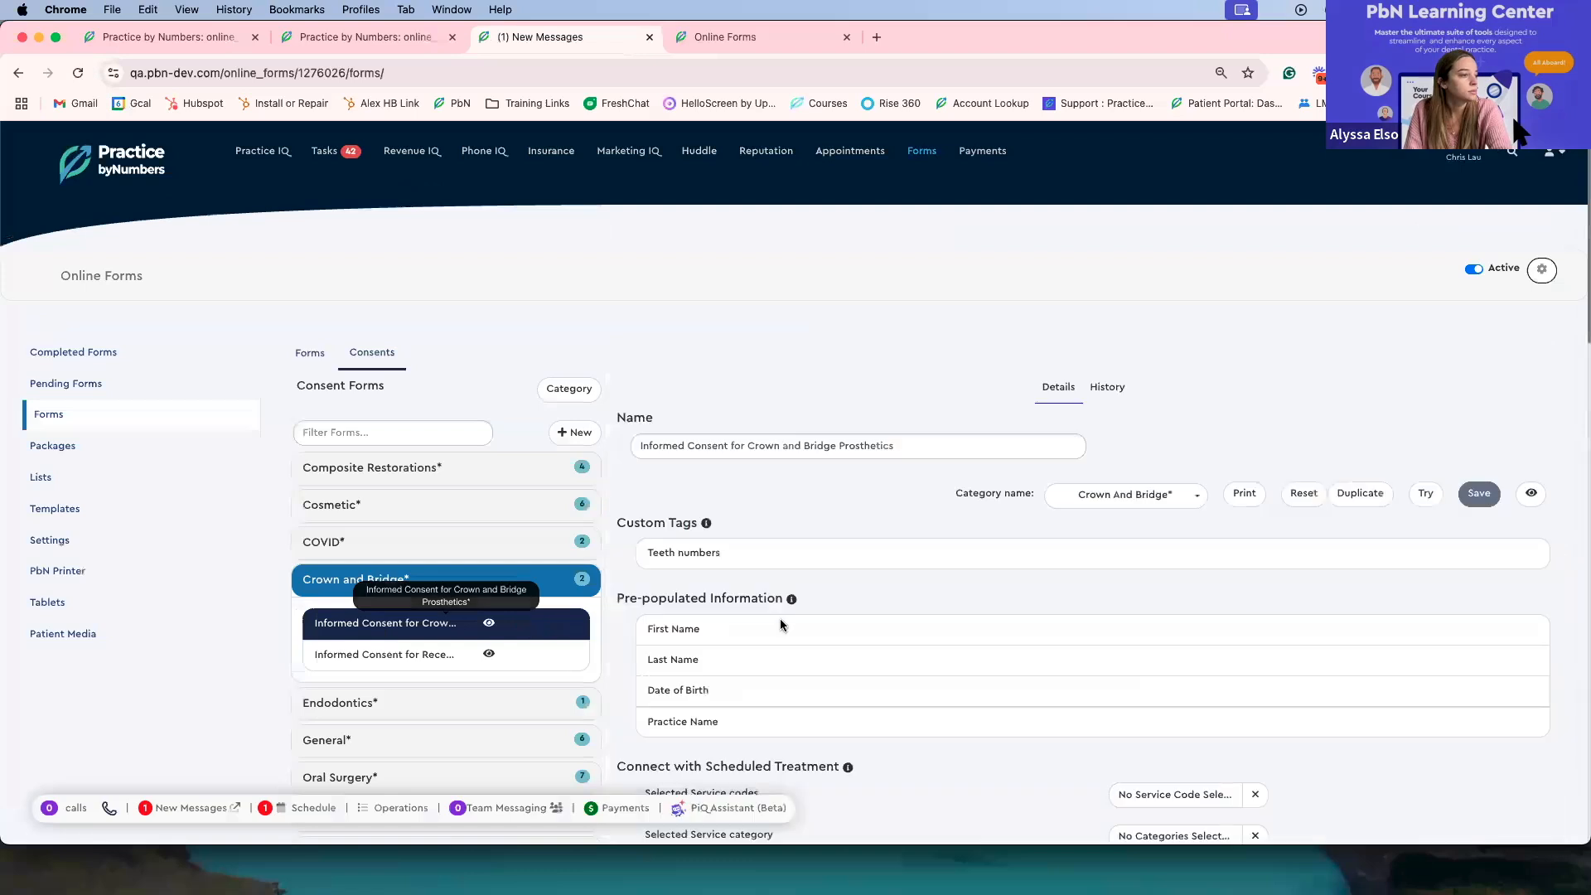
Step: Insert the Patient Initials placeholder after the "Reduction of tooth structure" heading in the main consent text
scroll(779, 618, down, 6)
scroll(782, 618, down, 4)
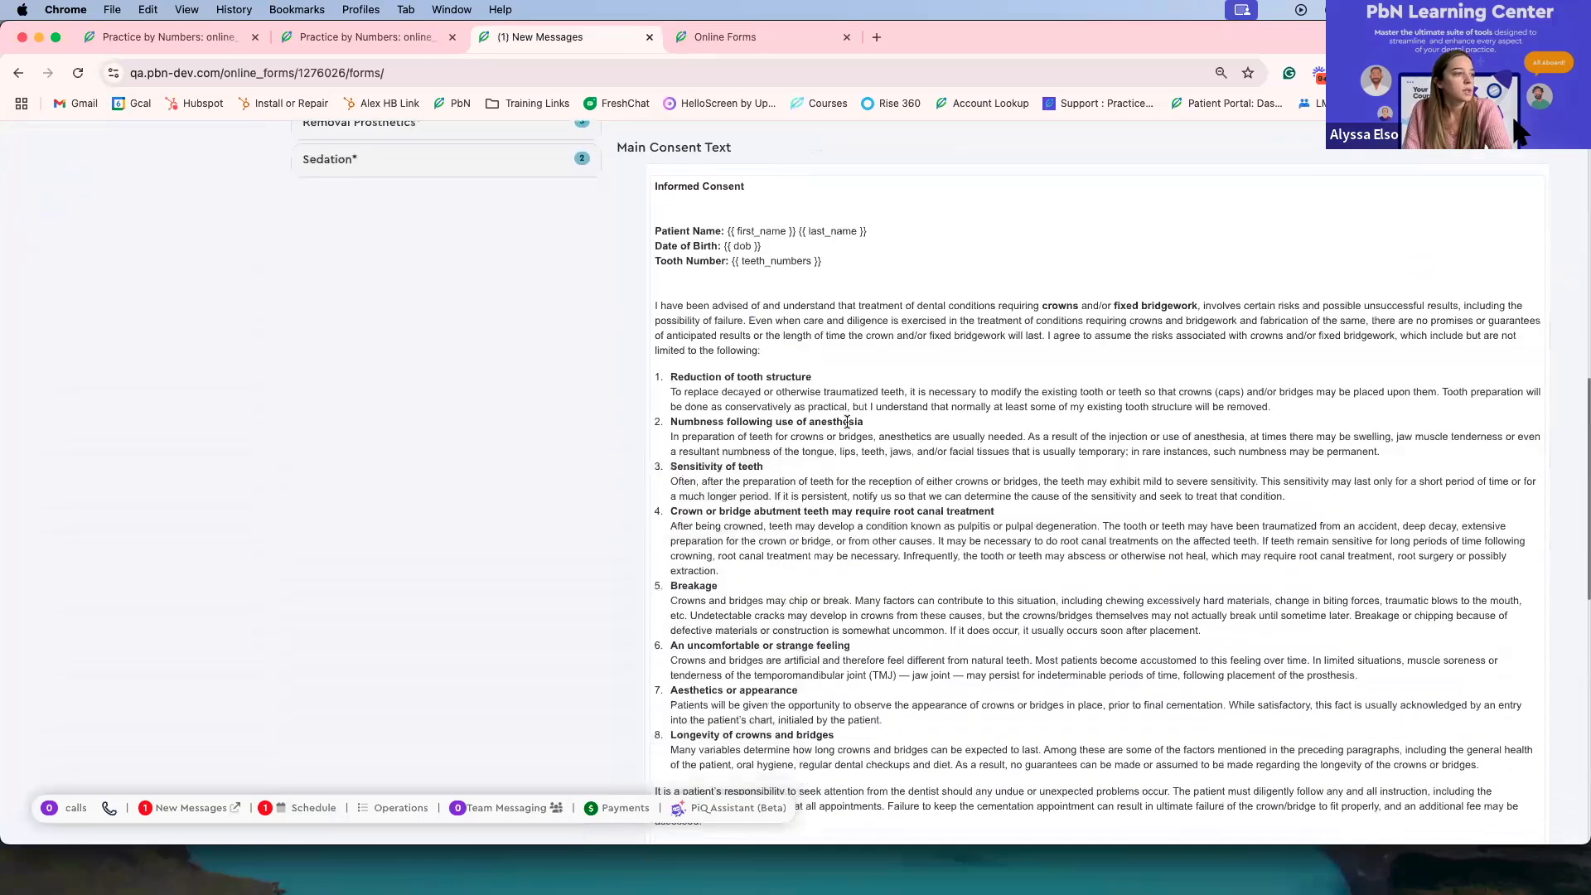
click(663, 376)
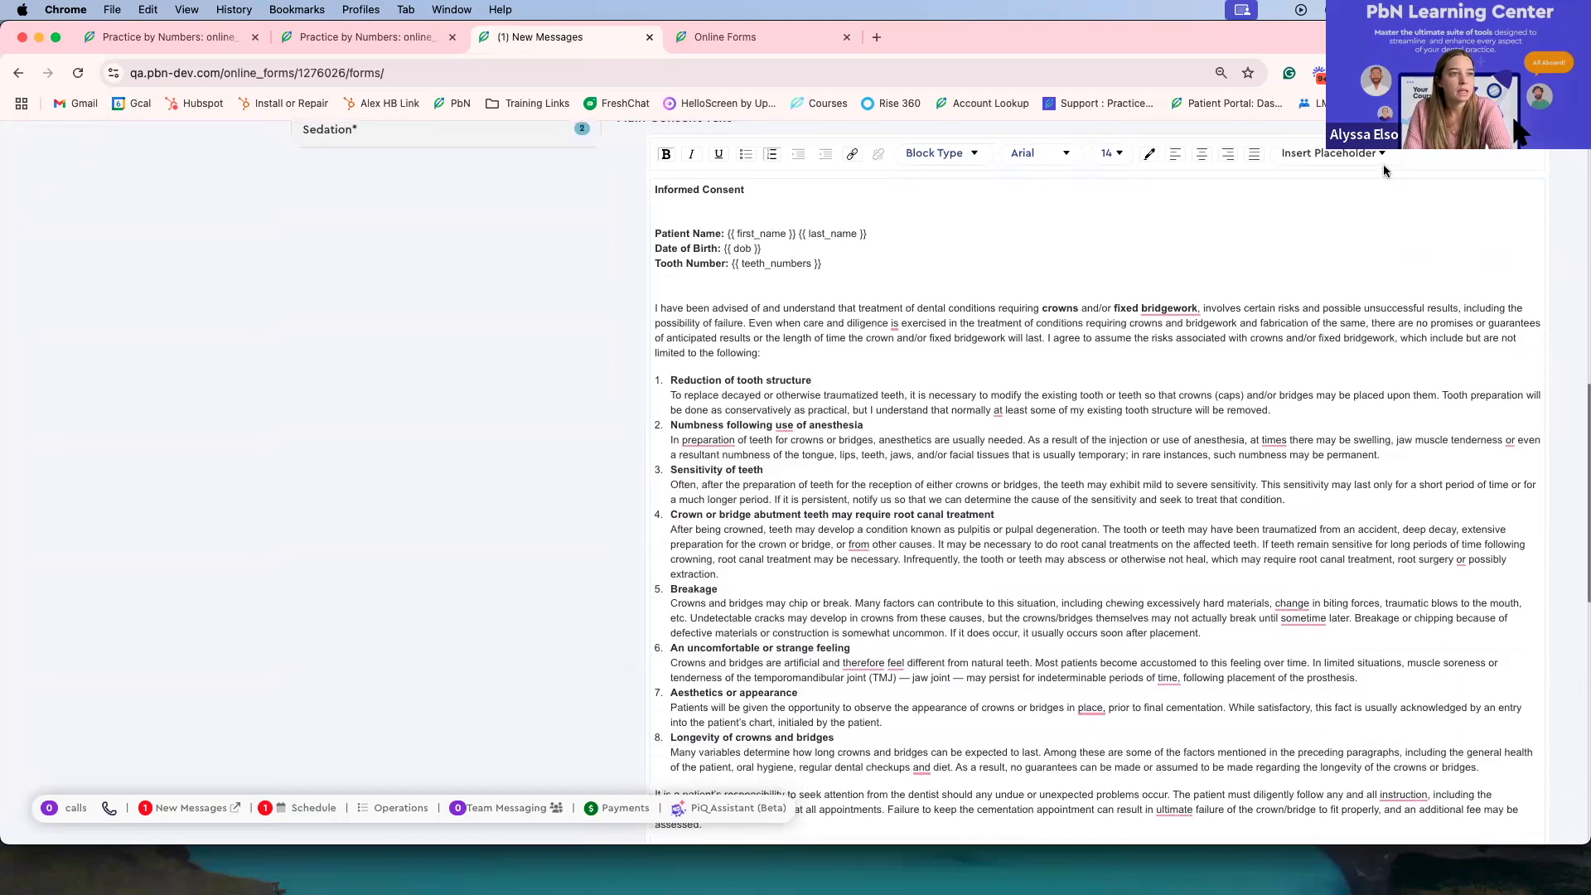
click(1339, 153)
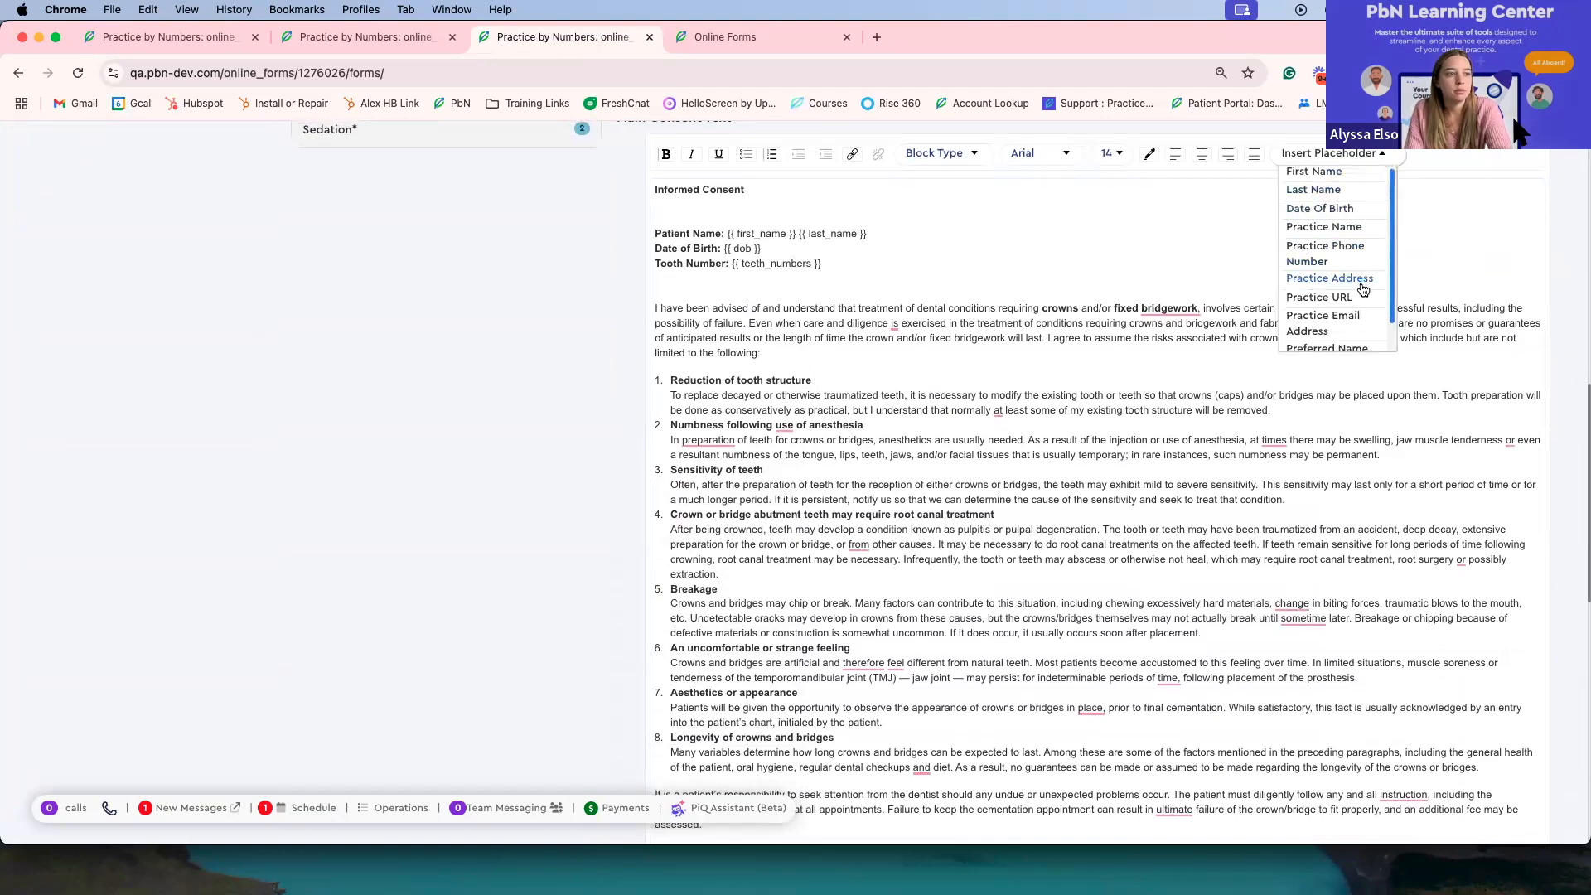
scroll(1359, 290, down, 2)
click(1326, 339)
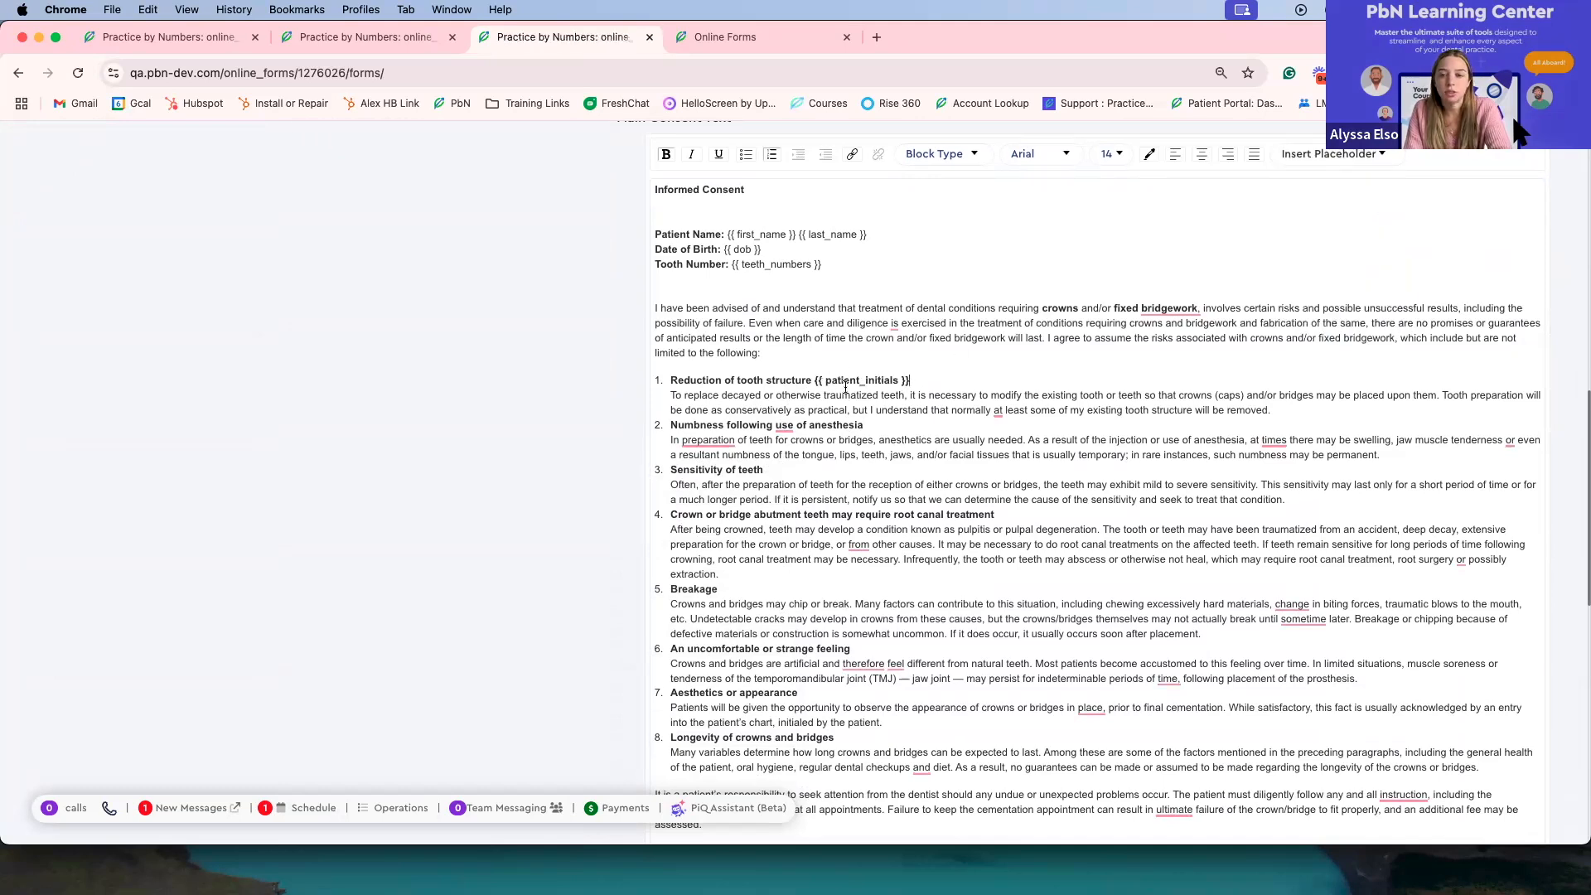
Step: Review the rest of the consent text, the pre-populated information and the scheduled treatment settings
scroll(899, 406, down, 5)
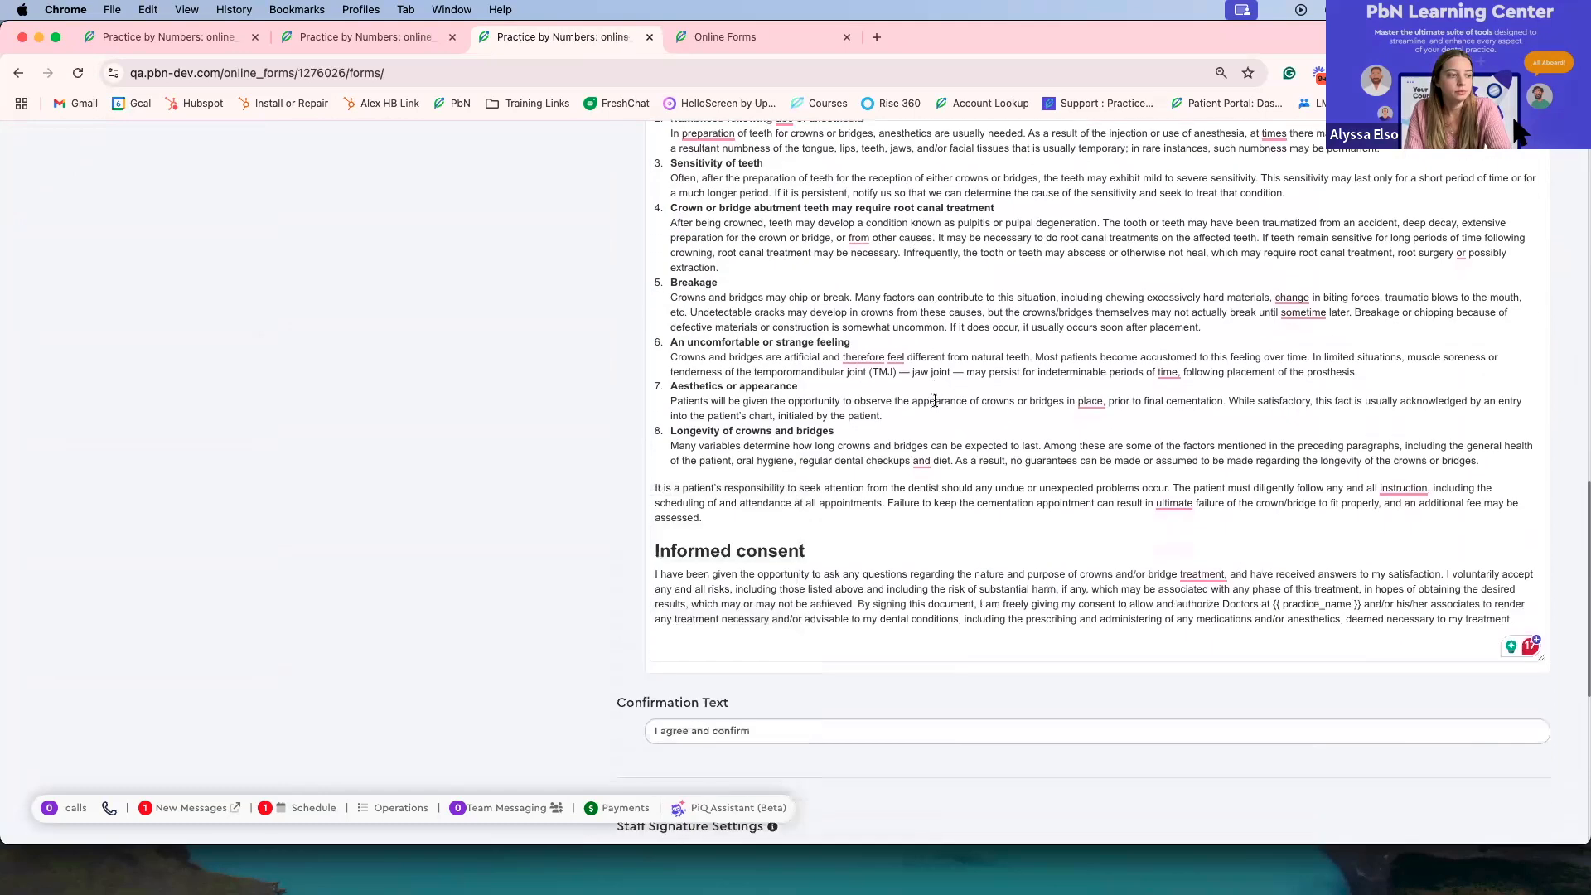
scroll(938, 433, down, 3)
scroll(945, 415, up, 15)
scroll(957, 480, down, 5)
scroll(961, 460, up, 4)
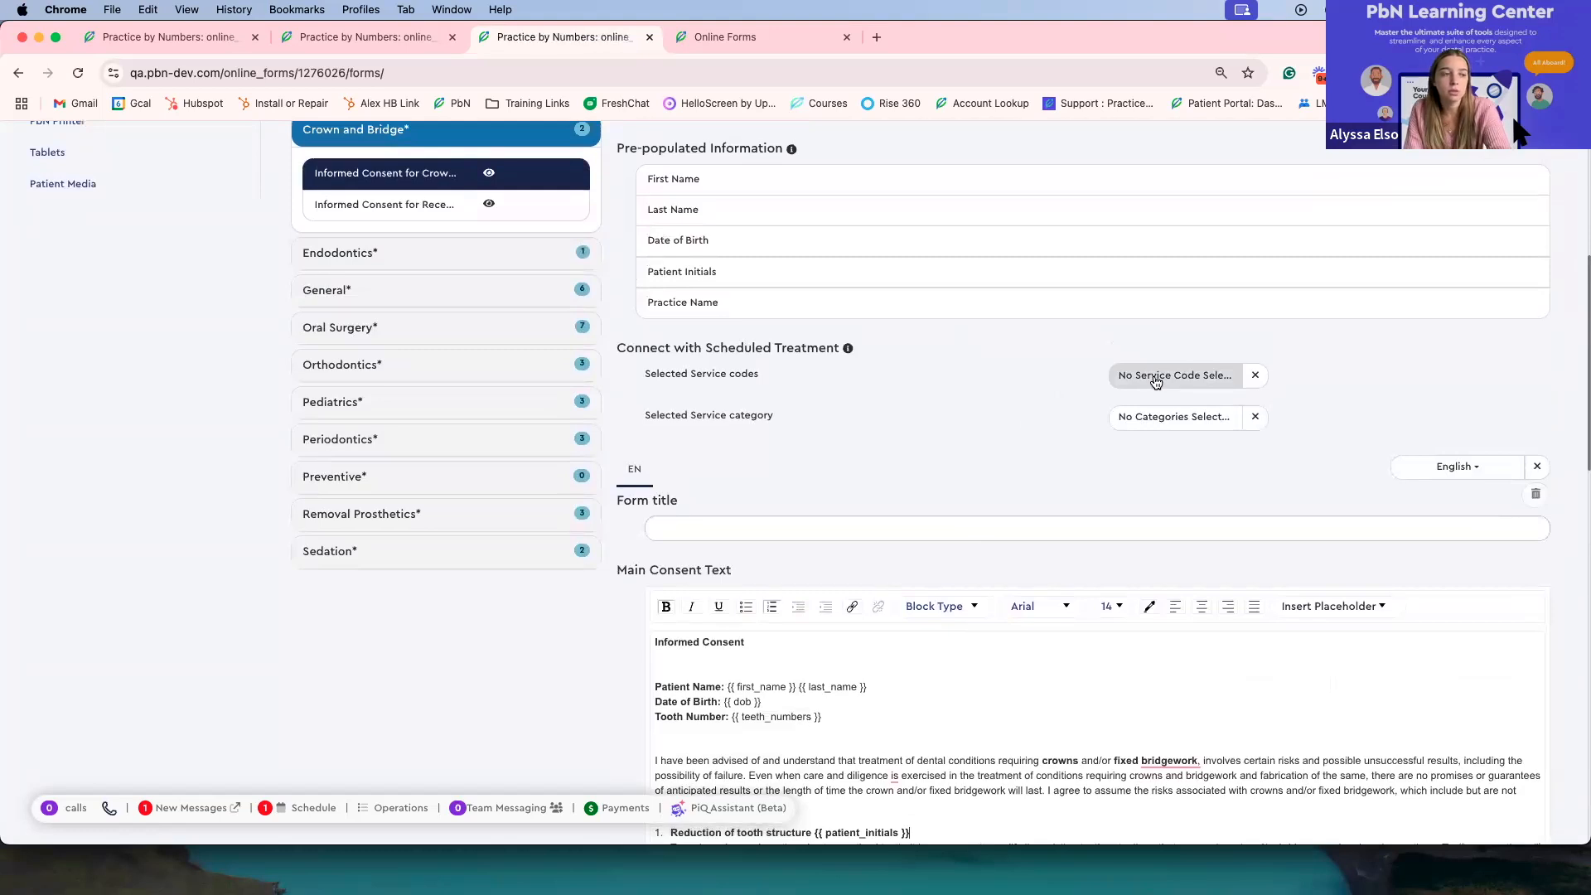
scroll(1158, 382, up, 1)
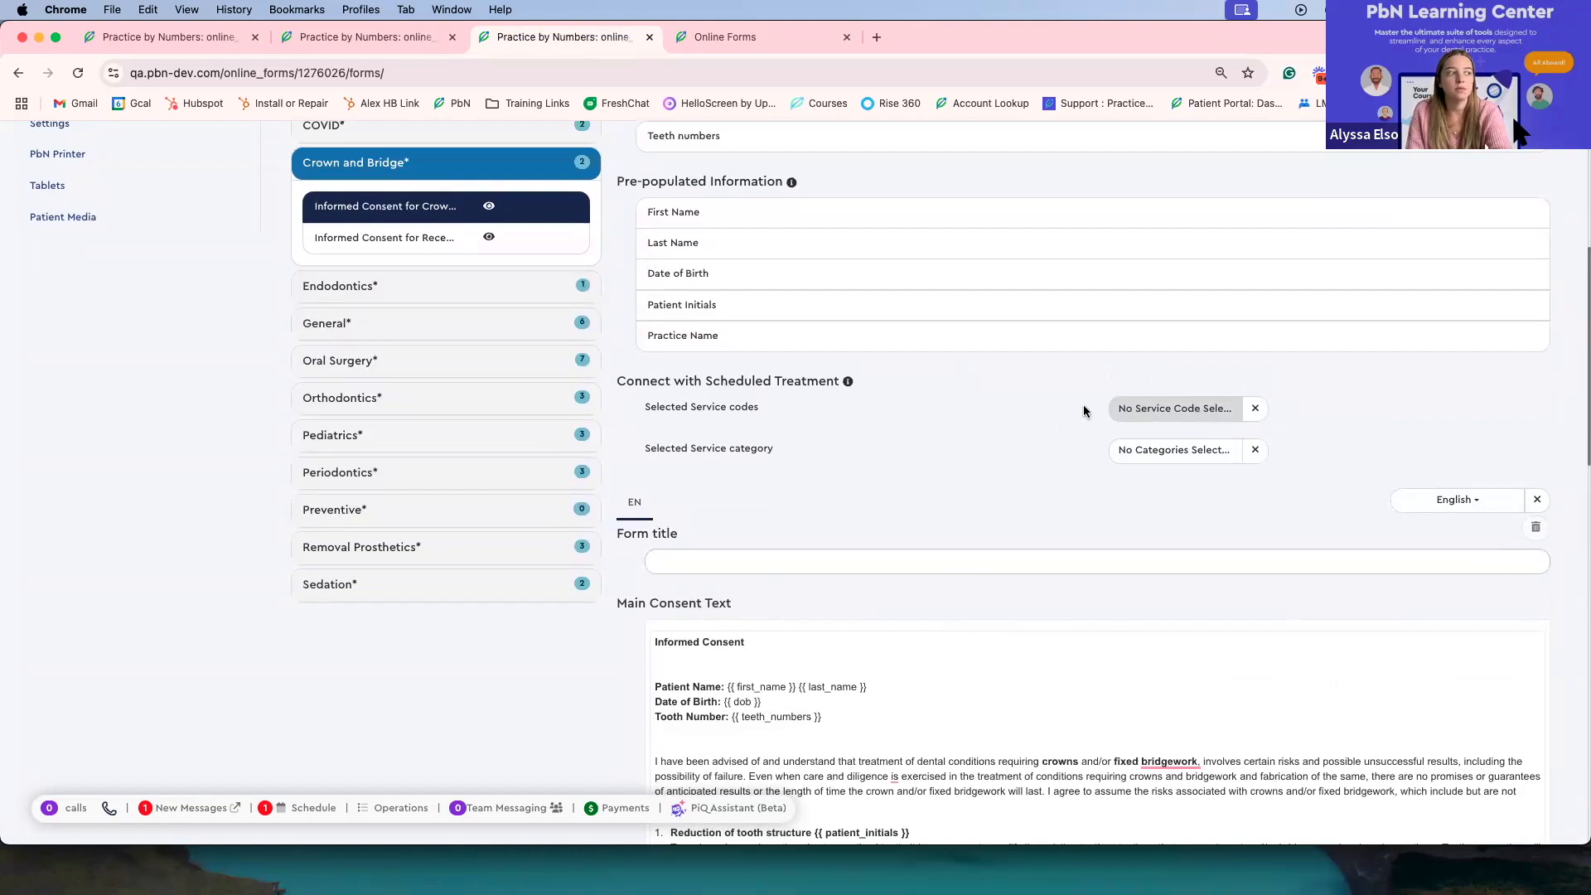
scroll(1164, 423, down, 3)
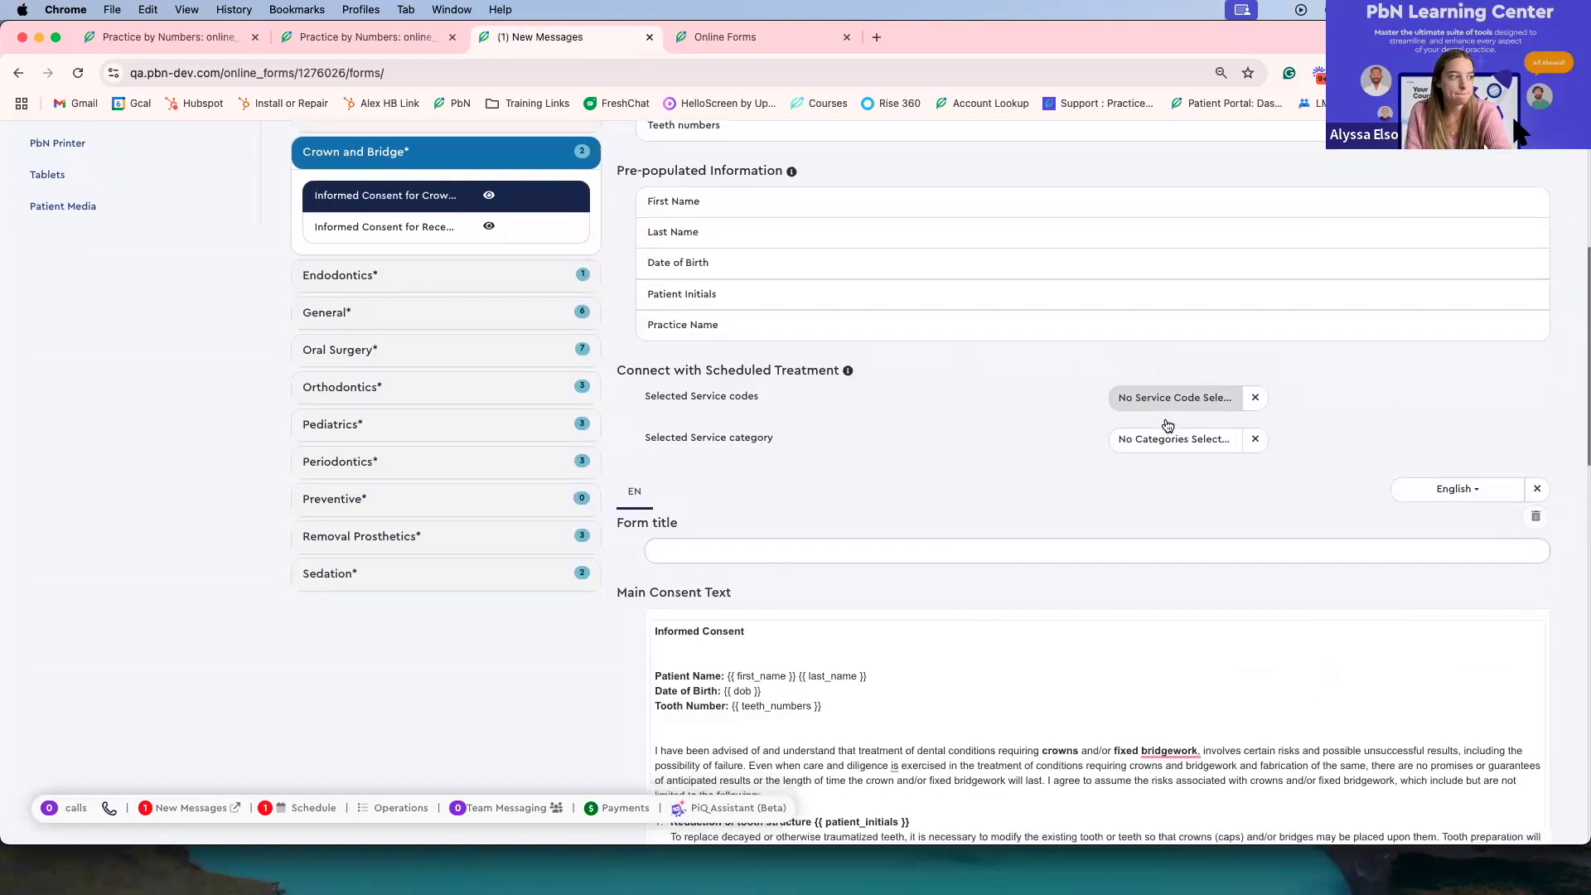
Step: Add Spanish as a consent language and compare the Spanish version of the form with the English one
click(1402, 381)
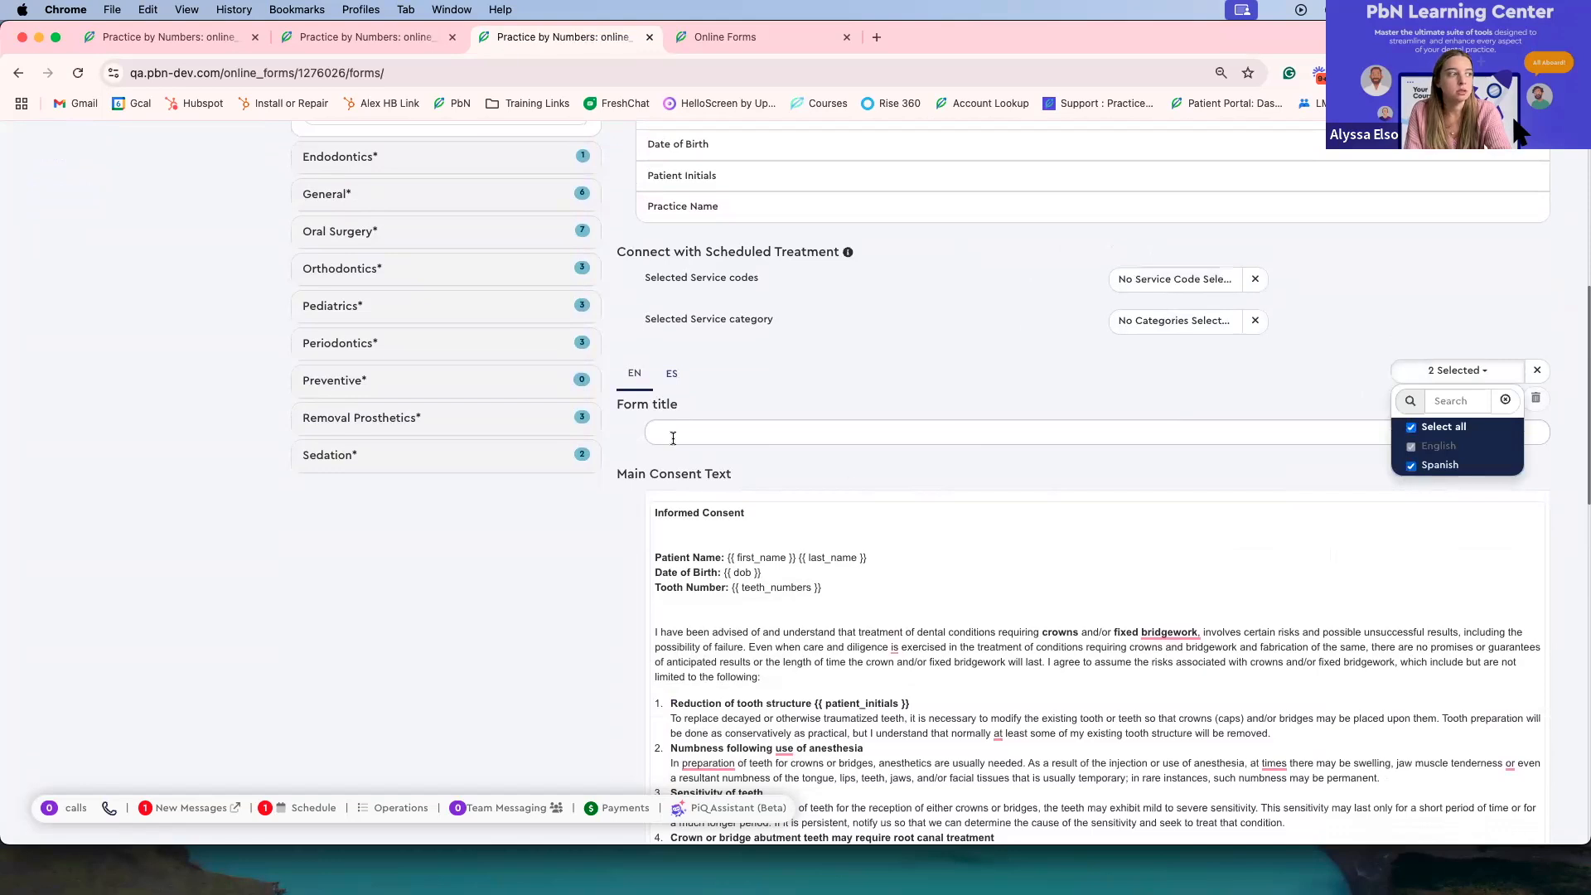
click(673, 377)
click(638, 375)
click(674, 377)
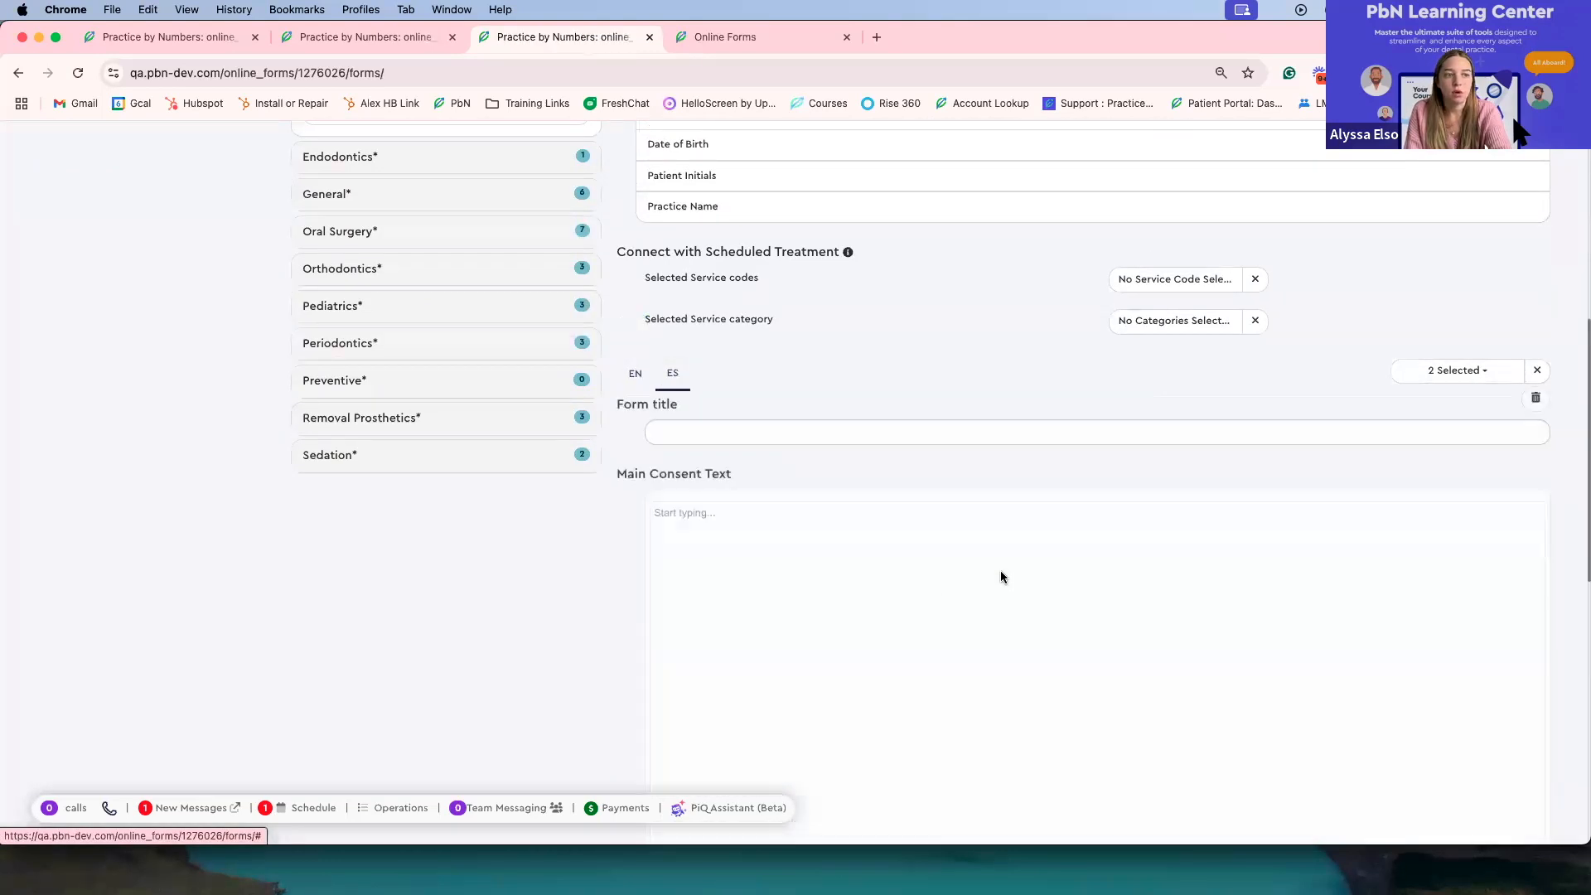
scroll(992, 586, down, 5)
scroll(924, 479, up, 3)
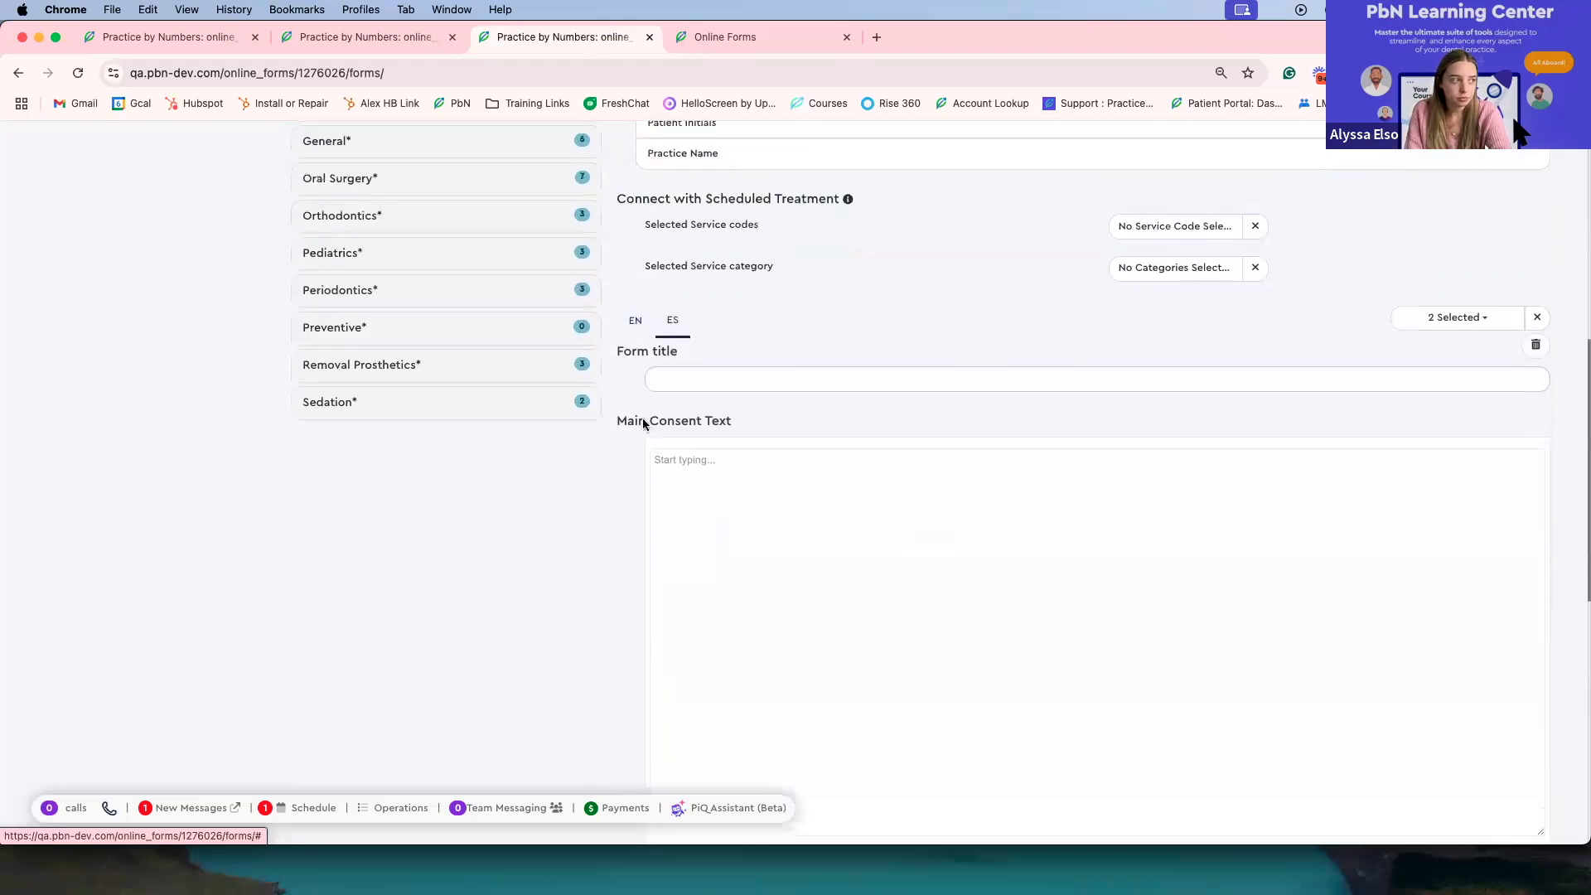
click(647, 323)
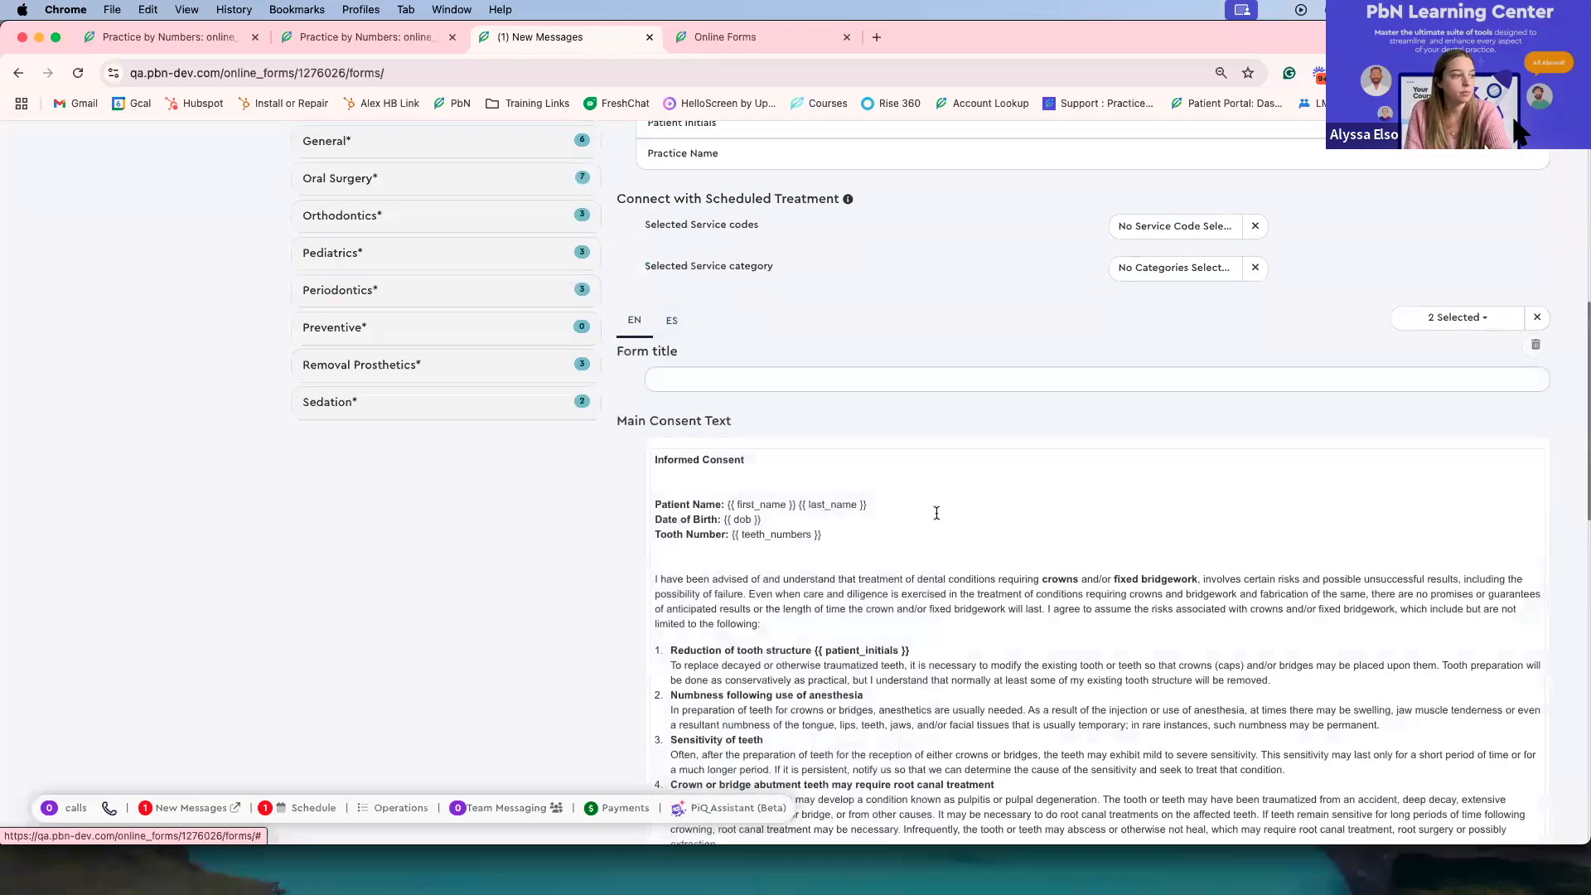
Step: Review the consent's confirmation text, staff signature settings, and doctor and witness signature texts
scroll(936, 512, down, 8)
scroll(945, 596, down, 8)
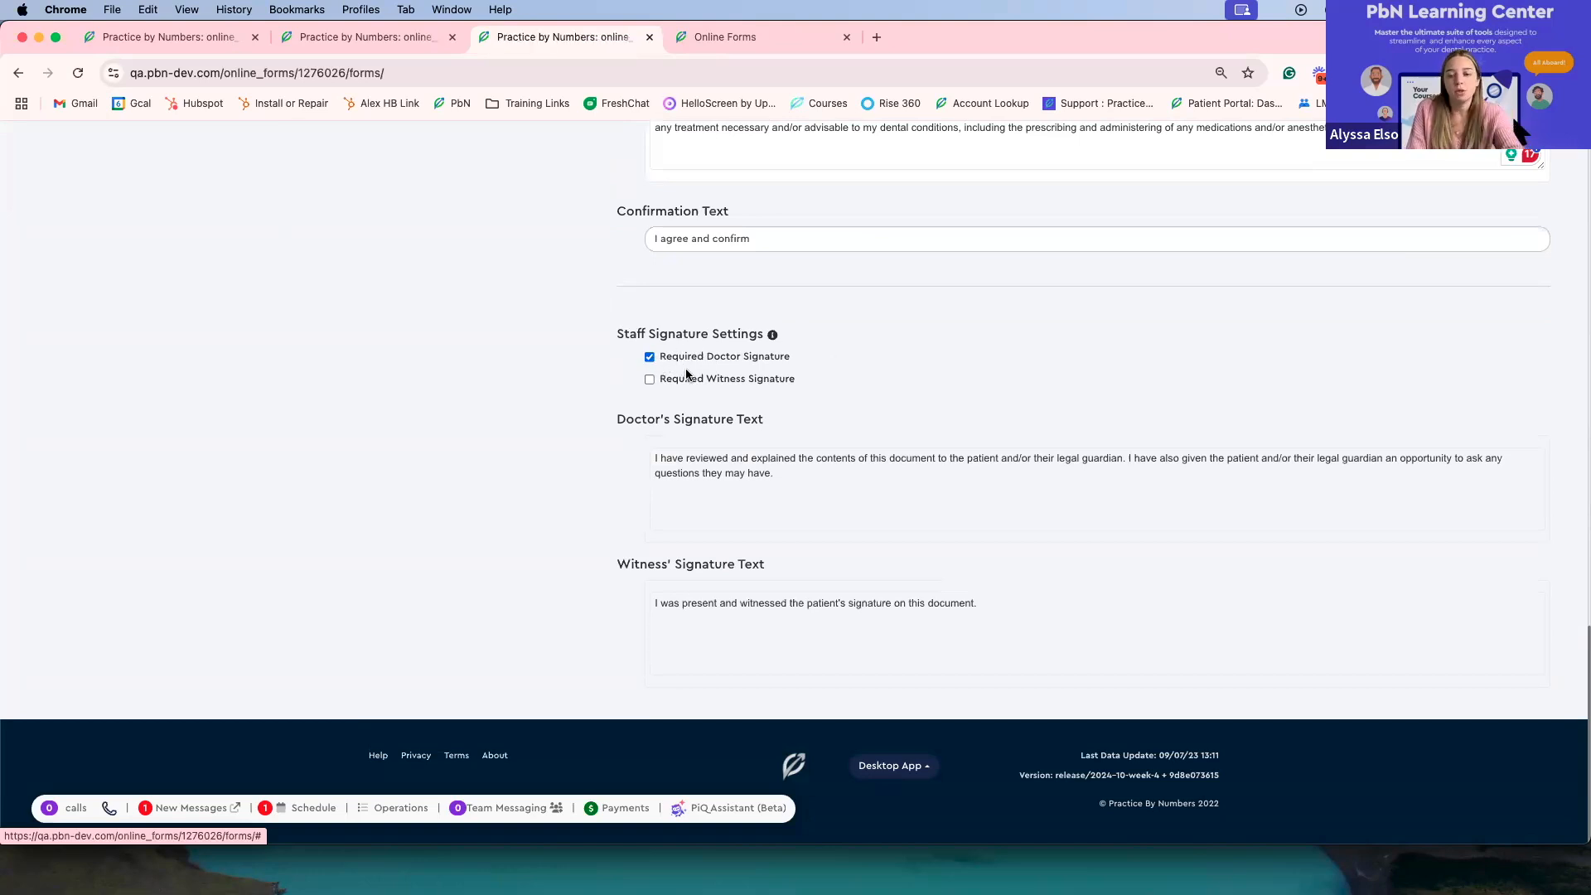
scroll(497, 403, up, 15)
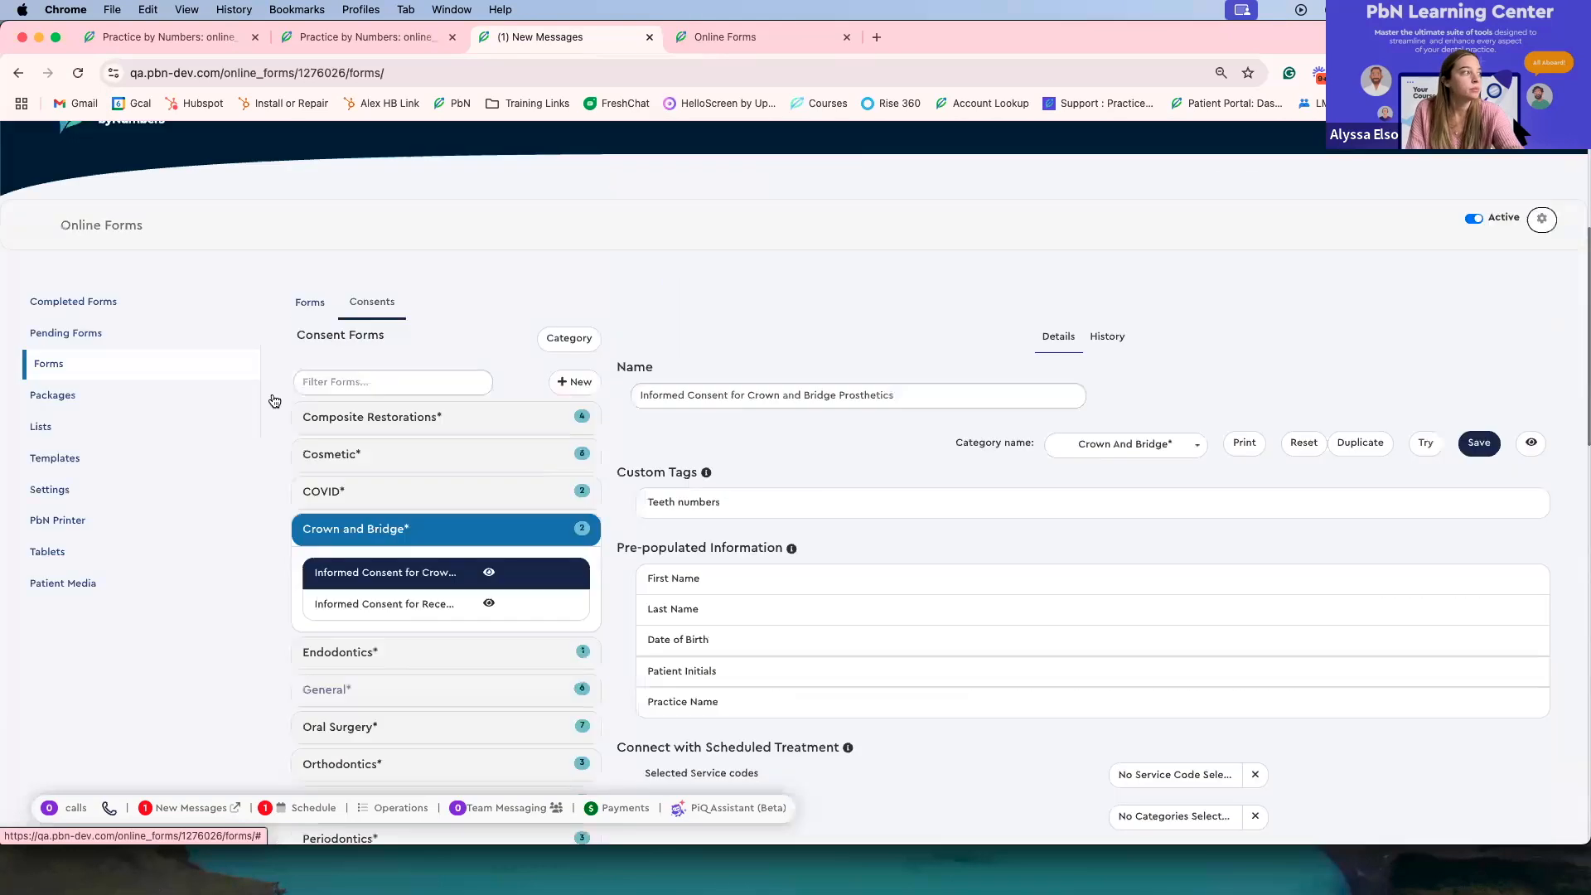
Step: Leave the edited consent without saving, then reopen the crown and bridge prosthetics consent and check its main text
click(79, 362)
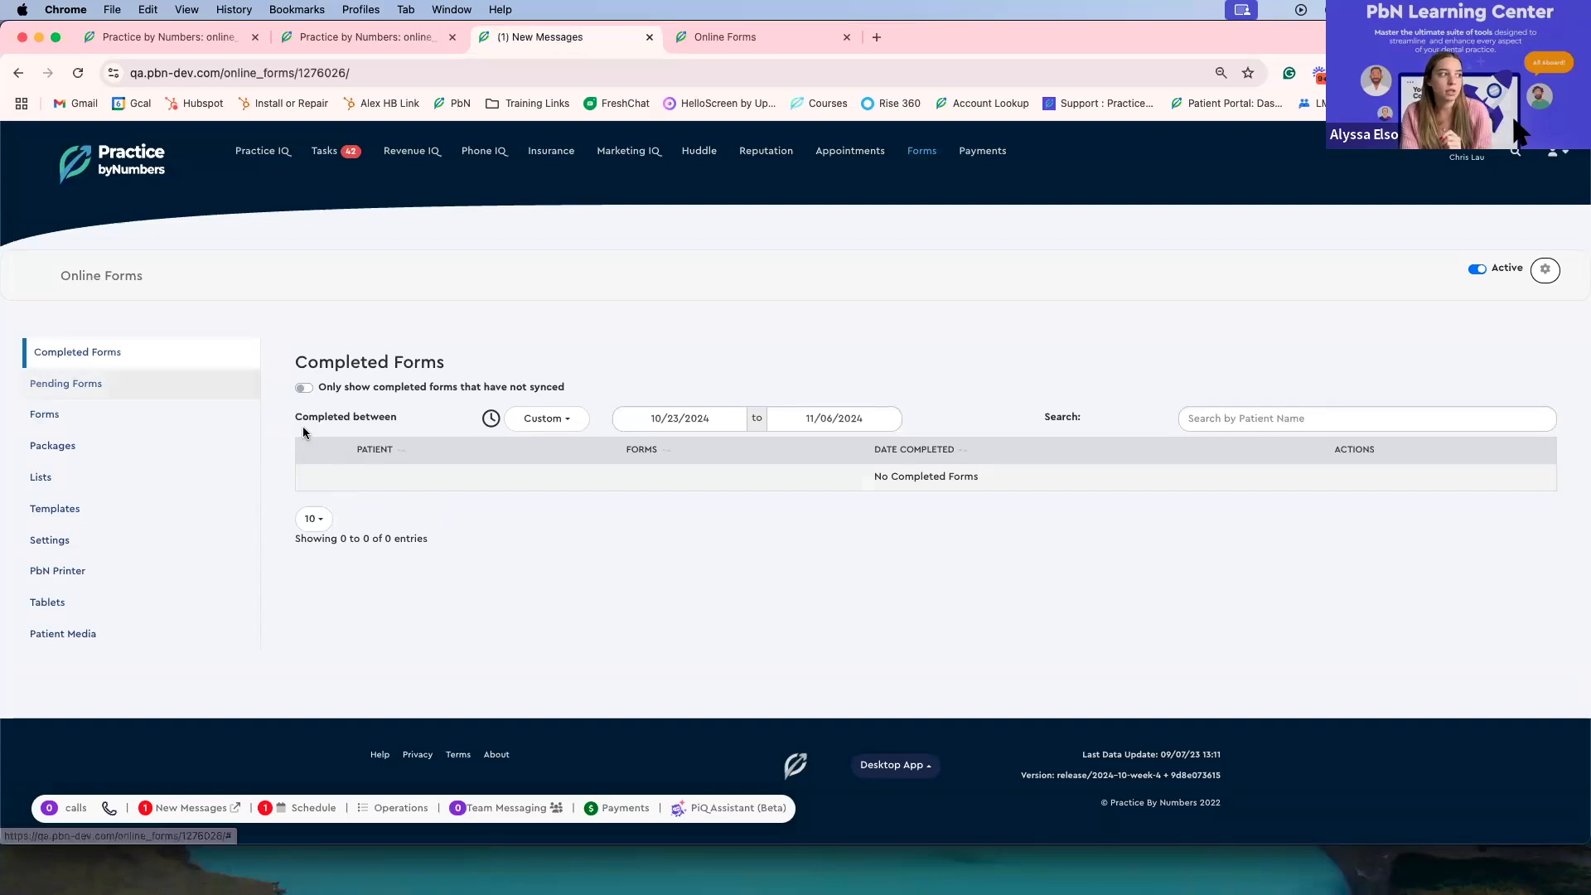
click(132, 422)
click(365, 360)
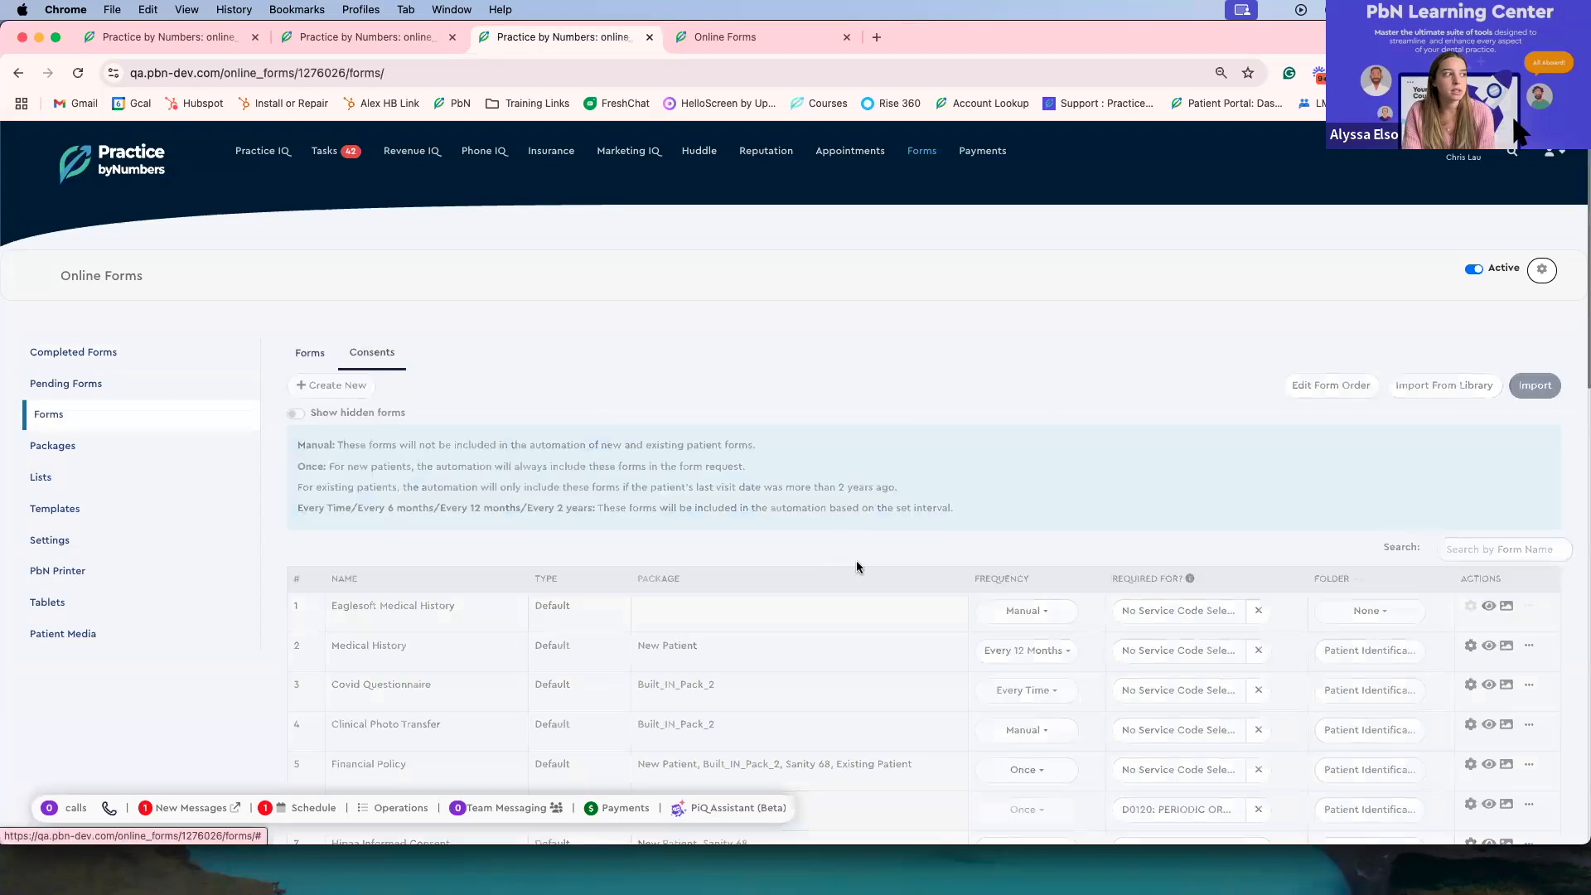
scroll(414, 409, down, 4)
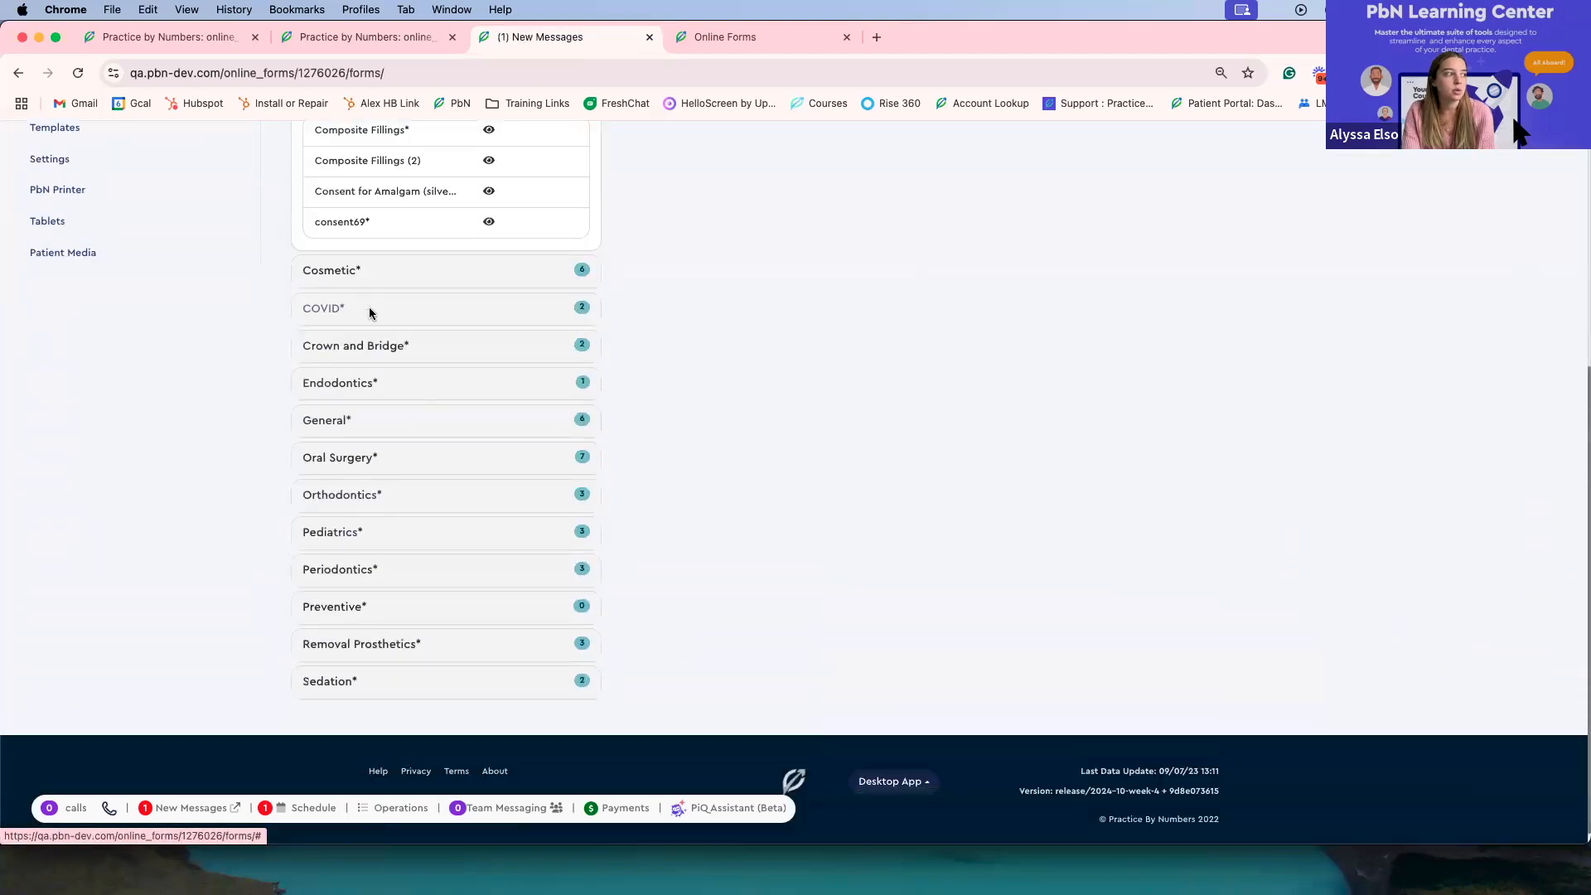
click(370, 345)
click(440, 296)
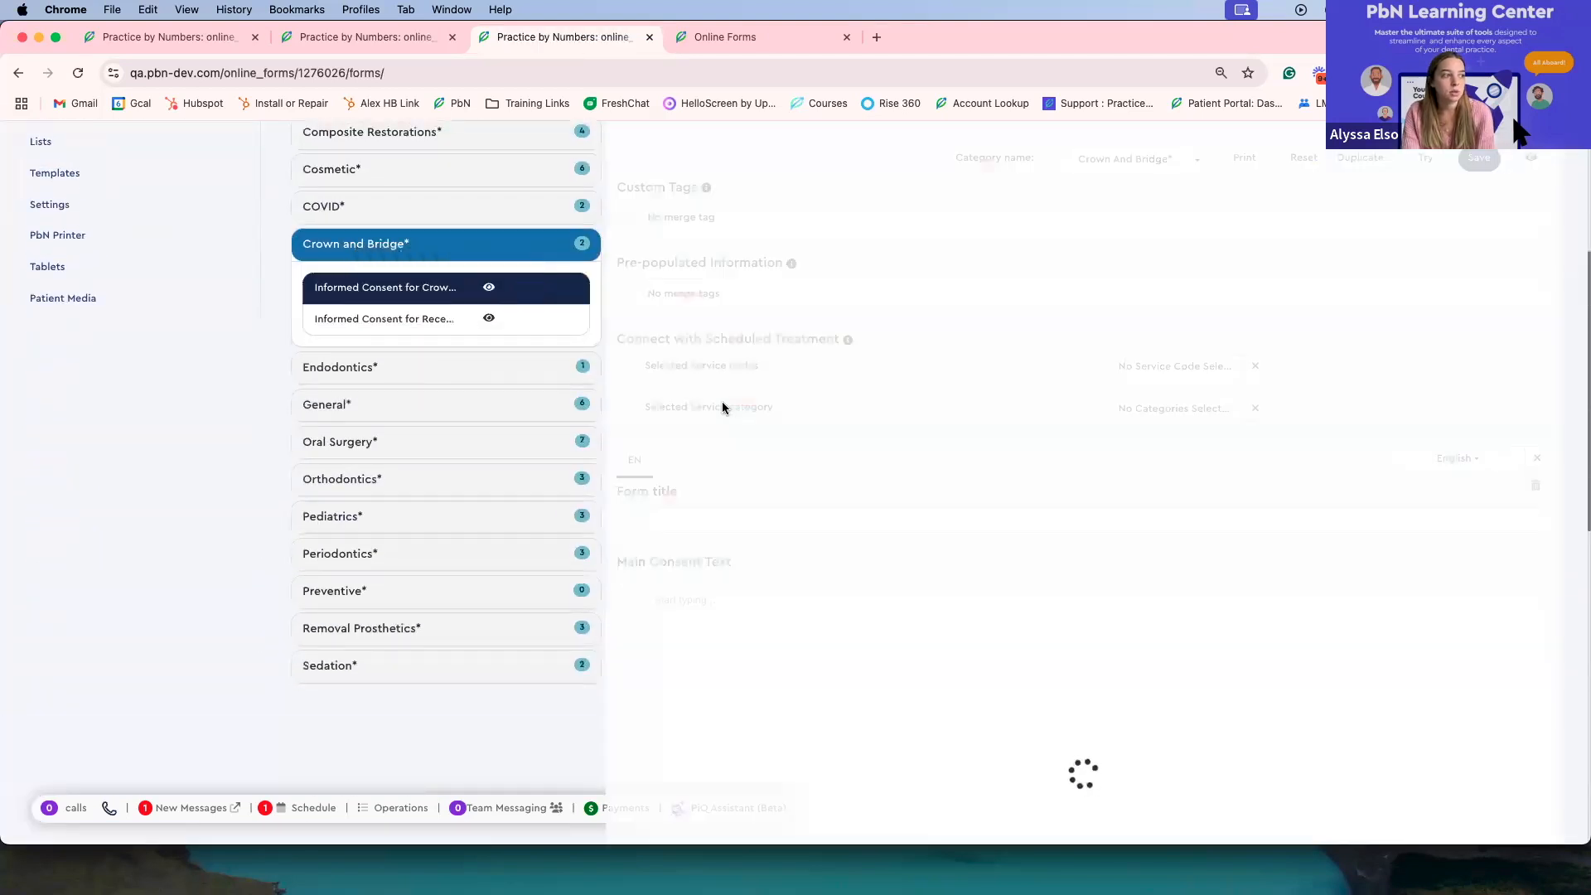
scroll(795, 430, down, 10)
scroll(795, 429, down, 4)
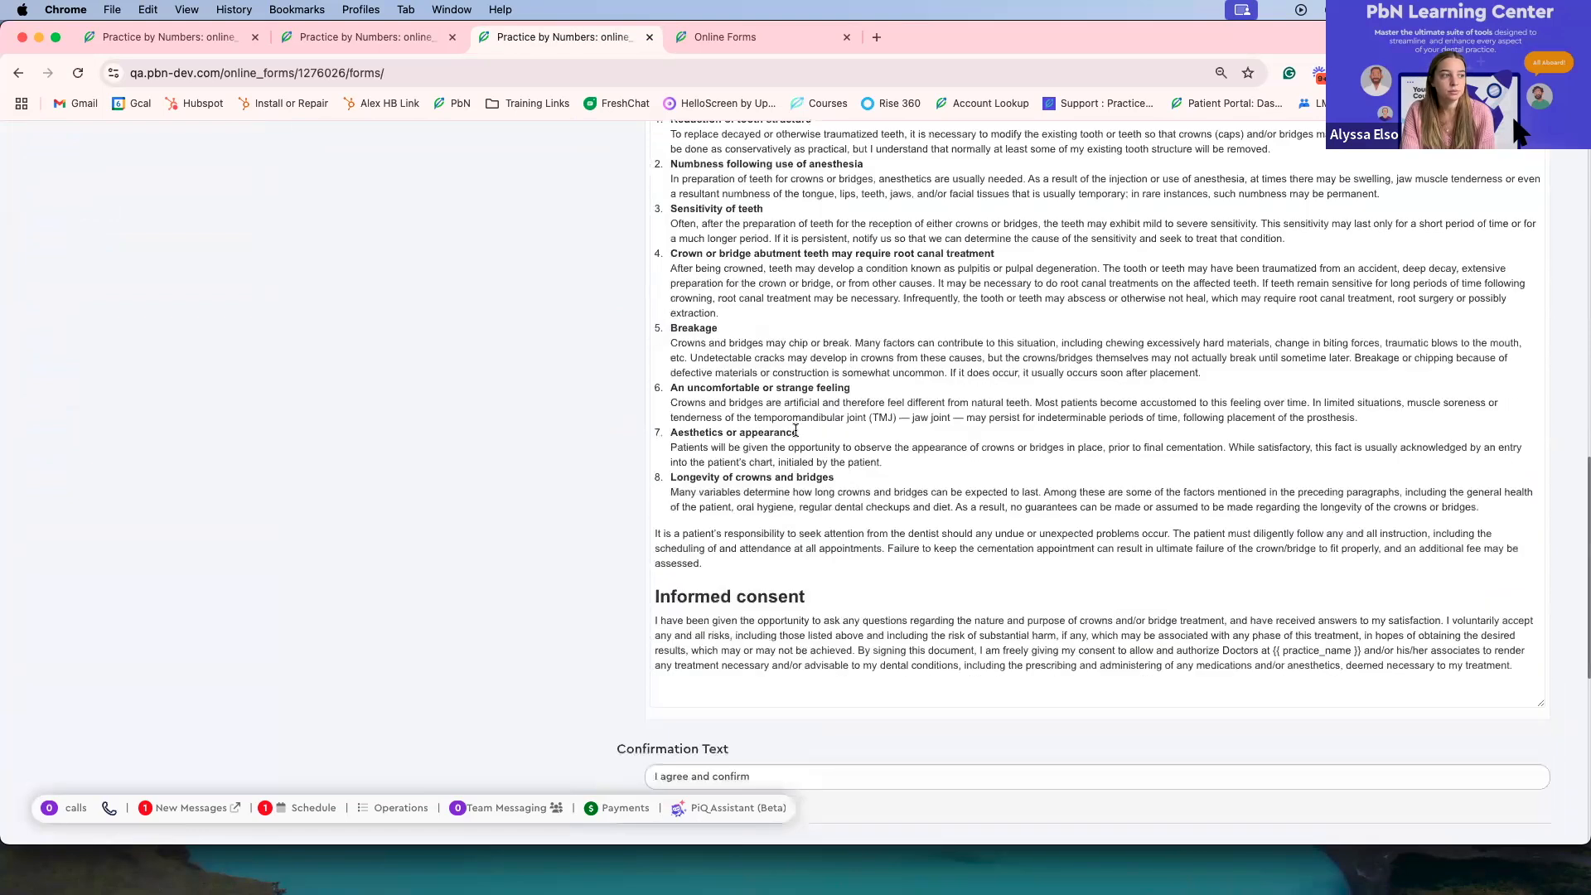
scroll(795, 429, up, 2)
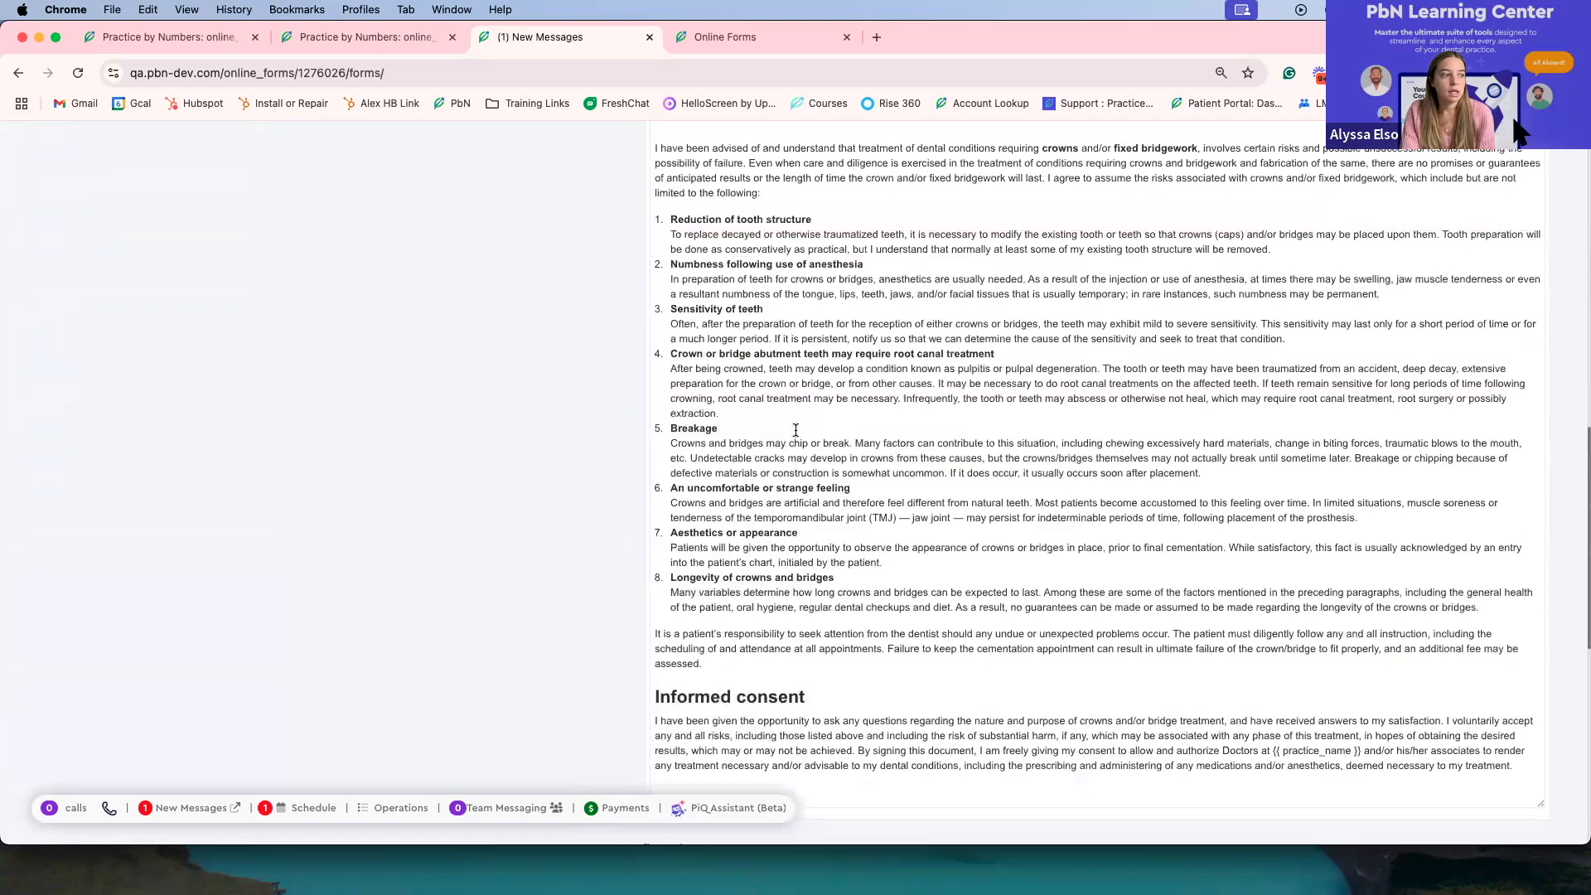
scroll(796, 429, up, 15)
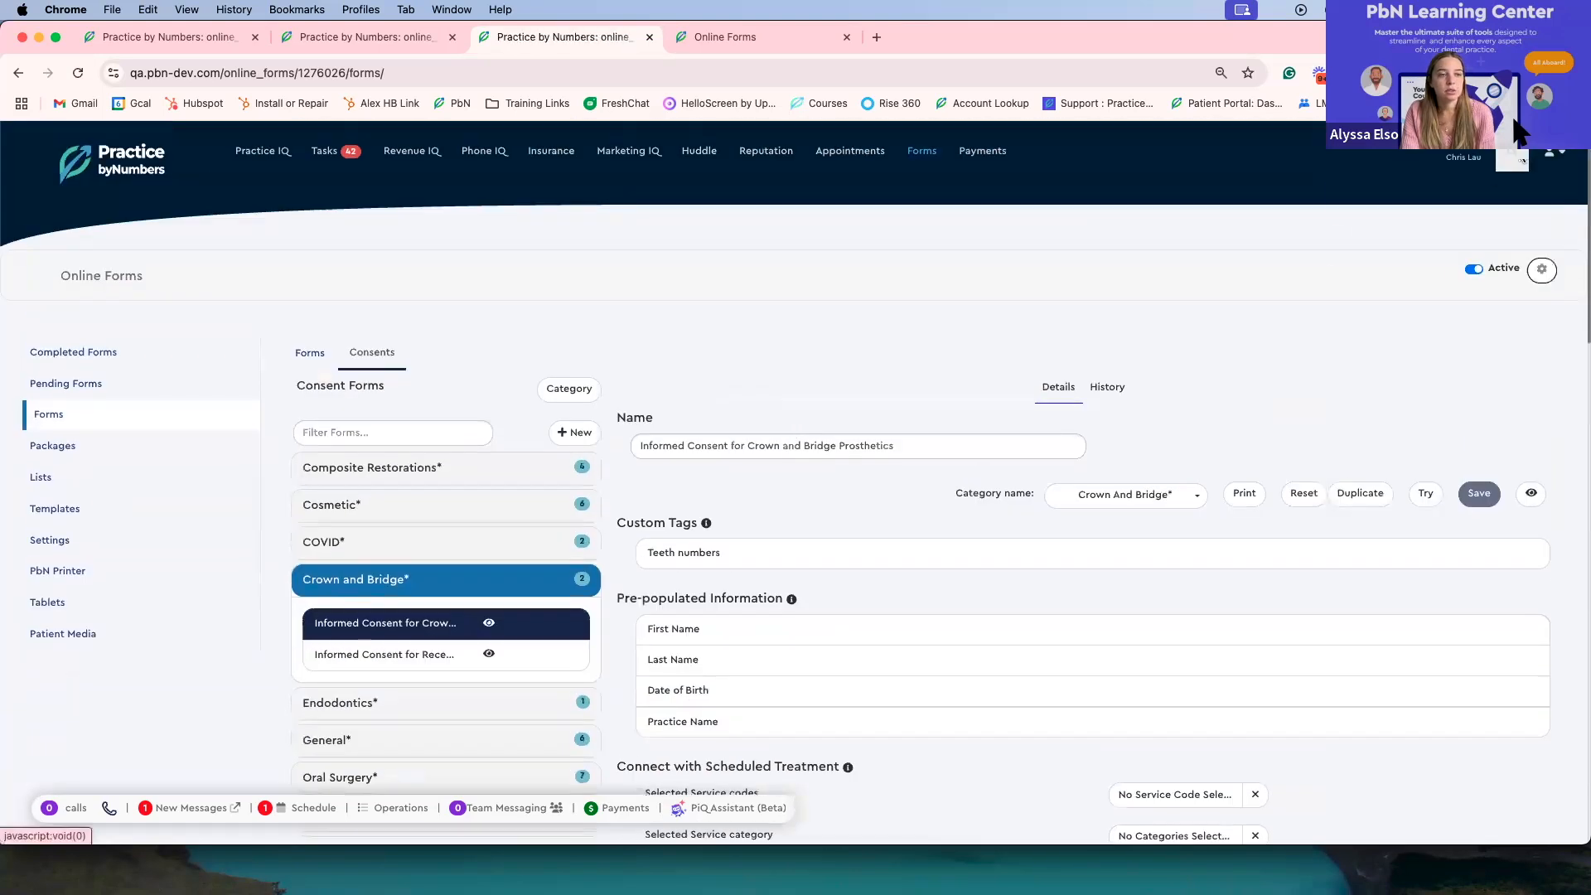
Step: Search for a patient by first name and open the matching patient's overview
click(1517, 158)
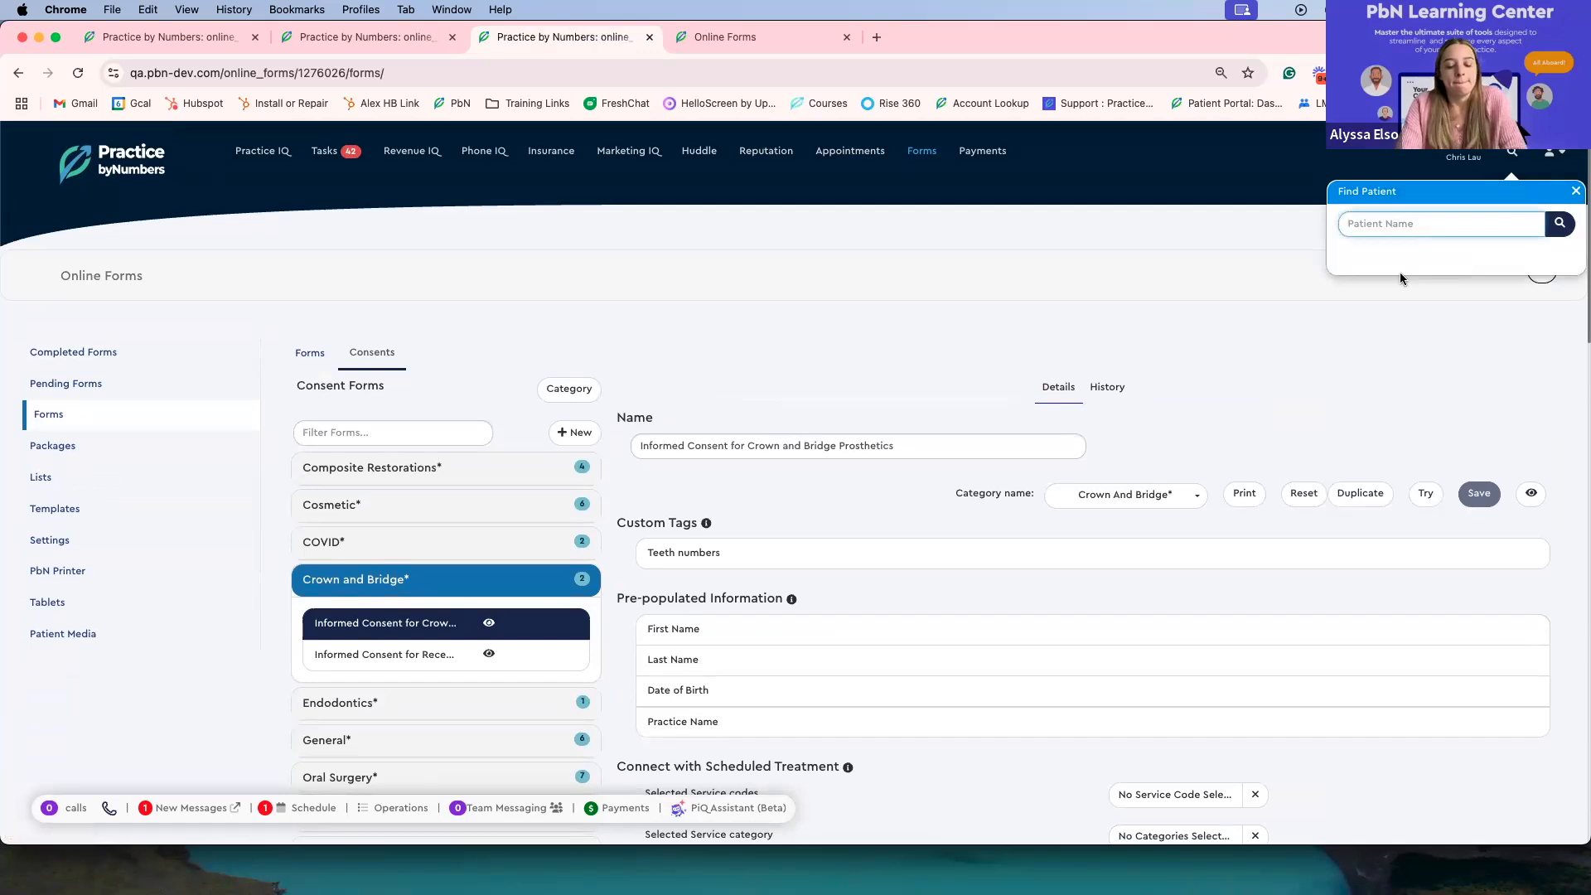
text(Test)
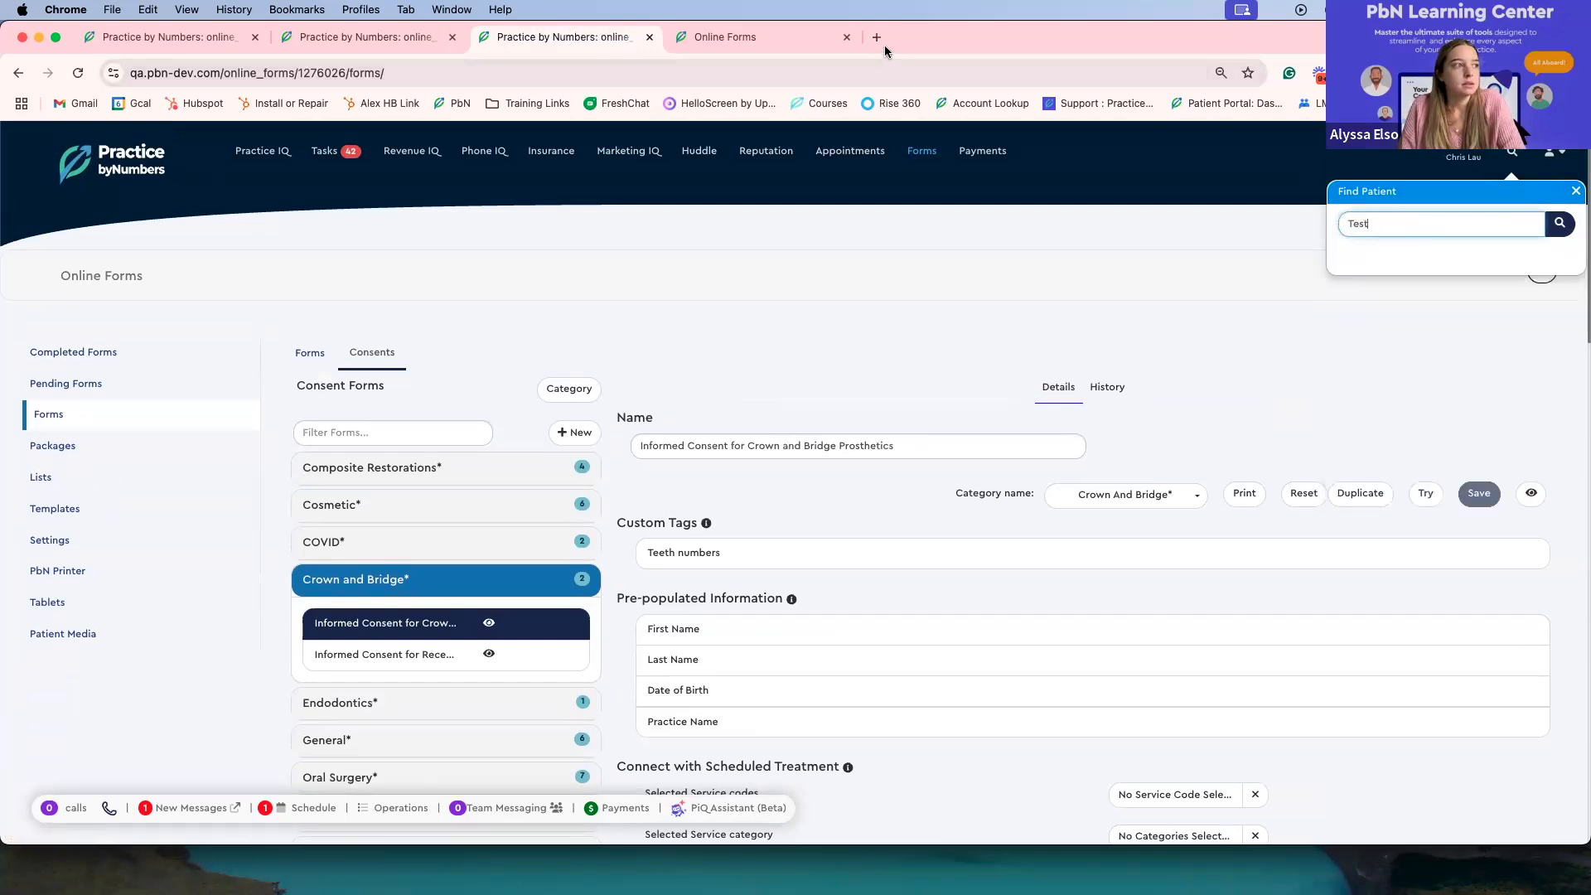
key(super+a)
key(BackSpace)
text(C)
key(BackSpace)
text(sm)
key(BackSpace)
key(BackSpace)
text(a)
key(BackSpace)
text(Jenn)
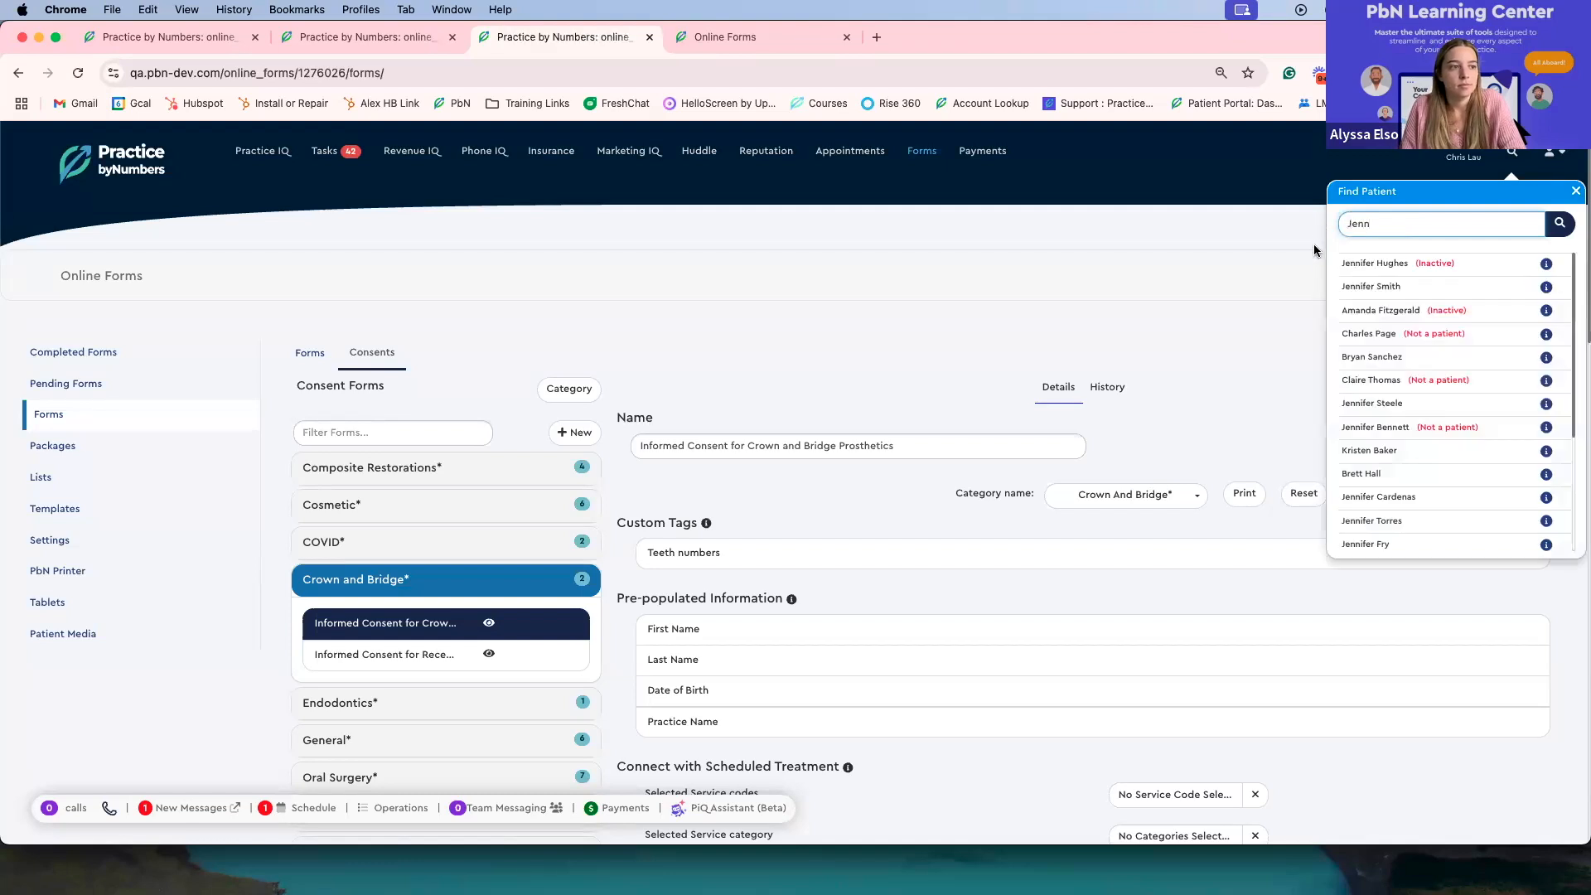
click(1351, 290)
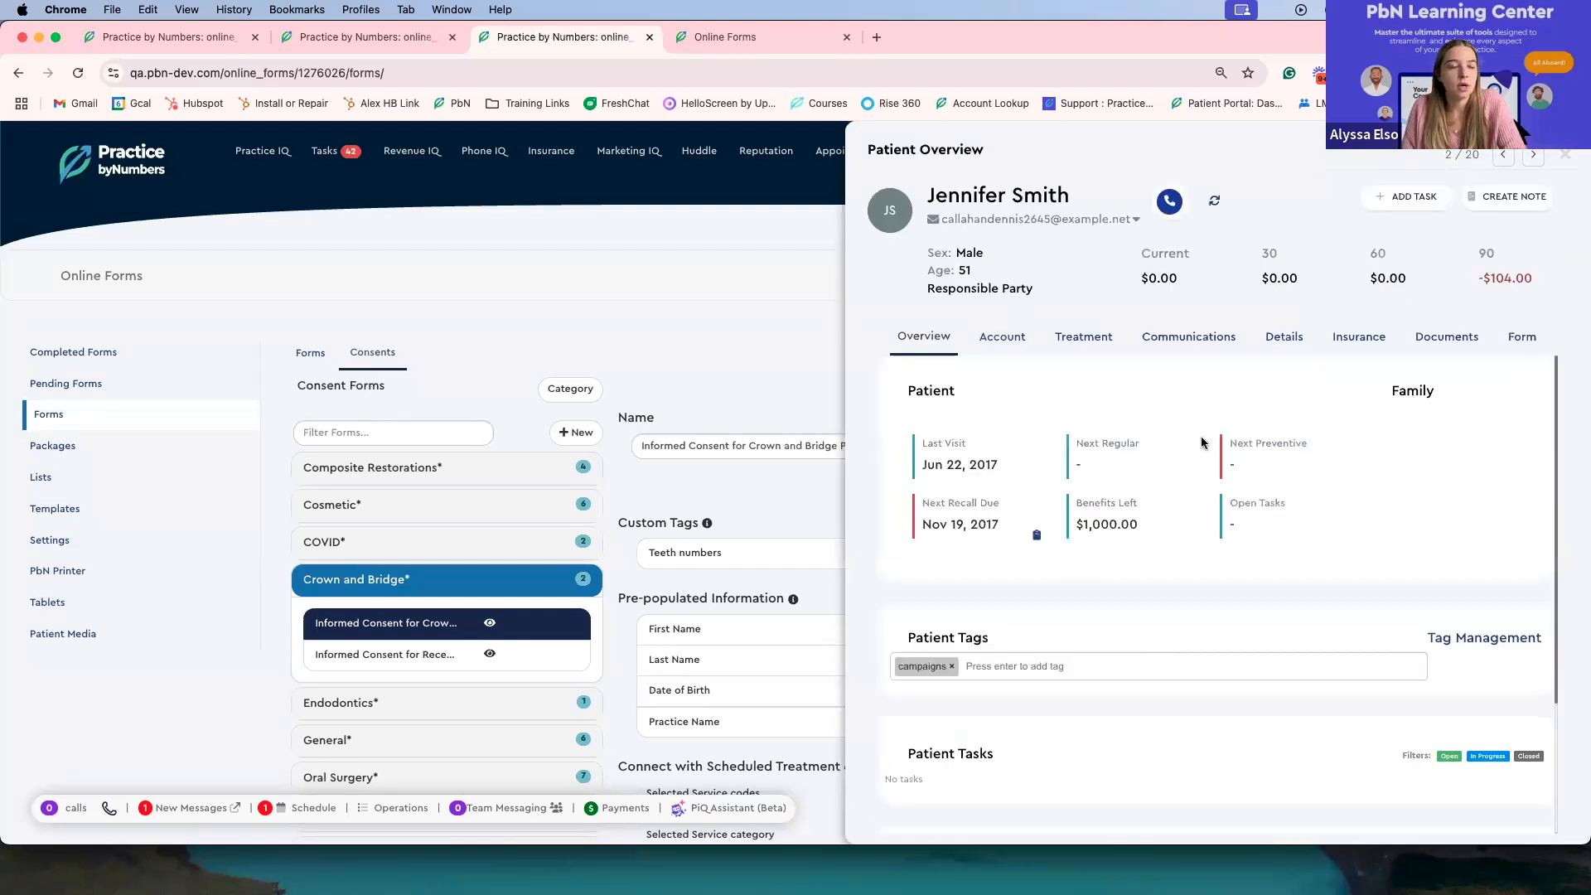
Step: Open the patient's form records and review the pending forms, completed forms and uploaded documents
click(1521, 340)
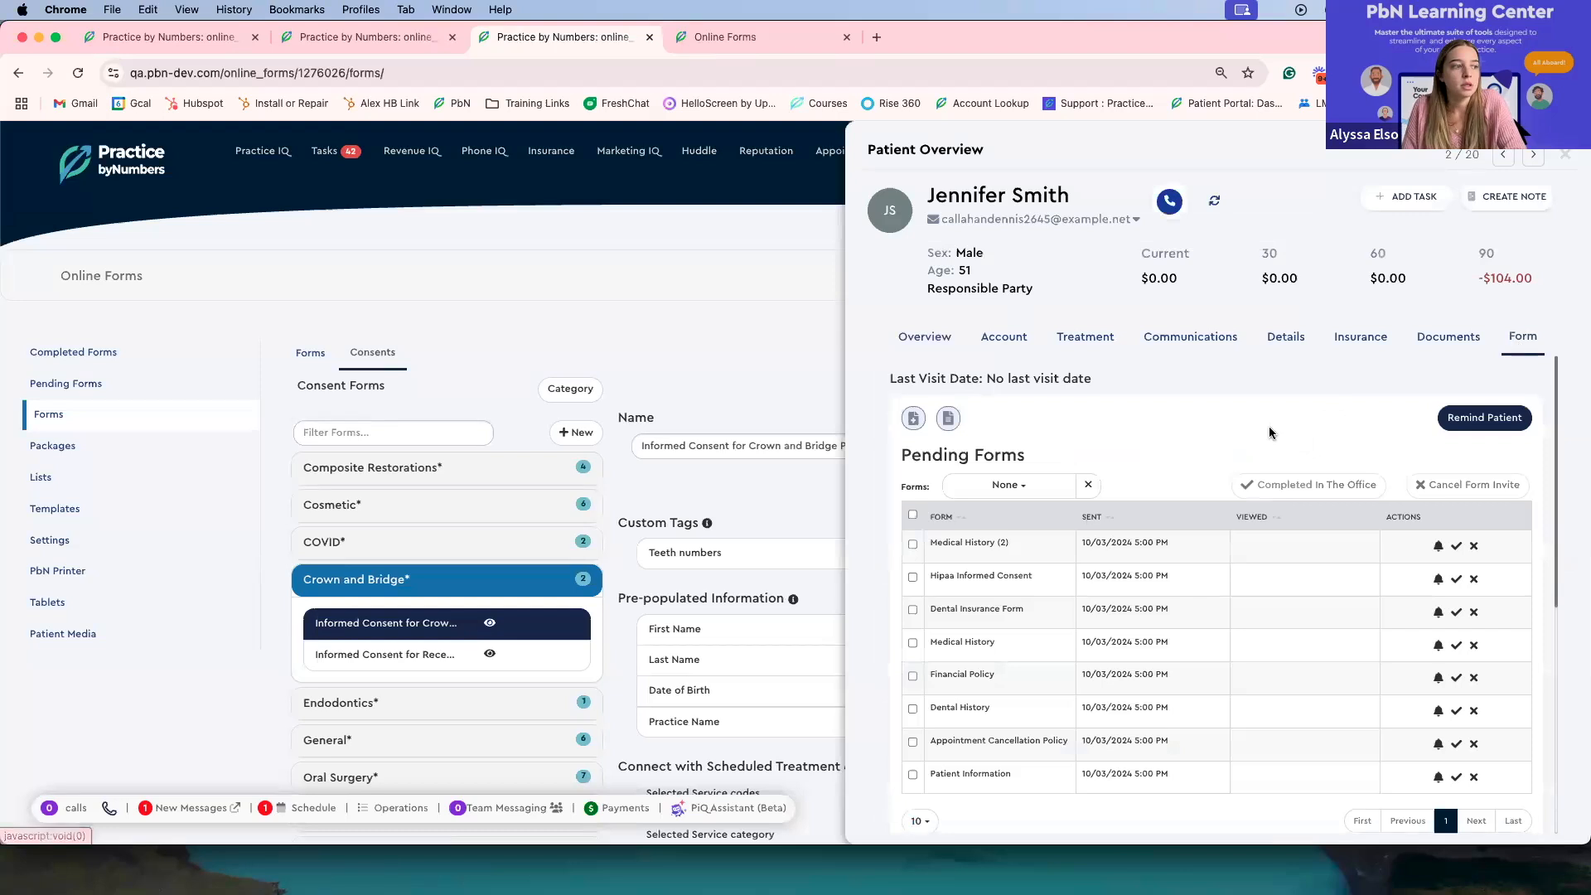
scroll(943, 648, down, 1)
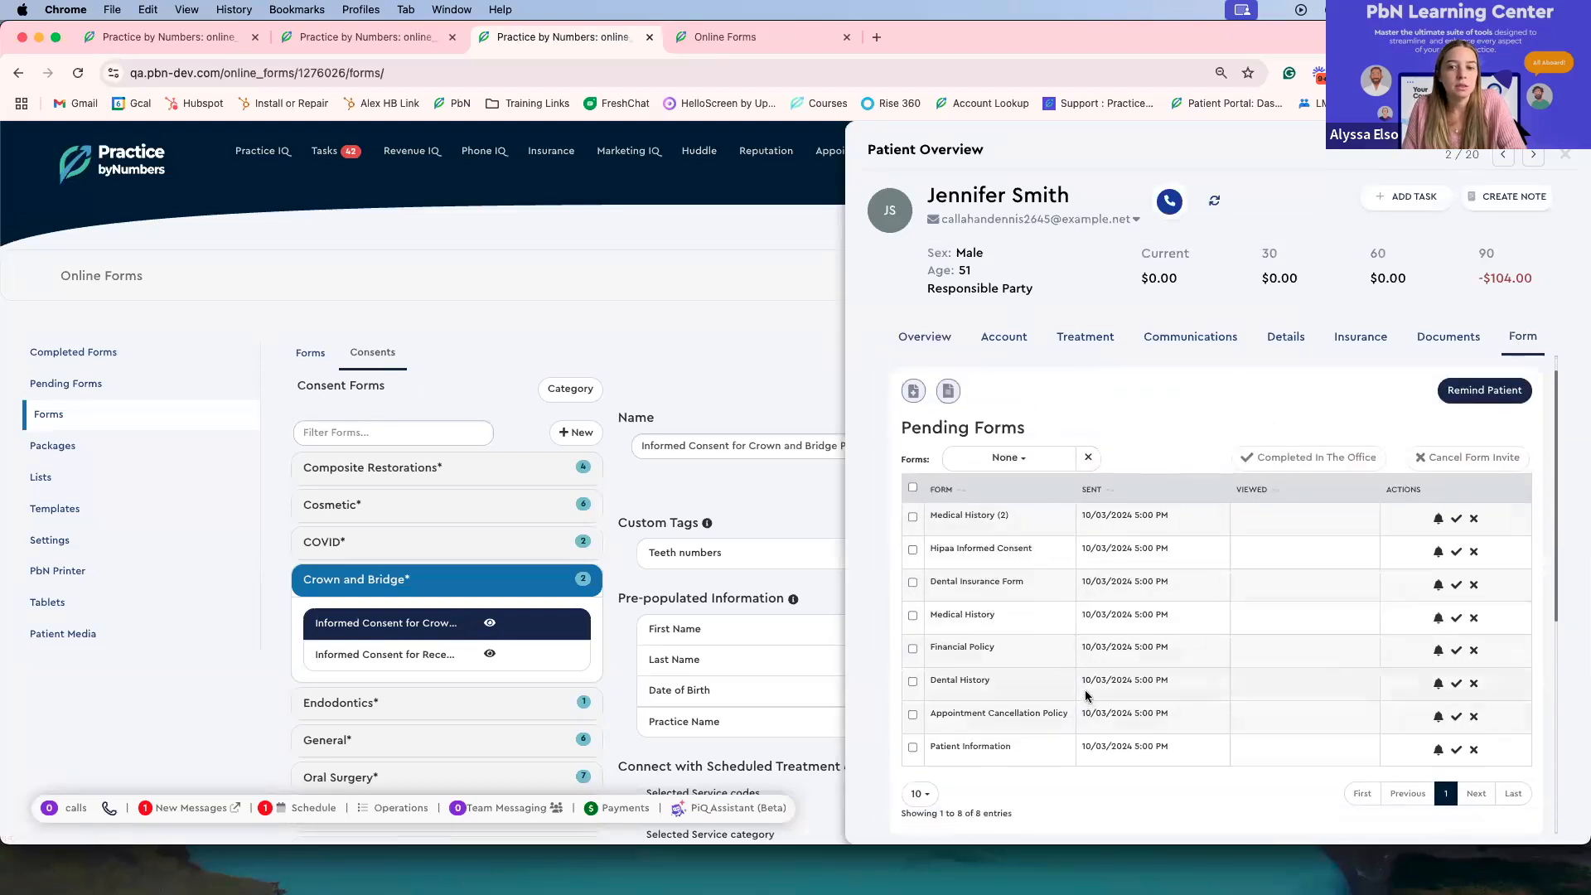
scroll(1087, 696, down, 1)
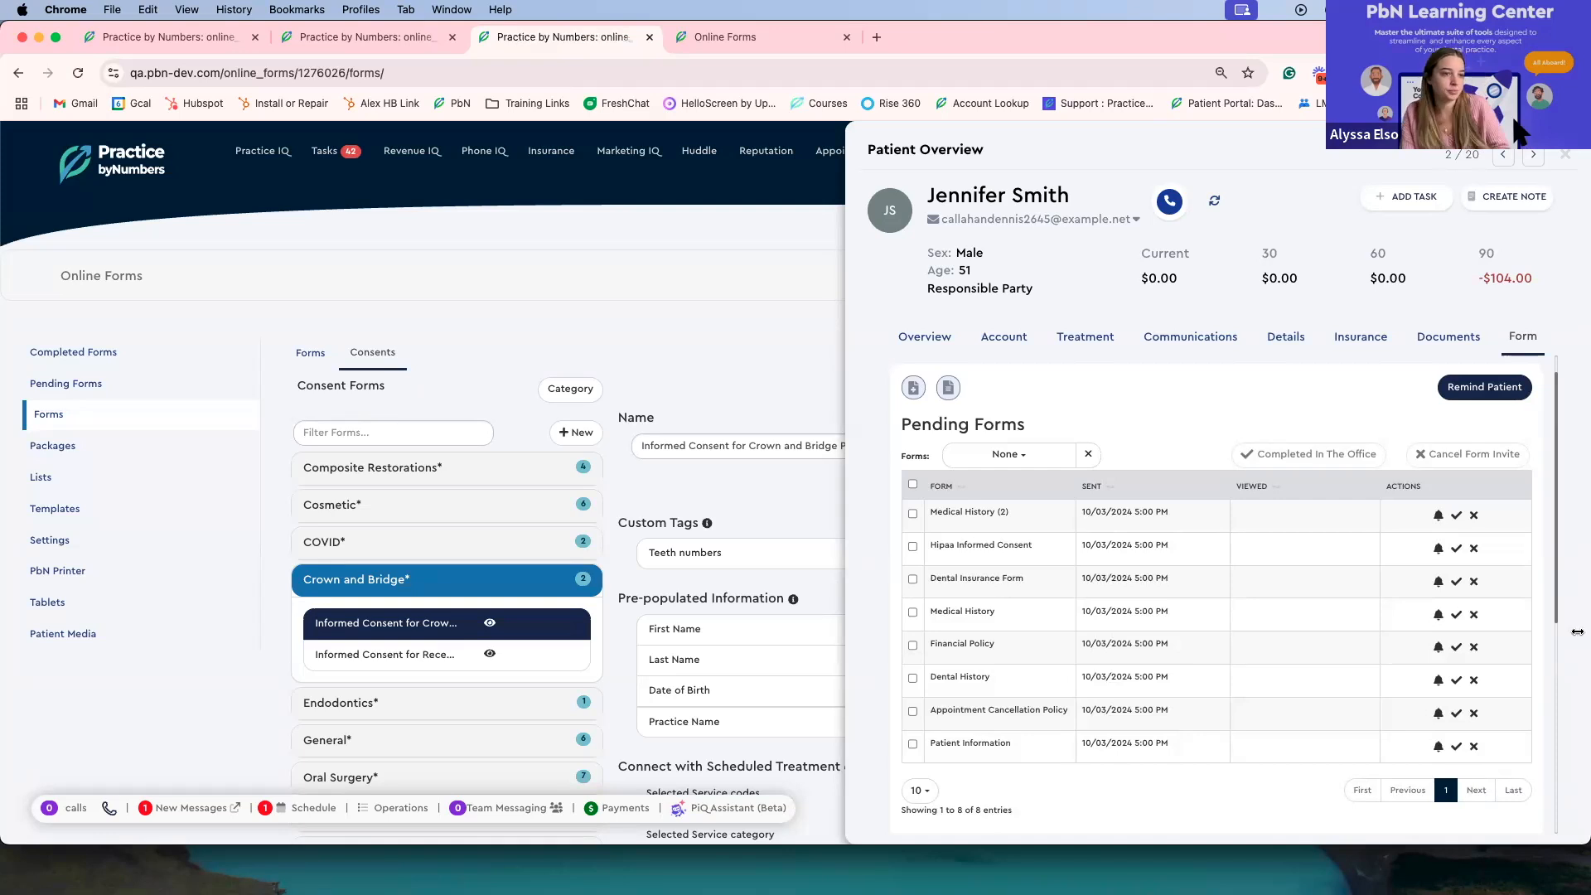
scroll(922, 458, down, 1)
scroll(923, 458, up, 1)
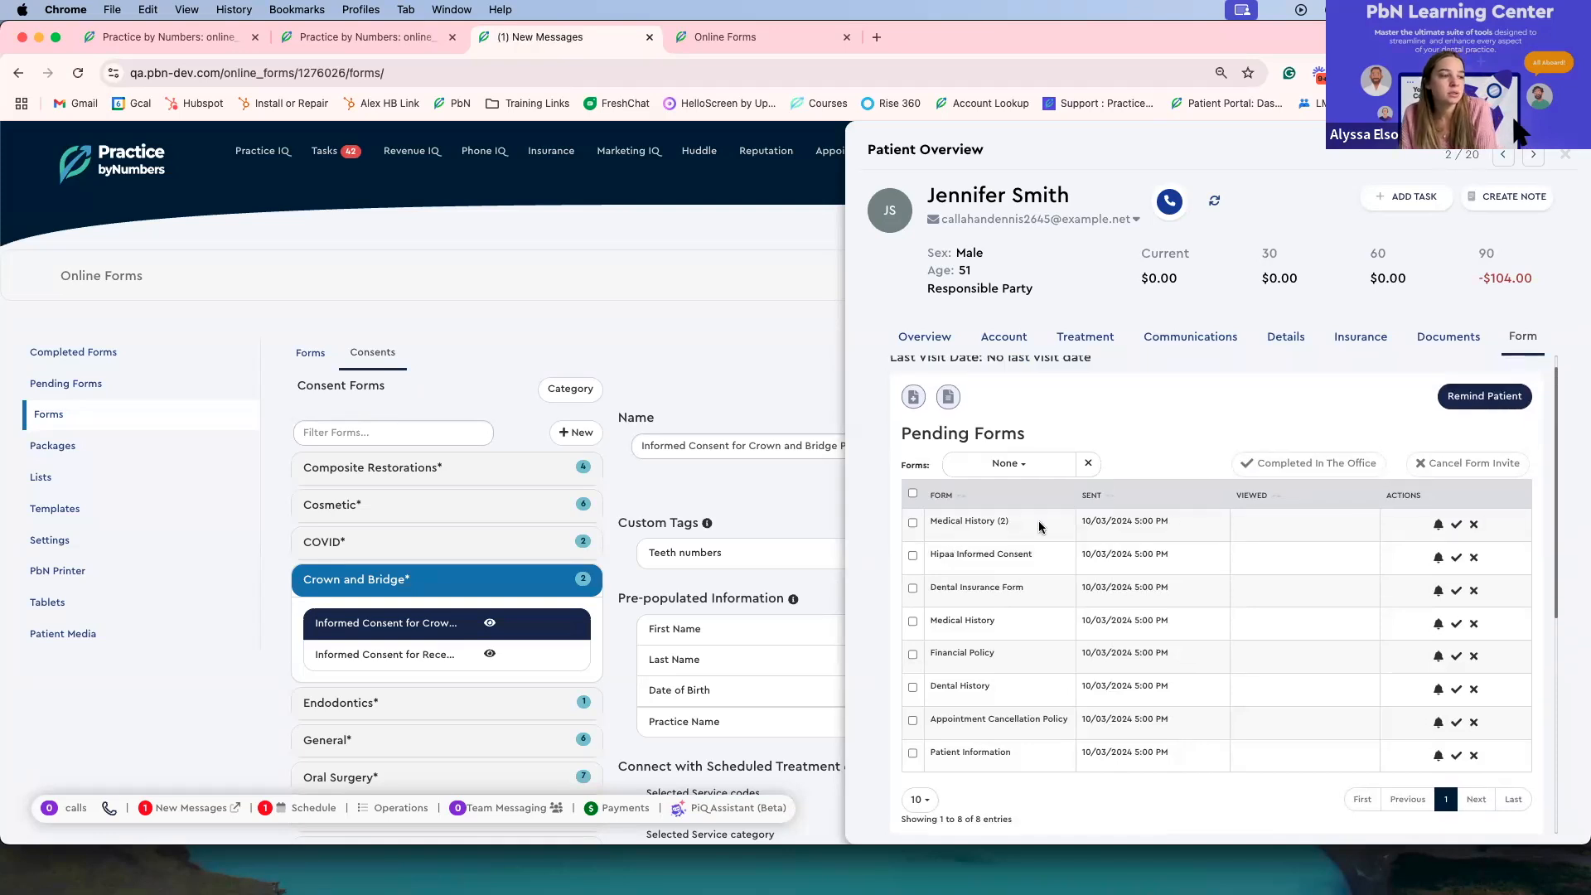
scroll(1019, 461, down, 5)
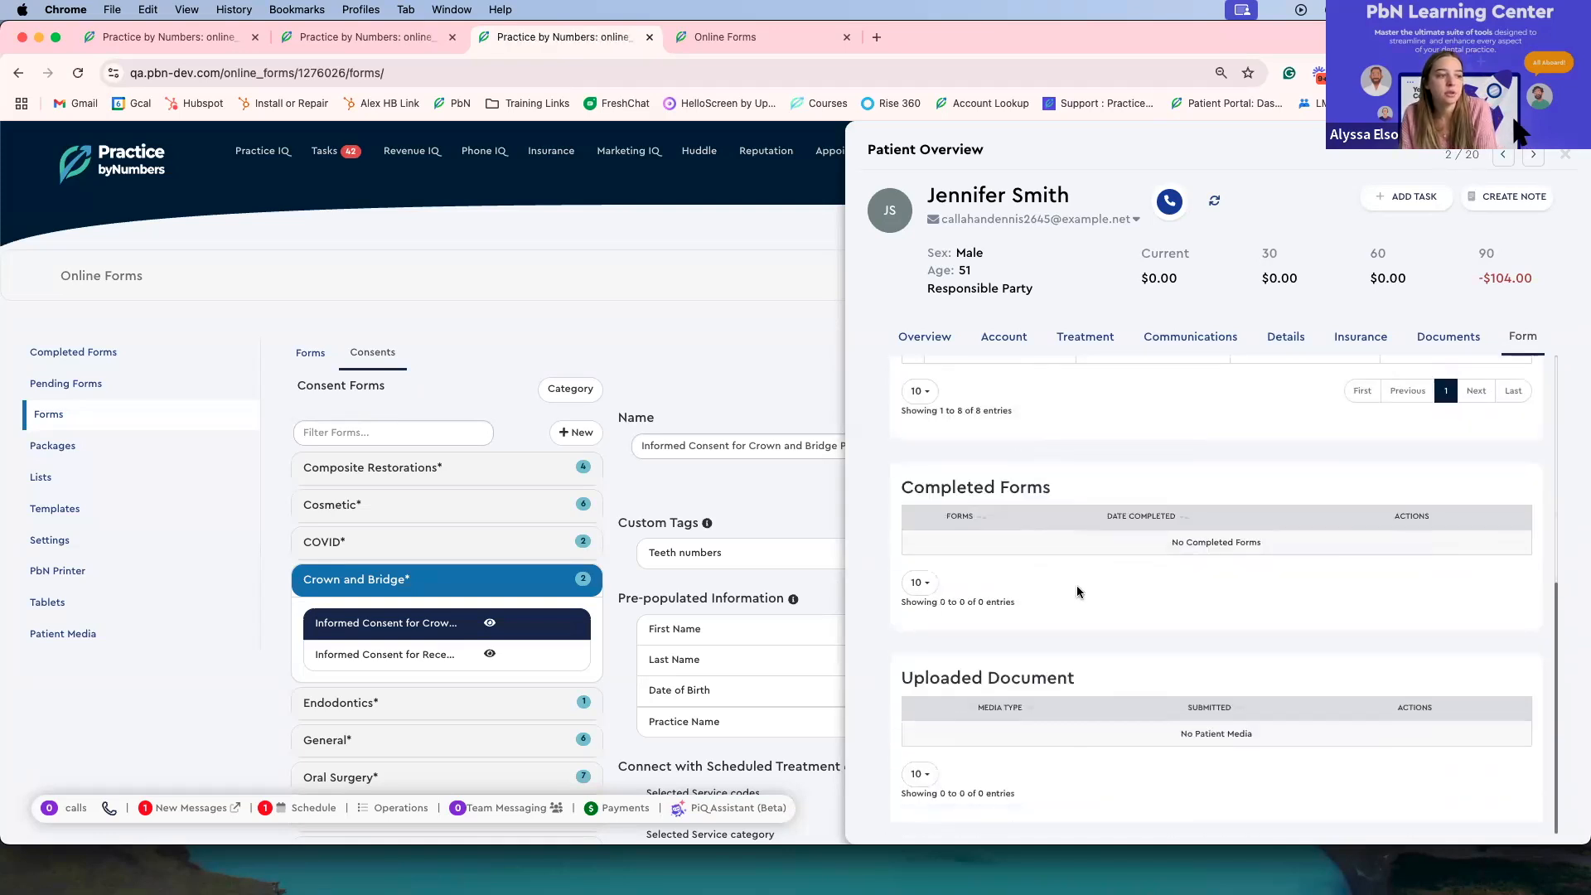
Step: Open the patient's general and consent form invite options, then cancel without sending and return to the pending forms
scroll(1077, 587, up, 5)
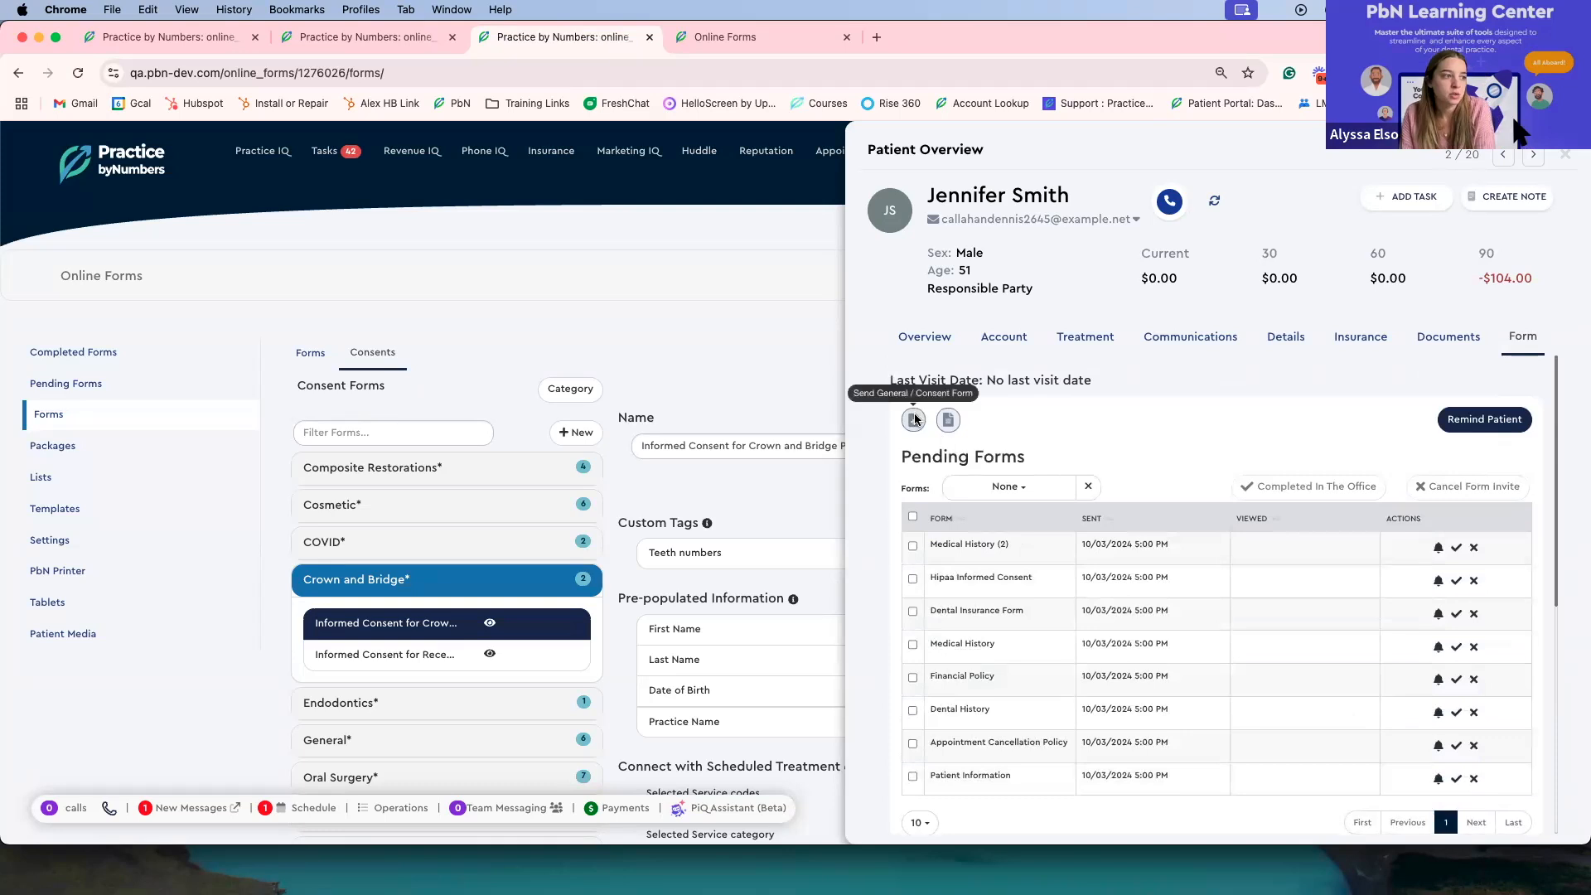
click(914, 419)
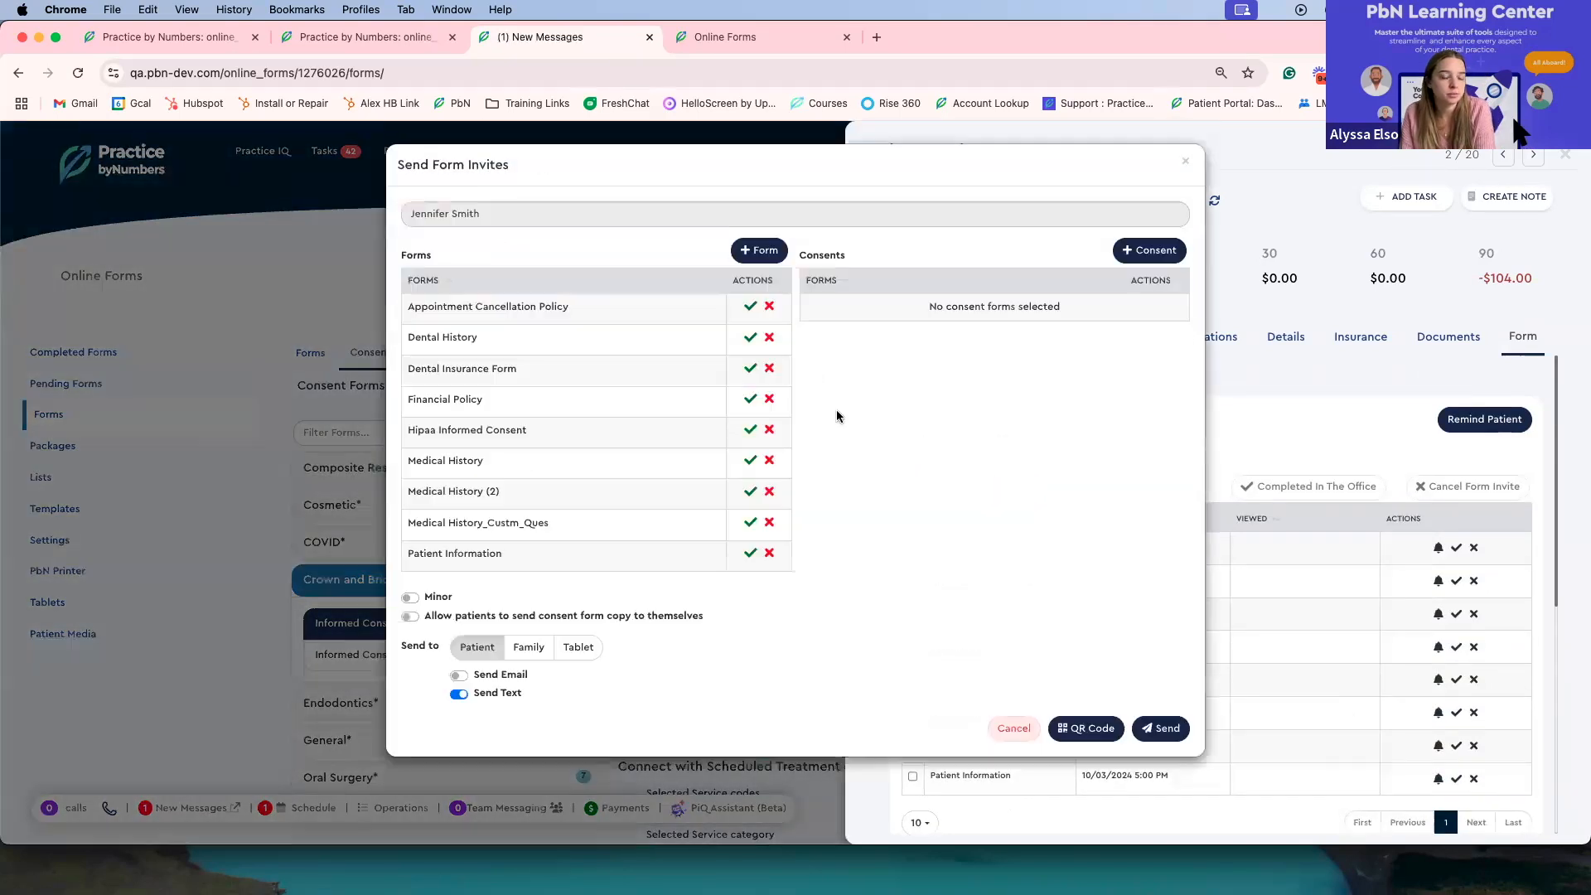
click(1016, 729)
scroll(1115, 508, down, 1)
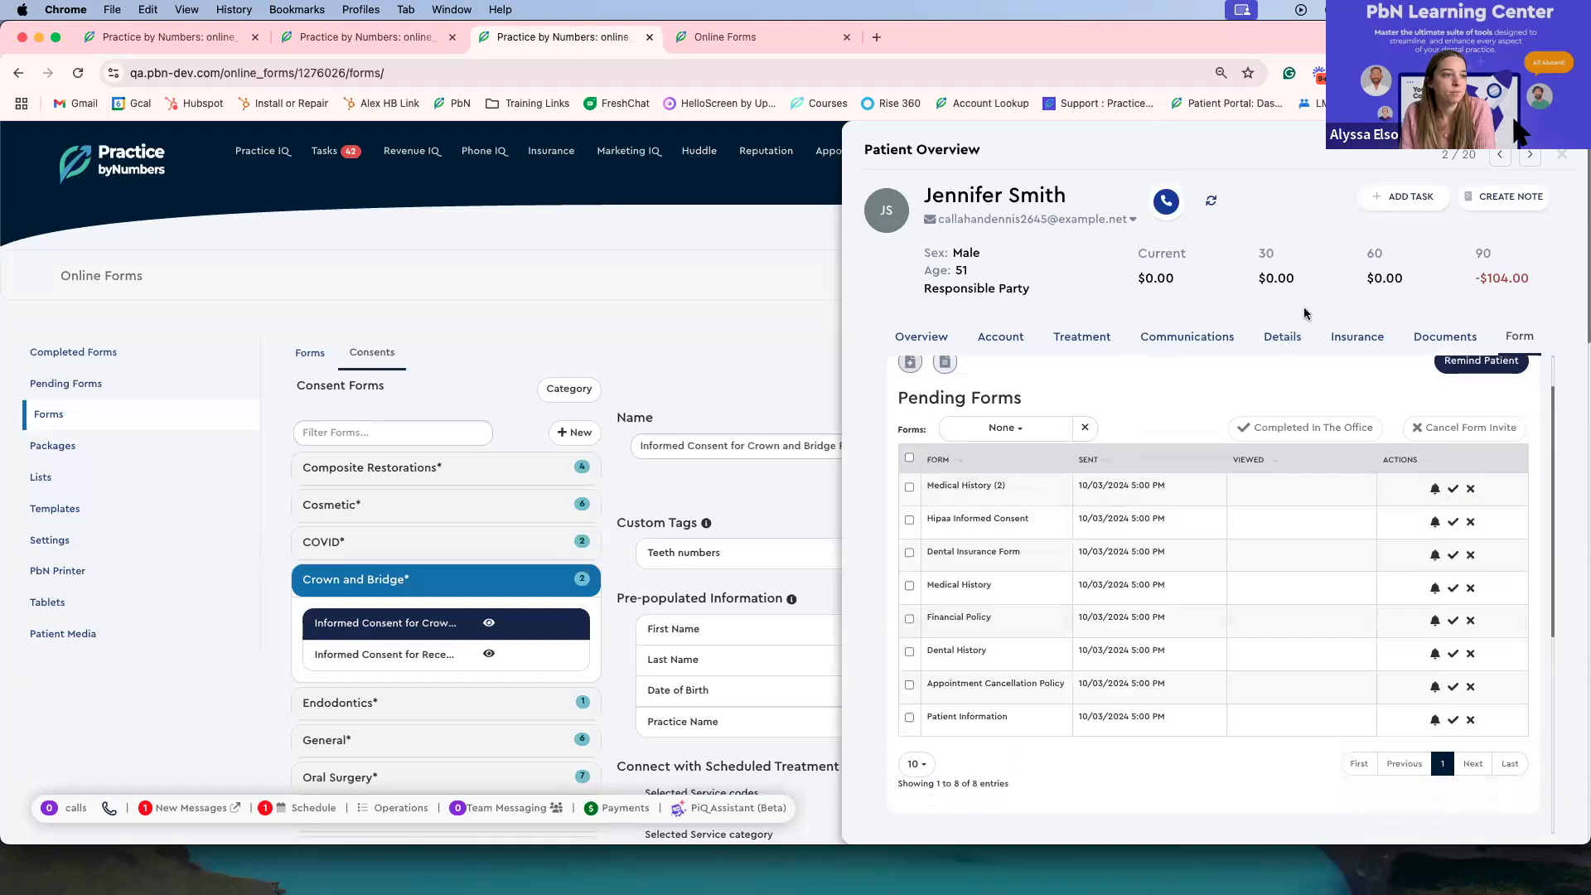
Step: Review the contact log in the patient's communications
click(1285, 336)
click(1216, 336)
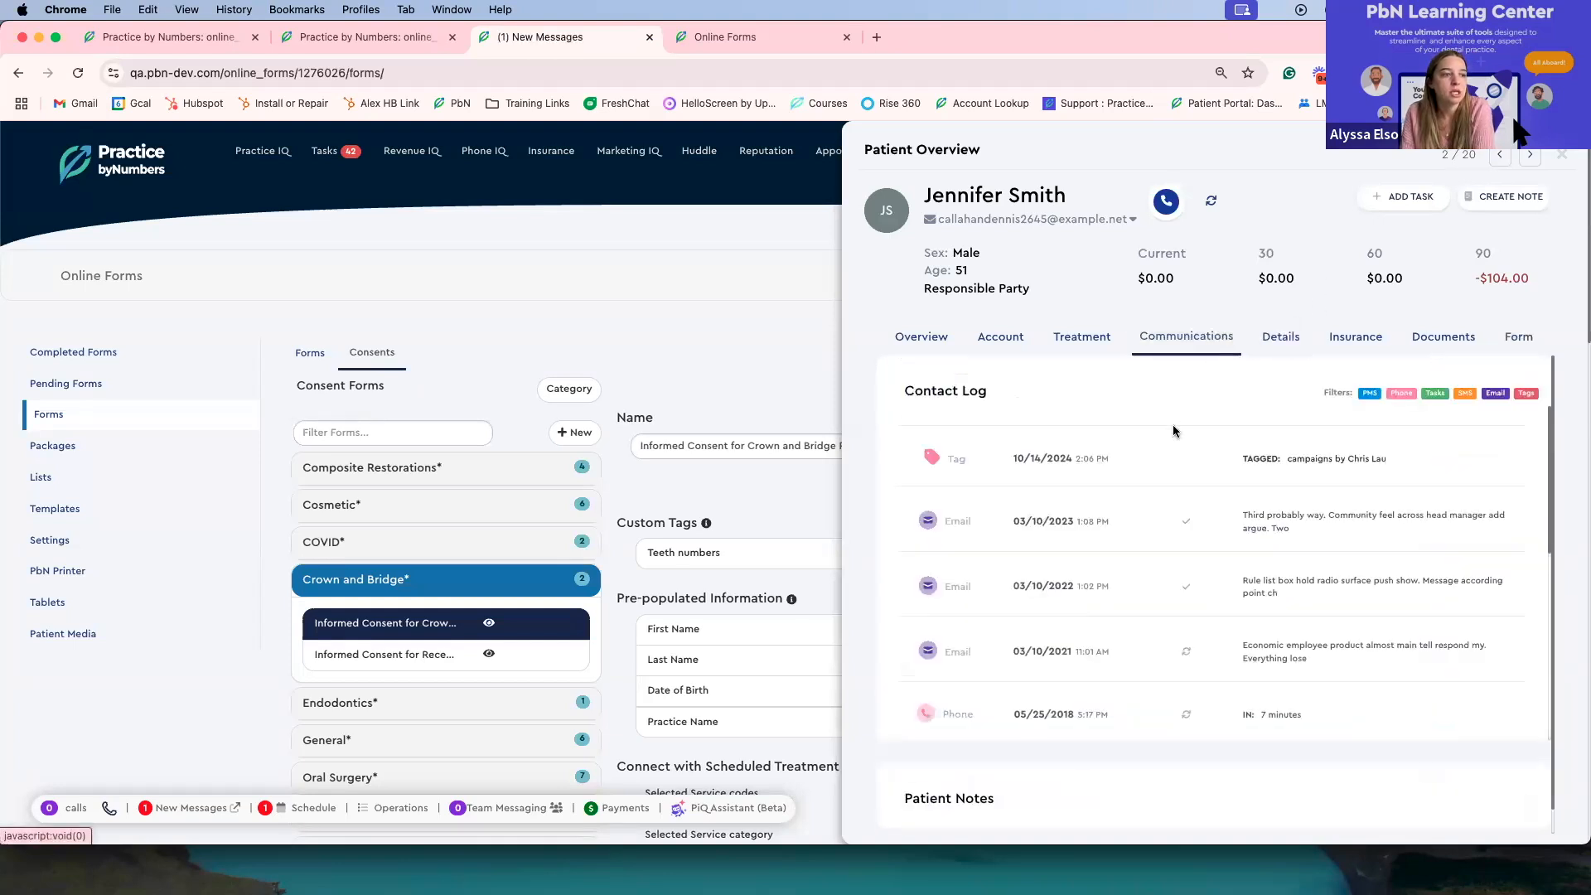
scroll(1173, 431, down, 10)
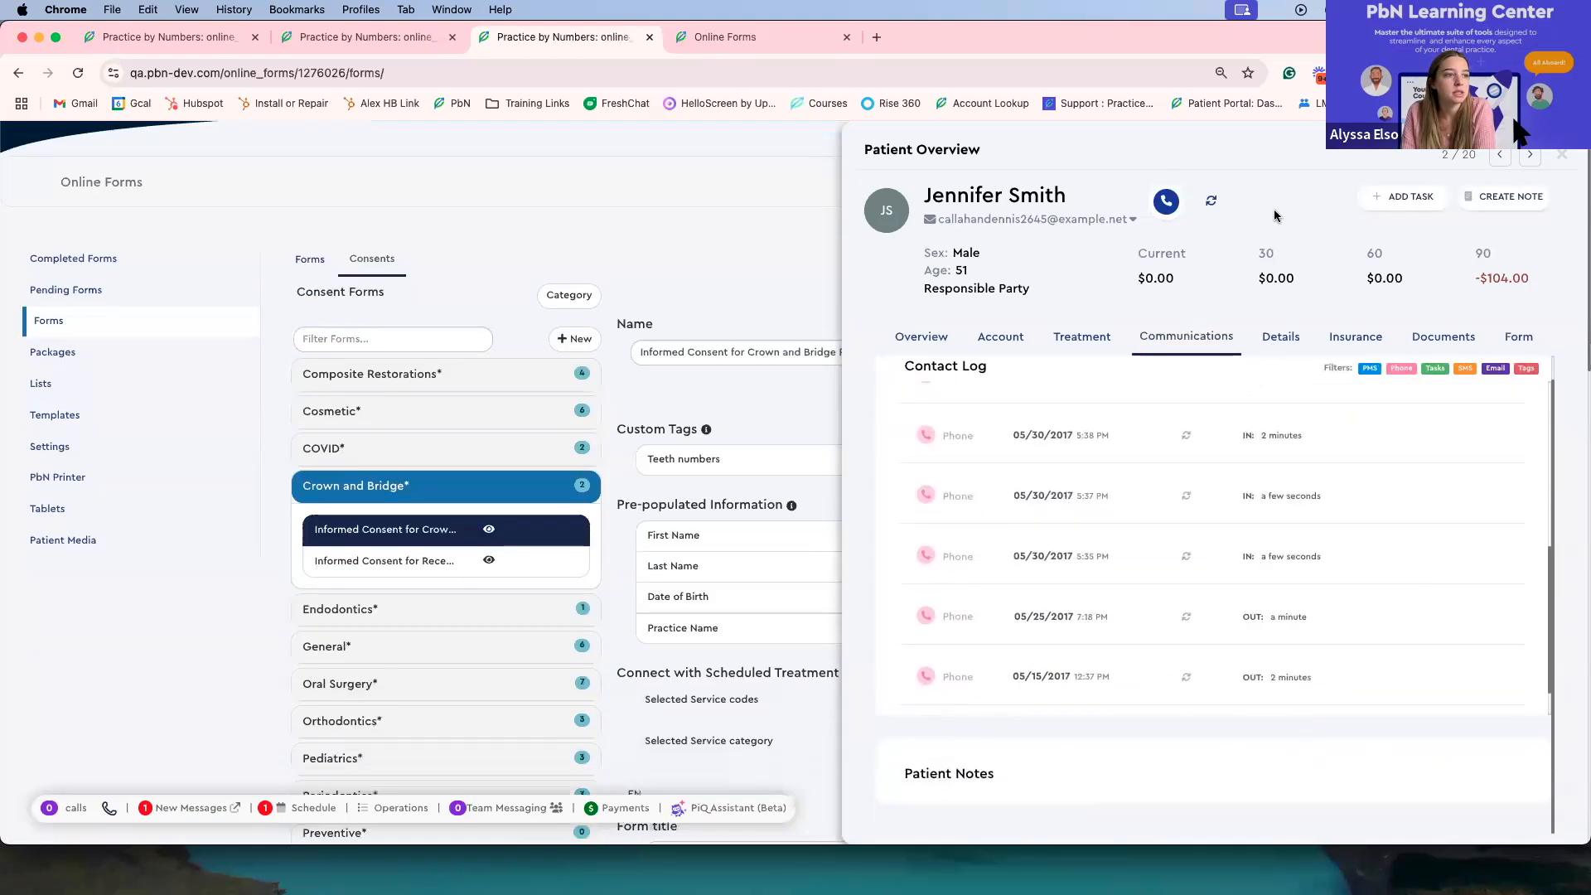
Step: Open the patient's details and review the visit and insurance information
click(1282, 339)
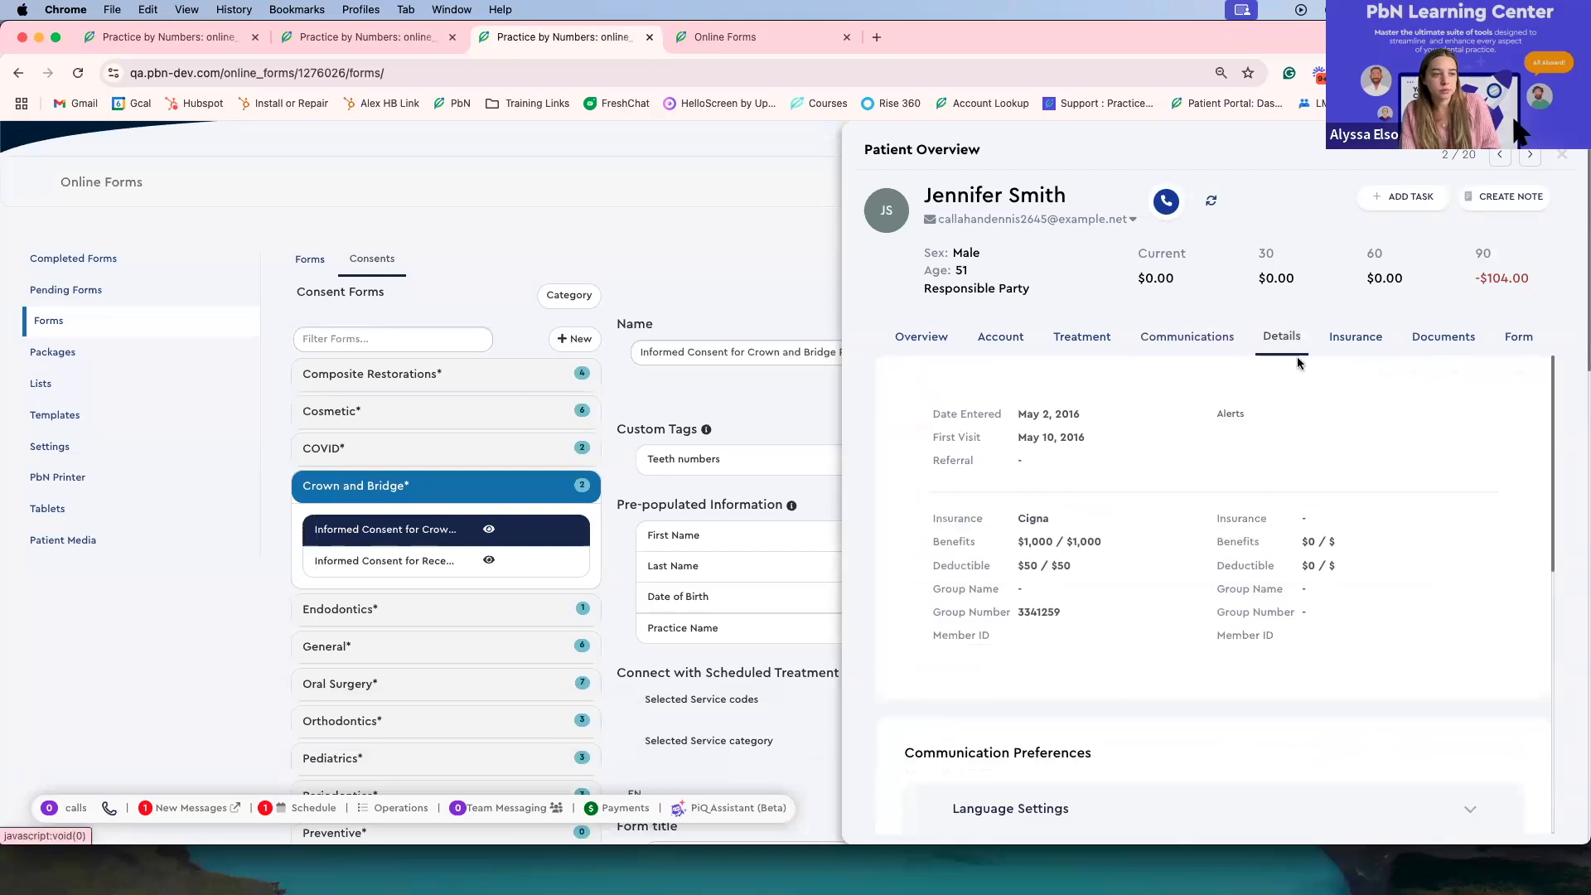
scroll(1292, 373, down, 3)
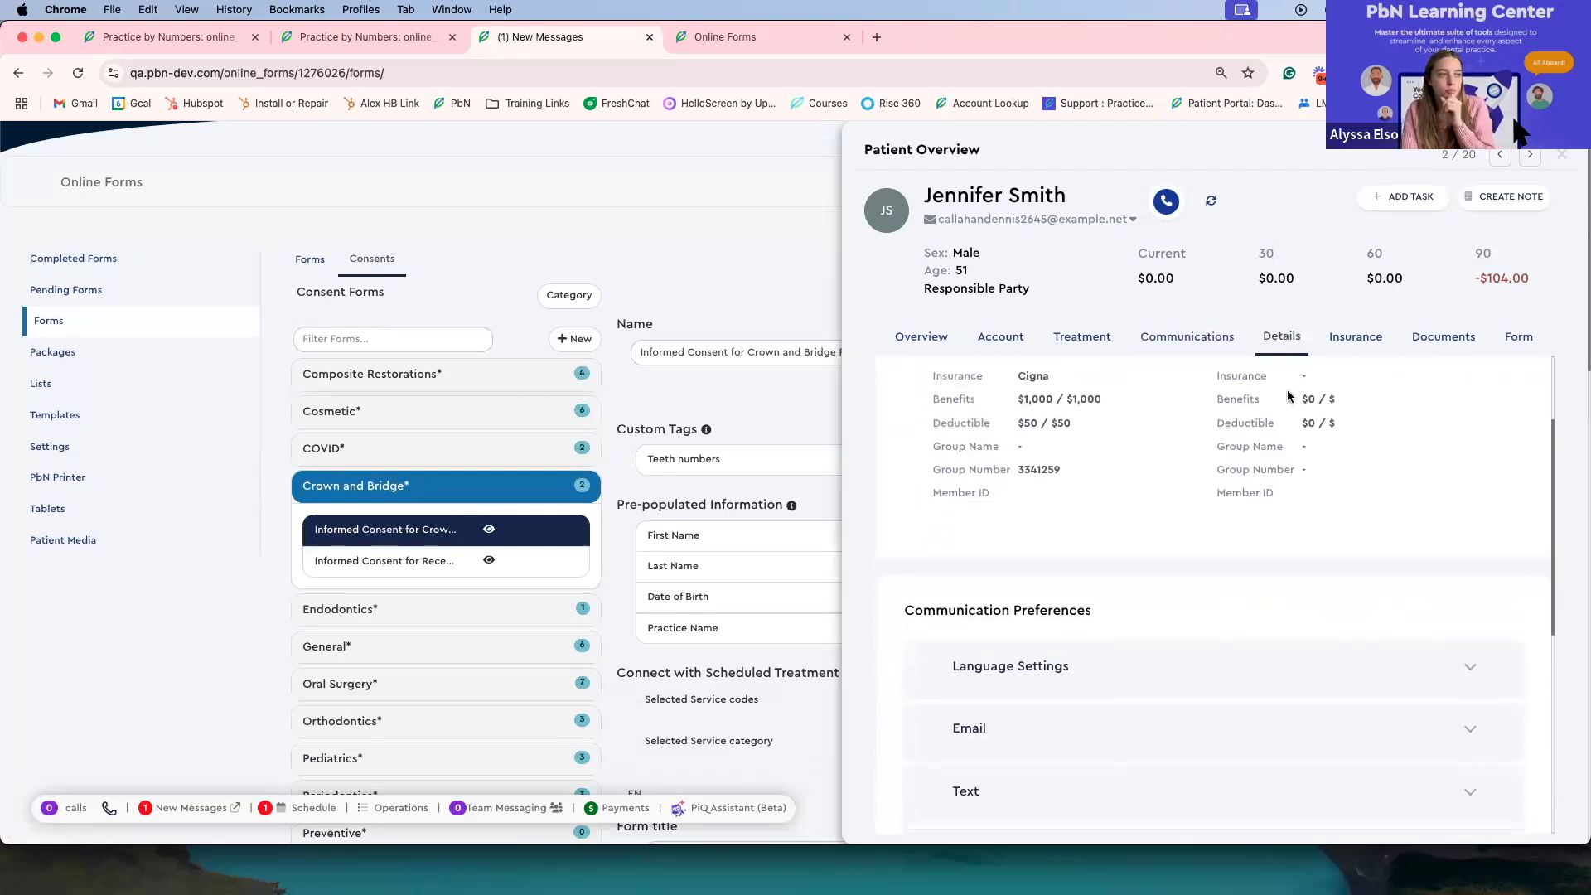
scroll(1288, 396, up, 1)
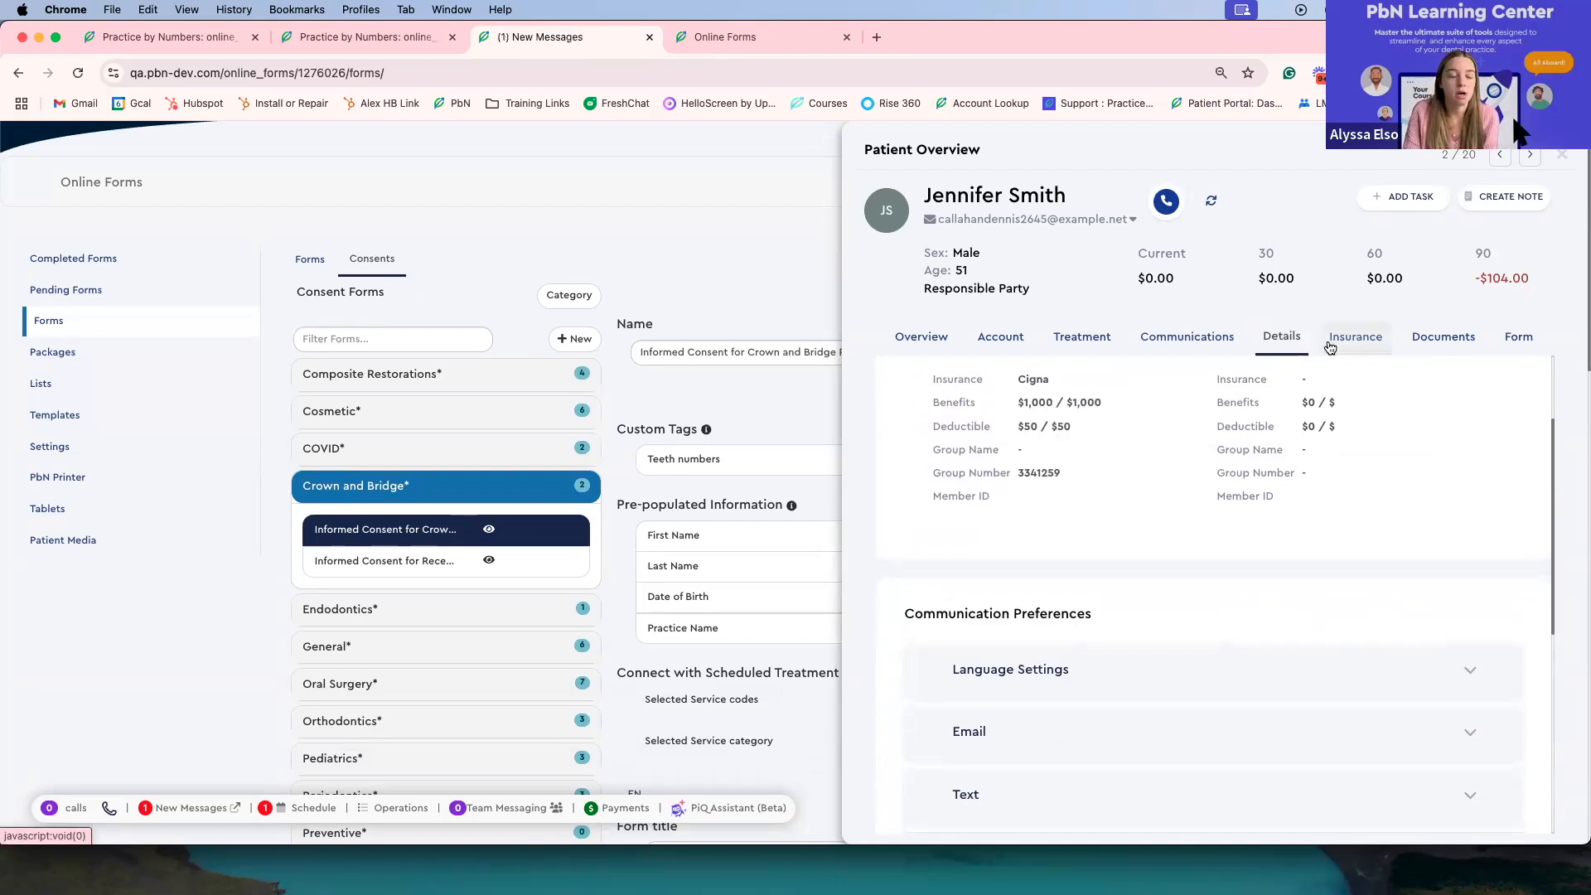
scroll(1085, 324, down, 1)
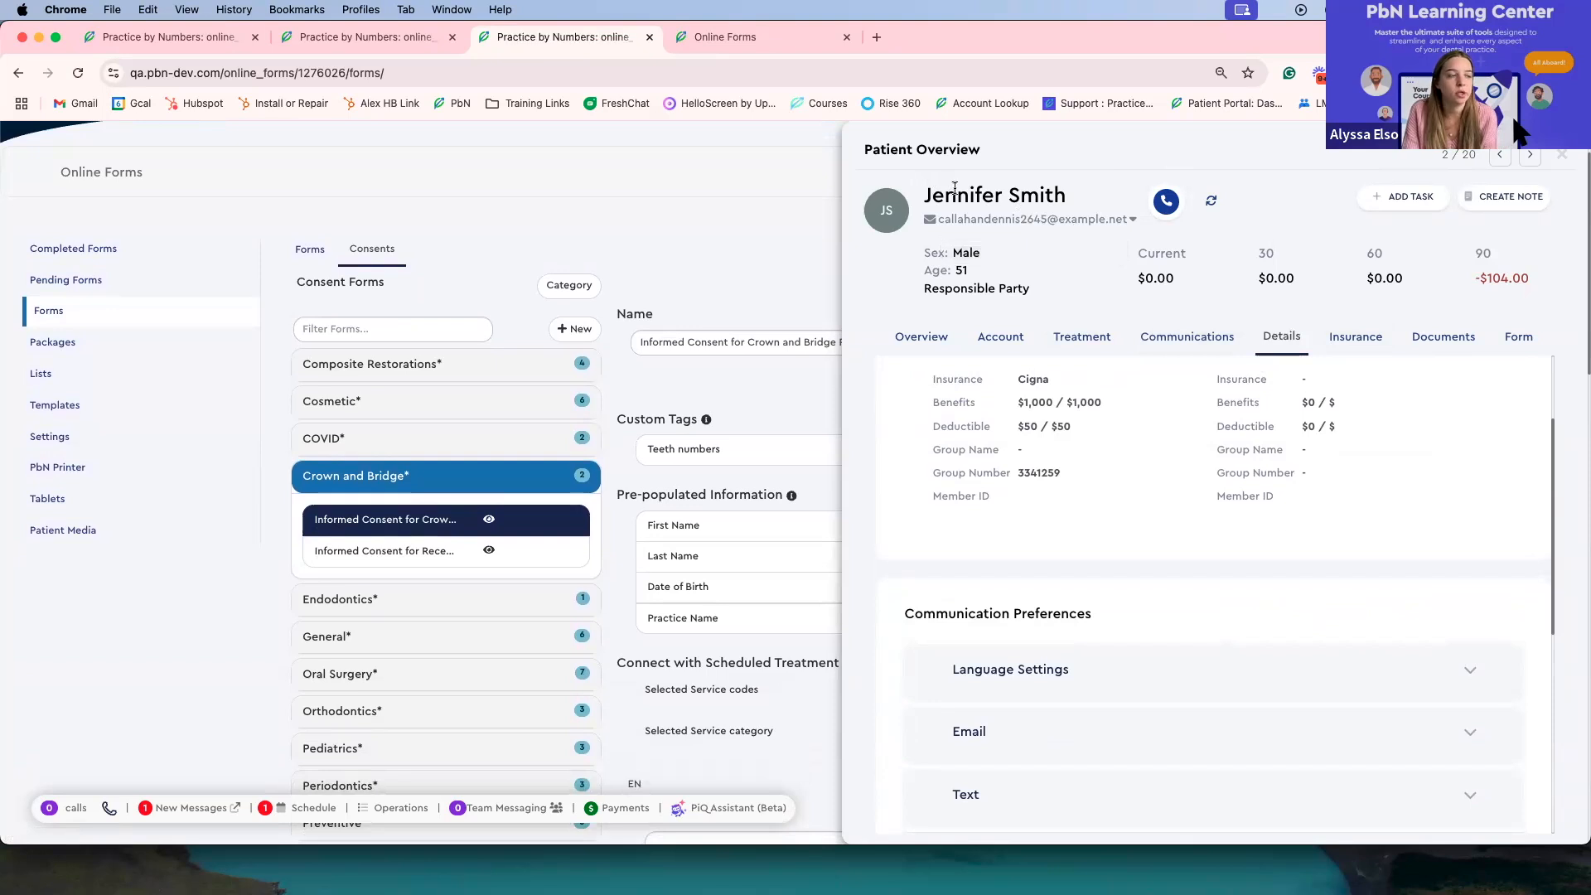
click(991, 226)
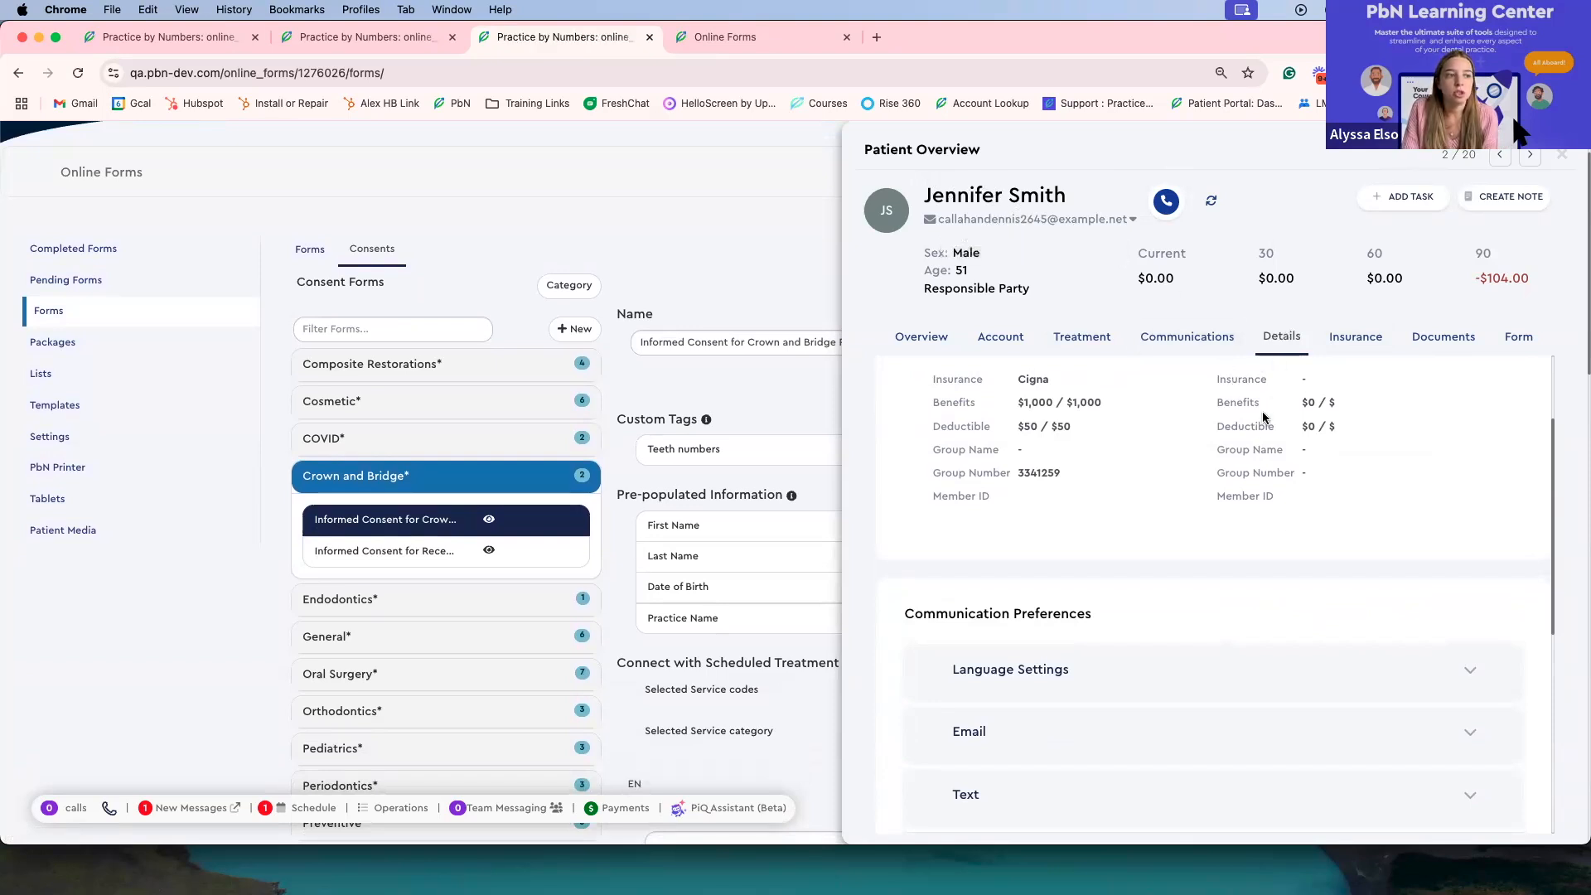
Step: Expand the email communication preferences in the patient's details and review the subscription options
scroll(1259, 583, down, 1)
scroll(1259, 583, down, 1)
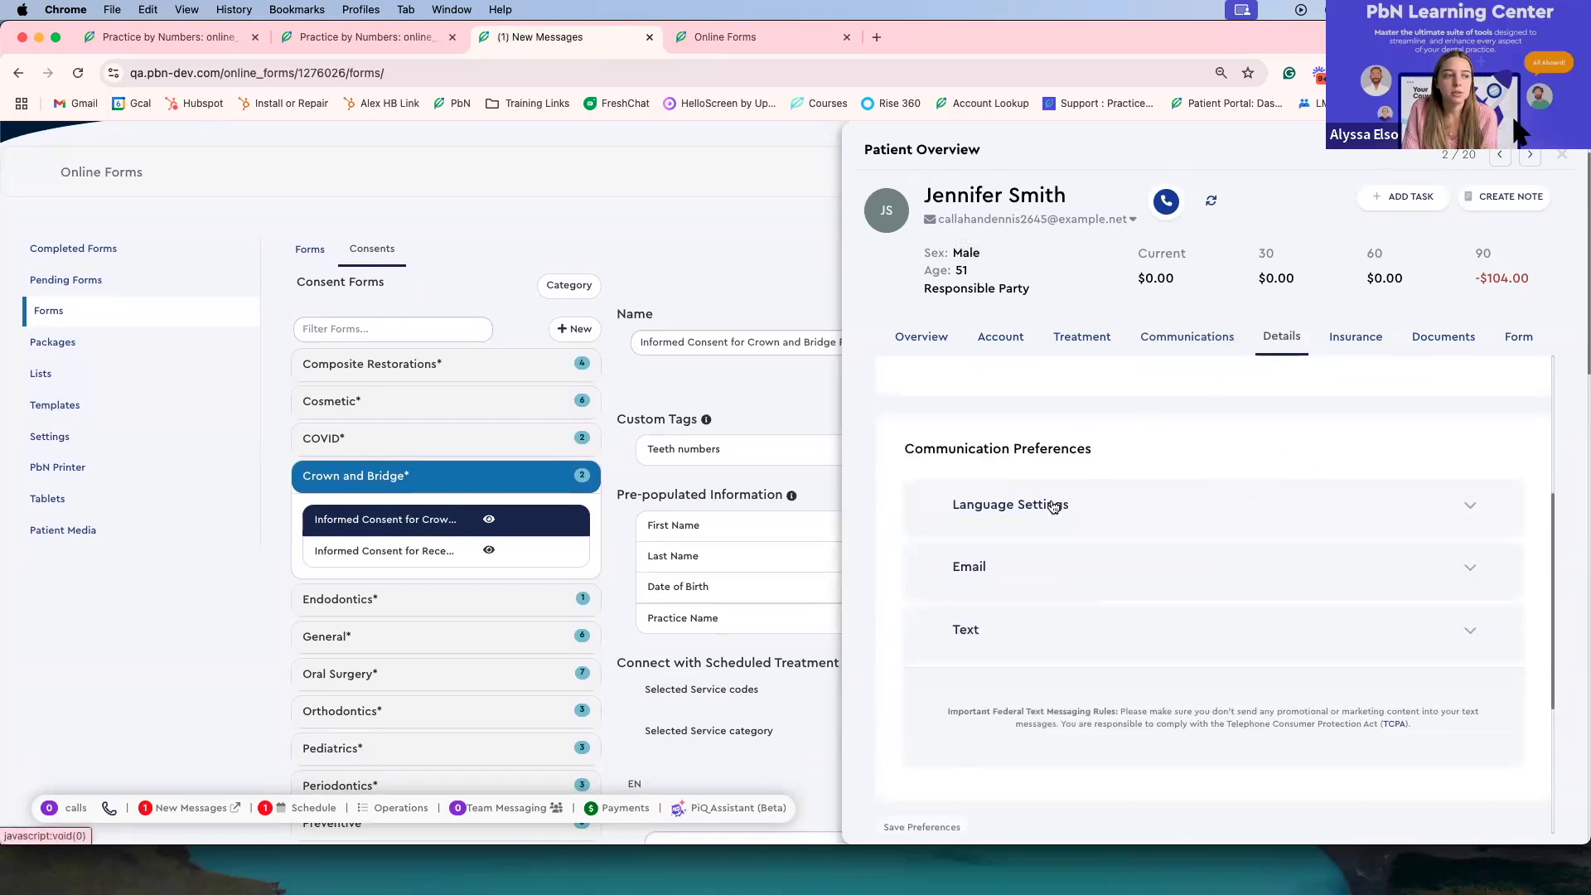
click(1093, 581)
scroll(1077, 539, down, 3)
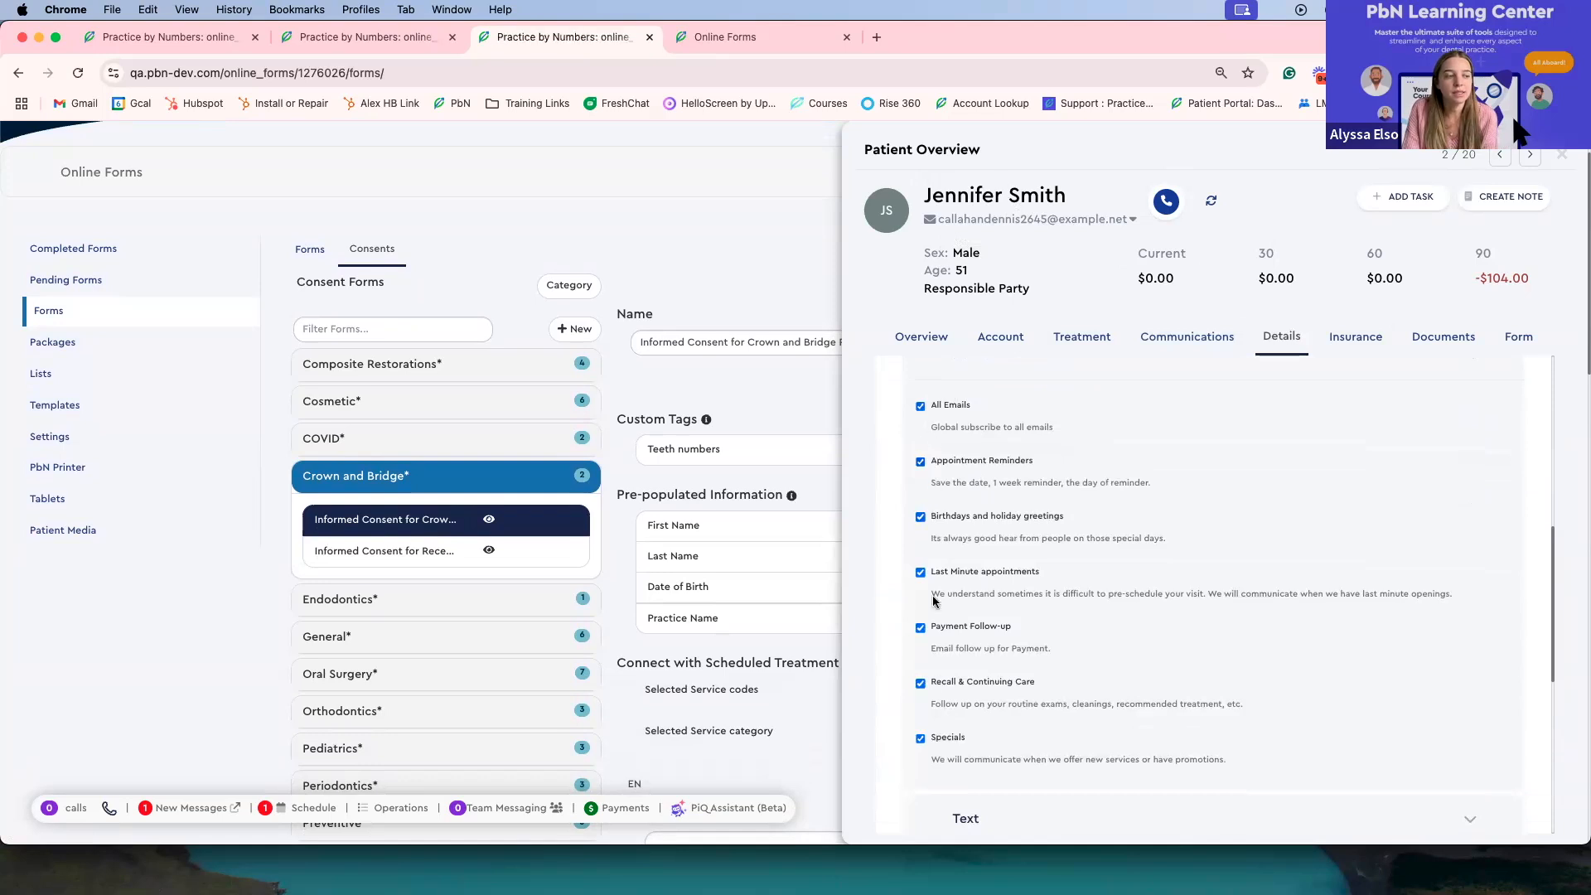
scroll(1104, 433, down, 2)
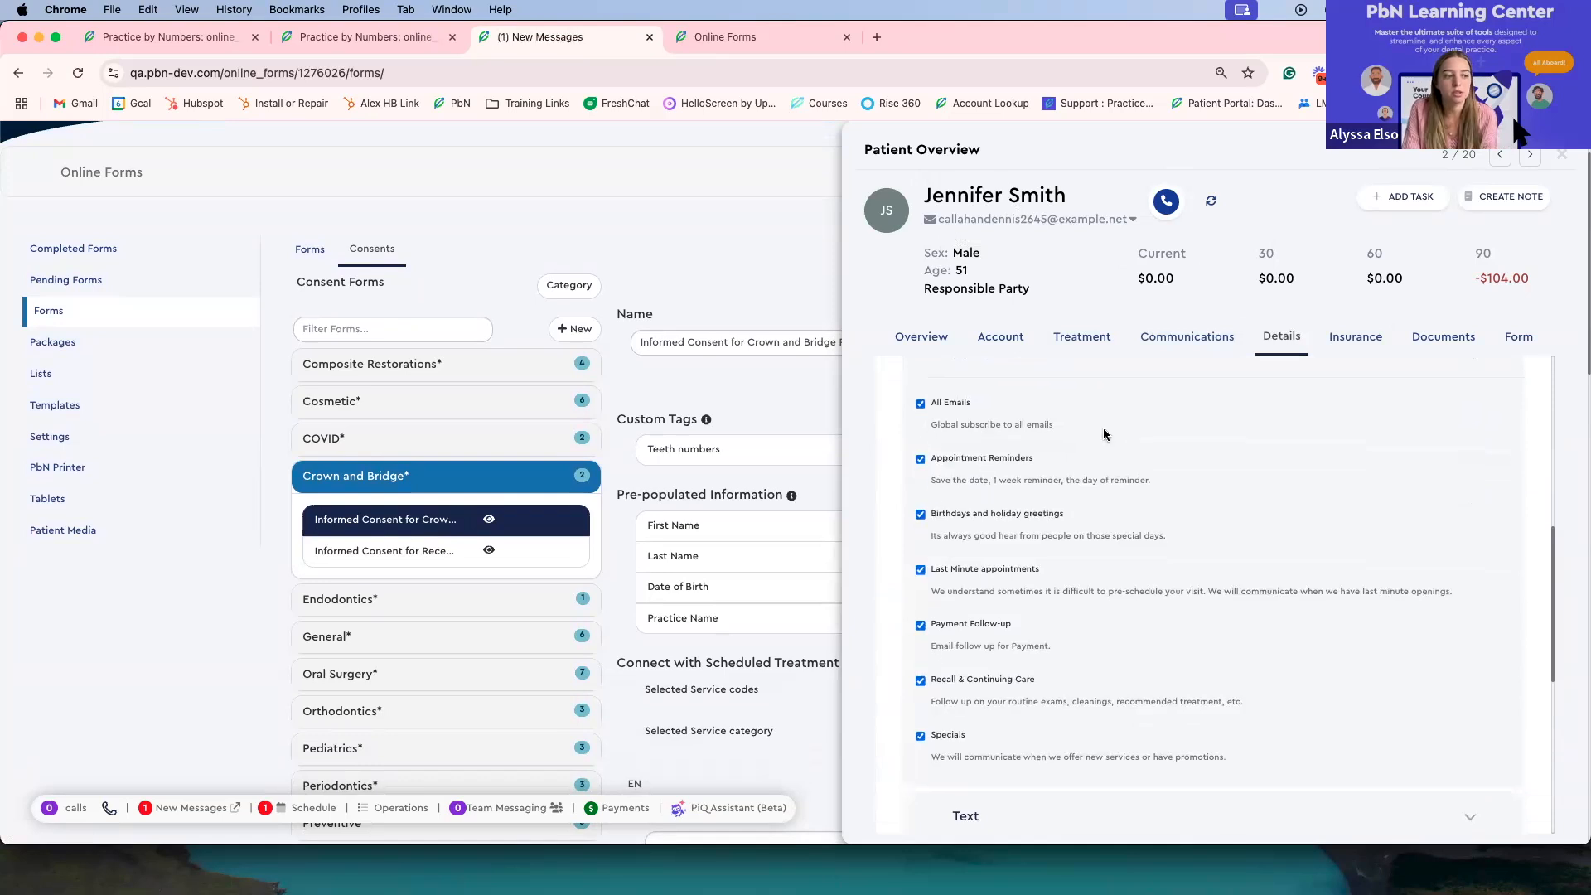
Step: Review the patient's text message preferences and appointment reminder customization, then collapse the preference sections
click(1114, 673)
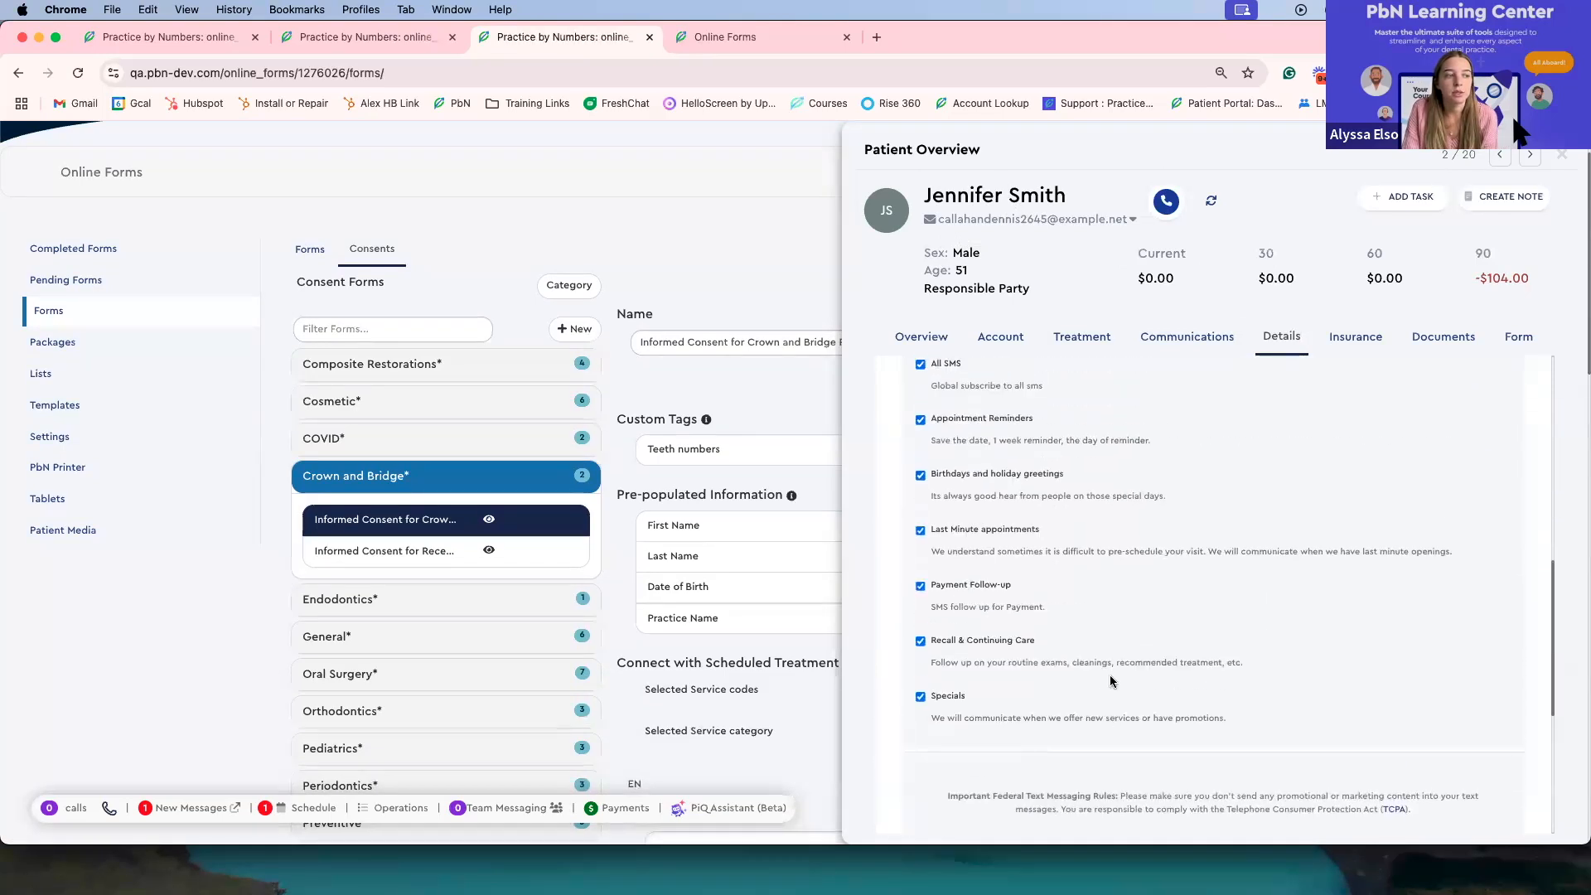
scroll(1103, 692, down, 5)
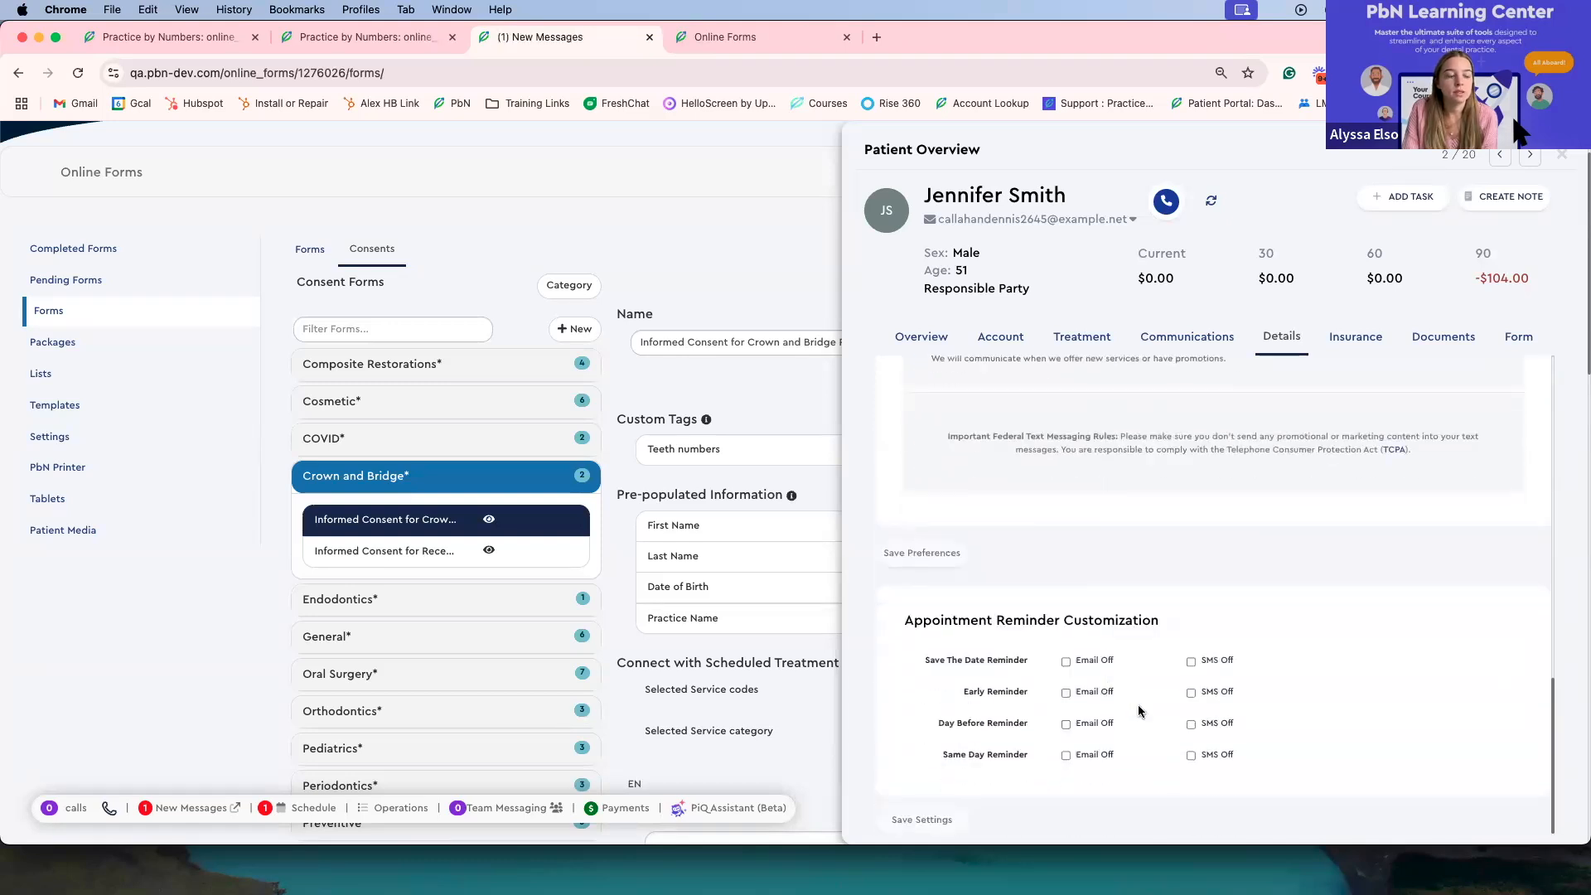
scroll(1138, 710, down, 3)
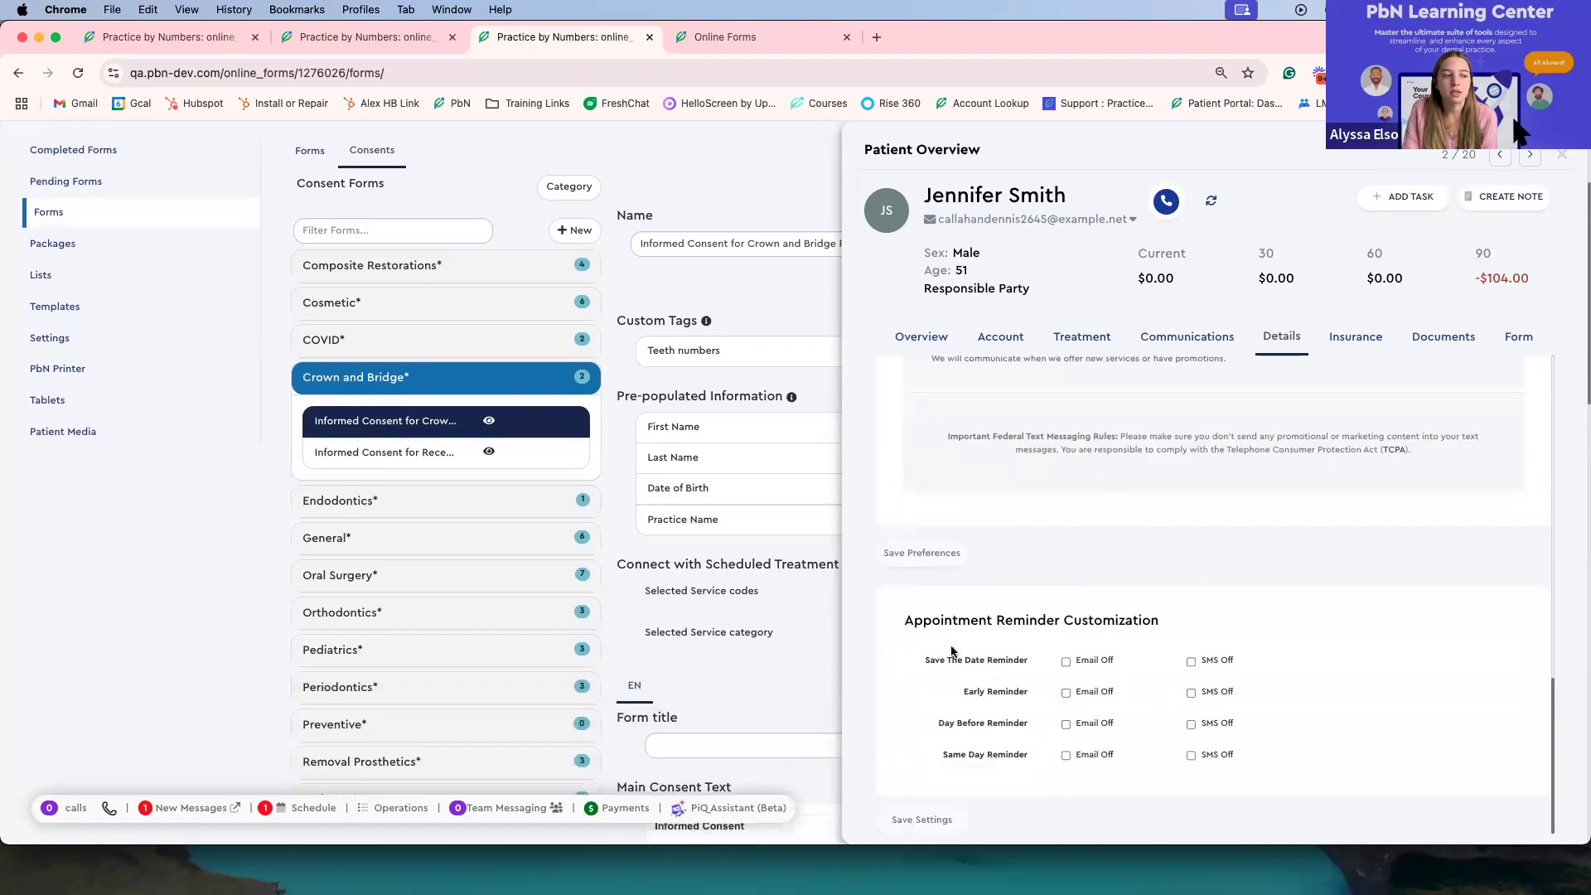
scroll(989, 627, up, 5)
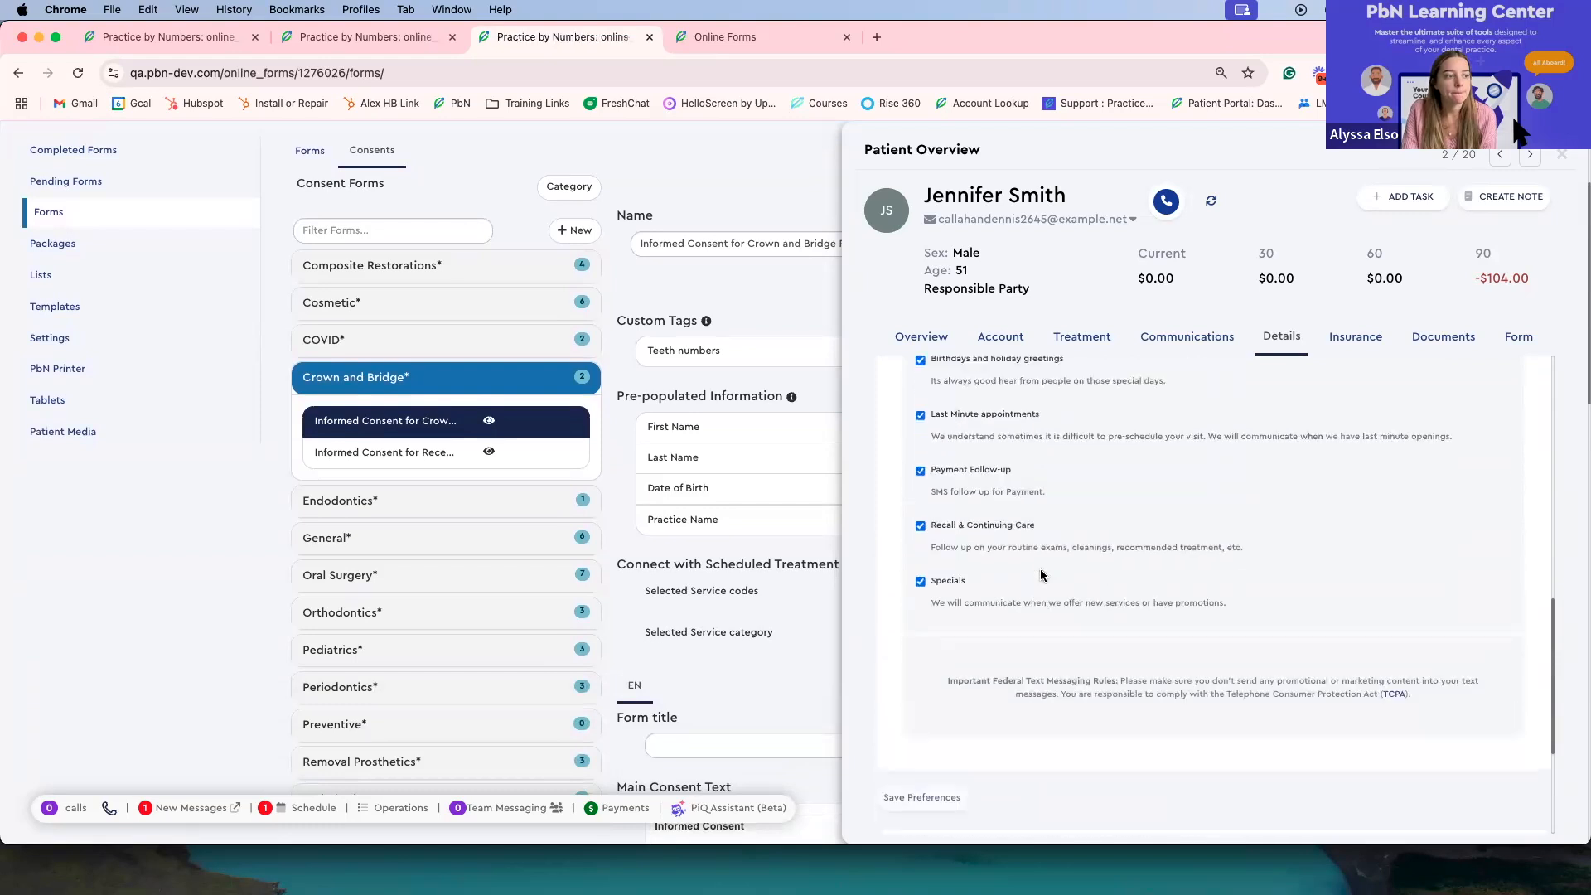
scroll(1041, 574, up, 5)
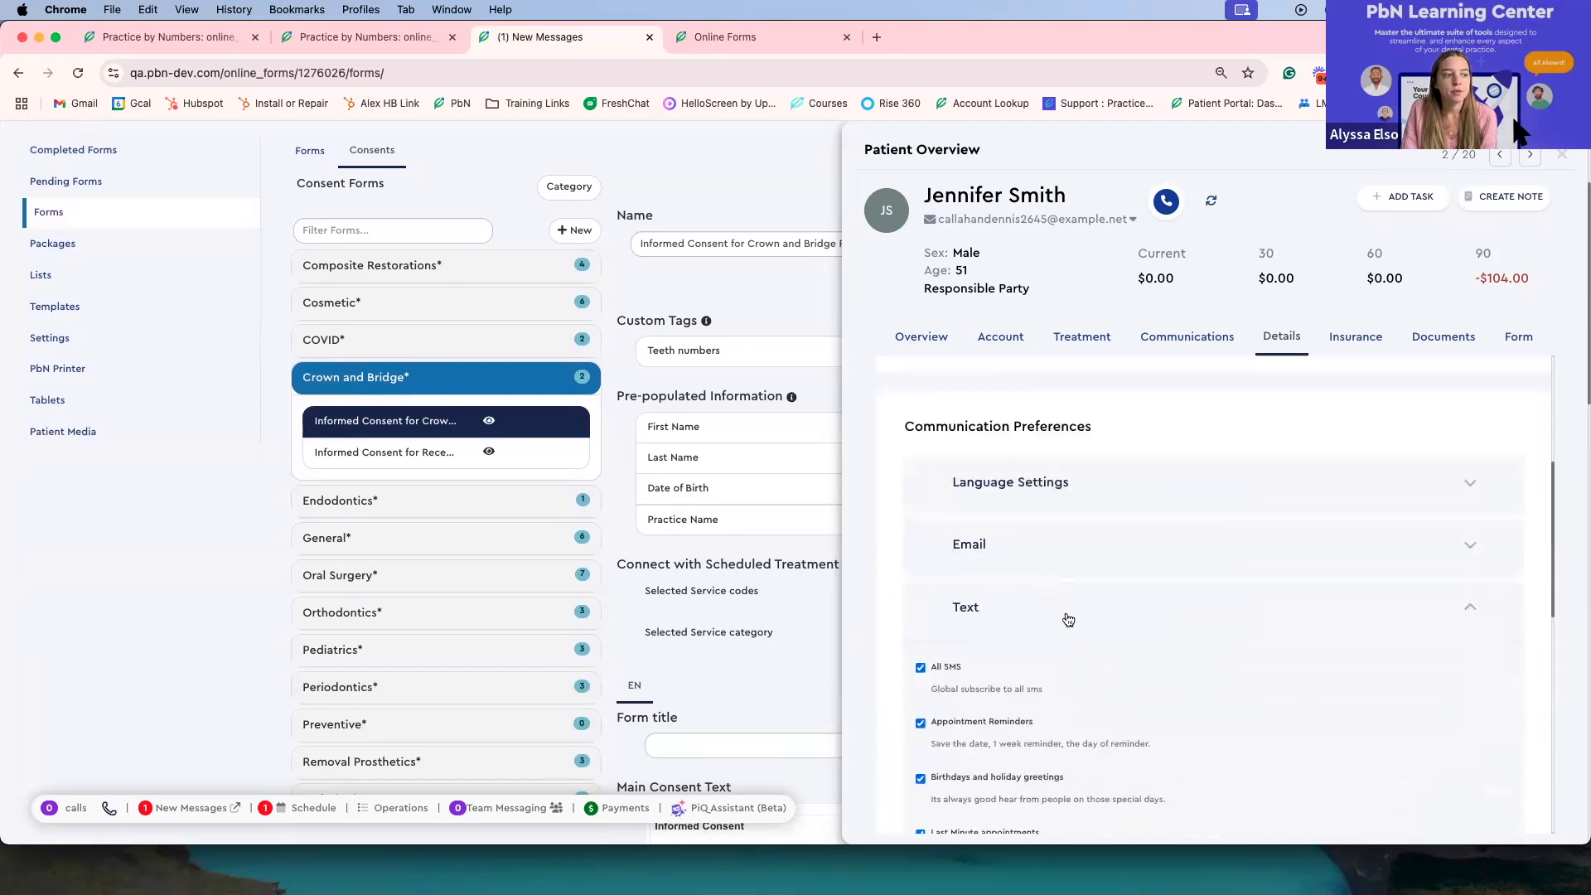
click(1072, 608)
click(1062, 545)
click(1062, 545)
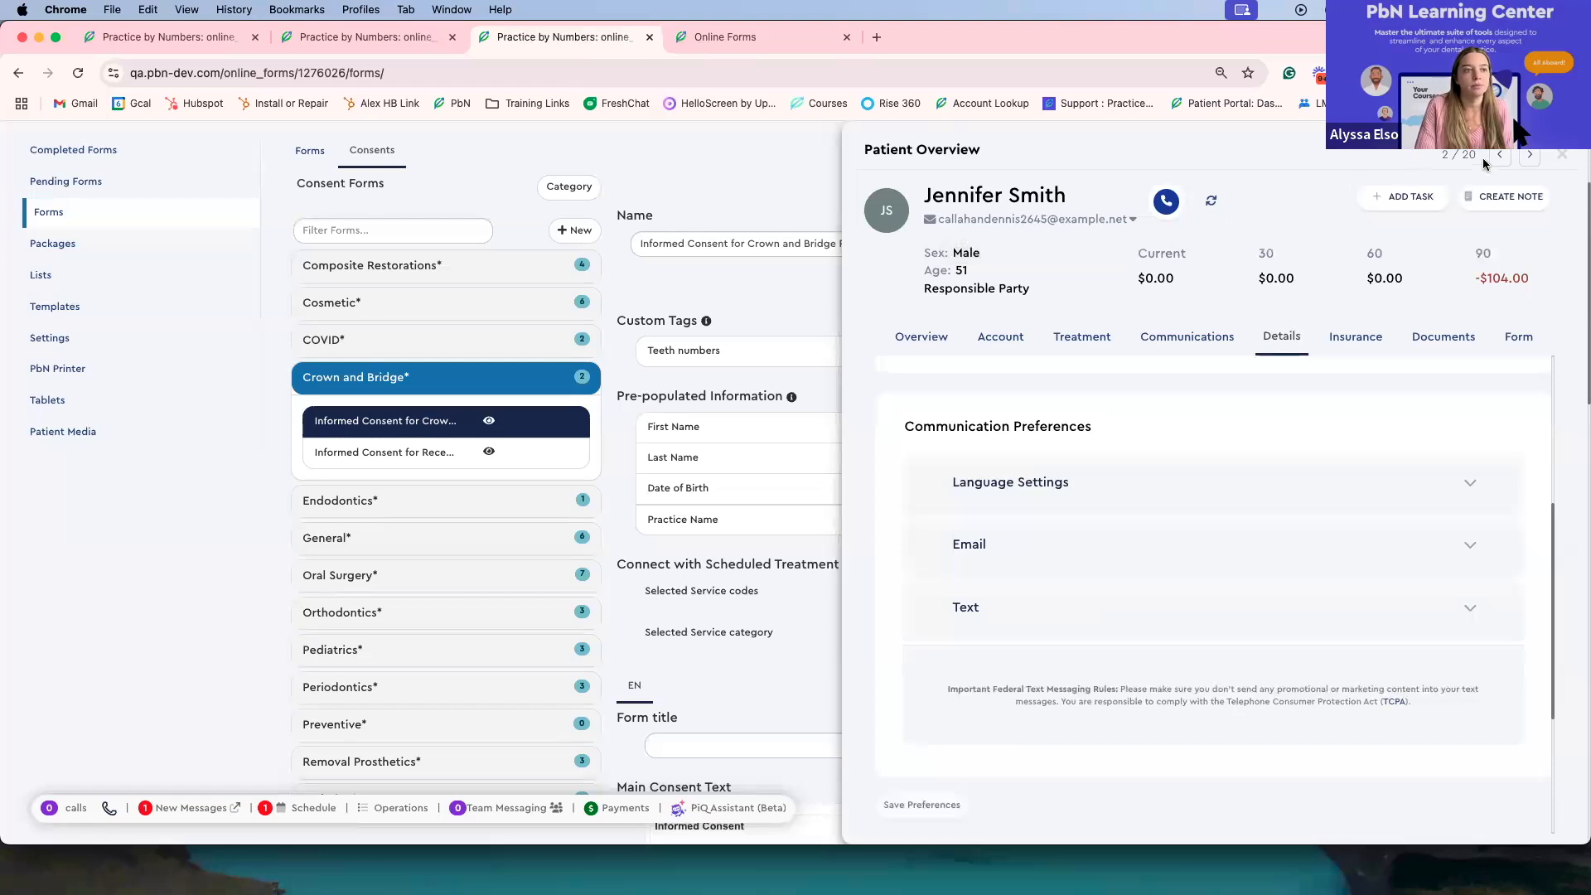
Step: Close the patient overview and return to the details of the crown and bridge prosthetics consent
click(1562, 155)
scroll(1066, 432, up, 2)
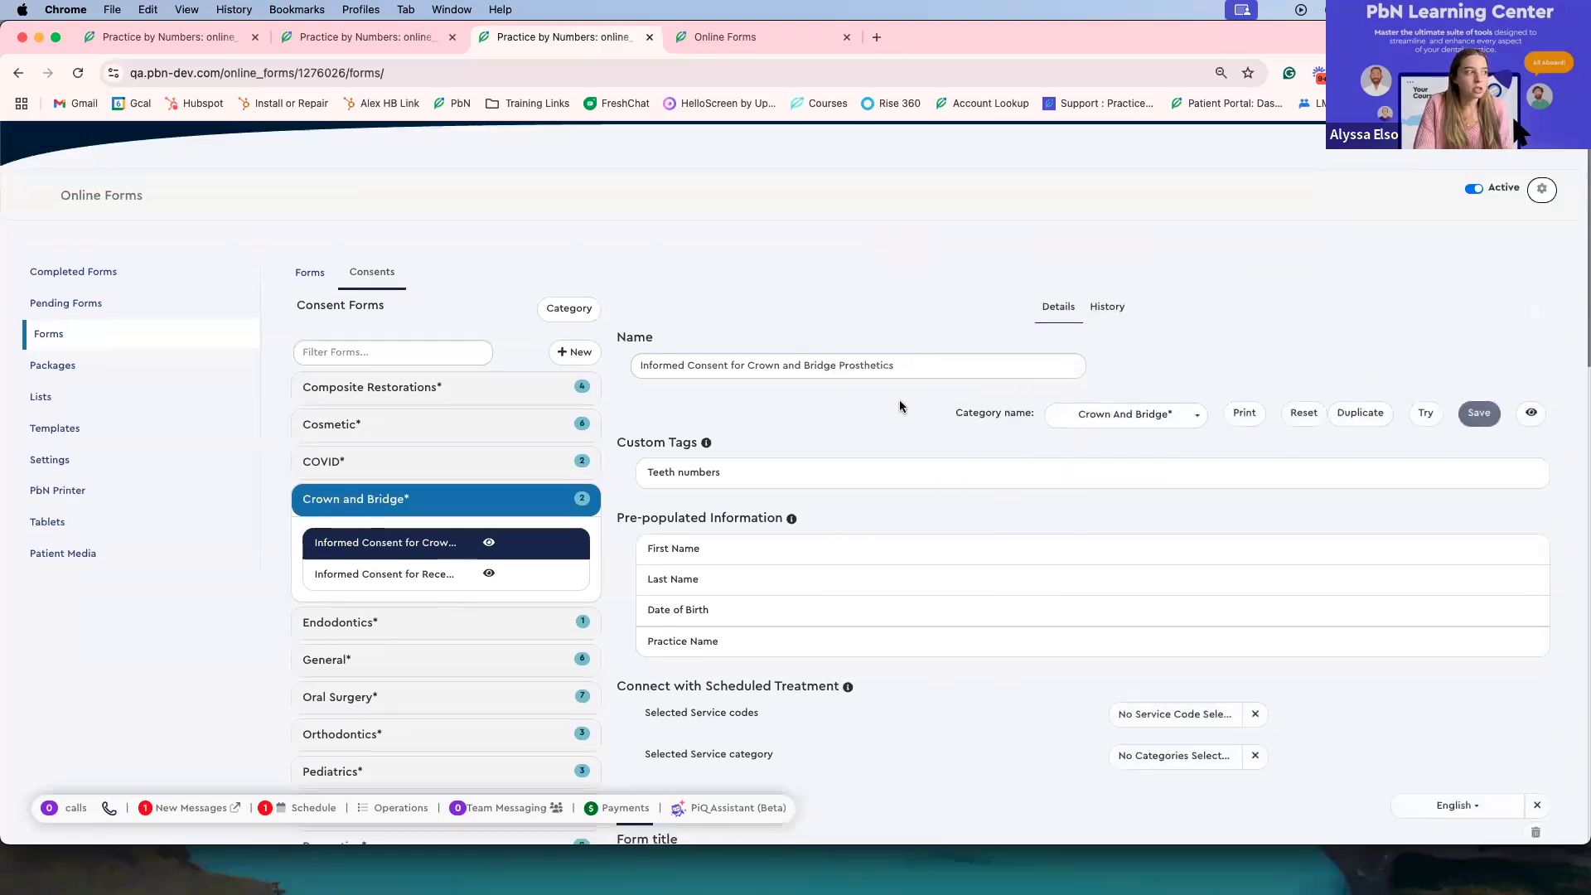
scroll(898, 399, down, 2)
scroll(899, 405, up, 1)
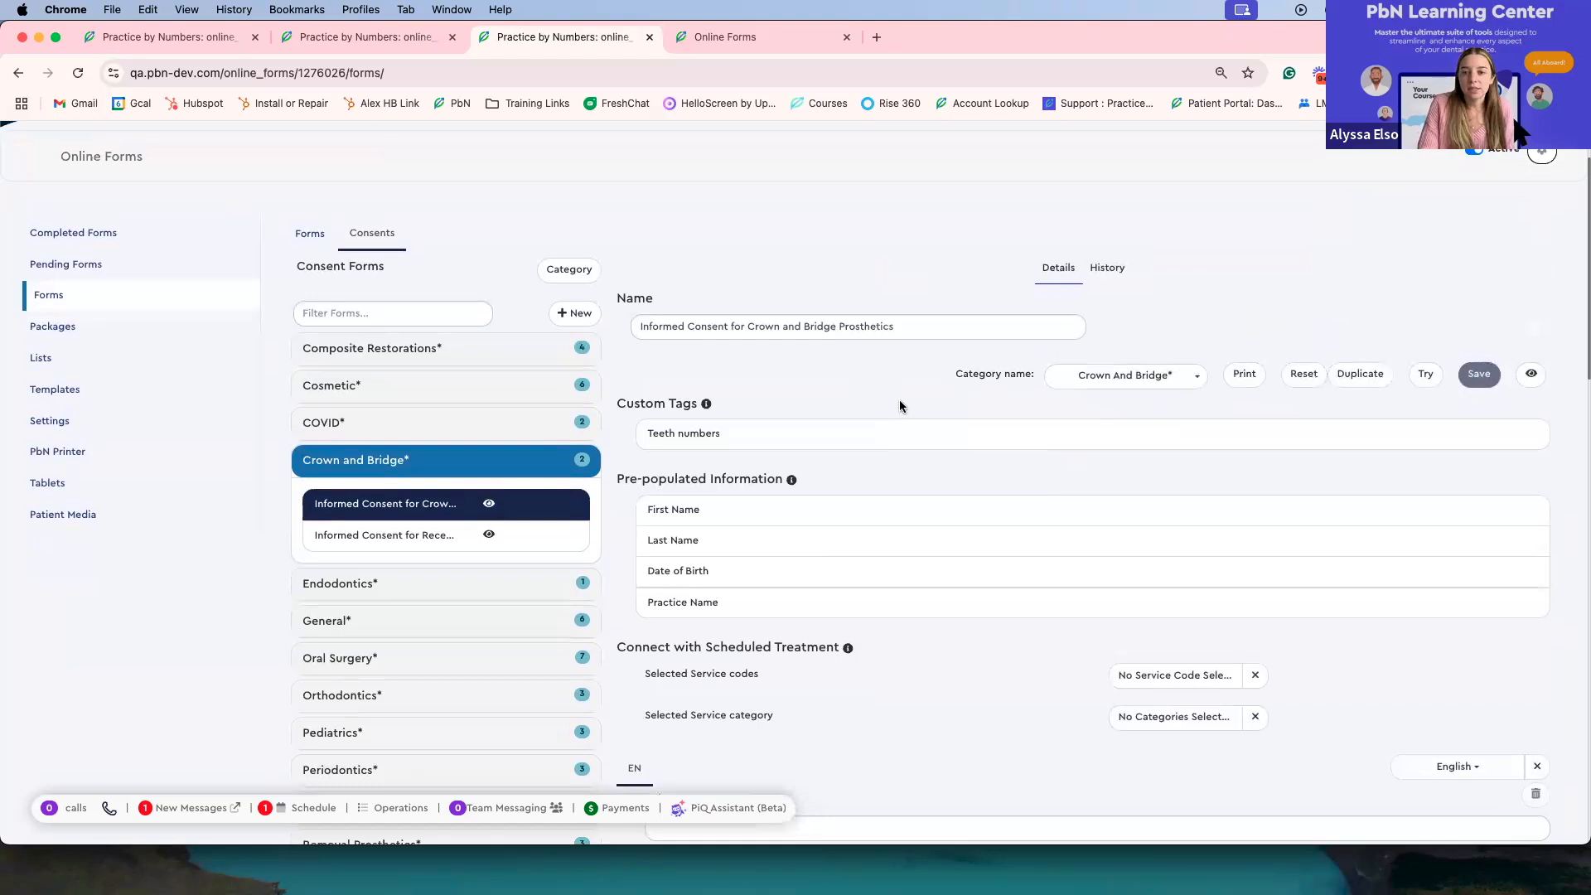